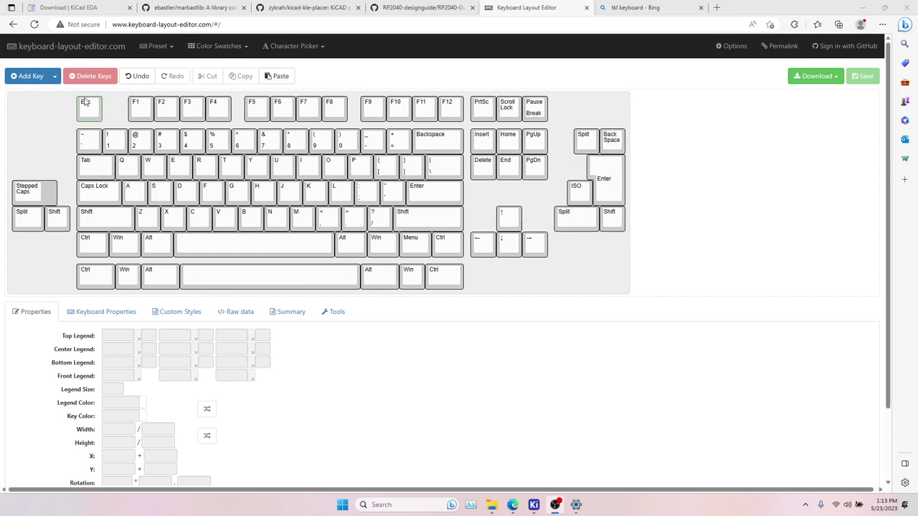
Examine the keyboard layout's main TKL keys, the split, stepped and ISO alternatives, and the alternative bottom row.
click(244, 23)
click(32, 108)
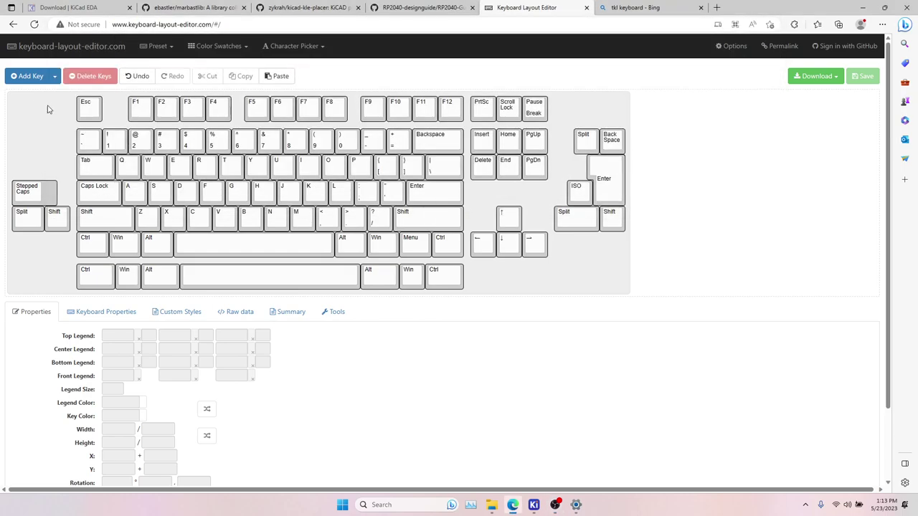
drag(73, 95, 551, 266)
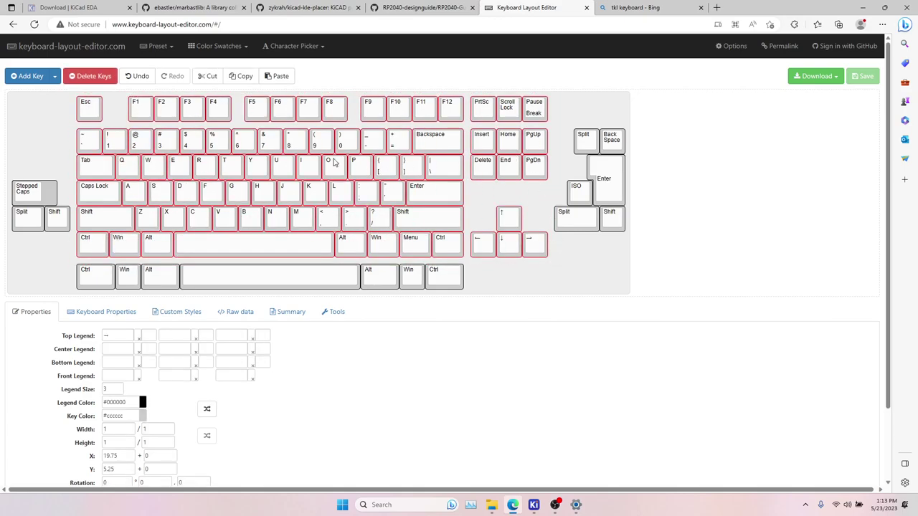
click(35, 196)
click(26, 223)
click(56, 221)
click(608, 221)
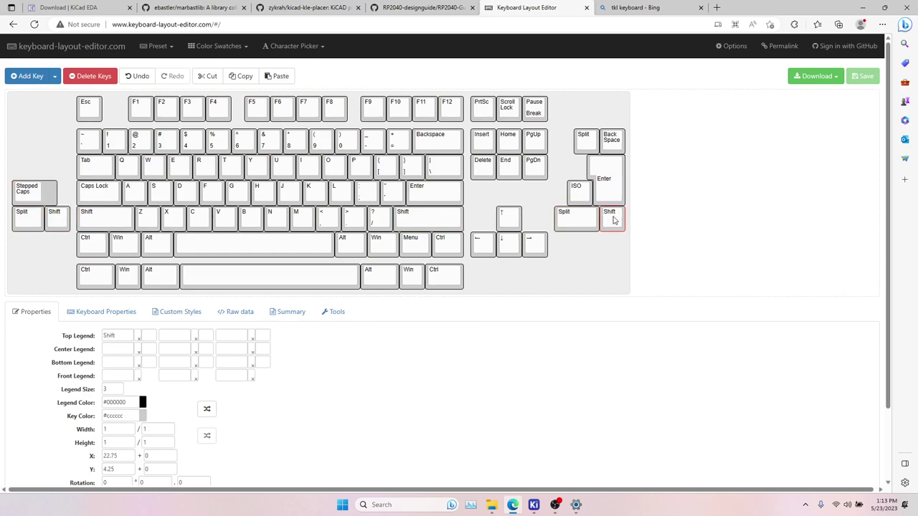
drag(563, 160, 631, 180)
click(624, 145)
drag(58, 263, 487, 296)
click(493, 289)
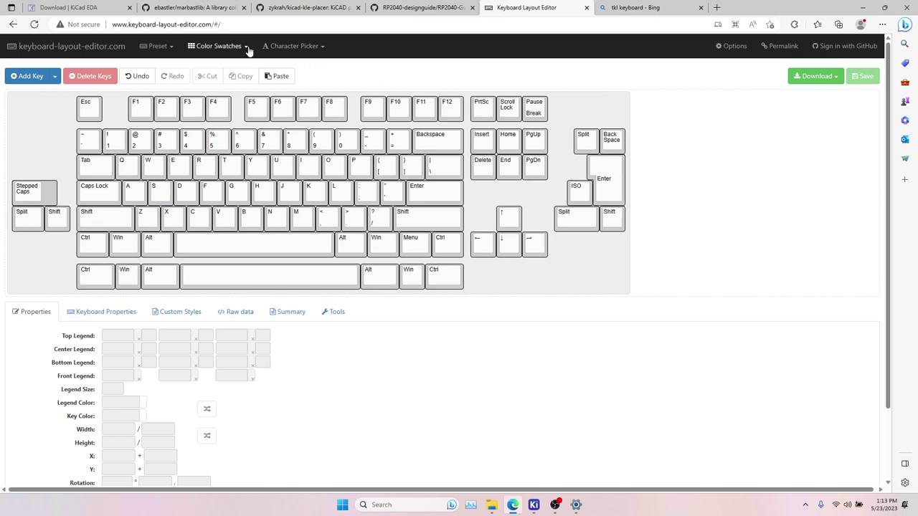
Look at the installation instructions on the marbastlib and kicad-kle-placer GitHub pages.
click(212, 9)
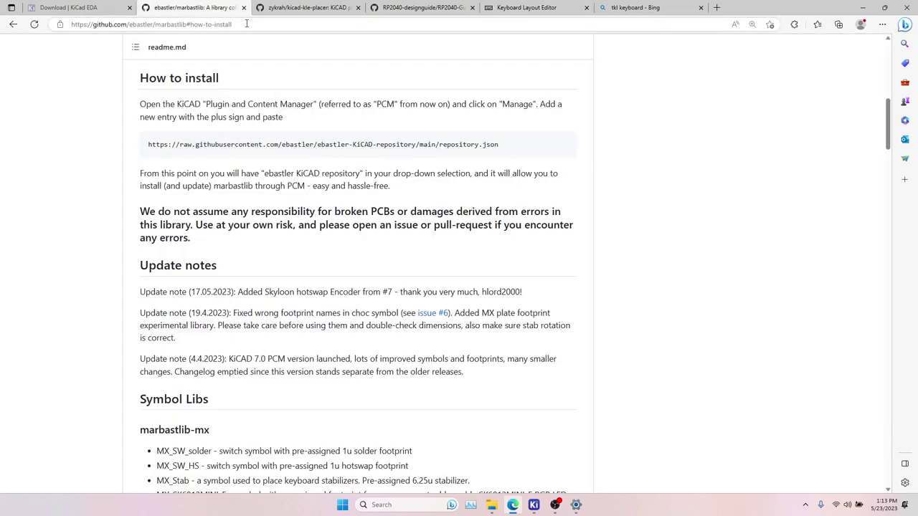
click(307, 9)
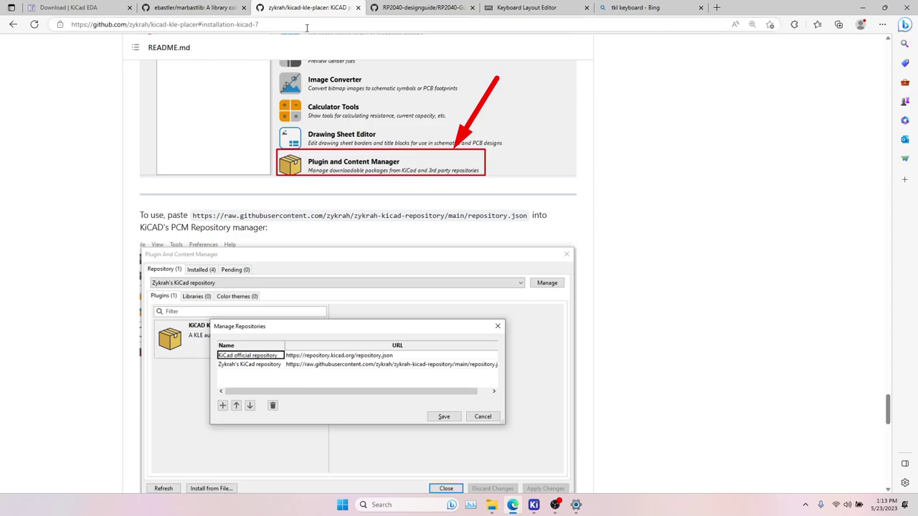
click(184, 8)
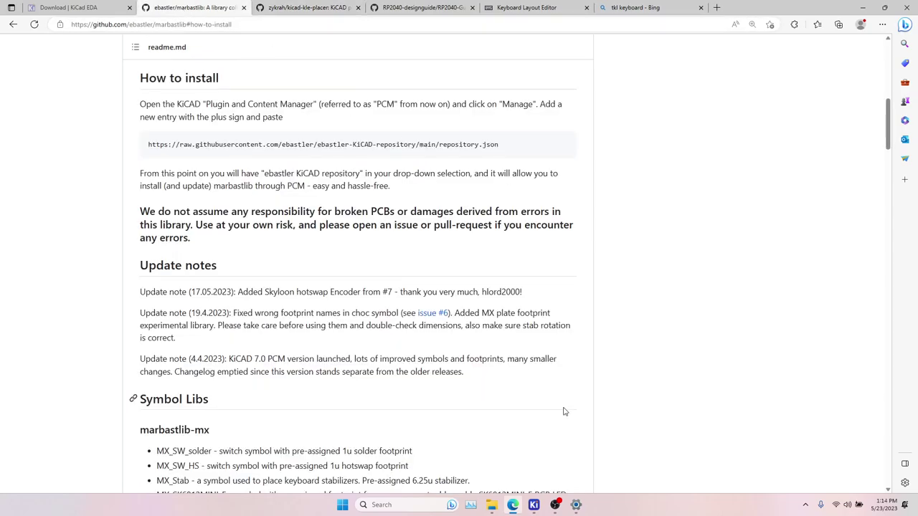
Switch to KiCad and open the repository management of the Plugin and Content Manager.
mouse_move(534, 505)
click(687, 448)
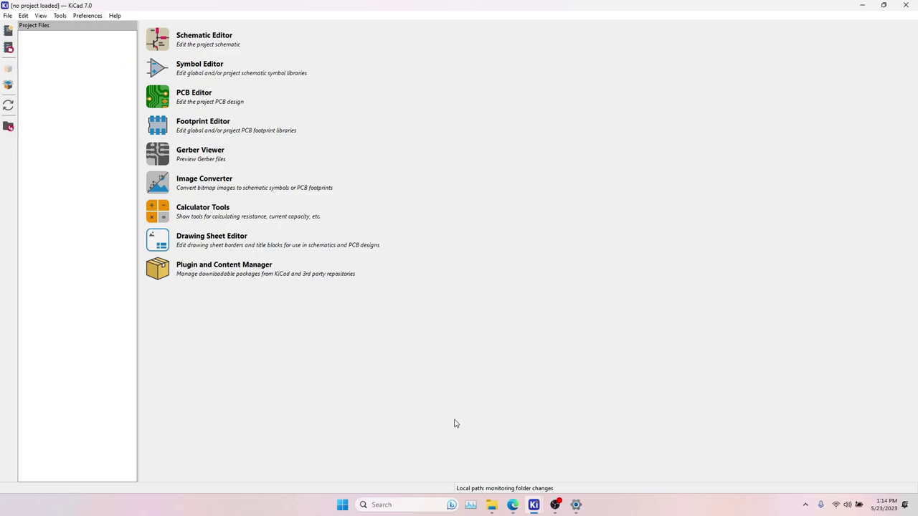
click(156, 271)
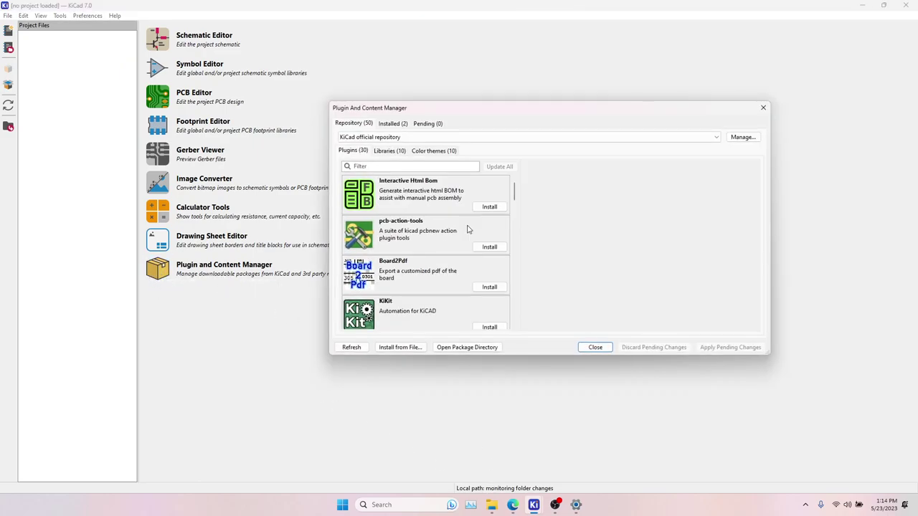
click(743, 137)
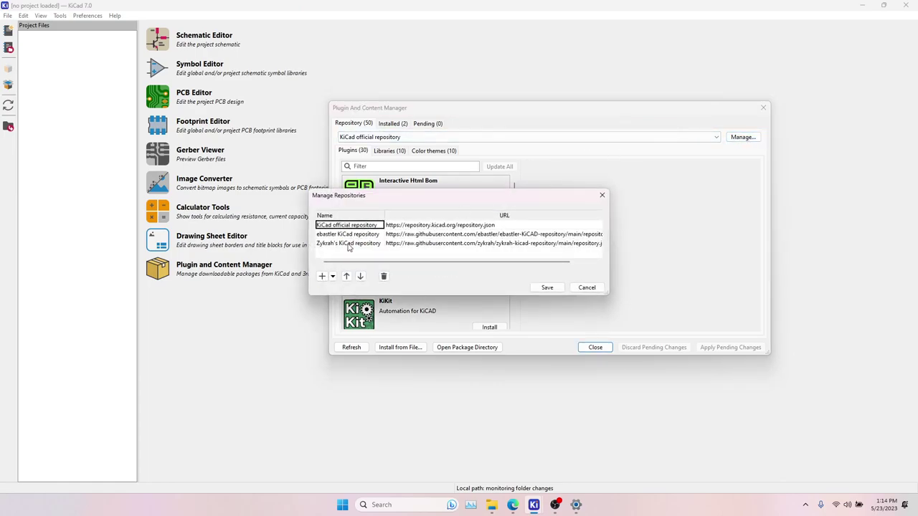
click(322, 277)
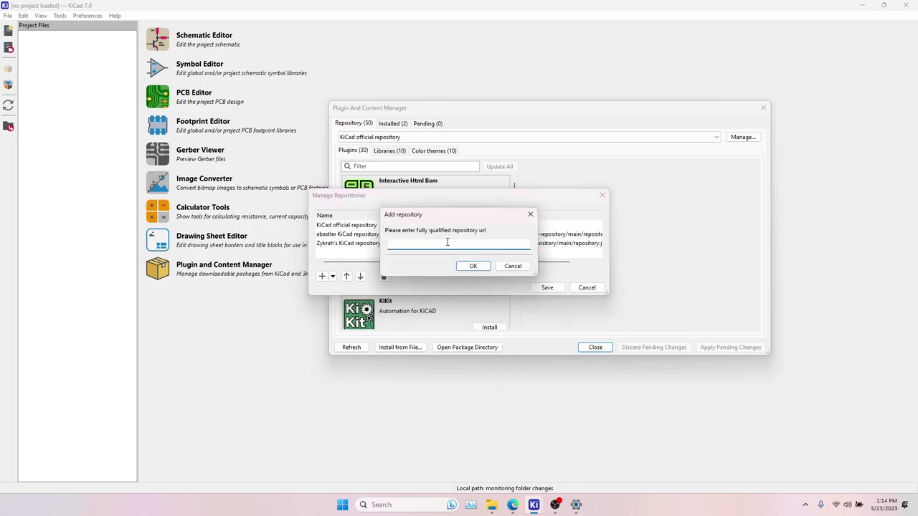
click(513, 505)
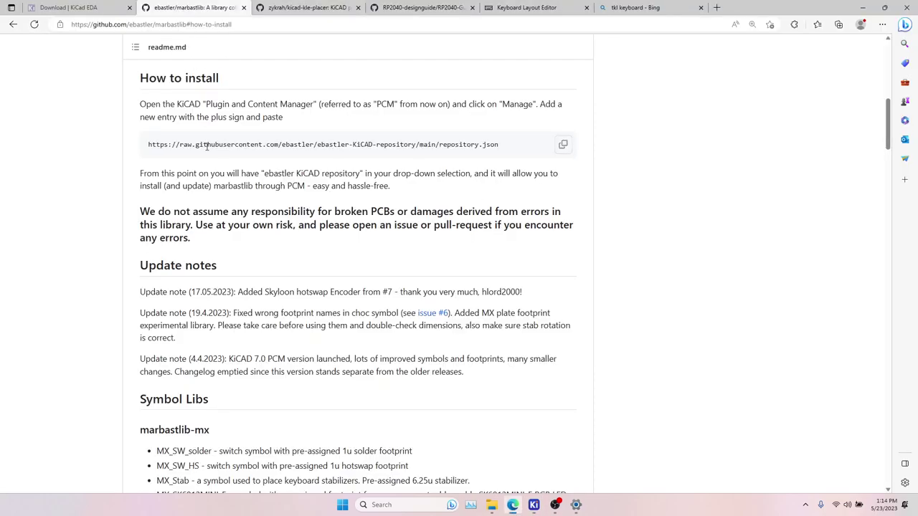
click(563, 145)
key(alt+Tab)
key(ctrl+v)
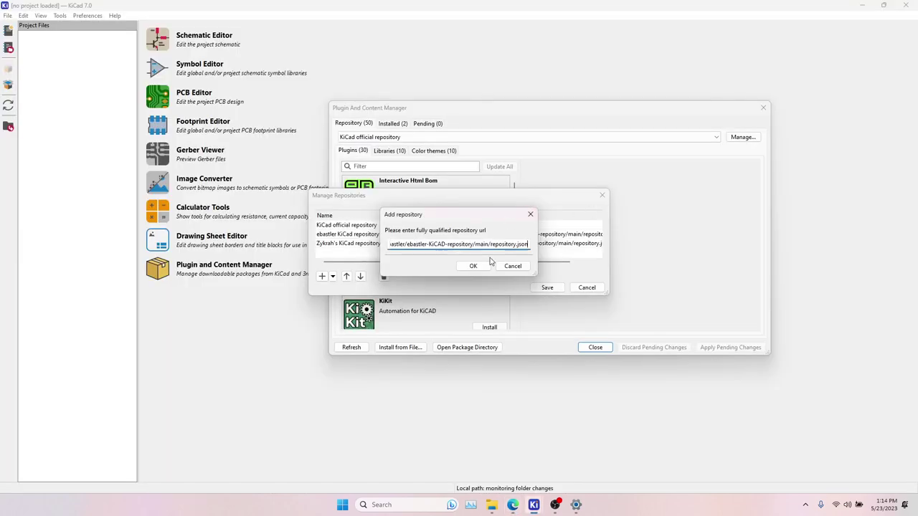
click(474, 266)
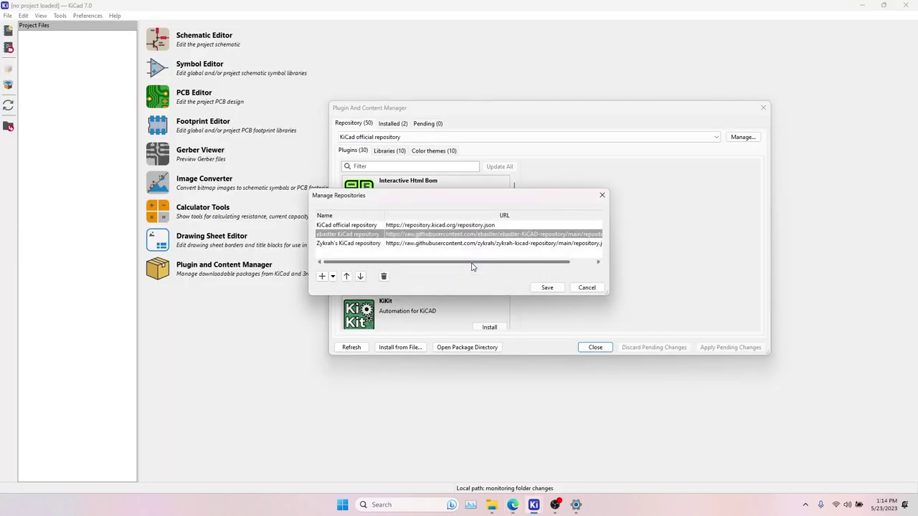
click(324, 278)
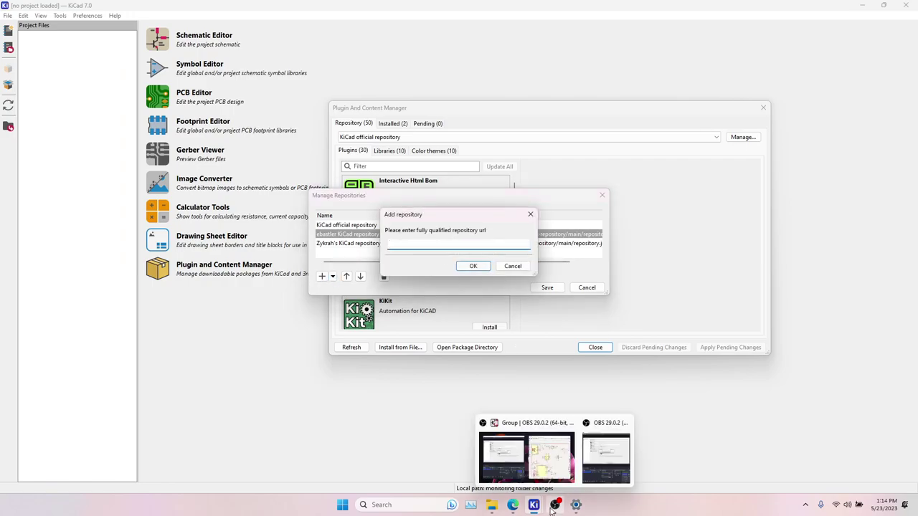
click(515, 505)
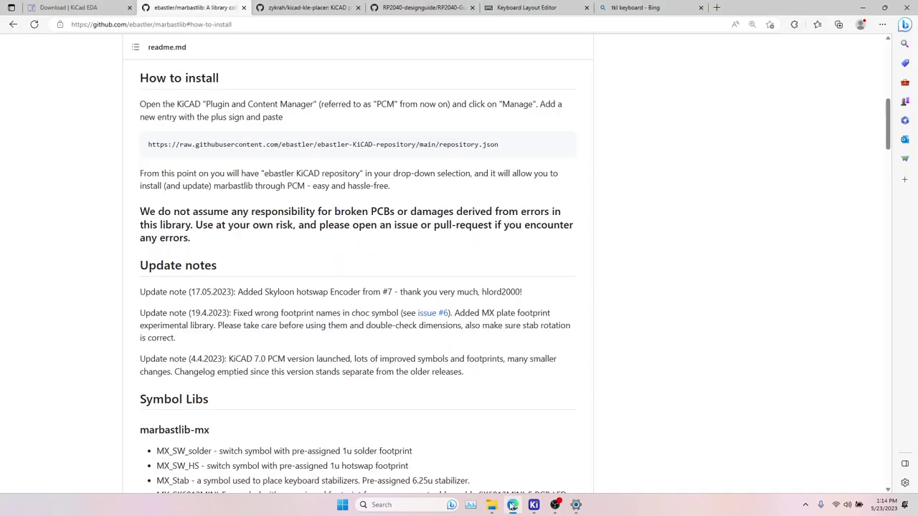
click(283, 7)
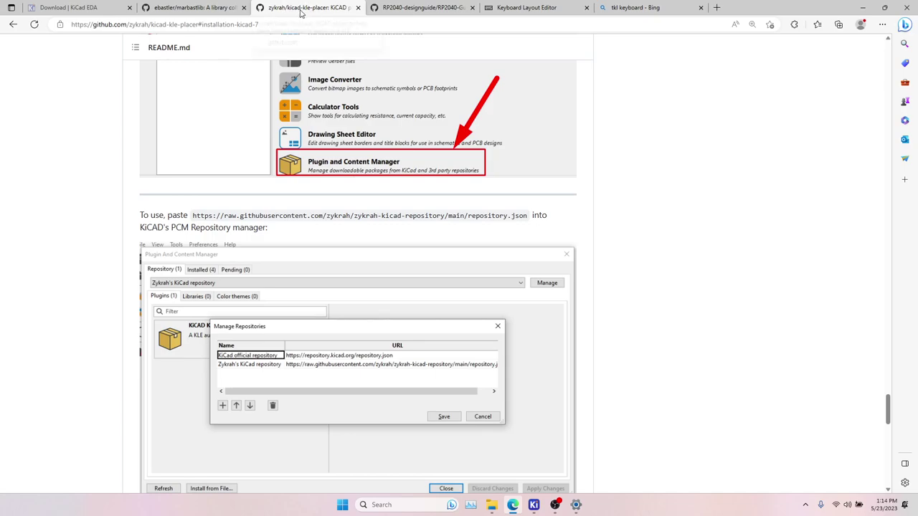
drag(192, 216, 537, 214)
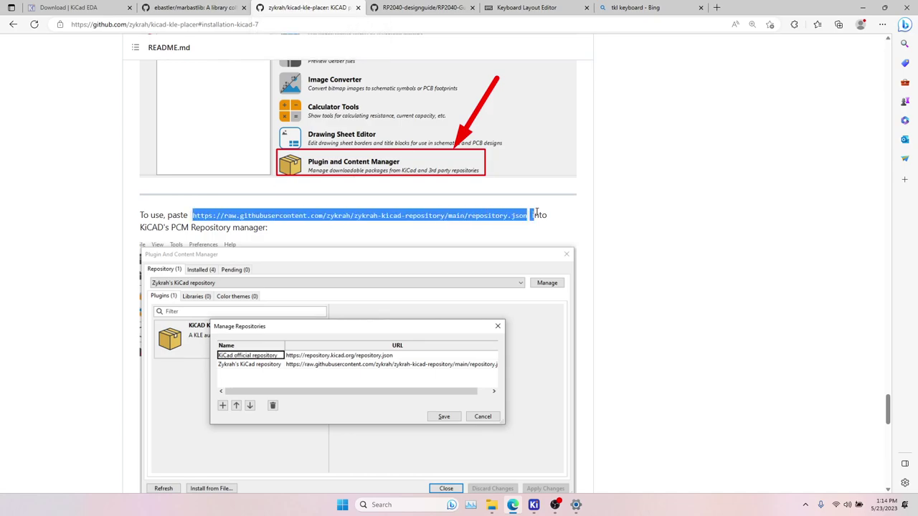
key(alt+Tab)
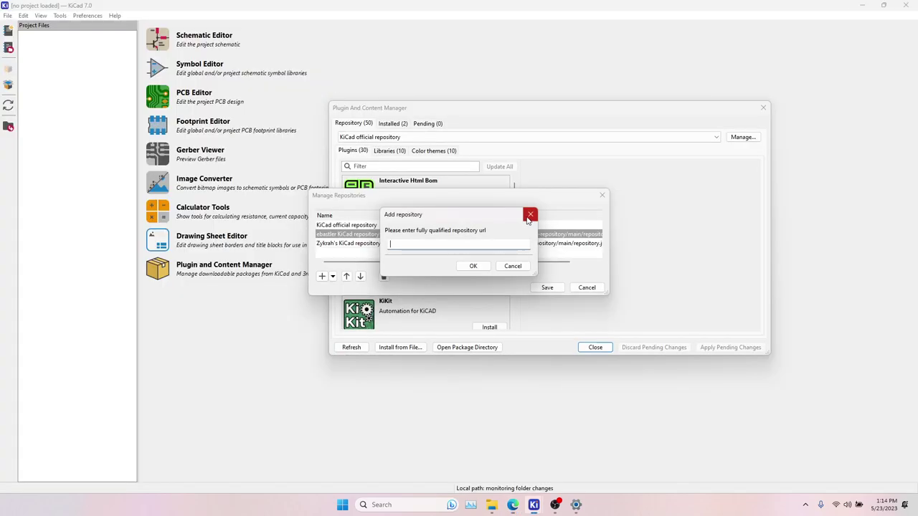
key(ctrl+v)
click(473, 266)
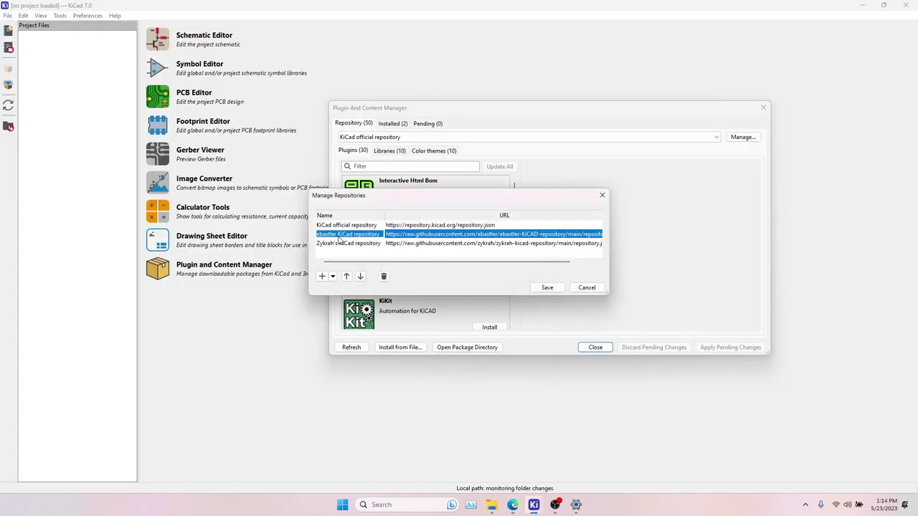
Check the ebastler and Zykrah entries in the repository list and save the list.
click(343, 245)
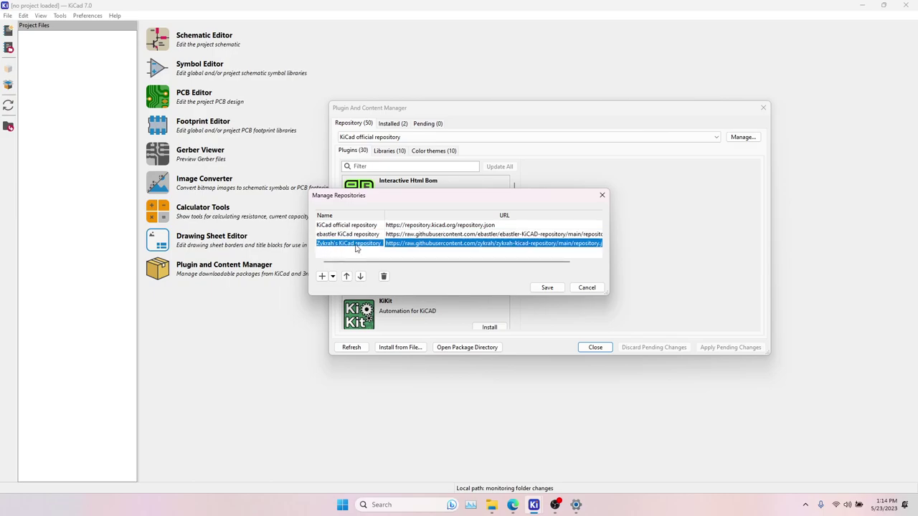
click(414, 234)
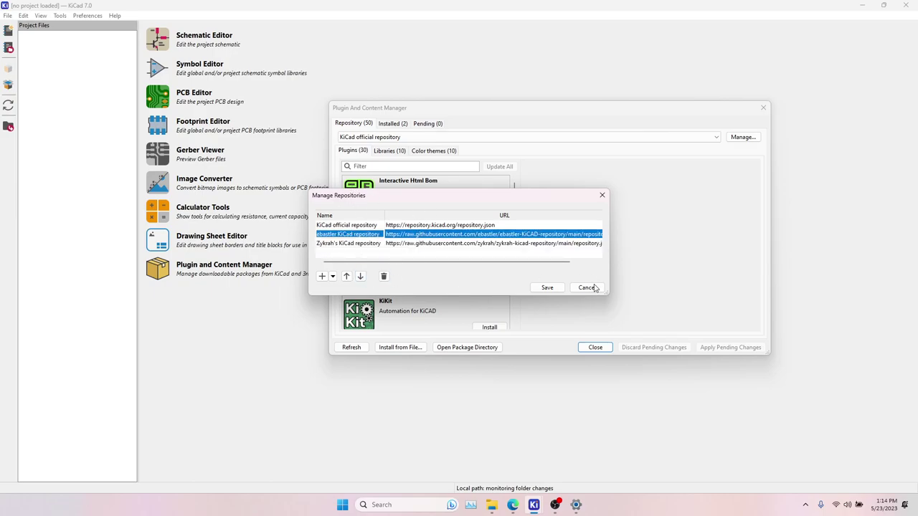
click(550, 288)
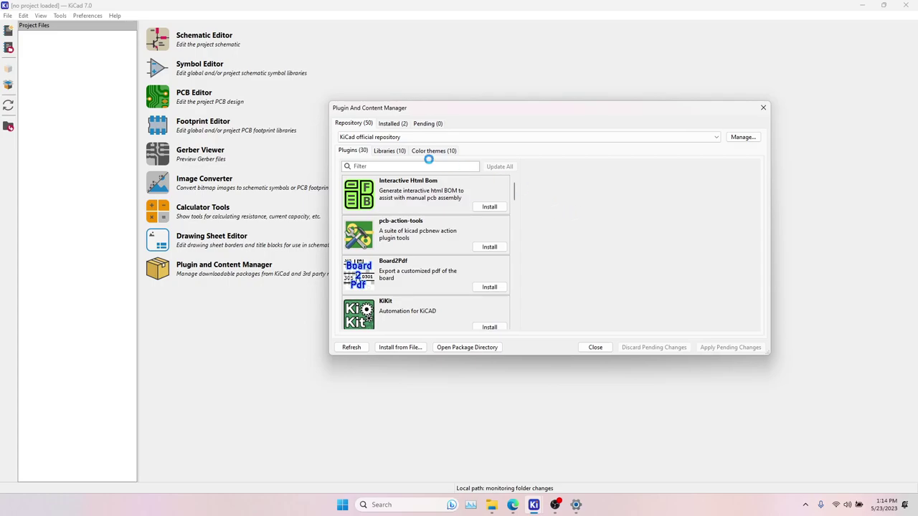
Load the ebastler KiCad repository and view the marbastlib library's details and package options.
click(430, 137)
click(416, 159)
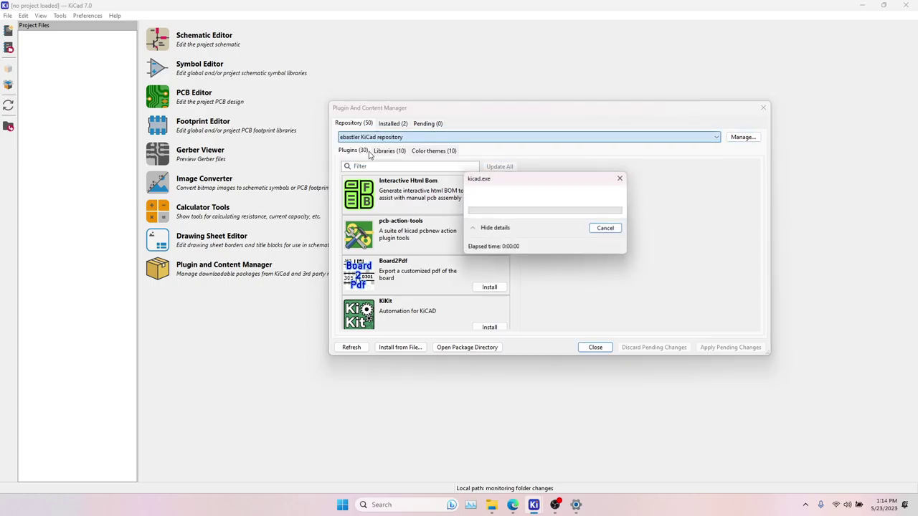
click(383, 153)
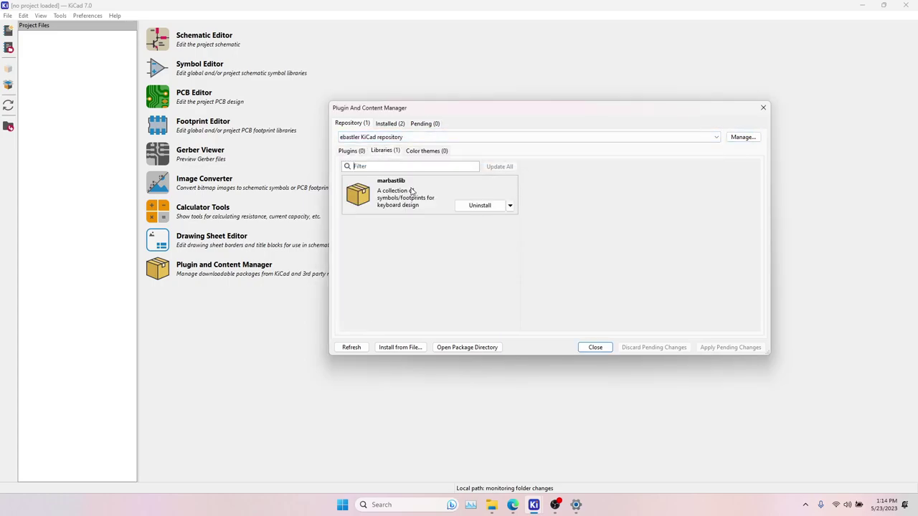
click(505, 207)
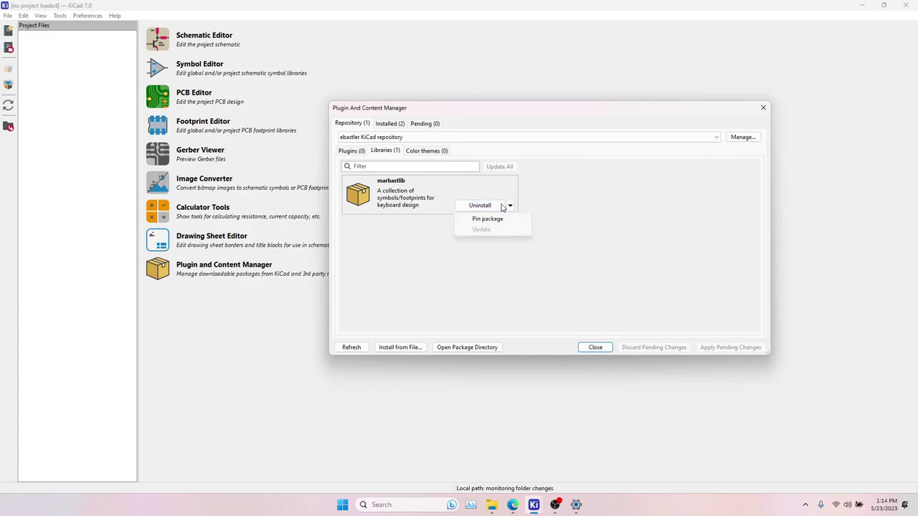
click(415, 198)
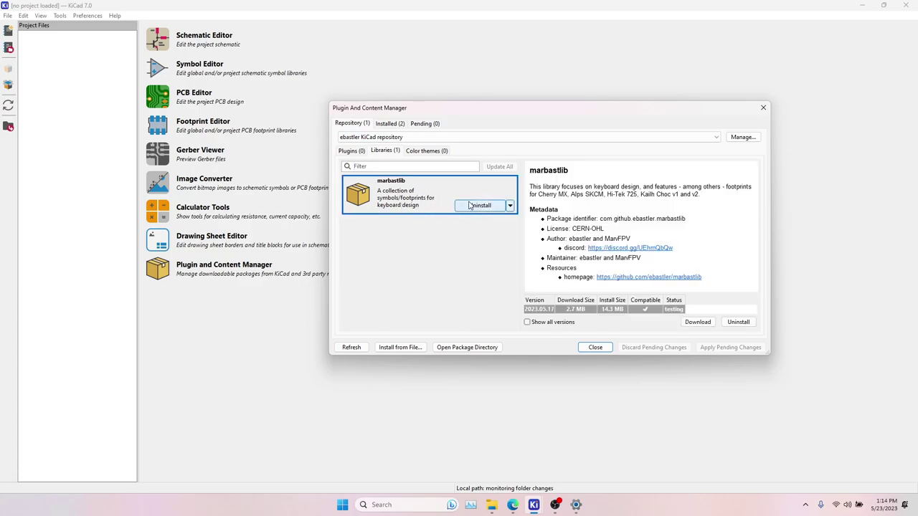
Load Zykrah's KiCad repository and select its KiCAD KLE placer plugin.
click(380, 137)
click(372, 161)
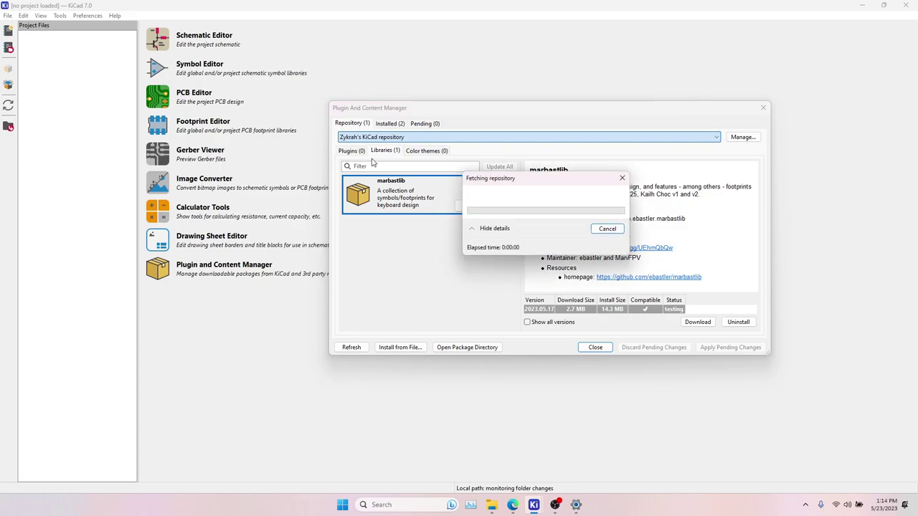
click(347, 151)
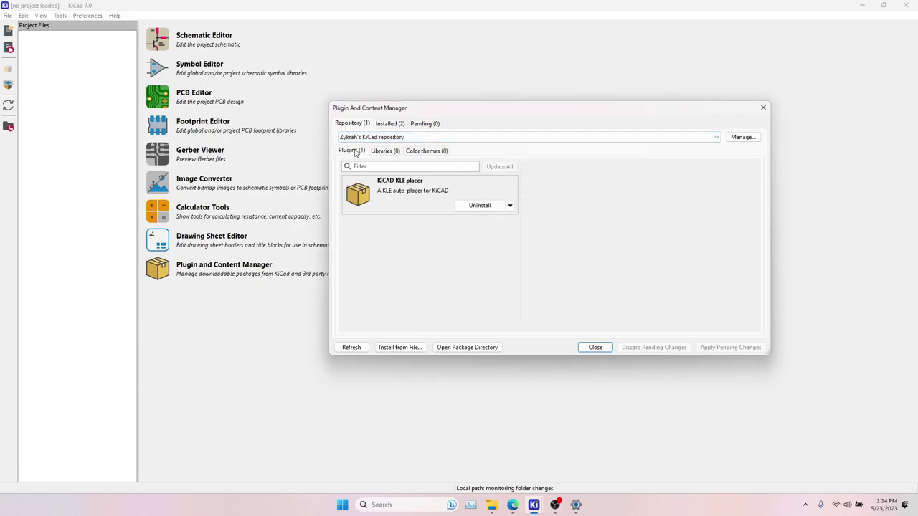
click(436, 184)
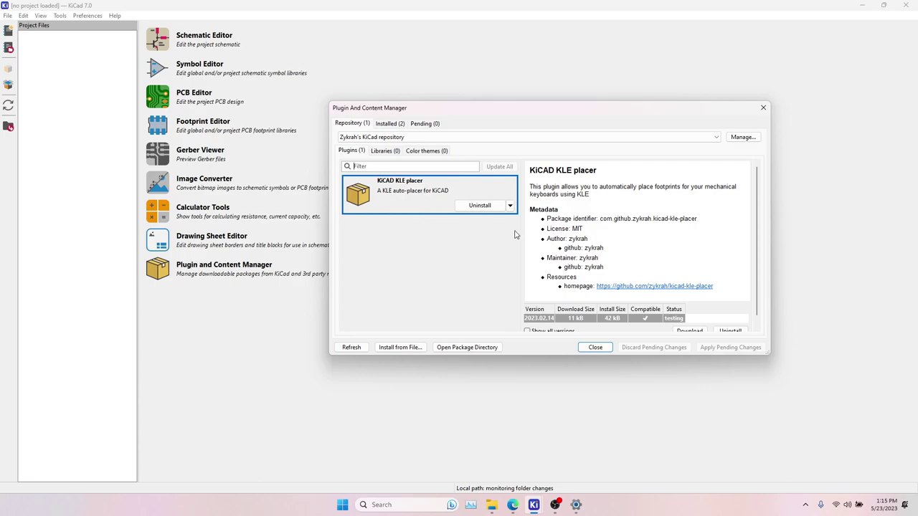
Uninstall the KiCAD KLE placer plugin and apply the pending change.
click(499, 205)
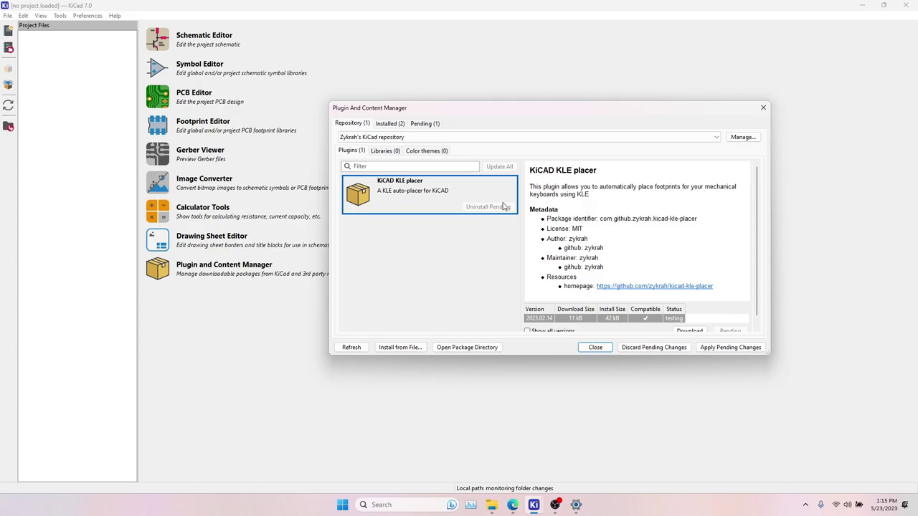
click(730, 347)
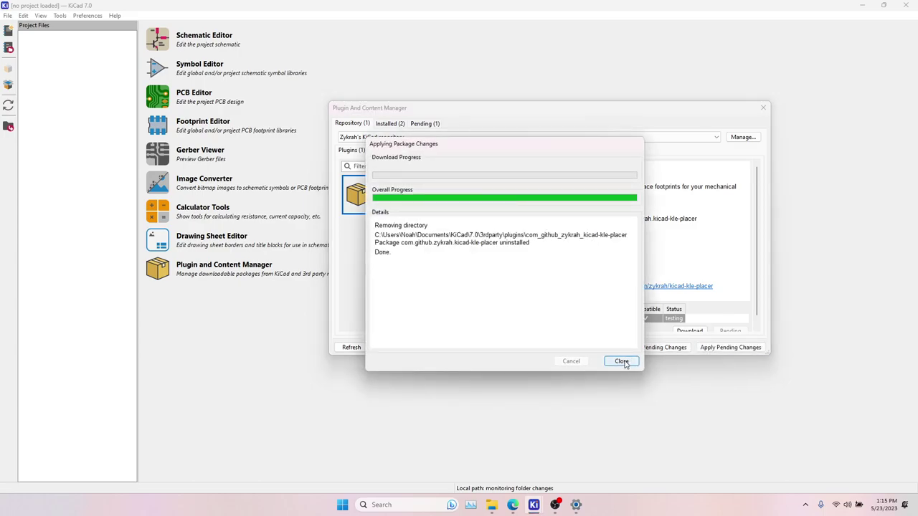
click(623, 361)
Install the KiCAD KLE placer plugin and apply the pending change.
click(494, 206)
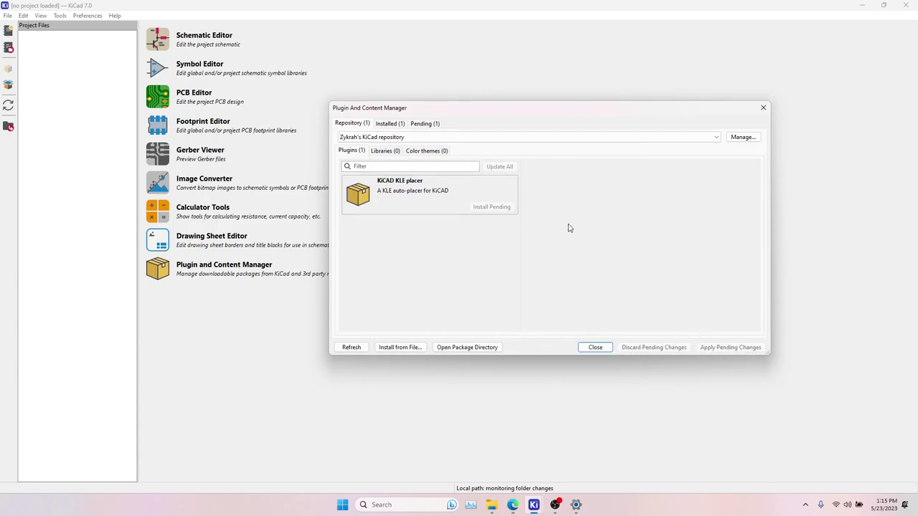
click(737, 348)
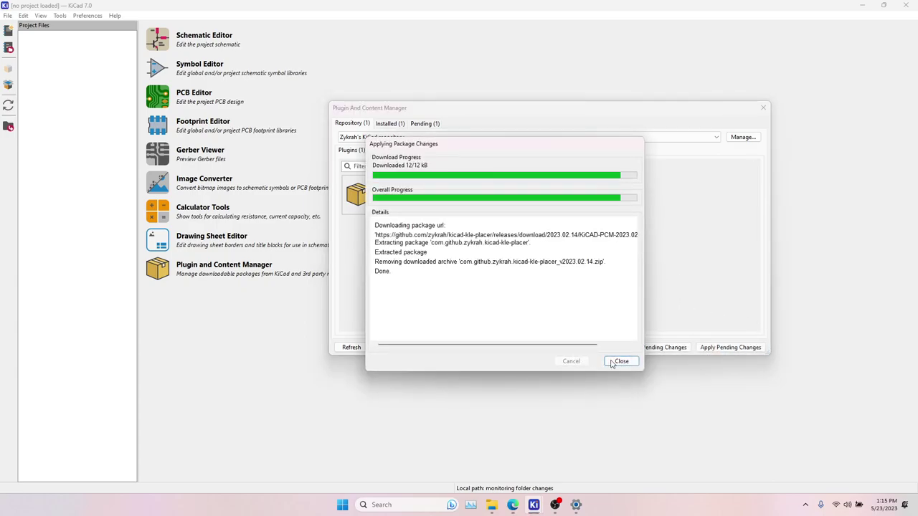
click(622, 362)
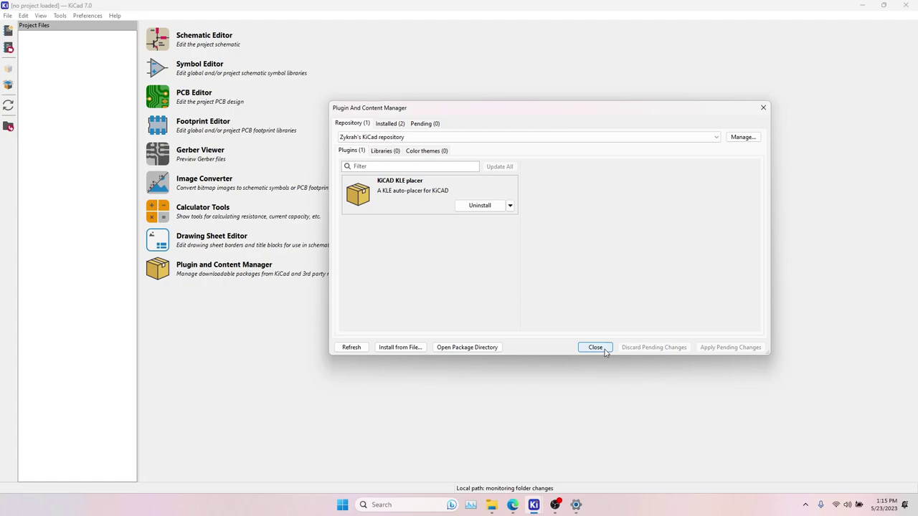
Close the Plugin and Content Manager and create a new project named TKL_Video on the Desktop in its own folder.
click(605, 350)
click(7, 16)
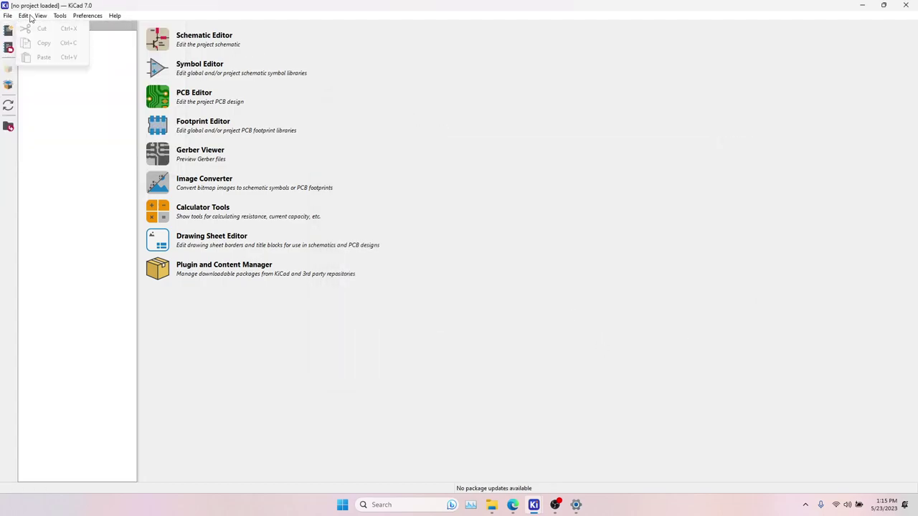
click(37, 27)
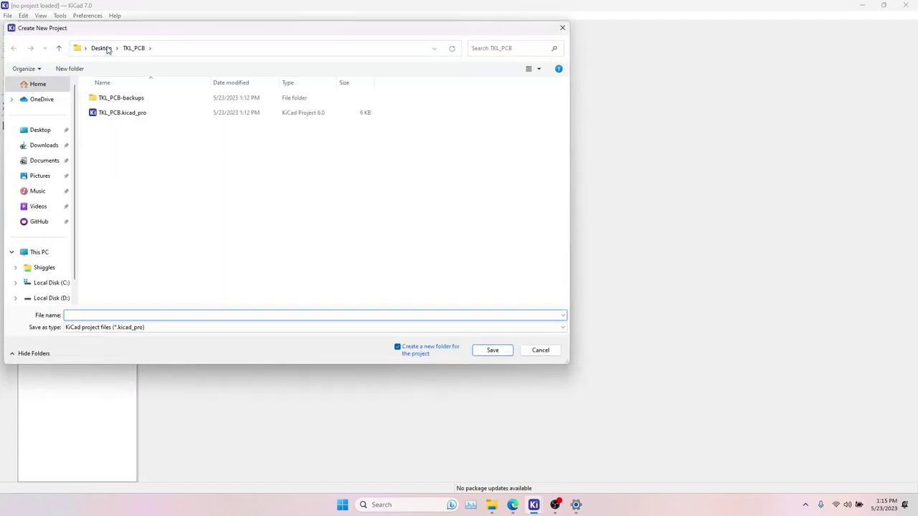
click(100, 47)
text(TKL)
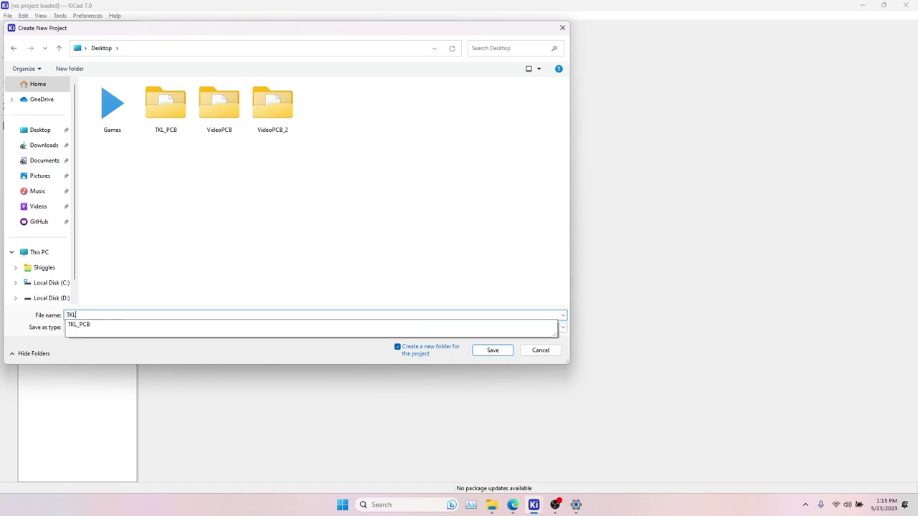
text(_Video)
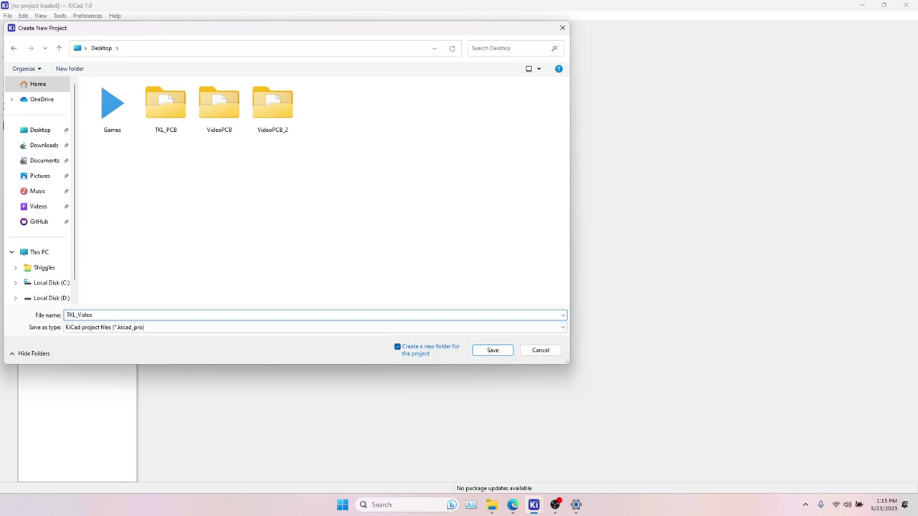
key(Return)
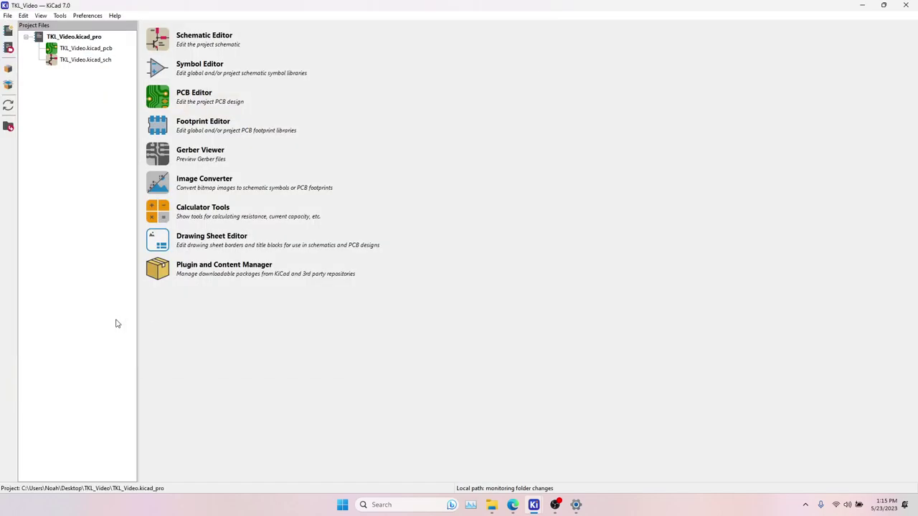
Open the TKL_Video schematic and place an RP2040 microcontroller symbol in the lower-left part of the sheet.
double_click(84, 59)
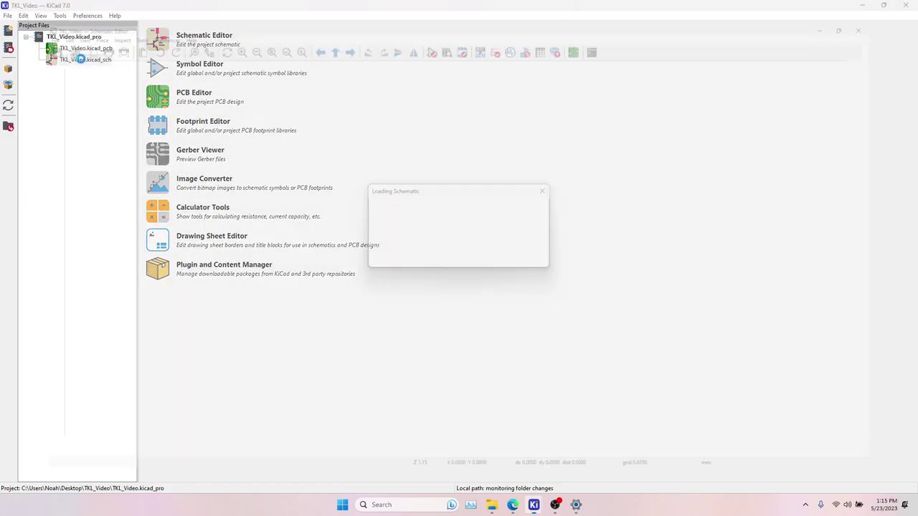
text(a)
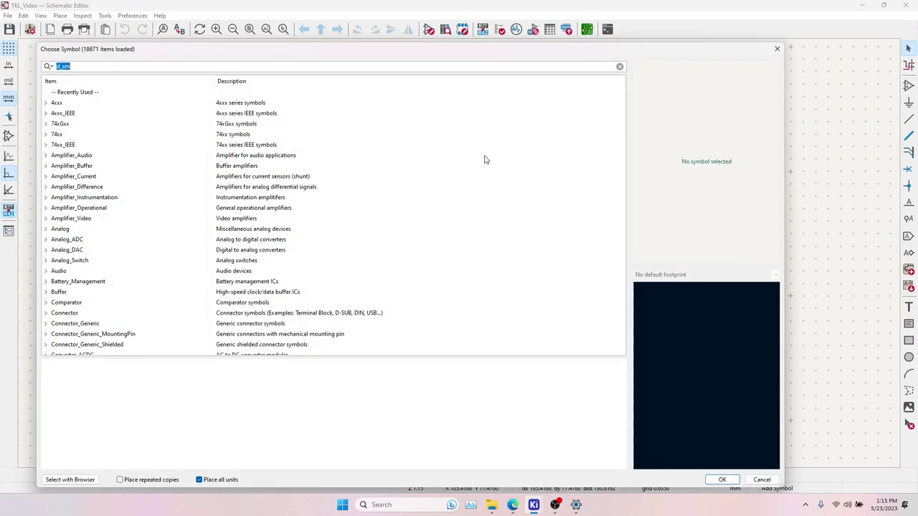
text(rp2040)
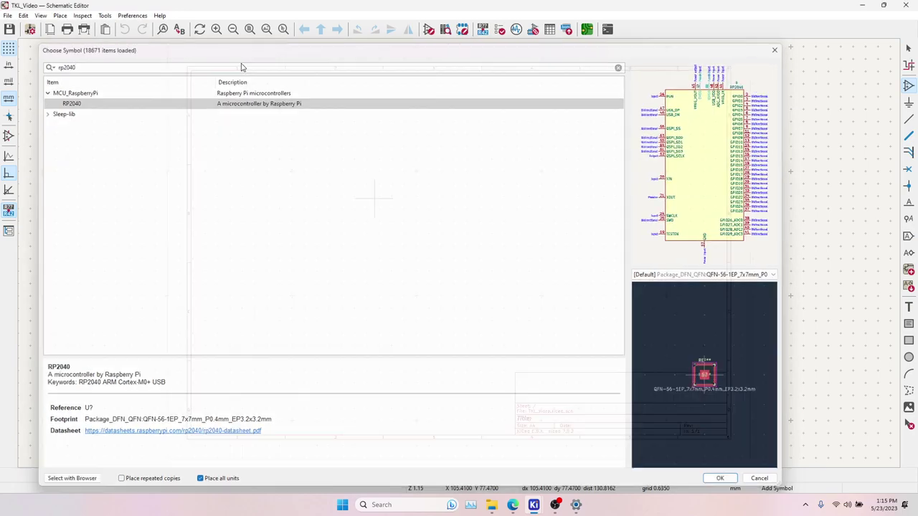
key(Return)
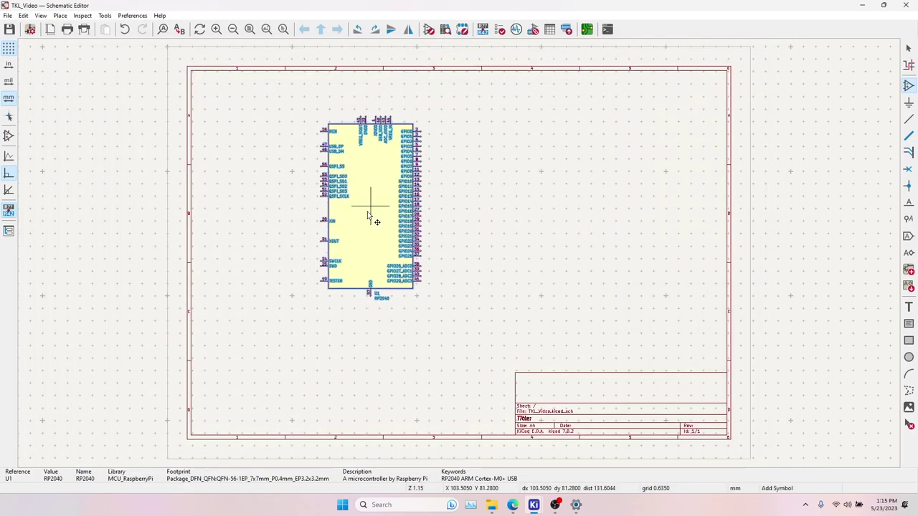
click(280, 301)
Add a USB_C_Receptacle_USB2.0 connector symbol above the RP2040.
click(511, 290)
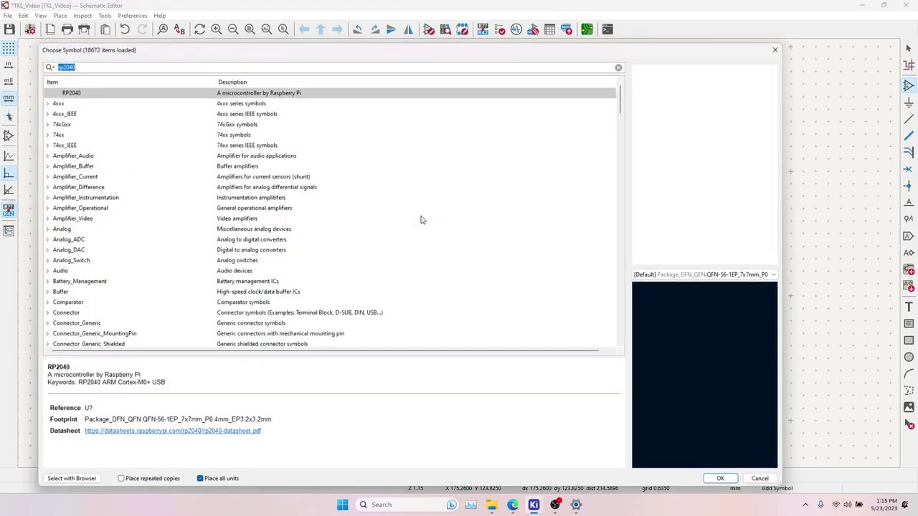
text(usb_)
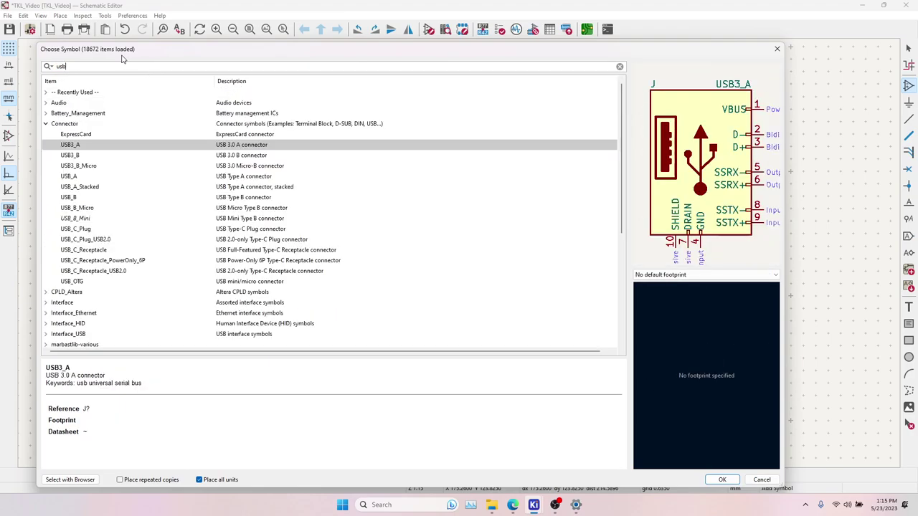
click(87, 198)
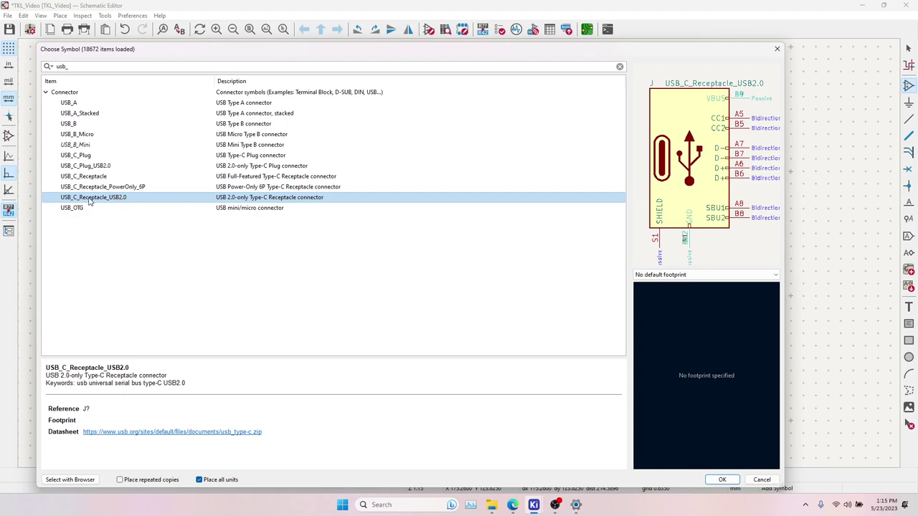
click(722, 480)
click(251, 133)
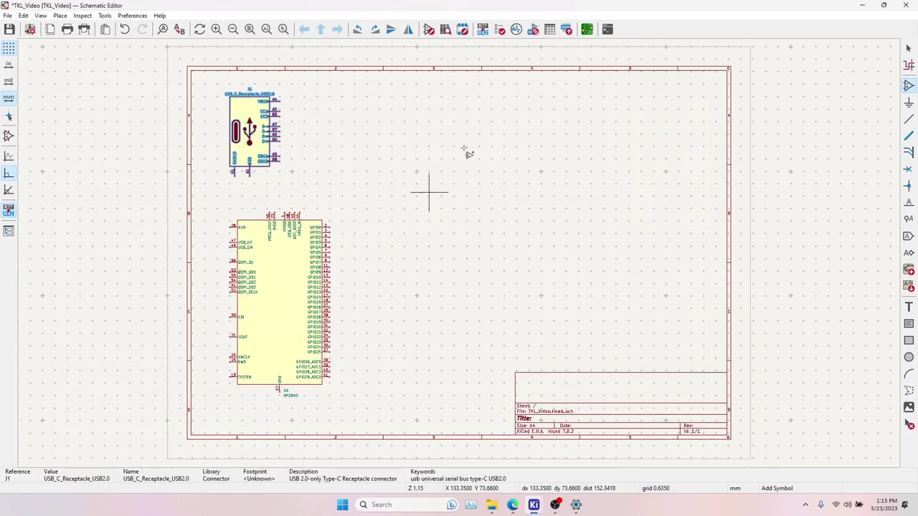
Add an XC6206PxxxMR linear regulator symbol near the sheet's upper edge, to the right of the USB connector.
click(481, 163)
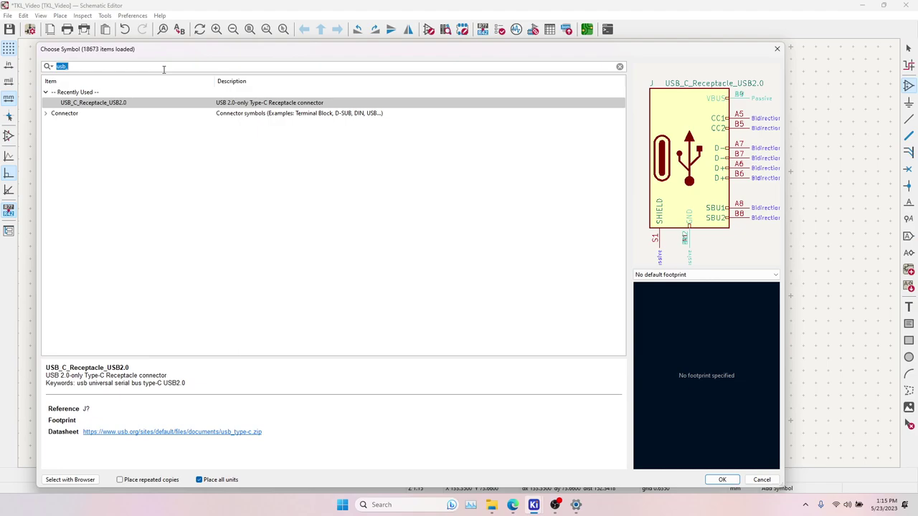
text(xc)
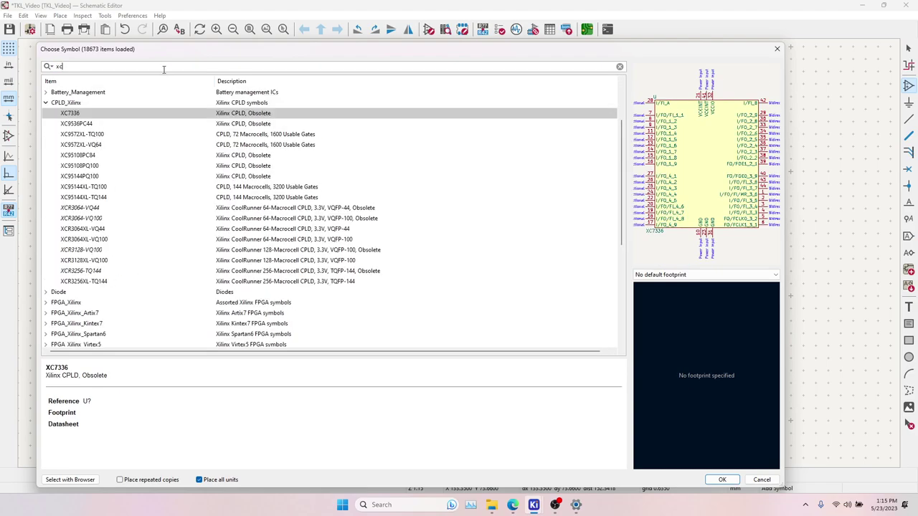
text(6206)
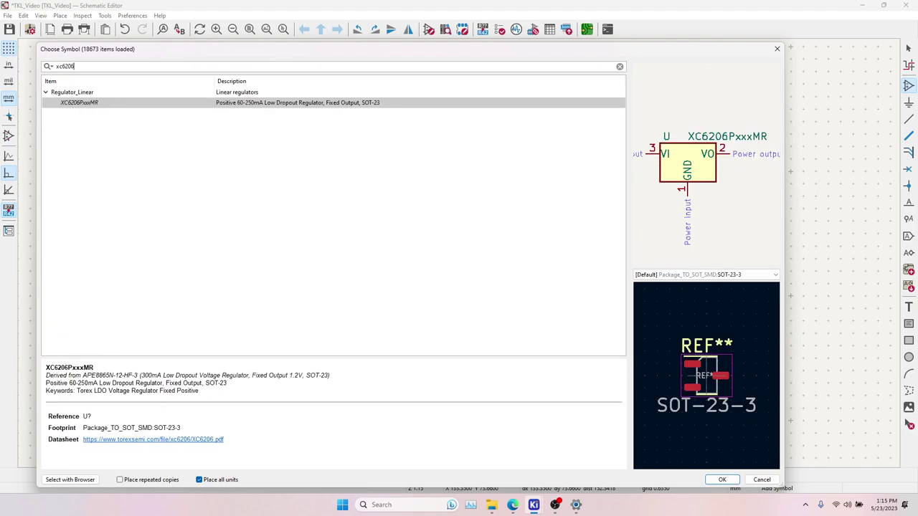
click(101, 103)
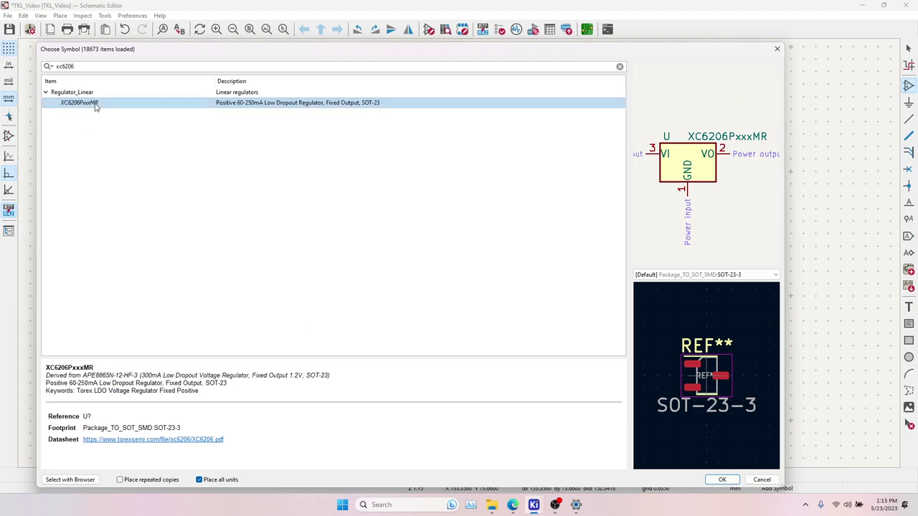
click(720, 480)
click(403, 105)
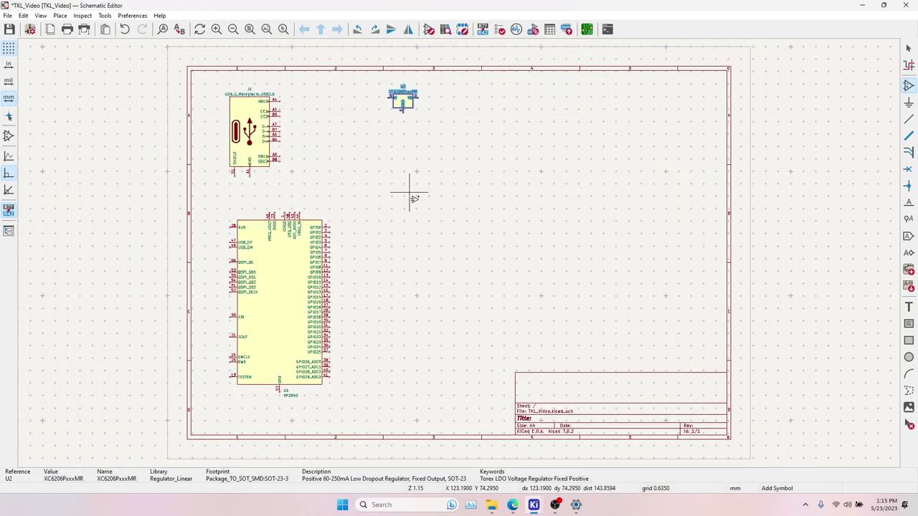
Search the symbols for srv05-4 and compare the marbastlib-various, PCM_marbastlib-various and Power_Protection versions and their footprints.
click(357, 170)
text(srv05-4)
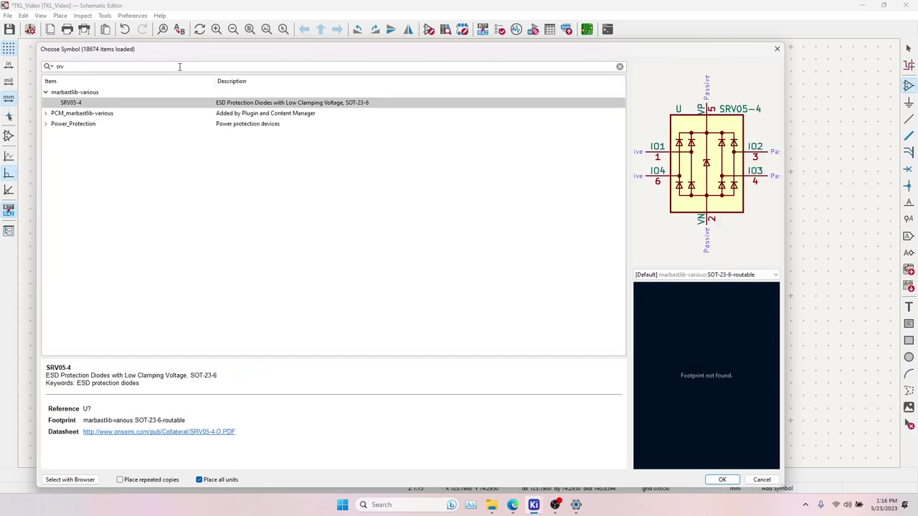
click(84, 104)
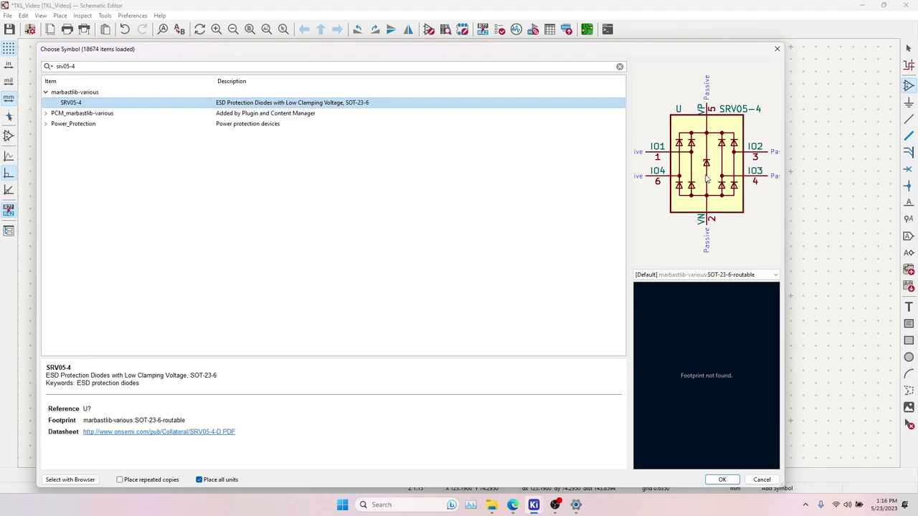
click(46, 124)
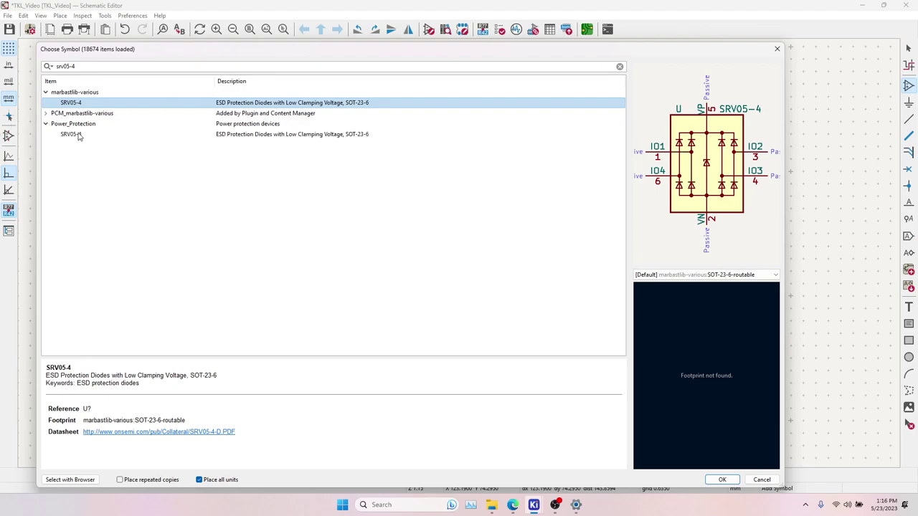
click(72, 134)
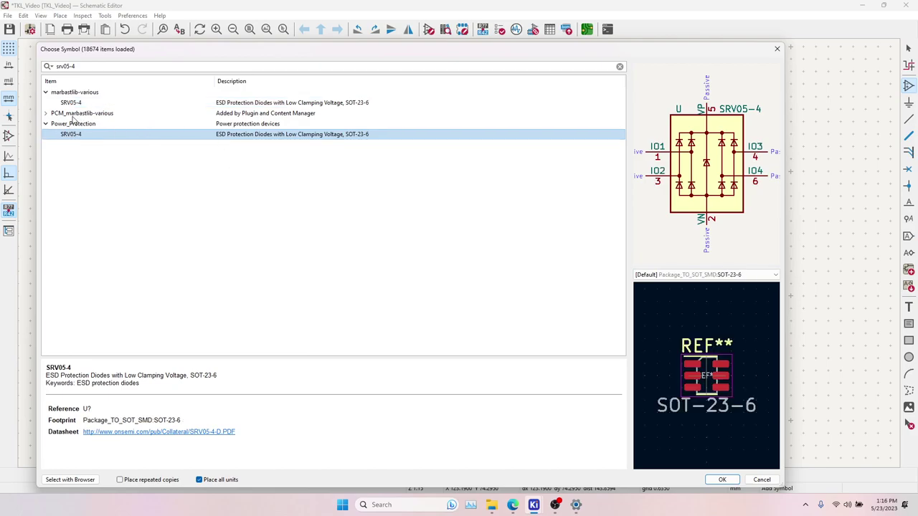
click(46, 113)
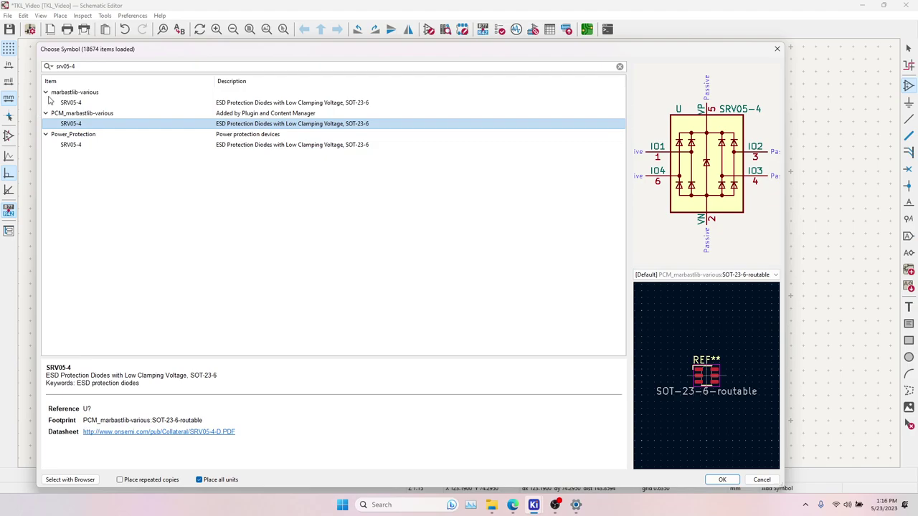
click(46, 91)
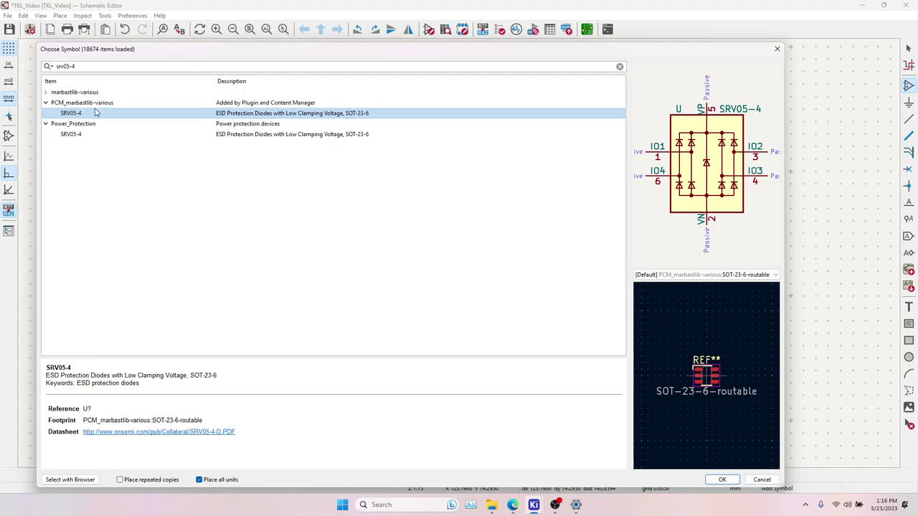
click(45, 124)
click(46, 124)
click(81, 135)
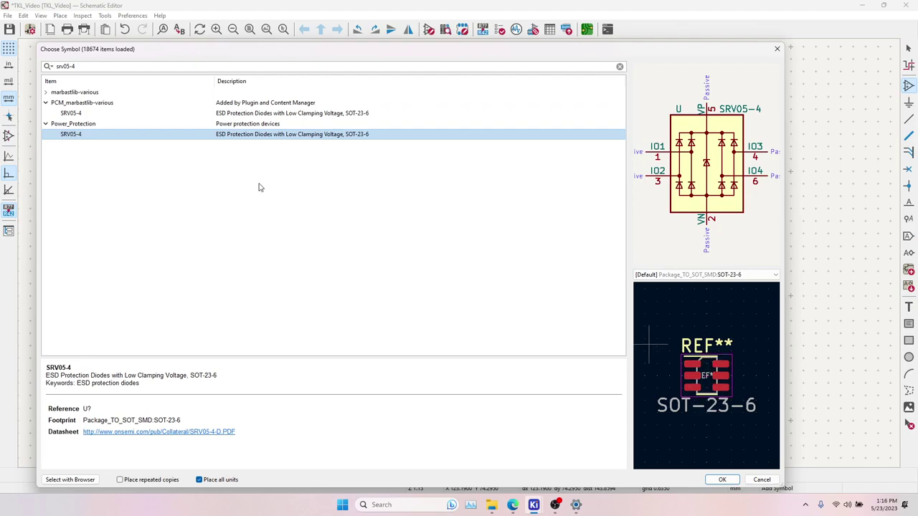
Place the SRV05-4 ESD protection symbol from PCM_marbastlib-various to the right of the USB connector.
click(78, 114)
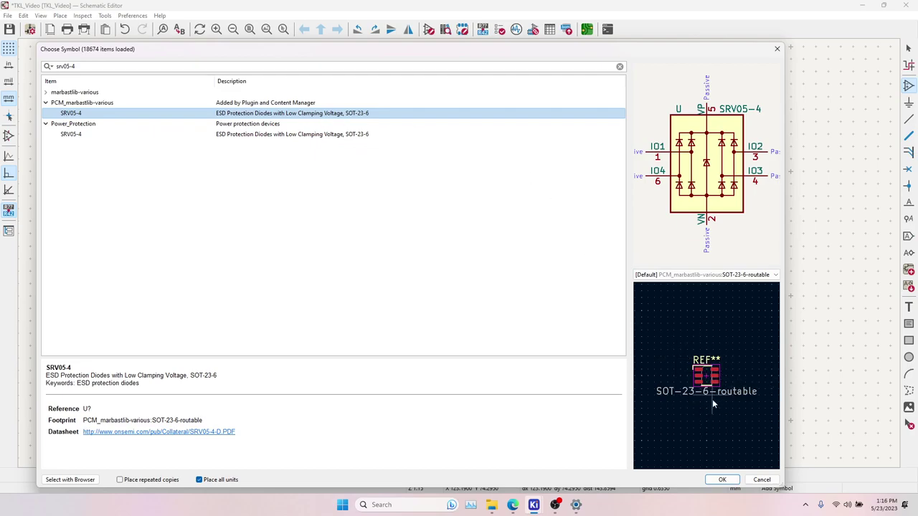
click(723, 479)
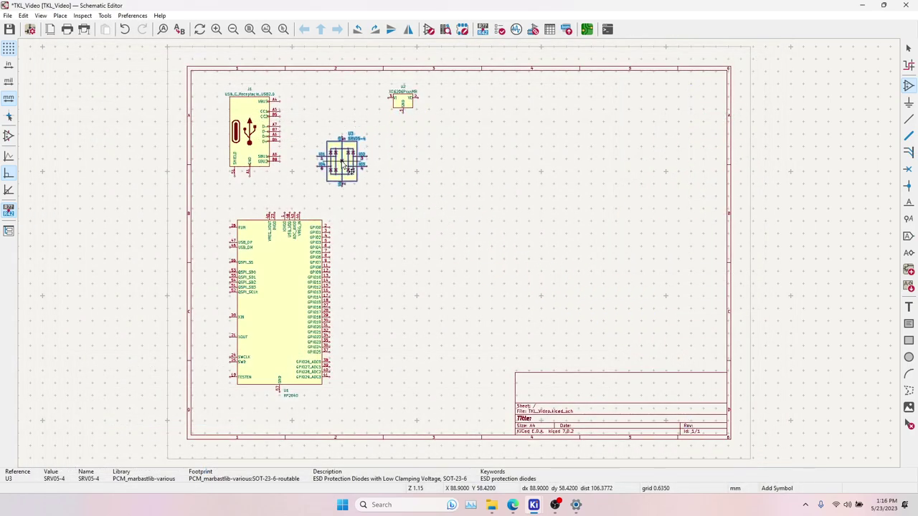
click(357, 172)
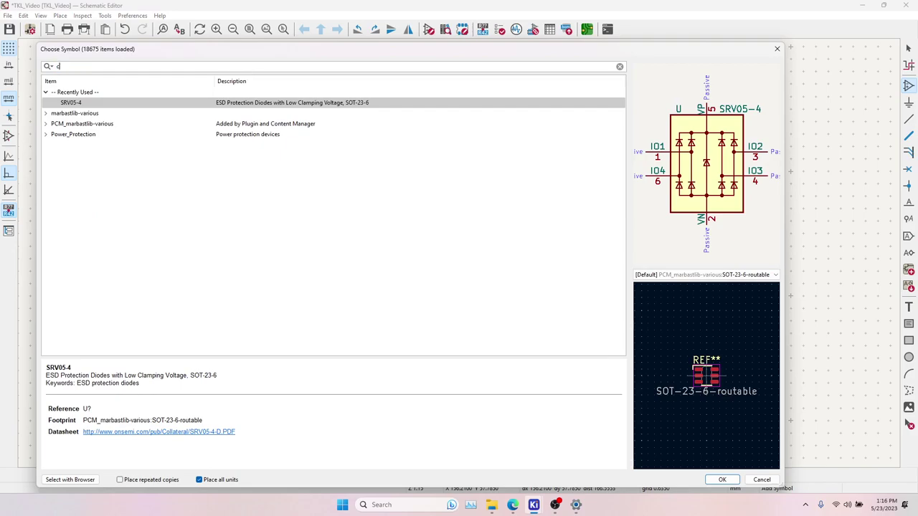
Add a generic Conn_01x04 connector symbol just above the SRV05-4 ESD protection symbol.
text(_0)
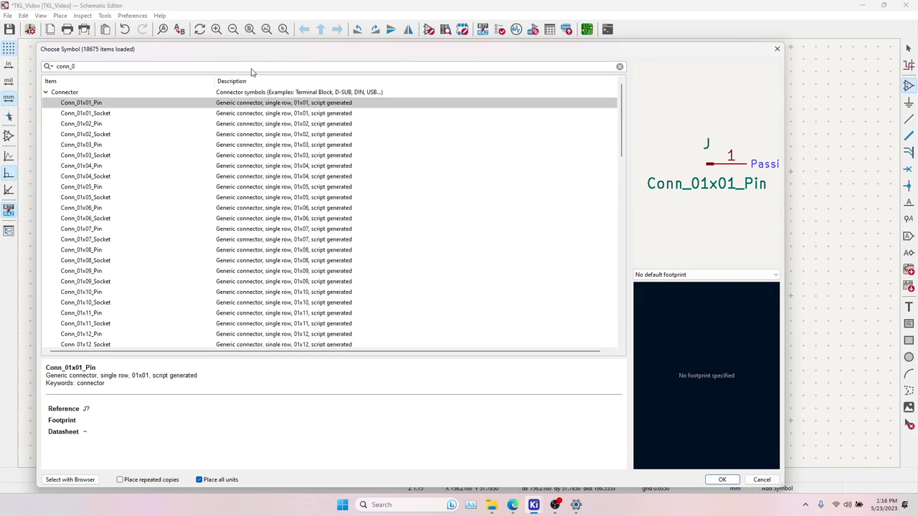
text(1x04)
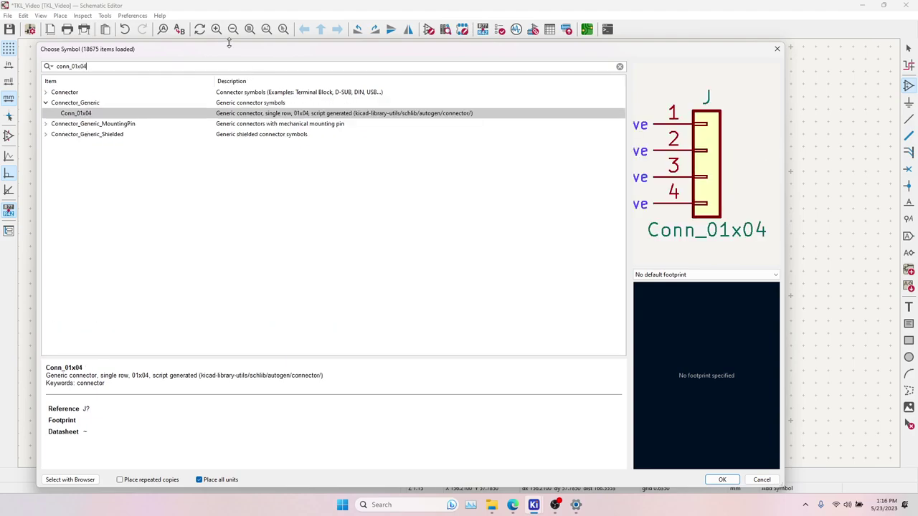
click(88, 113)
click(726, 481)
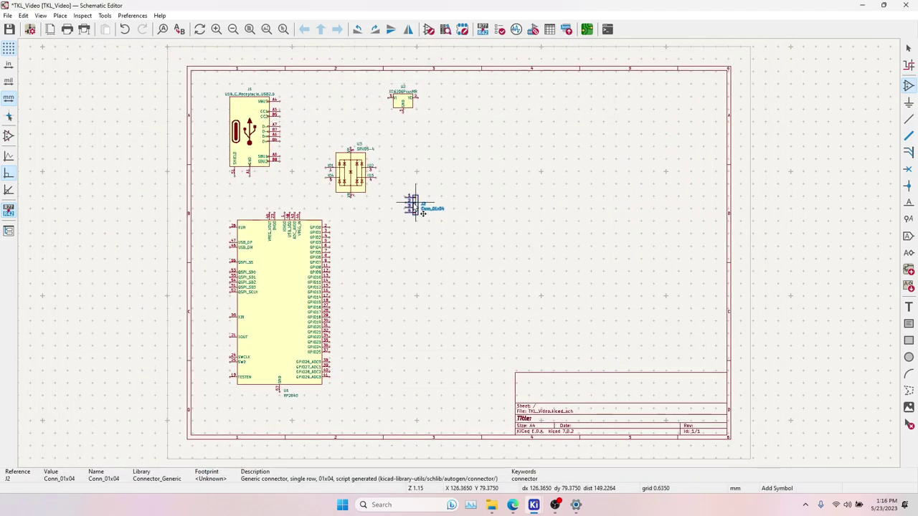
click(373, 132)
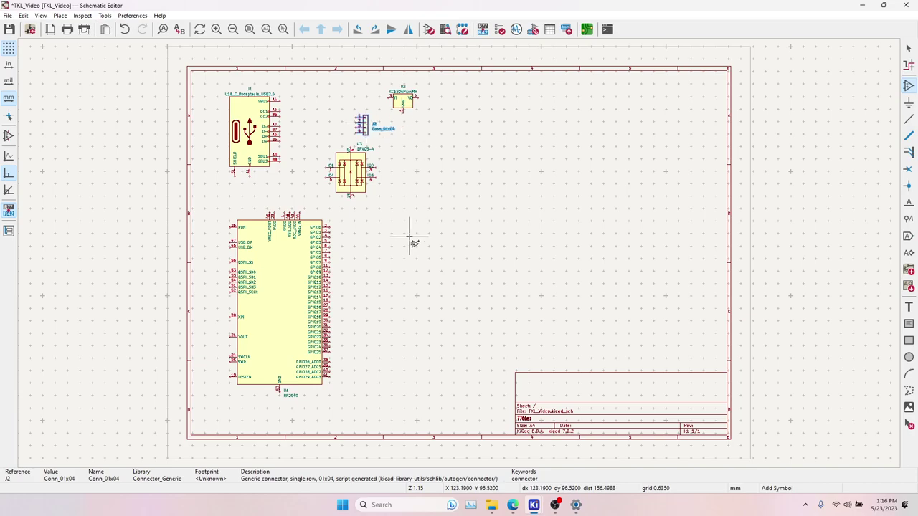
key(Escape)
Add a W25Q128JVS flash memory symbol to the right of the RP2040's lower end.
click(268, 296)
key(a)
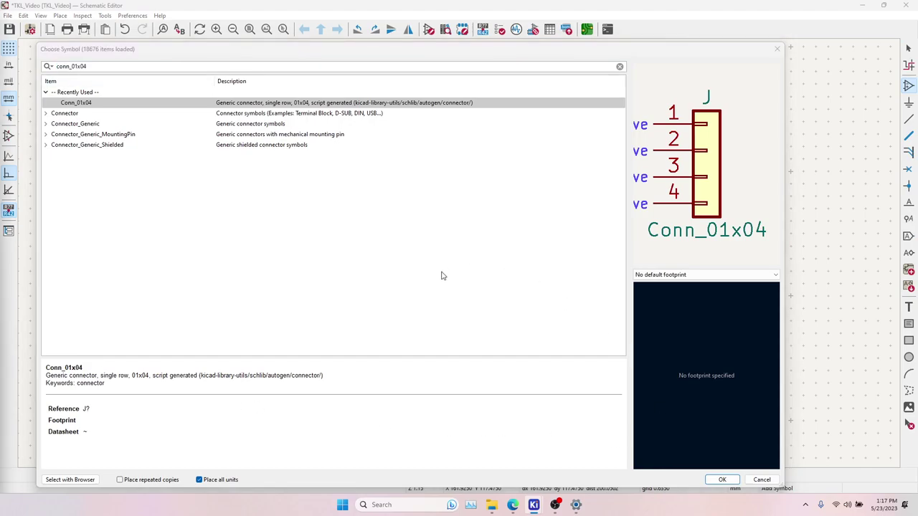
click(91, 67)
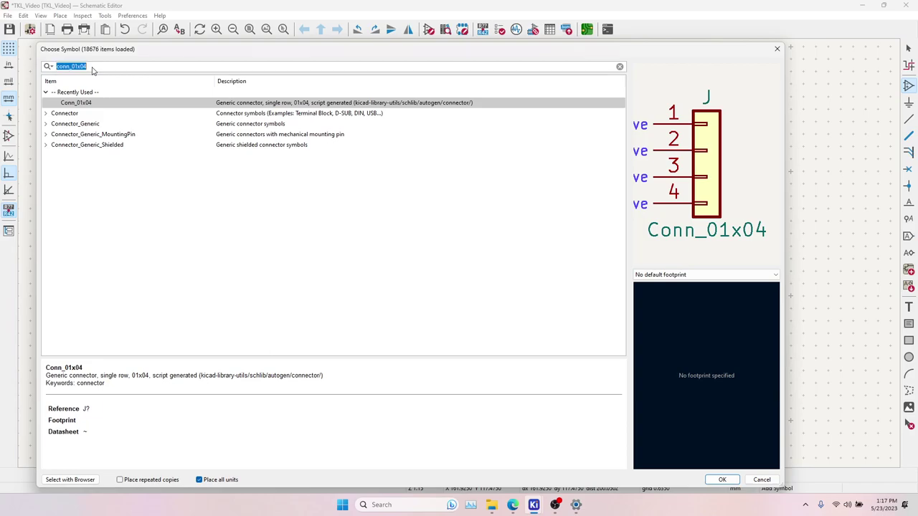
text(w25q)
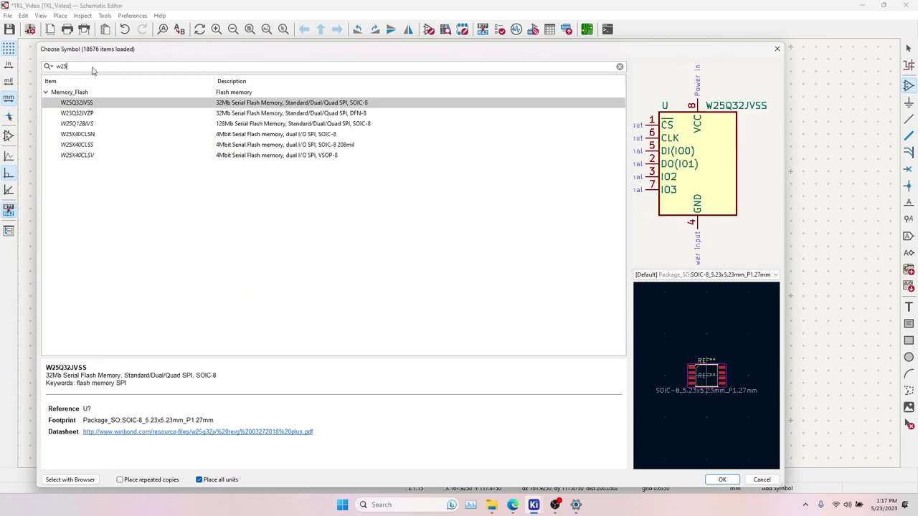
click(92, 127)
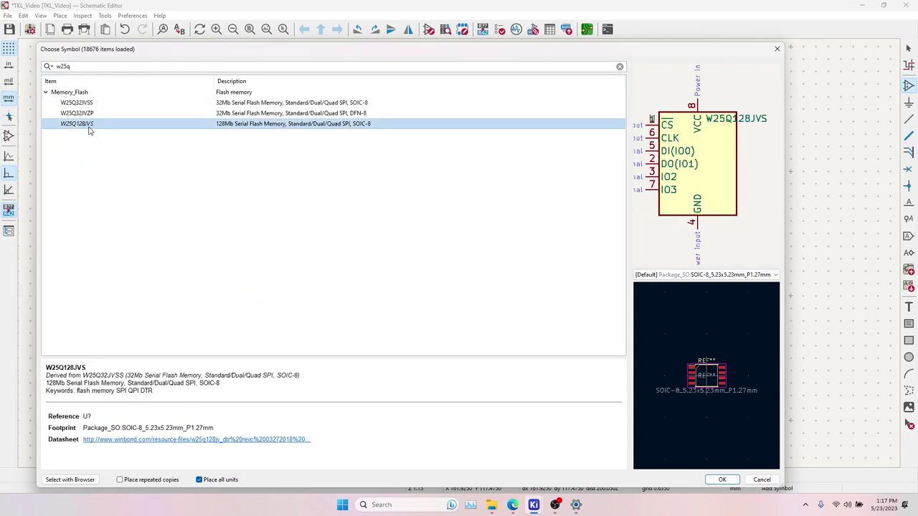
click(724, 479)
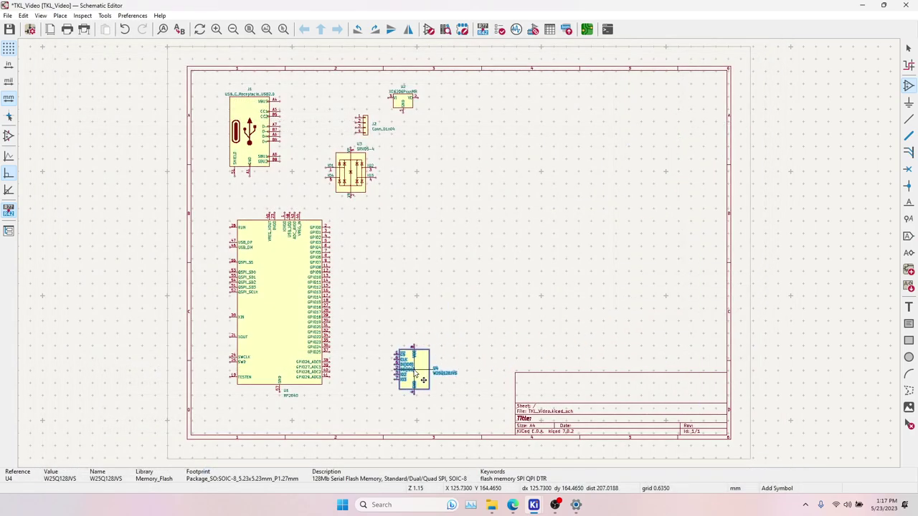
click(430, 382)
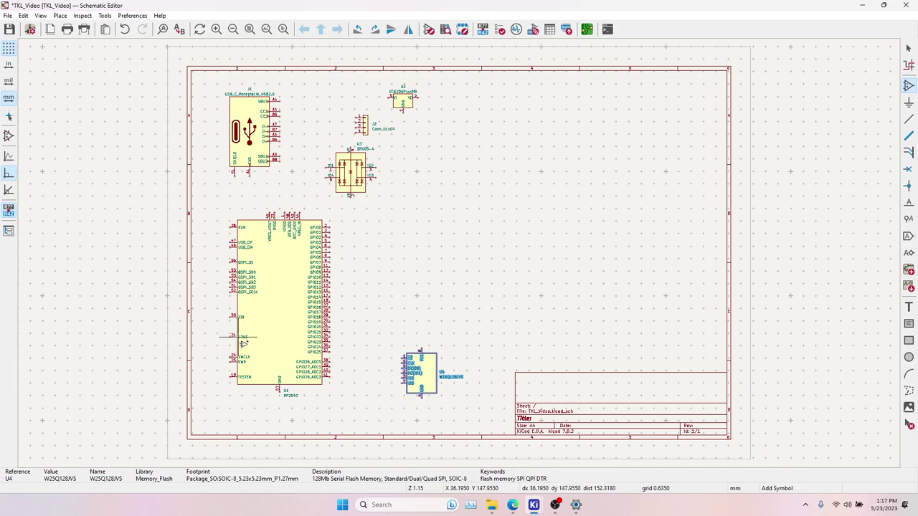
Add a four-pin Crystal_GND24 symbol just above the W25Q128JVS flash memory.
click(421, 277)
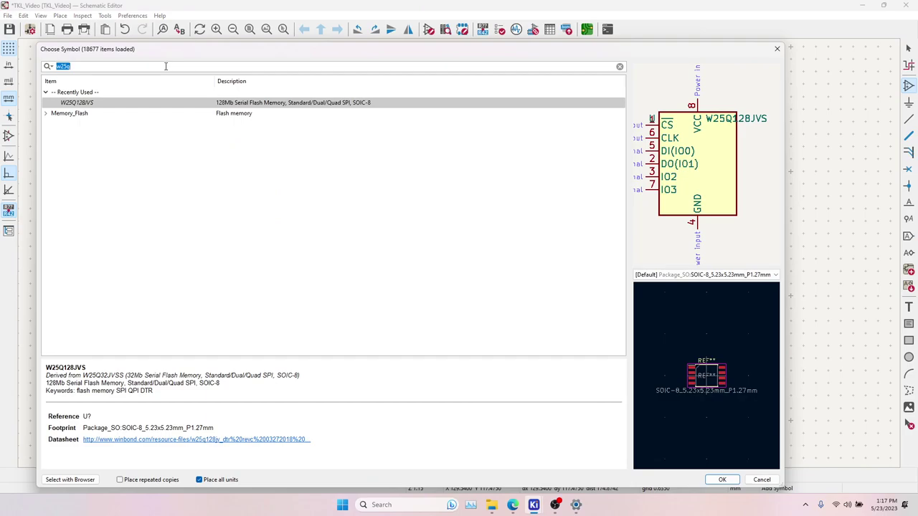
text(cryst)
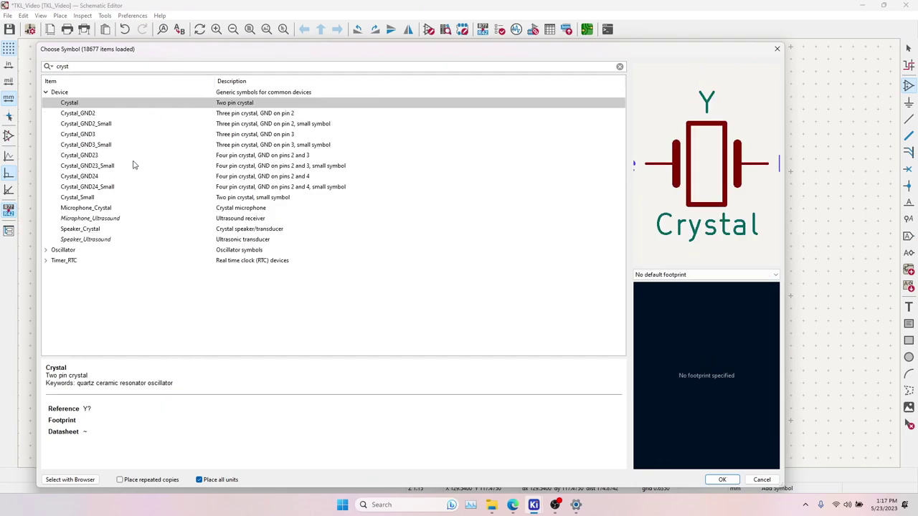
click(100, 178)
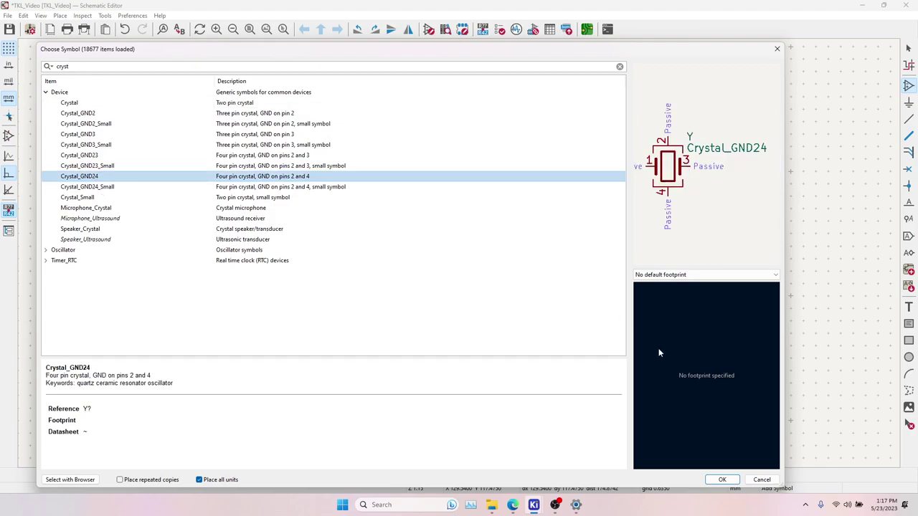
click(725, 480)
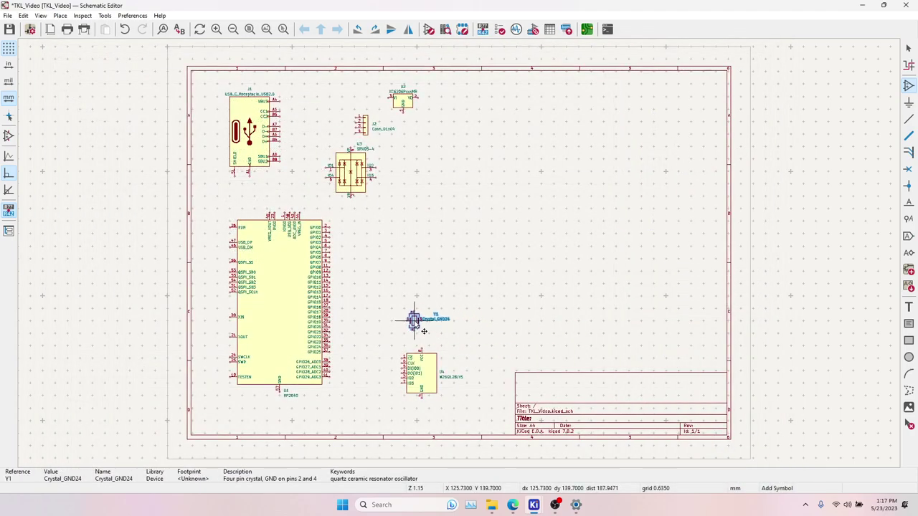
click(416, 318)
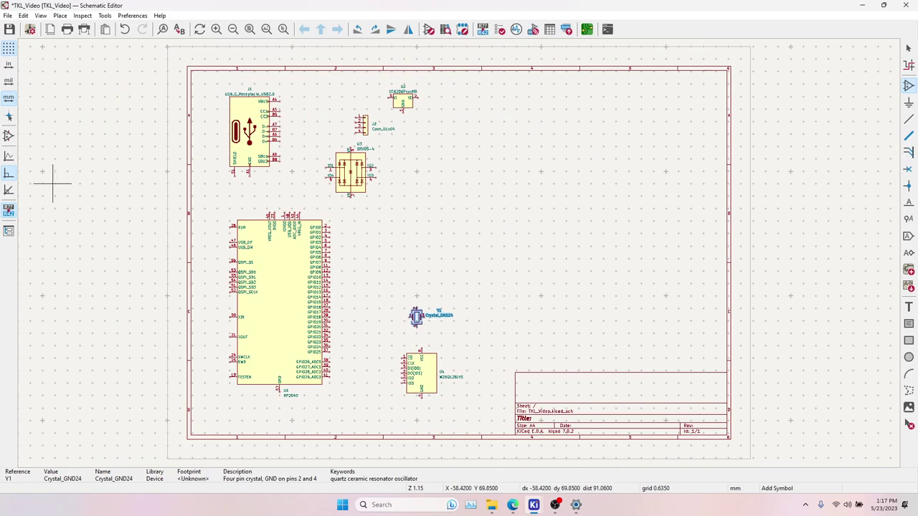
Add two generic SW_Push button symbols, one above the RP2040's upper-left corner and one just above and left of the flash memory.
click(52, 183)
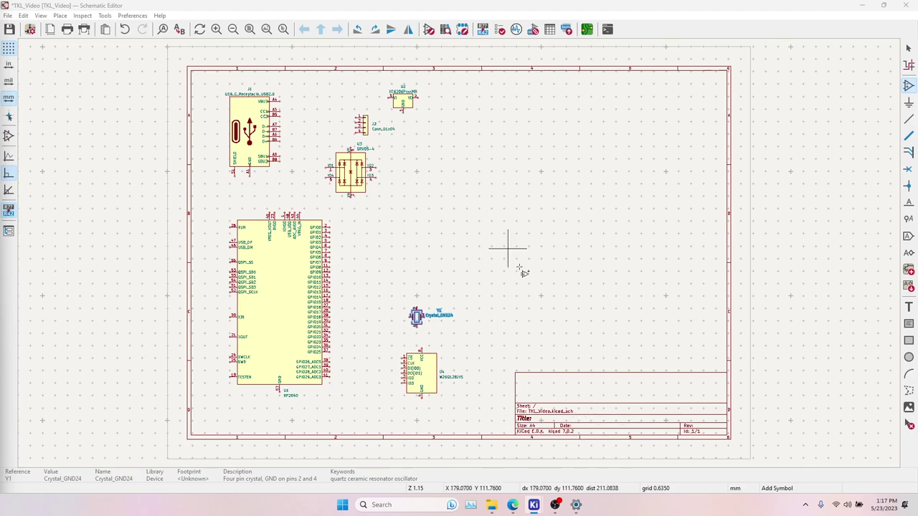
click(435, 263)
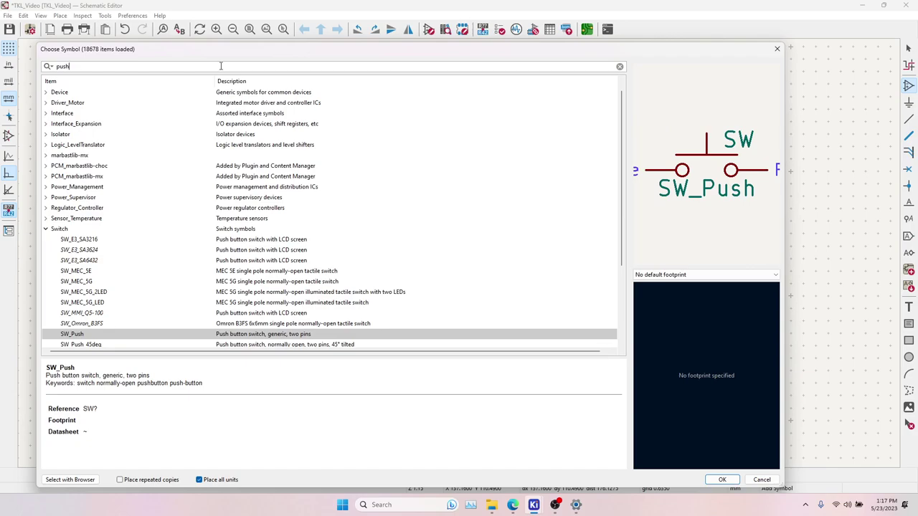
click(77, 336)
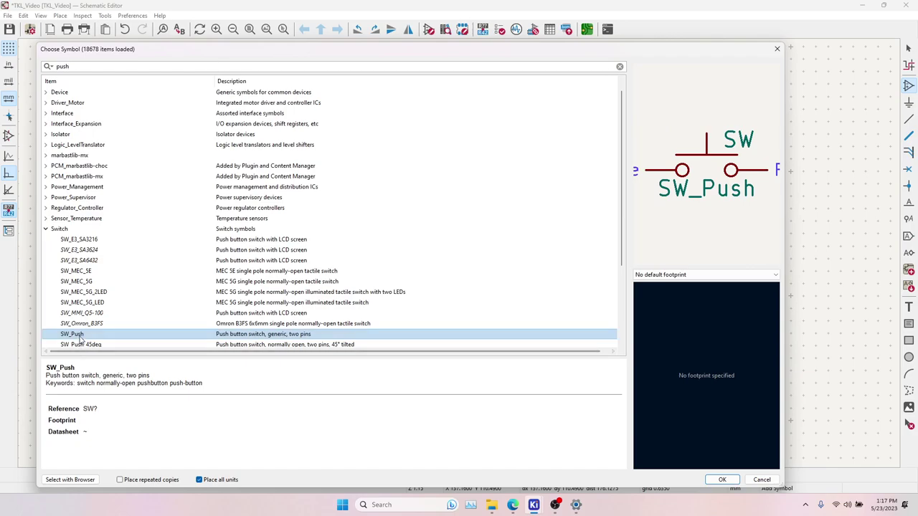
click(729, 482)
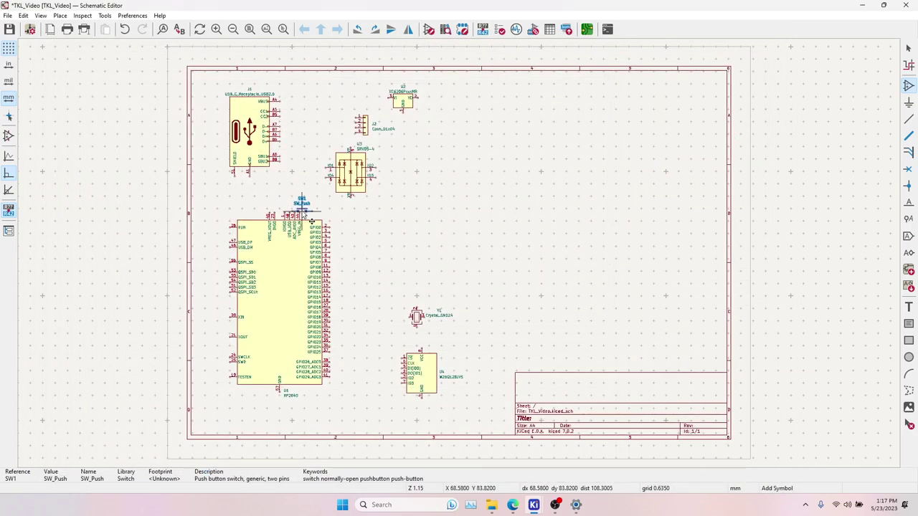
click(217, 201)
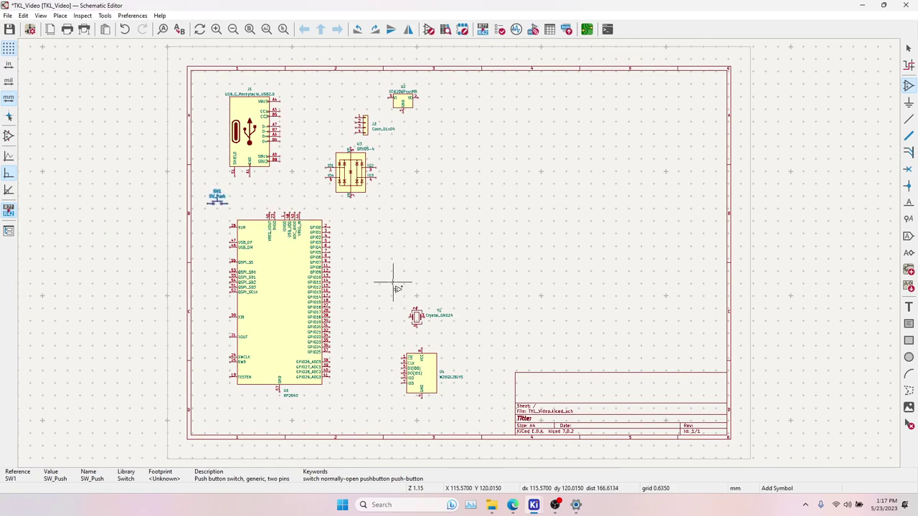
click(381, 334)
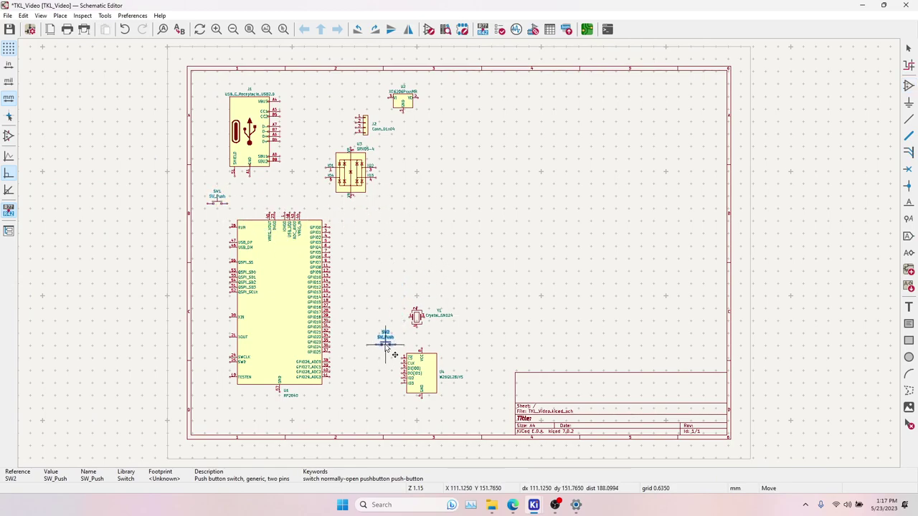
key(Escape)
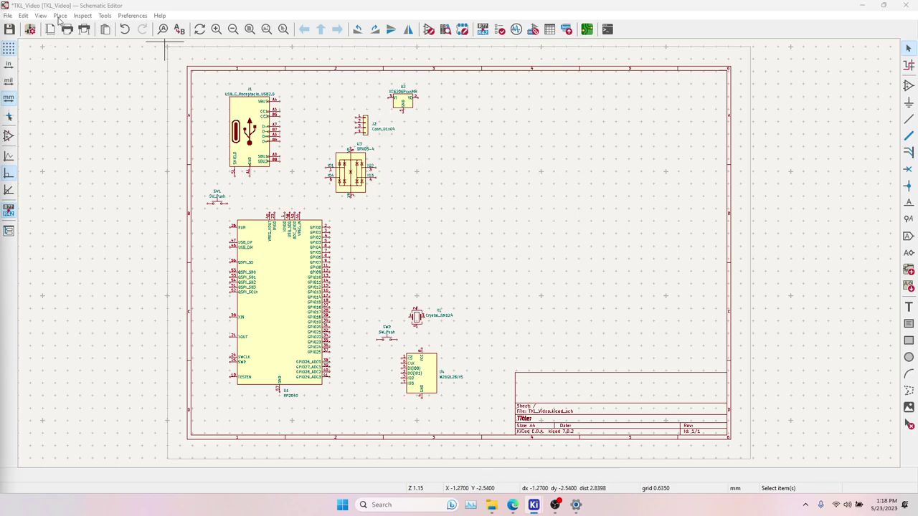
Set the schematic's paper size to A3 297x420mm.
click(8, 15)
click(43, 142)
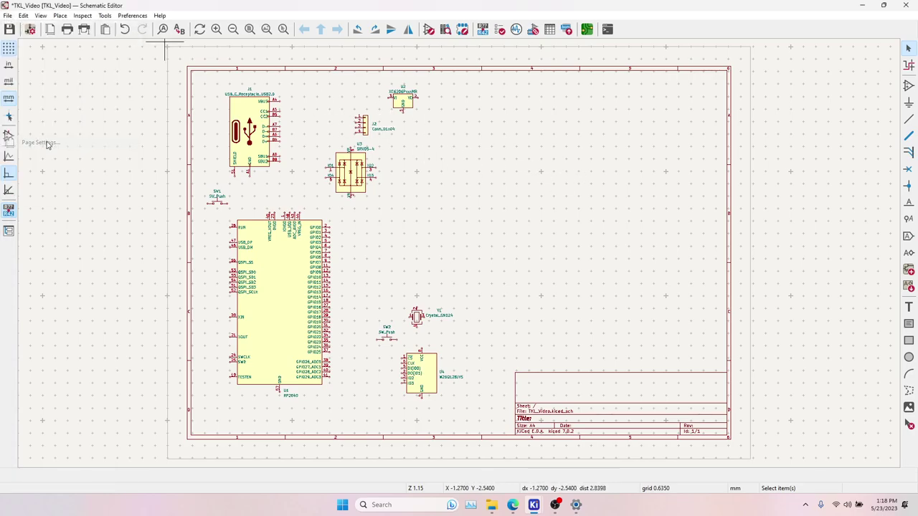
click(323, 149)
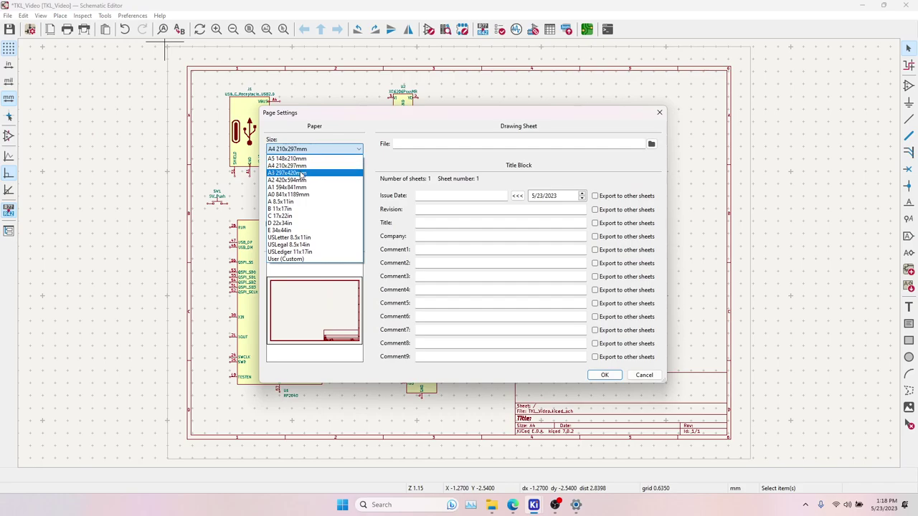
click(302, 176)
click(605, 375)
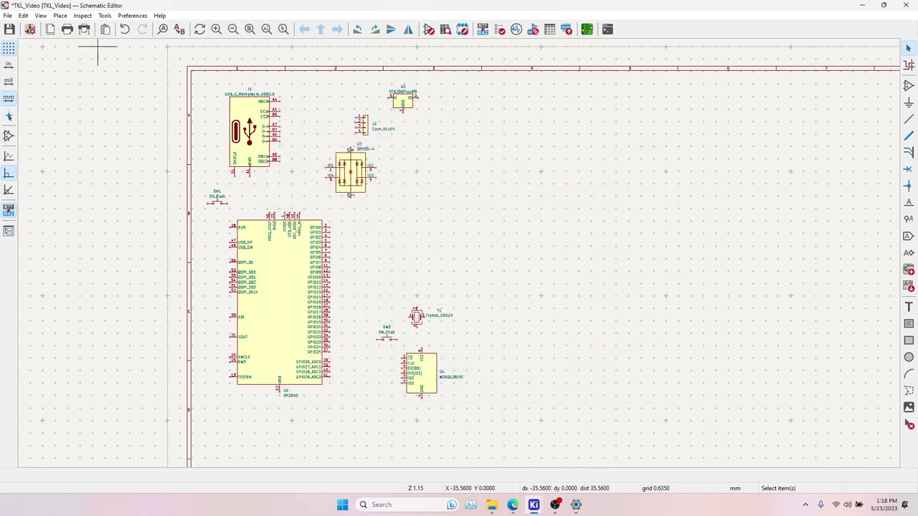
Reopen the page settings and check the schematic's paper size options.
click(8, 16)
click(55, 143)
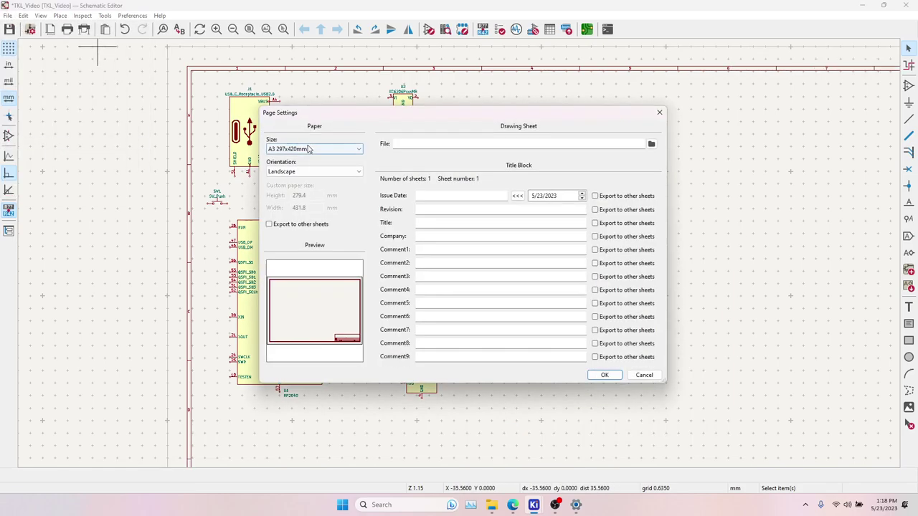
click(312, 148)
click(286, 166)
click(605, 375)
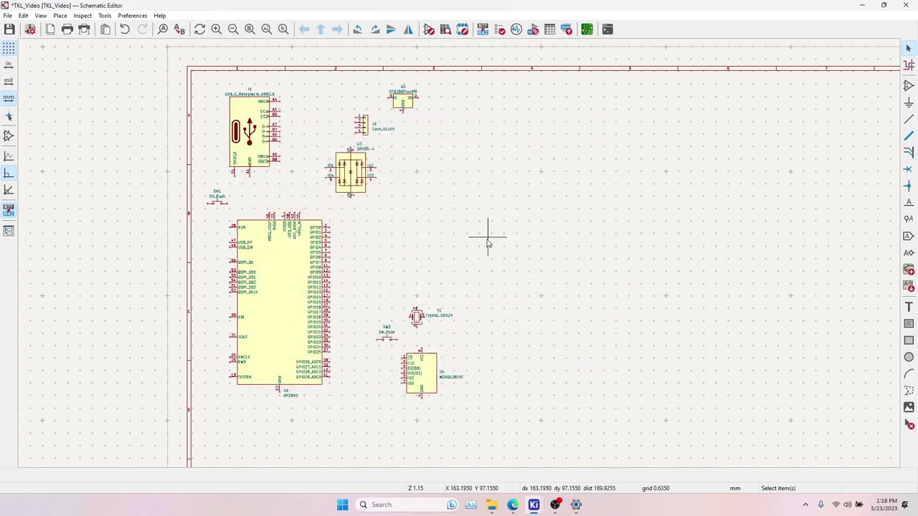
Move the RP2040 down into the sheet's lower-left area and put the W25Q128JVS flash memory directly below it.
scroll(461, 252, down, 3)
click(271, 158)
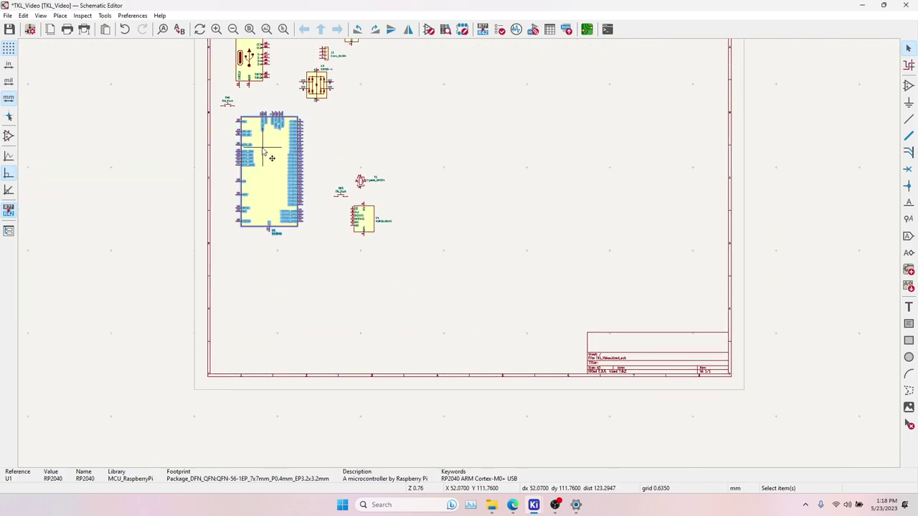
drag(273, 158, 278, 239)
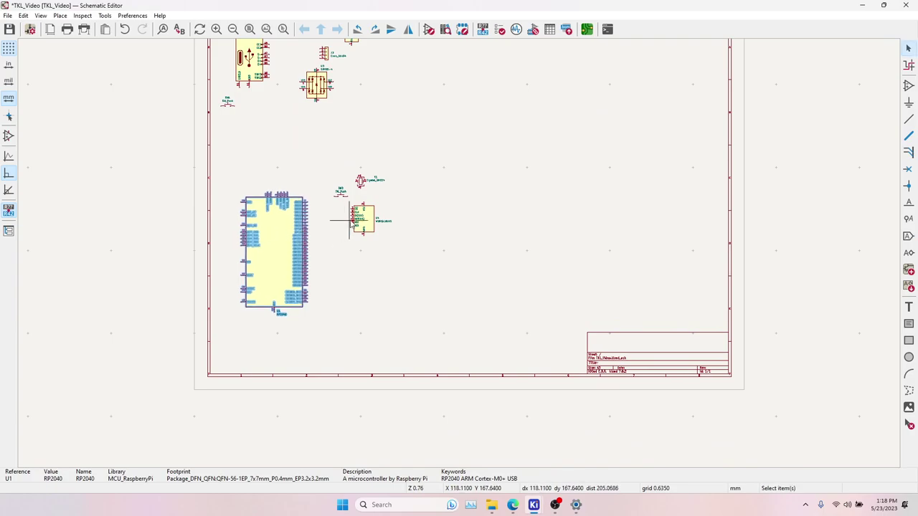
click(370, 228)
drag(366, 224, 257, 346)
Move the crystal to the right of the flash memory near the sheet's lower edge and both push buttons between the USB connector and the RP2040.
drag(325, 170, 399, 358)
click(415, 349)
click(389, 349)
middle_drag(362, 269, 407, 352)
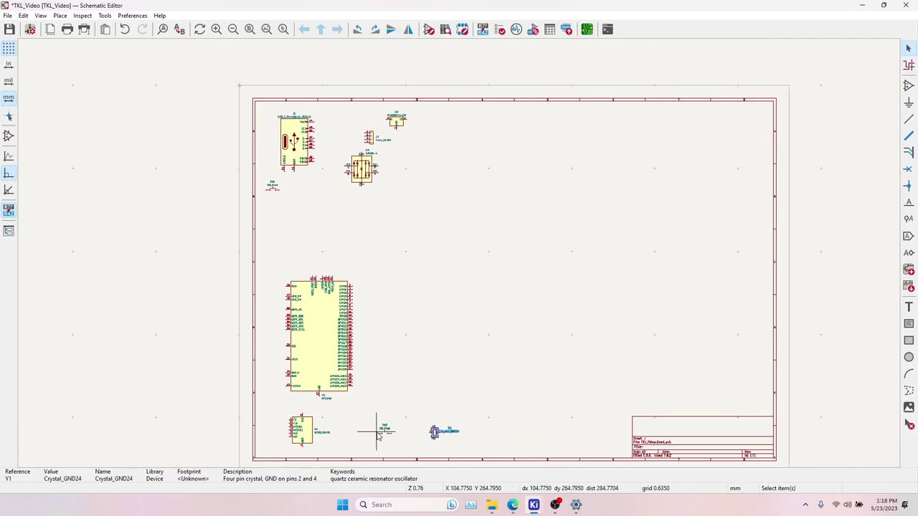
drag(388, 433, 329, 224)
drag(275, 192, 283, 222)
drag(435, 431, 413, 432)
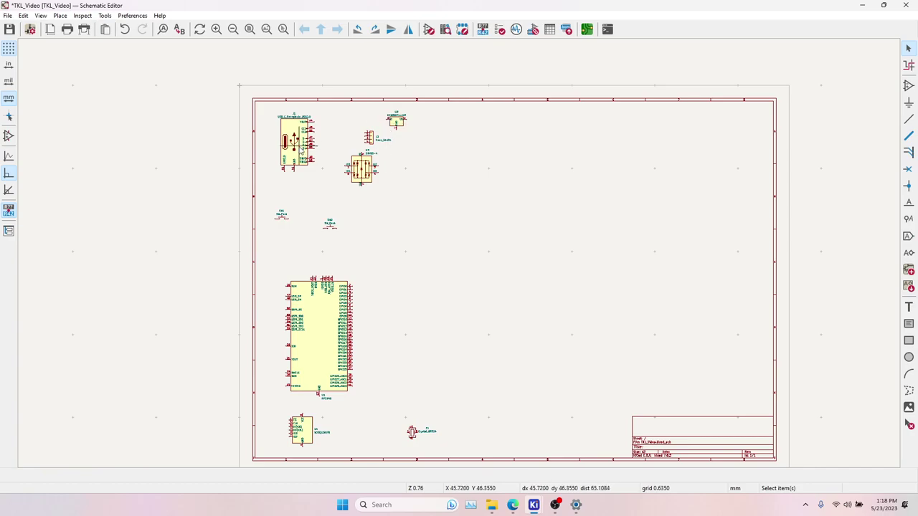
Move the Conn_01x04 connector below and right of the XC6206 regulator, and shift the SRV05-4 slightly right and down beneath the regulator.
scroll(302, 147, up, 5)
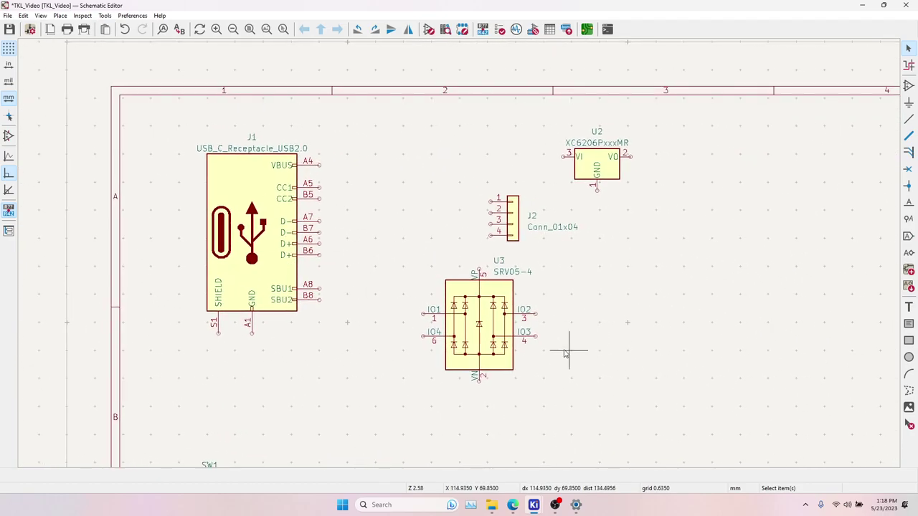
click(510, 202)
drag(511, 202, 746, 276)
drag(487, 301, 558, 323)
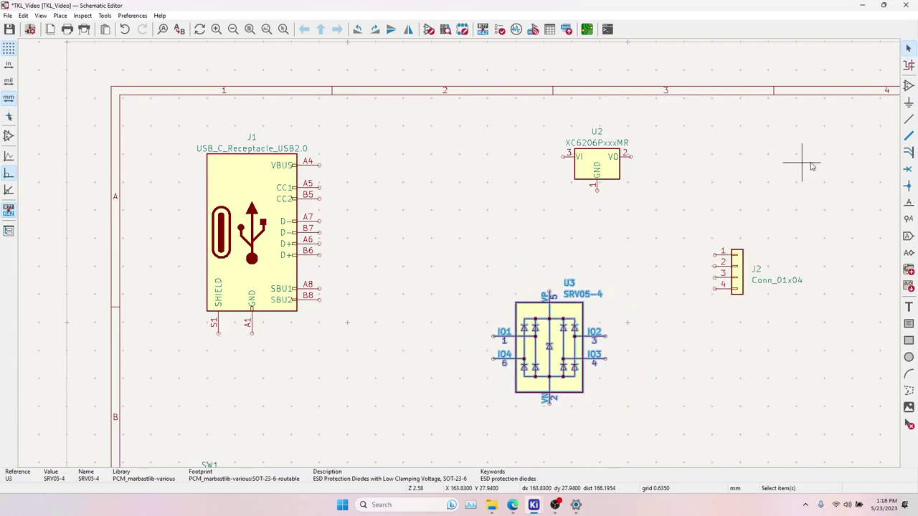
click(737, 263)
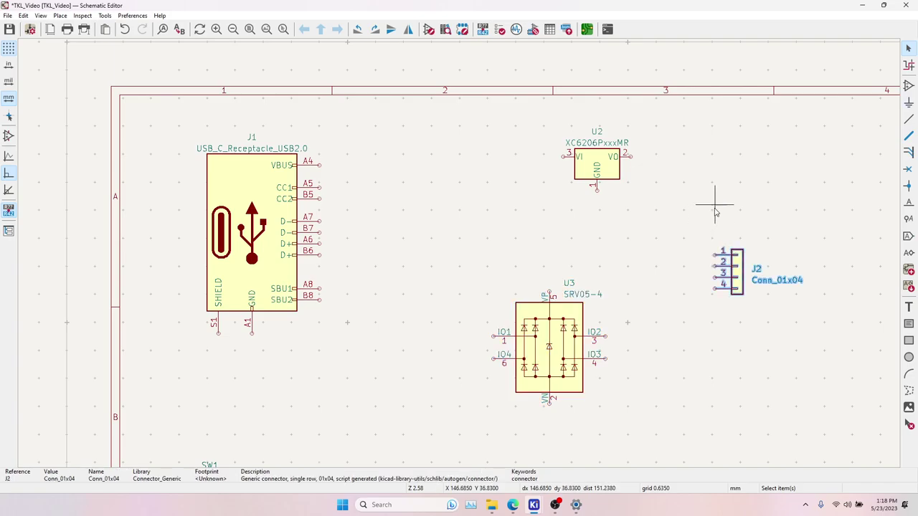
middle_drag(761, 232, 721, 215)
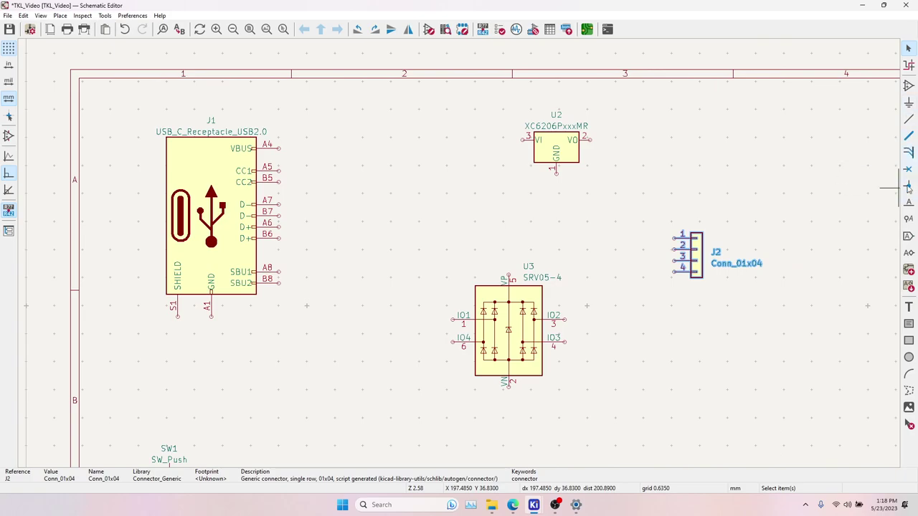
click(690, 200)
Place a VBUS power symbol just to the right of the USB connector's VBUS pin A4.
click(909, 102)
click(657, 106)
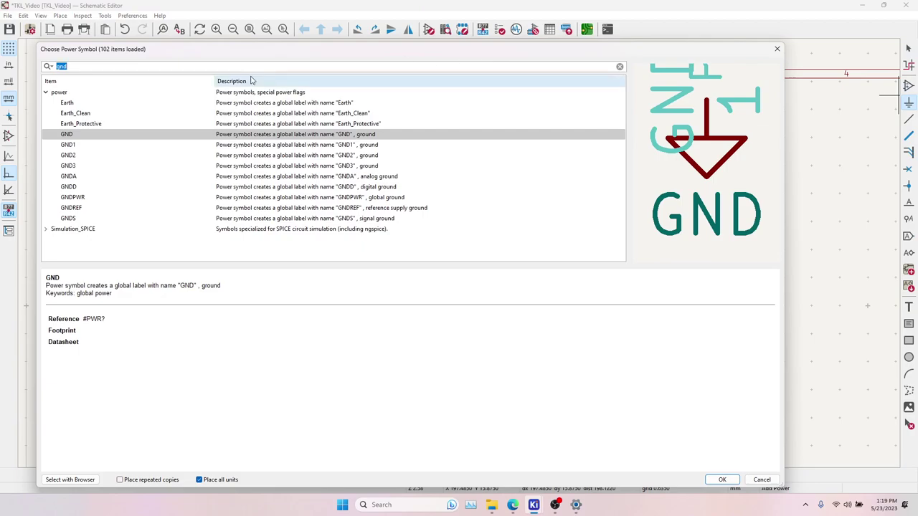
text(V)
key(Return)
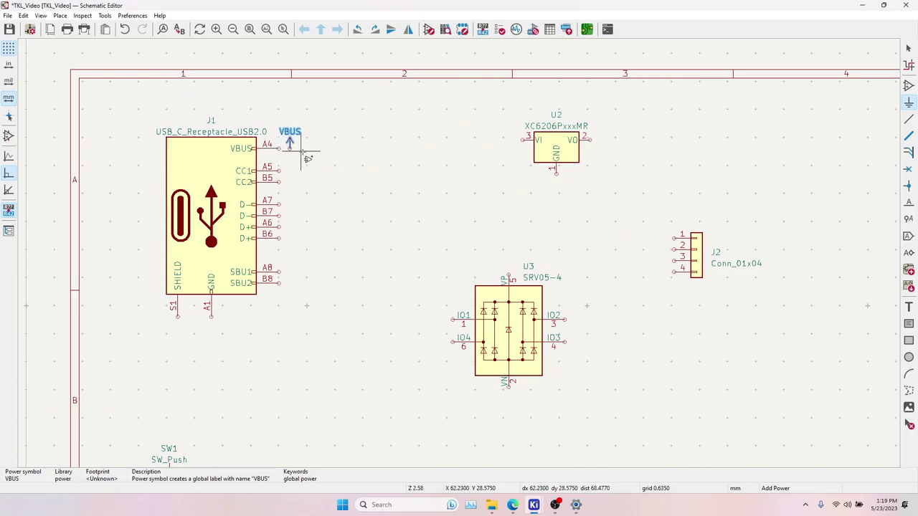
scroll(290, 149, up, 5)
click(290, 149)
key(Escape)
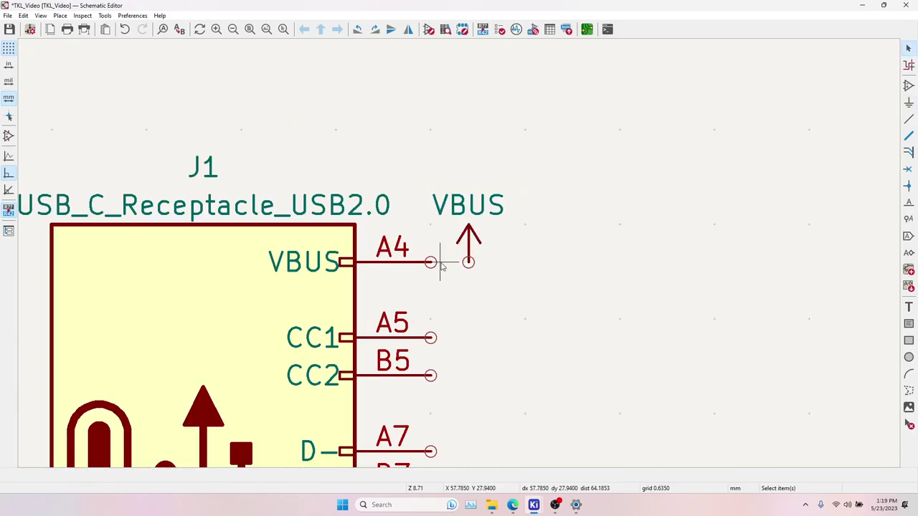
key(w)
key(Escape)
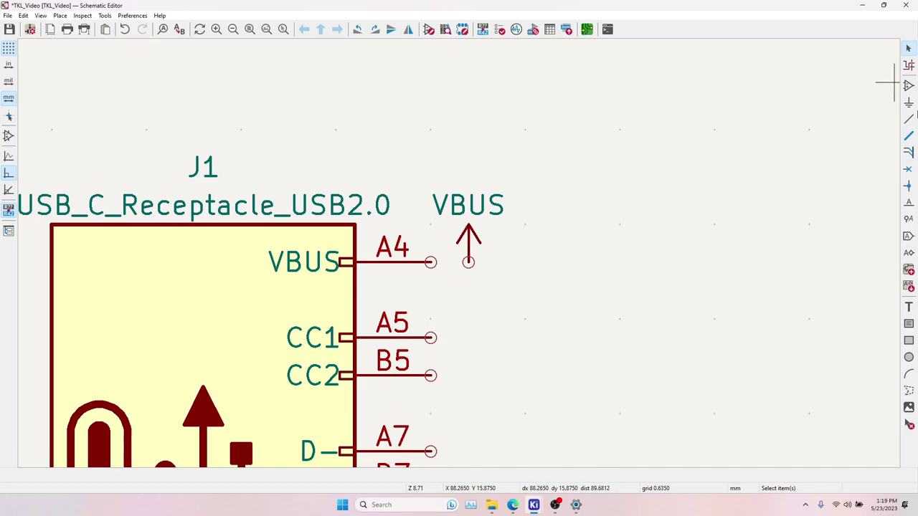
Wire the USB connector's VBUS pin A4 to the VBUS power symbol beside it.
key(w)
key(Escape)
click(430, 262)
click(468, 262)
middle_drag(496, 299, 373, 81)
scroll(335, 173, down, 2)
middle_drag(482, 295, 412, 198)
scroll(416, 224, down, 1)
middle_drag(603, 316, 464, 249)
shift+scroll(502, 265, down, 3)
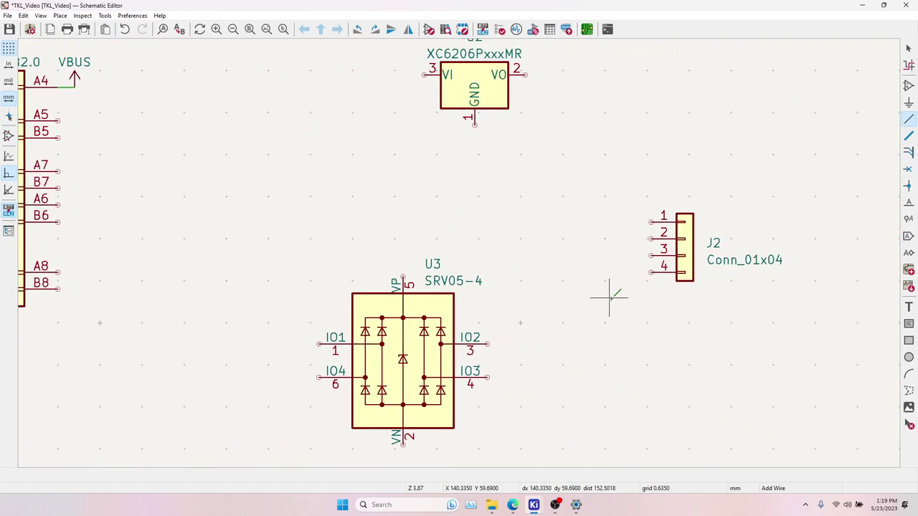
key(Escape)
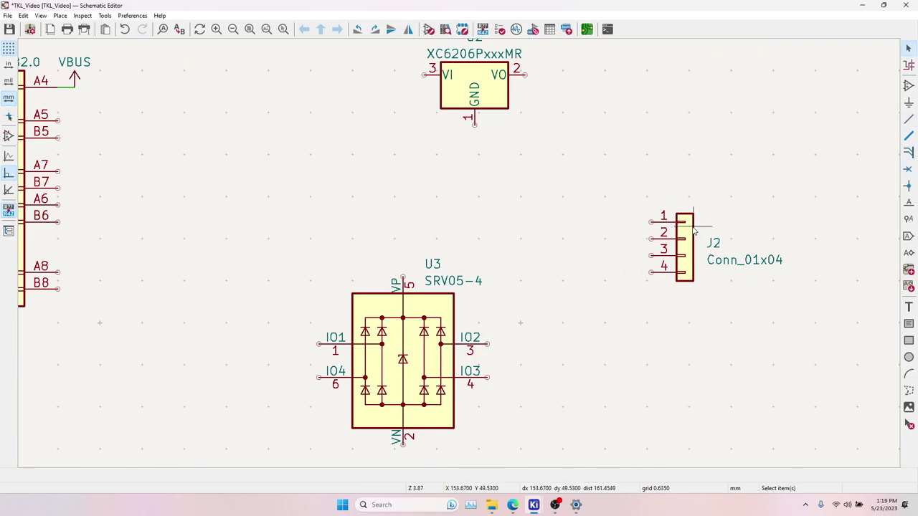
Place a +5V power symbol beside pin 1 of the Conn_01x04 connector and wire it to that pin.
key(a)
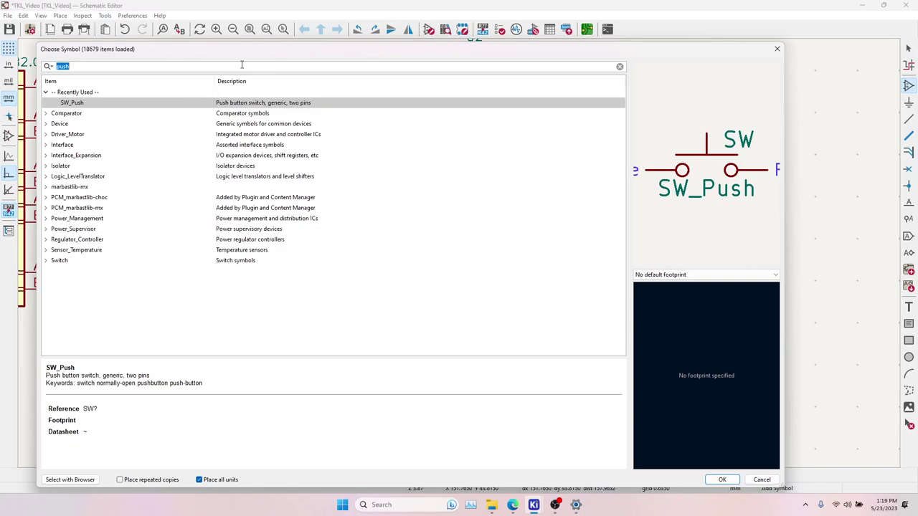
text(5V)
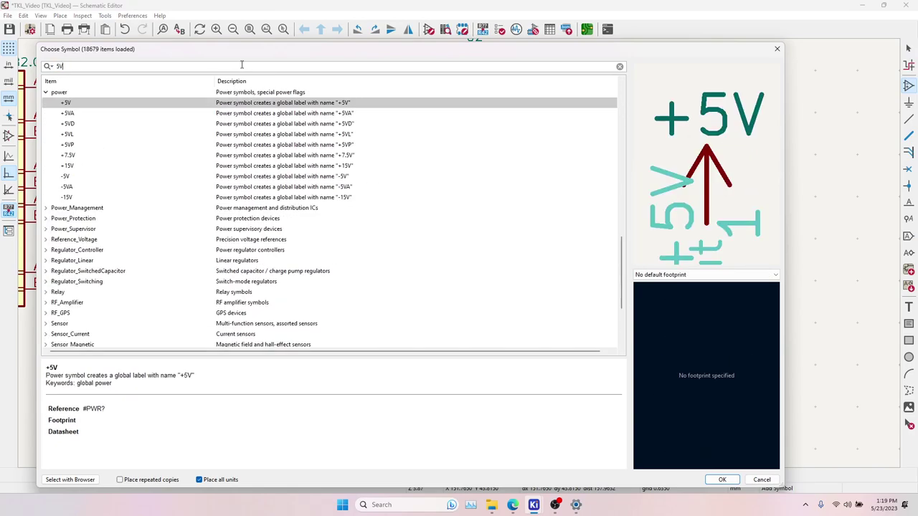
double_click(76, 102)
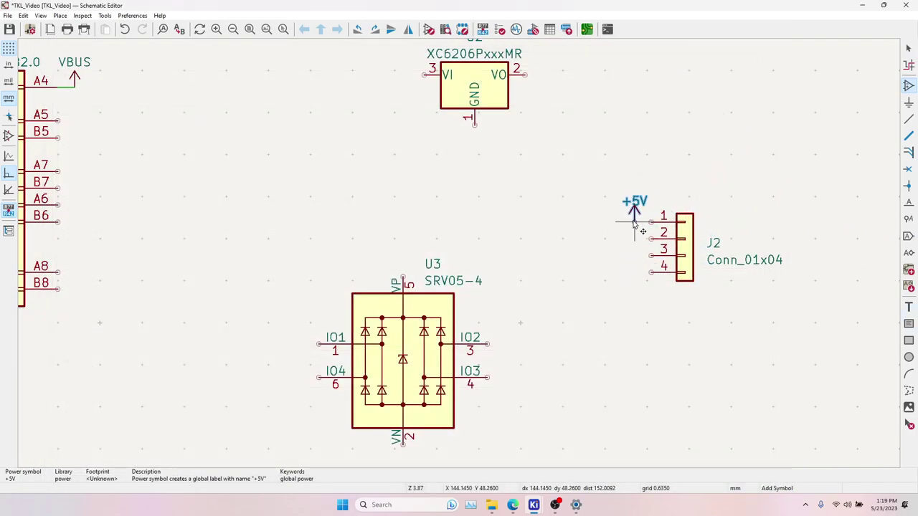
click(634, 219)
key(w)
click(651, 221)
middle_drag(609, 231, 677, 305)
key(Escape)
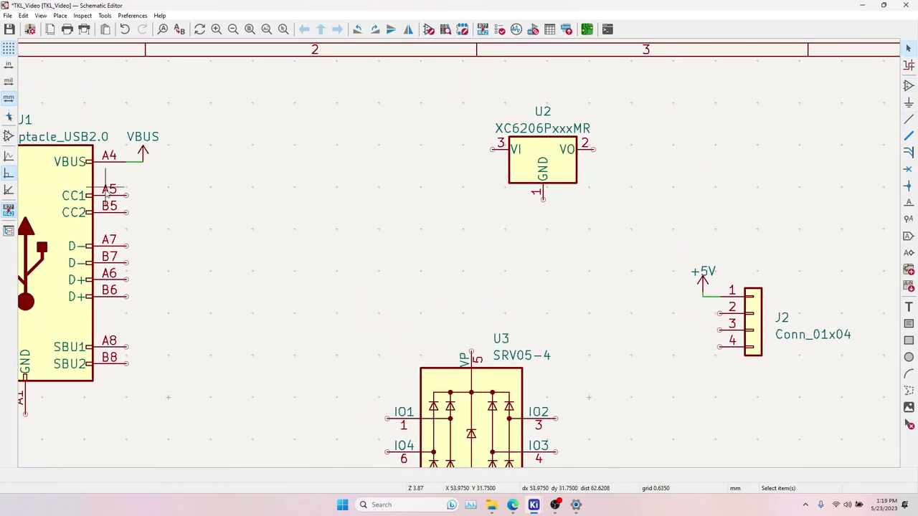
Add a Fuse_Small symbol to the right of the VBUS symbol and wire it to the VBUS line.
click(142, 158)
key(a)
text(Fuse)
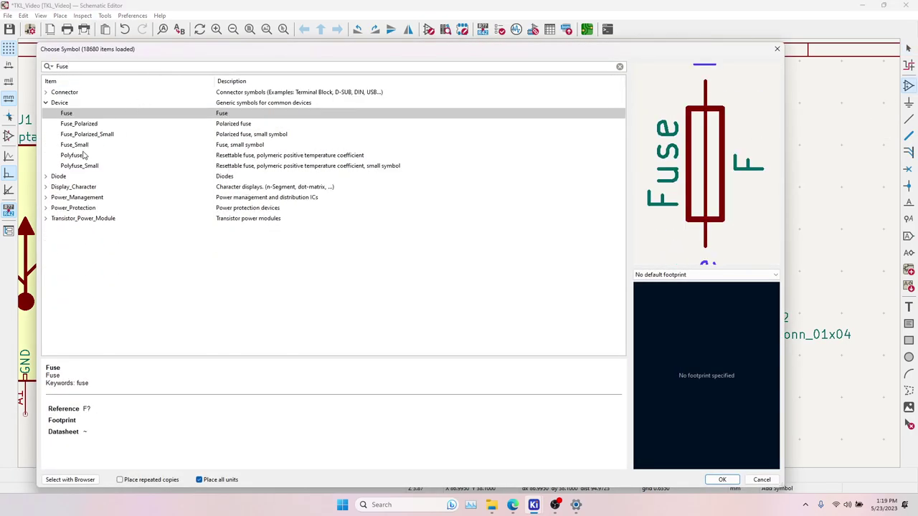
click(77, 145)
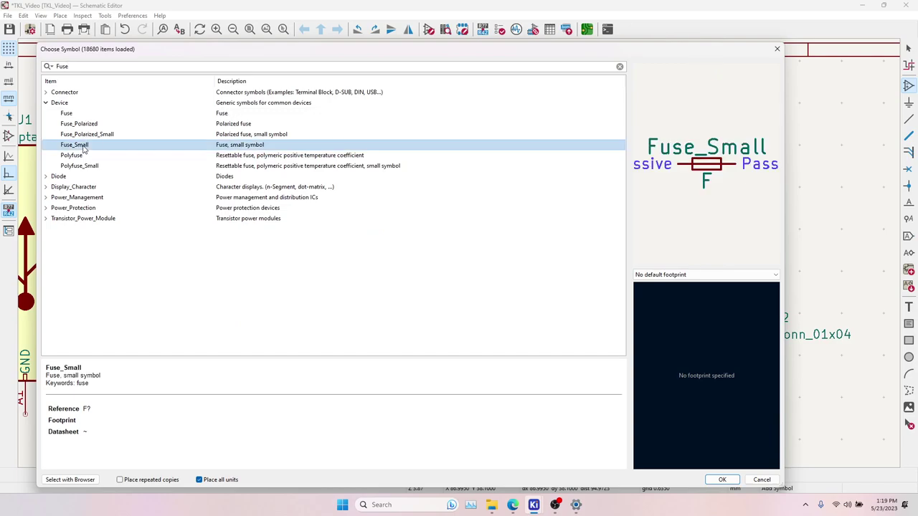
click(732, 482)
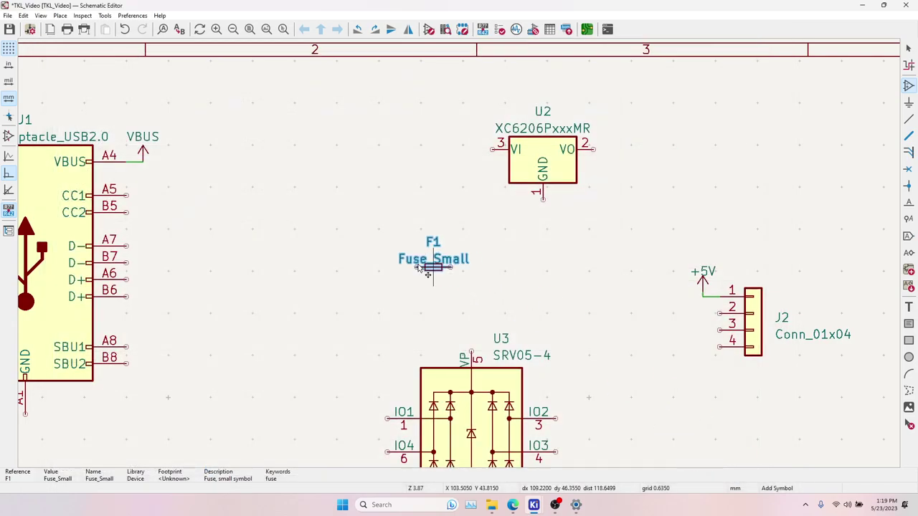
click(203, 163)
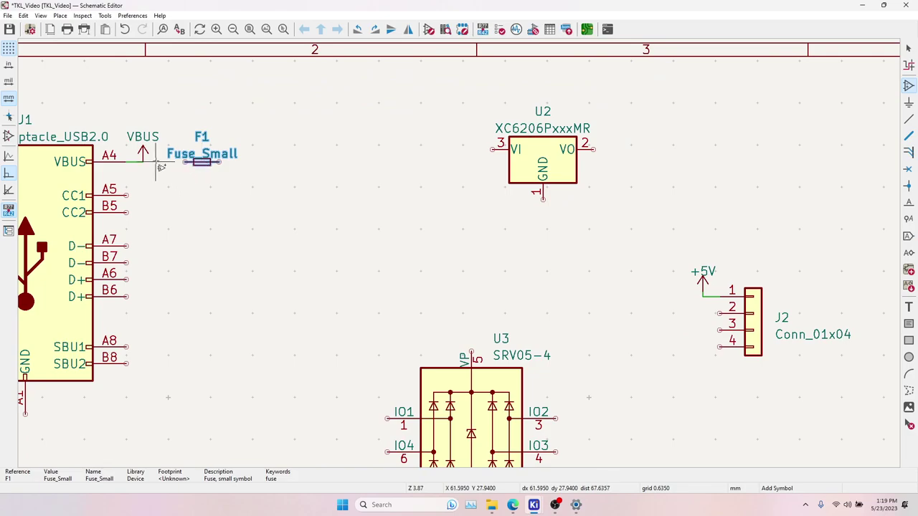
click(185, 162)
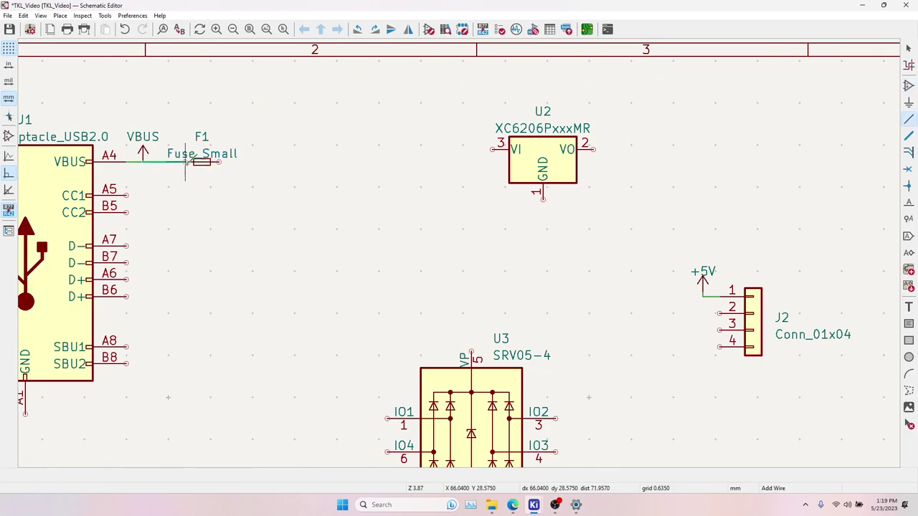
Duplicate the Conn_01x04 connector's +5V symbol to the right of the fuse and wire it to the fuse's free end.
key(Escape)
click(703, 280)
key(ctrl+d)
click(219, 162)
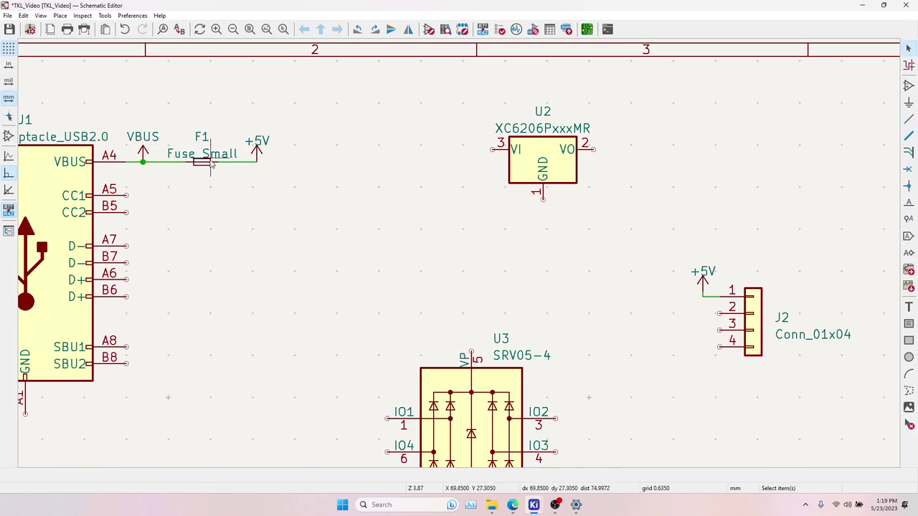
Copy the fuse's +5V symbol to the left of the XC6206 regulator and wire it to the VI pin.
middle_drag(330, 203, 420, 185)
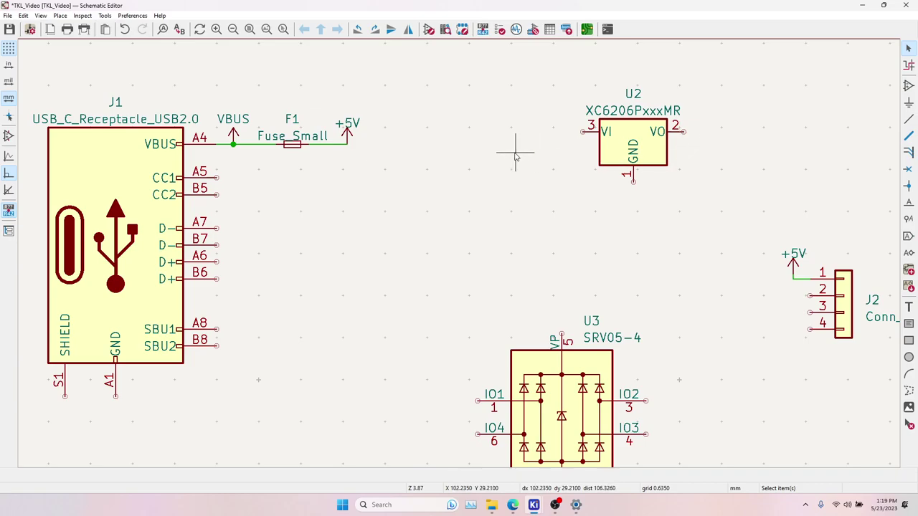
click(349, 138)
key(ctrl+d)
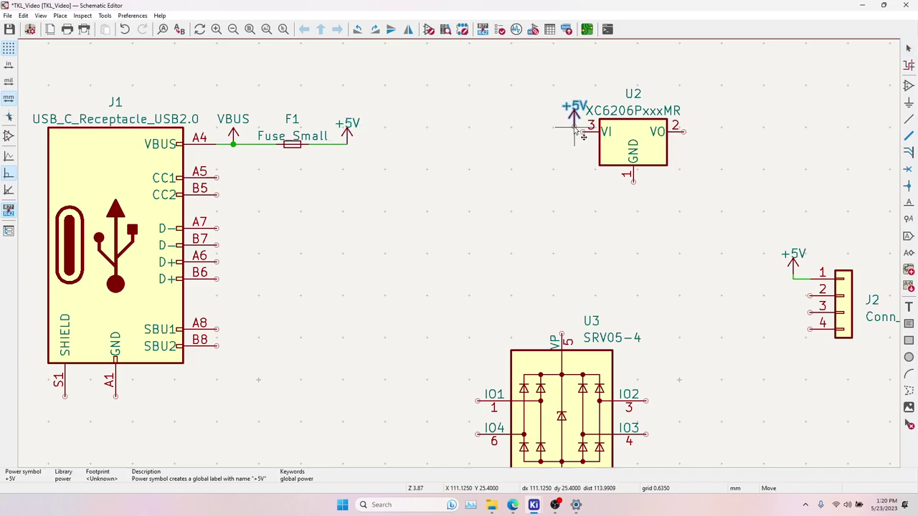
click(550, 131)
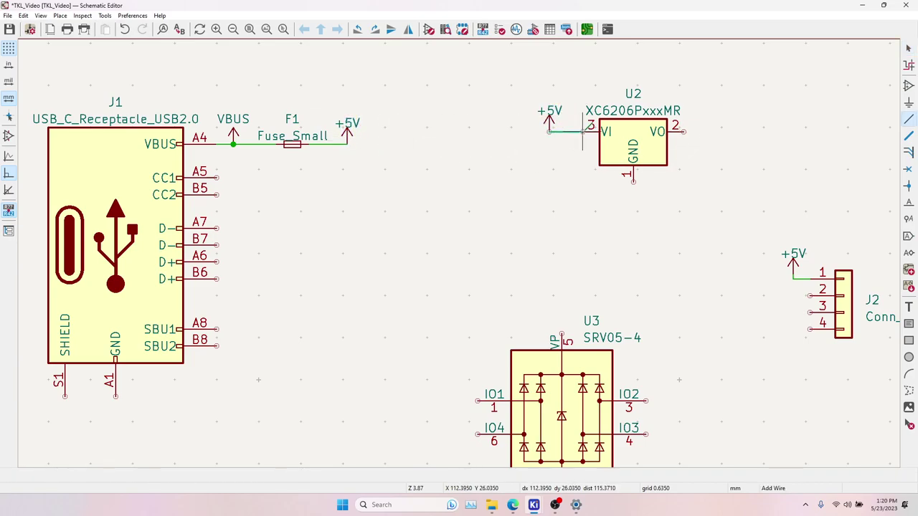
Draw a short wire rightward from the XC6206 regulator's VO pin and place a +3V3 power symbol at its end.
middle_drag(678, 142, 614, 155)
click(621, 143)
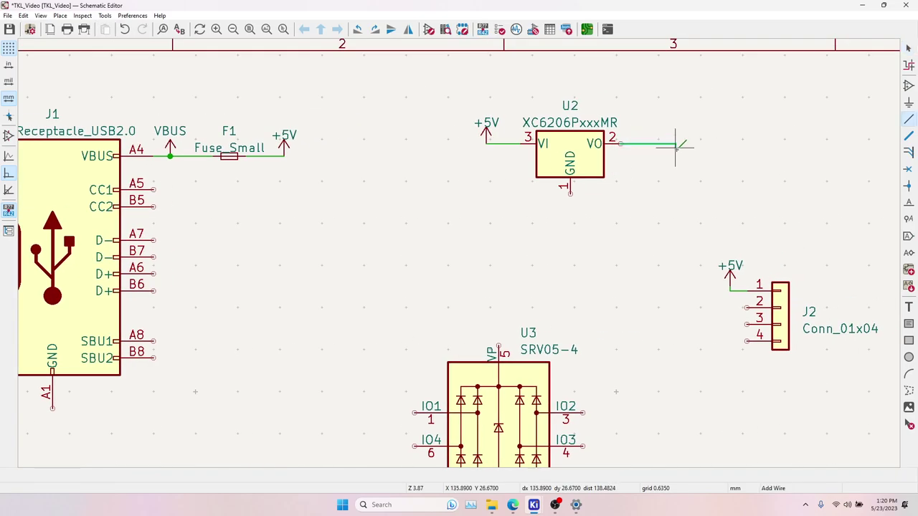
double_click(668, 144)
key(Escape)
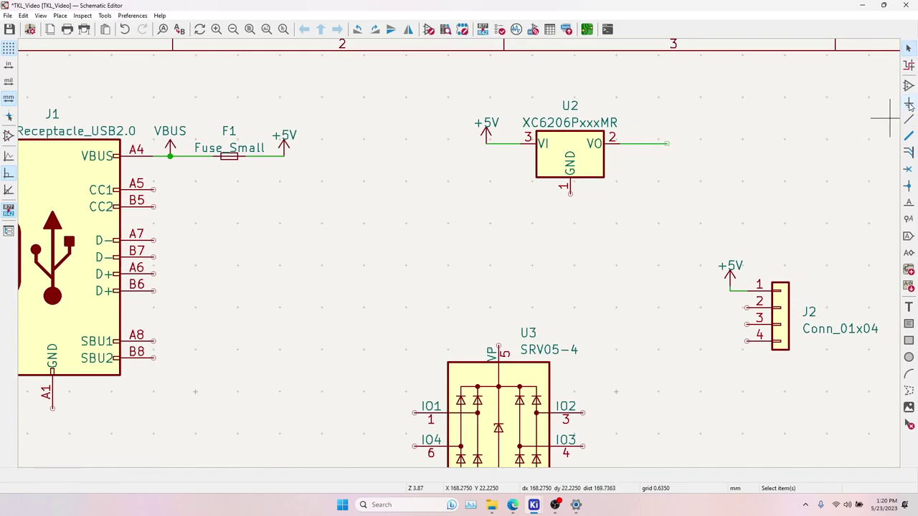
click(909, 104)
text(3v3)
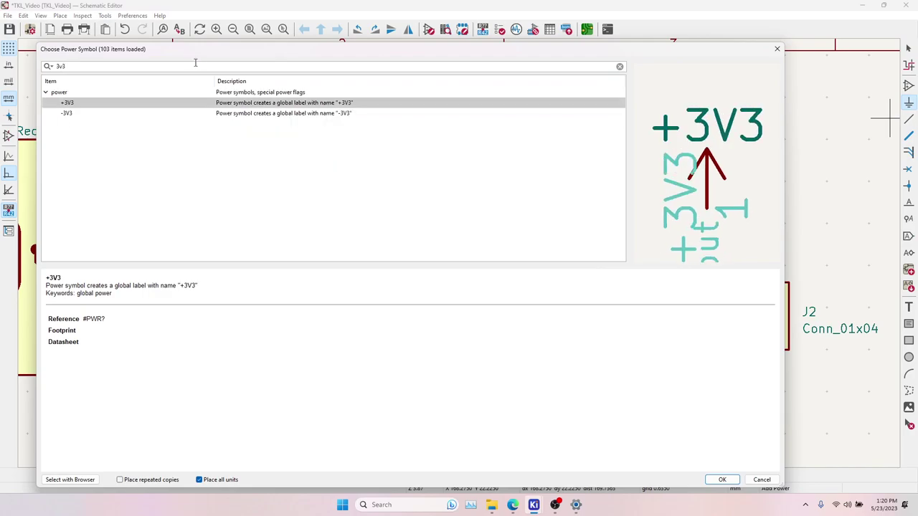
key(Return)
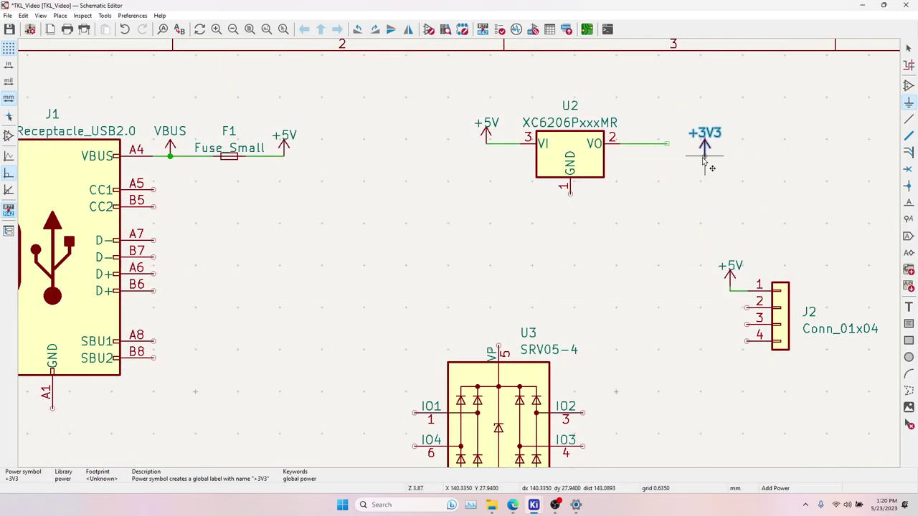
click(667, 143)
key(Escape)
Place a GND power symbol just beneath the XC6206 regulator's GND pin and connect it.
click(909, 105)
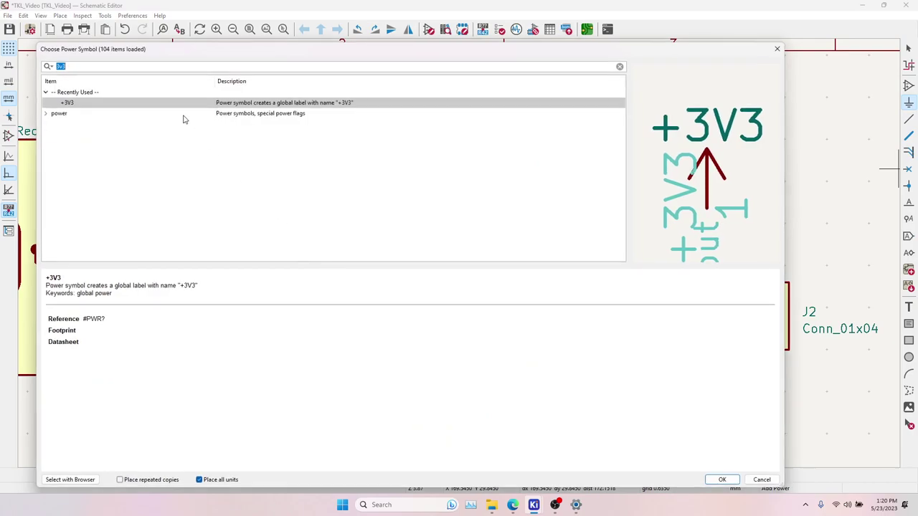
text(GND)
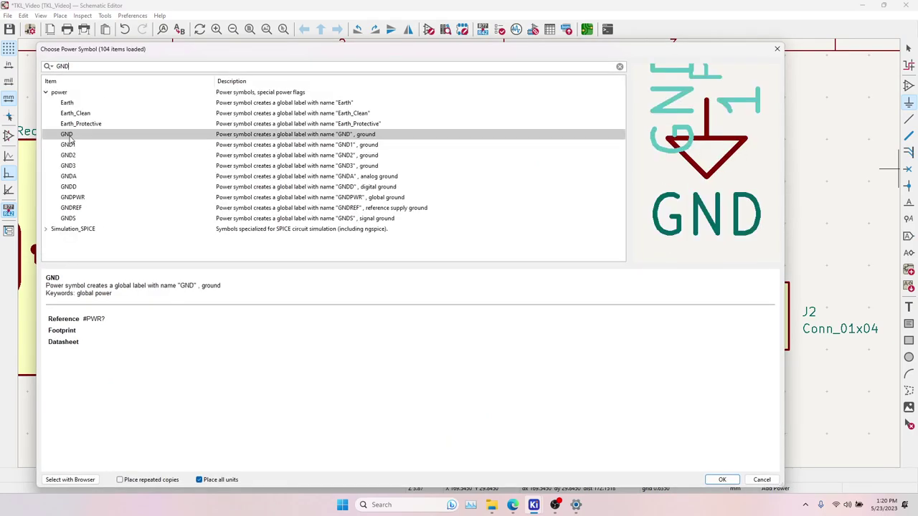
double_click(68, 136)
click(570, 197)
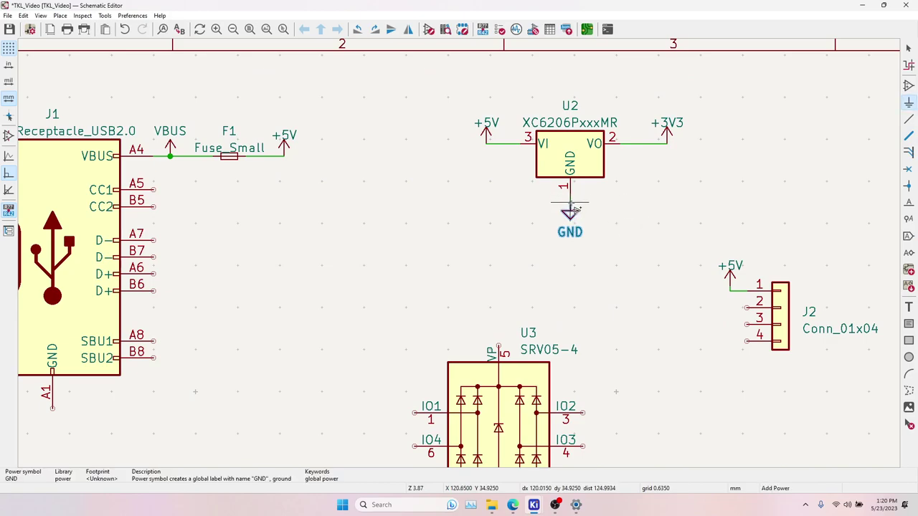
Add another GND symbol at pin 4 of the Conn_01x04 connector, set slightly down and left with a connecting wire.
key(Insert)
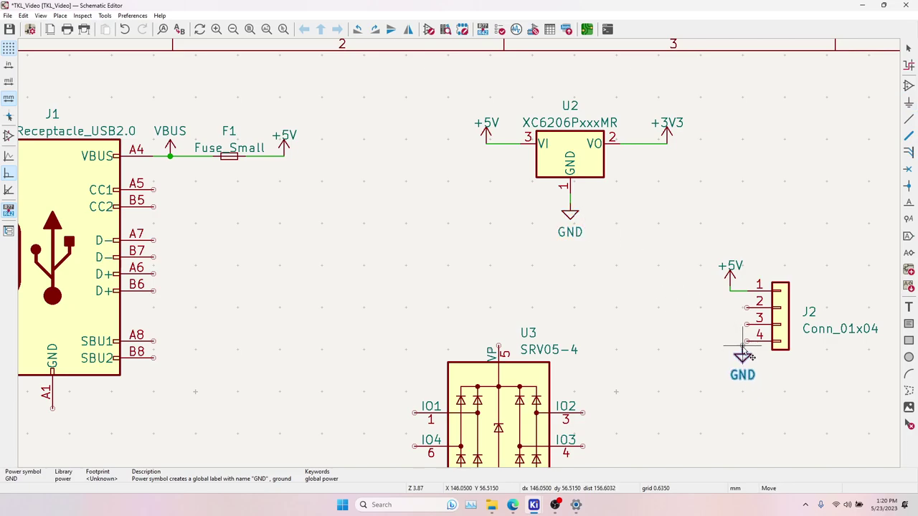
click(745, 343)
key(g)
click(746, 351)
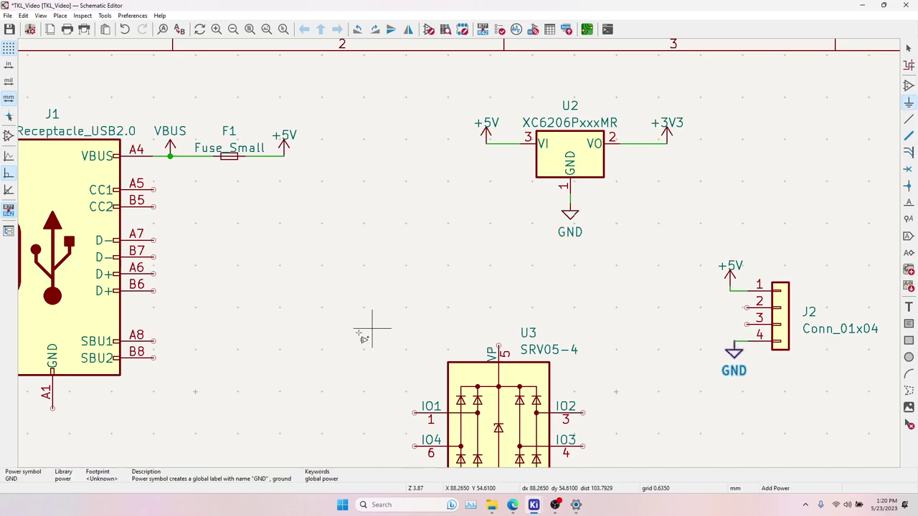
Place a GND power symbol on the USB connector's GND pin A1.
scroll(241, 361, up, 2)
click(278, 314)
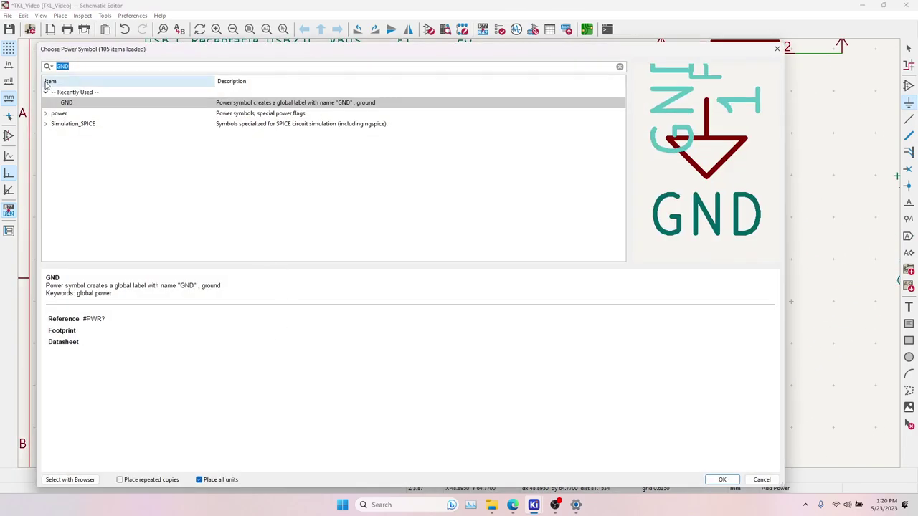
click(723, 480)
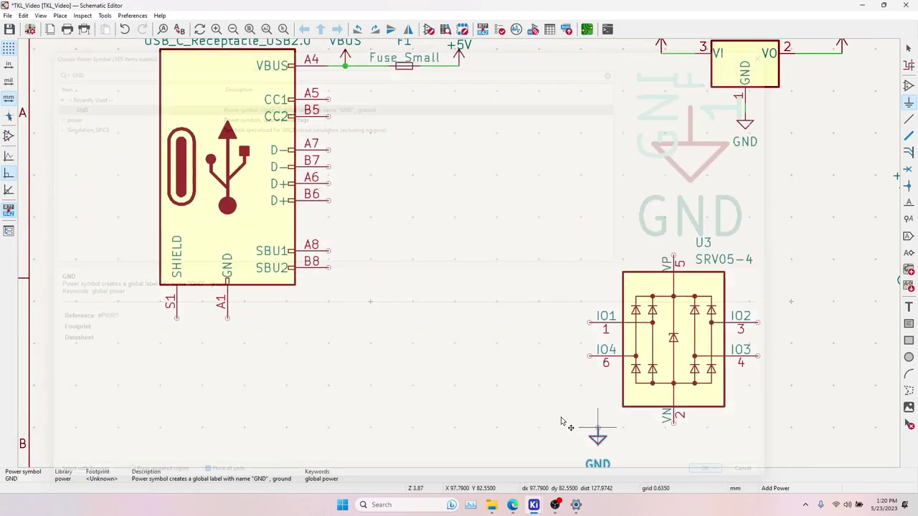
click(227, 318)
key(Escape)
Reposition the USB connector's GND symbol lower, between the SHIELD and GND pins, keeping it wired to pin A1.
click(227, 350)
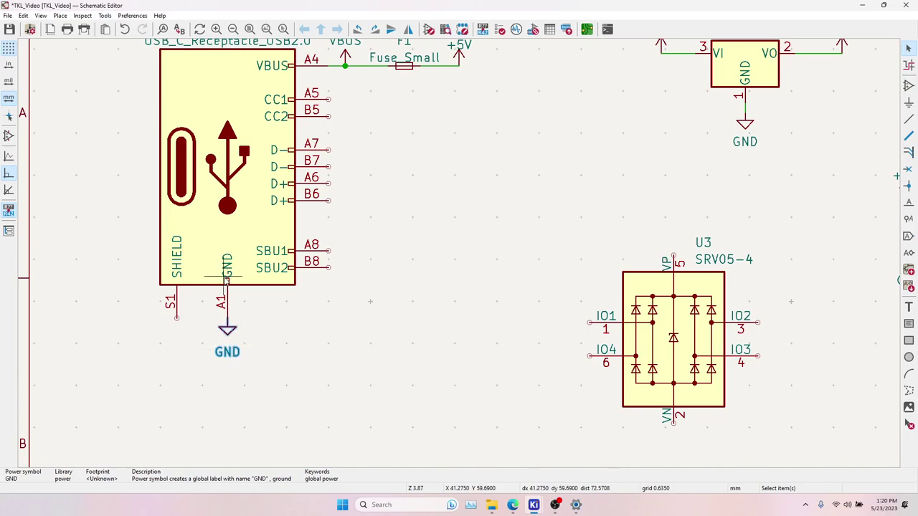
middle_drag(240, 306, 237, 326)
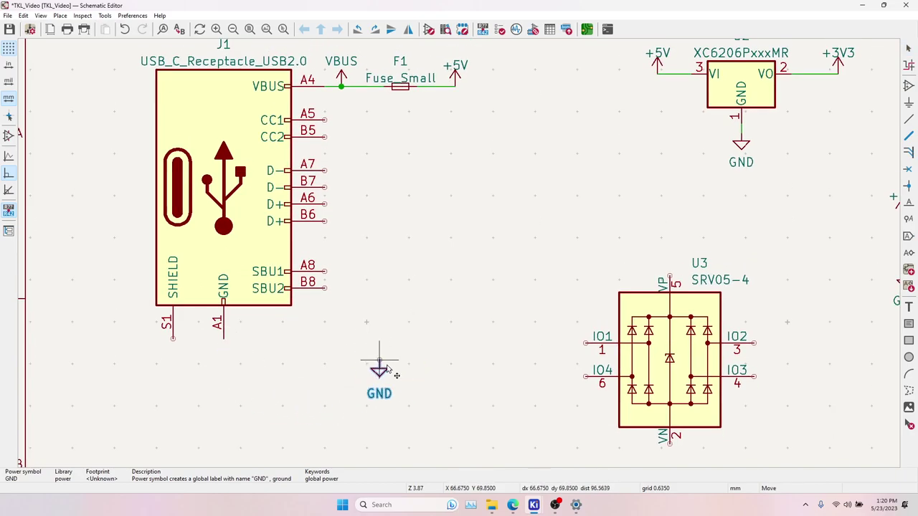
click(215, 361)
drag(216, 370, 207, 387)
Wire the USB connector's SHIELD pin S1 to the ground wire above the GND symbol.
click(909, 120)
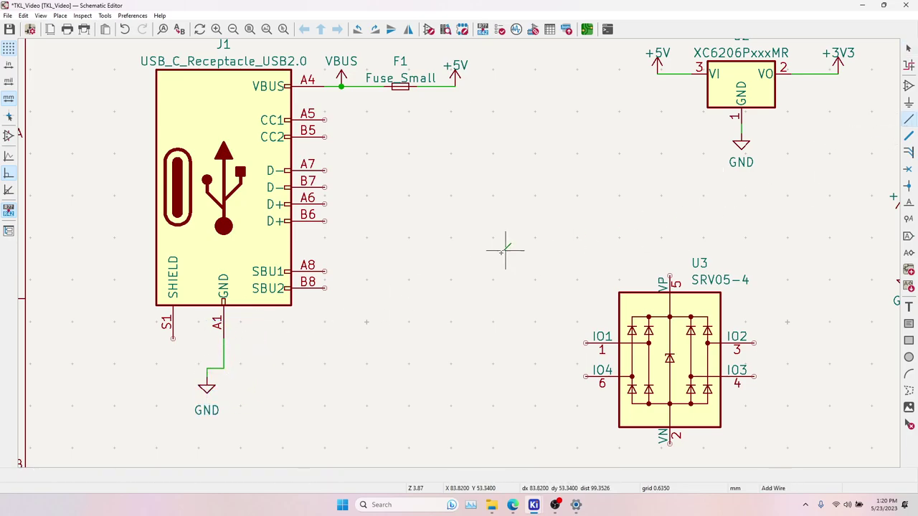
click(172, 338)
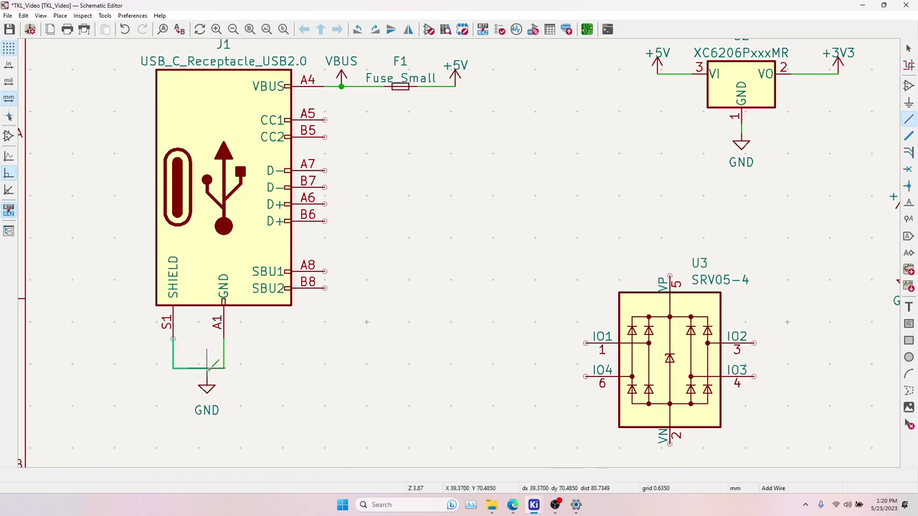
click(207, 368)
key(Escape)
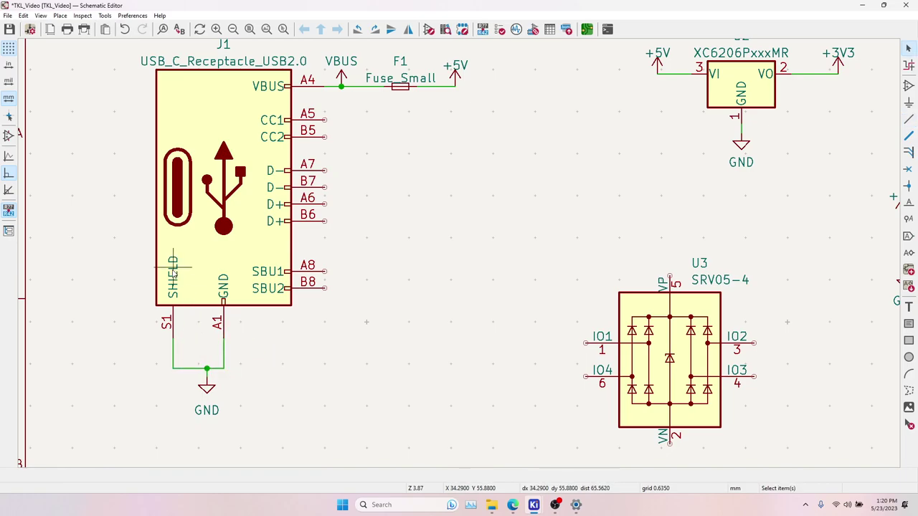
click(174, 348)
click(207, 386)
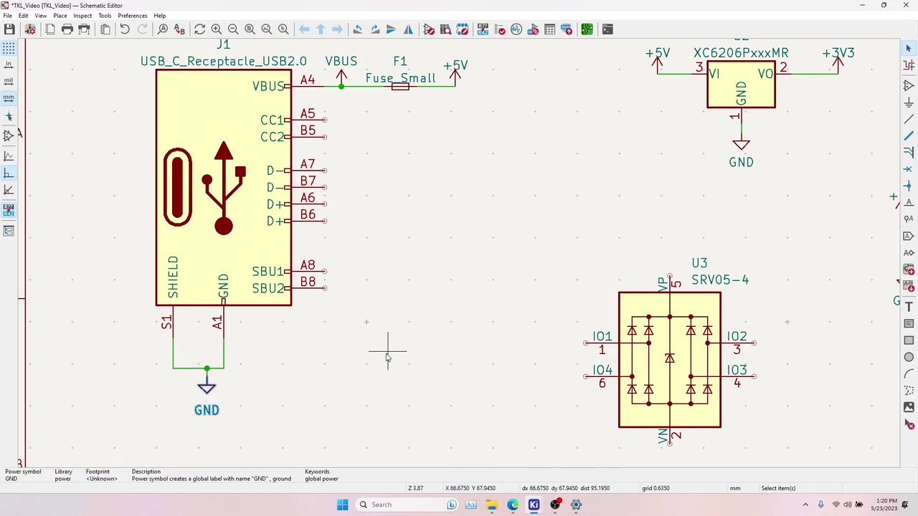
Copy the USB connector's GND symbol onto the SRV05-4's VN pin 2.
middle_drag(344, 329, 292, 345)
scroll(294, 349, down, 3)
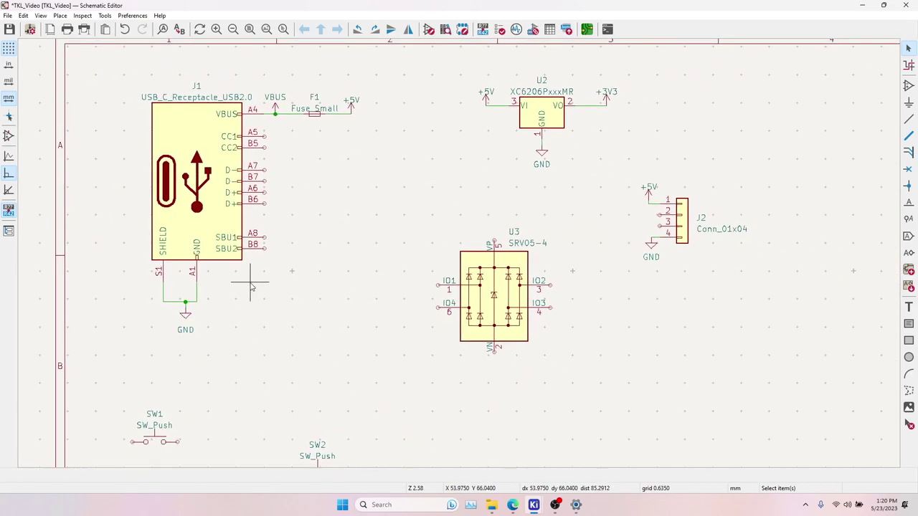
middle_drag(492, 364, 470, 373)
click(472, 344)
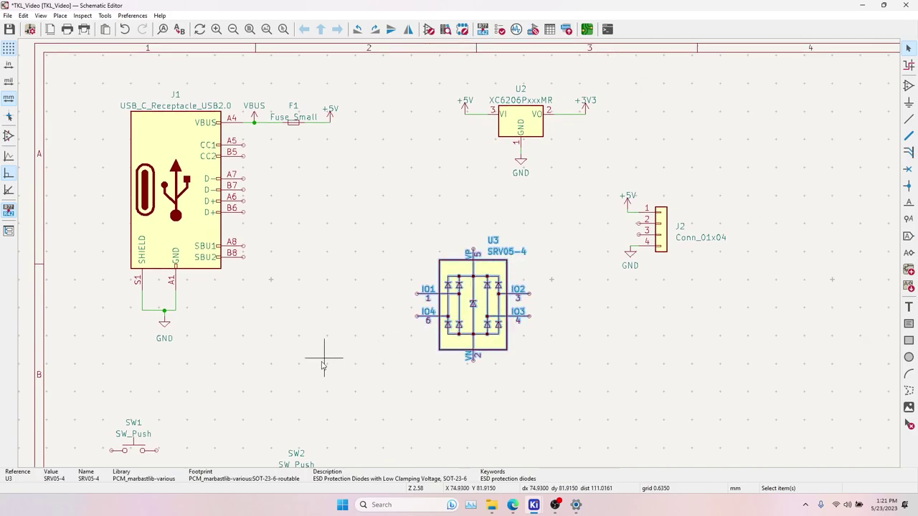
click(164, 324)
key(ctrl+d)
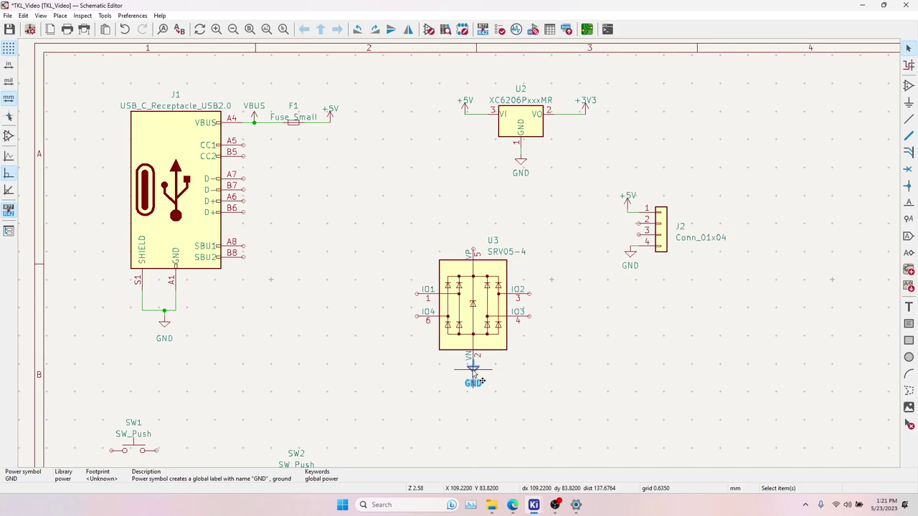
click(473, 369)
click(255, 118)
key(m)
click(255, 122)
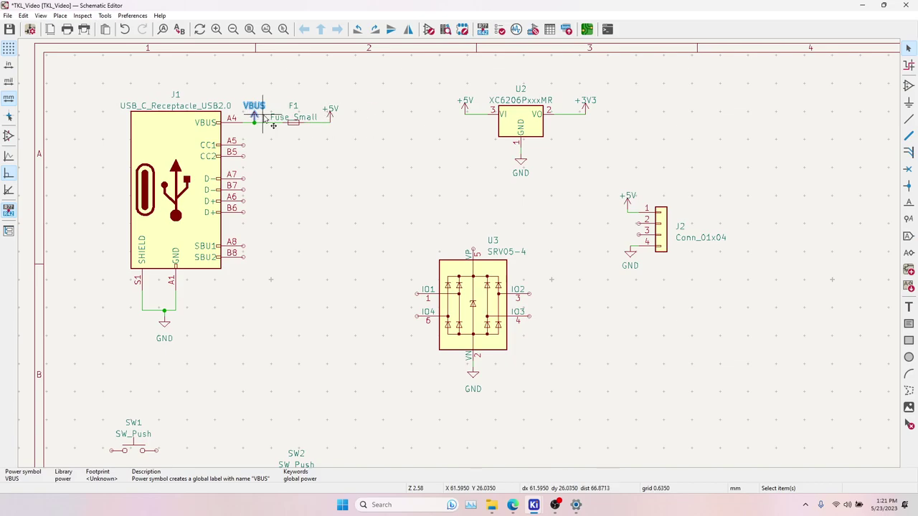
click(138, 108)
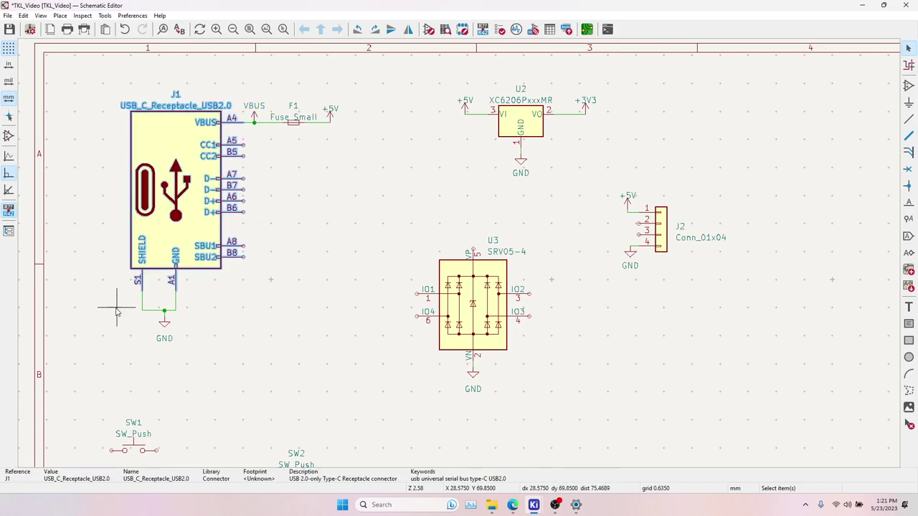
click(440, 215)
drag(607, 173, 703, 307)
Copy the Conn_01x04 connector's +5V symbol to the SRV05-4's VP pin 5 and keep it connected.
click(633, 207)
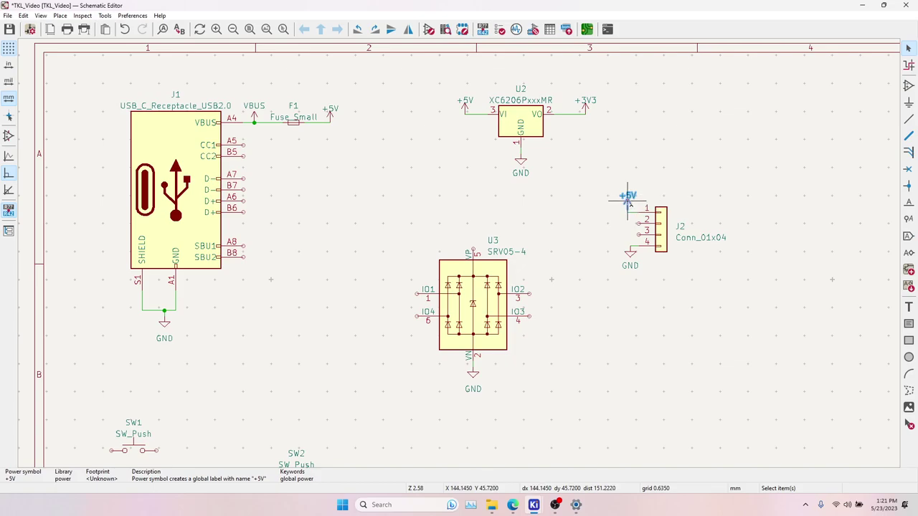
key(ctrl+d)
click(473, 248)
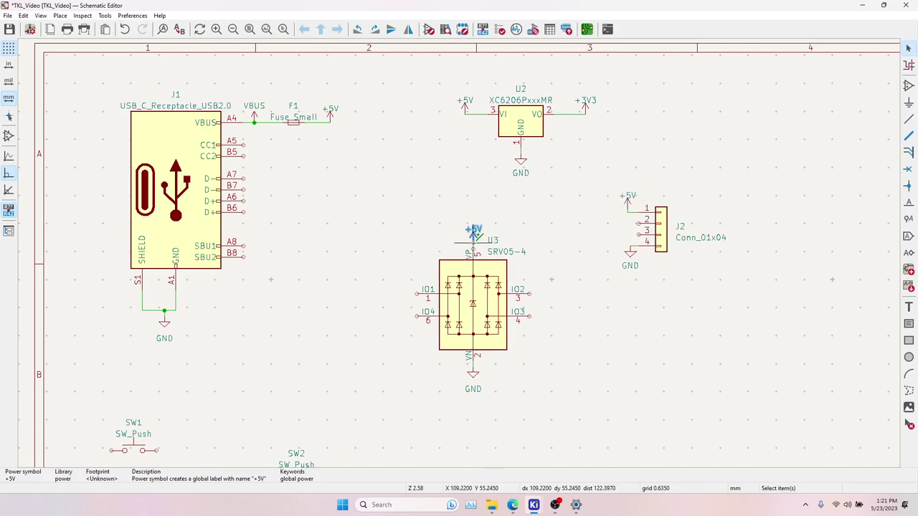
key(w)
key(Escape)
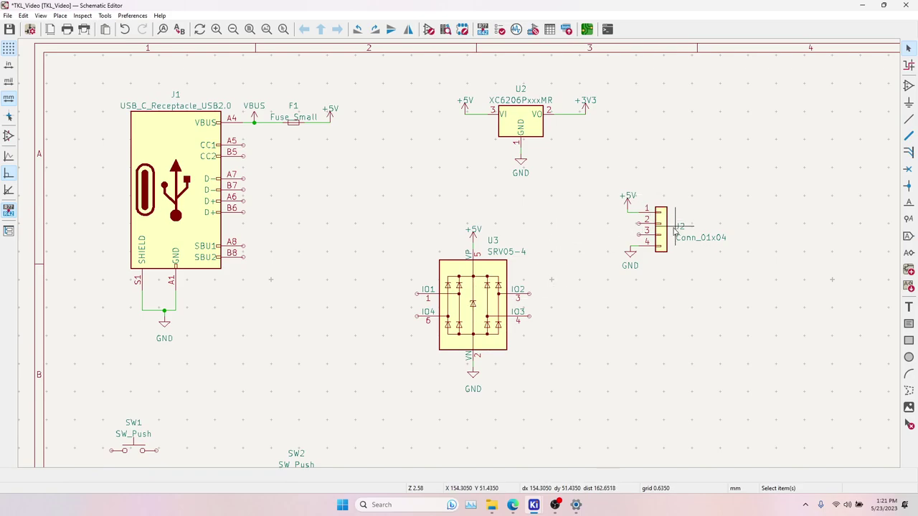
click(486, 286)
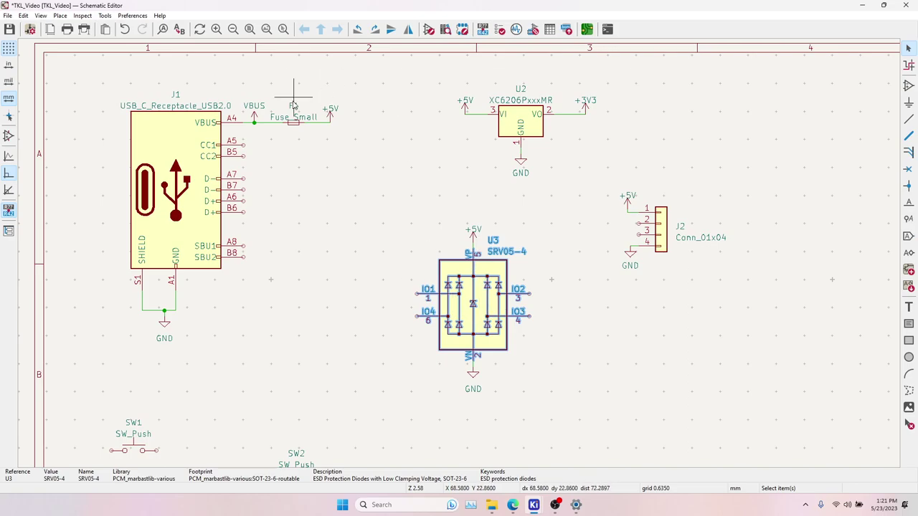
click(294, 123)
click(172, 180)
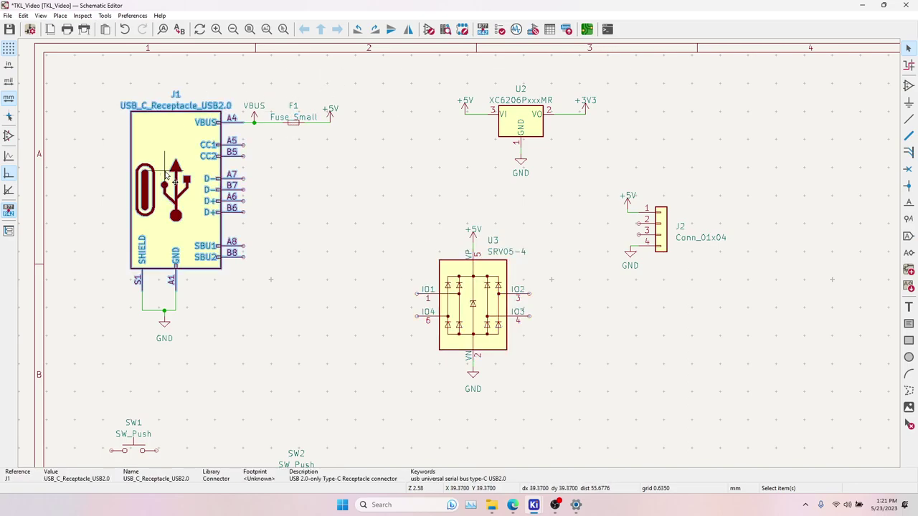
click(250, 124)
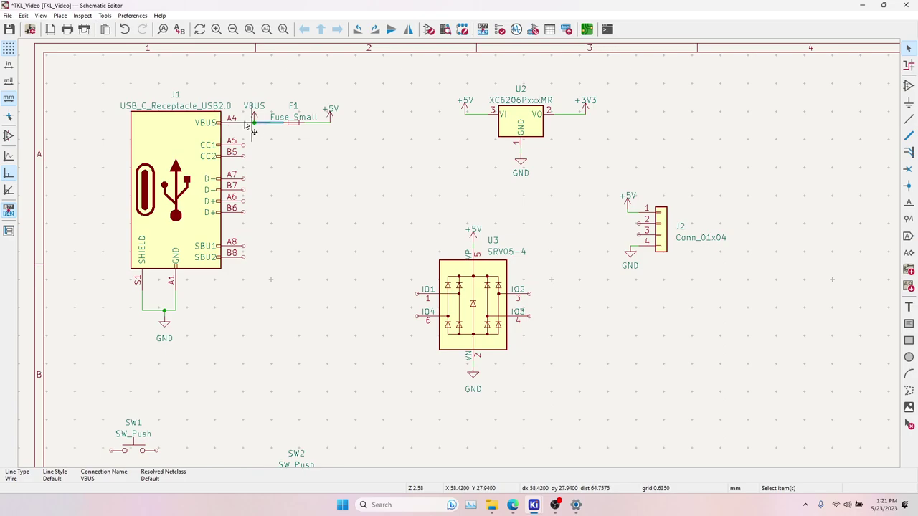
click(582, 166)
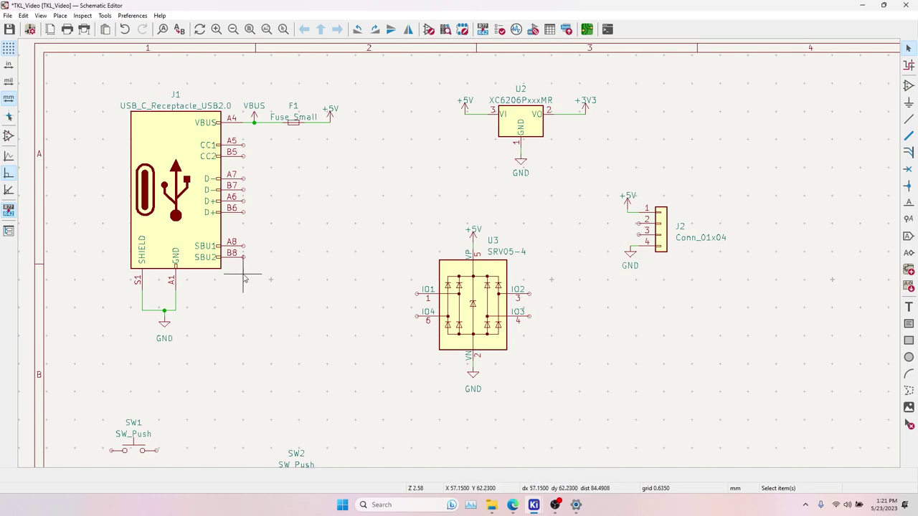
Add no-connect flags to the USB connector's SBU1 and SBU2 pins.
click(908, 169)
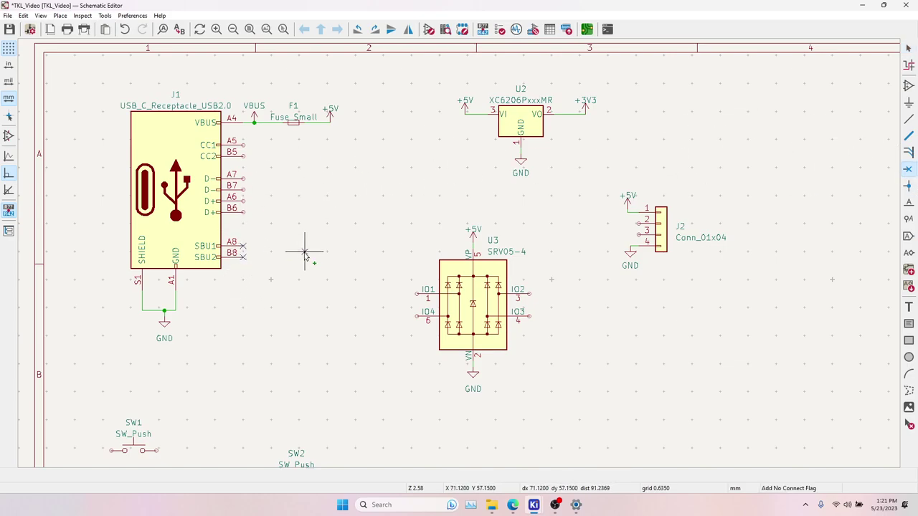
click(244, 257)
key(Escape)
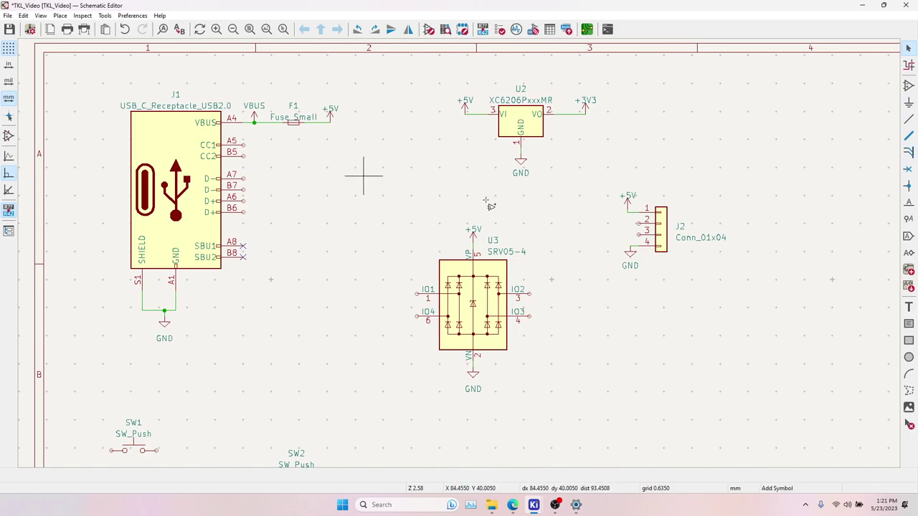
Add an R_Small resistor symbol from the Device library to the schematic.
click(430, 215)
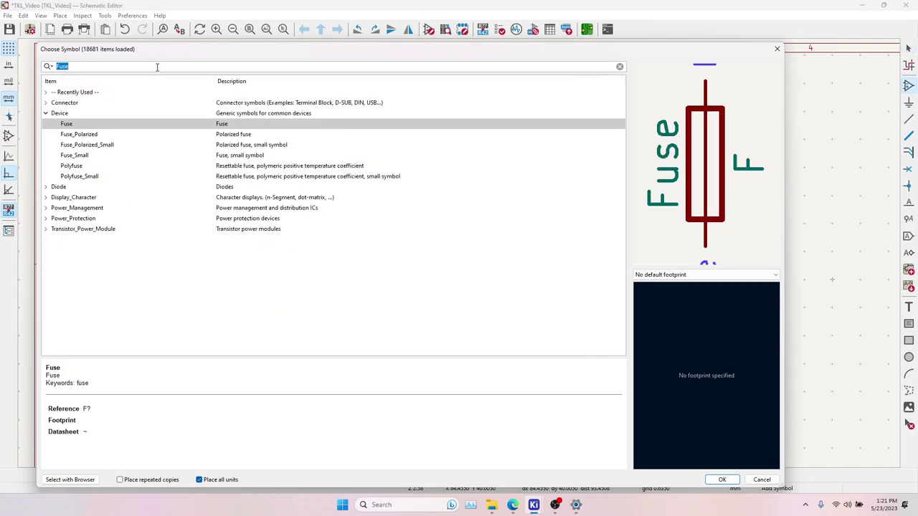
text(5.1)
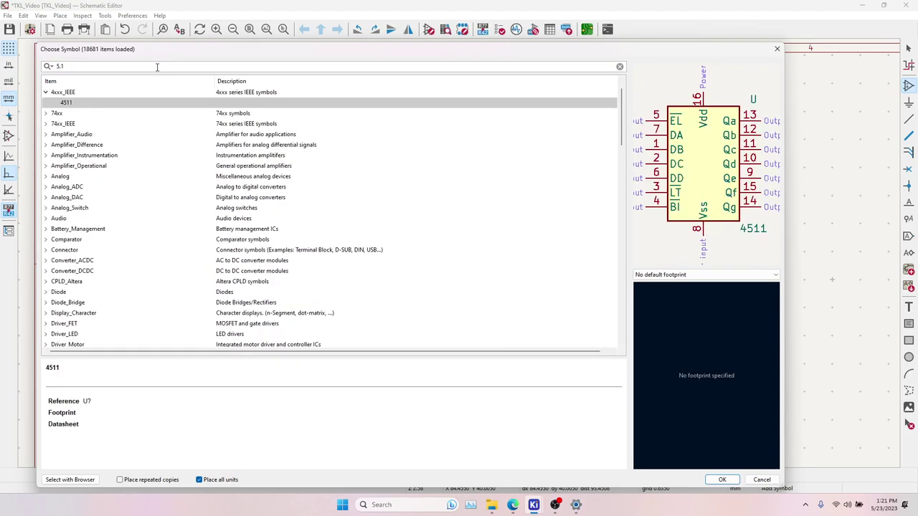
text(r_sma)
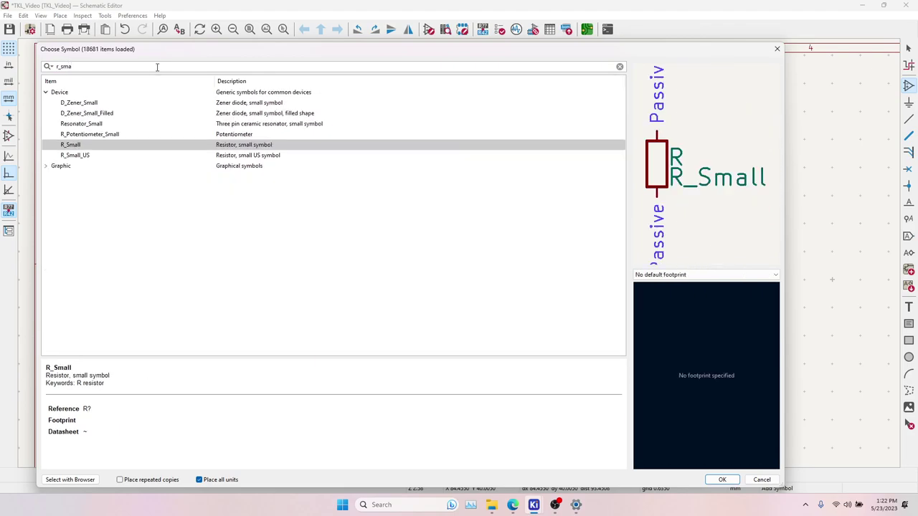
key(Return)
Set the new resistor's value to 5.1k.
double_click(364, 179)
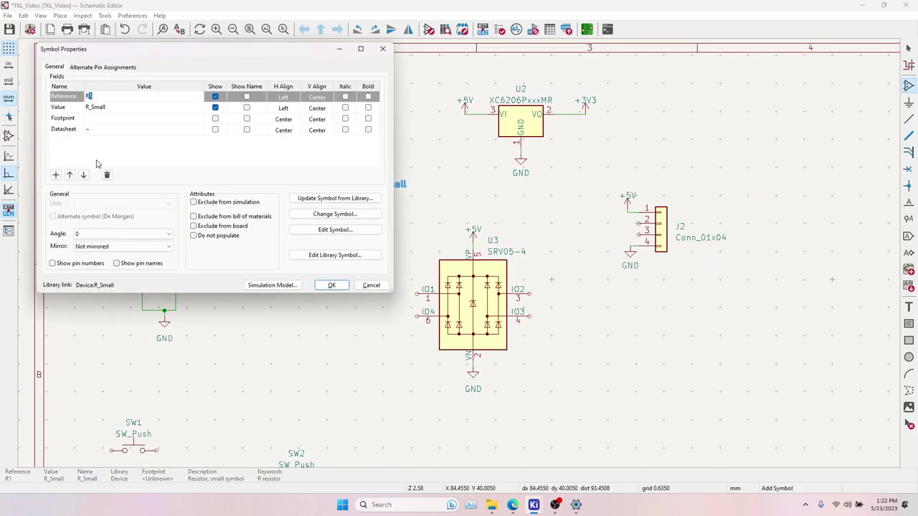
click(120, 112)
text(5)
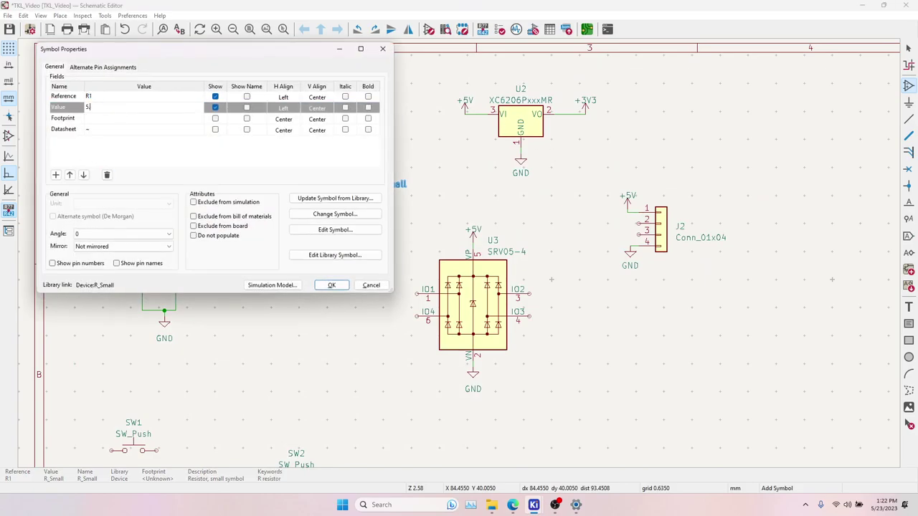
text(.1k\)
key(Return)
click(120, 112)
key(Return)
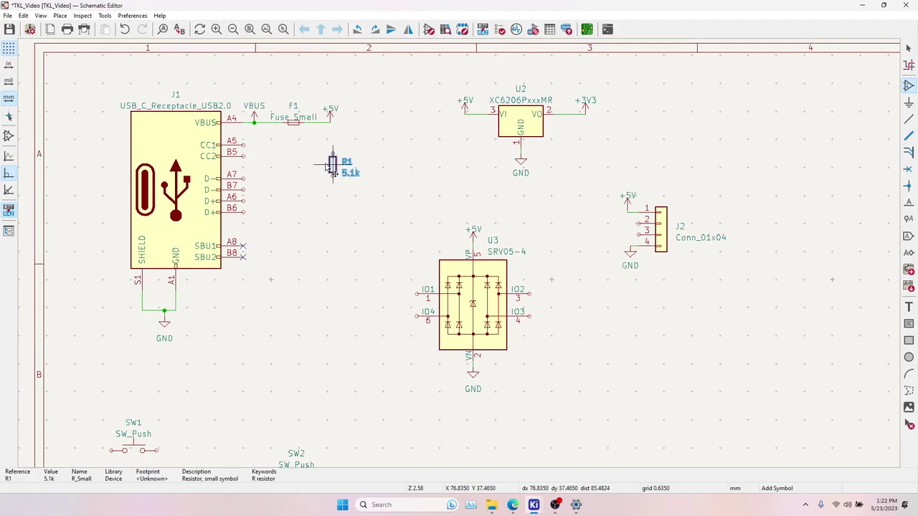
Rotate the 5.1k resistor horizontally, place it beside the CC2 pin, and place a second 5.1k resistor farther right near CC1 level.
key(r)
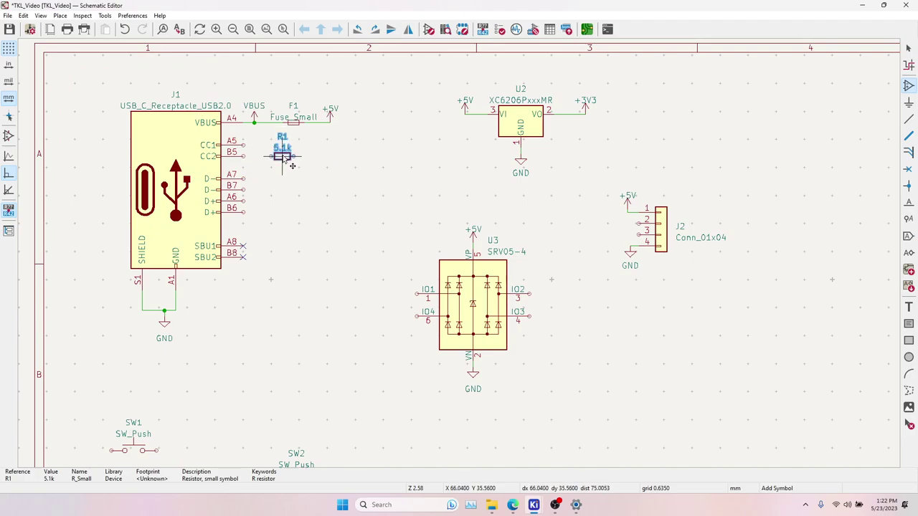
click(292, 165)
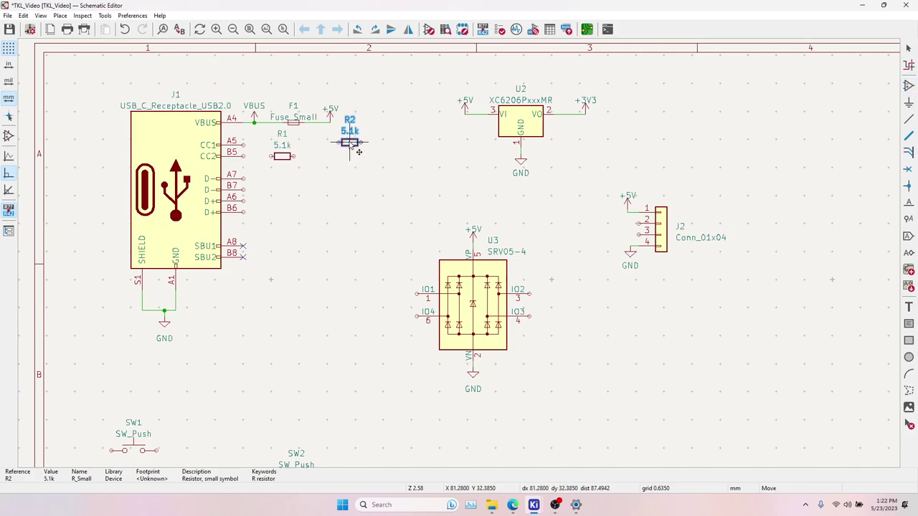
click(350, 142)
Rearrange the resistor texts so R1 and 5.1k sit side by side below R1, and R2 sits left of its 5.1k value.
click(290, 155)
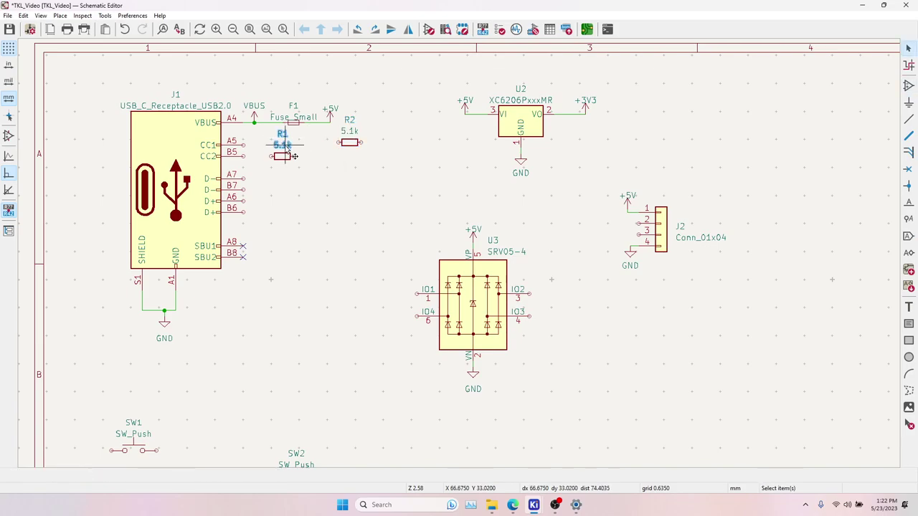
drag(291, 156, 304, 174)
drag(350, 120, 330, 132)
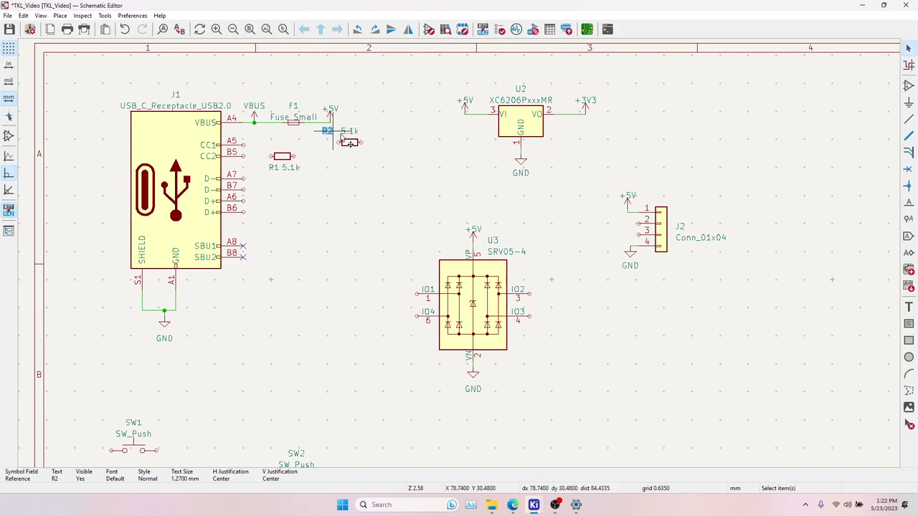
click(392, 142)
Wire CC1 to R2 and CC2 to R1, and join the far ends of both resistors.
click(908, 118)
click(245, 145)
click(338, 142)
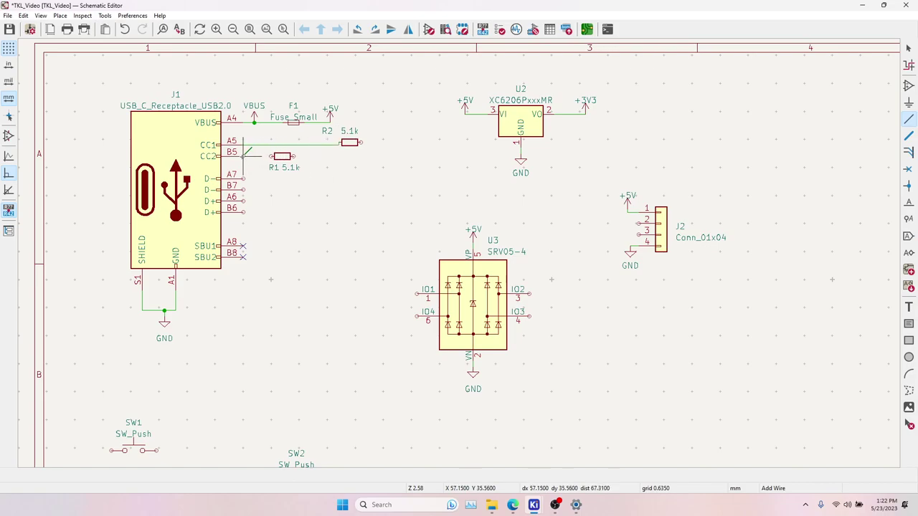
click(274, 156)
click(292, 155)
click(359, 143)
key(Escape)
Shift R2 slightly down so it lines up with the CC1 wire.
click(360, 150)
drag(350, 143, 351, 146)
click(395, 145)
Copy the regulator's GND symbol to the node joining the far ends of R1 and R2.
click(521, 174)
key(ctrl+d)
click(369, 158)
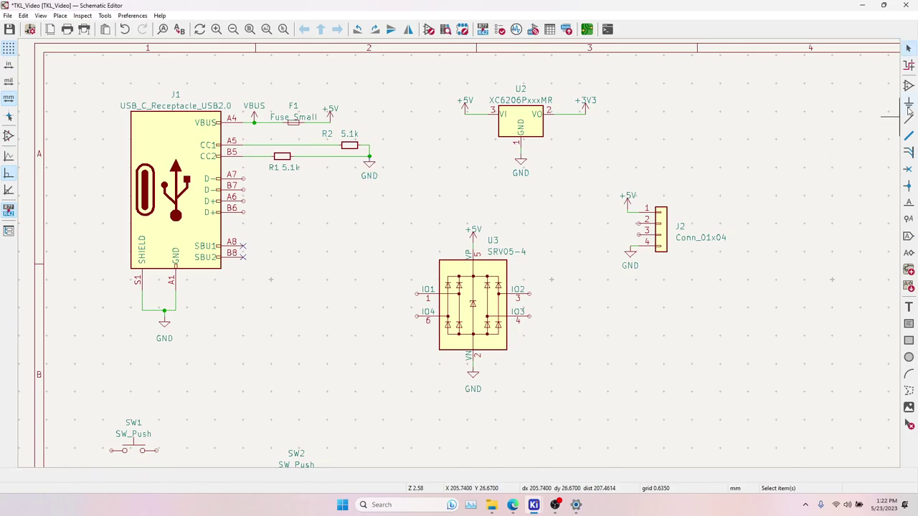
Add a global label D+ beside the USB connector's two D+ pins.
click(910, 239)
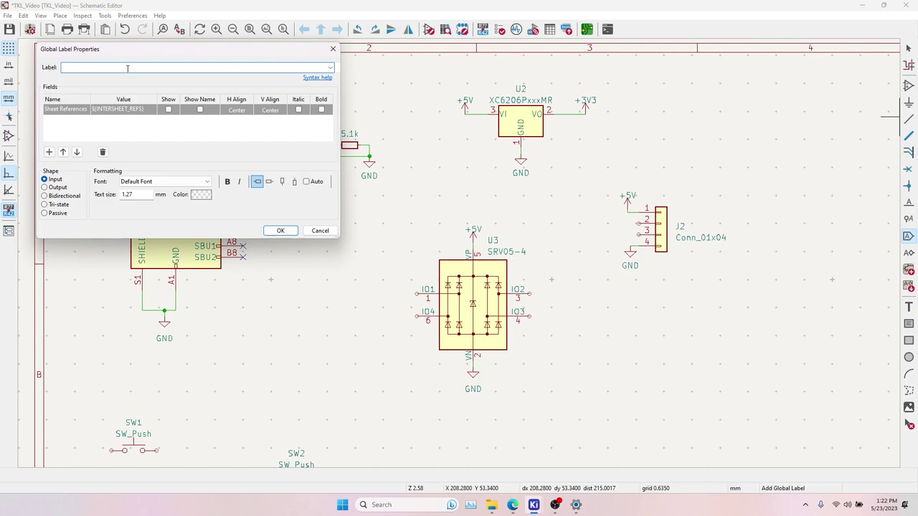
text(D+)
key(Return)
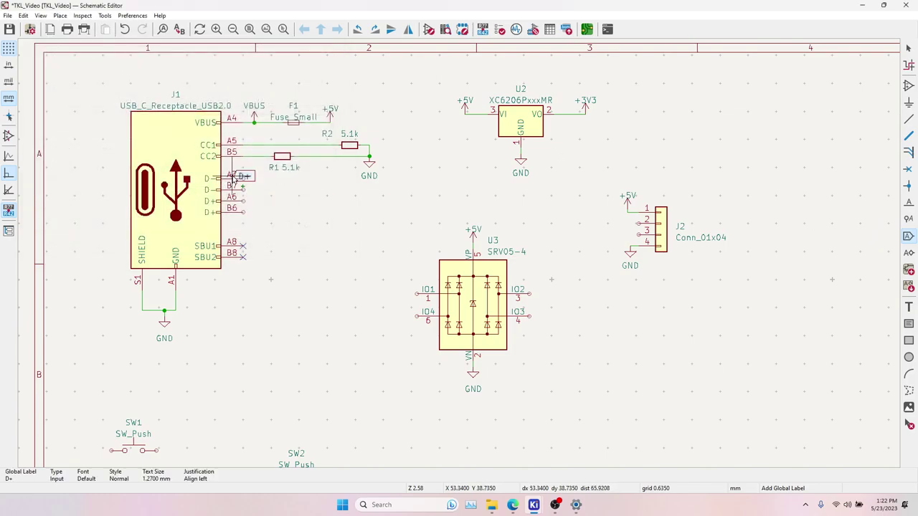
click(254, 208)
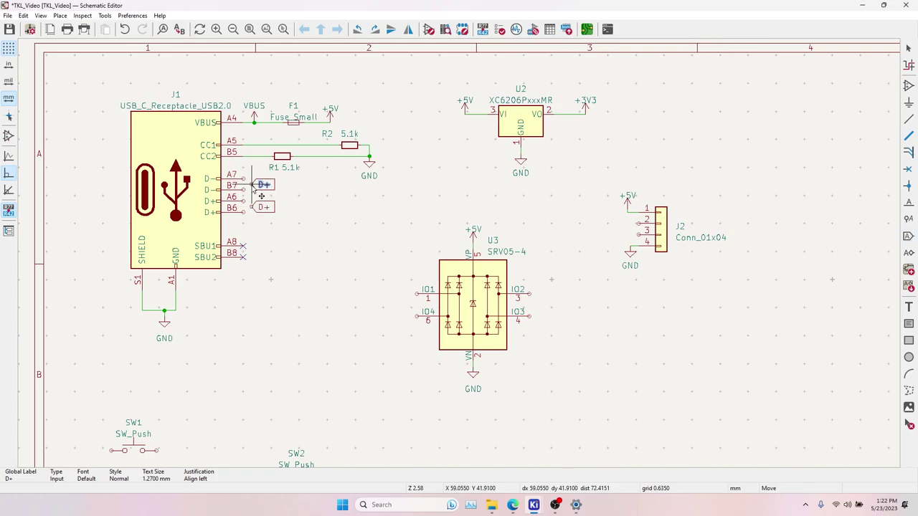
Rename the copied global label D- and place it beside the USB connector's two D- pins.
key(e)
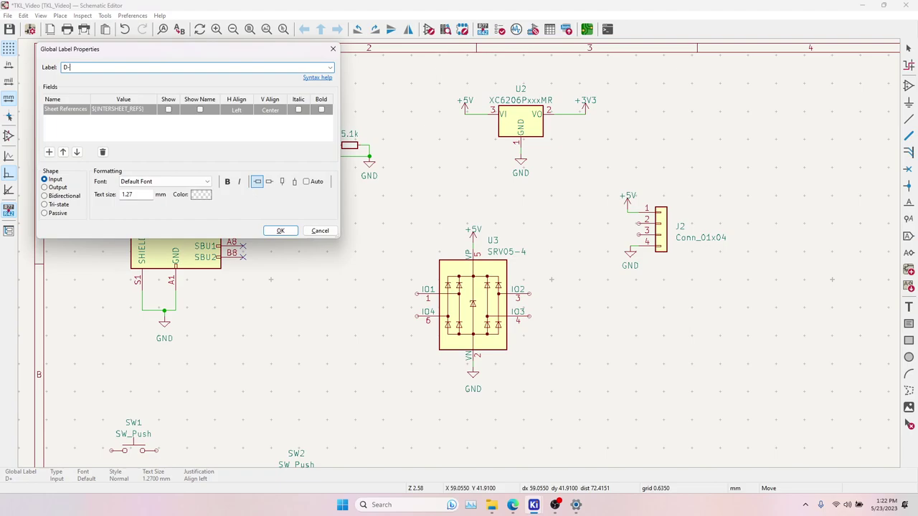
text(D-)
key(Return)
click(253, 185)
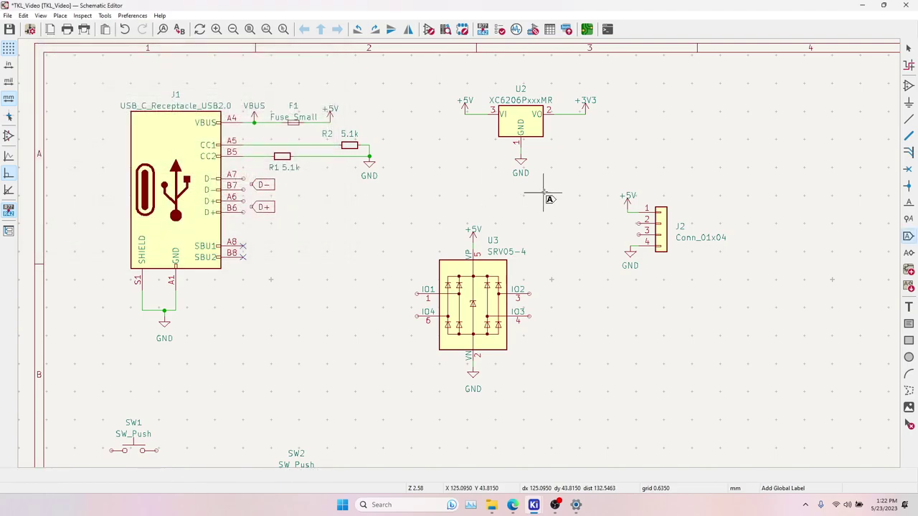
Wire the USB connector's D- pins A7 and B7 together at the D- label.
click(908, 120)
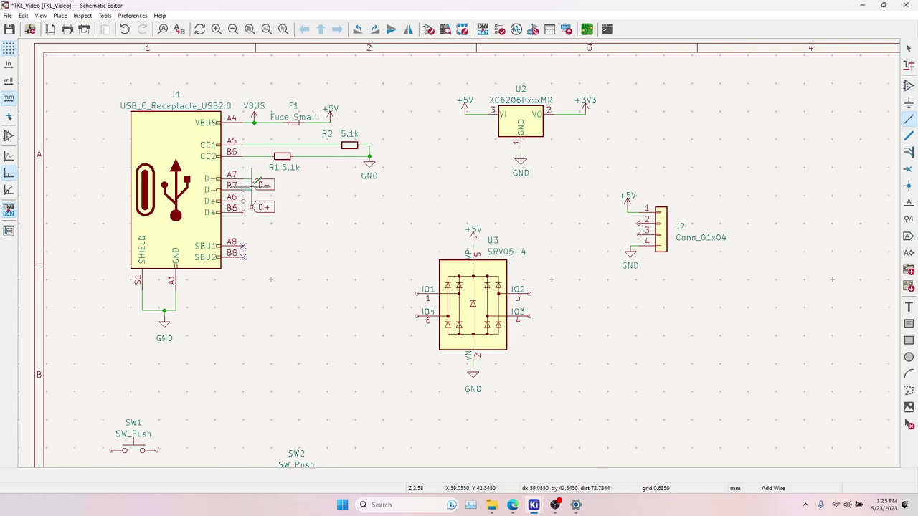
click(245, 179)
click(253, 190)
click(244, 190)
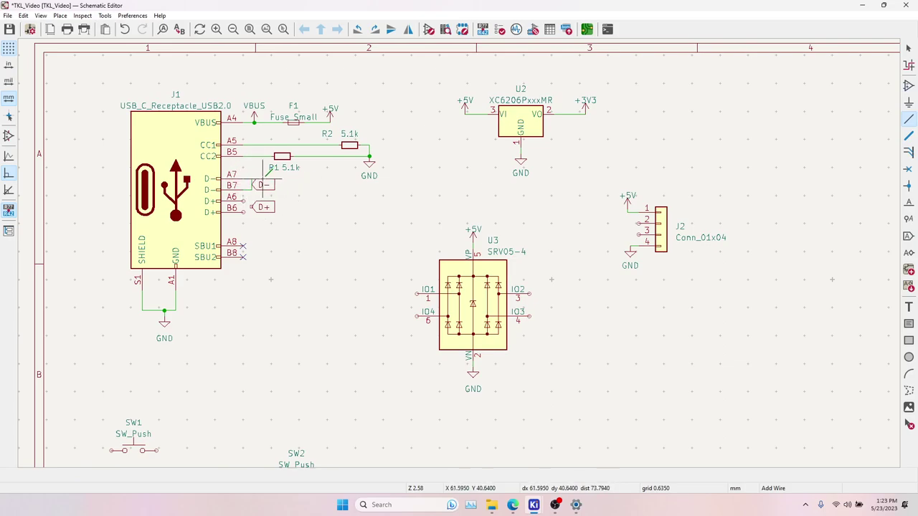
key(Escape)
Move the vertical D- wire slightly left and the D- label slightly right, with a short wire connecting them.
scroll(259, 183, up, 3)
click(441, 247)
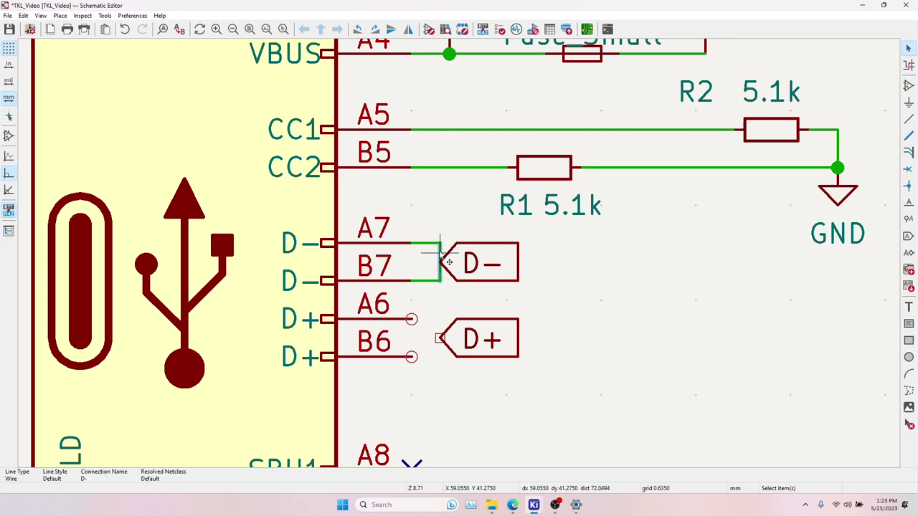
drag(440, 244, 464, 269)
click(449, 261)
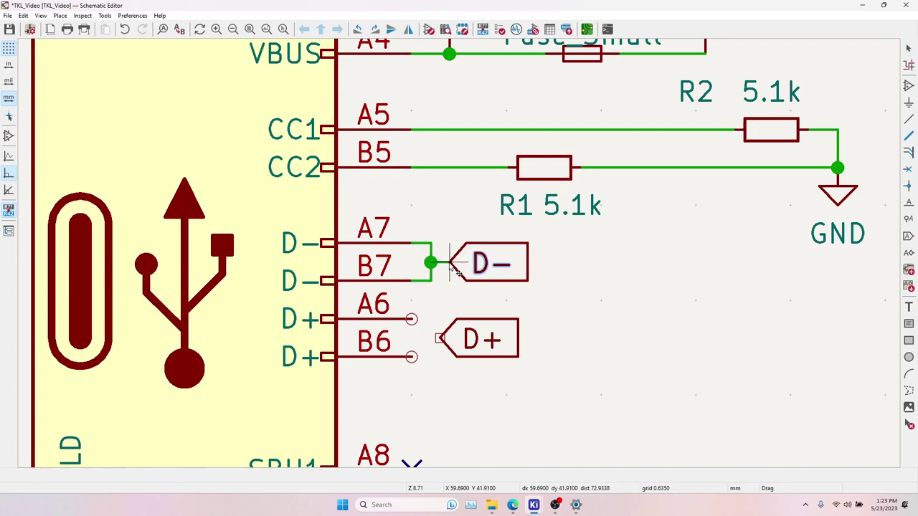
Shift the D+ label slightly right and wire the USB connector's D+ pins A6 and B6 together at it.
click(454, 342)
drag(442, 339, 452, 338)
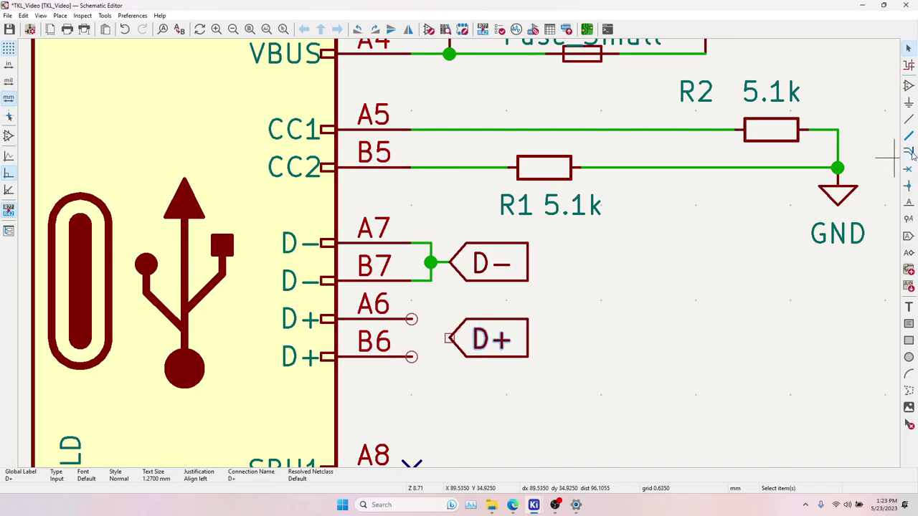
click(909, 119)
click(411, 319)
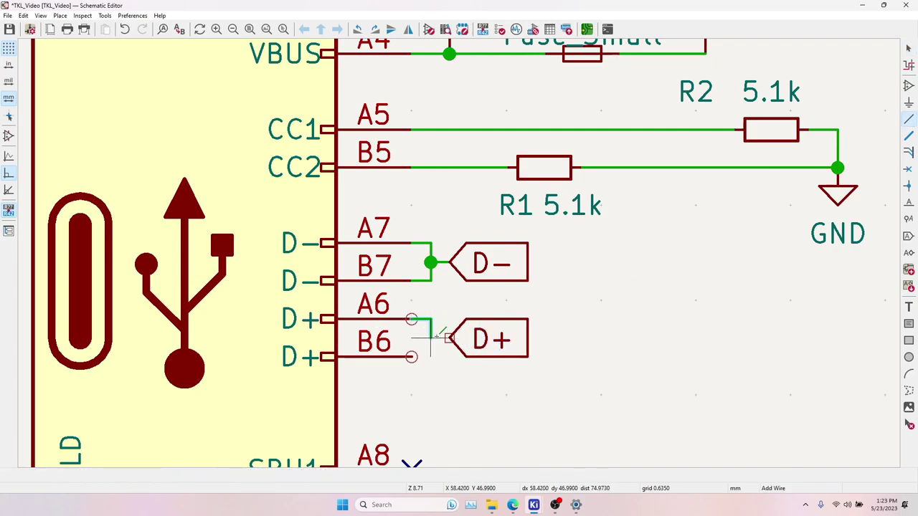
click(450, 337)
click(411, 357)
click(431, 338)
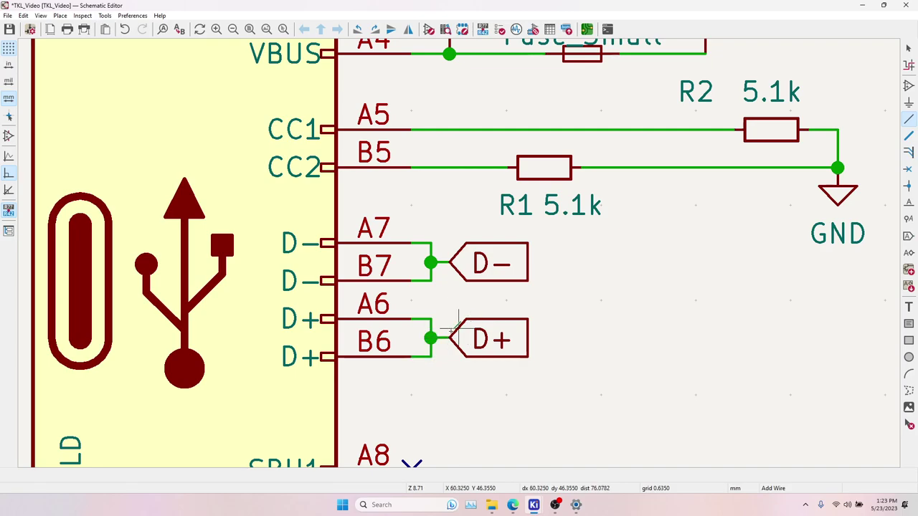
scroll(467, 328, down, 3)
middle_drag(546, 280, 343, 256)
middle_drag(429, 294, 362, 279)
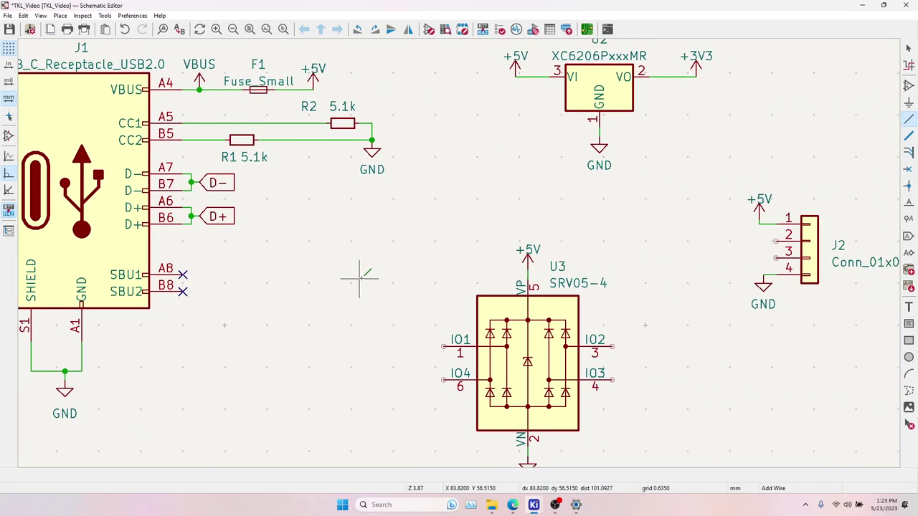
key(Escape)
Place rotated copies of the D- and D+ global labels on pins 2 and 3 of connector J2.
middle_drag(839, 268, 828, 266)
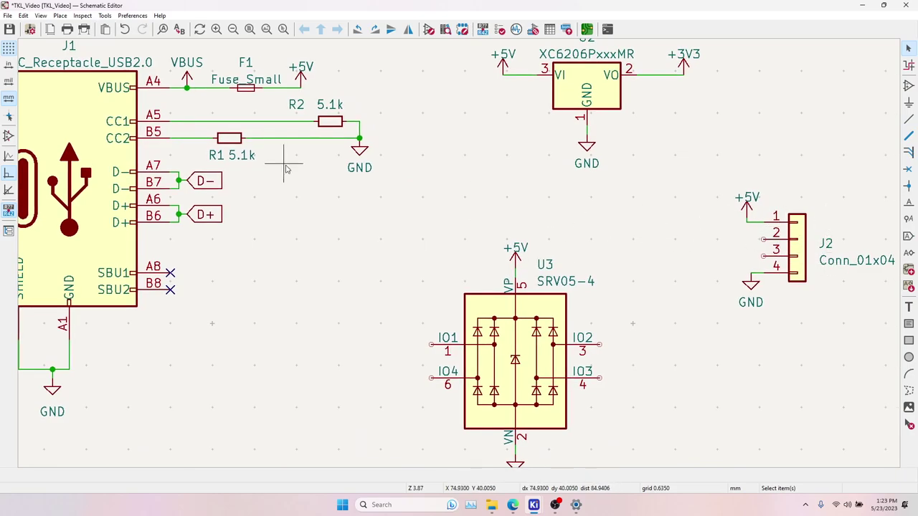
click(218, 185)
key(ctrl+d)
key(r)
key(r)
click(764, 243)
click(192, 214)
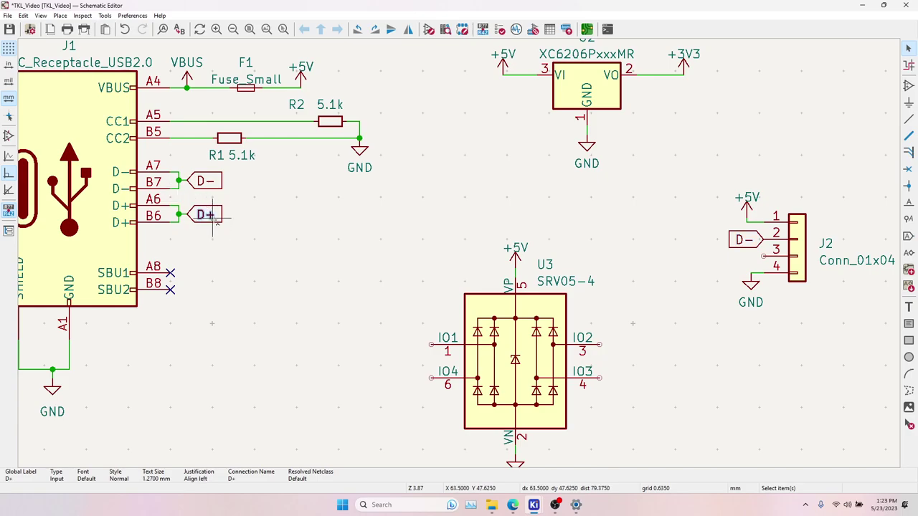
key(ctrl+d)
click(760, 256)
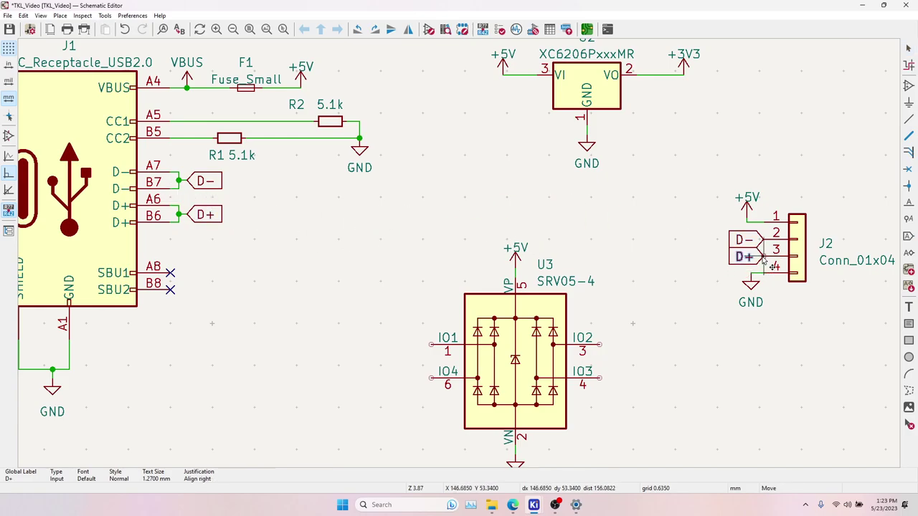
Place copies of the D+ and D- labels, facing the pins, on IO1 and IO4 of the SRV05-4.
scroll(352, 242, down, 1)
click(216, 202)
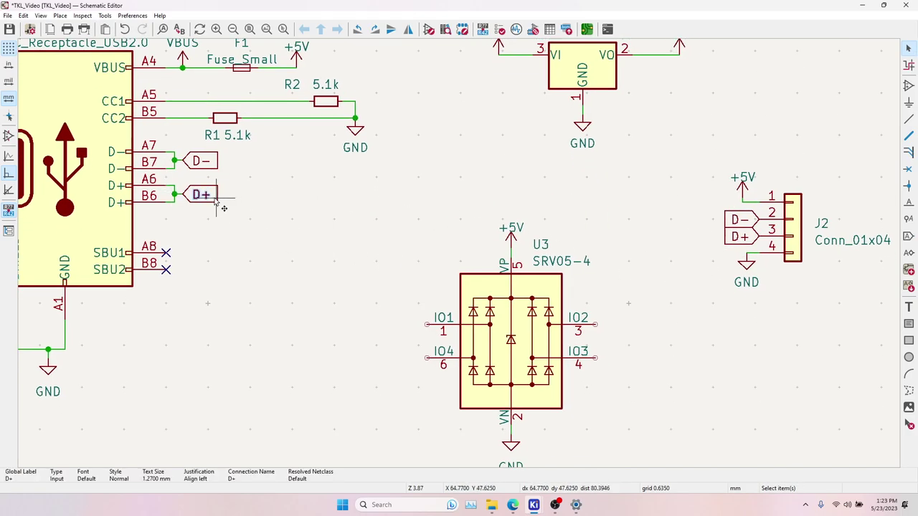
key(ctrl+d)
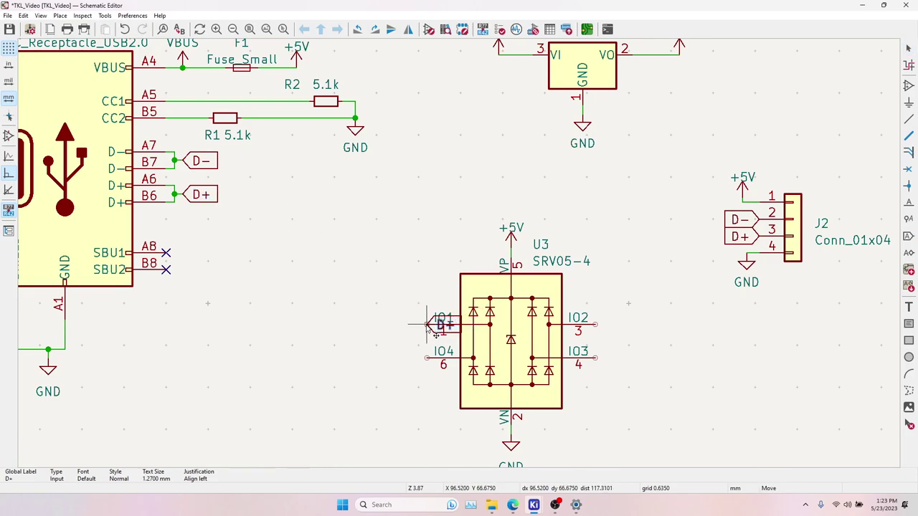
key(x)
click(426, 325)
click(203, 164)
key(ctrl+d)
key(r)
key(r)
click(429, 358)
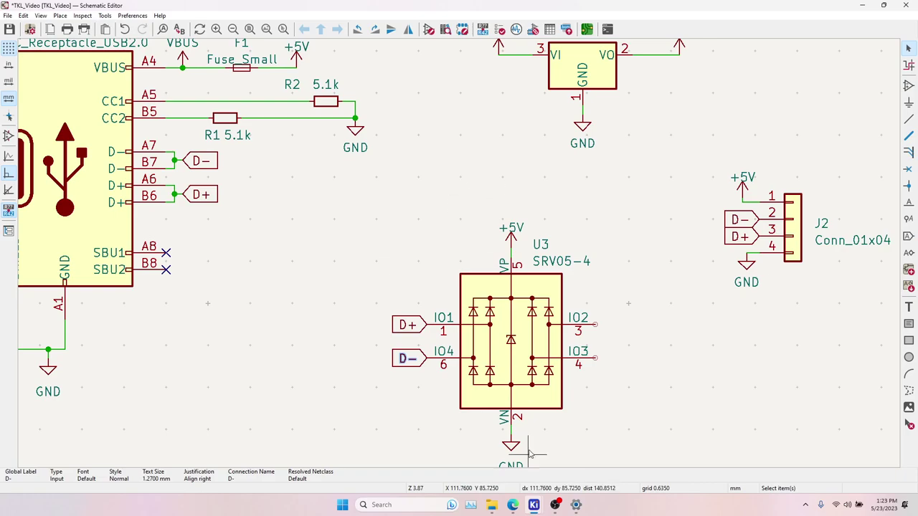
Add a C_Small capacitor valued 1u on the XC6206 regulator's input wire and another on its output wire.
scroll(495, 215, down, 3)
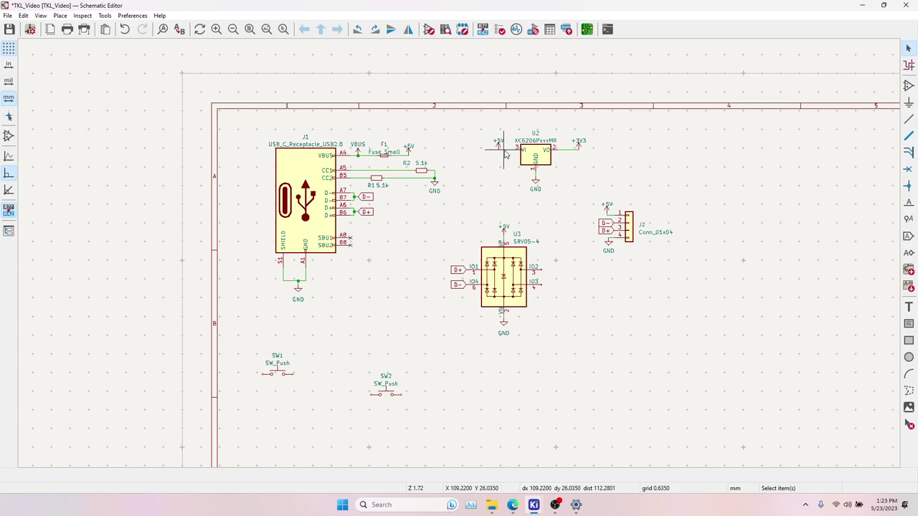
scroll(505, 154, up, 2)
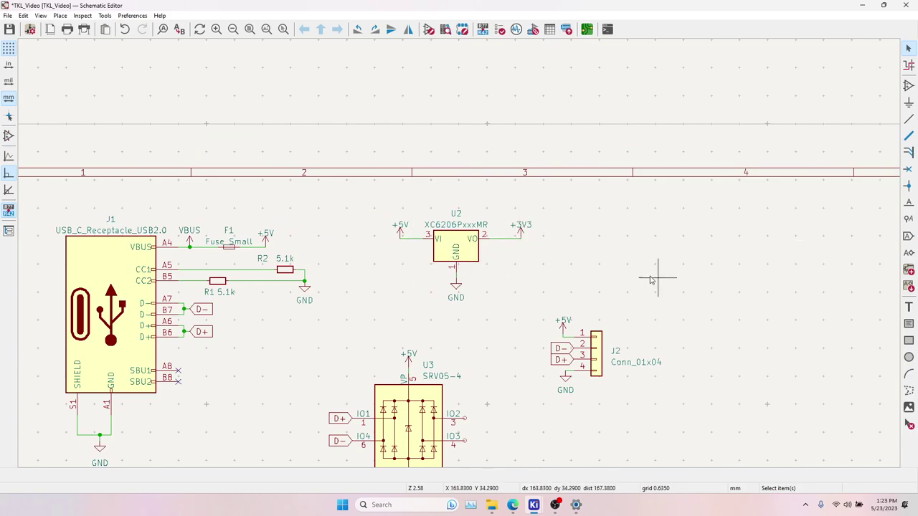
text(a)
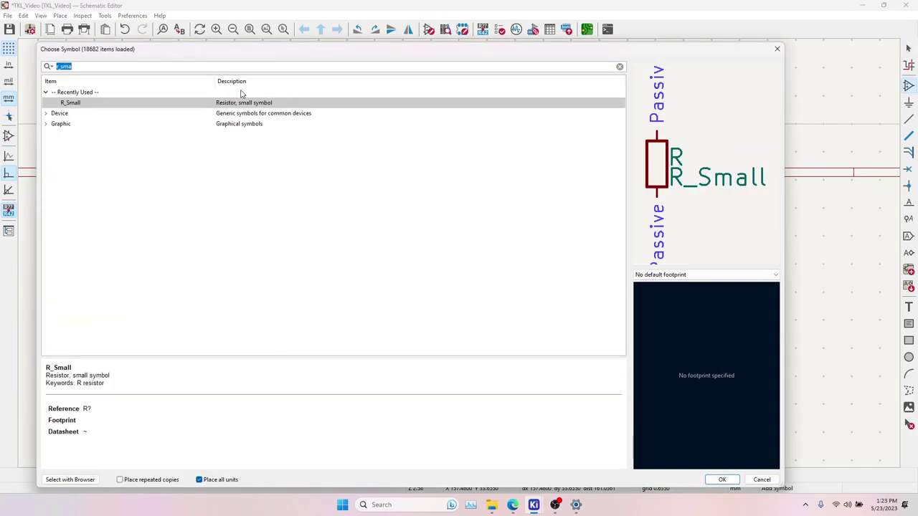
text(c_sma)
key(Return)
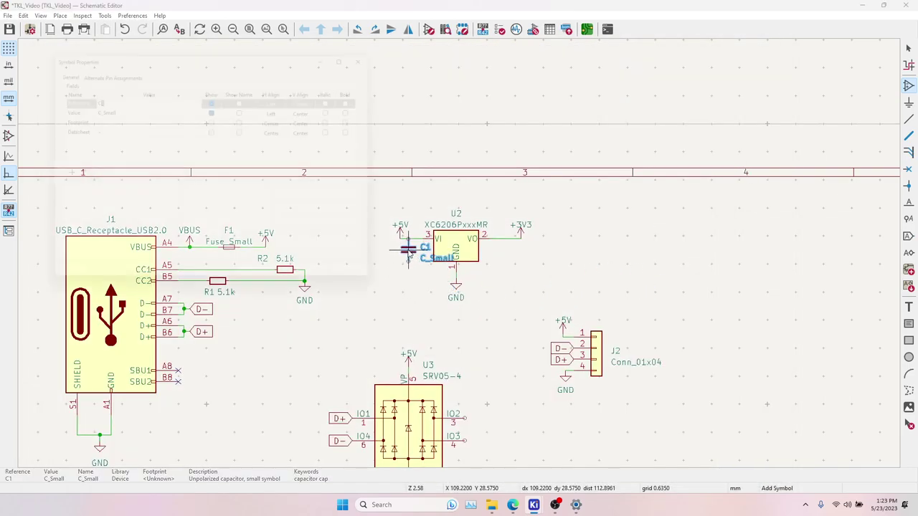
double_click(409, 256)
click(121, 107)
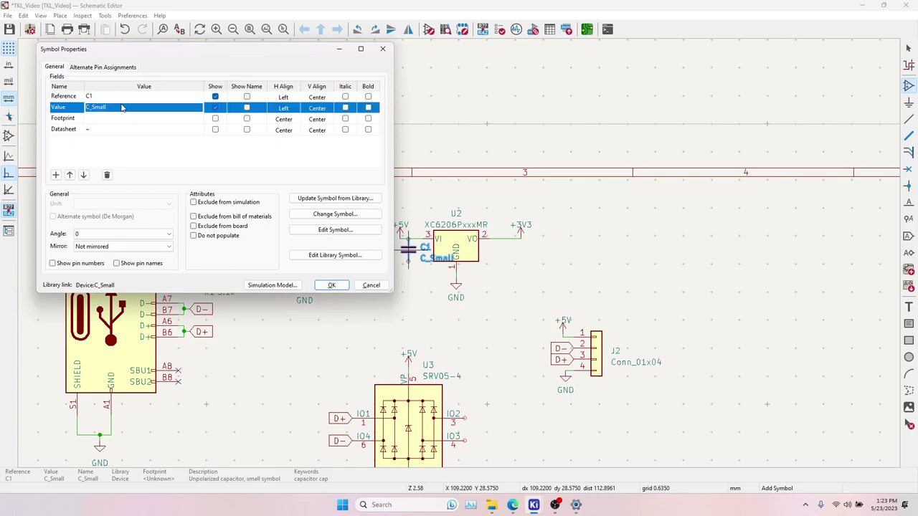
text(1u)
key(Return)
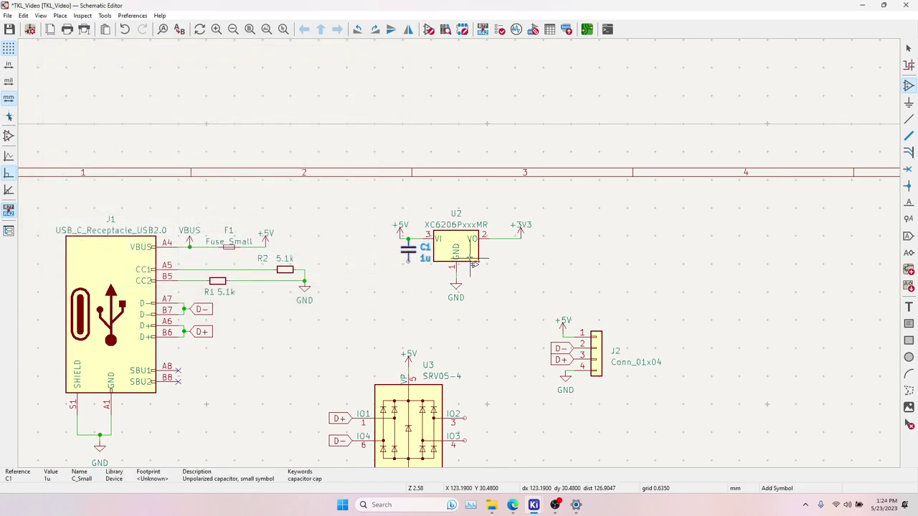
click(504, 251)
key(Escape)
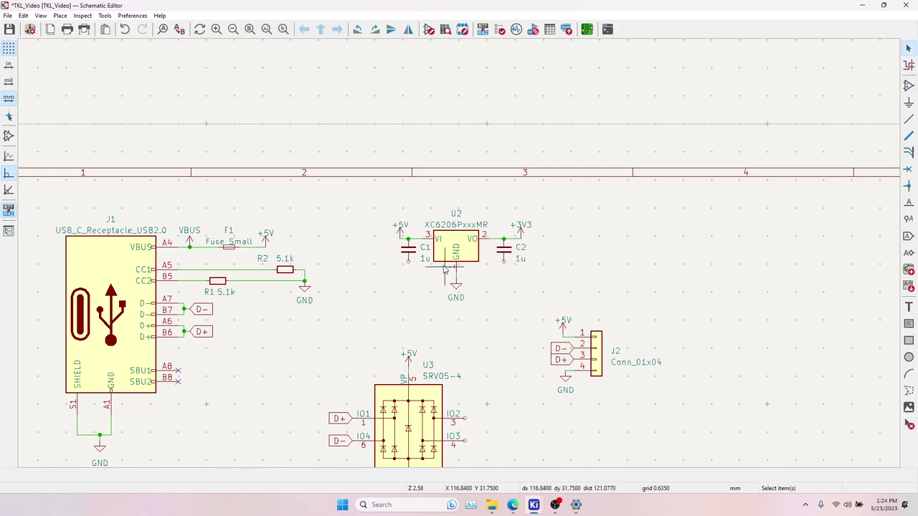
Wire the free ends of capacitors C1 and C2 to the regulator's GND pin.
click(909, 119)
click(408, 261)
click(455, 274)
click(504, 262)
key(Escape)
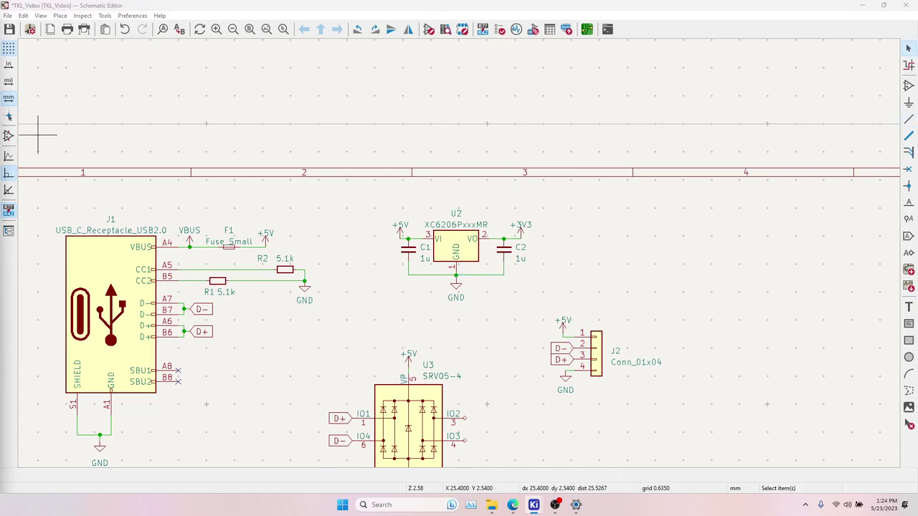
Put no-connect flags on the SRV05-4's unused IO2 and IO3 pins.
middle_drag(515, 424, 527, 298)
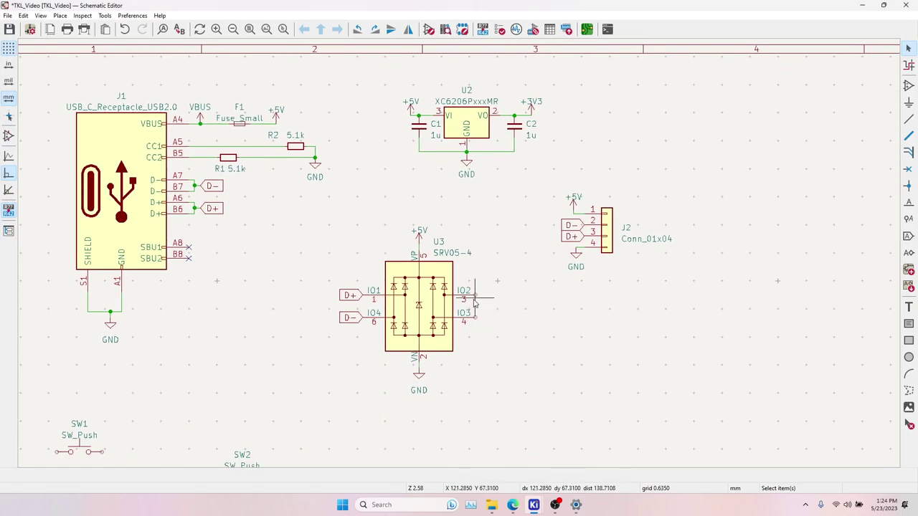
click(909, 171)
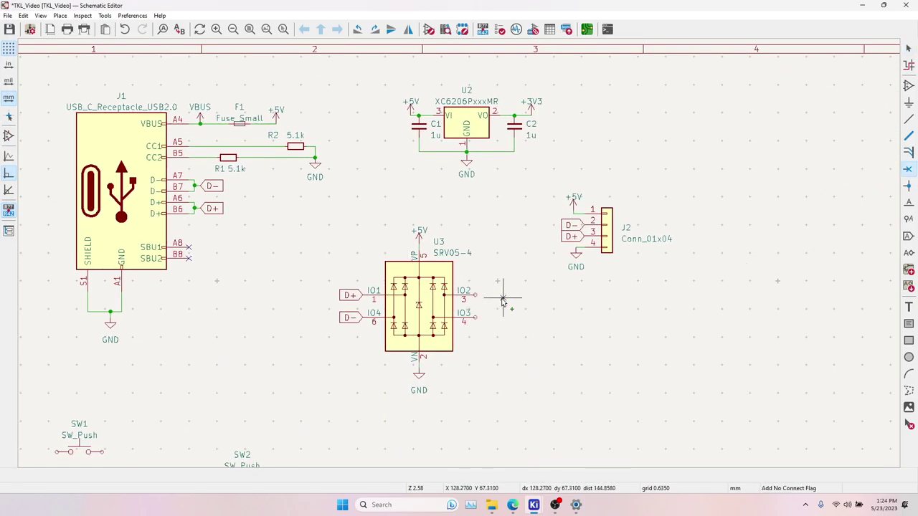
click(474, 295)
click(474, 317)
key(Escape)
Wire the RP2040's IOVDD, USB_VDD, ADC_AVDD and VREG_IN pins together, and join VREG_VOUT to DVDD.
middle_drag(446, 407, 480, 382)
middle_drag(414, 398, 420, 386)
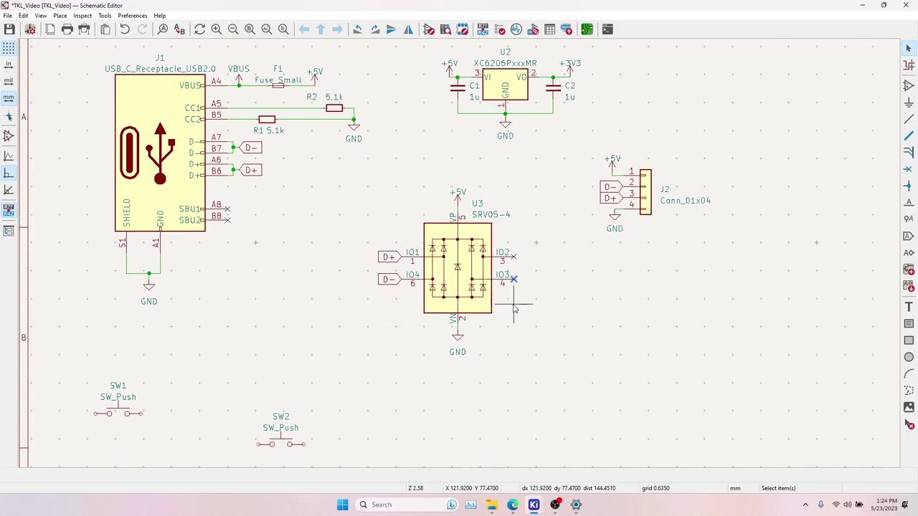
shift+scroll(457, 312, down, 8)
ctrl+scroll(457, 312, left, 4)
shift+scroll(430, 346, down, 20)
ctrl+scroll(381, 285, left, 5)
scroll(455, 272, down, 2)
middle_drag(470, 288, 481, 268)
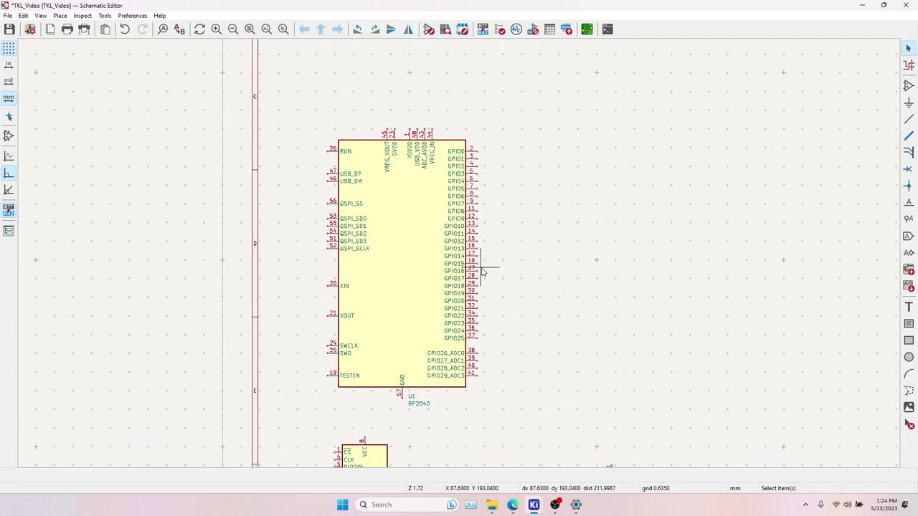
scroll(474, 228, up, 2)
shift+scroll(502, 283, down, 10)
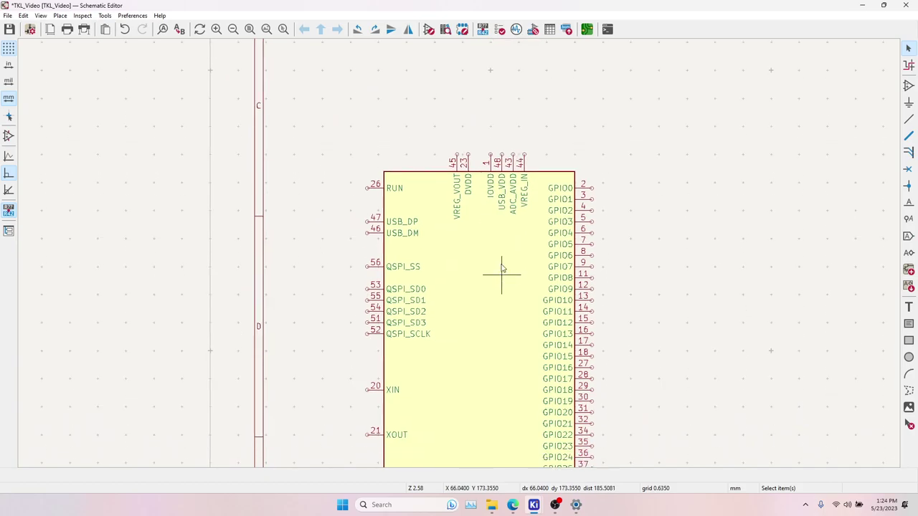
scroll(474, 258, down, 2)
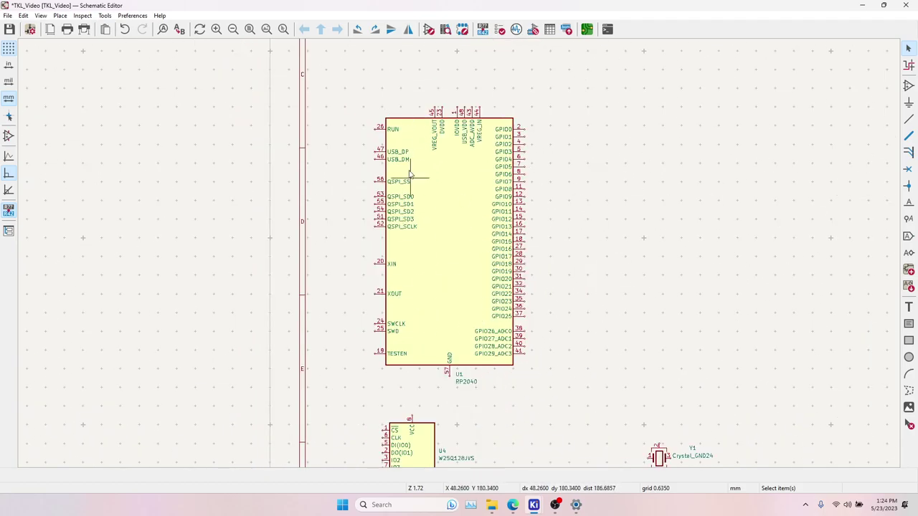
click(909, 120)
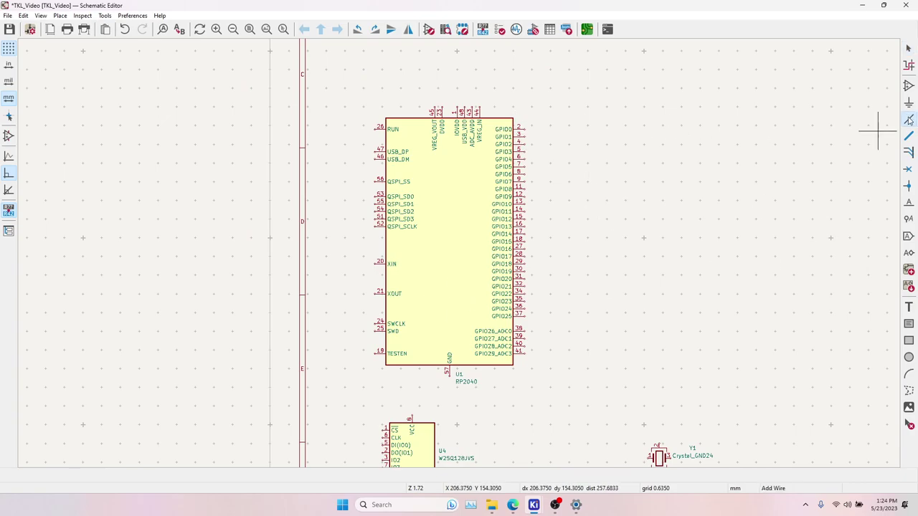
scroll(475, 82, up, 2)
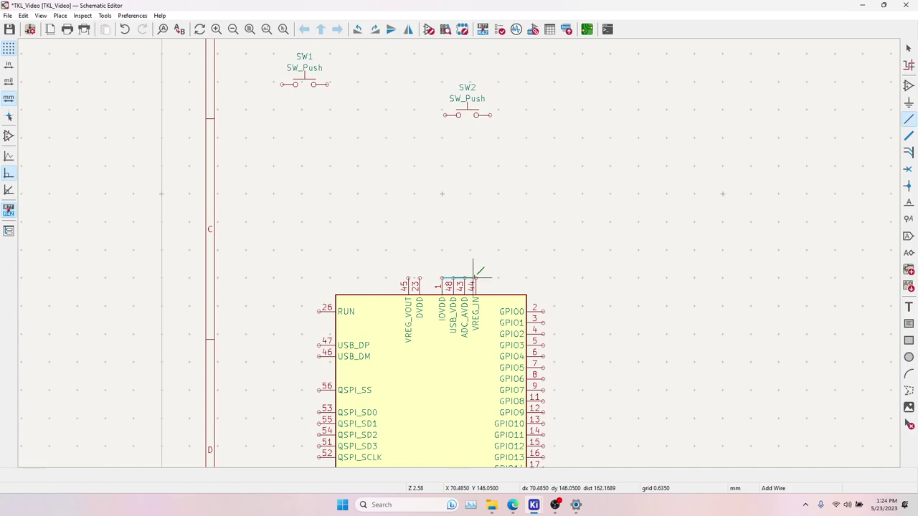
click(475, 278)
click(409, 278)
key(Escape)
key(Escape)
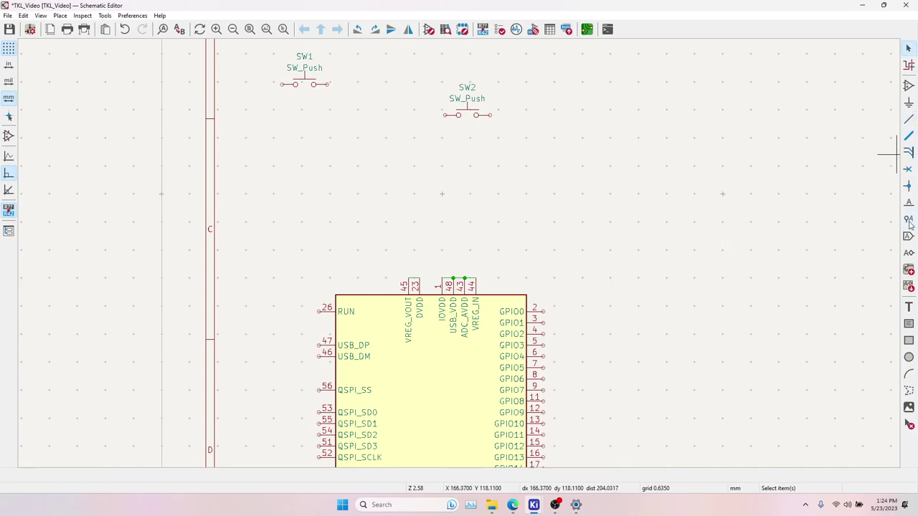
Add a +3V3 power symbol on the RP2040's joined supply pins at IOVDD.
click(909, 104)
click(359, 155)
text(3)
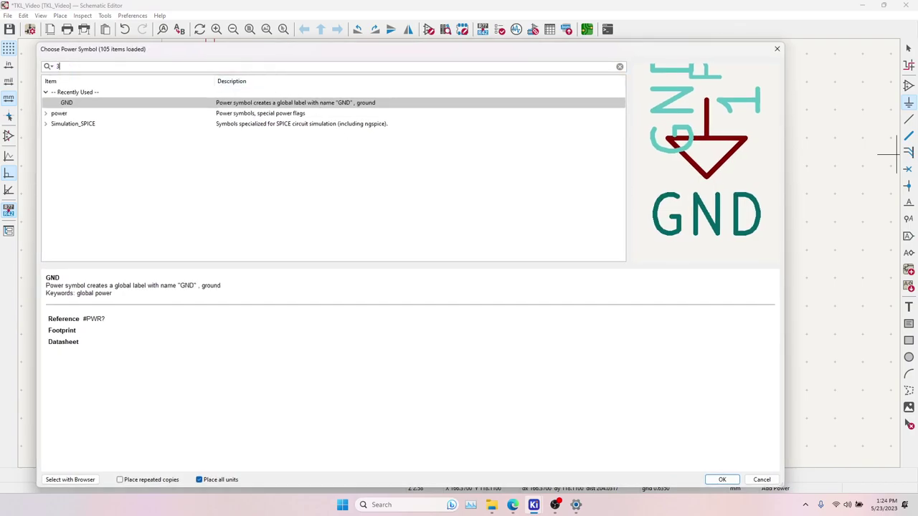
text(v3)
key(Return)
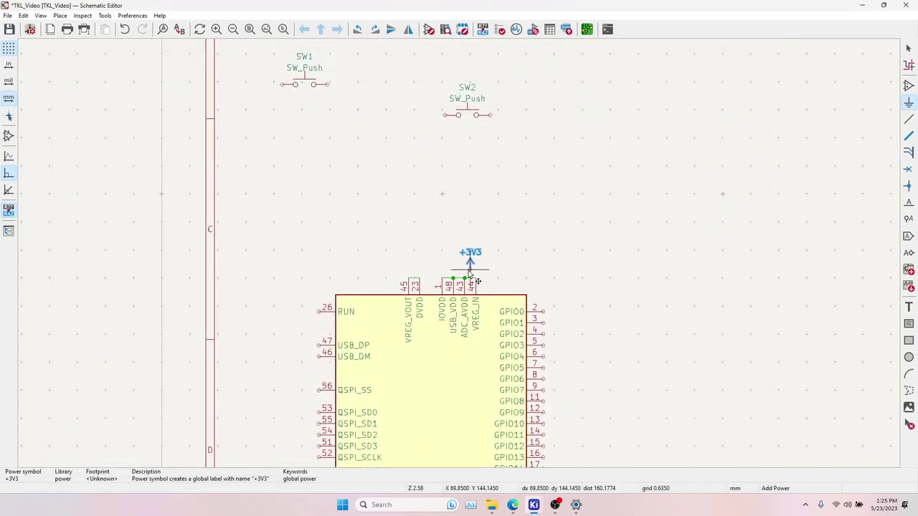
click(445, 281)
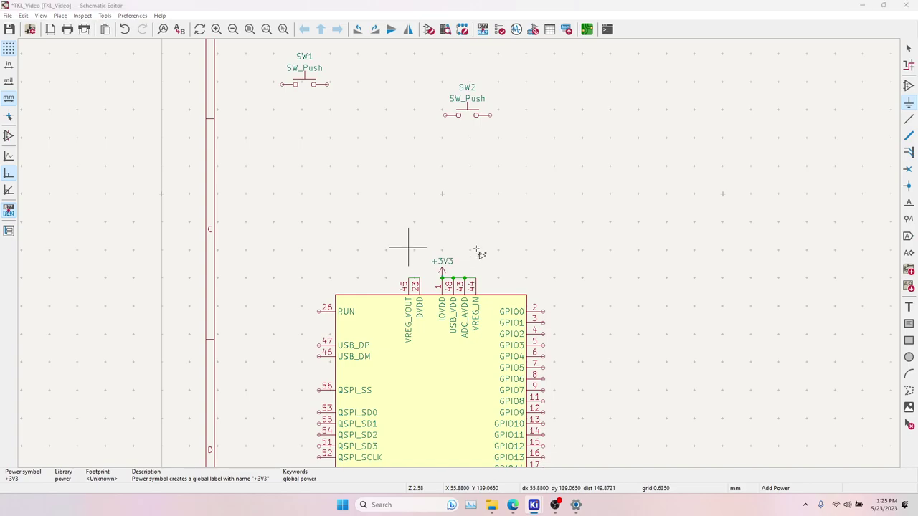
Add a +1V1 power symbol on the RP2040's VREG_VOUT pin.
click(408, 246)
text(1v1)
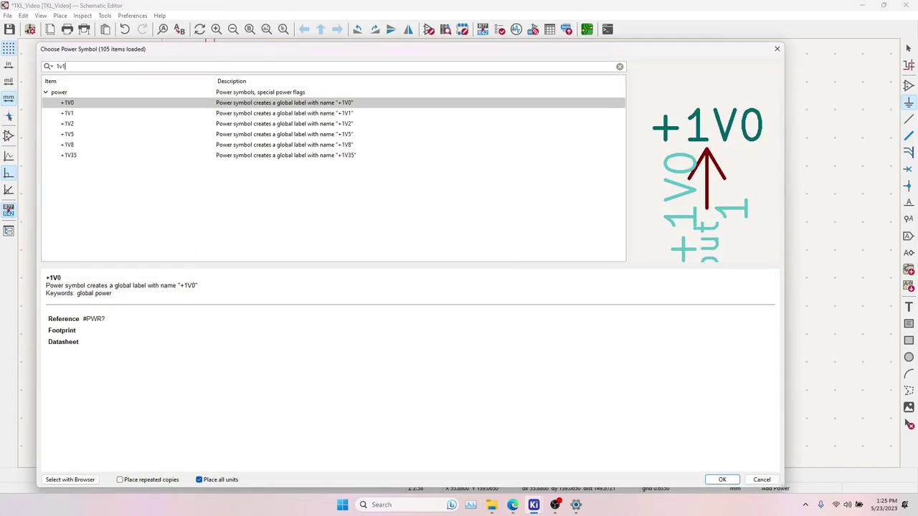
key(Return)
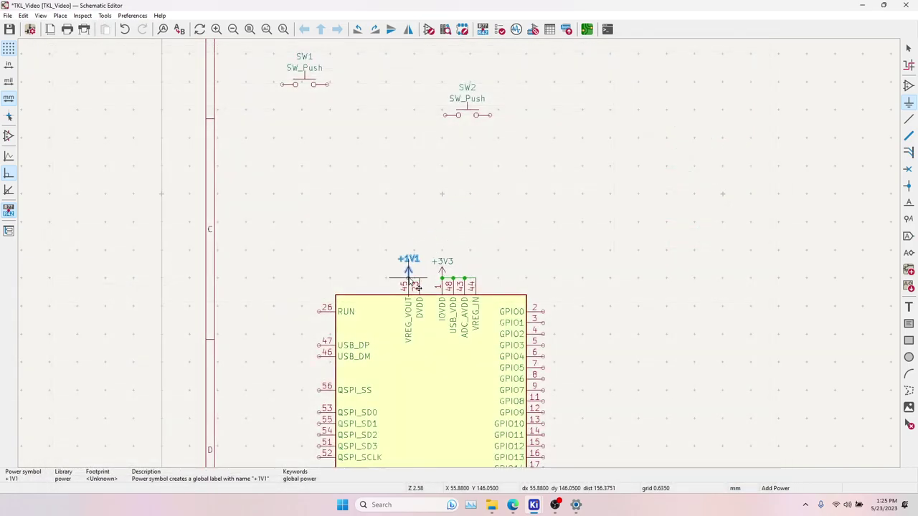
click(409, 278)
key(Escape)
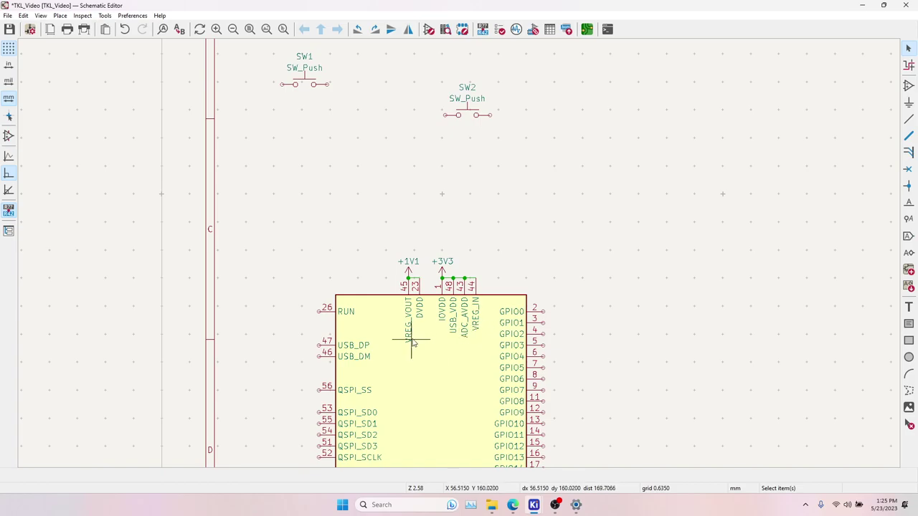
middle_drag(475, 390, 438, 225)
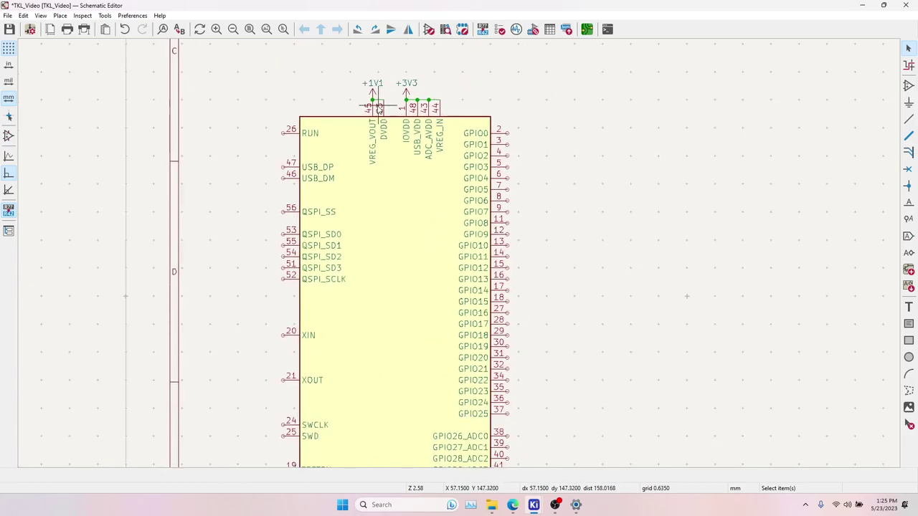
middle_drag(372, 106, 348, 230)
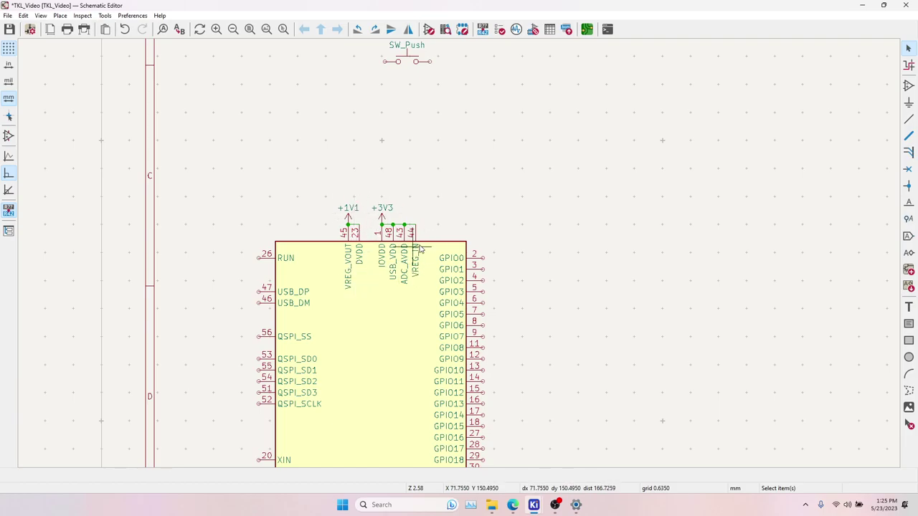
Save the schematic.
middle_drag(504, 172, 362, 458)
middle_drag(616, 96, 501, 377)
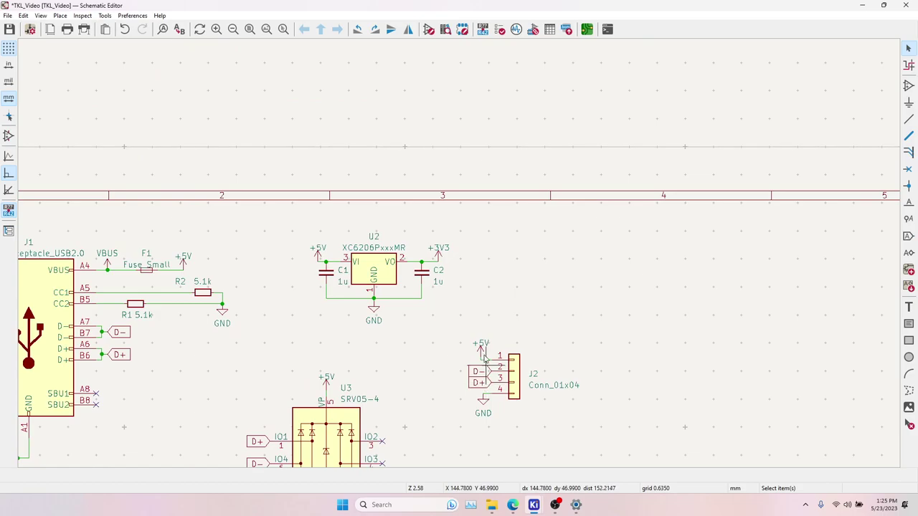
scroll(433, 309, down, 10)
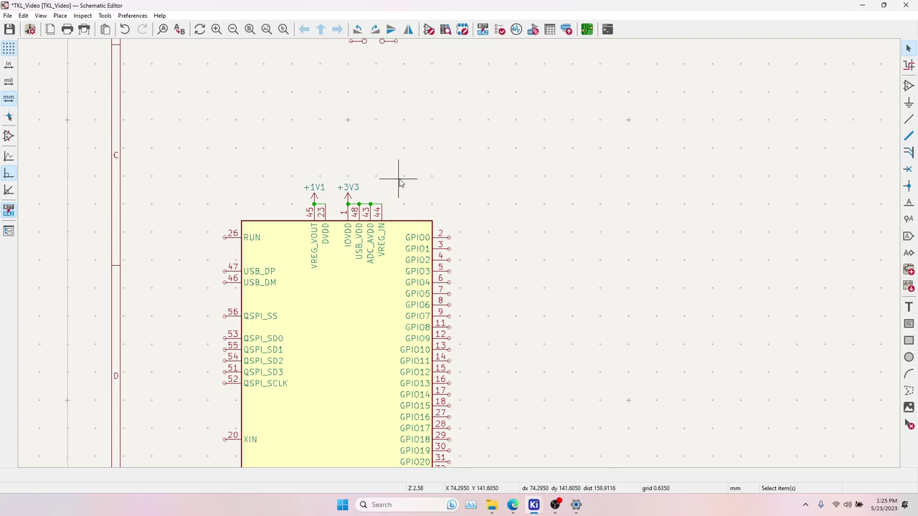
scroll(412, 188, up, 1)
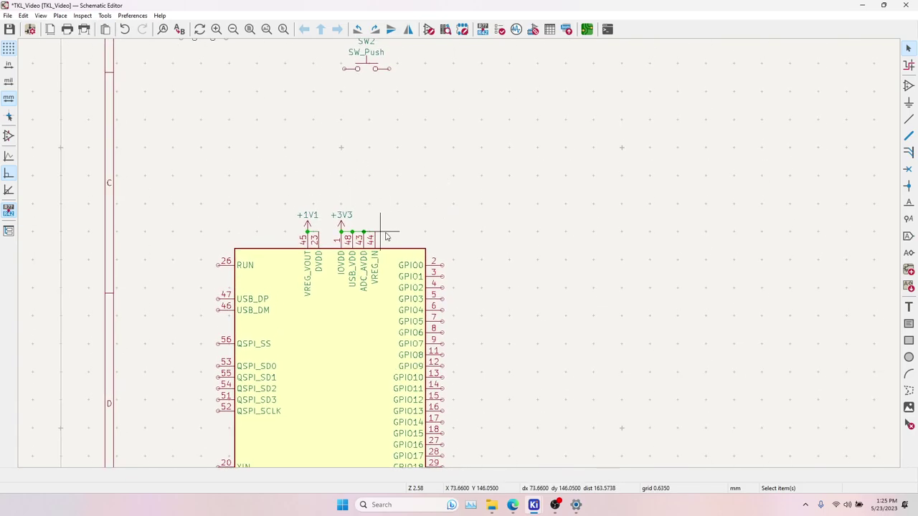
key(ctrl+s)
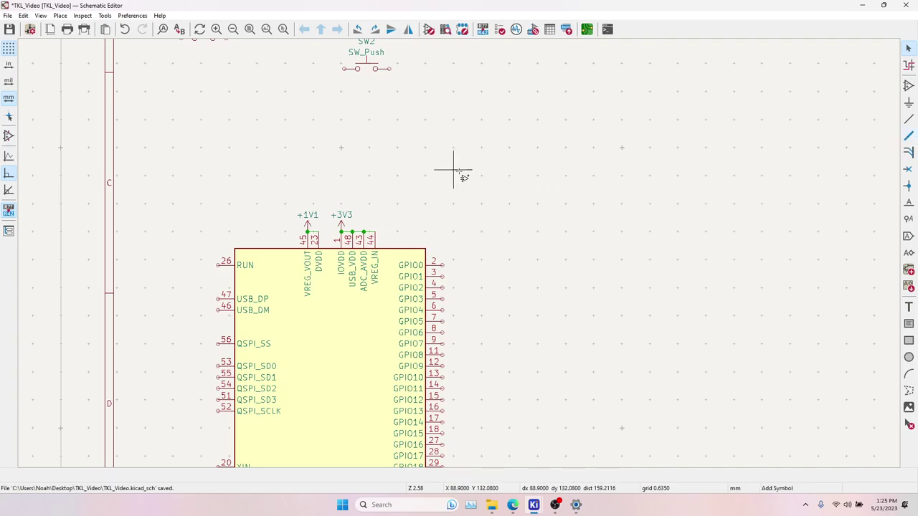
Add a C_Small capacitor above the RP2040 and set its value to 10u.
key(a)
key(Return)
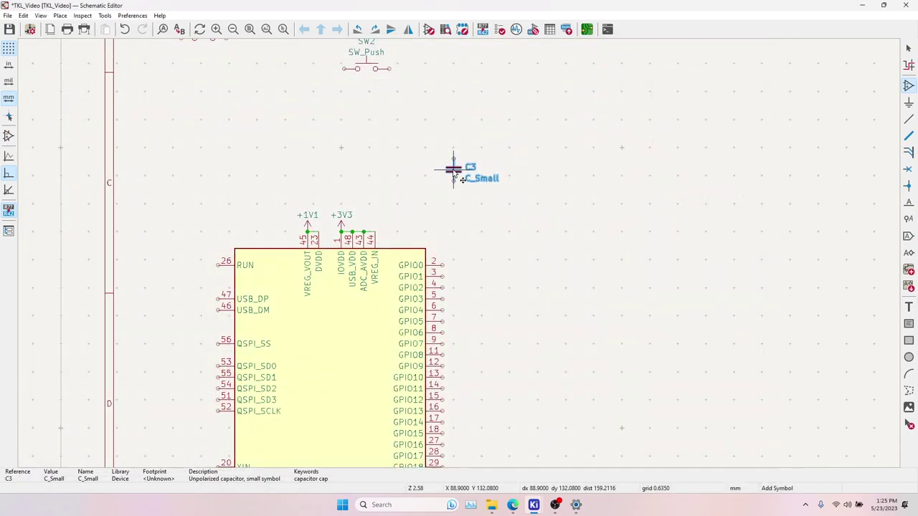
double_click(268, 162)
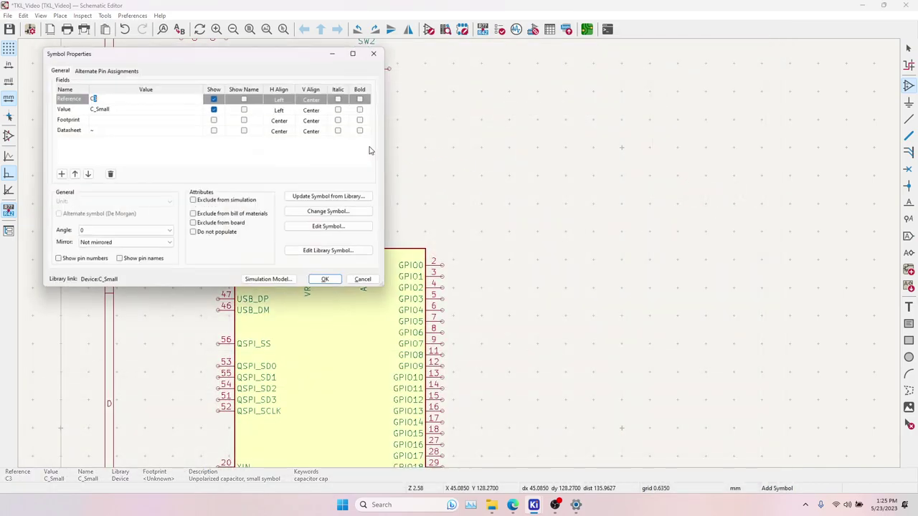
click(184, 106)
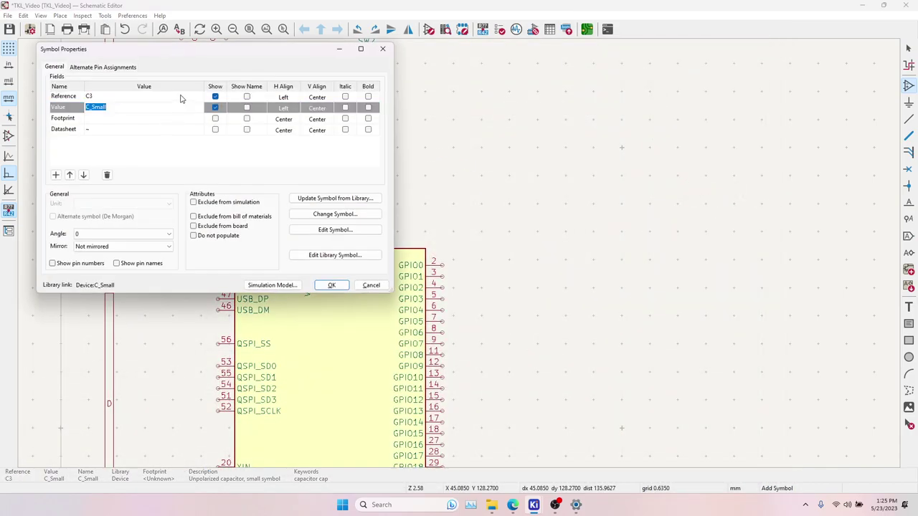
key(Return)
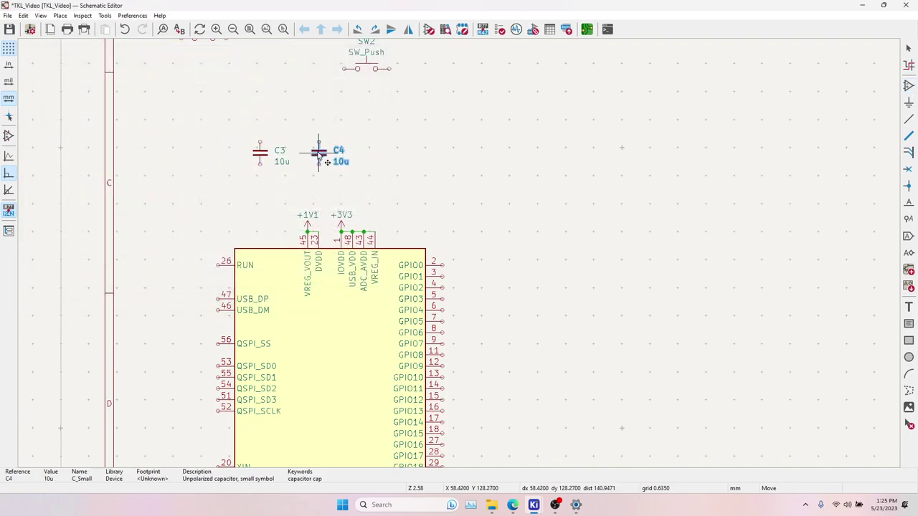
Place a second capacitor beside C3 with its value set to 1u.
double_click(319, 157)
click(102, 108)
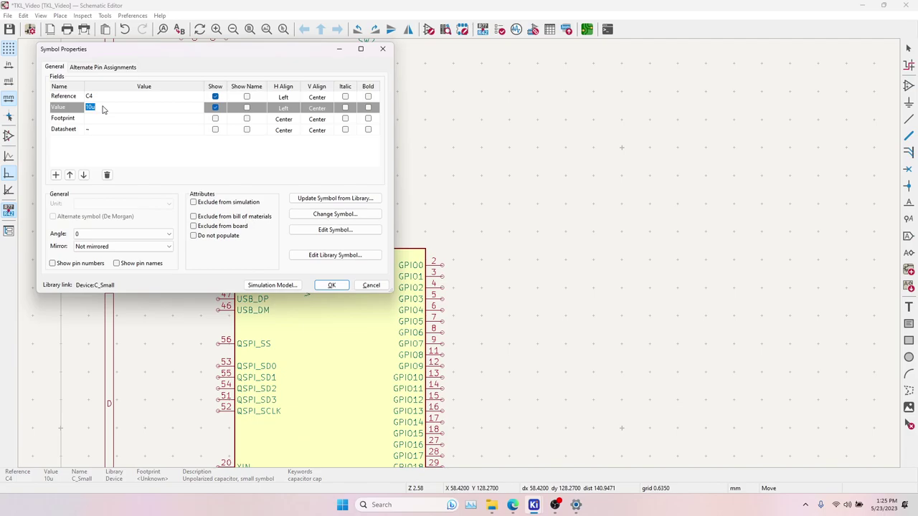
key(Return)
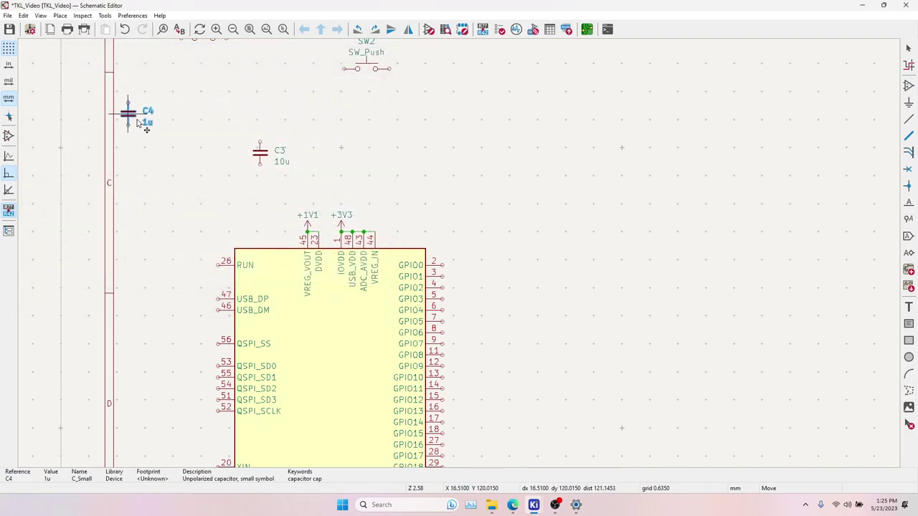
click(316, 164)
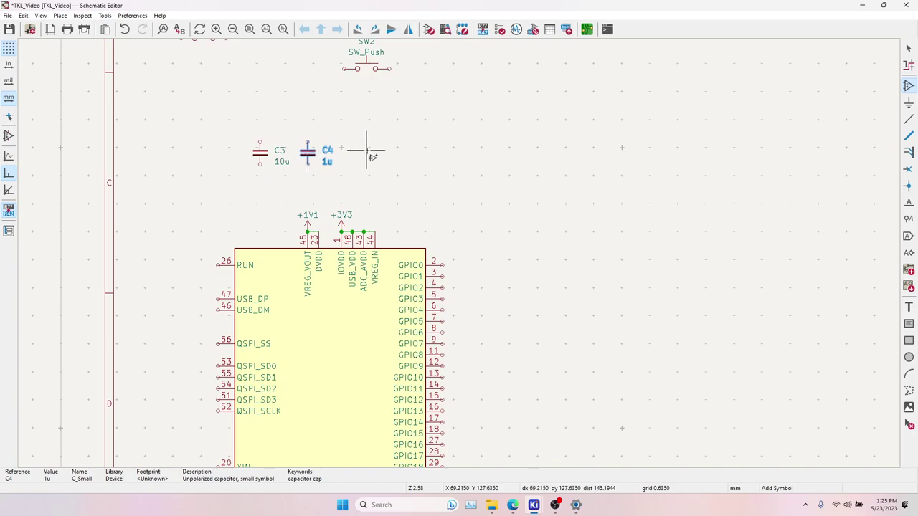
Add a third capacitor with a value of 100n and position it close beside the 1u capacitor C4.
key(ctrl+v)
key(e)
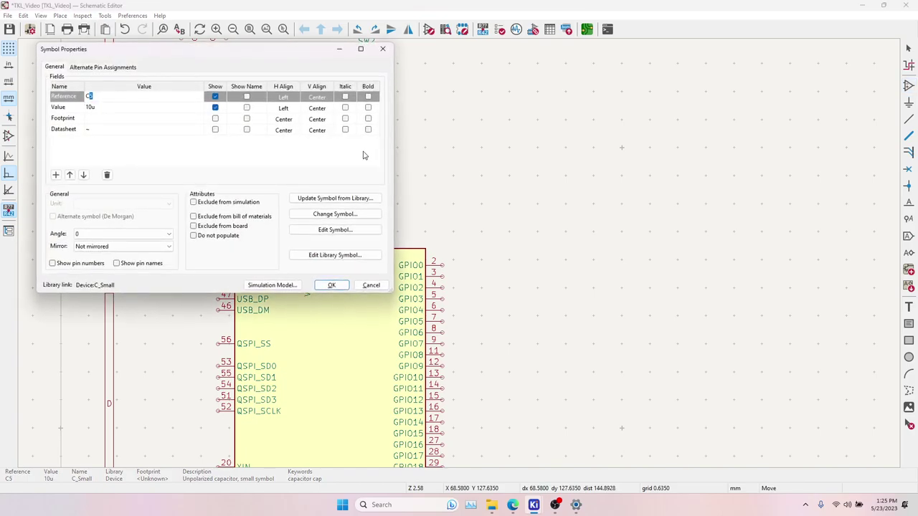
click(112, 113)
text(100n)
key(Return)
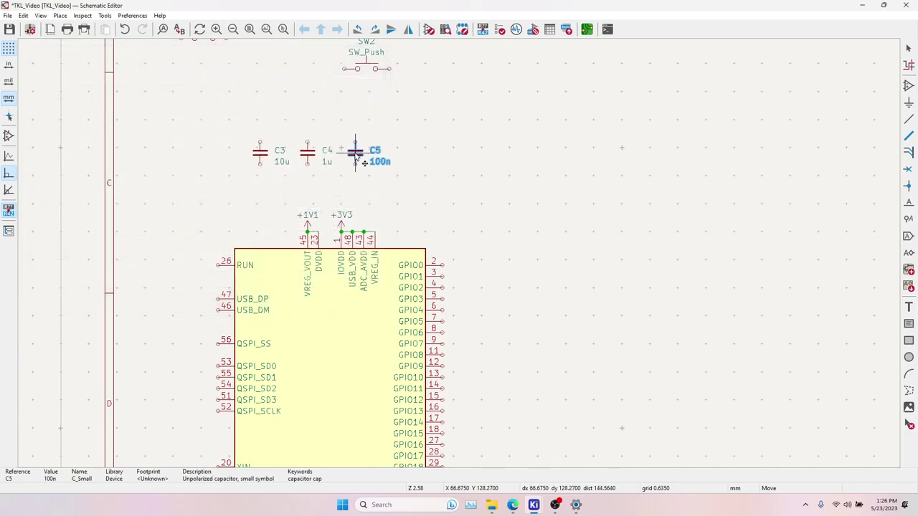
click(357, 158)
click(310, 156)
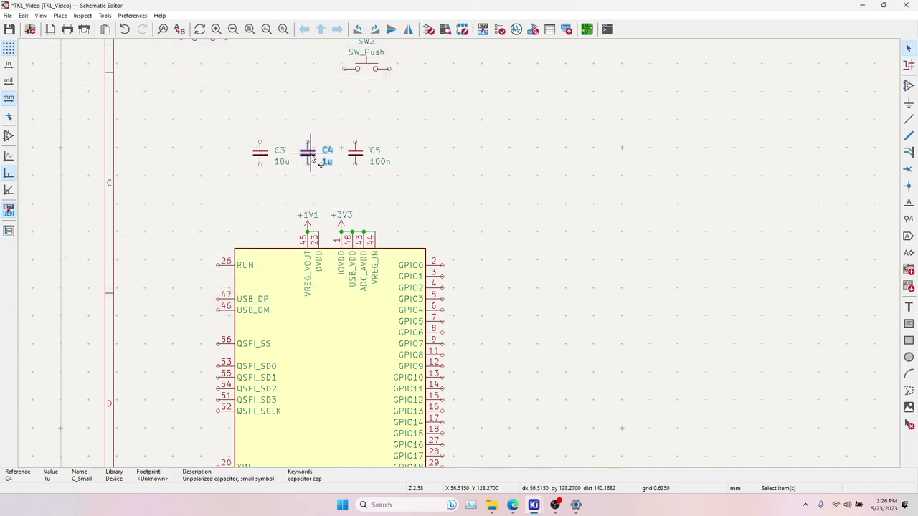
click(355, 155)
key(m)
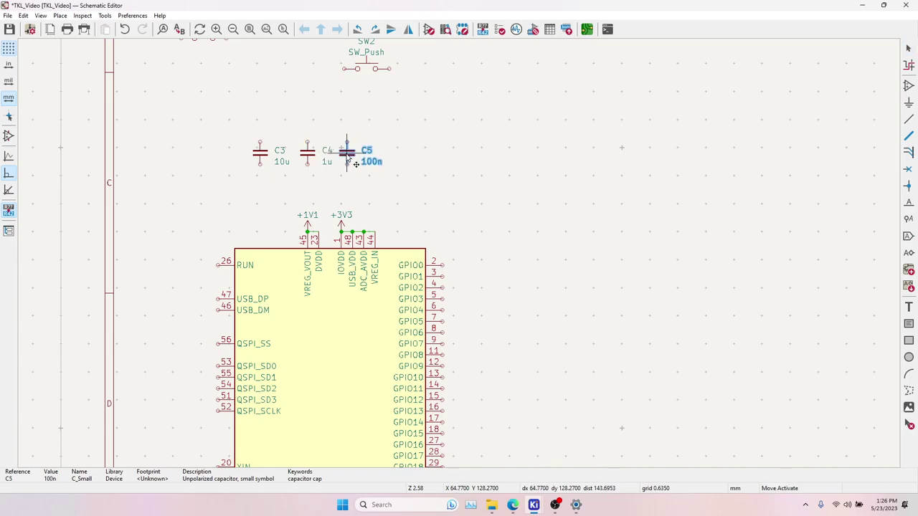
click(356, 163)
key(Escape)
Move the 10u capacitor C3 to the far side of C5 and place a duplicate of the 1u capacitor beside it.
click(264, 157)
drag(265, 157, 436, 157)
click(314, 155)
key(ctrl+d)
click(476, 157)
Duplicate the 100n capacitor three times in a row after the second 1u capacitor.
click(347, 153)
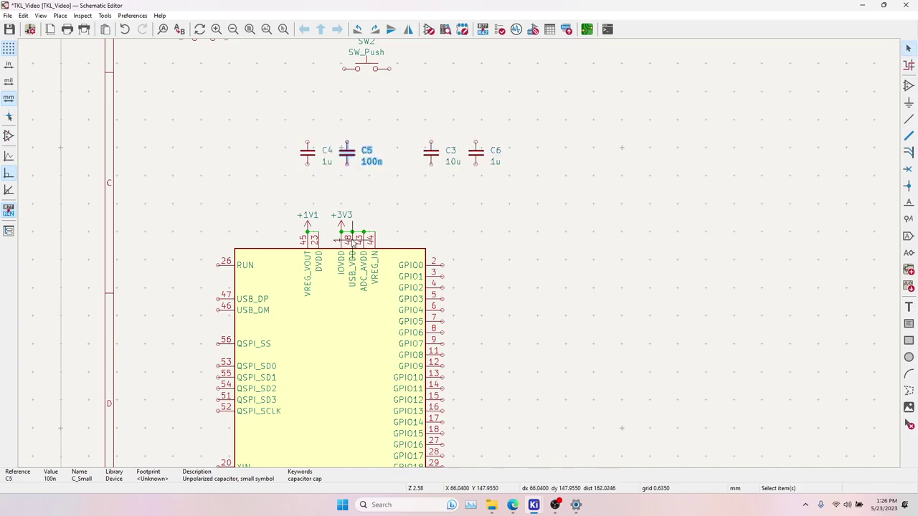
key(ctrl+d)
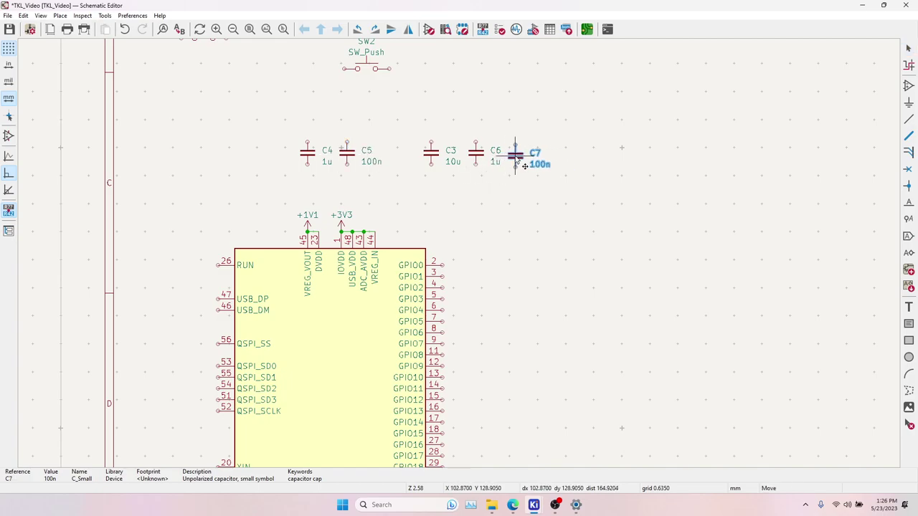
click(524, 166)
key(ctrl+d)
click(572, 164)
key(ctrl+d)
click(621, 163)
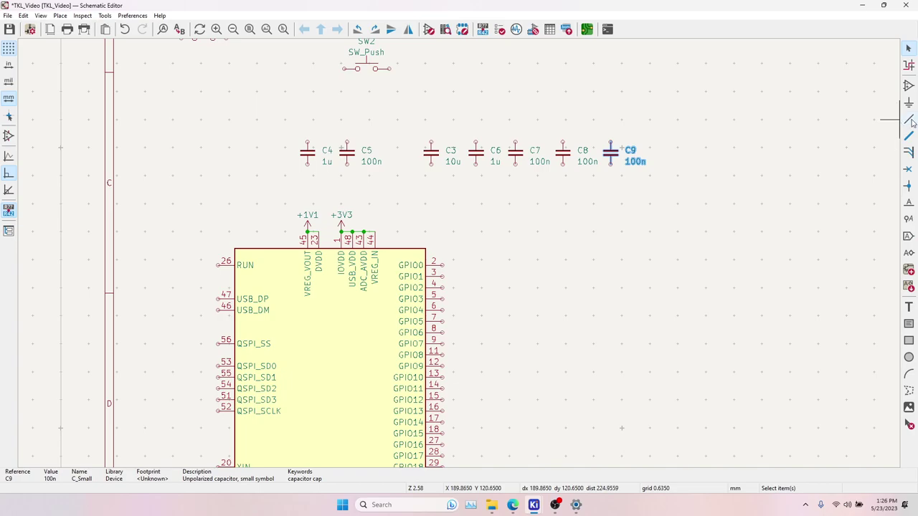
Wire C4 and C5 in parallel, and wire C3, C6, C7, C8 and C9 in parallel.
click(909, 121)
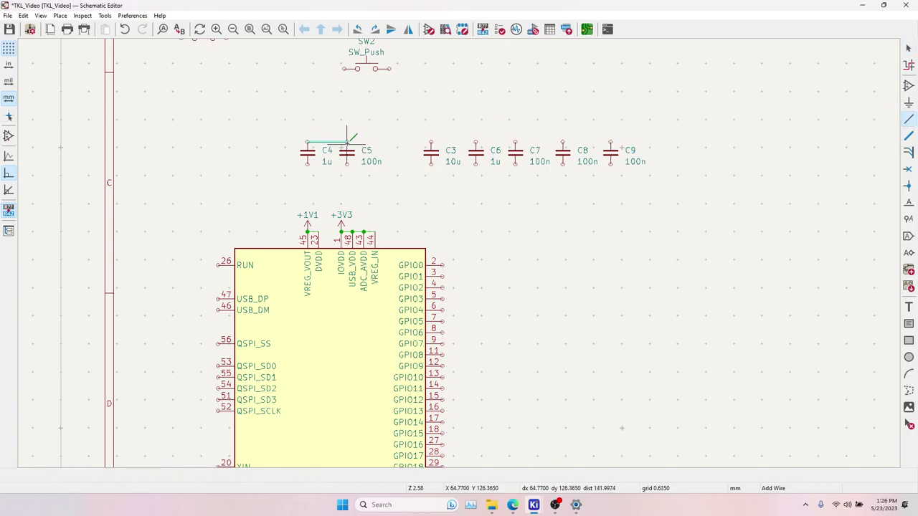
click(346, 163)
click(431, 144)
click(611, 143)
click(611, 164)
key(Escape)
Copy the +1V1 symbol onto the top of C4 and the +3V3 symbol onto the top of C3.
click(307, 223)
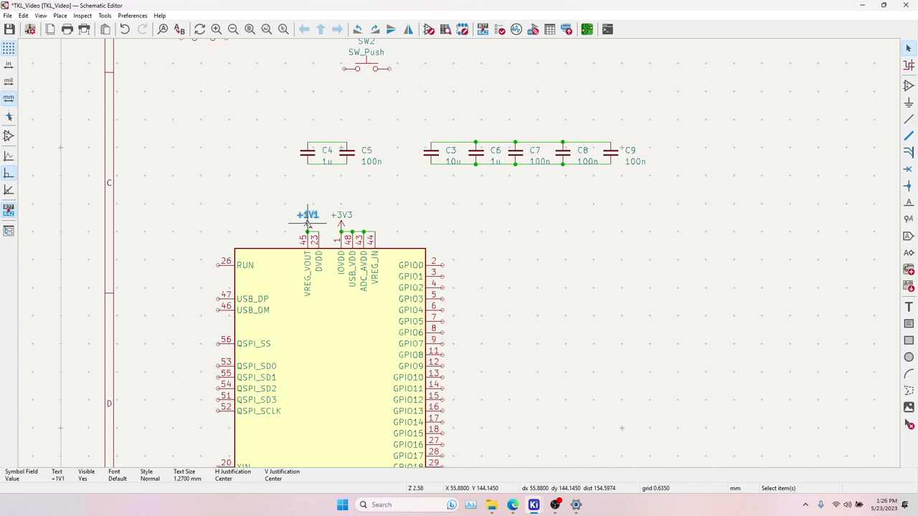
click(307, 224)
key(ctrl+c)
key(ctrl+v)
click(308, 142)
click(341, 224)
key(ctrl+d)
click(433, 147)
Place copies of the GND symbol on the lower ends of C5 and C9.
scroll(301, 129, up, 5)
click(162, 122)
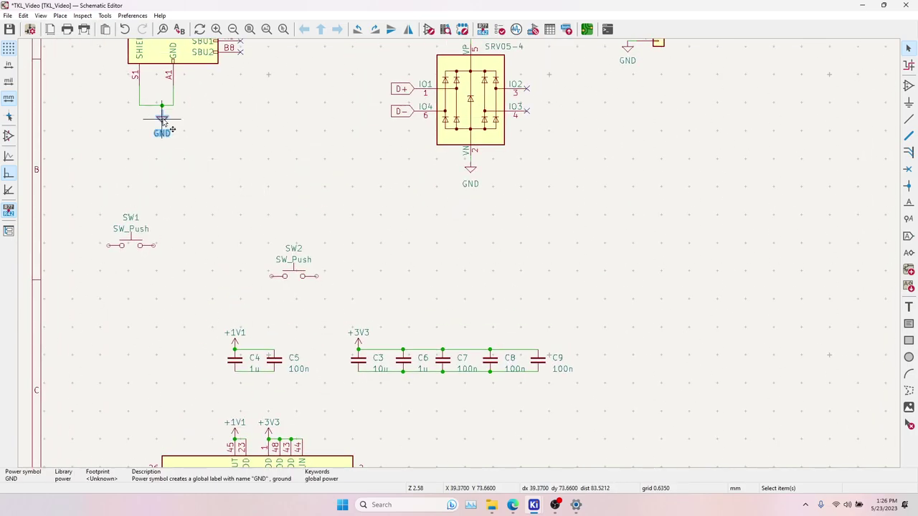
key(ctrl+d)
click(274, 376)
key(ctrl+d)
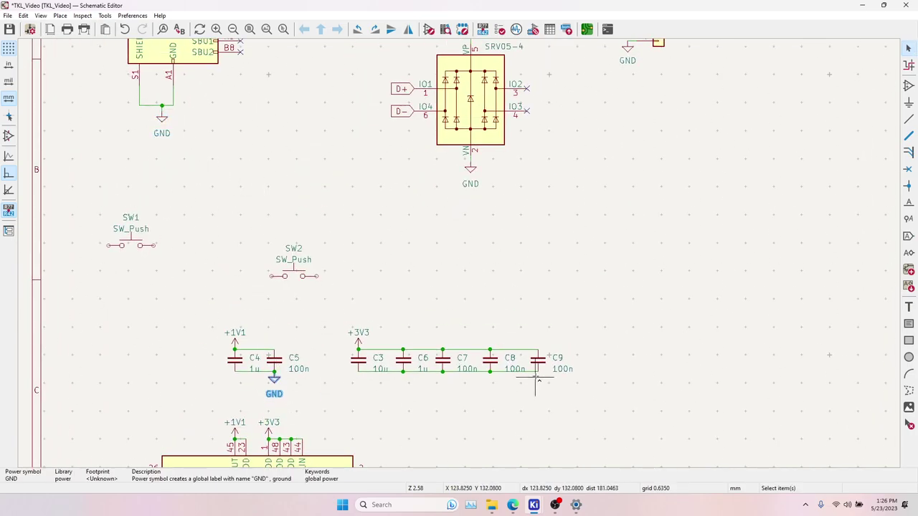
click(539, 374)
key(Escape)
Move push button SW1 slightly closer to the RP2040, above its RUN pin.
middle_drag(454, 414, 538, 242)
middle_drag(478, 246, 493, 270)
scroll(493, 271, up, 4)
click(276, 115)
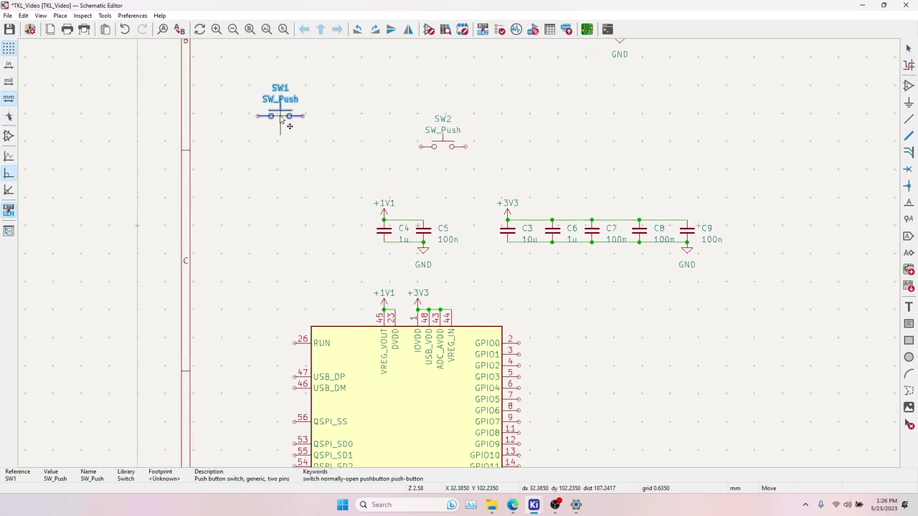
drag(277, 115, 300, 132)
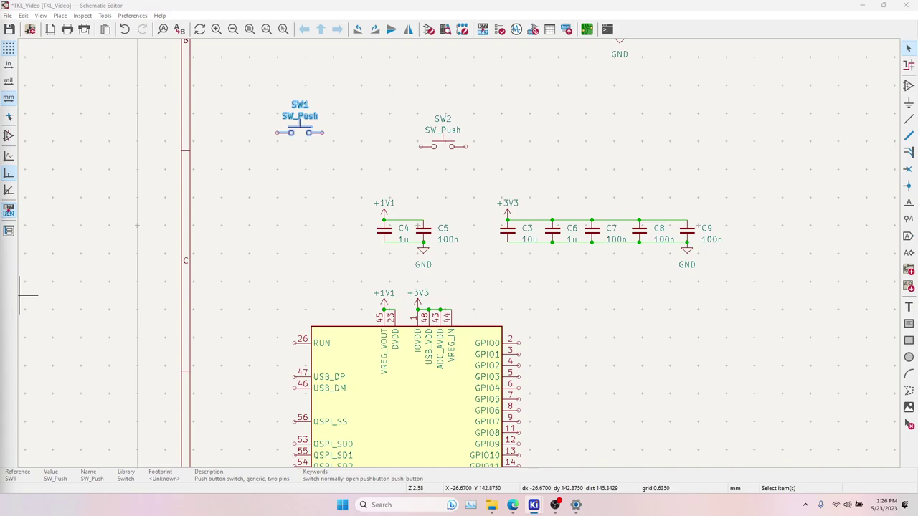
Add a global label named RESET, rotated to face the RP2040's RUN pin.
click(908, 236)
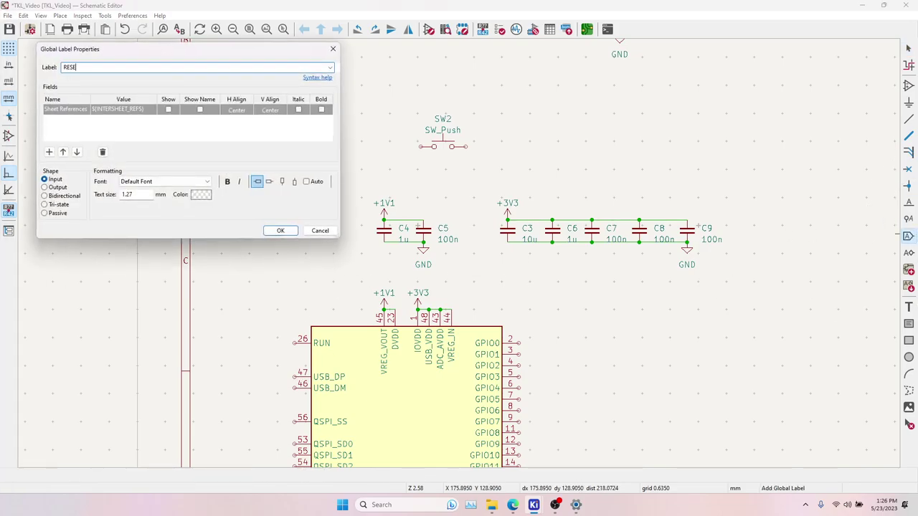
click(280, 231)
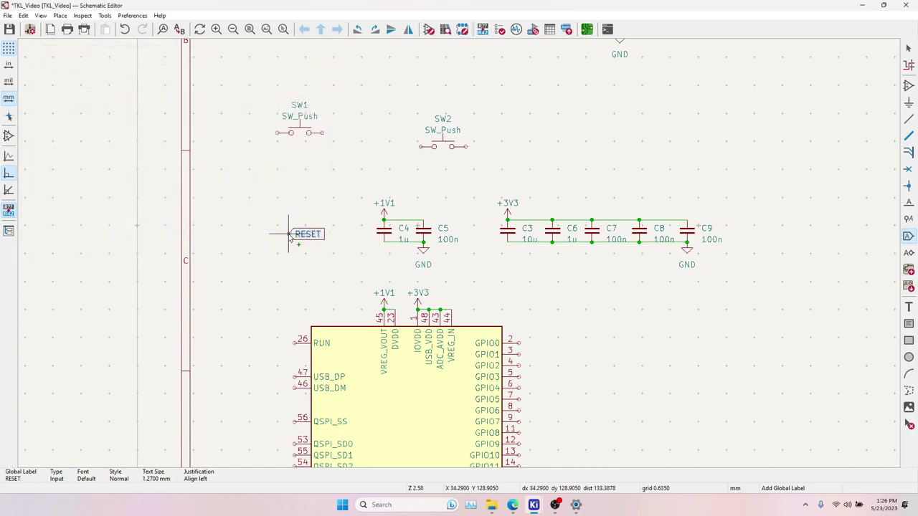
key(r)
key(r)
click(294, 344)
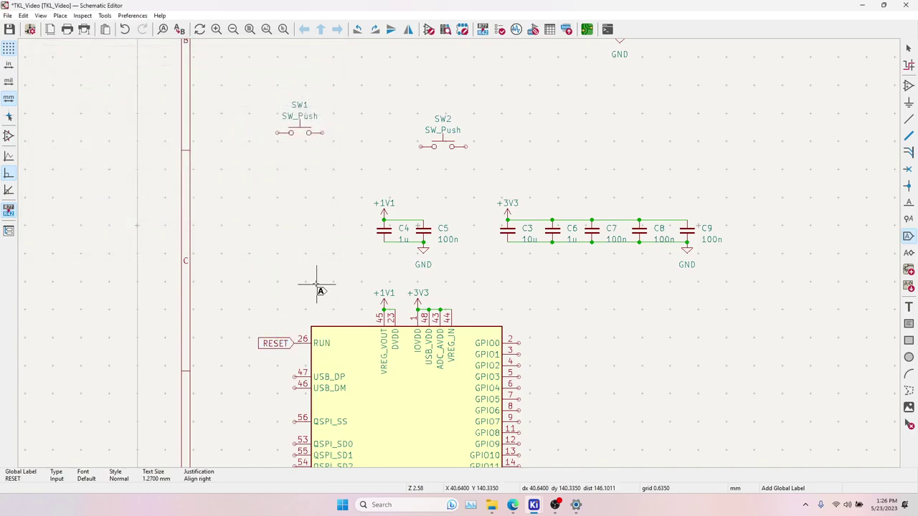
click(316, 284)
click(322, 231)
key(Escape)
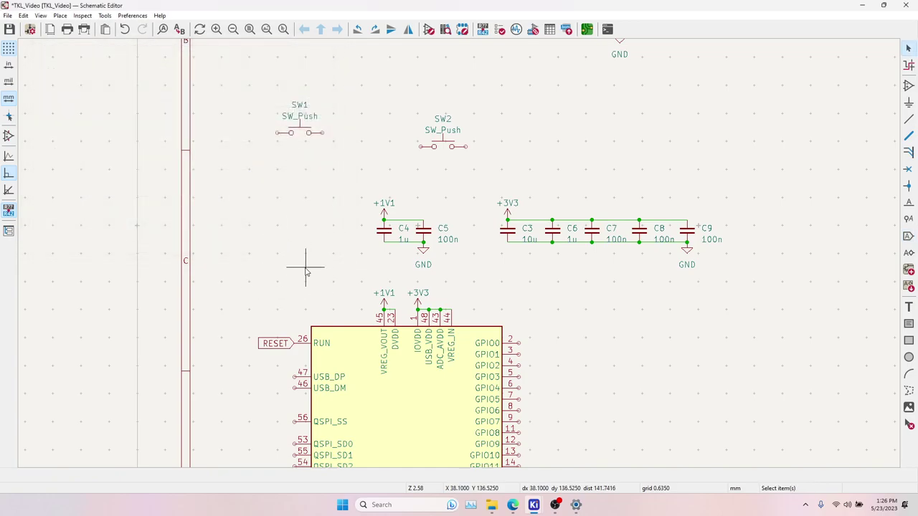
Place a rotated copy of the RESET label on SW1's right pin and pull it outward on a wire.
click(276, 343)
key(ctrl+d)
key(r)
key(r)
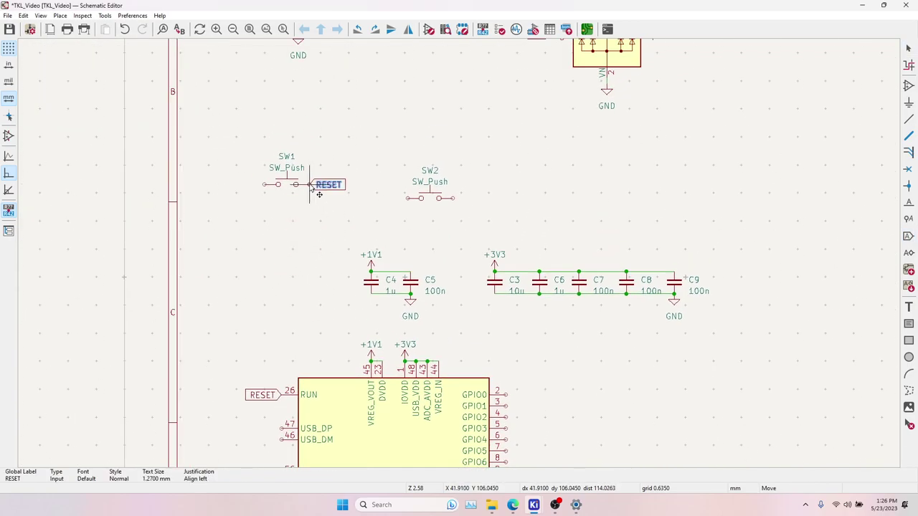
click(320, 194)
drag(335, 195, 359, 195)
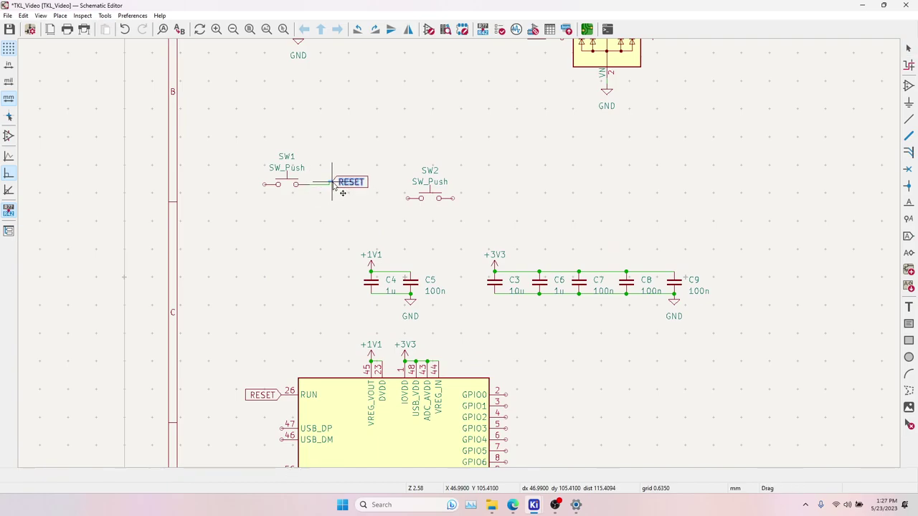
click(385, 223)
Copy the 5.1k resistor R1, turn it vertical and connect it to the wire between SW1 and RESET.
scroll(365, 246, up, 5)
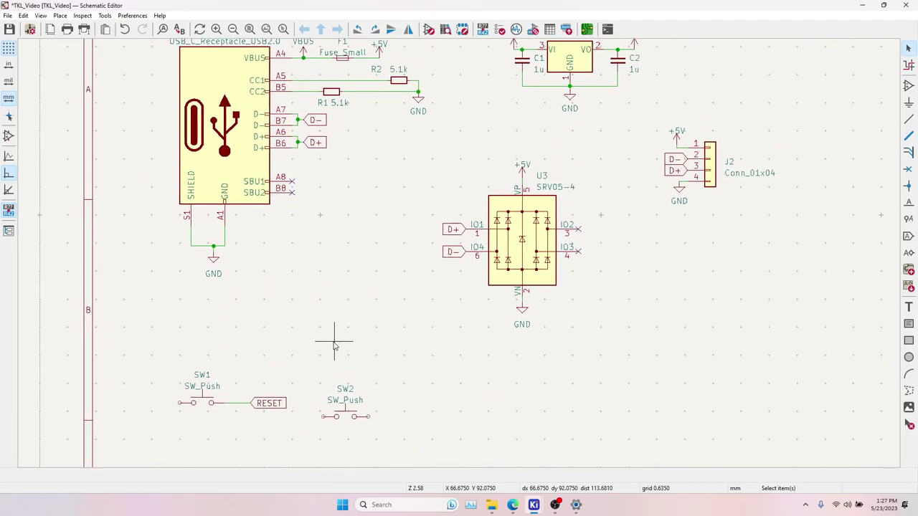
click(334, 96)
key(ctrl+d)
key(r)
click(237, 392)
drag(239, 391, 237, 380)
click(236, 382)
Place a copy of the +3V3 symbol on the top of R3, spaced slightly above it by a wire.
scroll(318, 215, down, 3)
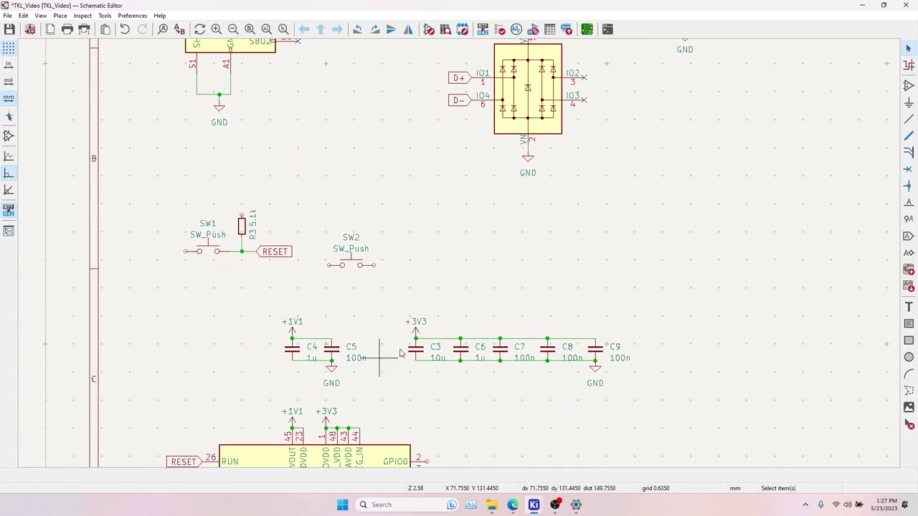
click(418, 332)
key(ctrl+d)
click(244, 211)
click(243, 210)
drag(242, 211, 242, 202)
key(Escape)
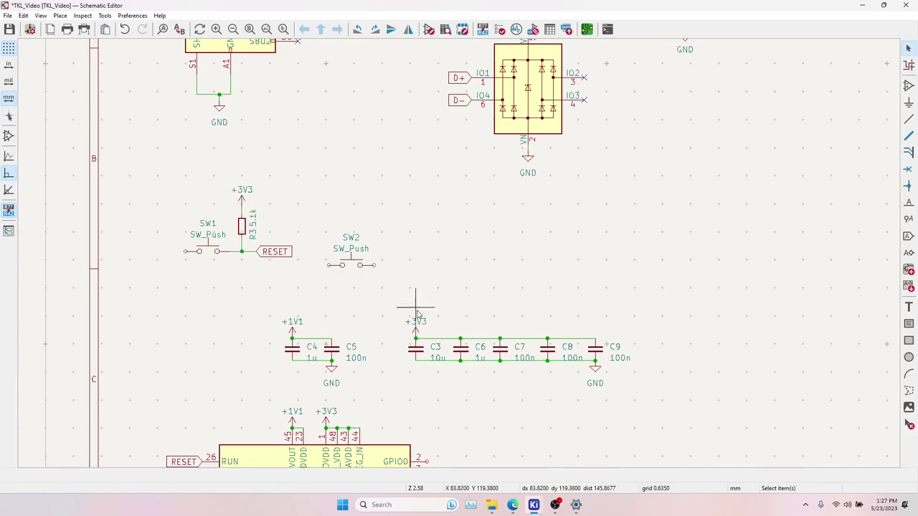
Place a copy of the GND symbol beside SW1 and wire it to the switch's left pin.
click(597, 369)
key(ctrl+d)
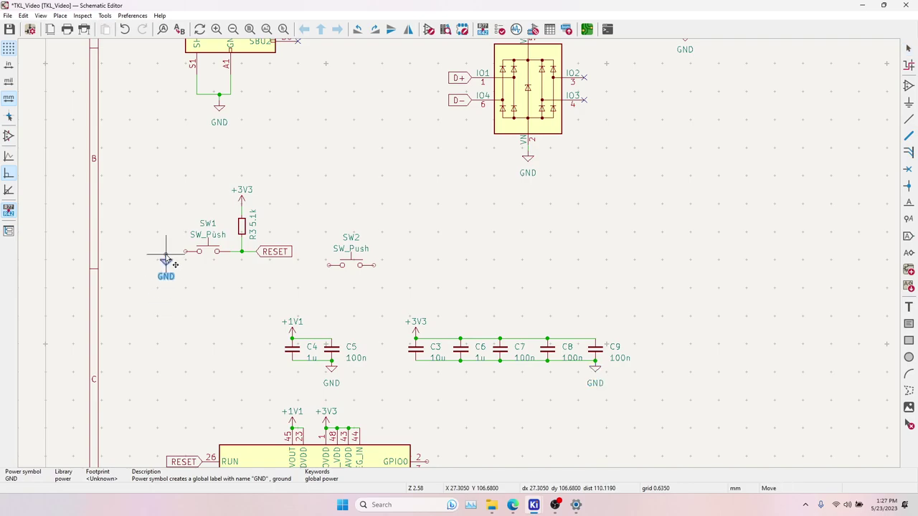
click(166, 252)
key(w)
click(186, 252)
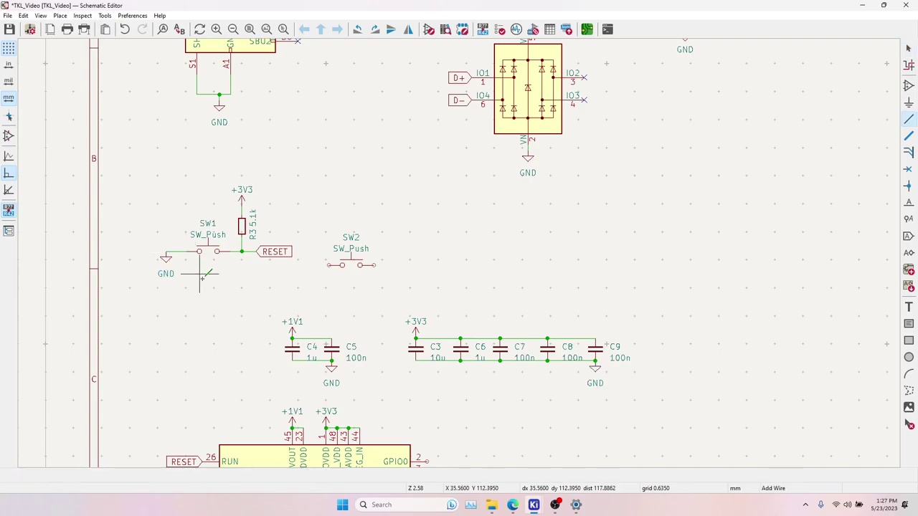
Place a copy of U3's D+ and D- labels beside the RP2040's USB_DP and USB_DM pins, leaving room for series resistors.
key(Escape)
middle_drag(253, 319, 252, 221)
scroll(266, 263, down, 4)
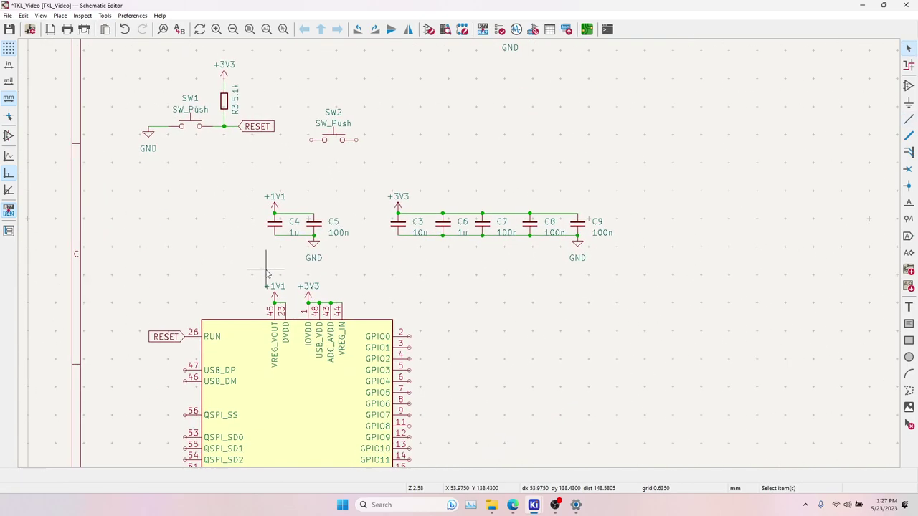
scroll(263, 258, up, 3)
scroll(264, 275, up, 7)
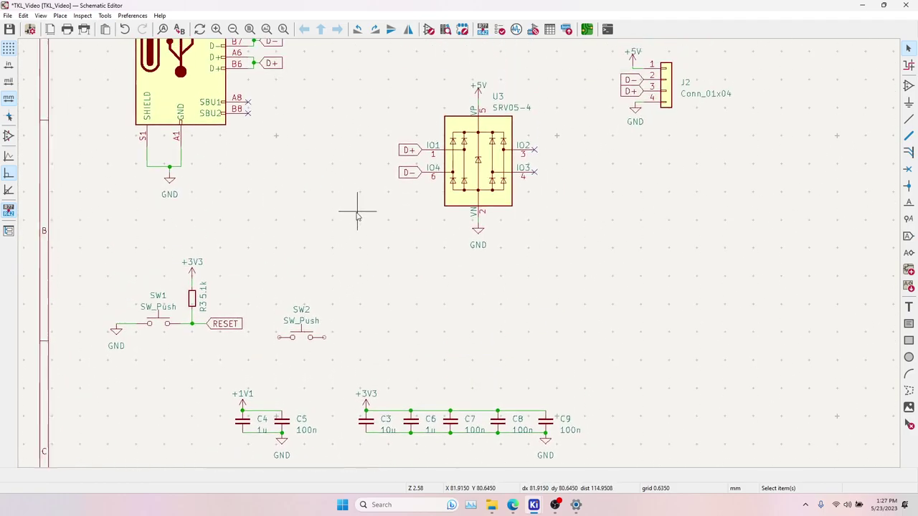
drag(385, 159, 428, 218)
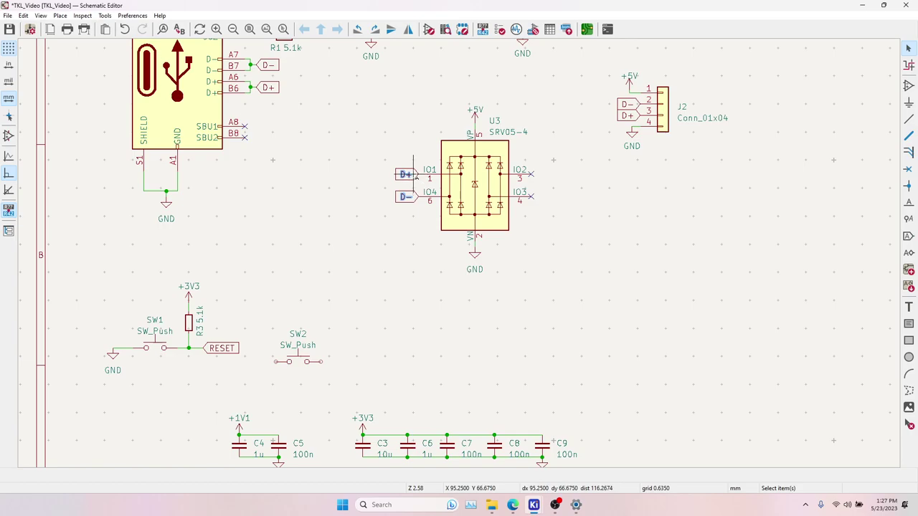
key(m)
scroll(383, 191, down, 10)
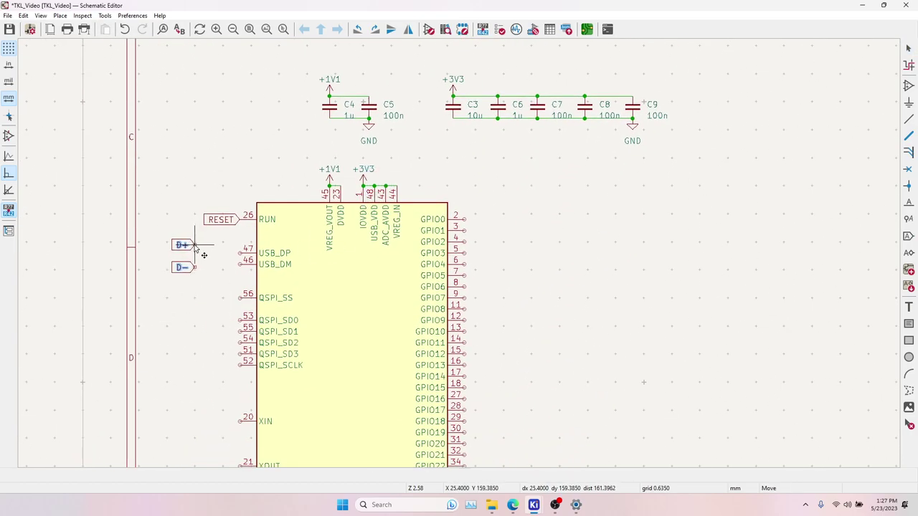
click(198, 254)
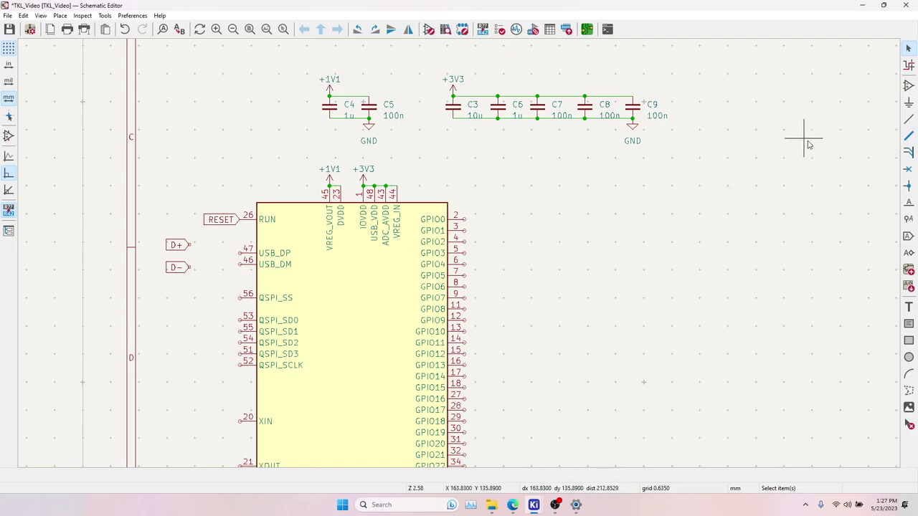
Add an R_Small resistor with value 27, rotated horizontal, between the D+ label and the RP2040's USB_DP pin.
text(a)
text(r)
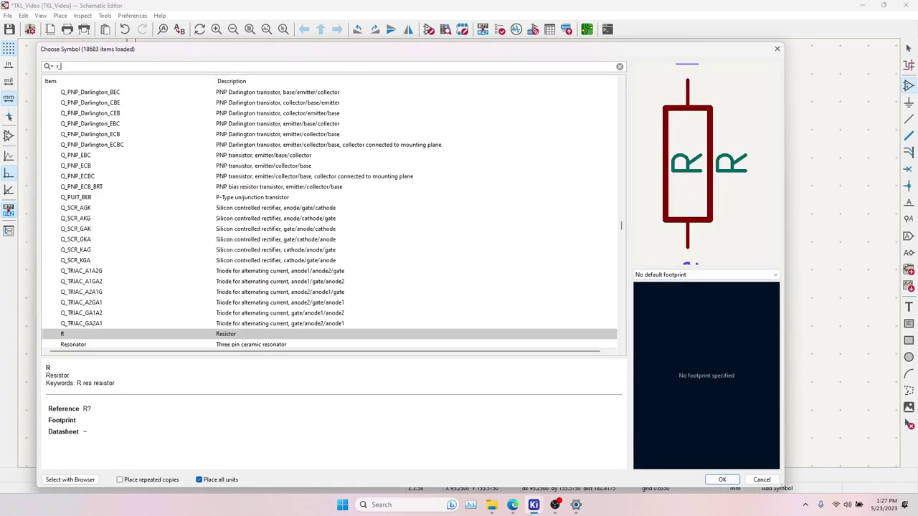
text(_small)
key(Return)
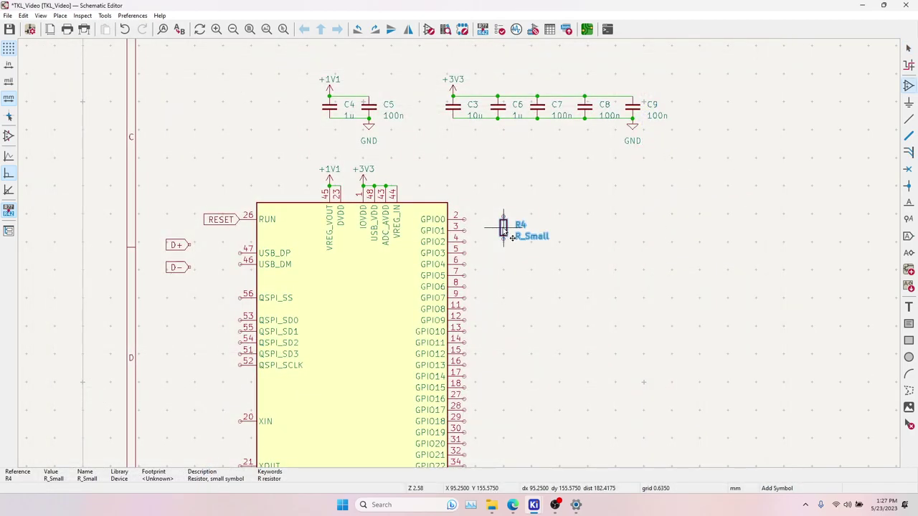
key(r)
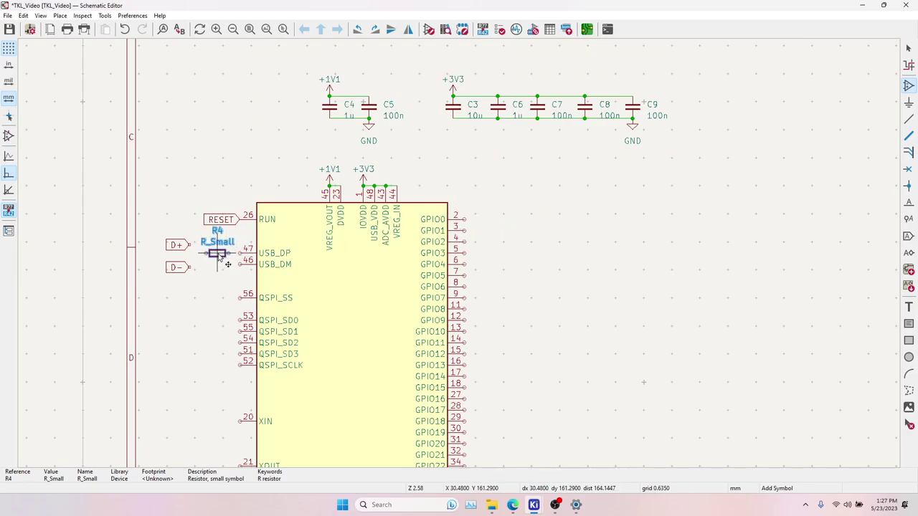
key(e)
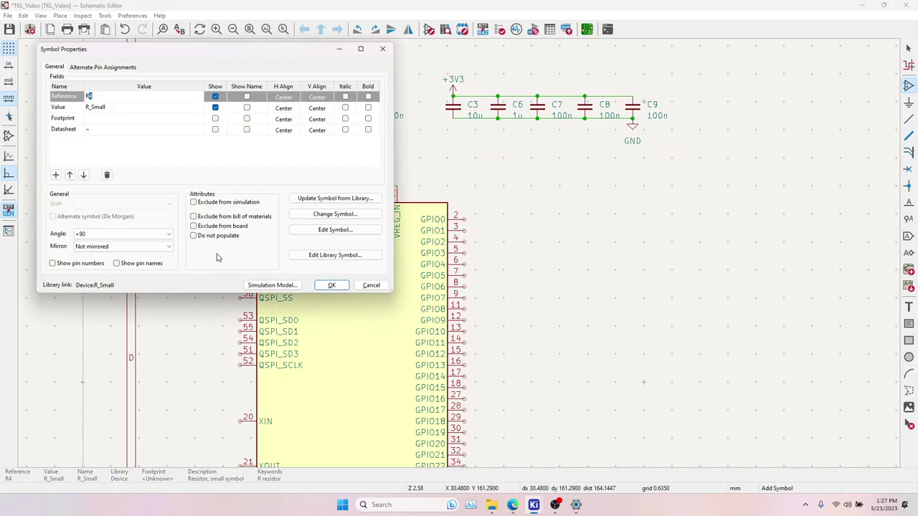
click(111, 107)
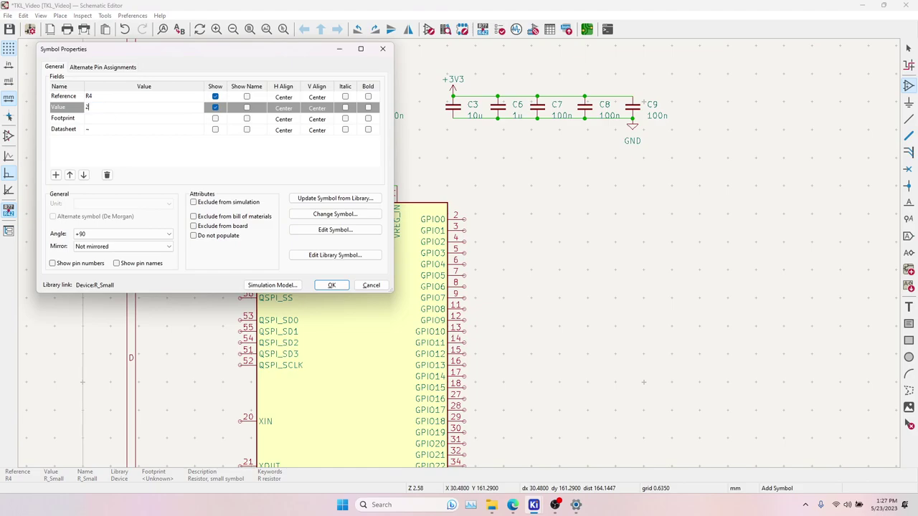
text(27)
key(Return)
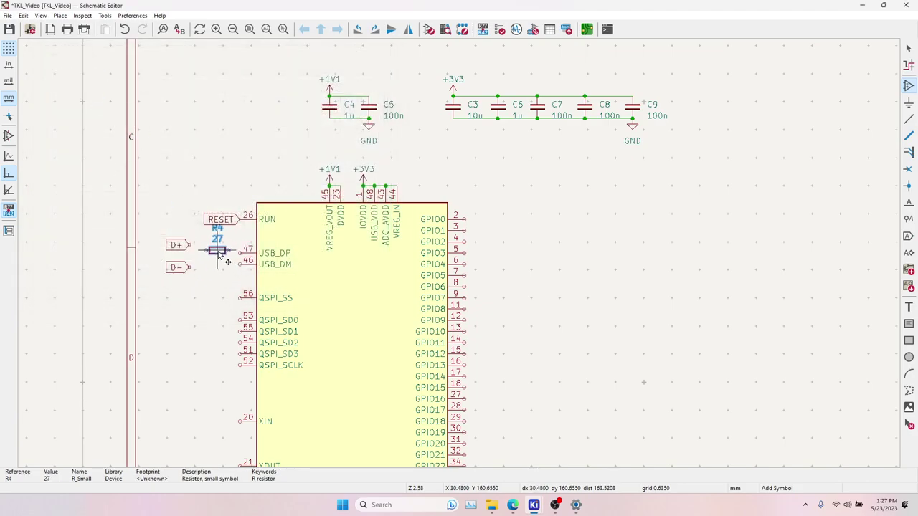
click(213, 254)
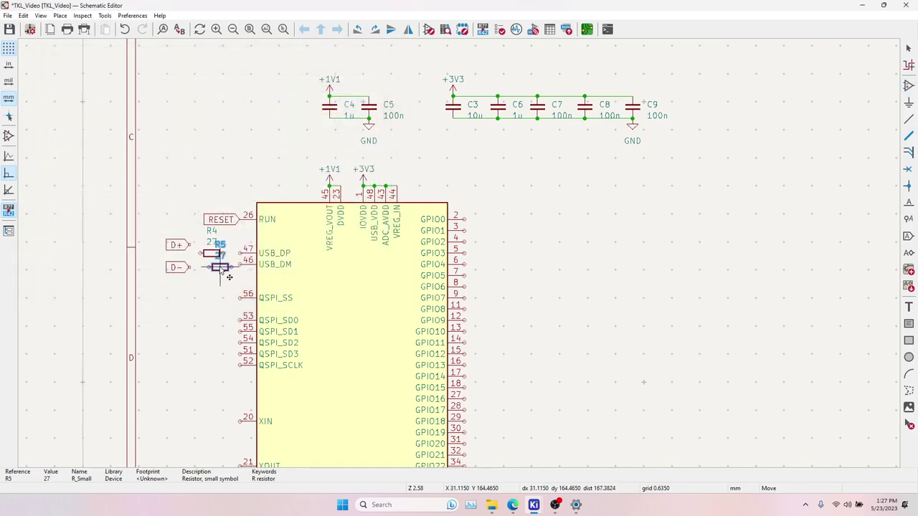
Place a copy of the 27 resistor beside the USB_DM pin and move its reference and value text below it.
click(226, 273)
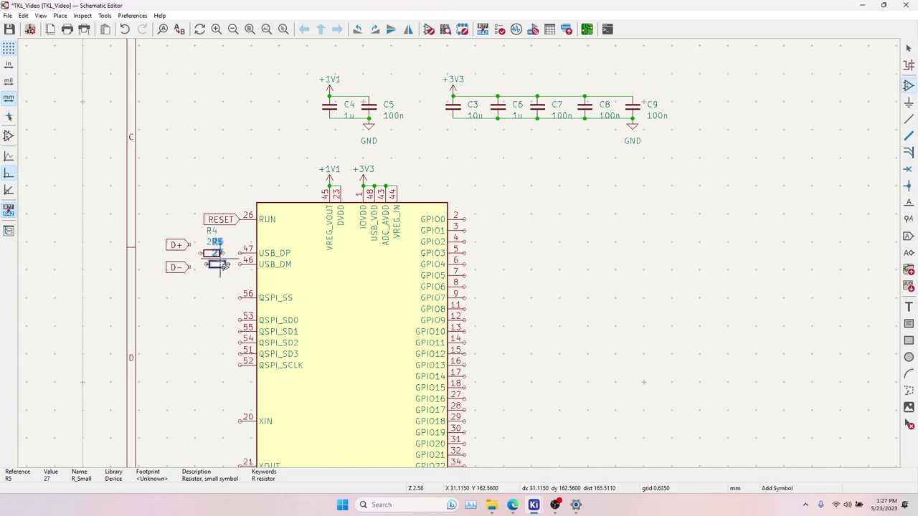
click(226, 257)
key(Escape)
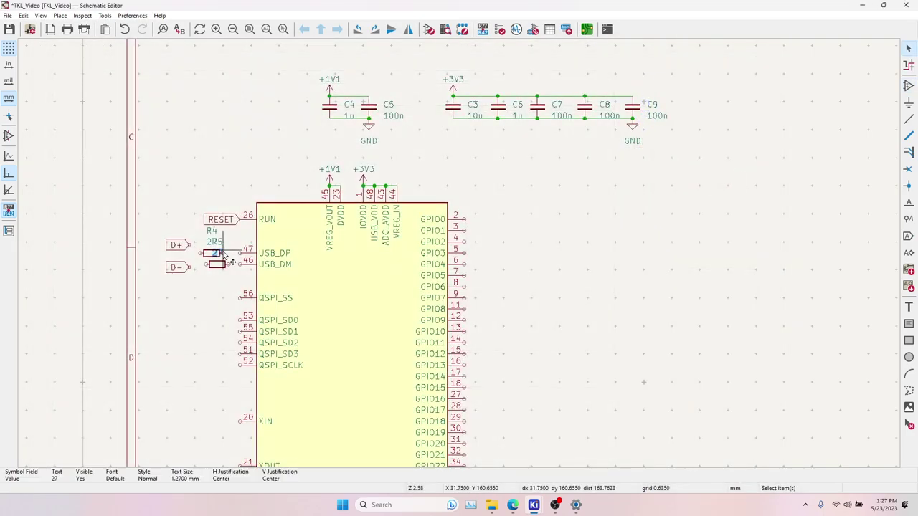
drag(231, 253, 233, 285)
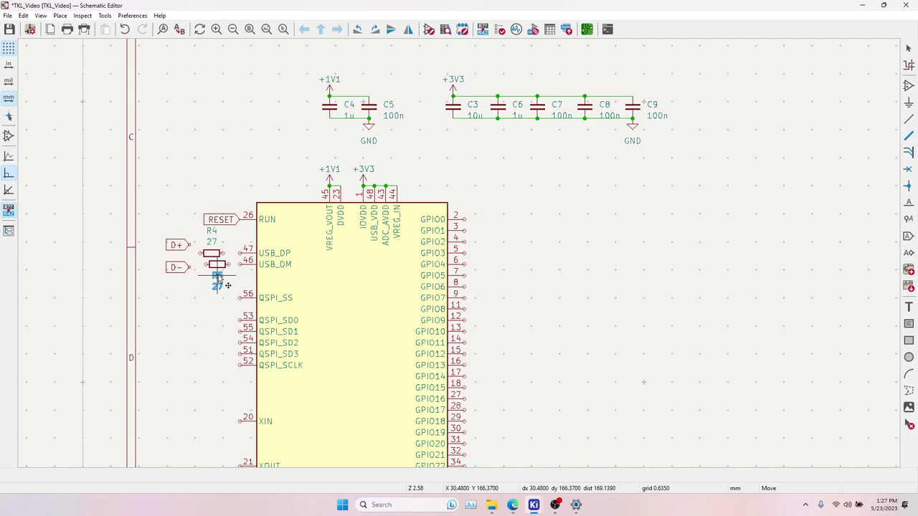
Wire the D+ and D- labels through R4 and R5 to the USB_DP and USB_DM pins.
click(910, 120)
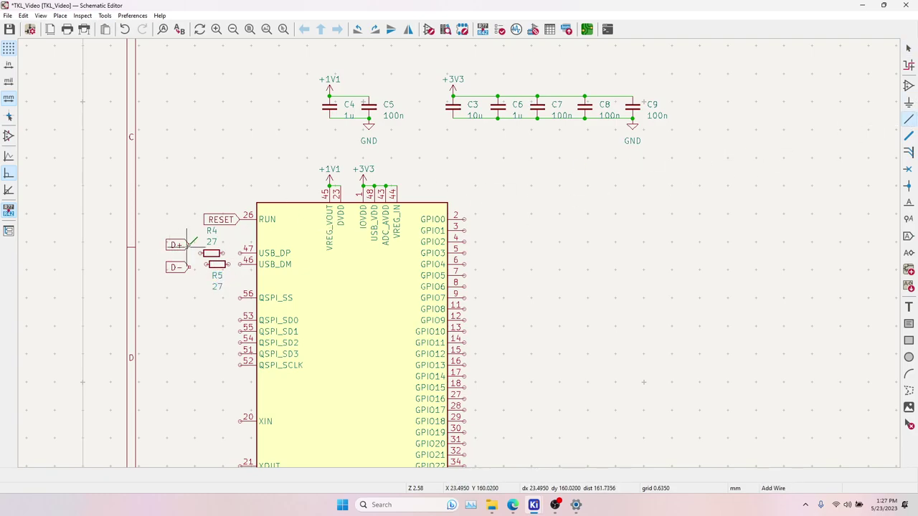
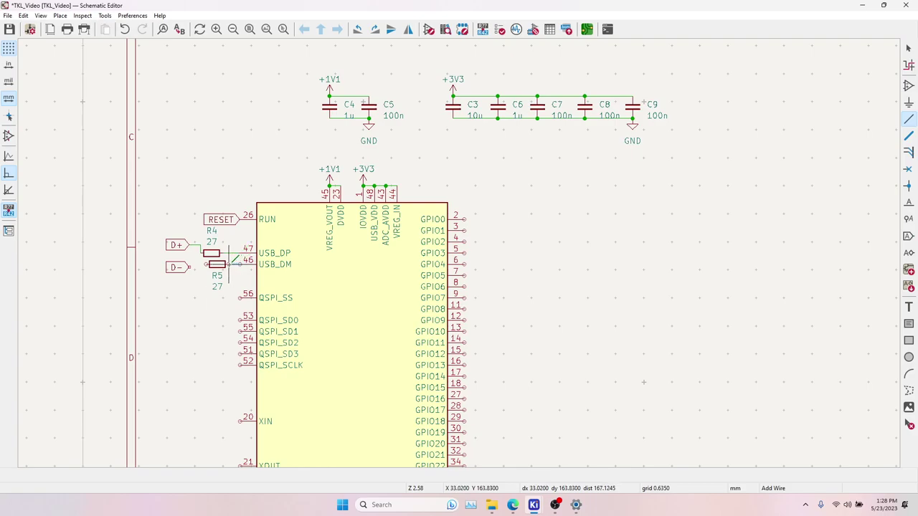
key(Escape)
key(Escape)
Shift the D- and D+ labels with their wires attached so each lines up with its series resistor.
click(176, 268)
key(g)
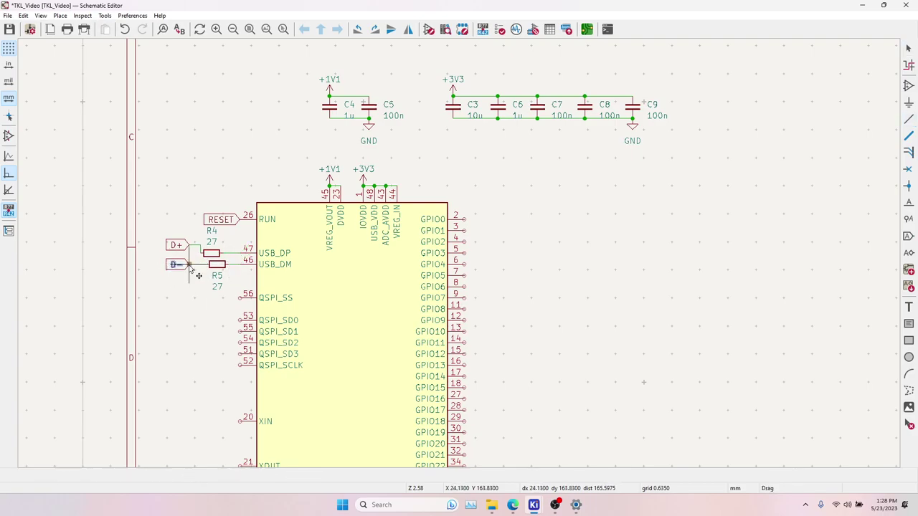
click(189, 264)
click(180, 245)
key(g)
click(189, 253)
key(Escape)
Wire the RP2040's TESTEN pin around the chip's lower corner to its GND pin.
middle_drag(557, 262, 511, 224)
middle_drag(349, 326, 364, 209)
scroll(364, 210, up, 1)
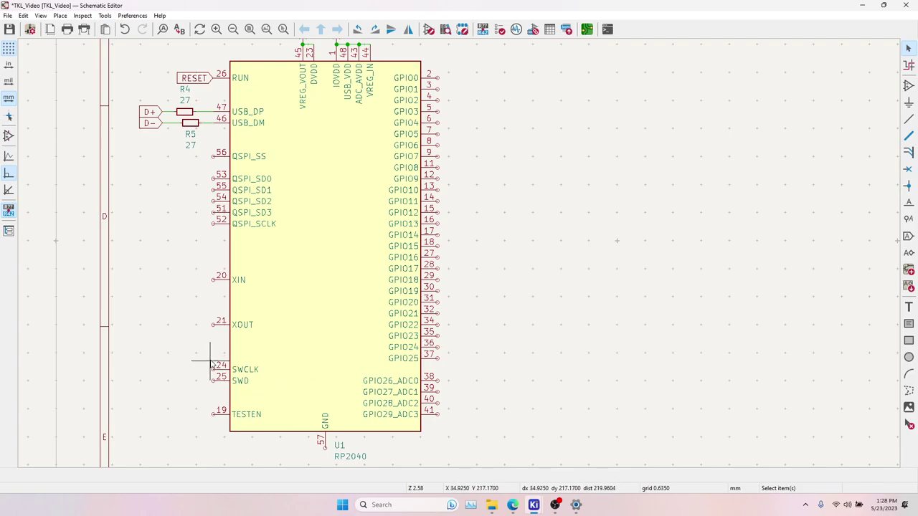
scroll(252, 418, down, 2)
click(908, 119)
click(212, 390)
click(324, 422)
key(Escape)
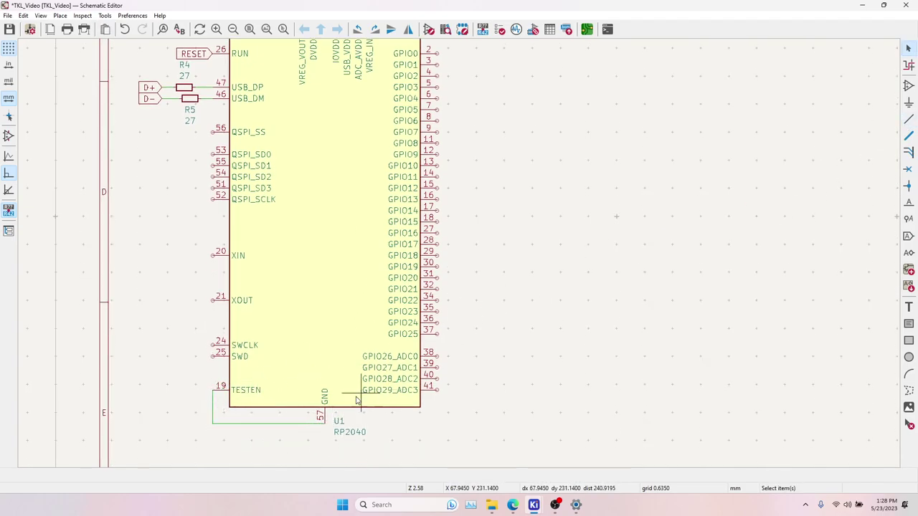
Place a copy of C5's GND symbol on the RP2040's GND pin 57.
scroll(479, 348, up, 15)
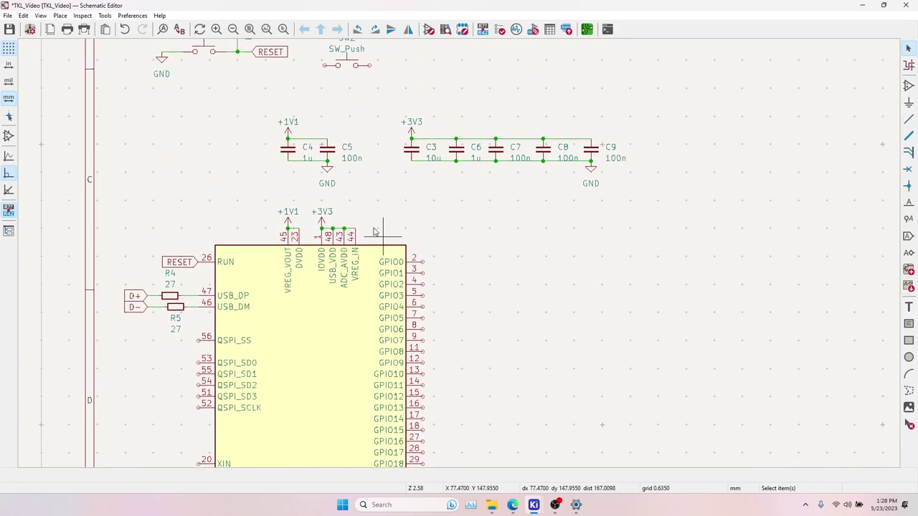
click(328, 169)
key(m)
scroll(431, 258, down, 18)
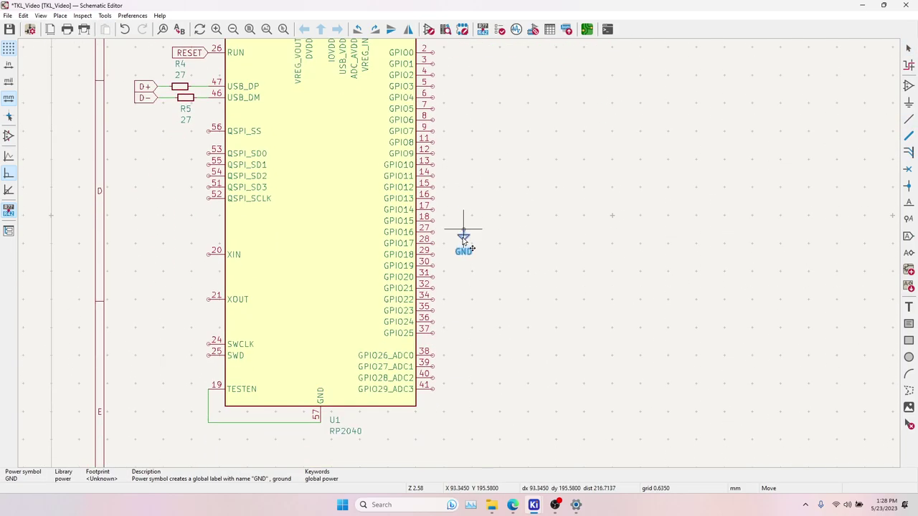
click(326, 381)
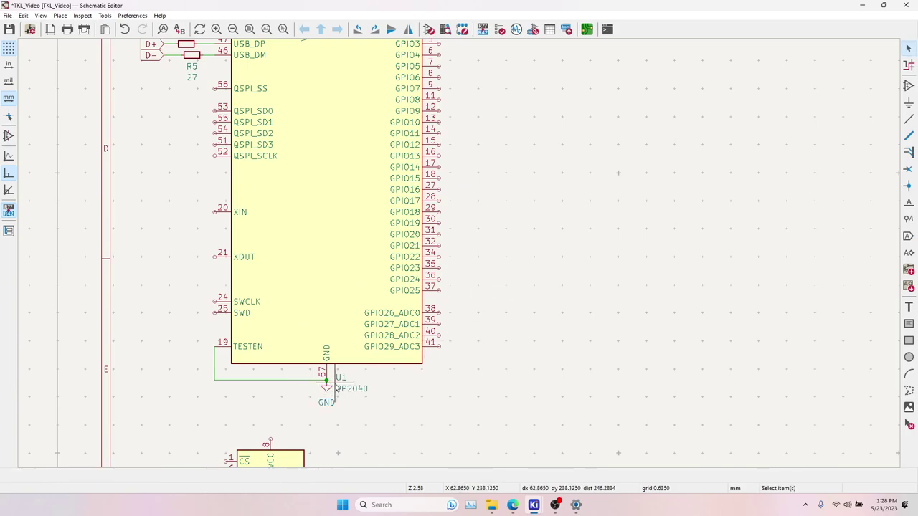
Add a global label named SWD to the RP2040's SWD pin.
scroll(524, 291, down, 1)
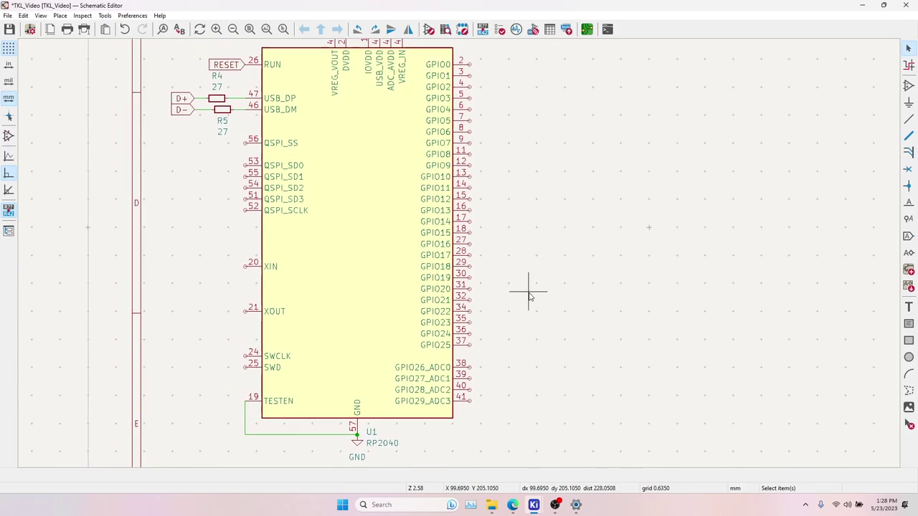
scroll(430, 269, down, 2)
scroll(459, 254, up, 3)
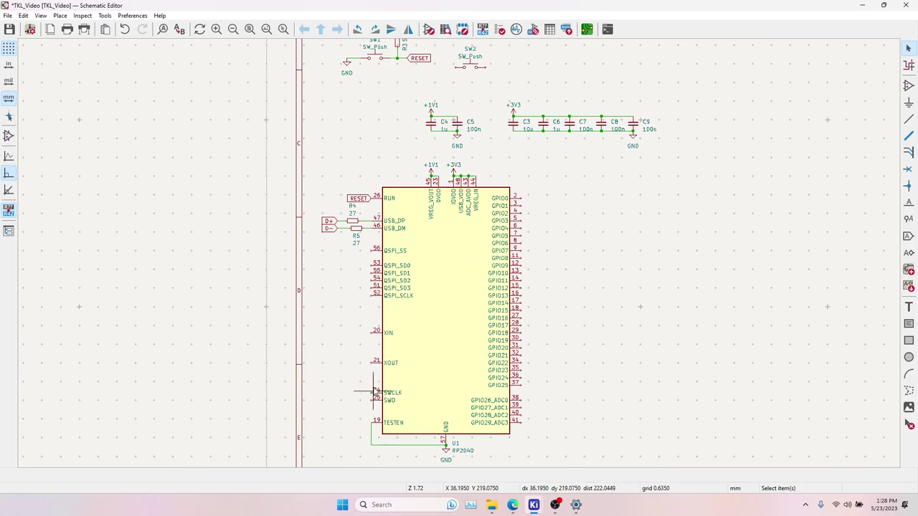
click(908, 239)
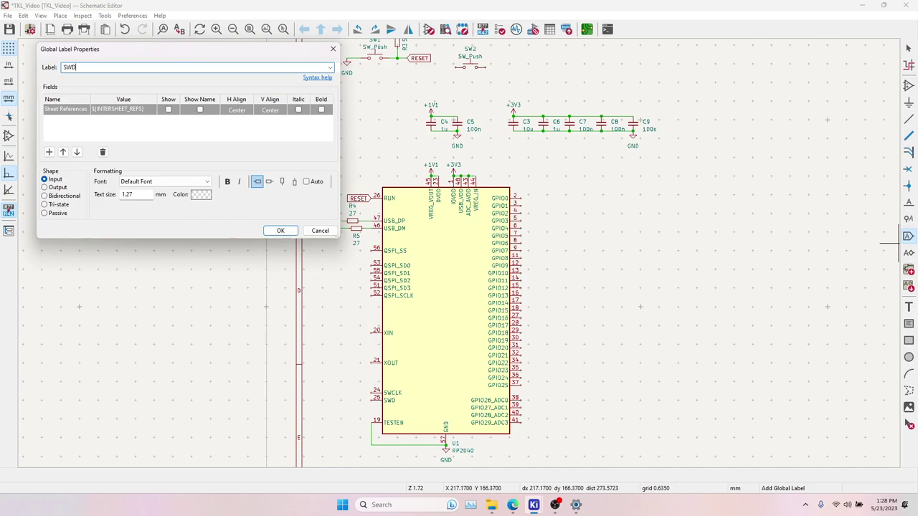
text(SWD)
key(Return)
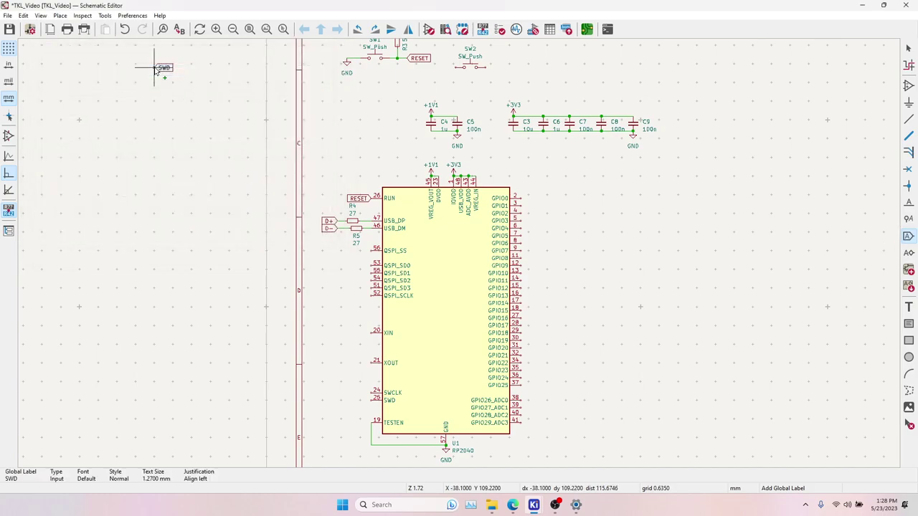
click(372, 403)
Add a global label named SWC to the RP2040's SWCLK pin.
click(359, 378)
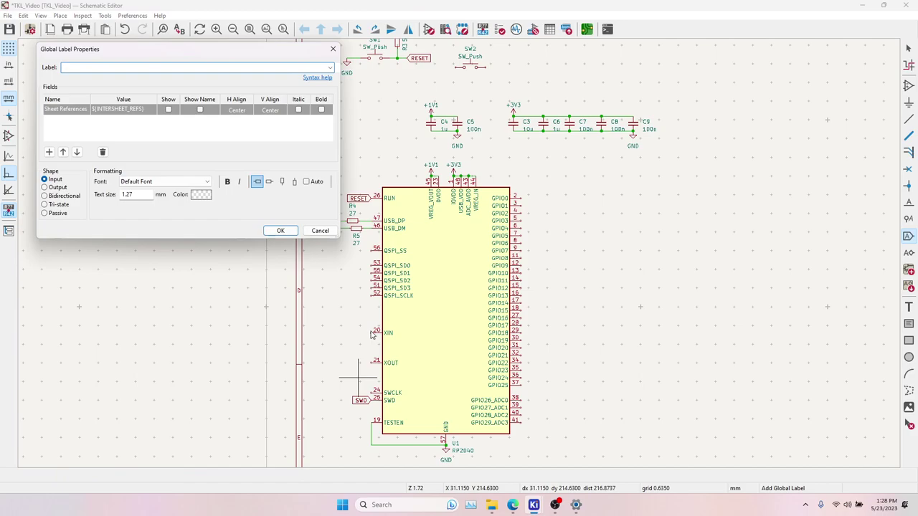
text(SWC)
key(Return)
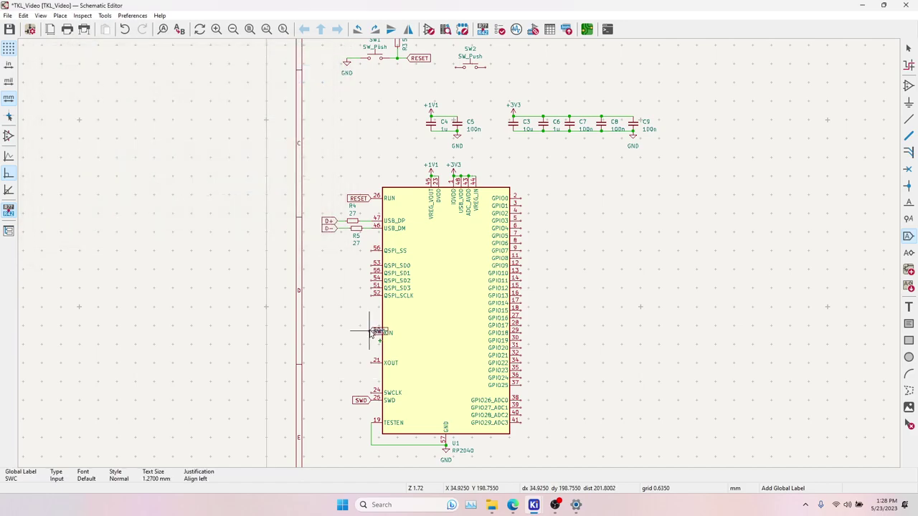
click(373, 395)
Add a generic Conn_01x05 connector above the RP2040, beside capacitor C4.
key(a)
click(337, 367)
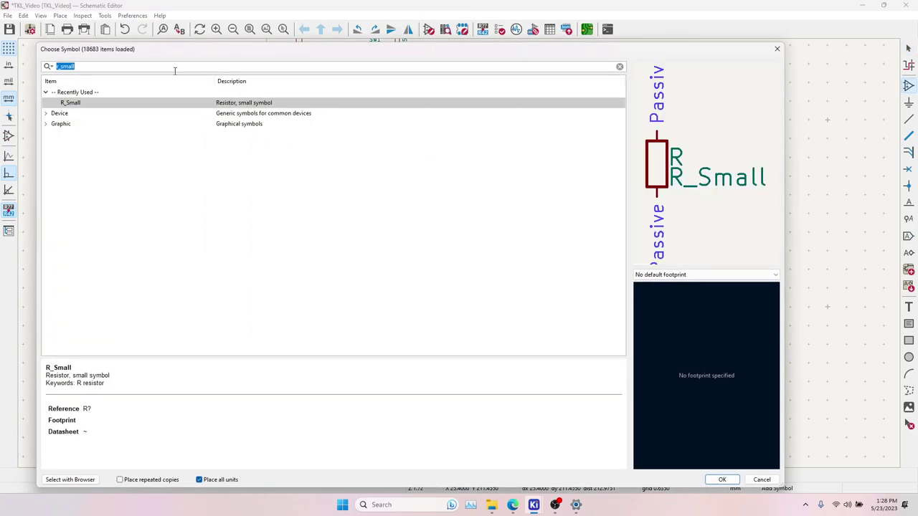
text(conn_01x05)
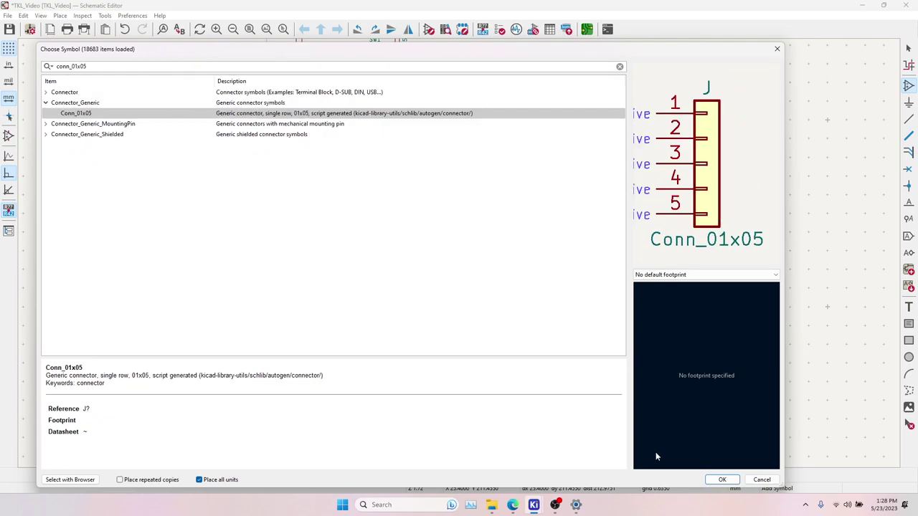
click(708, 483)
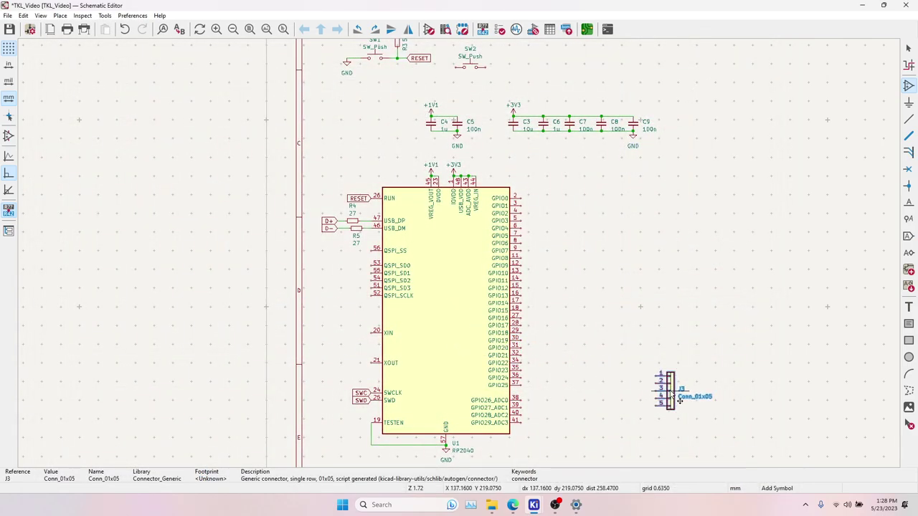
middle_drag(675, 419, 621, 313)
scroll(517, 330, up, 4)
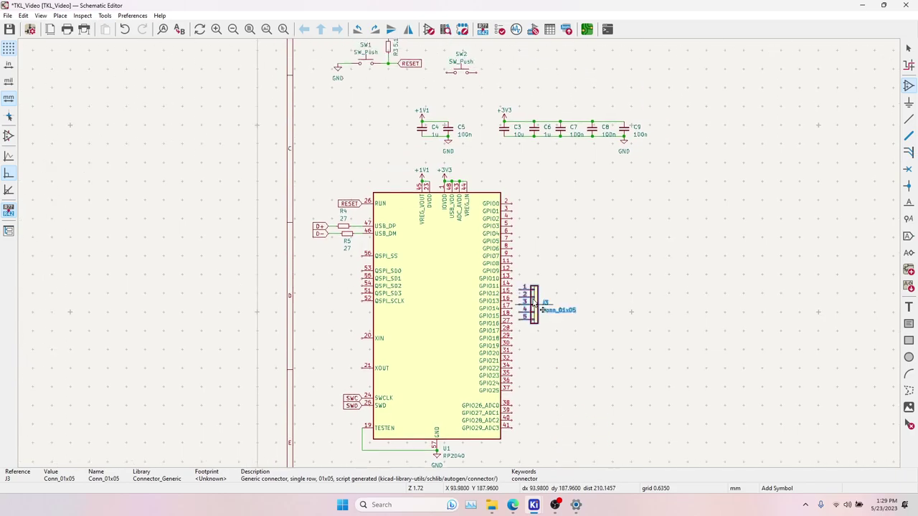
click(386, 154)
Place copies of the RP2040's SWC and SWD global labels on pins 4 and 5 of connector J3.
scroll(386, 165, down, 3)
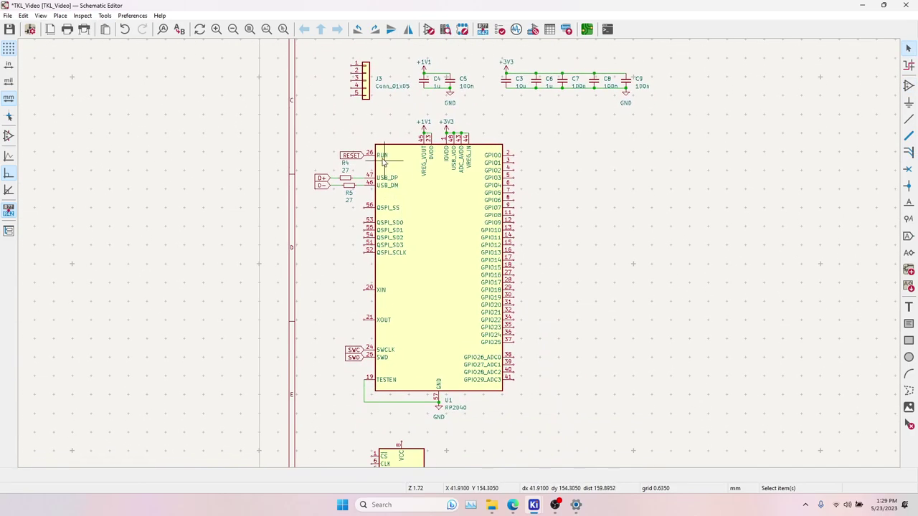
click(355, 349)
shift+click(357, 358)
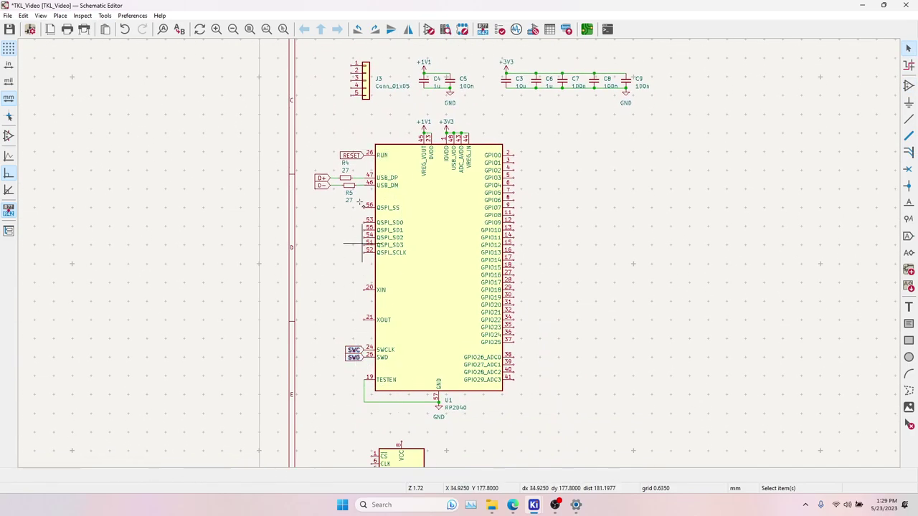
key(ctrl+d)
scroll(363, 122, up, 3)
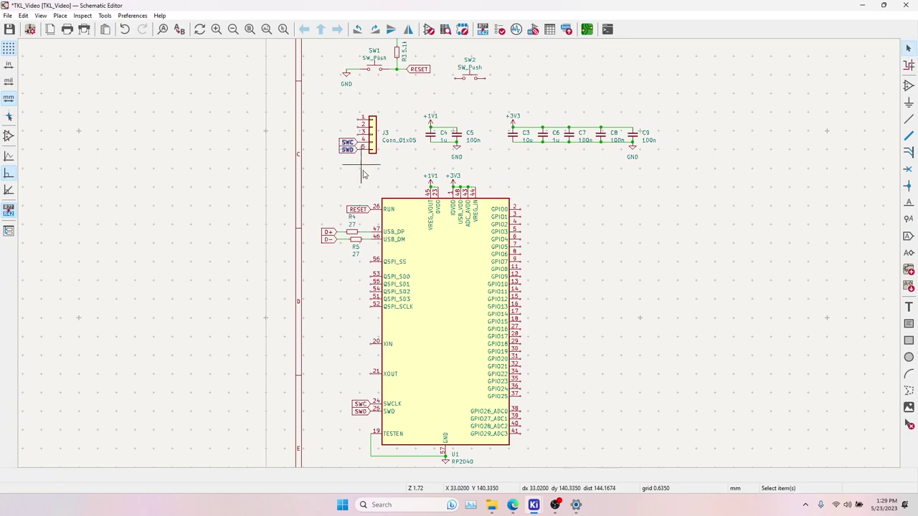
click(362, 172)
Place a copy of the RP2040's RESET global label on pin 1 of connector J3.
click(365, 210)
key(ctrl+d)
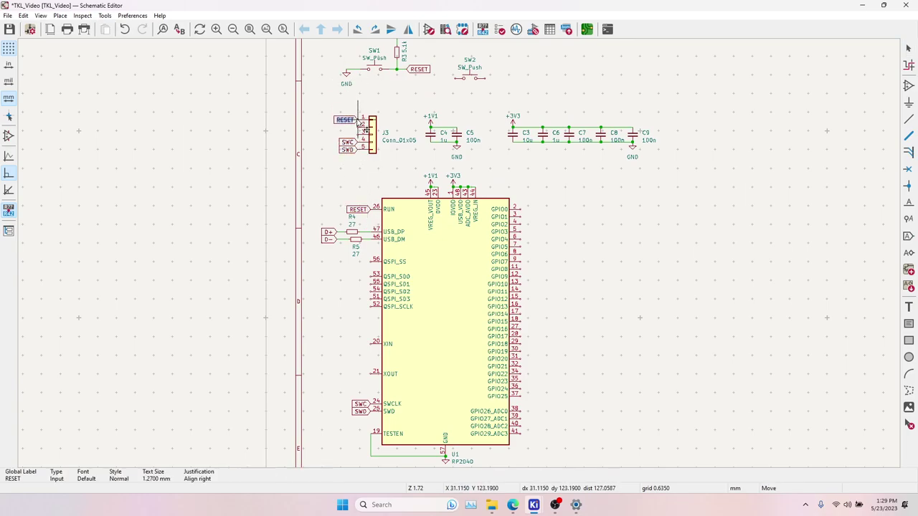
click(363, 118)
Place a copy of the RP2040's +3V3 power symbol, rotated to point left, beside J3's pin 2.
click(453, 185)
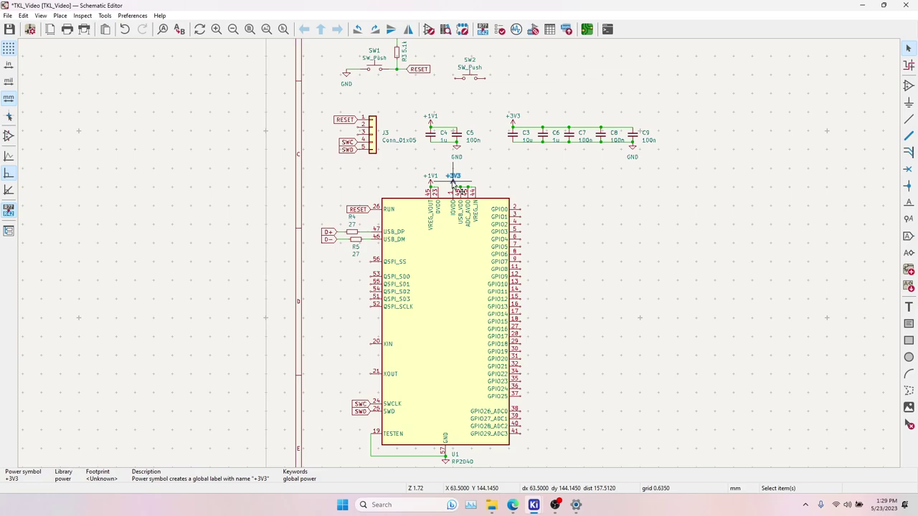
key(ctrl+d)
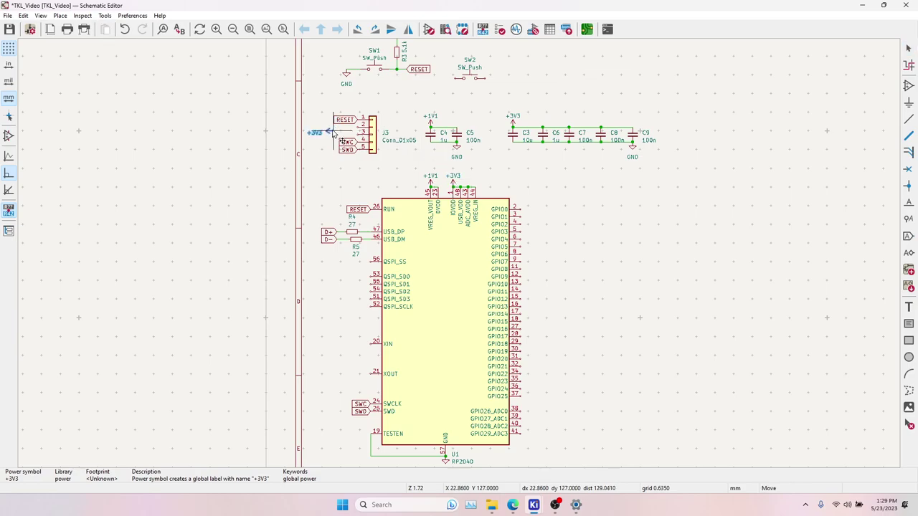
click(332, 129)
Place a copy of the RP2040's GND symbol, rotated to point left, directly below J3's +3V3 symbol.
scroll(452, 434, down, 2)
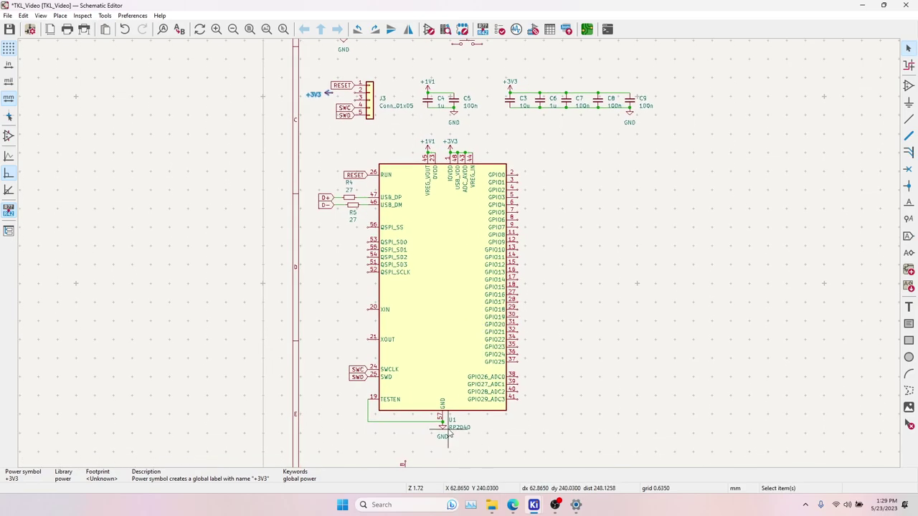
click(444, 430)
key(ctrl+d)
middle_drag(342, 109, 348, 163)
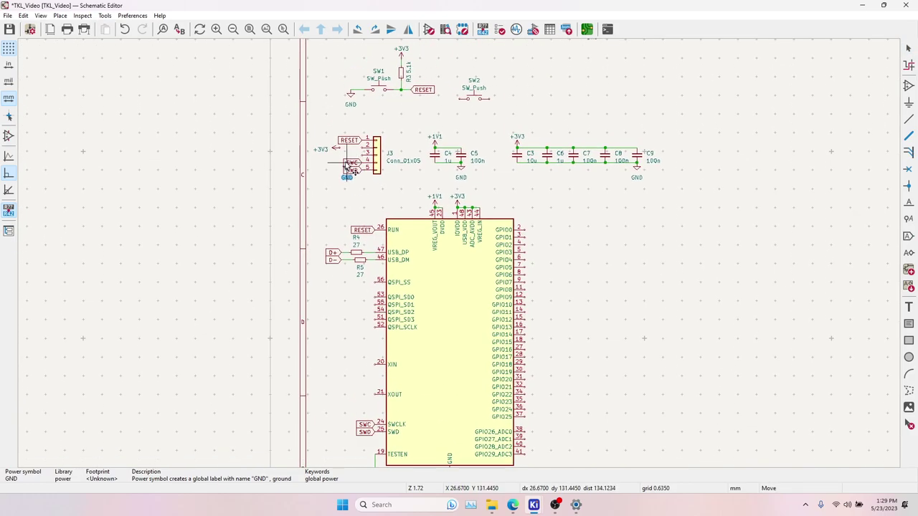
scroll(340, 149, up, 3)
key(r)
key(r)
key(r)
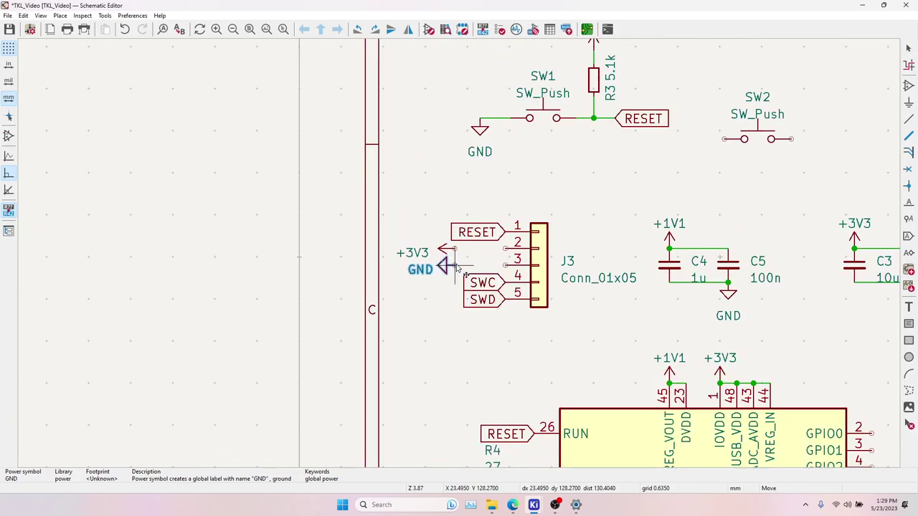
click(455, 266)
Wire the +3V3 symbol to J3's pin 2 and the GND symbol to pin 3.
click(908, 119)
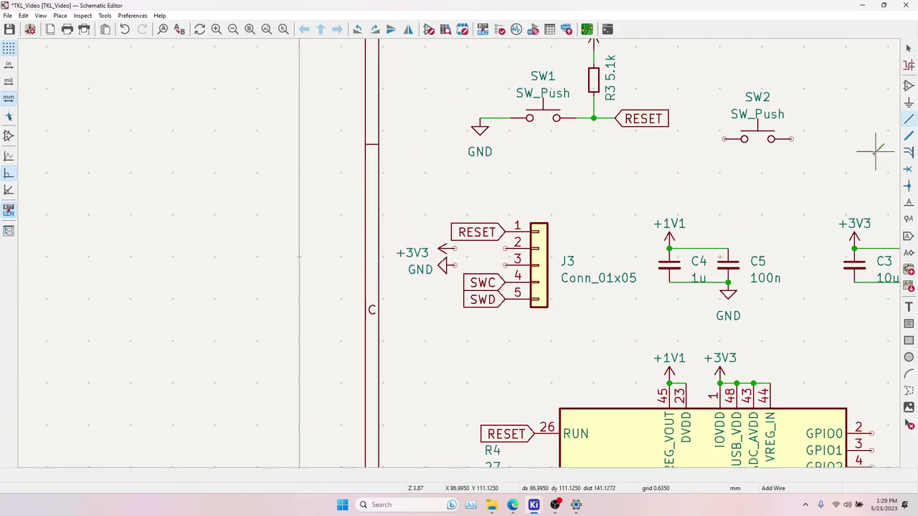
click(454, 249)
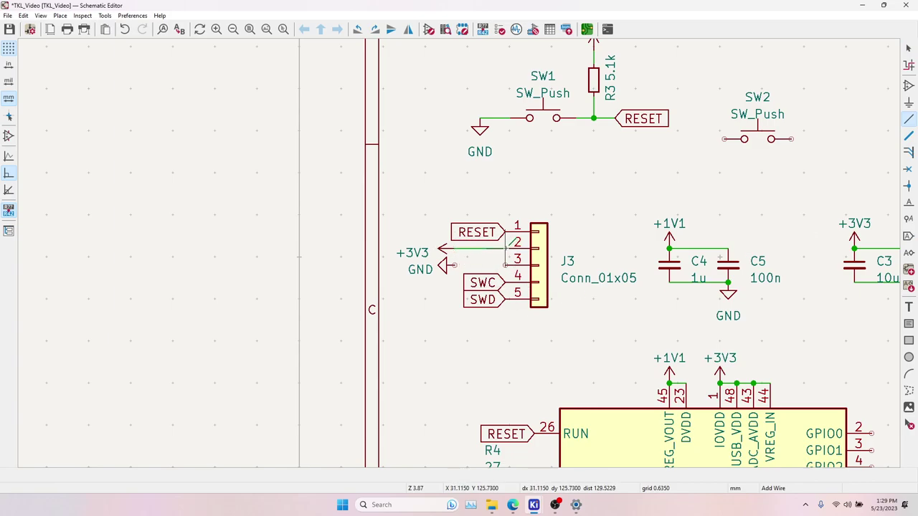
click(505, 266)
key(Escape)
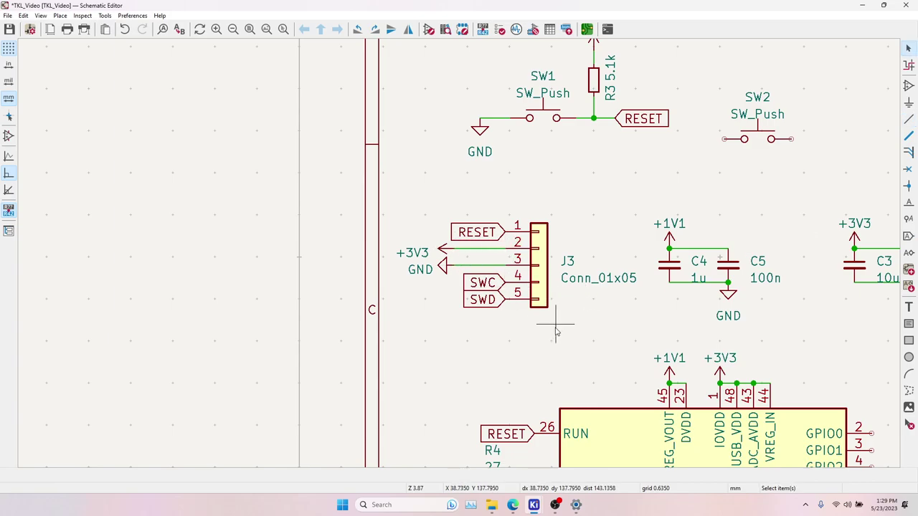
Review the J3 debug connector circuit and the RP2040's unconnected QSPI and crystal pins.
middle_drag(555, 324, 357, 315)
scroll(356, 316, down, 1)
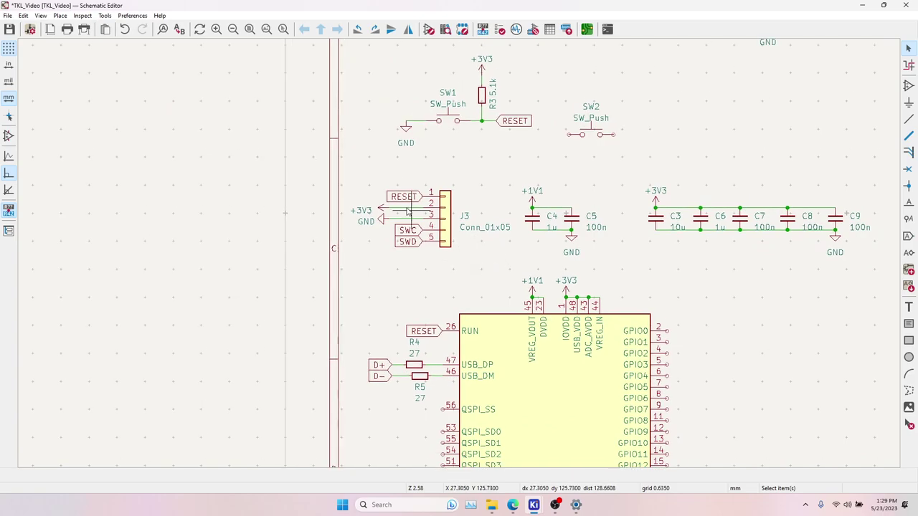
drag(341, 176, 520, 263)
key(Escape)
middle_drag(478, 279, 435, 249)
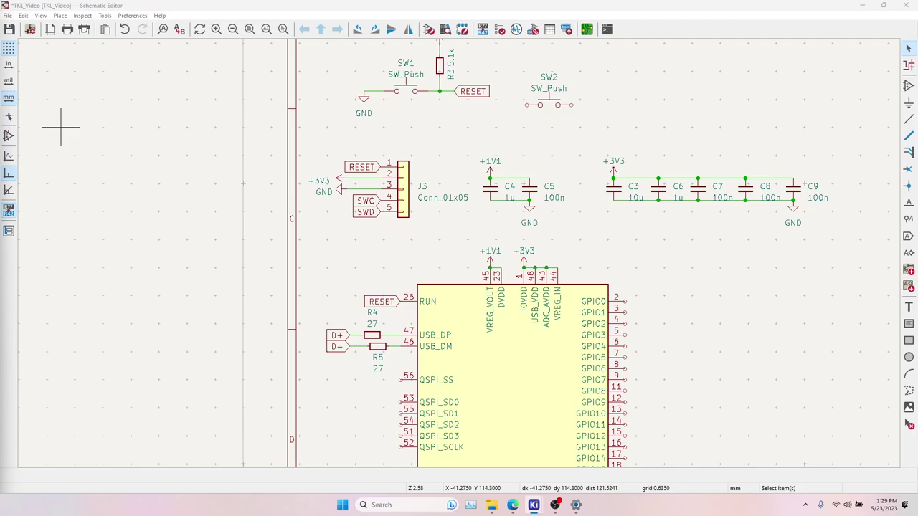
drag(302, 143, 465, 237)
click(356, 126)
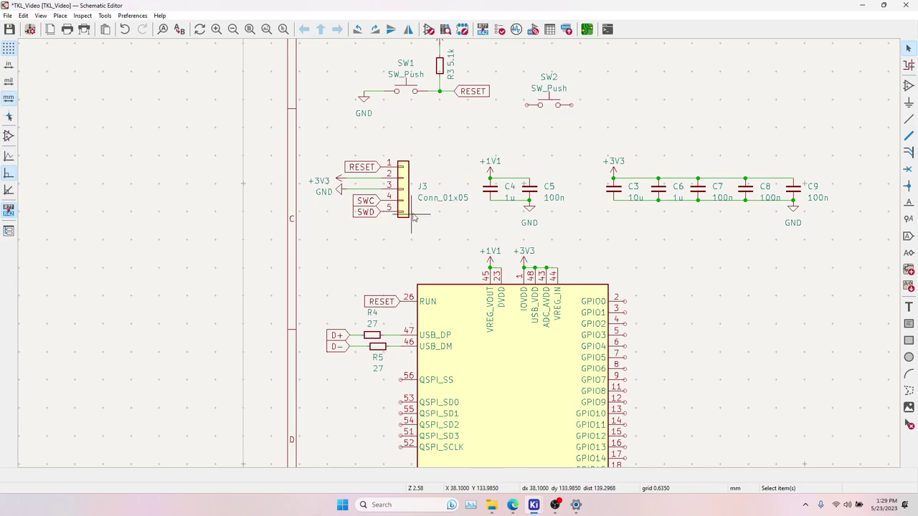
scroll(413, 216, down, 1)
middle_drag(557, 277, 483, 207)
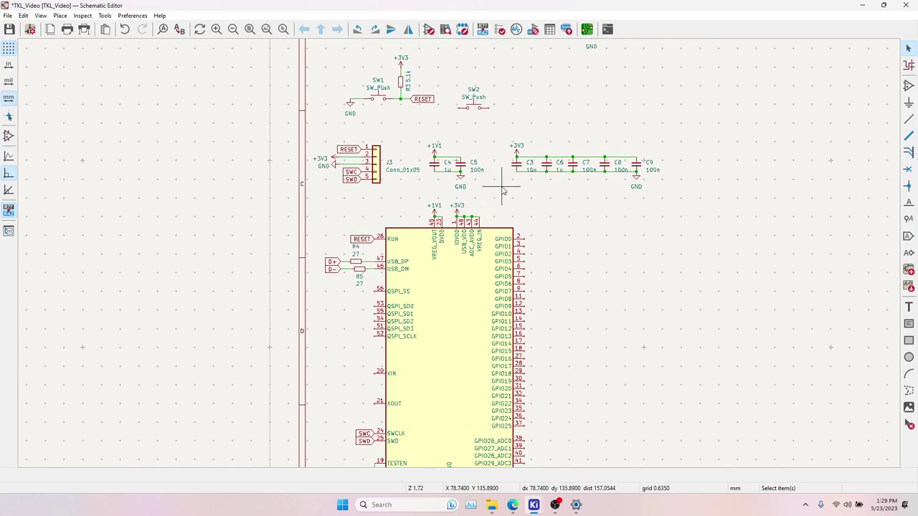
middle_drag(536, 249, 476, 96)
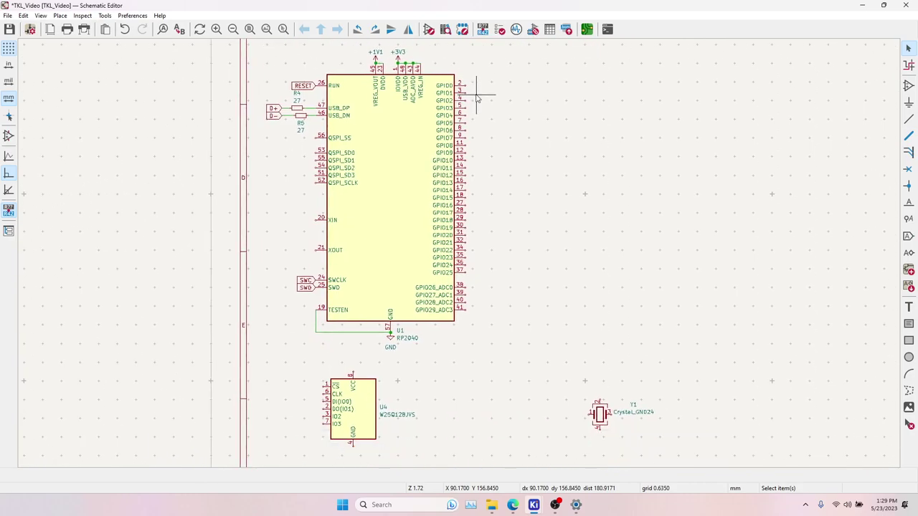
shift+scroll(445, 129, up, 1)
drag(307, 142, 380, 213)
drag(298, 221, 373, 281)
shift+scroll(431, 309, down, 1)
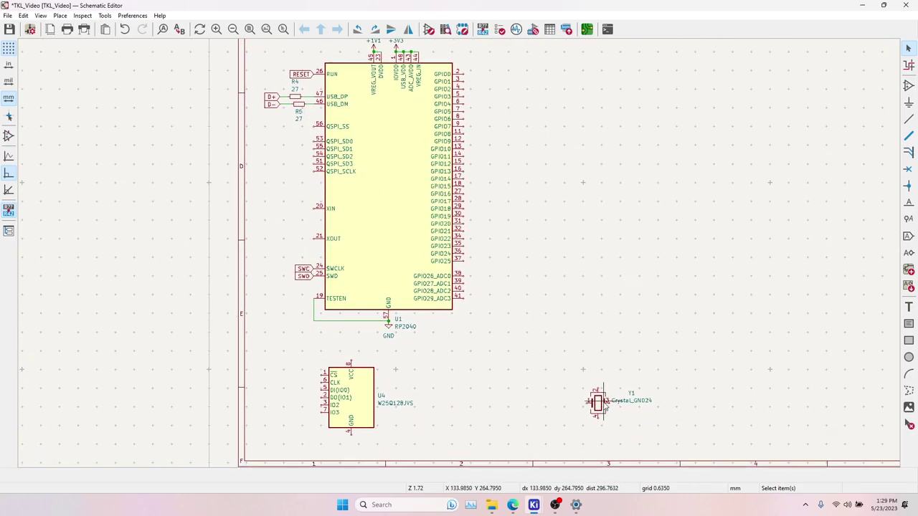
Rotate crystal Y1 by 90° counterclockwise so that pin 3 faces up and pin 1 faces down.
click(607, 413)
key(r)
key(Escape)
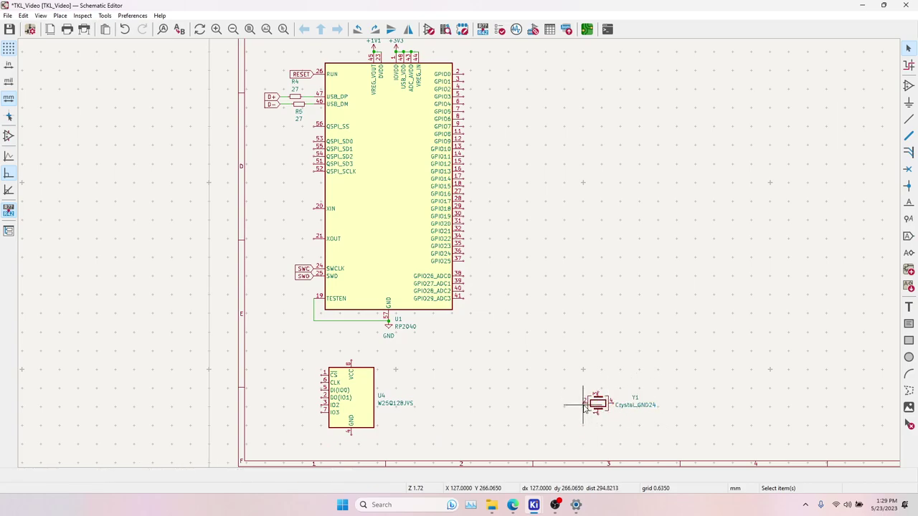
Add a horizontal R_Small resistor with the value 1k to the right of crystal Y1.
middle_drag(787, 234, 779, 239)
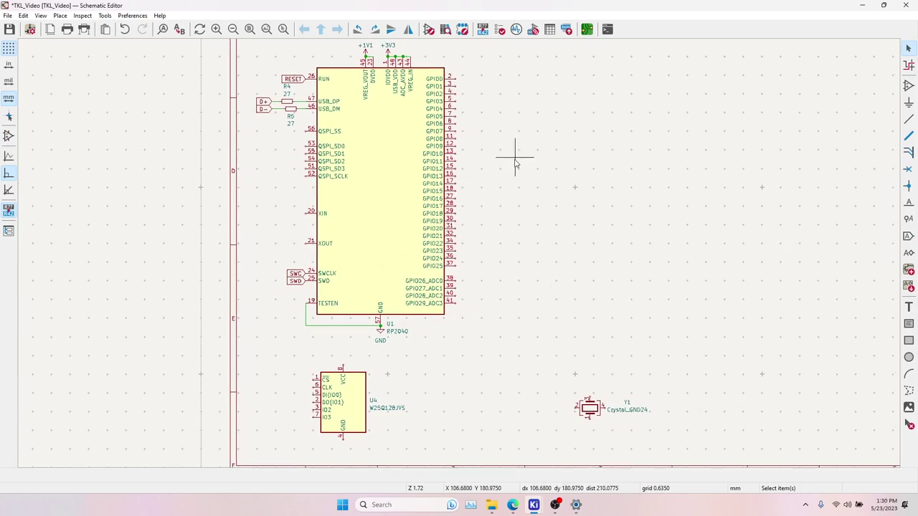
click(462, 172)
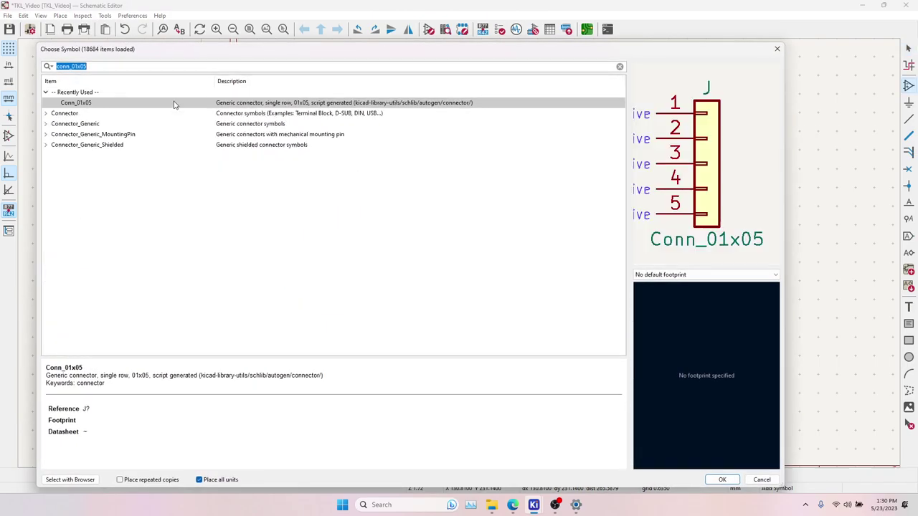
text(r_small)
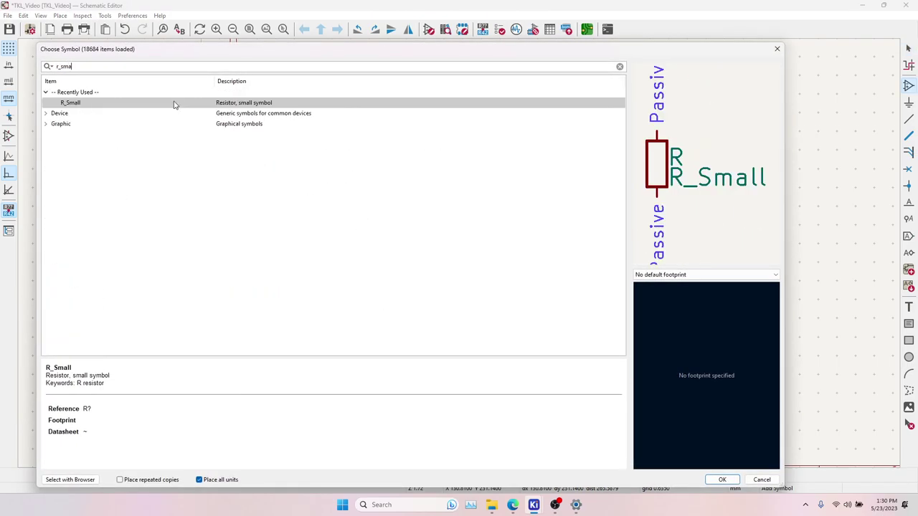
key(Return)
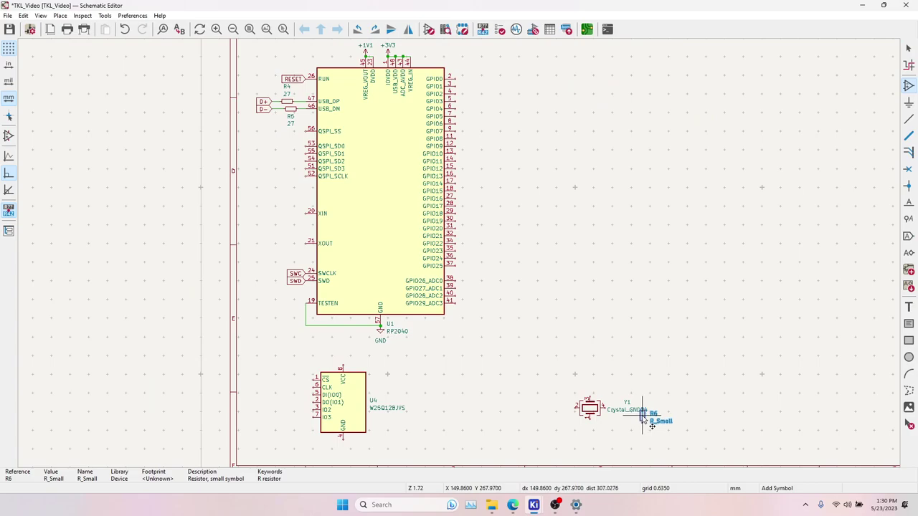
key(r)
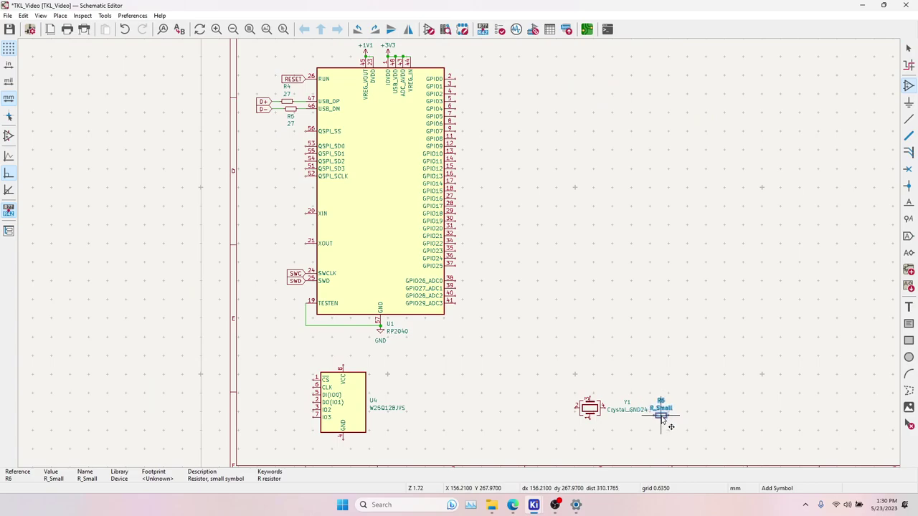
key(e)
click(121, 109)
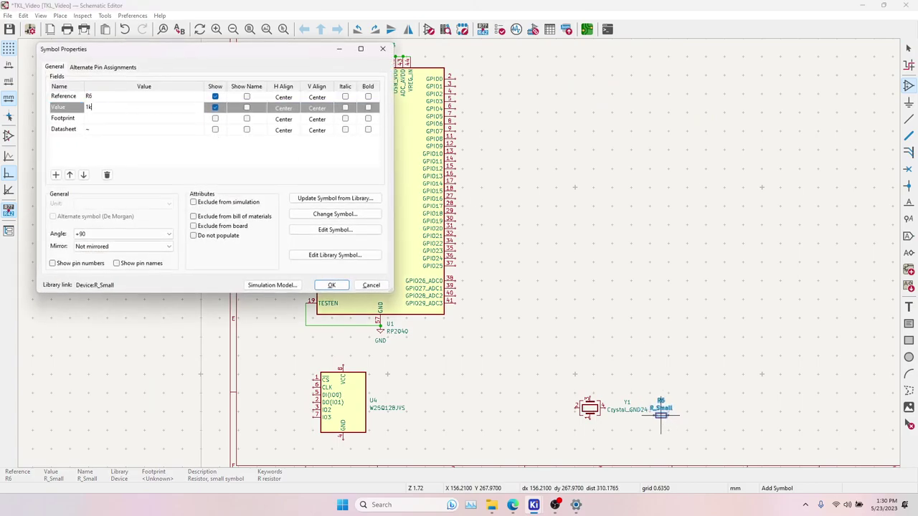
text(1k)
key(Return)
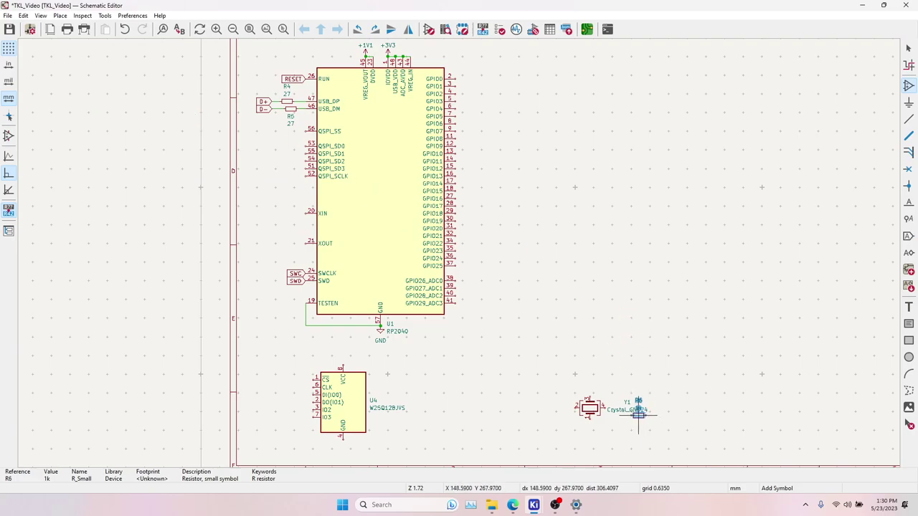
Move resistor R6's reference and value below its body and align the resistor with Y1's pin 1.
scroll(638, 415, up, 5)
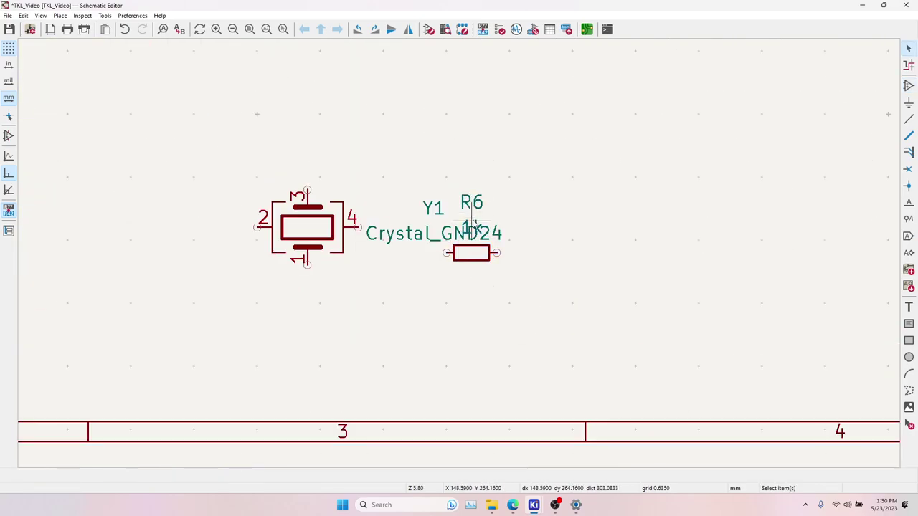
click(474, 205)
drag(472, 206, 429, 273)
click(473, 256)
Wire pin 1 of crystal Y1 to the near end of resistor R6.
click(908, 119)
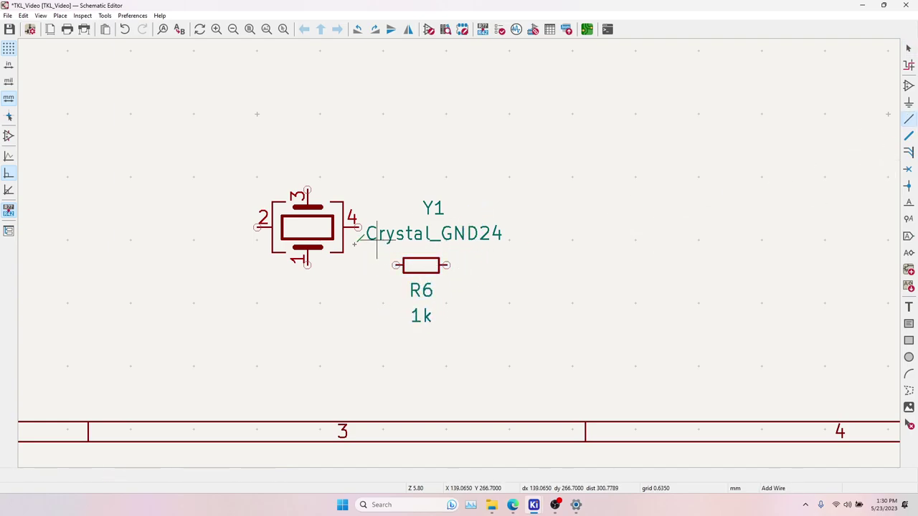
click(307, 265)
click(396, 265)
key(Escape)
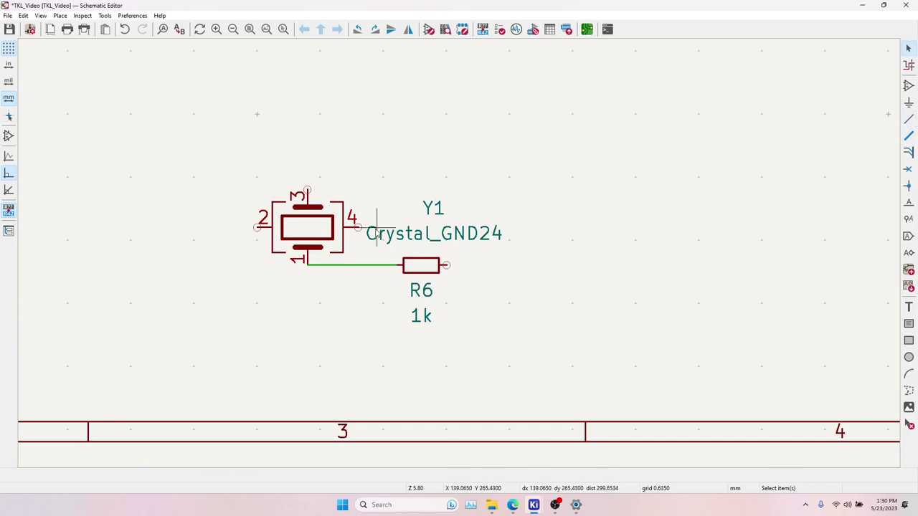
Join pins 2 and 4 of crystal Y1 with a wire looping beneath the crystal.
middle_drag(378, 227, 529, 259)
click(908, 119)
click(410, 263)
click(511, 341)
click(511, 260)
key(Escape)
Place a copy of the RP2040's GND symbol on the middle of the wire joining Y1's pins 2 and 4.
middle_drag(22, 285, 342, 315)
scroll(219, 342, down, 2)
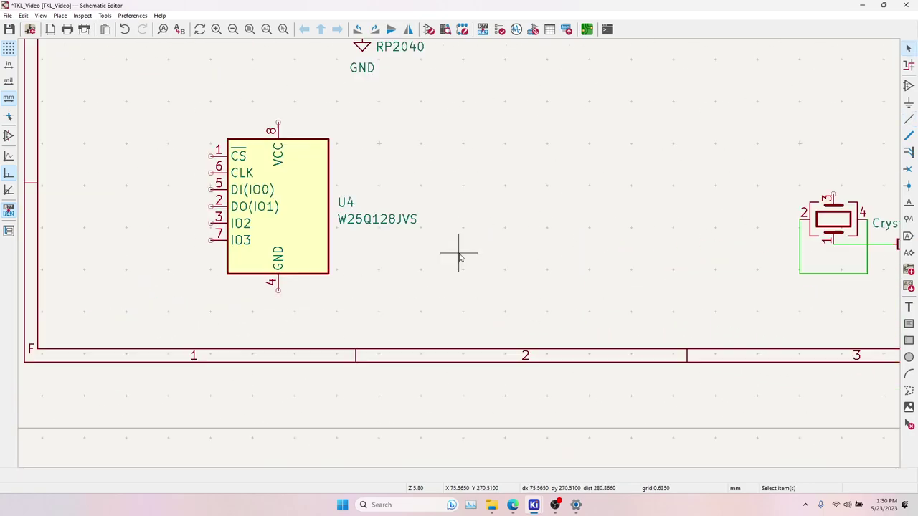
click(363, 47)
key(ctrl+c)
middle_drag(677, 260, 326, 297)
key(ctrl+v)
click(485, 313)
Add a C_Small capacitor valued 22p horizontally beside crystal Y1's pin 3, and place a copy of it level with pin 1.
scroll(746, 246, up, 1)
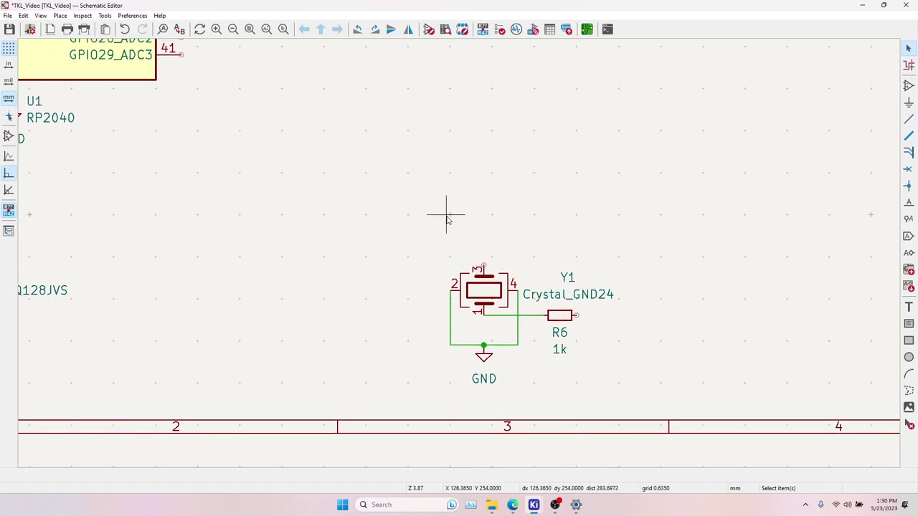
key(a)
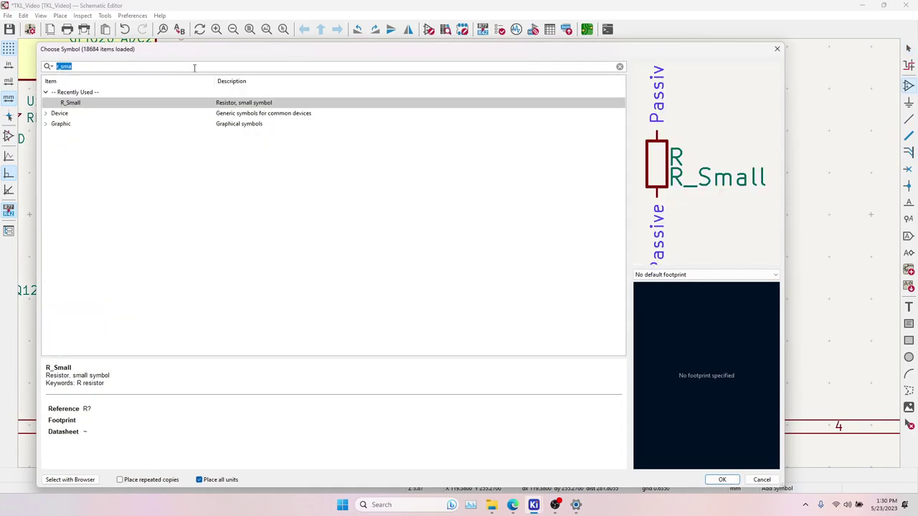
text(c)
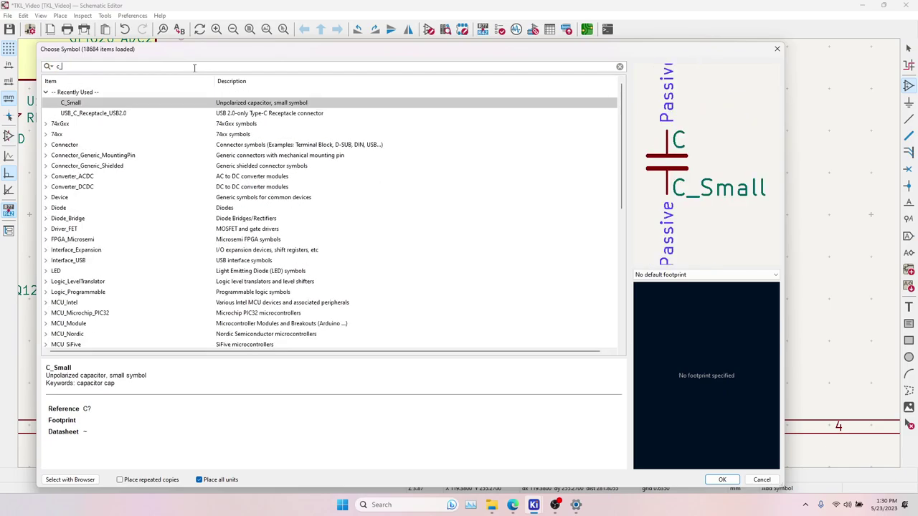
key(Return)
double_click(400, 224)
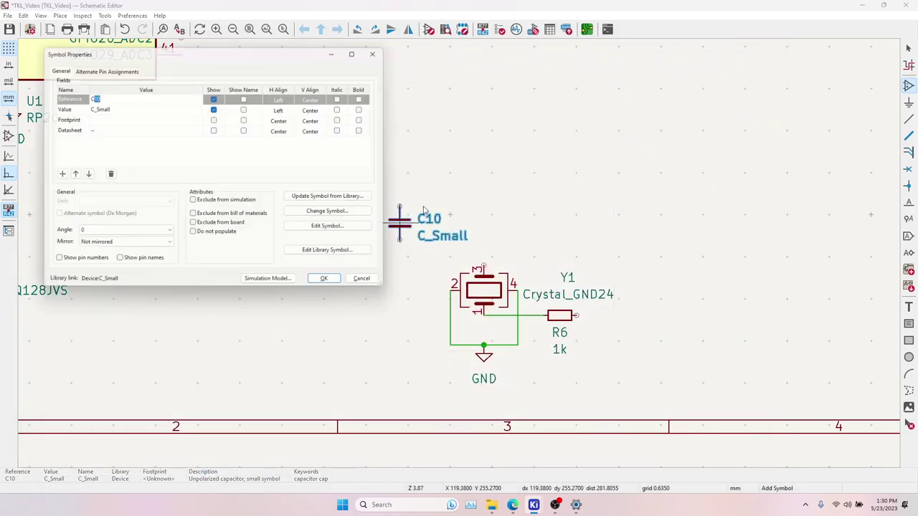
click(130, 108)
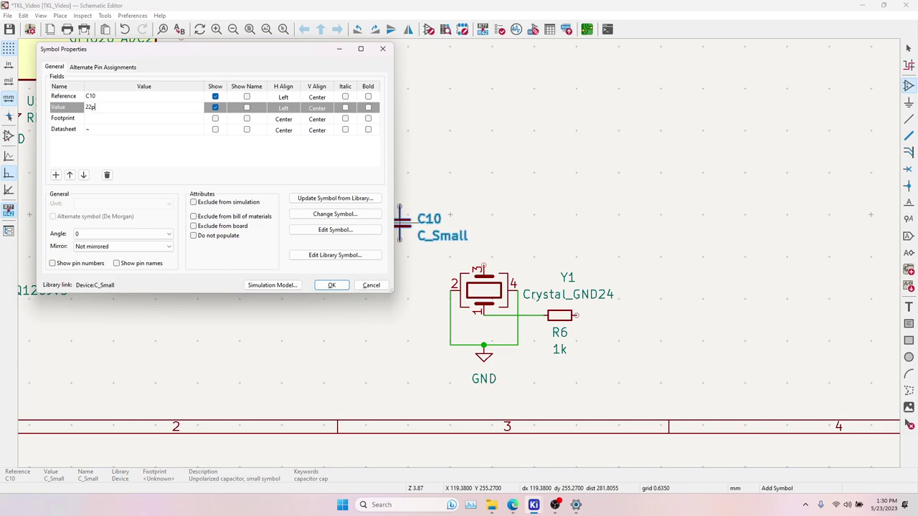
key(Return)
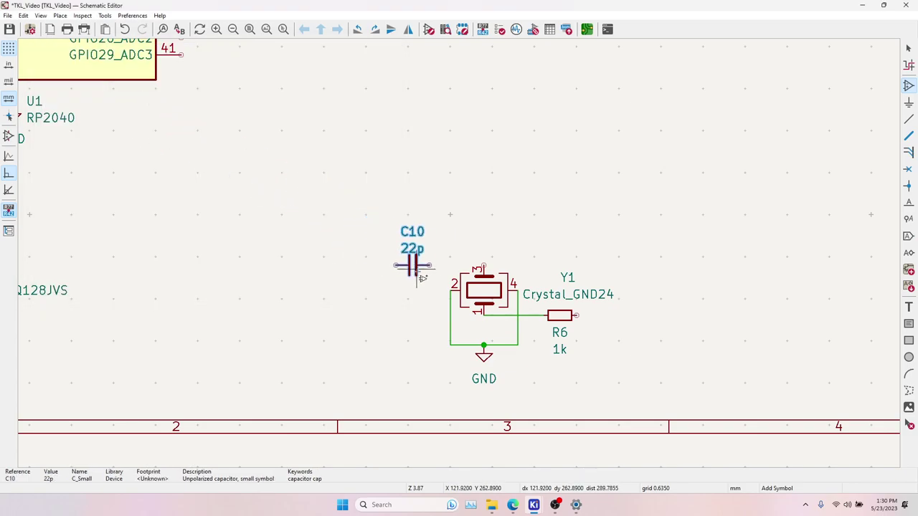
click(421, 273)
click(421, 323)
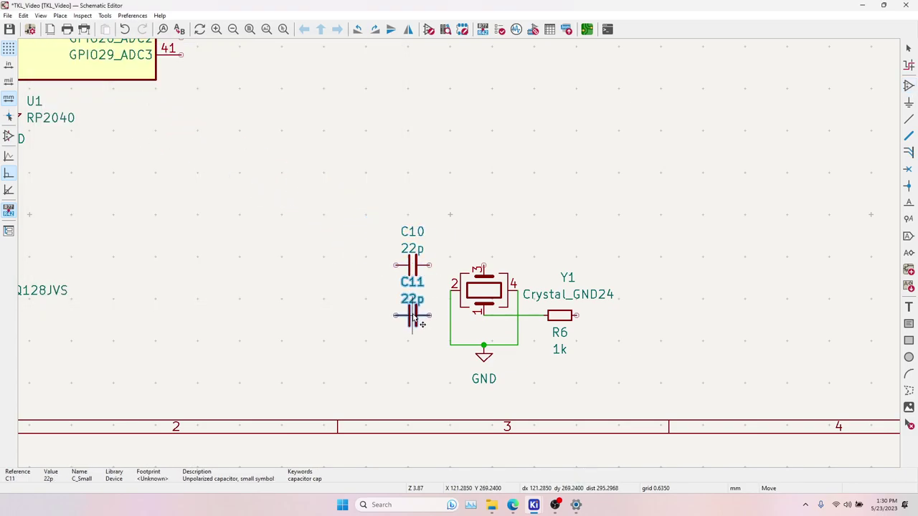
Wire the near end of capacitor C10 to Y1's pin 3 and that of C11 to Y1's pin 1.
click(908, 119)
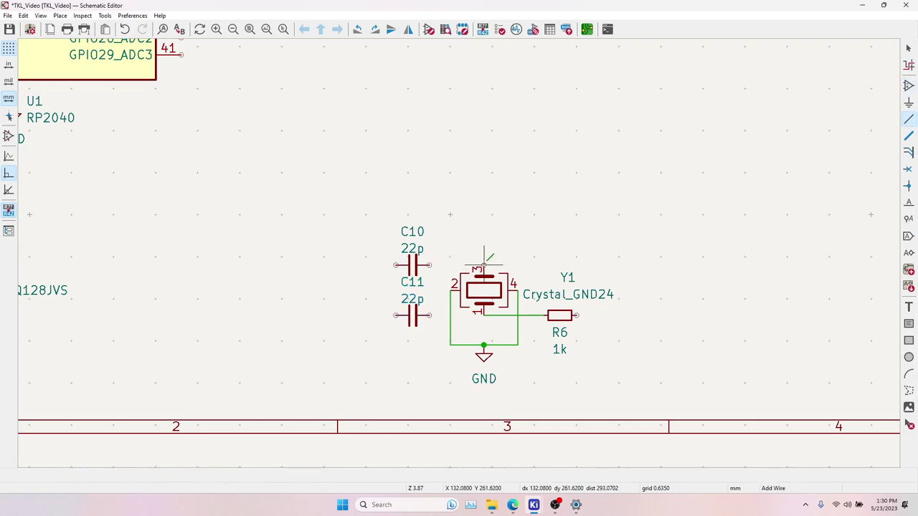
click(432, 266)
click(429, 316)
click(484, 316)
Join the outer ends of capacitors C10 and C11 with a wire.
click(395, 265)
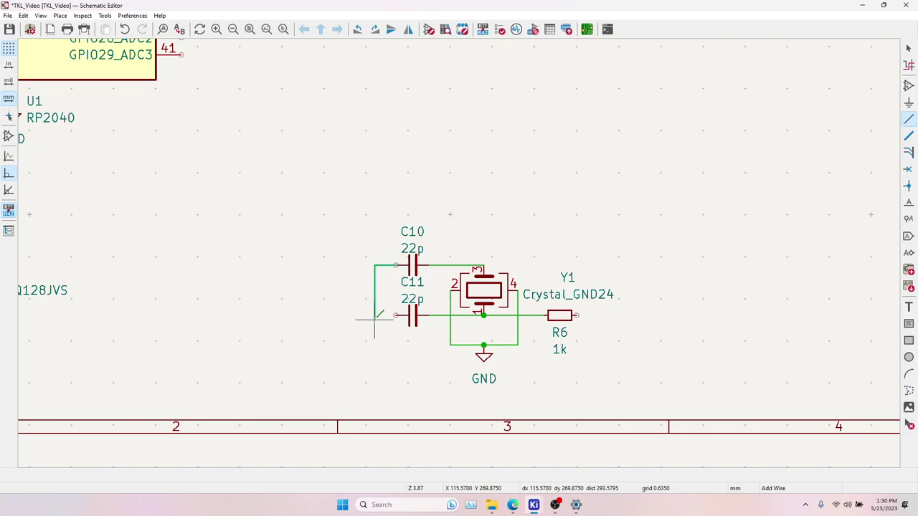
click(370, 345)
click(396, 315)
key(Escape)
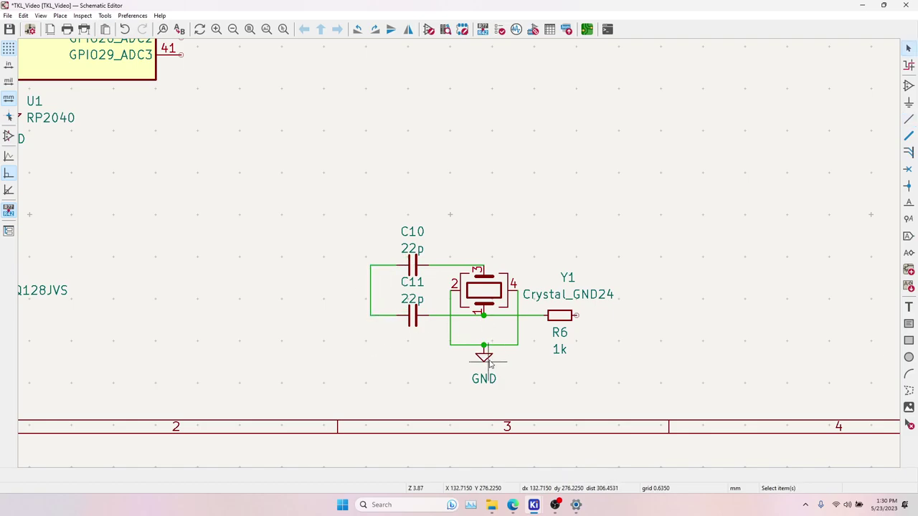
Place a copy of the crystal's GND symbol on the lower corner of the wire joining C10 and C11.
click(492, 362)
key(ctrl+d)
click(371, 316)
key(Escape)
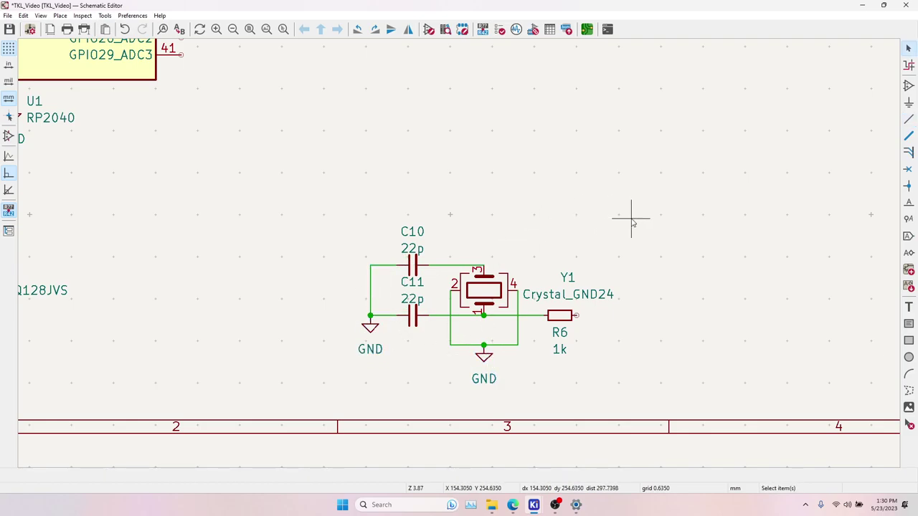
Draw output wires from Y1's pin 3 and from the free end of R6, both ending at the same horizontal position.
click(909, 119)
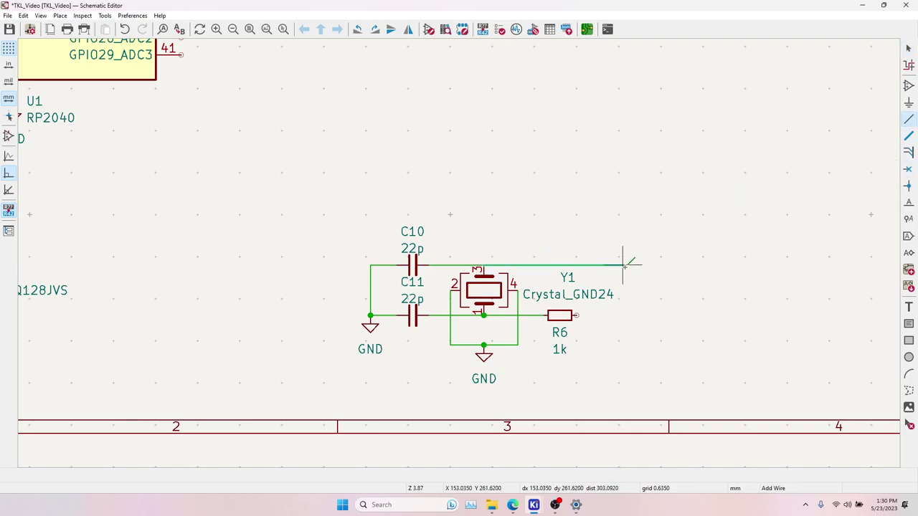
click(480, 265)
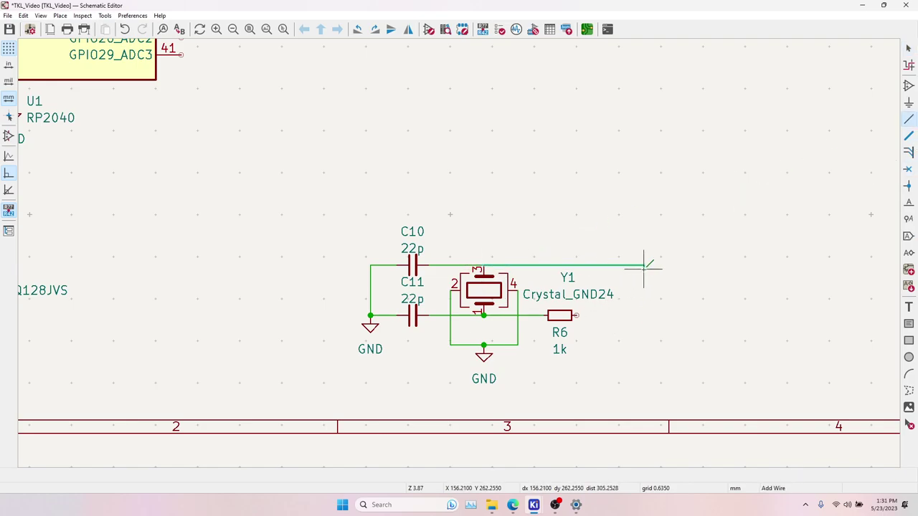
double_click(631, 265)
click(576, 315)
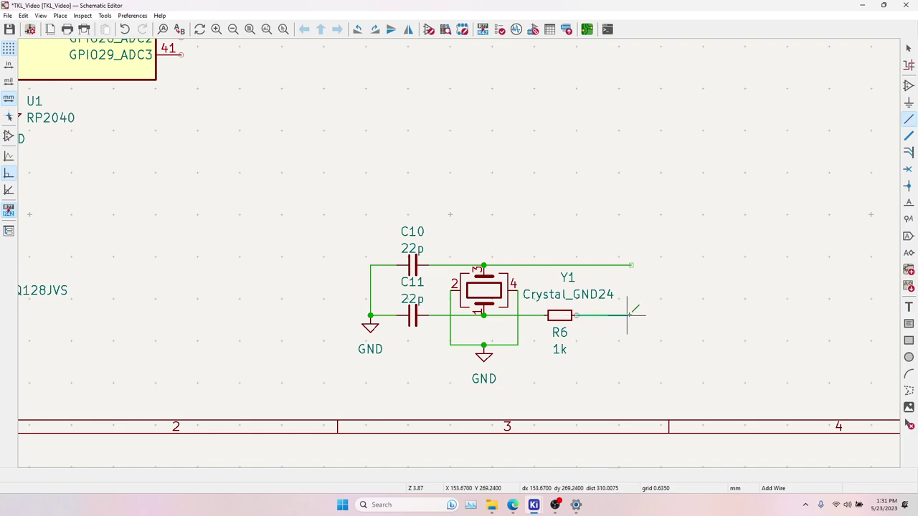
double_click(632, 316)
key(Escape)
Add global label XIN to the end of the pin 3 wire and XOUT to the end of the R6 wire.
key(ctrl+l)
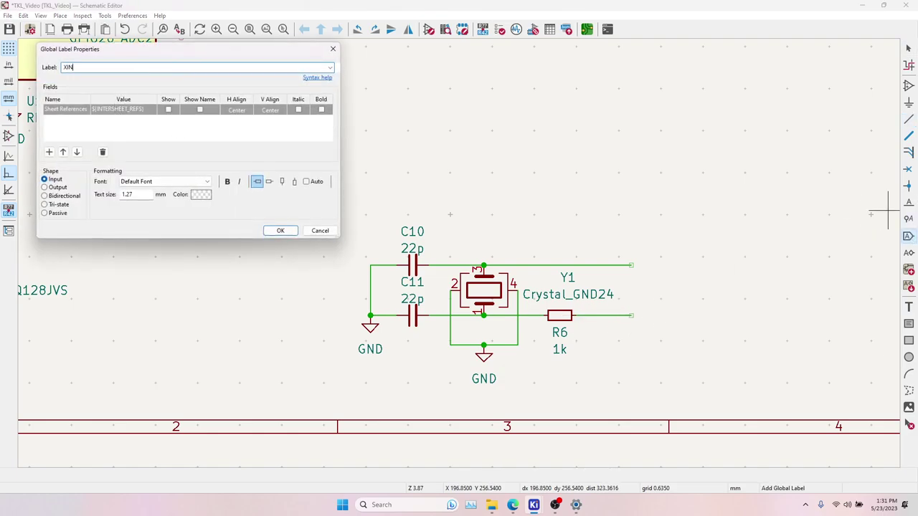
key(Return)
click(631, 266)
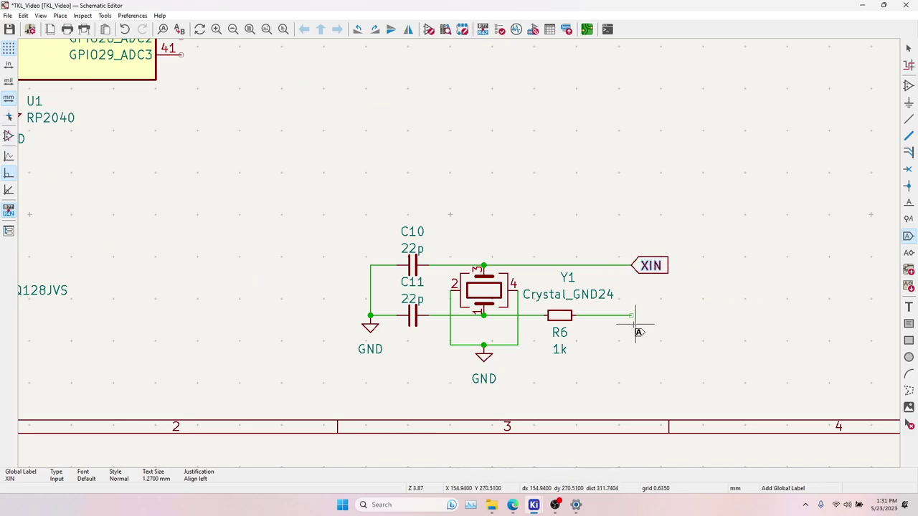
click(633, 317)
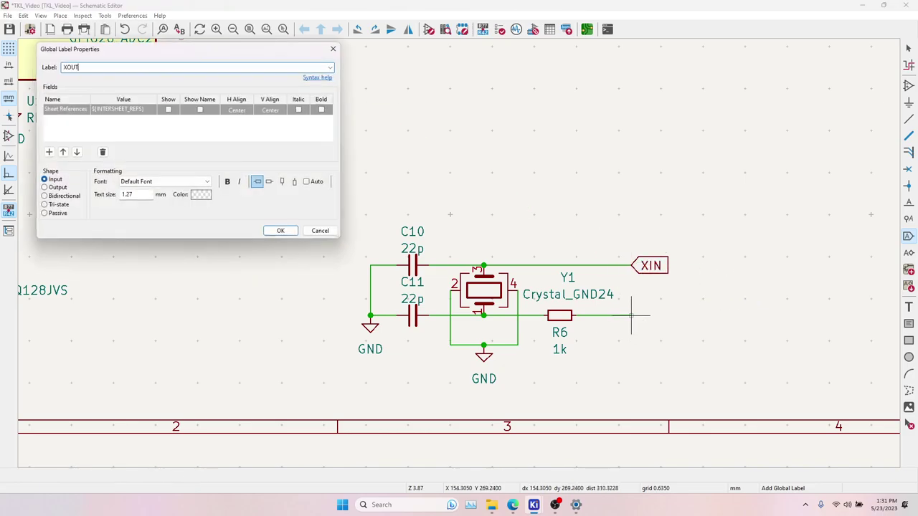
key(Return)
click(631, 316)
key(Escape)
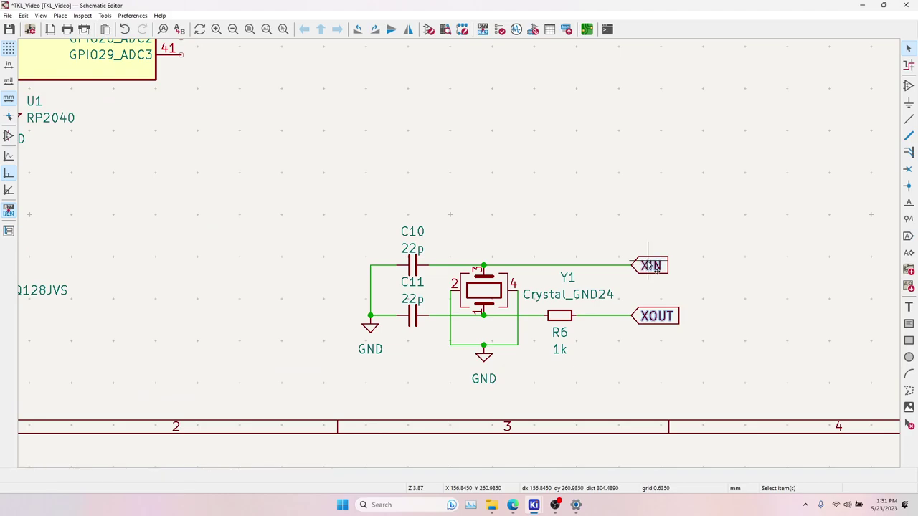
Copy the XIN and XOUT labels, mirror them horizontally and attach them to the RP2040's pins 20 and 21.
key(ctrl+c)
key(ctrl+v)
middle_drag(391, 186, 713, 327)
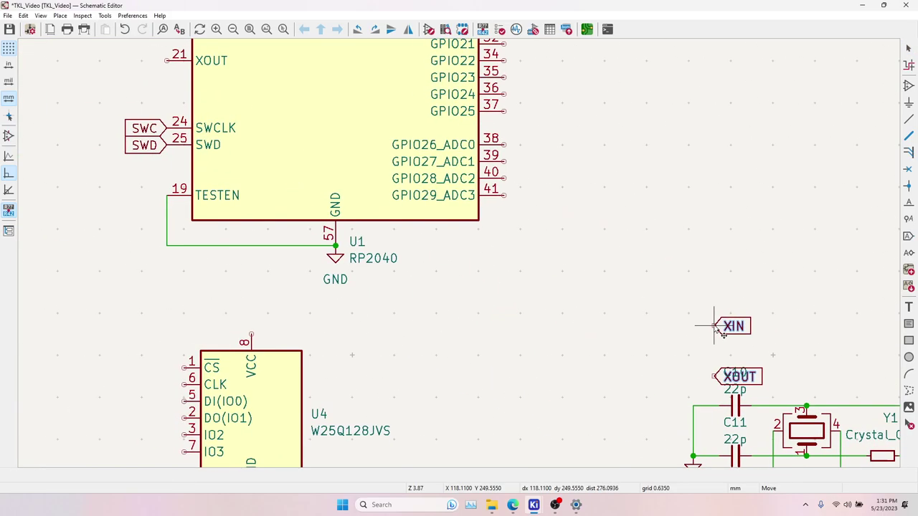
middle_drag(411, 276, 641, 416)
middle_drag(287, 195, 438, 309)
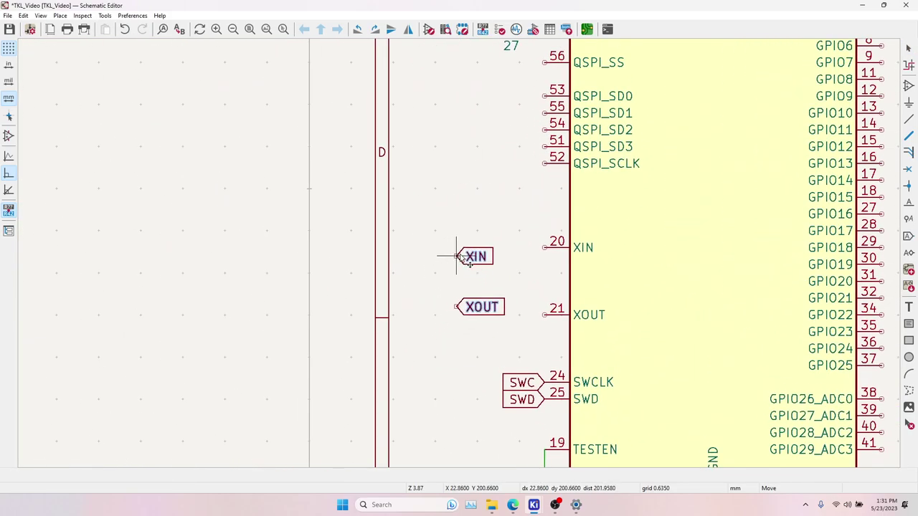
right_click(470, 257)
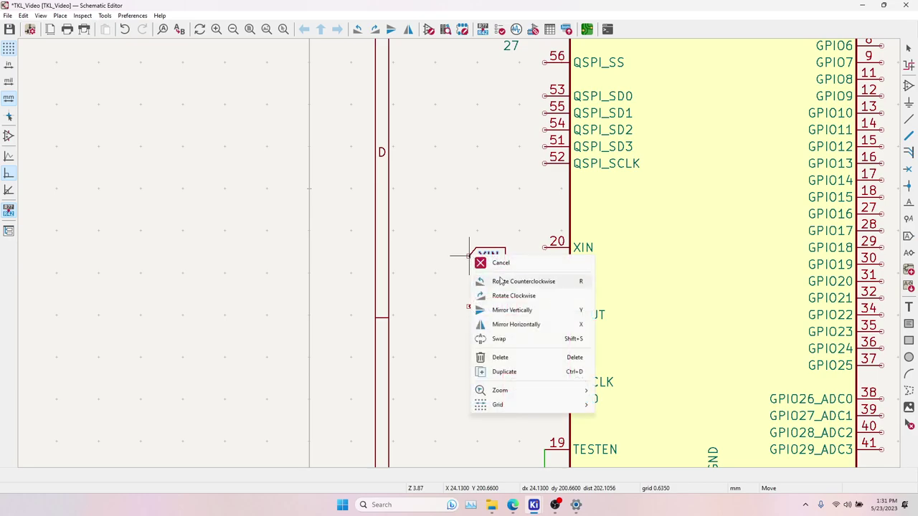
click(517, 324)
click(547, 289)
click(539, 300)
drag(539, 300, 548, 316)
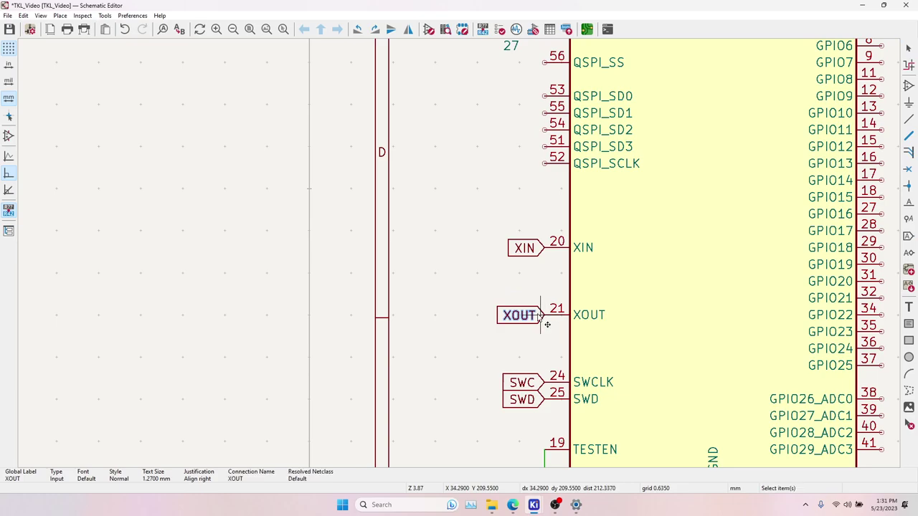
Place a copy of the 1u decoupling capacitor C6 beside the VCC pin of flash chip U4.
scroll(548, 315, down, 4)
scroll(455, 254, up, 2)
scroll(457, 271, down, 1)
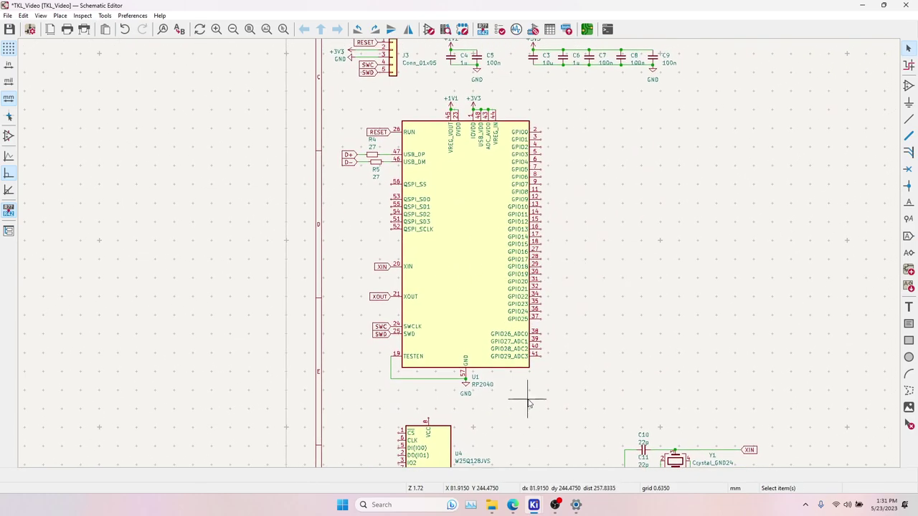
scroll(528, 379, up, 1)
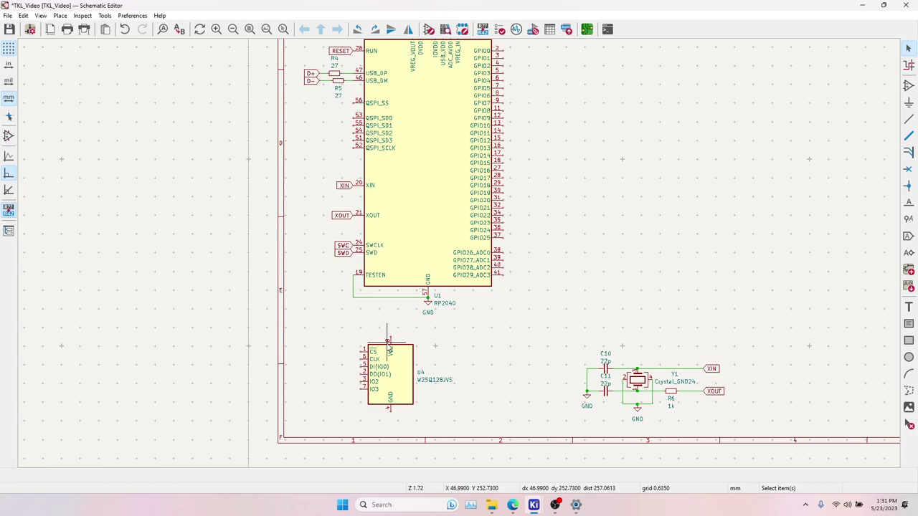
middle_drag(437, 326, 456, 323)
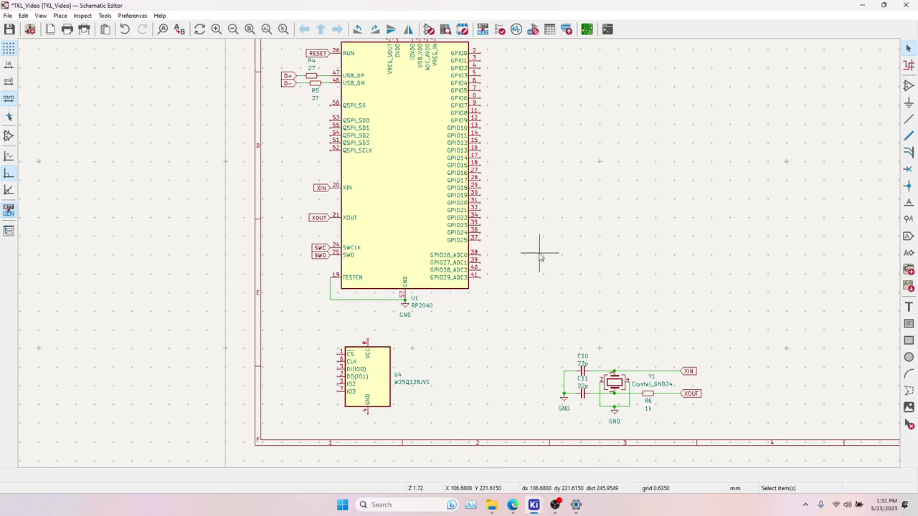
middle_drag(541, 257, 533, 312)
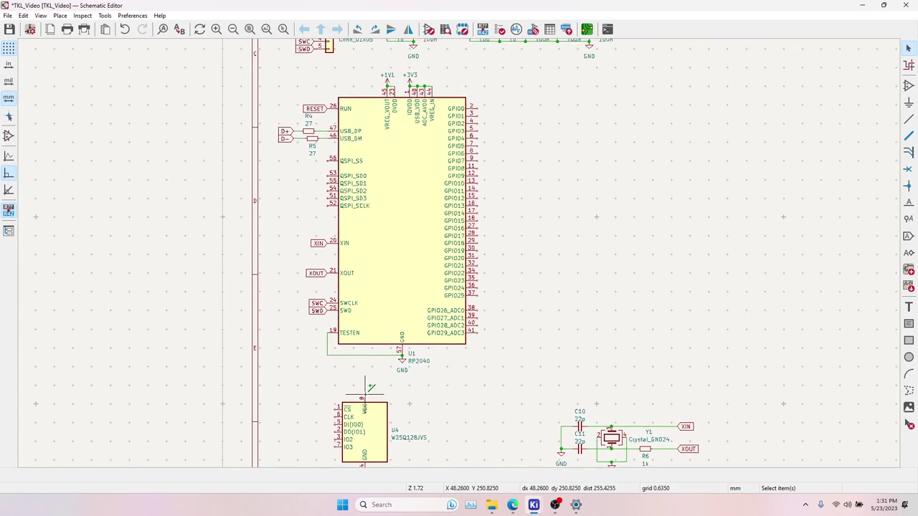
middle_drag(518, 188, 481, 361)
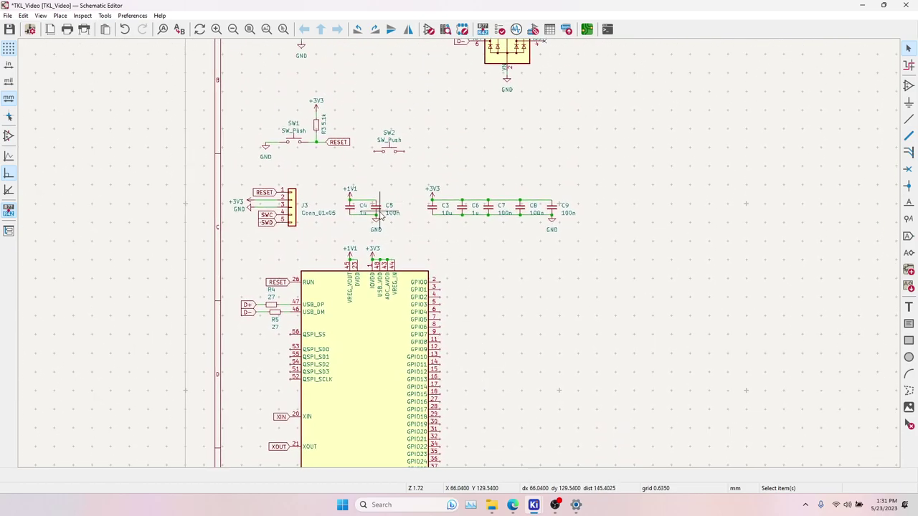
click(466, 209)
key(ctrl+d)
scroll(472, 279, up, 5)
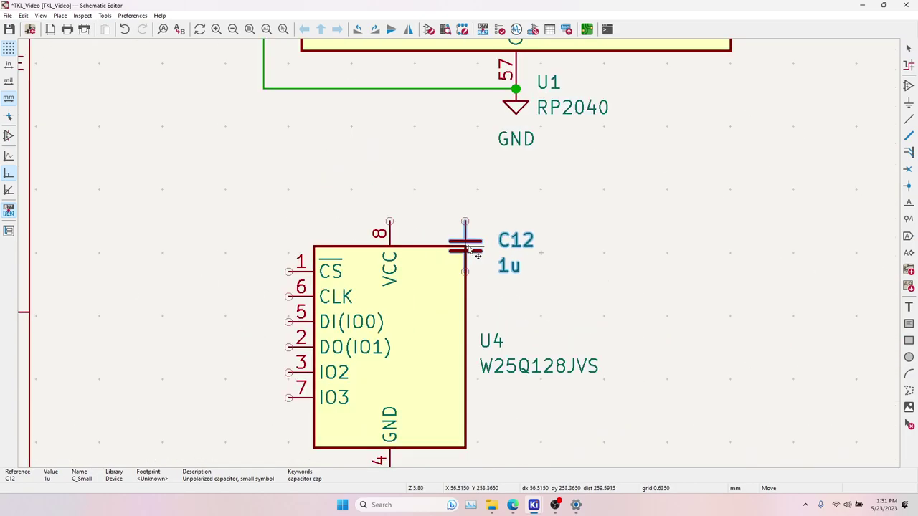
click(523, 251)
Wire U4's VCC pin 8 to the upper end of the 1u capacitor beside it.
click(909, 118)
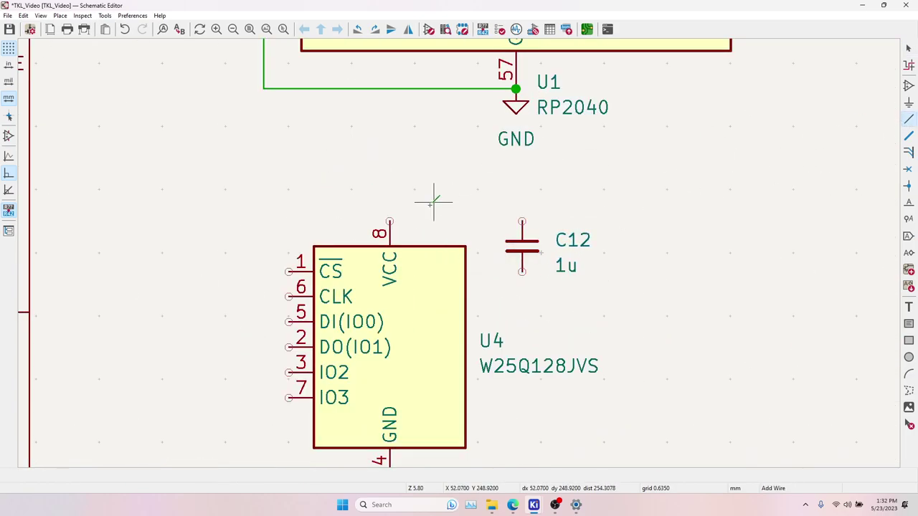
click(390, 221)
click(522, 221)
key(Escape)
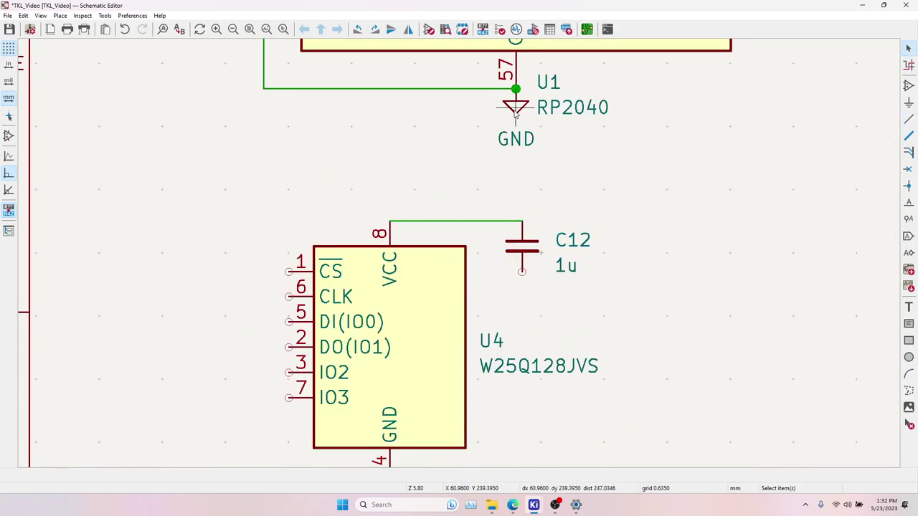
Place copies of the RP2040's GND symbol on the lower end of capacitor C12 and on U4's GND pin 4.
click(516, 115)
key(ctrl+d)
click(523, 275)
middle_drag(439, 466, 455, 352)
key(ctrl+d)
click(406, 360)
key(Escape)
Place a copy of the RP2040's +3V3 power symbol on U4's VCC pin 8.
scroll(626, 314, down, 5)
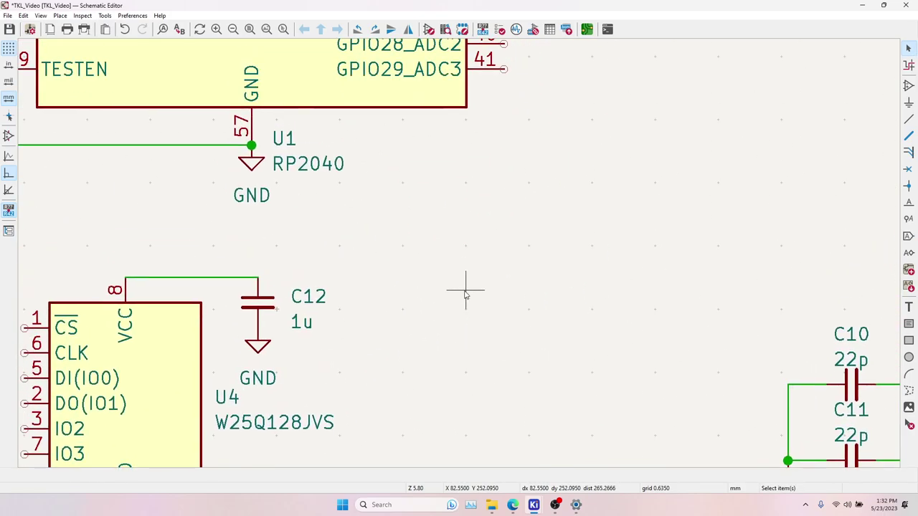
scroll(459, 256, up, 8)
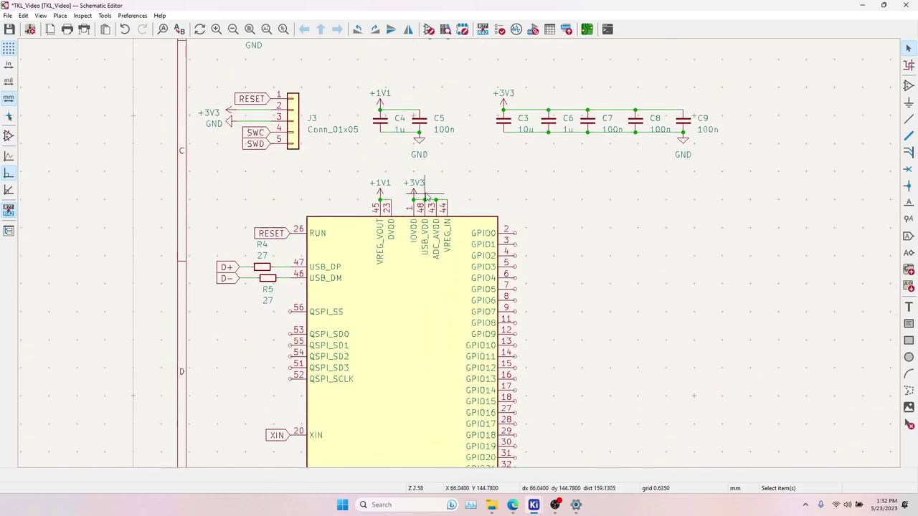
click(415, 190)
key(ctrl+d)
scroll(560, 315, down, 5)
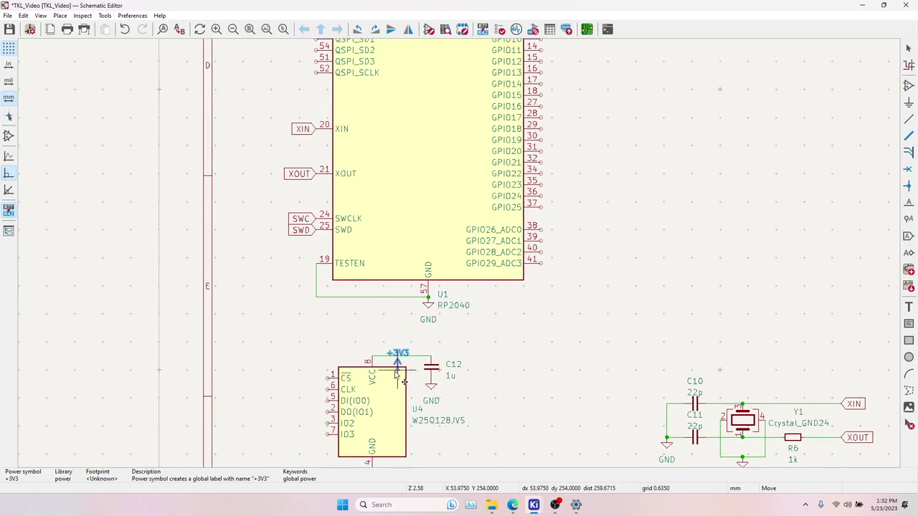
click(372, 355)
scroll(459, 335, down, 3)
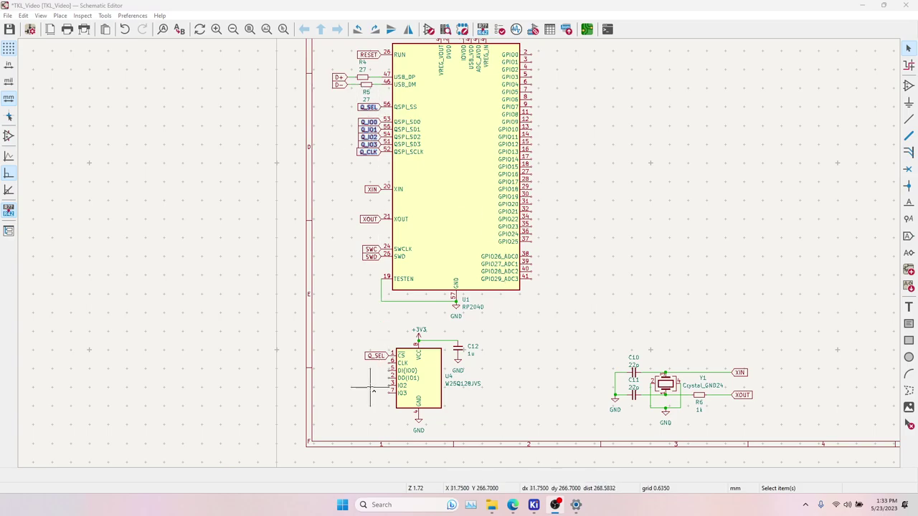
Place copies of the RP2040's Q_SEL, Q_IO0 to Q_IO3 and Q_CLK global labels beside flash chip U4.
key(ctrl+v)
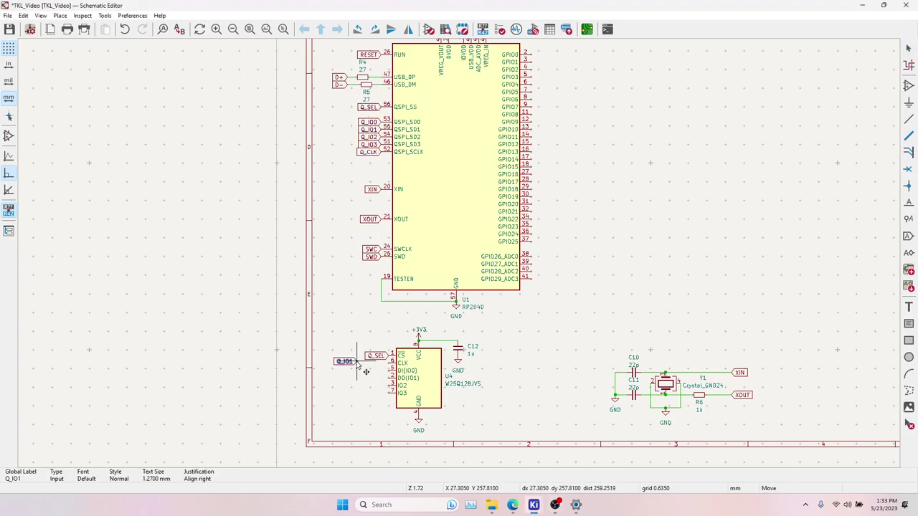
key(Escape)
drag(349, 100, 388, 162)
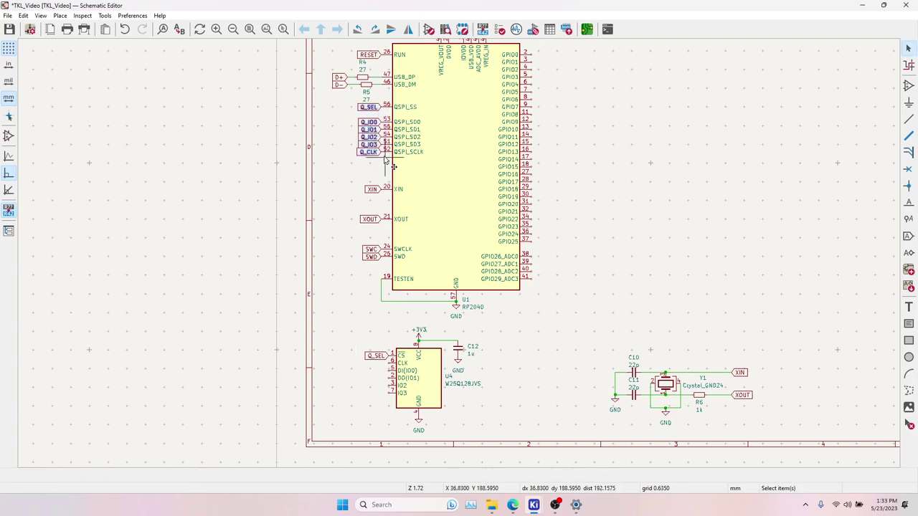
key(ctrl+v)
click(335, 350)
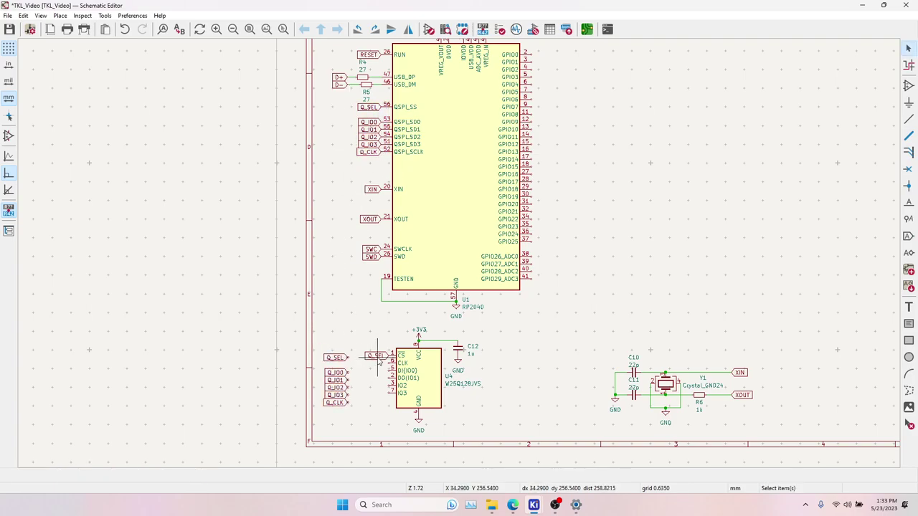
Delete the existing Q_SEL label on U4's CS pin and move the copied label group onto U4's pins, with Q_SEL on pin 1.
click(380, 356)
key(Delete)
drag(317, 341, 386, 449)
drag(337, 357, 391, 355)
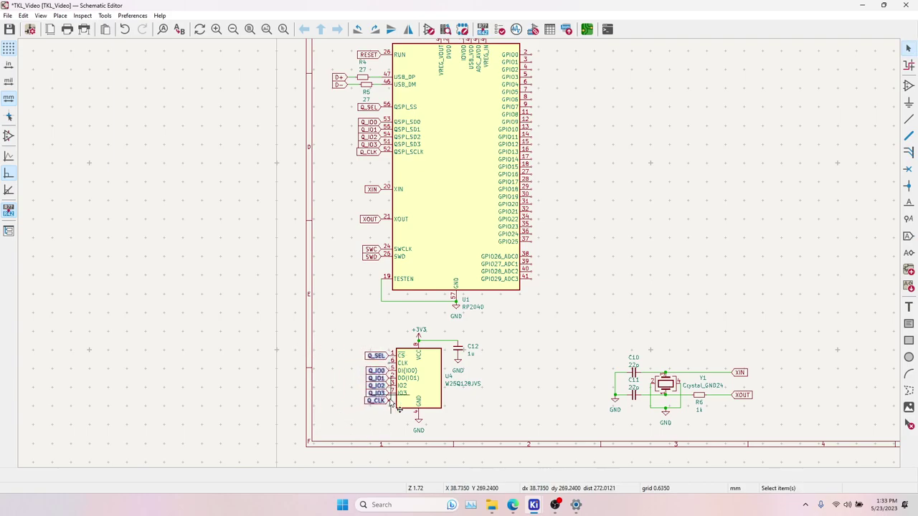
Move the Q_CLK label onto U4's CLK pin 6 and check the QSPI labels against those on the RP2040.
click(382, 403)
drag(384, 401, 393, 365)
scroll(393, 365, up, 3)
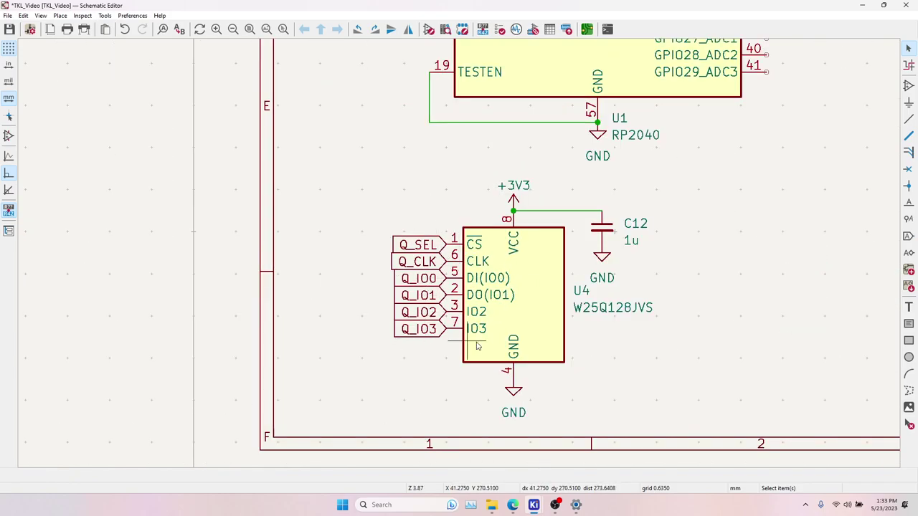
shift+scroll(485, 184, up, 3)
shift+scroll(485, 184, up, 7)
click(476, 287)
key(Escape)
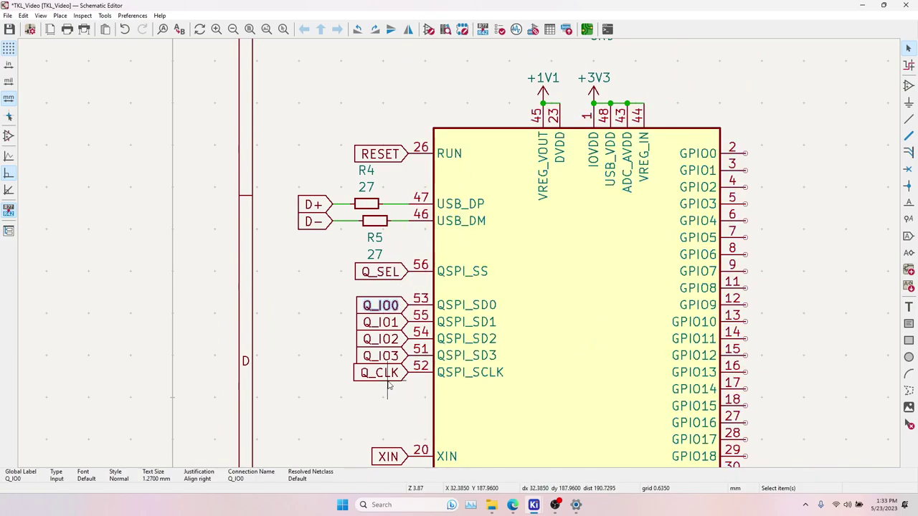
scroll(332, 386, down, 5)
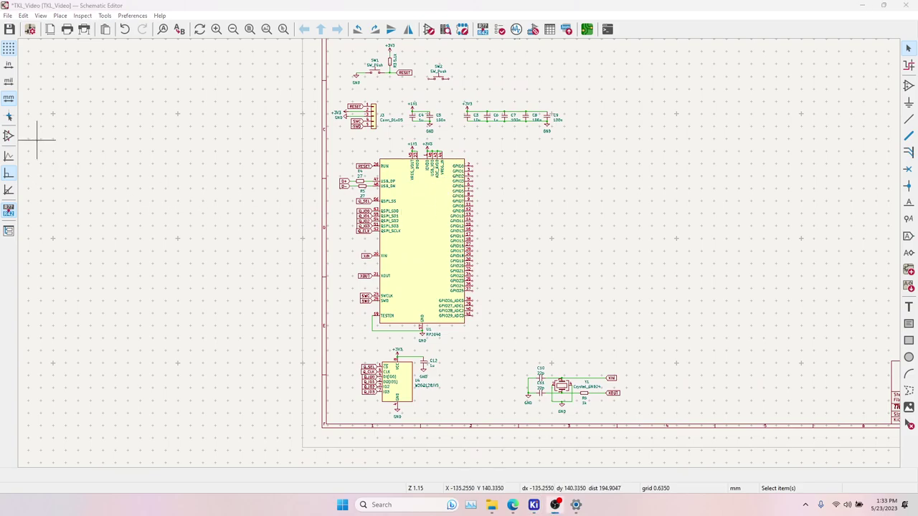
Place a copy of U4's Q_SEL label beside push button SW2, rotated to point toward the switch.
click(446, 84)
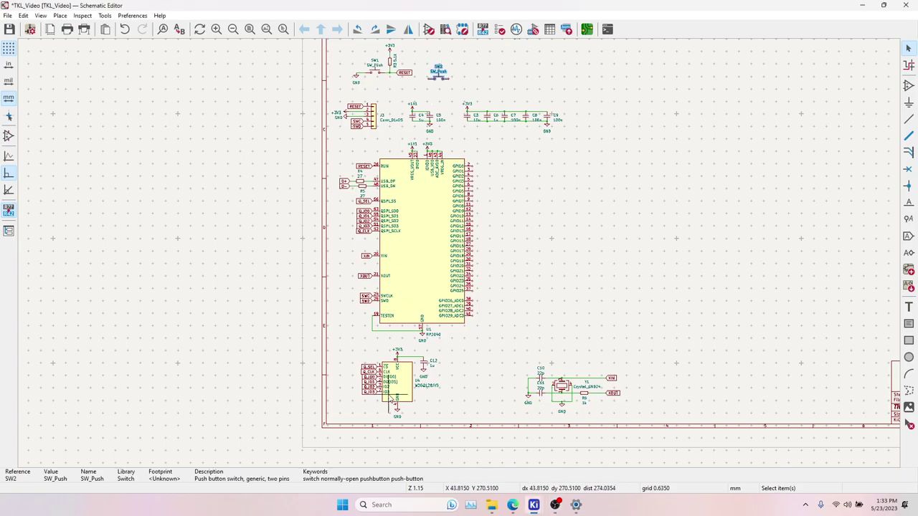
click(372, 367)
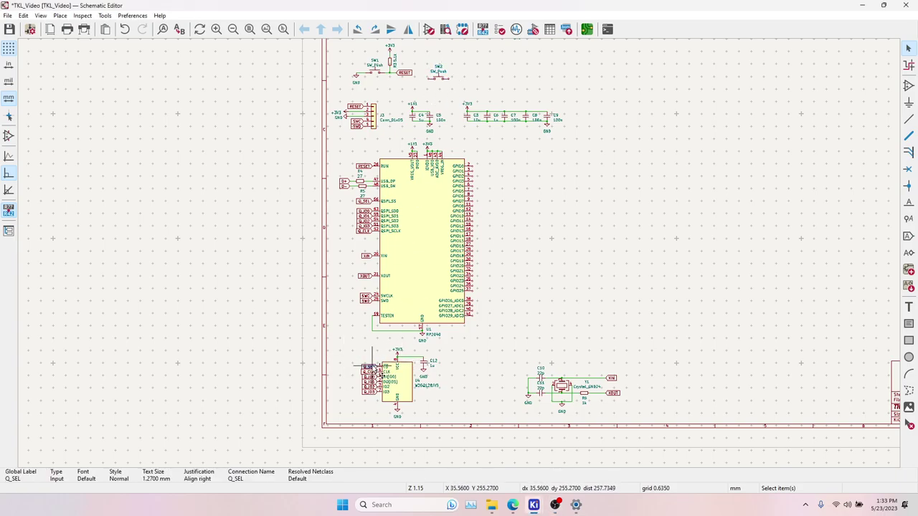
key(m)
scroll(470, 100, up, 3)
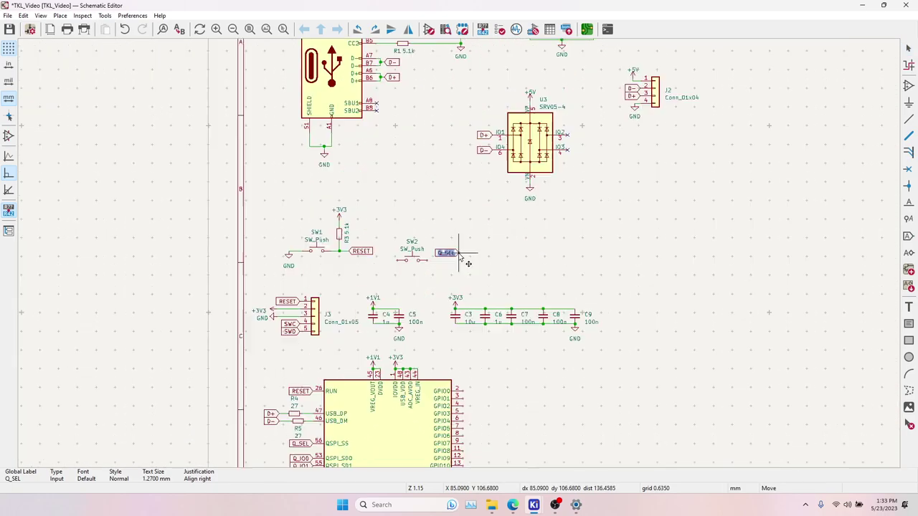
key(r)
key(r)
click(459, 261)
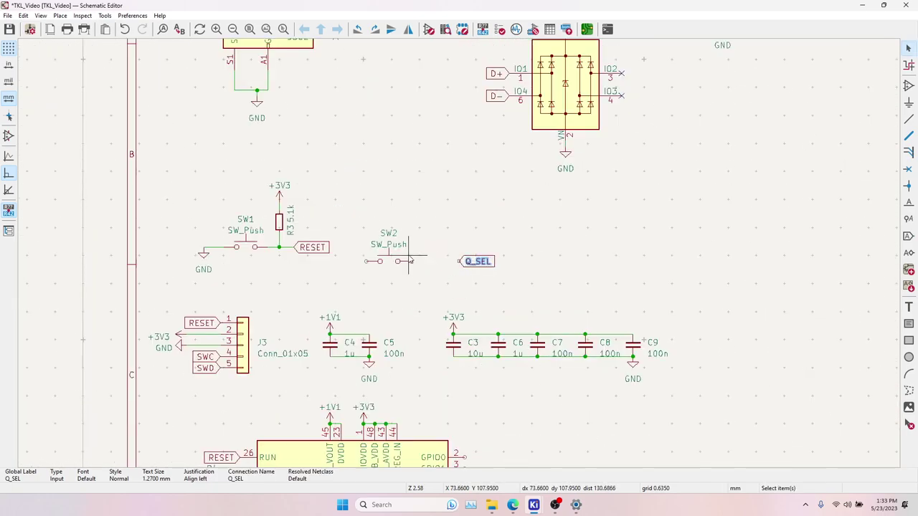
Move SW2 and its Q_SEL label together to line up approximately with the SW1 reset circuit.
drag(358, 220, 511, 295)
drag(387, 258, 419, 243)
click(454, 261)
Place a copy of SW1's GND symbol beside the free outer pin of SW2.
click(213, 268)
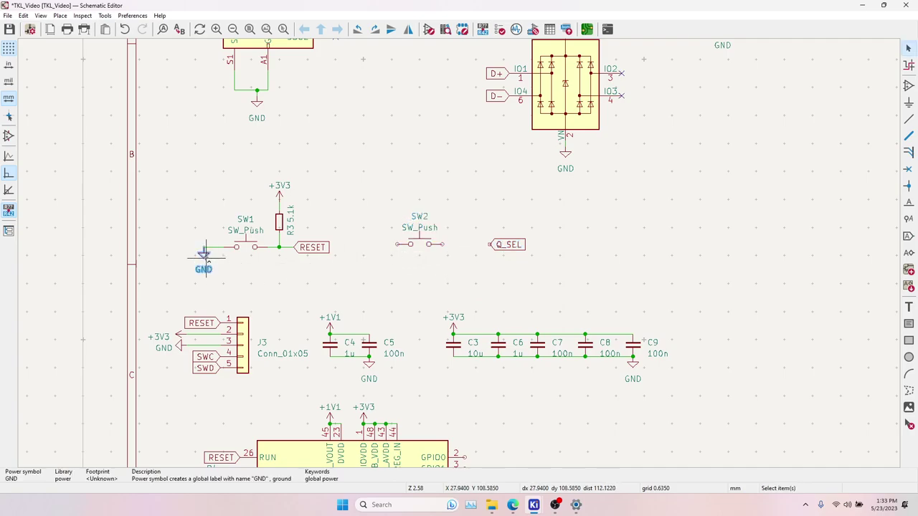
key(ctrl+d)
click(383, 251)
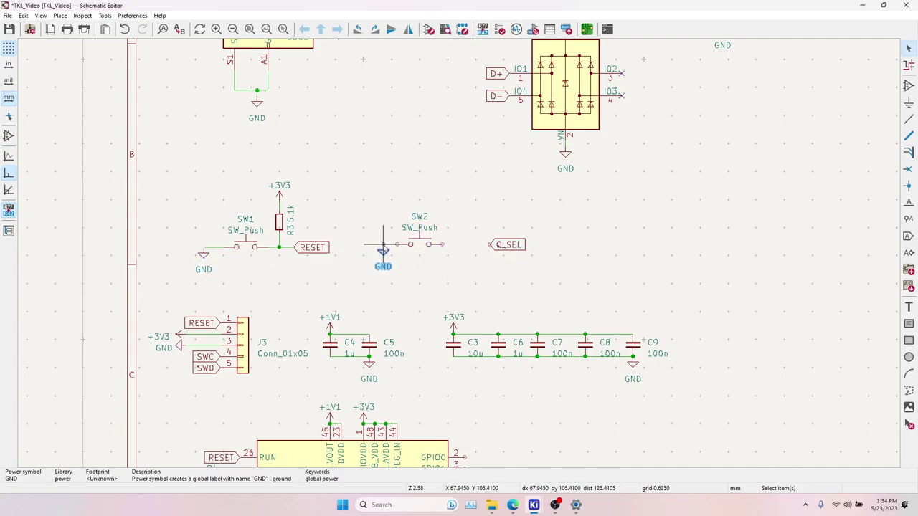
key(Escape)
Place a copy of the crystal circuit's 1k resistor R6 between SW2 and the Q_SEL label.
middle_drag(417, 360, 421, 233)
scroll(241, 385, down, 1)
middle_drag(543, 352, 484, 173)
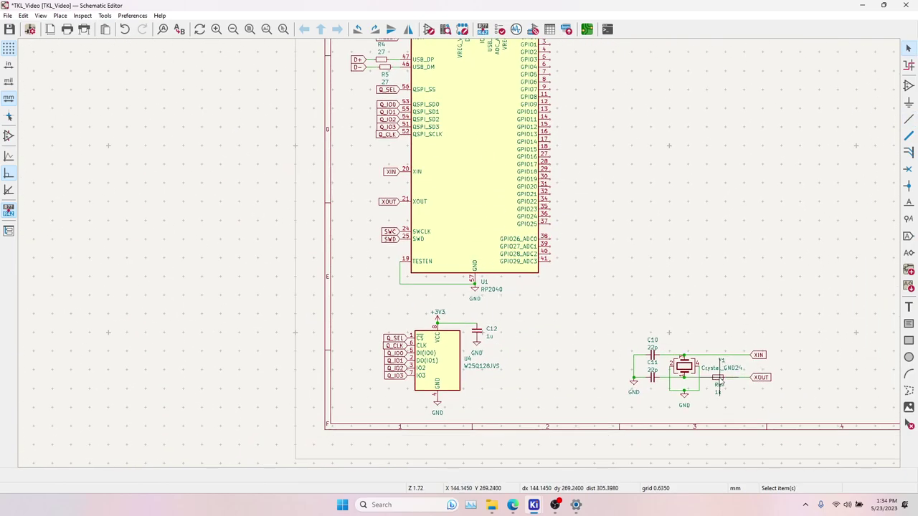
key(ctrl+d)
middle_drag(632, 115, 594, 428)
scroll(529, 201, up, 2)
key(r)
click(429, 272)
Wire GND, SW2, the 1k resistor and the Q_SEL label together in series.
key(w)
click(415, 270)
key(Escape)
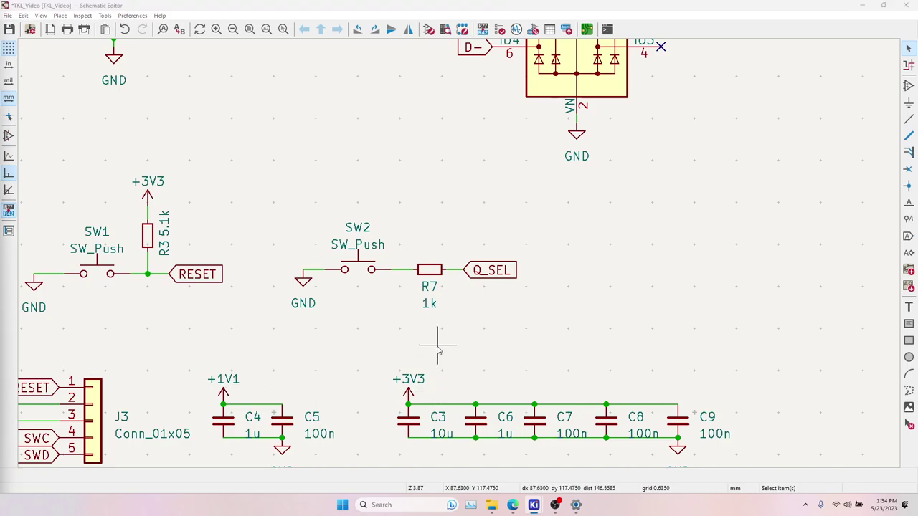
click(370, 282)
middle_drag(372, 287, 442, 279)
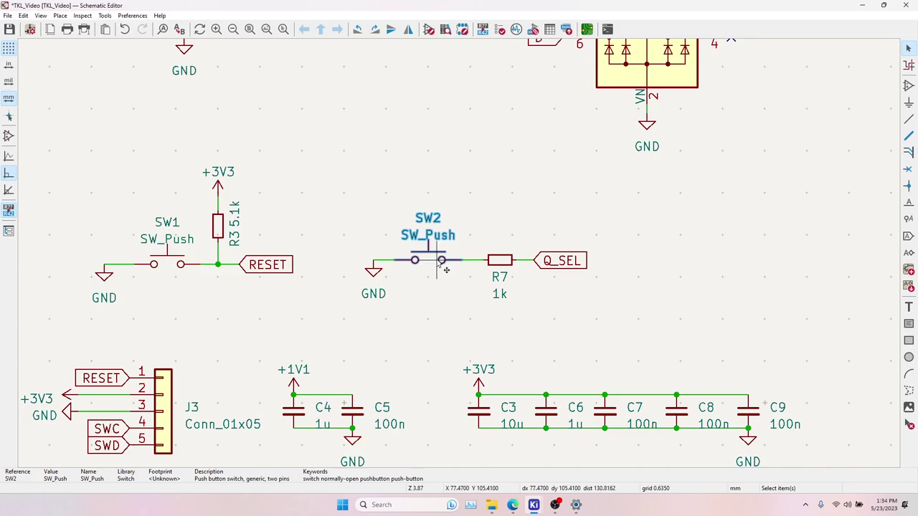
click(568, 263)
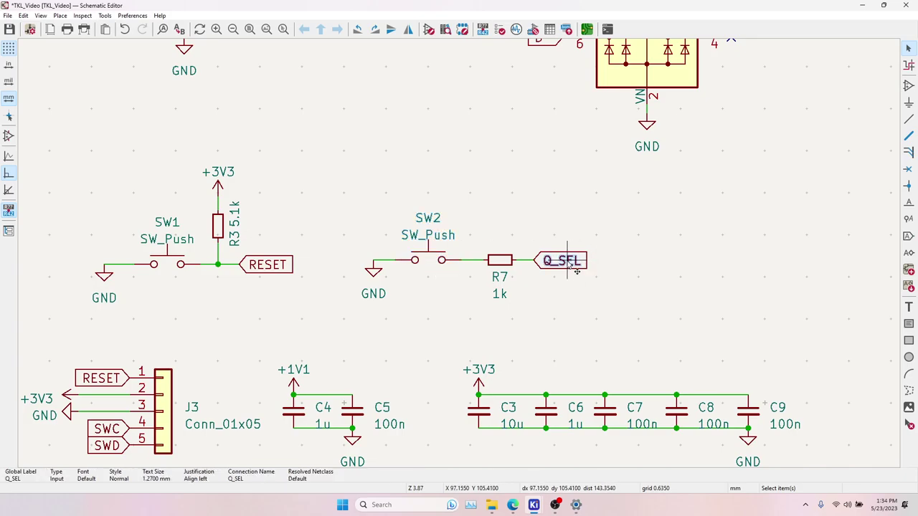
click(373, 284)
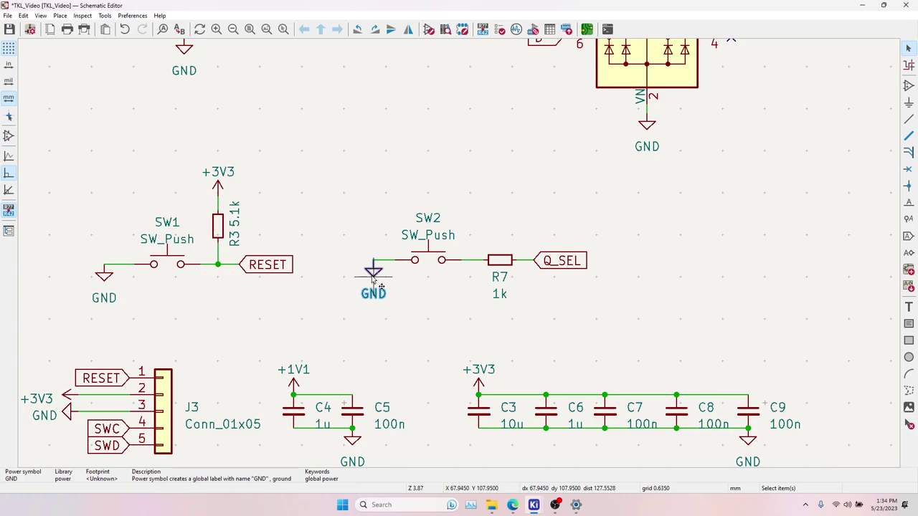
click(562, 261)
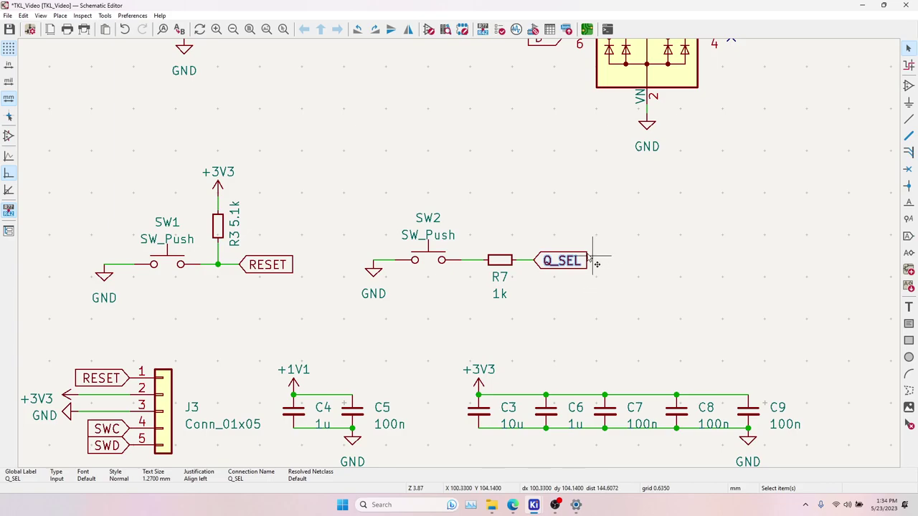
Place two copies of the 5.1k pull-up resistor R3, stacked above the wire between R7 and Q_SEL.
click(218, 225)
key(ctrl+d)
click(526, 244)
key(ctrl+d)
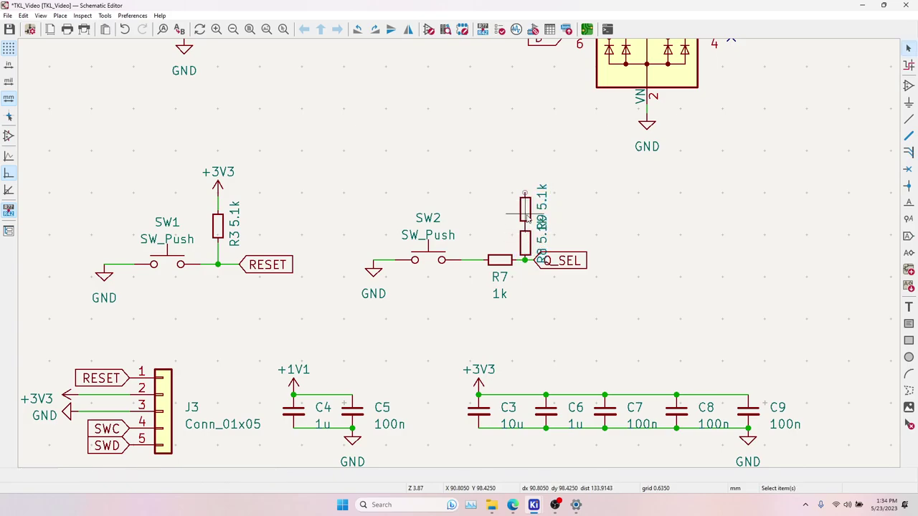
click(525, 195)
Raise resistors R8 and R9 to leave gaps between them and above the Q_SEL wire.
click(525, 246)
key(m)
click(525, 199)
key(m)
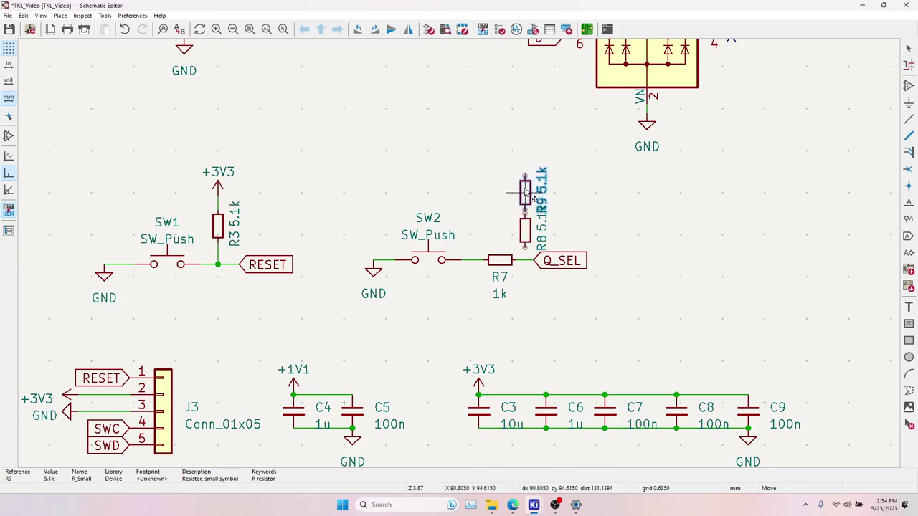
click(525, 180)
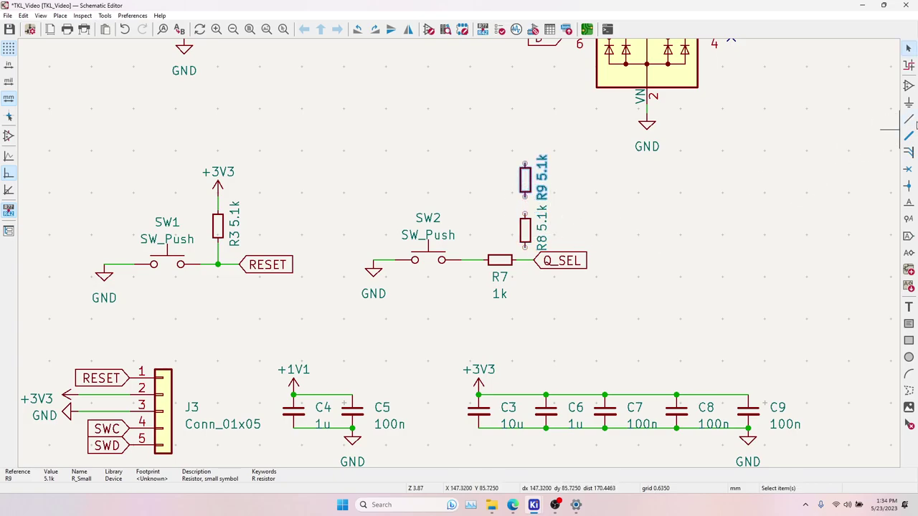
Wire R8's lower end to the R7–Q_SEL wire and its upper end to R9.
click(909, 120)
click(525, 247)
click(525, 260)
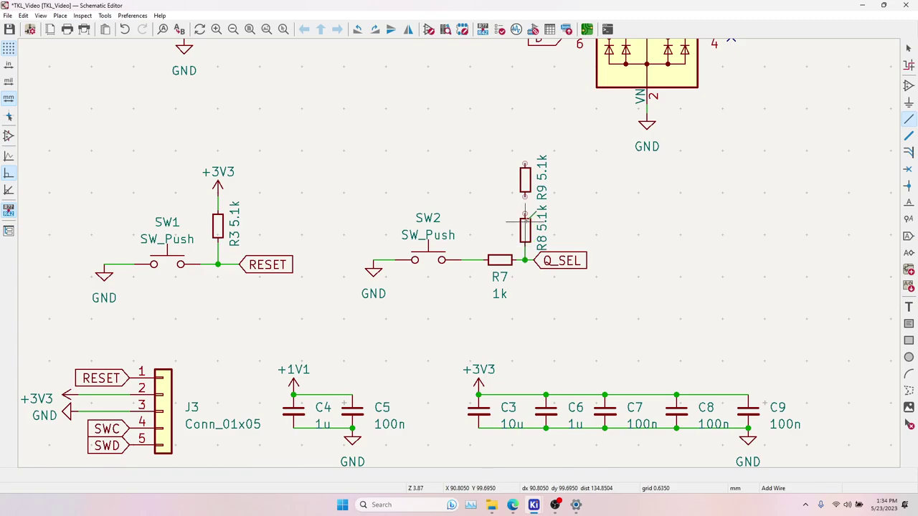
click(526, 214)
key(Escape)
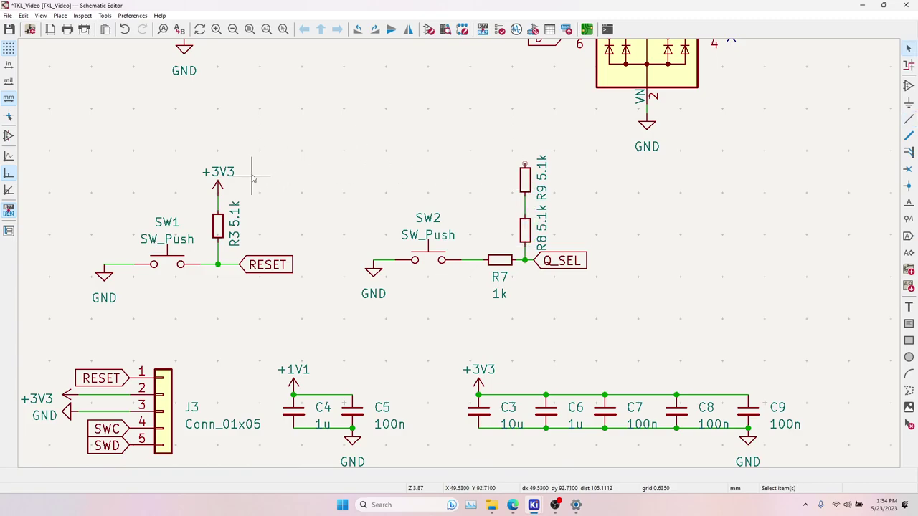
Place a copy of R3's +3V3 power symbol above R9 and wire it to the resistor's upper end.
click(220, 186)
key(ctrl+c)
key(ctrl+v)
click(525, 149)
key(w)
click(525, 161)
key(Escape)
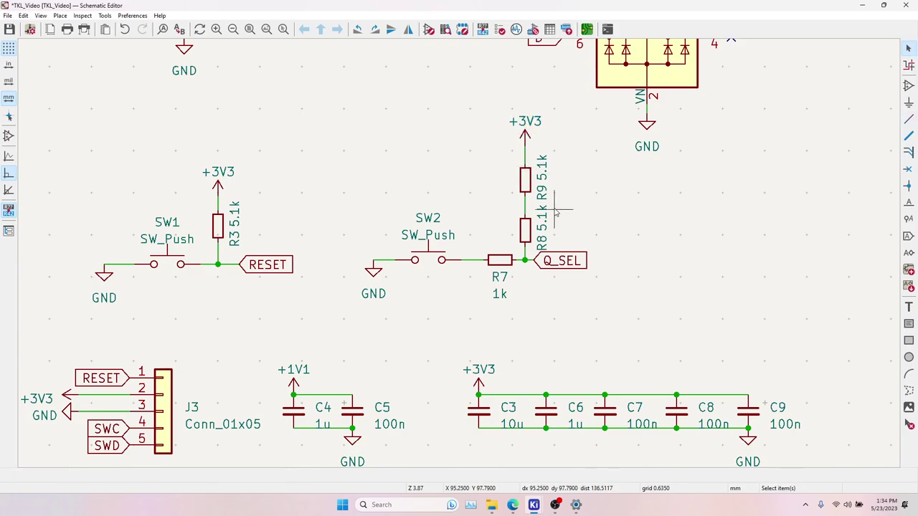
Rotate R9's reference and value text to horizontal and place them beside the resistor.
drag(544, 203, 545, 176)
key(r)
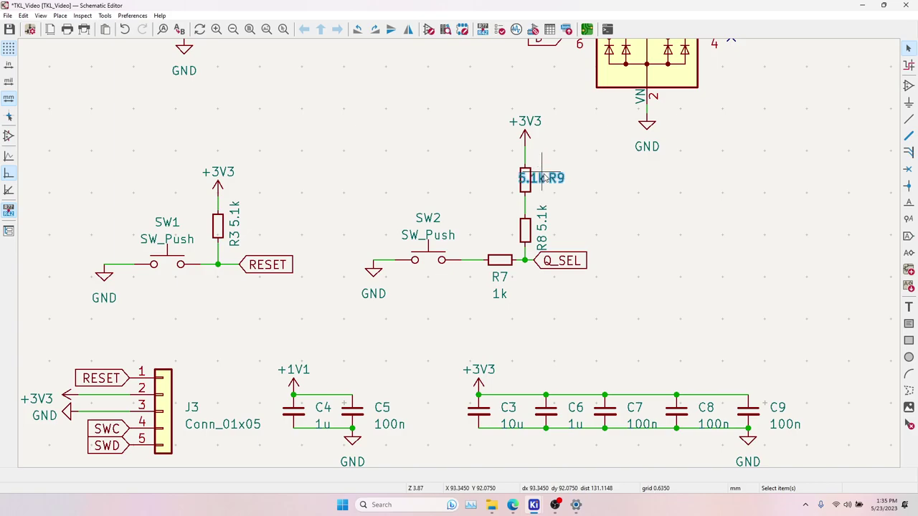
drag(534, 184, 551, 178)
click(588, 190)
Rotate R8's reference and value text to horizontal beside the resistor, and adjust R9's text position to match.
drag(542, 218, 549, 237)
key(r)
click(551, 243)
click(559, 247)
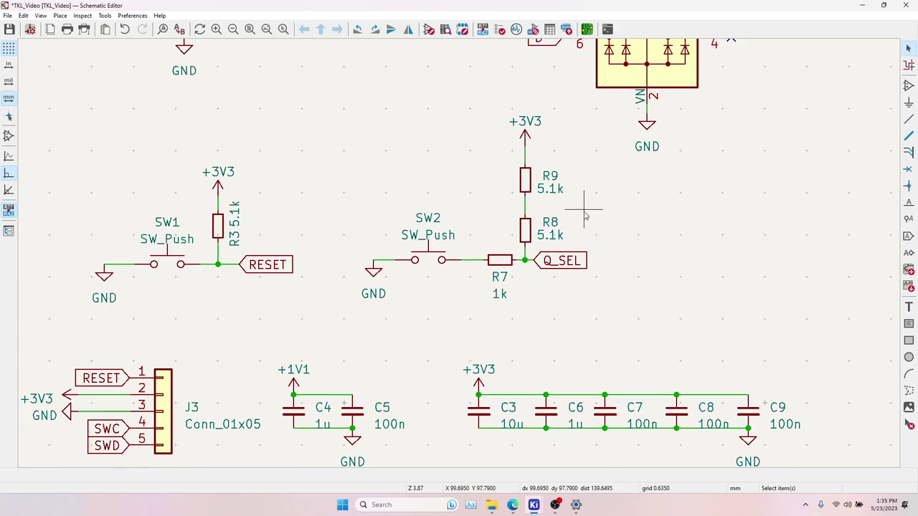
drag(533, 167, 553, 173)
click(600, 192)
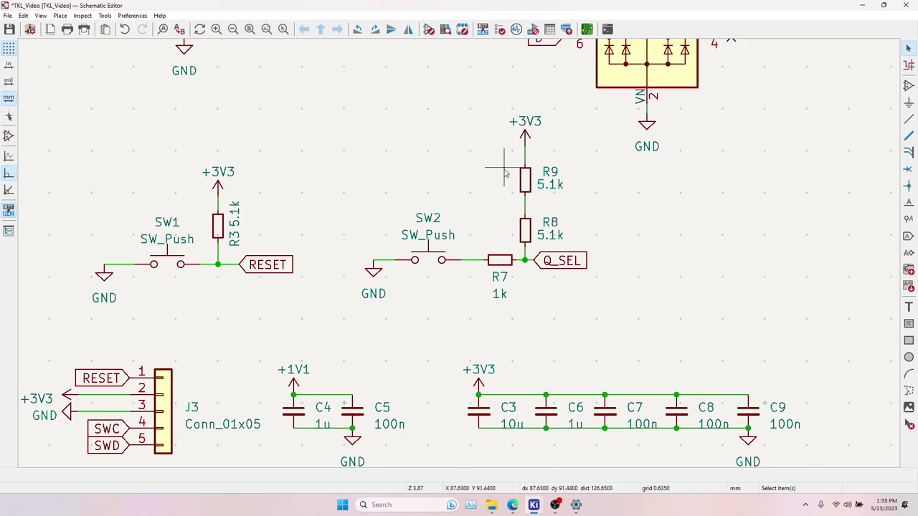
Rotate R3's reference and 5.1k value text to horizontal.
click(218, 226)
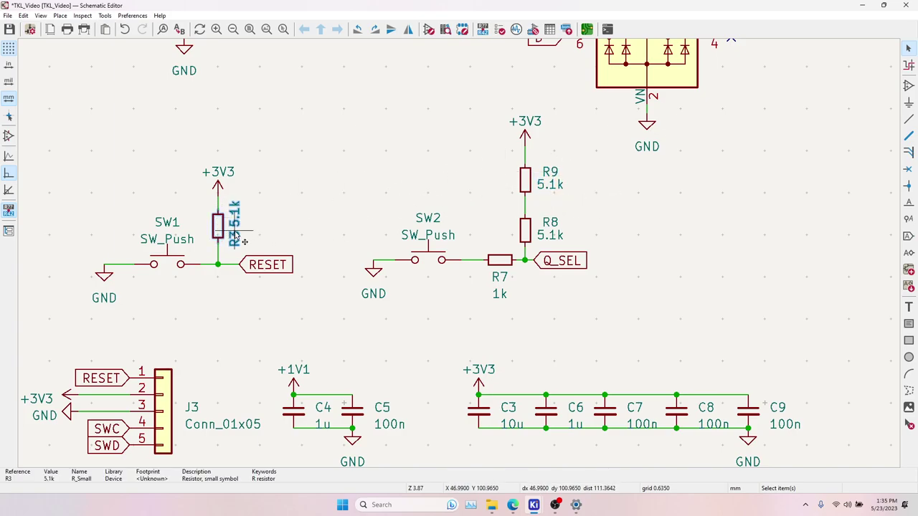
click(241, 245)
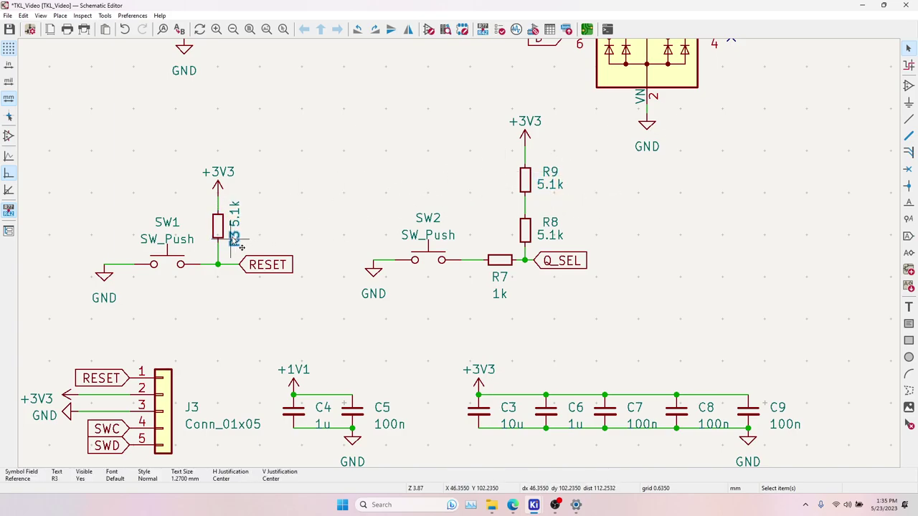
click(251, 221)
click(237, 243)
click(238, 219)
key(r)
click(237, 237)
mouse_move(237, 236)
mouse_down()
mouse_move(246, 206)
mouse_move(241, 238)
mouse_up()
click(238, 216)
click(248, 246)
Arrange R3's text beside the resistor with the reference above the value.
click(246, 205)
key(m)
click(250, 229)
click(246, 241)
key(m)
click(251, 244)
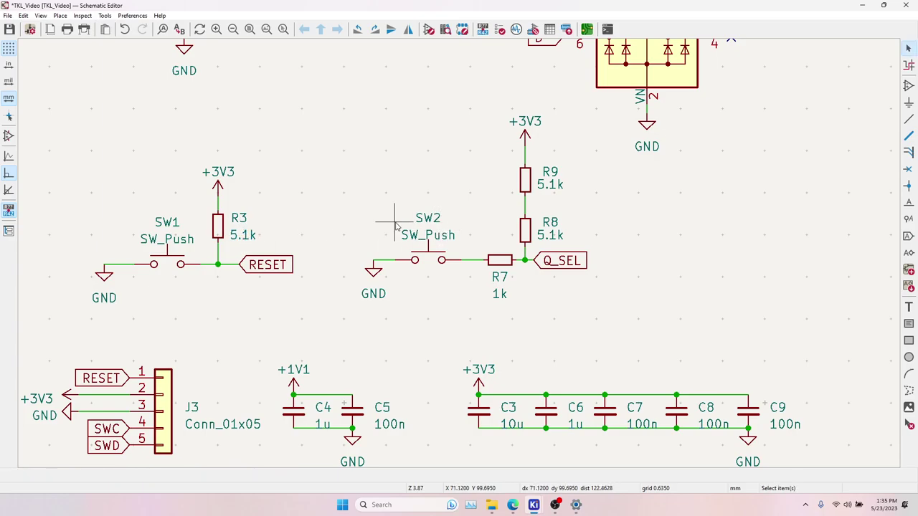
scroll(617, 308, down, 2)
middle_drag(540, 306, 519, 315)
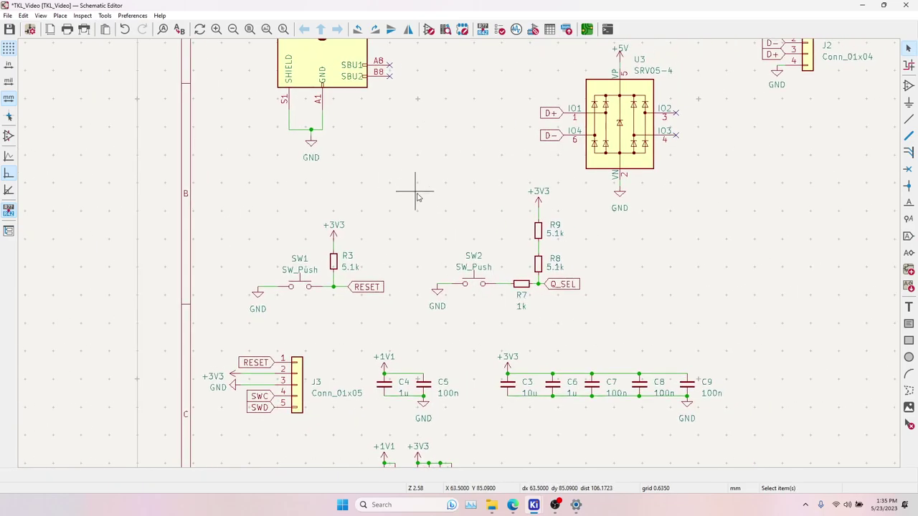
click(567, 284)
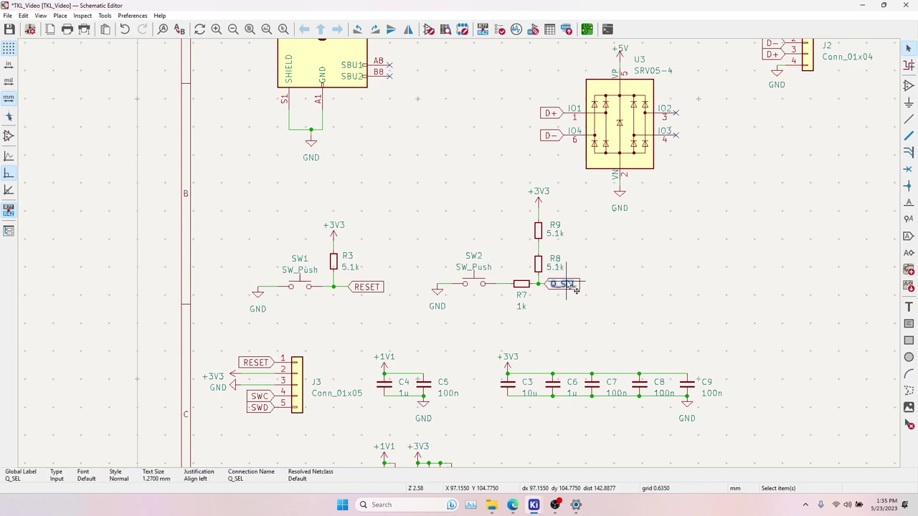
Look over the whole schematic sheet, from the switch circuits and the RP2040 up to the USB connector.
click(299, 285)
click(404, 262)
scroll(404, 262, down, 4)
middle_drag(679, 288, 646, 188)
middle_drag(614, 304, 589, 222)
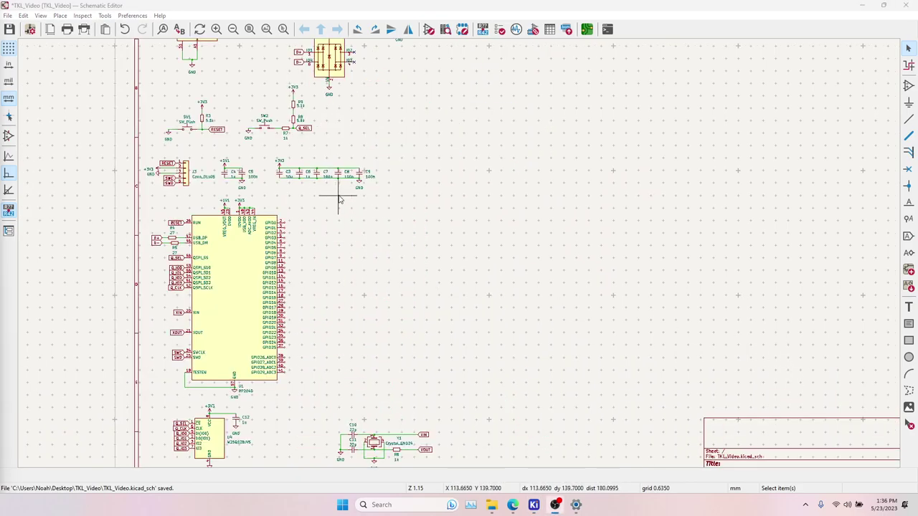
middle_drag(322, 224, 378, 326)
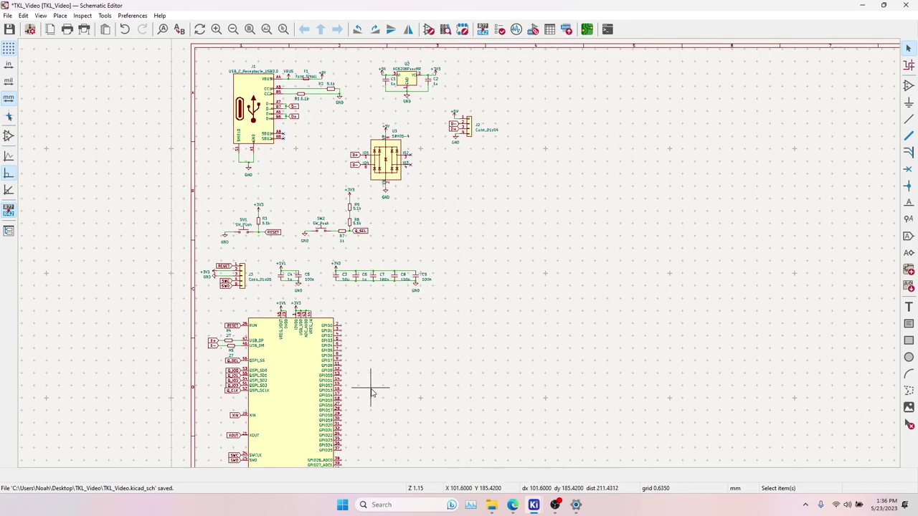
middle_drag(371, 388, 355, 279)
mouse_move(343, 210)
mouse_down()
mouse_move(318, 398)
mouse_move(321, 228)
mouse_move(341, 201)
mouse_up()
middle_drag(380, 254, 442, 407)
scroll(390, 154, up, 3)
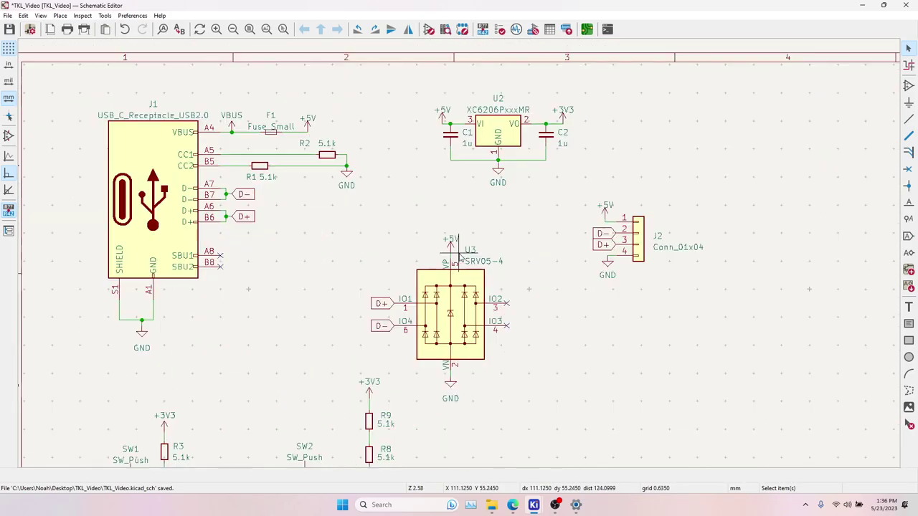
Review the USB-C receptacle J1 with its CC resistors R1 and R2, their ground connection, and fuse F1 feeding +5V.
click(177, 213)
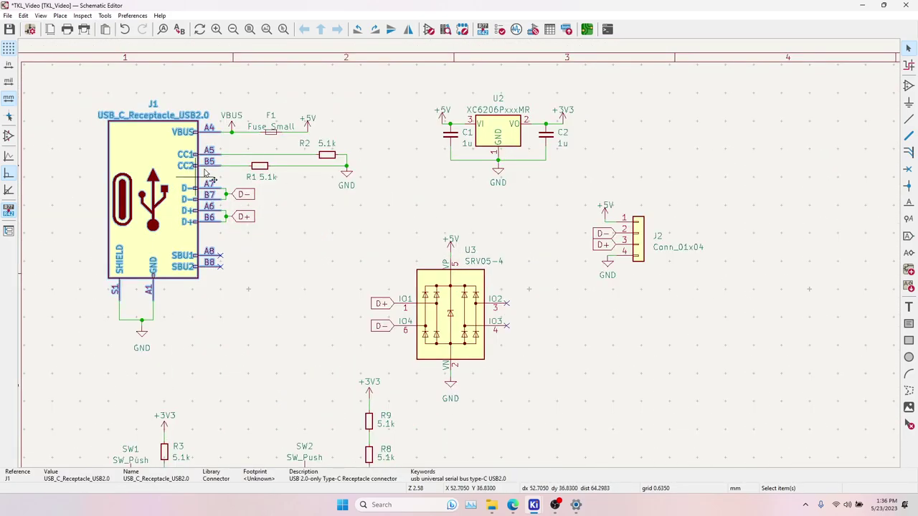
click(260, 166)
click(327, 156)
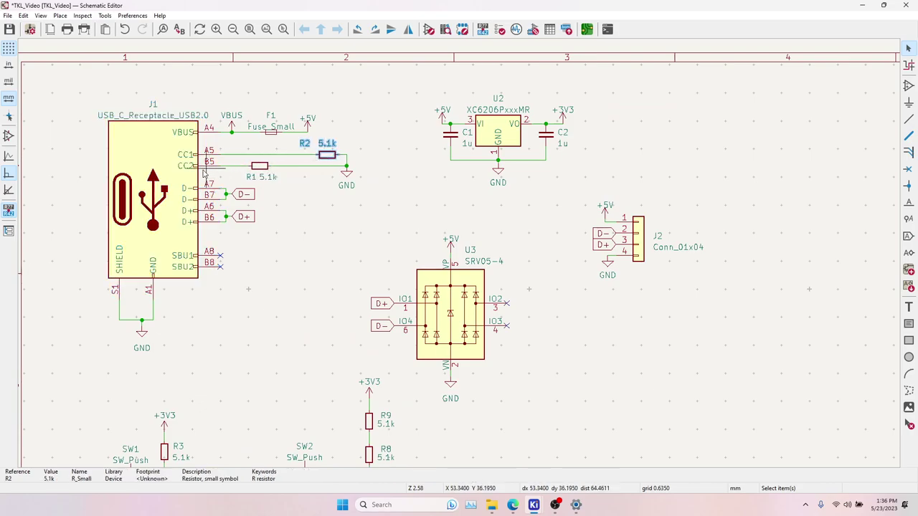
click(345, 174)
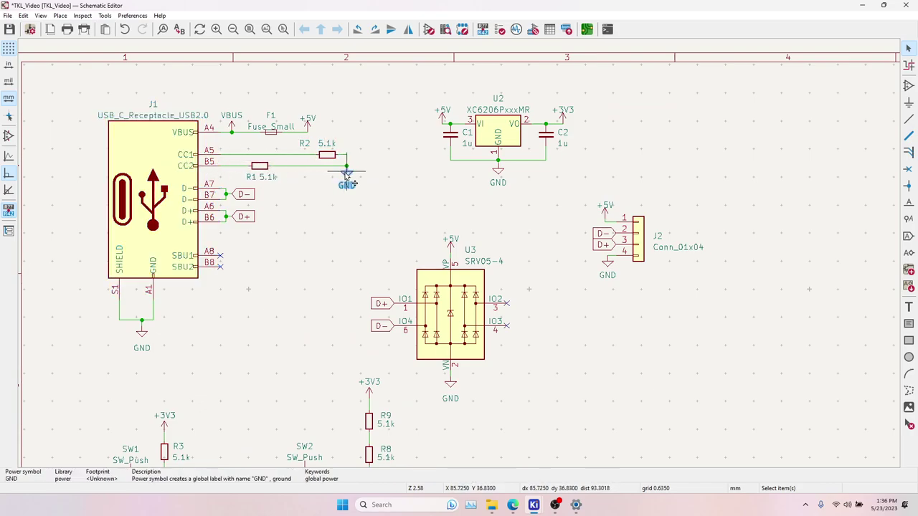
click(270, 131)
click(309, 122)
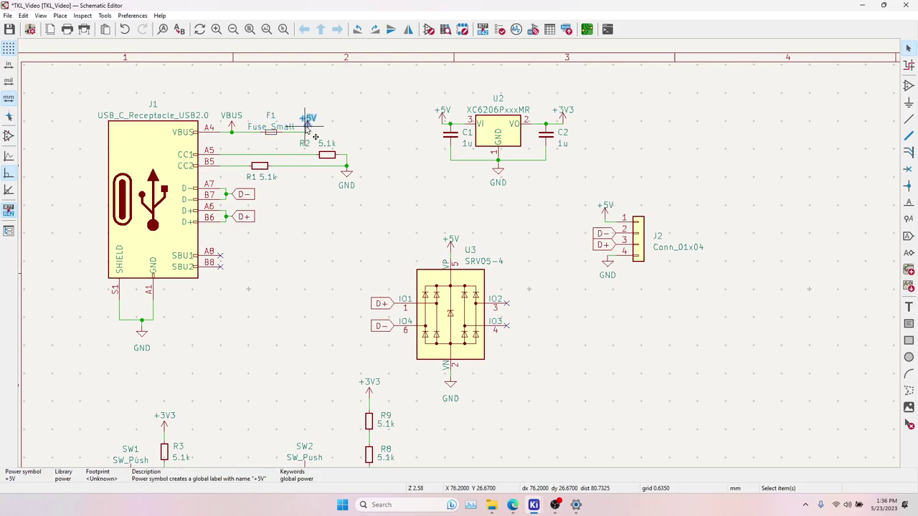
Review the regulator U2 with capacitors C1 and C2, its +5V input and +3V3 output, and connector J2.
scroll(402, 161, right, 3)
click(334, 113)
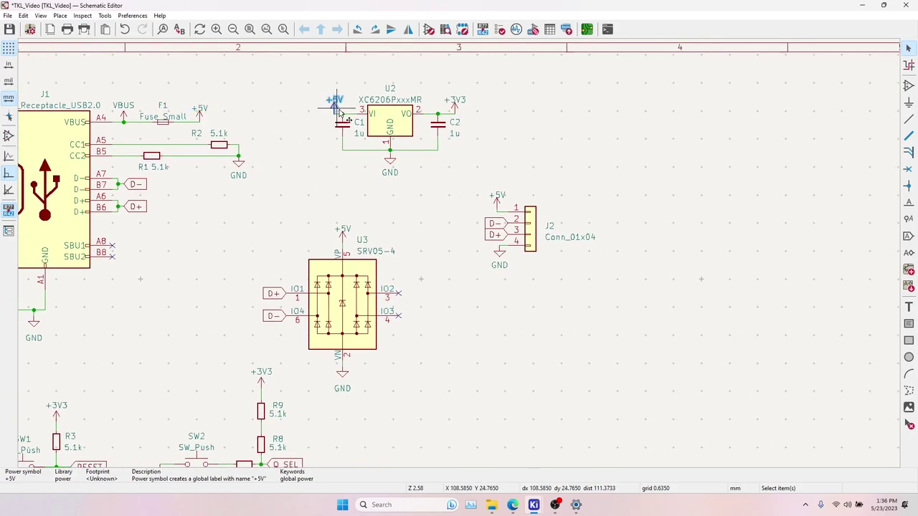
click(529, 228)
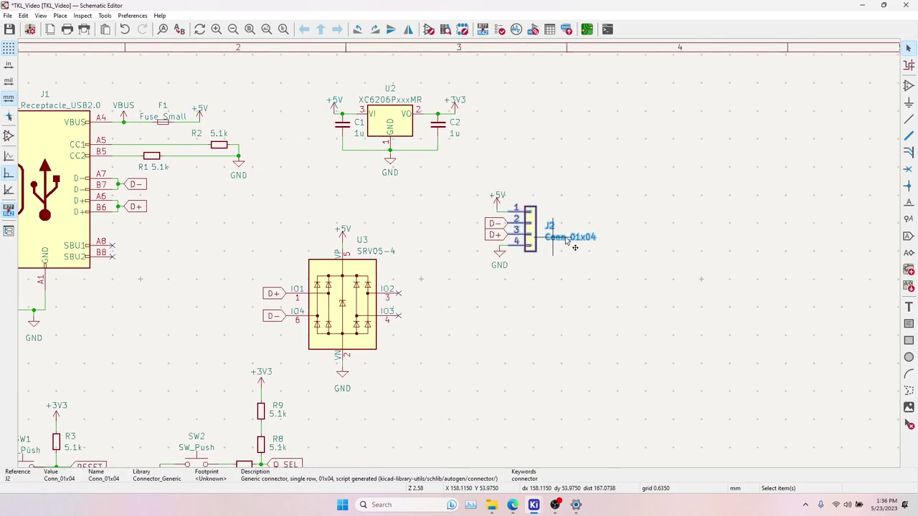
click(337, 112)
click(365, 125)
click(391, 124)
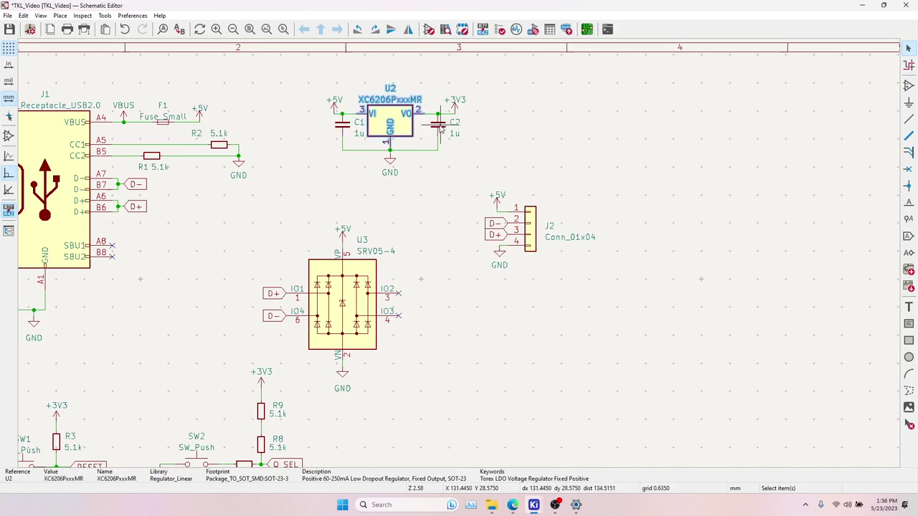
click(439, 126)
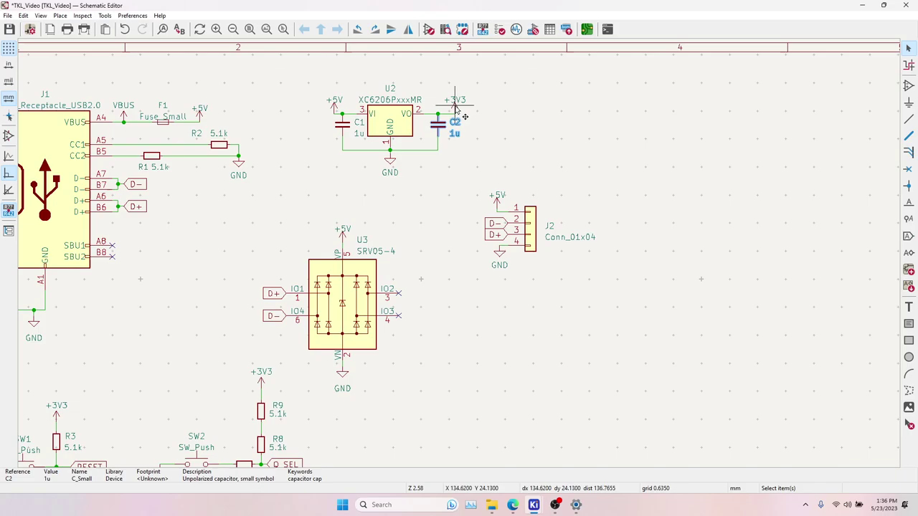
click(455, 106)
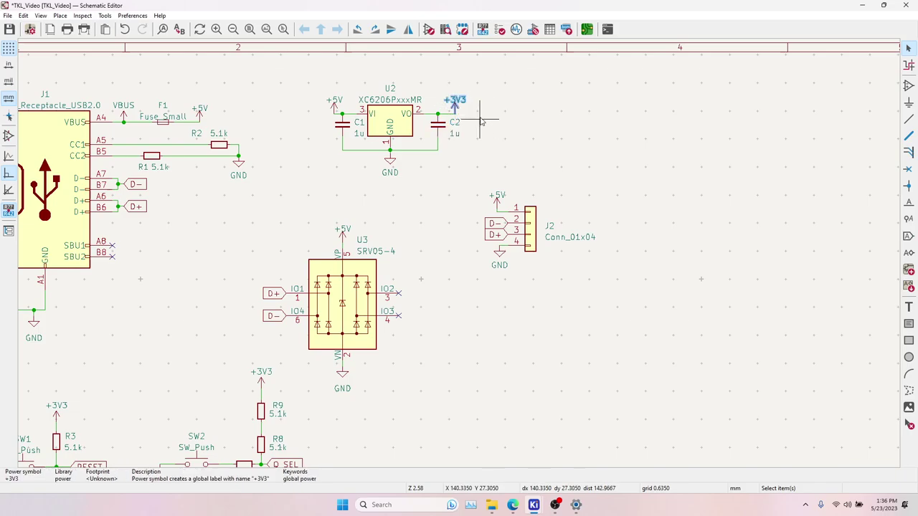
Review the ESD protection chip U3 and the D+ and D- labels connected to it.
middle_drag(415, 324, 454, 218)
click(409, 187)
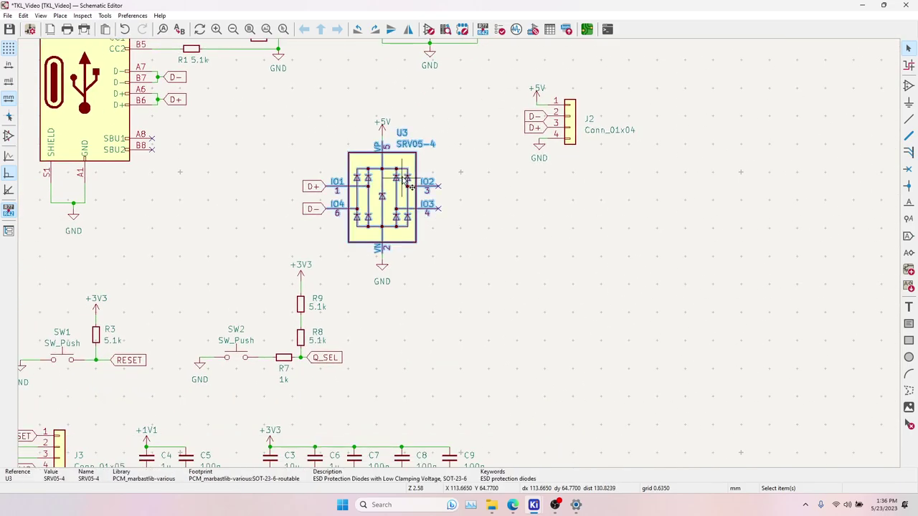
click(313, 187)
click(314, 209)
click(374, 194)
click(316, 139)
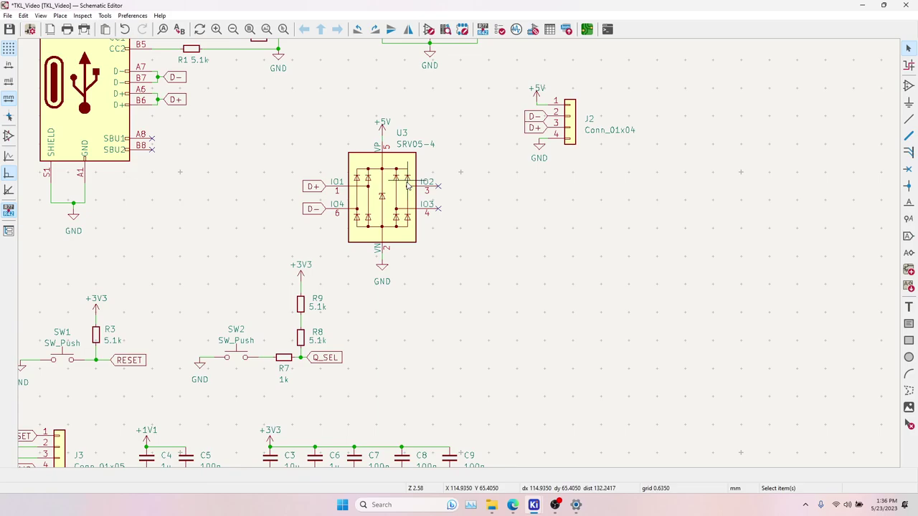
middle_drag(438, 313, 471, 278)
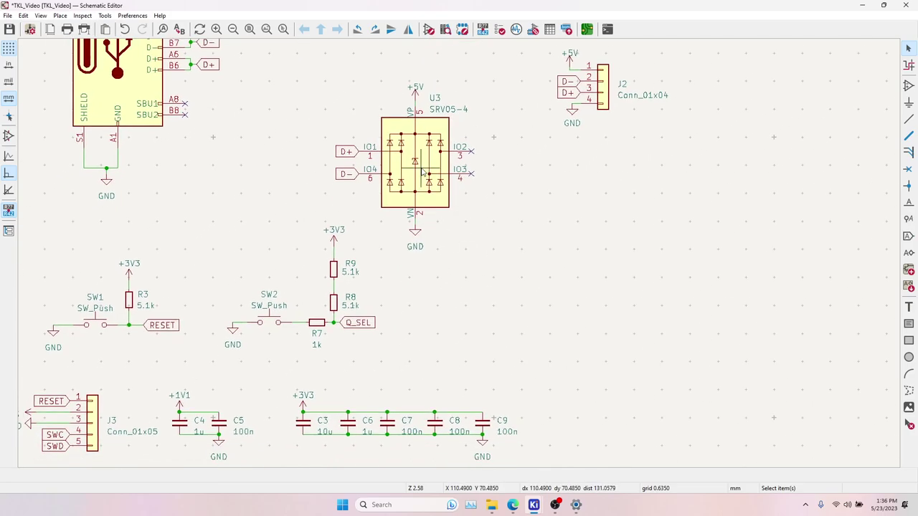
Review the reset circuit: switch SW1, its ground symbol, pull-up resistor R3 and the RESET label.
middle_drag(423, 355, 632, 241)
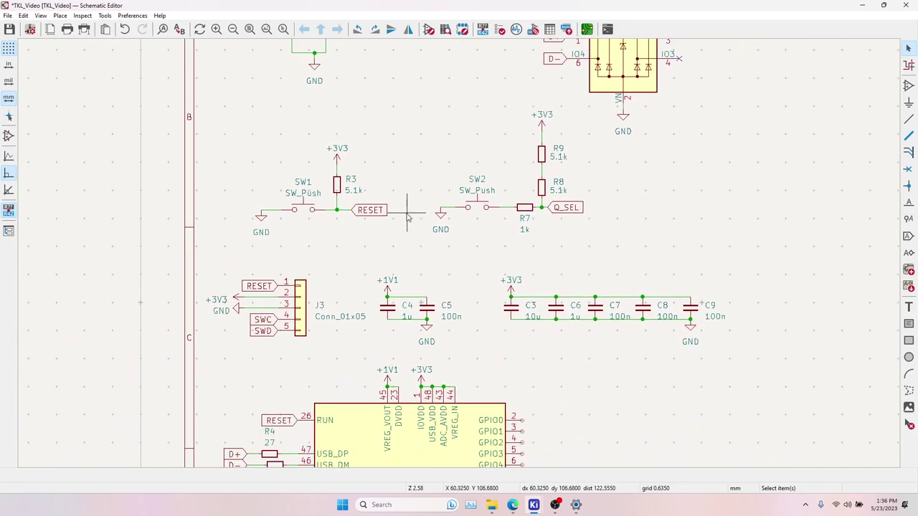
click(384, 213)
click(262, 216)
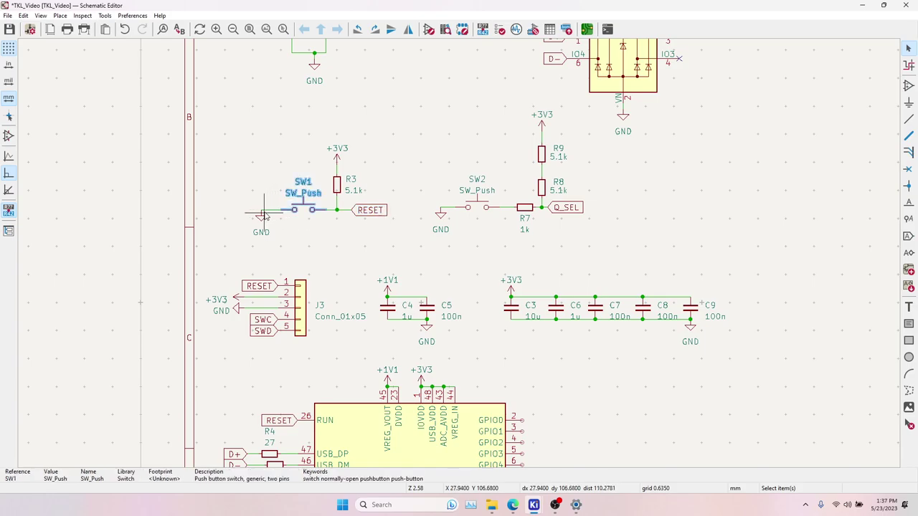
click(386, 210)
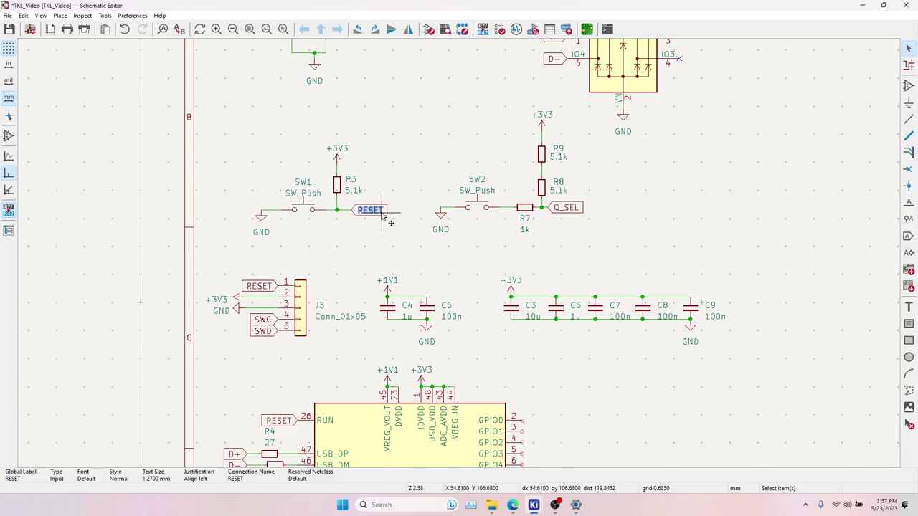
click(261, 216)
click(370, 209)
click(336, 185)
Review the Q_SEL switch circuit: SW2, its ground symbol, series resistor R7 and pull-up resistors R8 and R9.
middle_drag(452, 252, 362, 278)
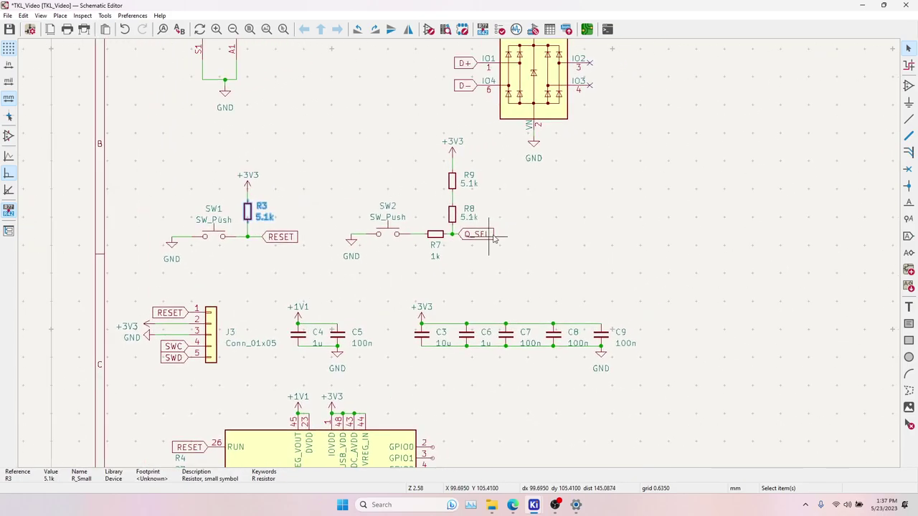
click(486, 236)
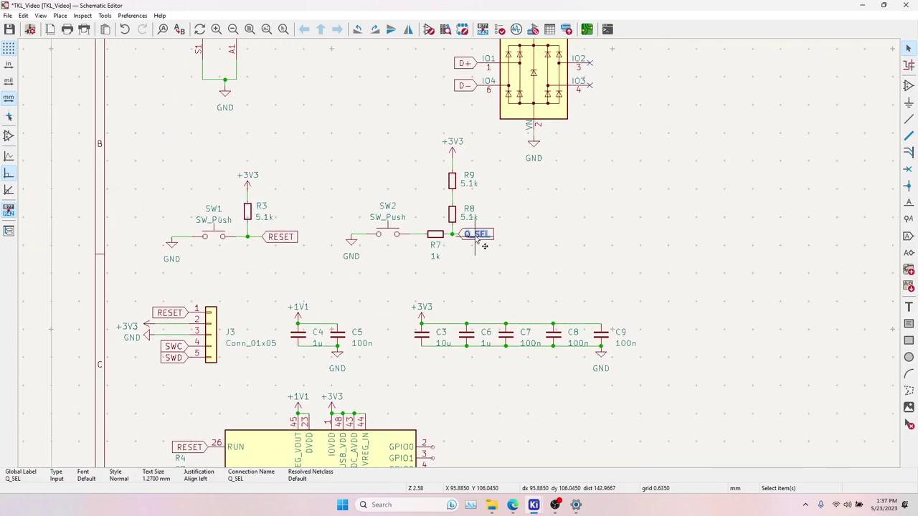
click(389, 231)
click(350, 241)
click(427, 234)
click(440, 235)
click(455, 193)
click(453, 185)
click(462, 212)
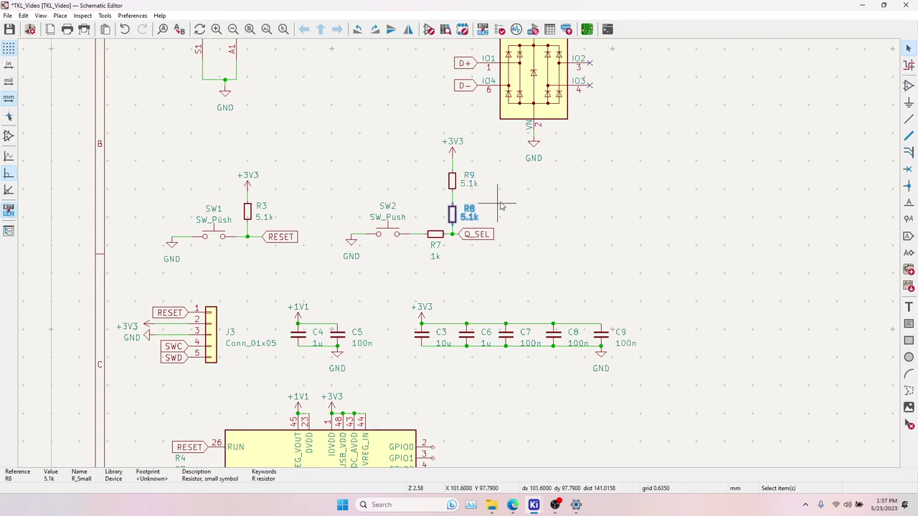
Review the five-pin connector J3 and its RESET, +3V3, GND, SWC and SWD connections.
middle_drag(506, 273, 507, 252)
click(414, 381)
middle_drag(428, 378, 436, 270)
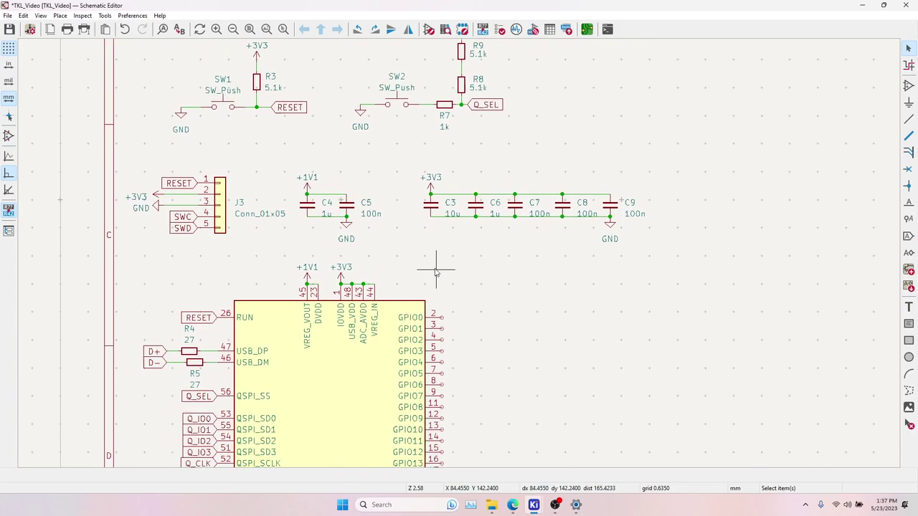
drag(119, 168, 275, 252)
click(241, 177)
click(188, 186)
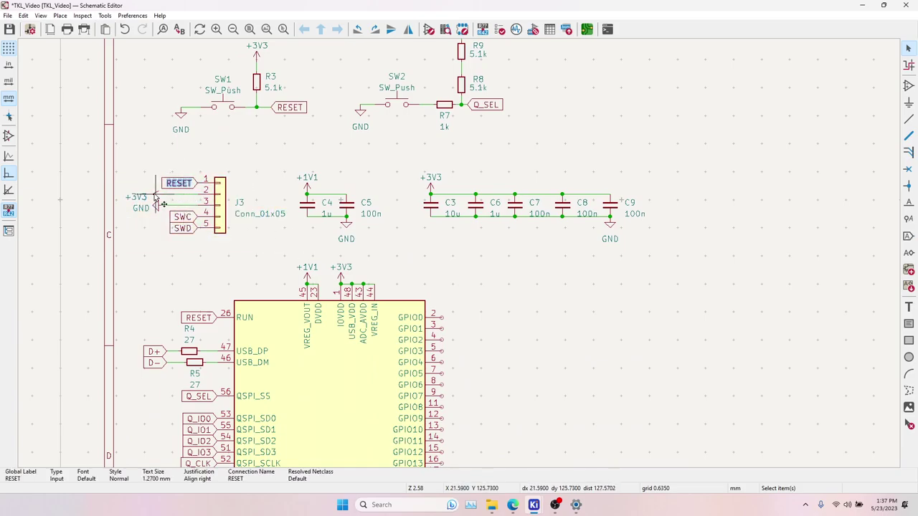
click(138, 196)
click(141, 208)
click(182, 228)
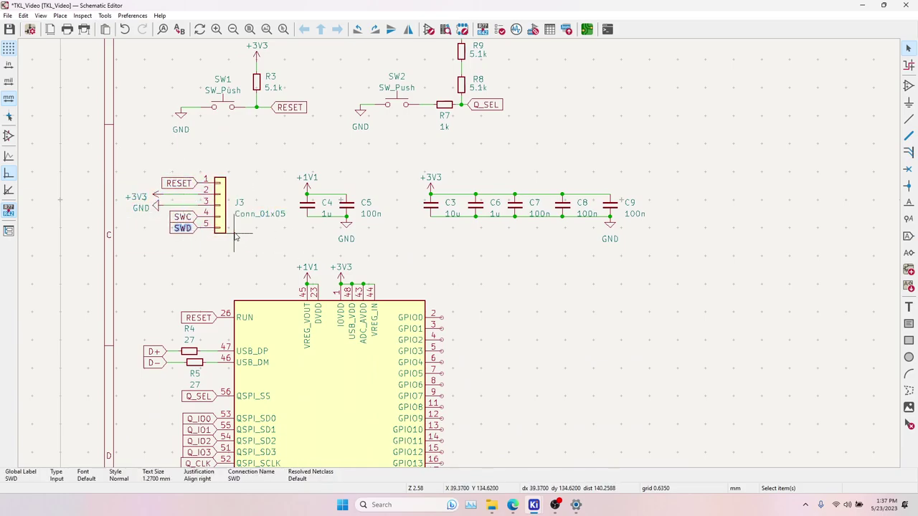
click(198, 243)
Review the decoupling capacitors on the +1V1 and +3V3 rails, comparing the 1u capacitors and the 100n capacitors across both groups.
middle_drag(275, 261, 199, 248)
drag(213, 158, 312, 236)
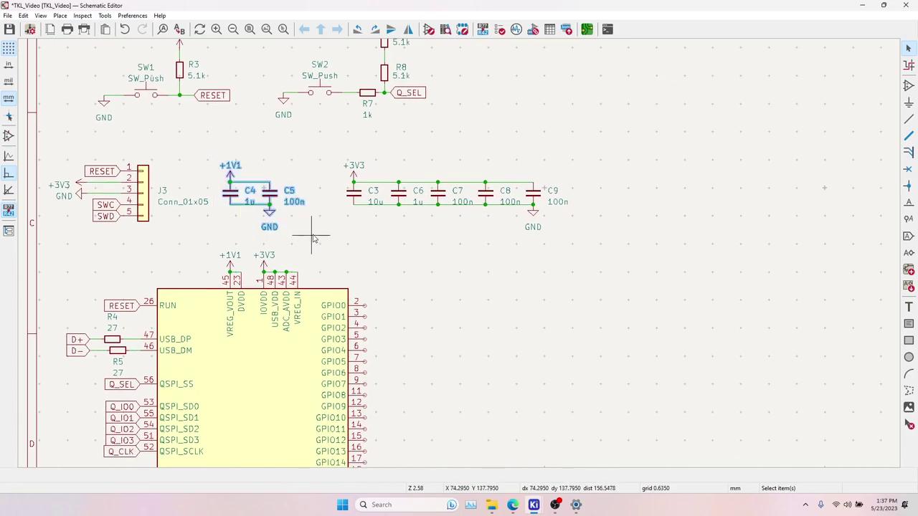
click(228, 192)
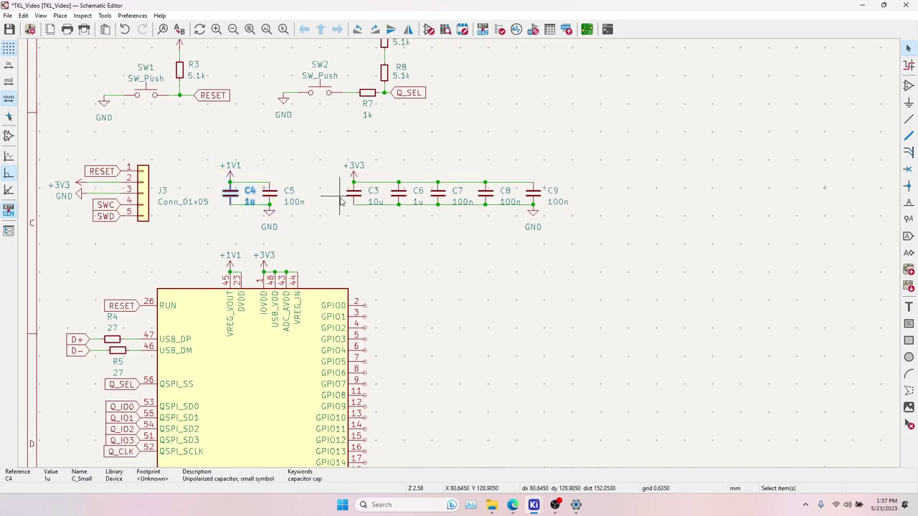
shift+click(404, 194)
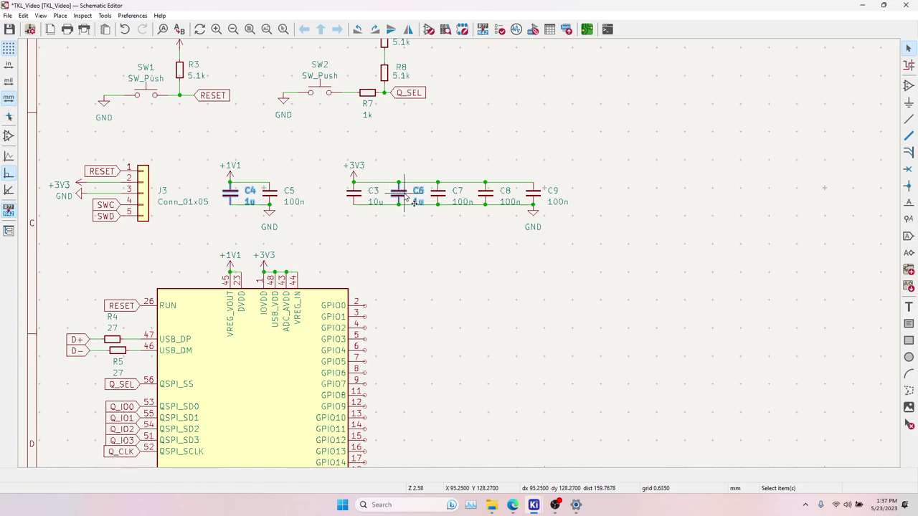
click(271, 192)
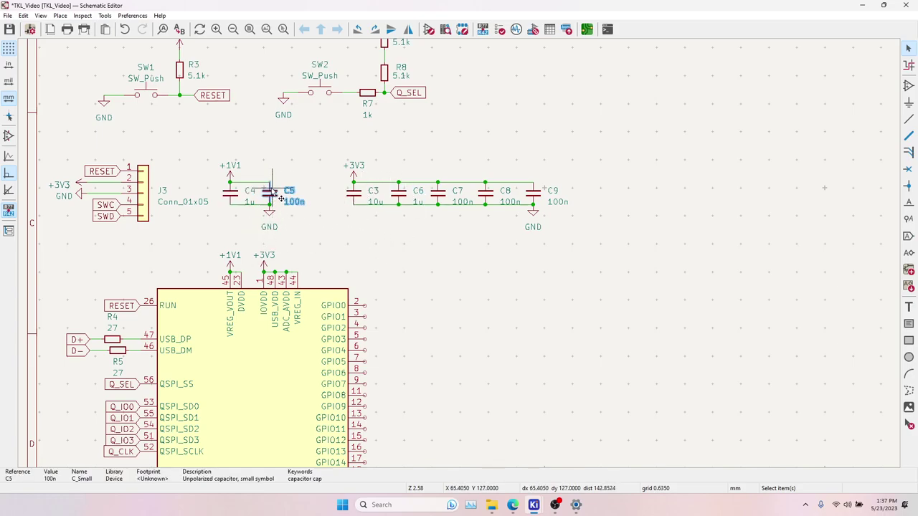
click(379, 191)
drag(382, 188, 430, 193)
click(438, 194)
shift+click(485, 192)
shift+click(533, 192)
Check the series resistors R4 and R5 on the RP2040's D+ and D- lines.
scroll(405, 386, down, 5)
click(156, 137)
shift+click(162, 148)
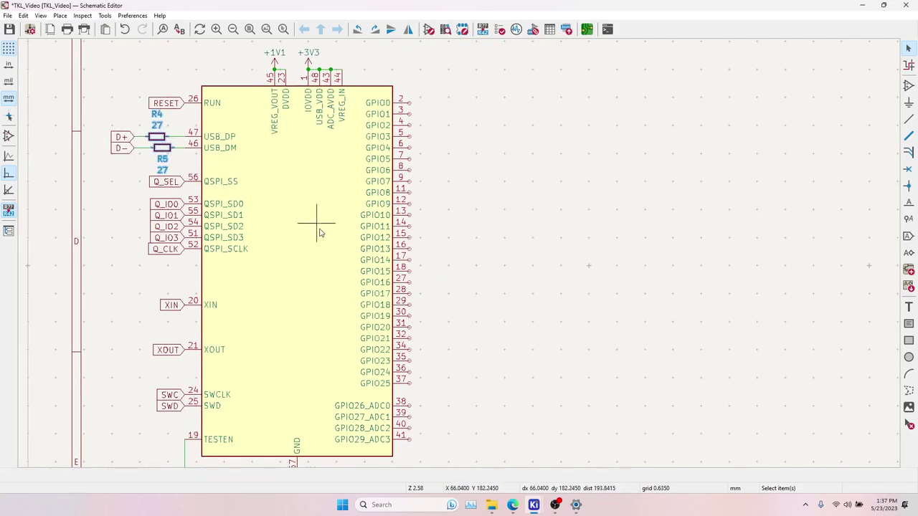
Review the flash memory chip U4 and its supply capacitor C12.
scroll(327, 322, down, 5)
click(247, 322)
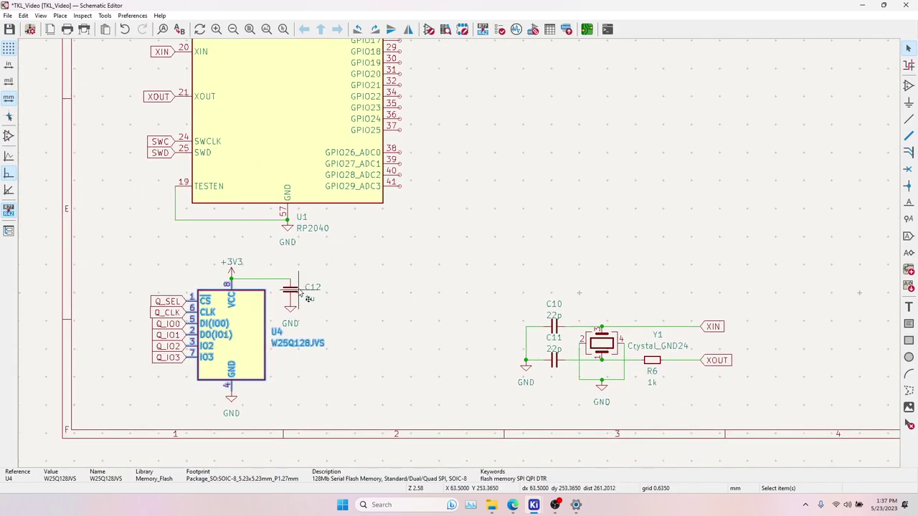
click(294, 295)
click(254, 332)
click(420, 304)
Review the crystal circuit: Y1, load capacitors C10 and C11, series resistor R6, and the XIN and XOUT labels.
scroll(172, 348, up, 2)
middle_drag(173, 344, 181, 465)
middle_drag(316, 424, 205, 240)
drag(425, 304, 556, 396)
click(473, 294)
click(455, 329)
shift+click(458, 358)
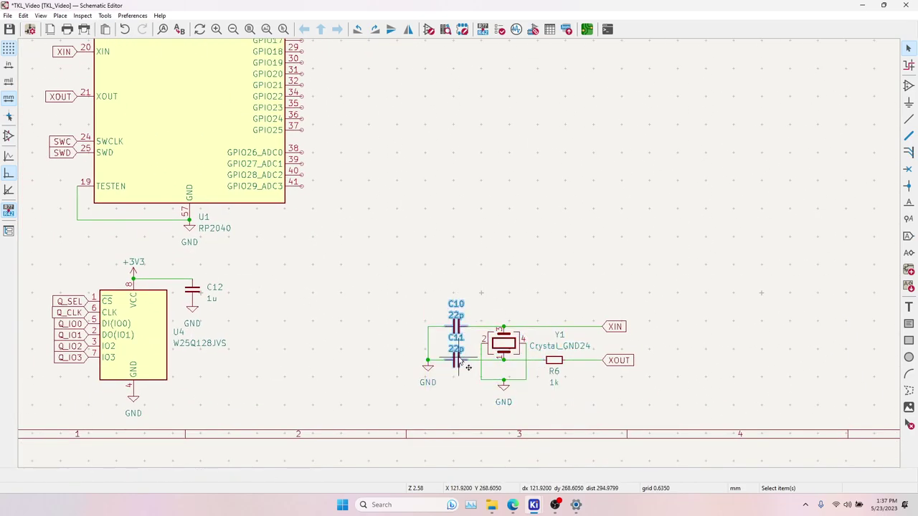
click(490, 318)
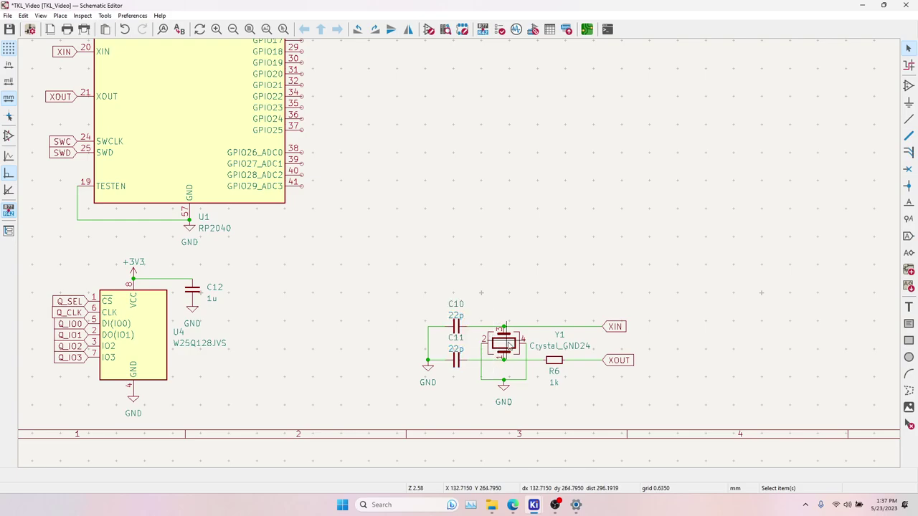
click(509, 346)
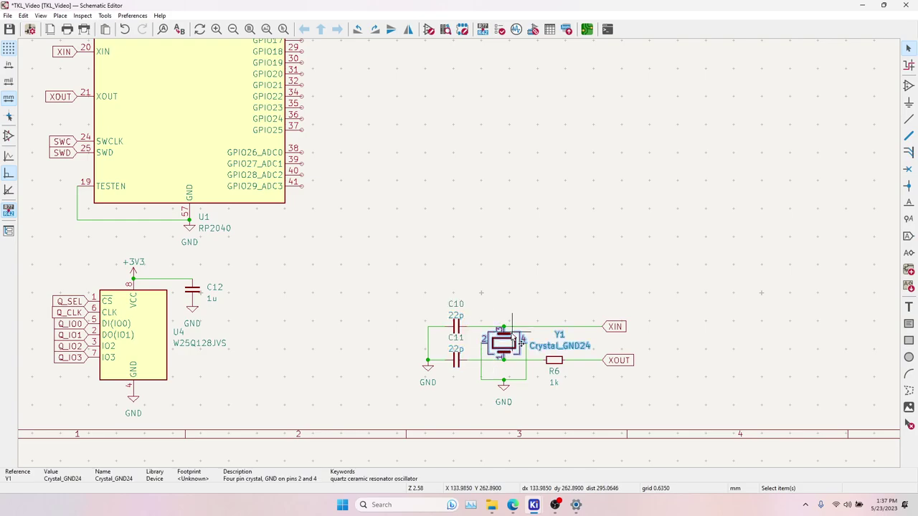
click(554, 361)
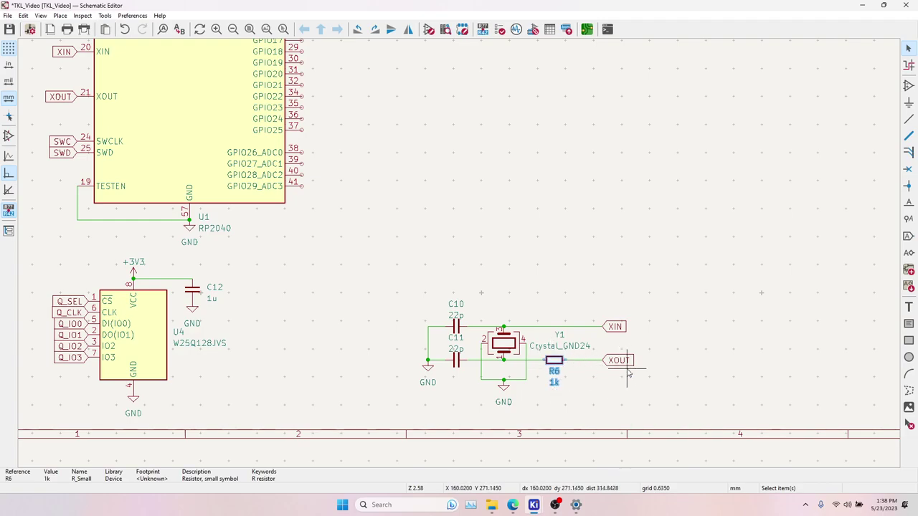
click(617, 327)
click(625, 361)
middle_drag(227, 226, 263, 257)
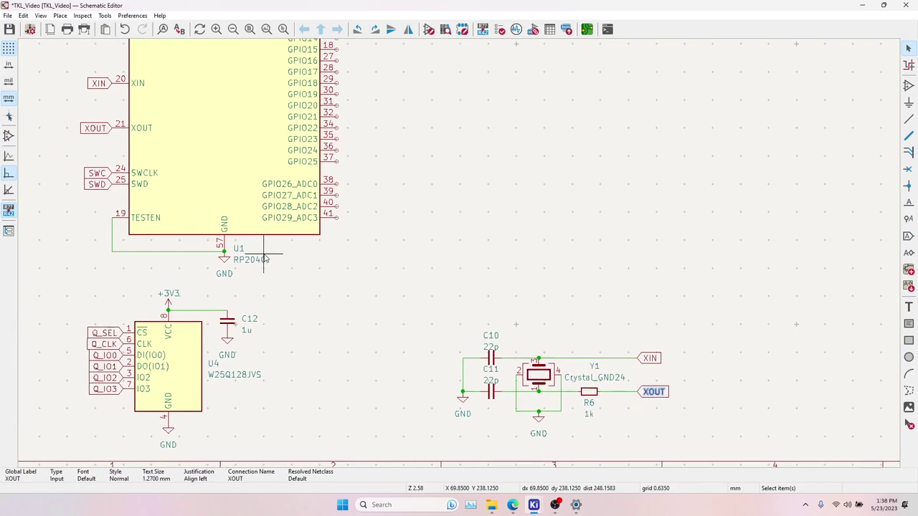
Check the XIN and XOUT labels on the RP2040's crystal pins.
click(98, 84)
click(103, 128)
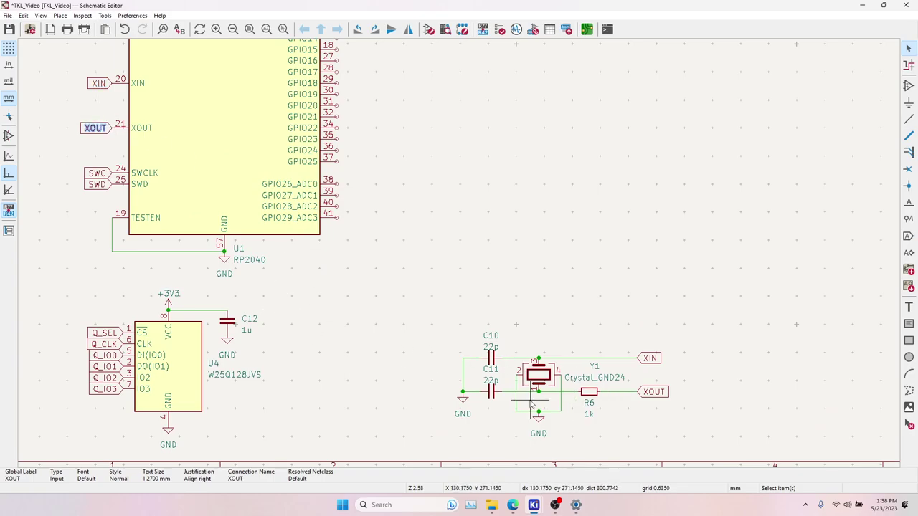
Try to retrace the wires from C11 to crystal pin 1 and from the crystal's GND symbol to pin 2.
scroll(517, 394, up, 3)
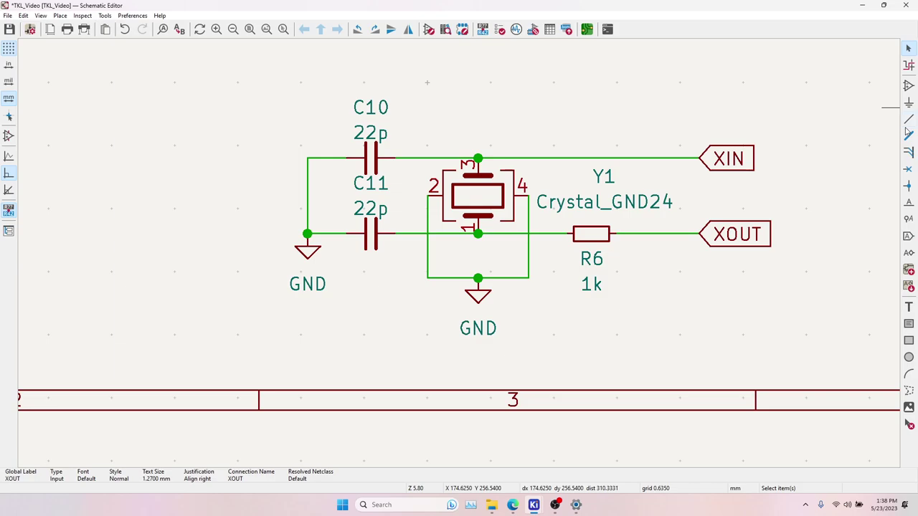
click(908, 121)
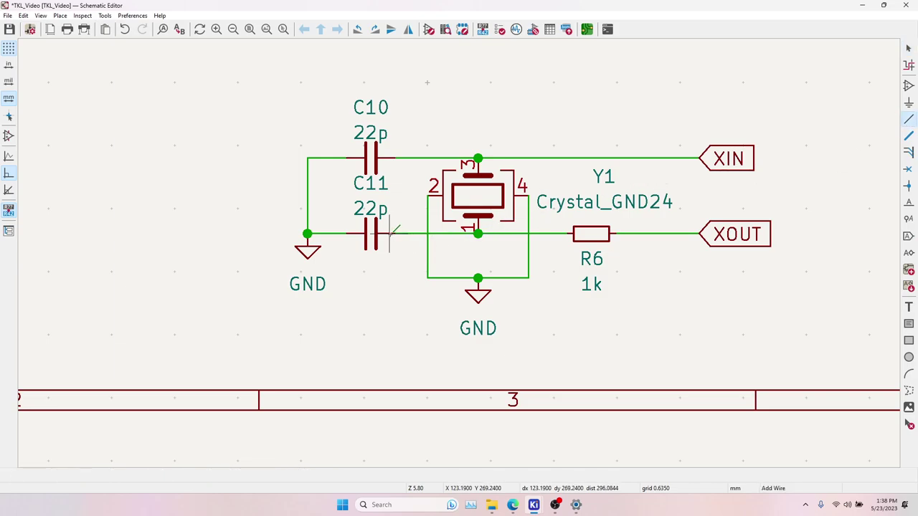
click(395, 233)
click(478, 233)
click(467, 284)
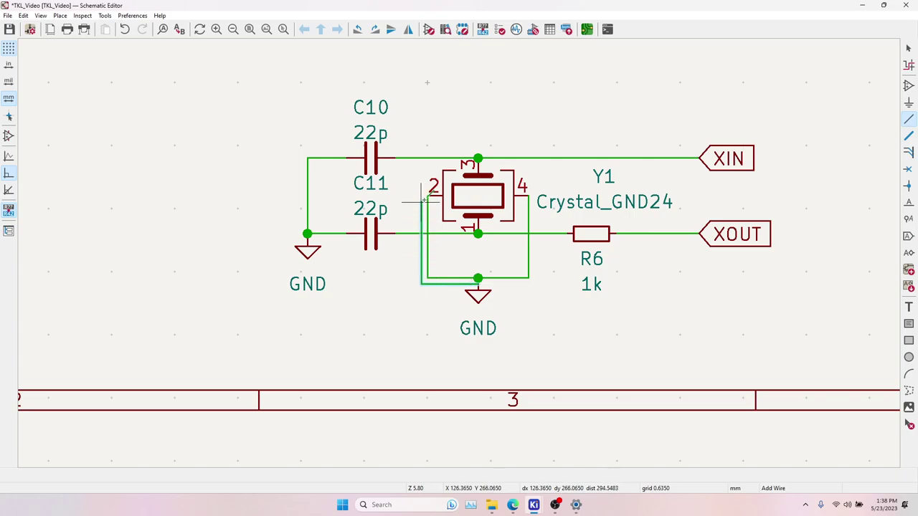
click(439, 195)
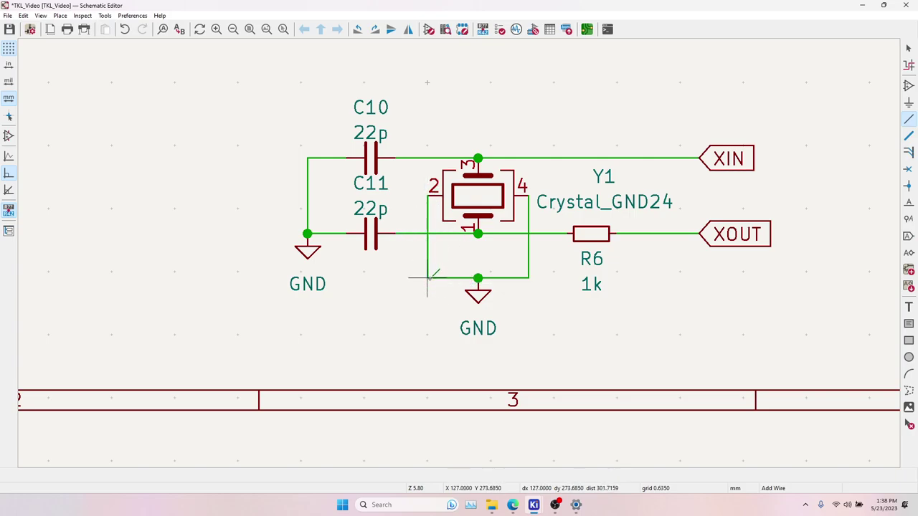
key(Escape)
key(Escape)
Delete the wire between C11 and crystal pin 1 and redraw it with a junction where it crosses the pin 2 ground wire.
click(435, 235)
key(Delete)
click(908, 120)
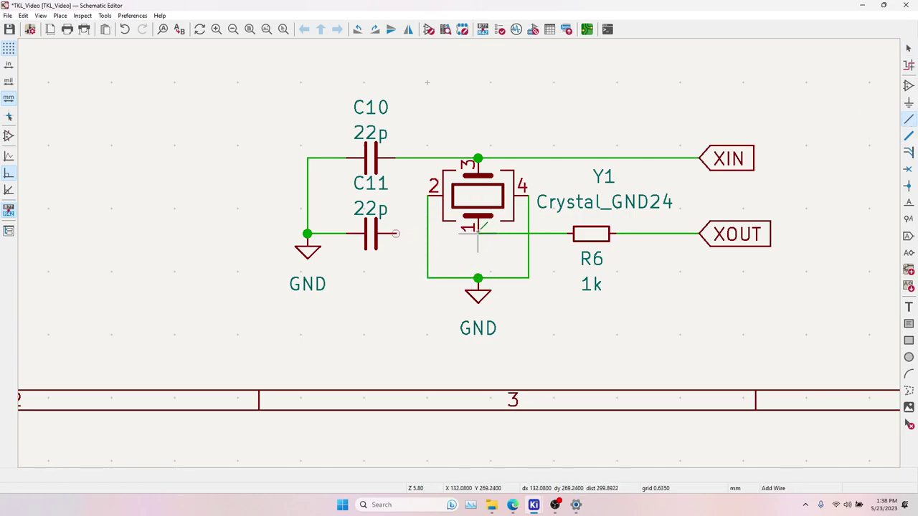
click(478, 234)
key(Escape)
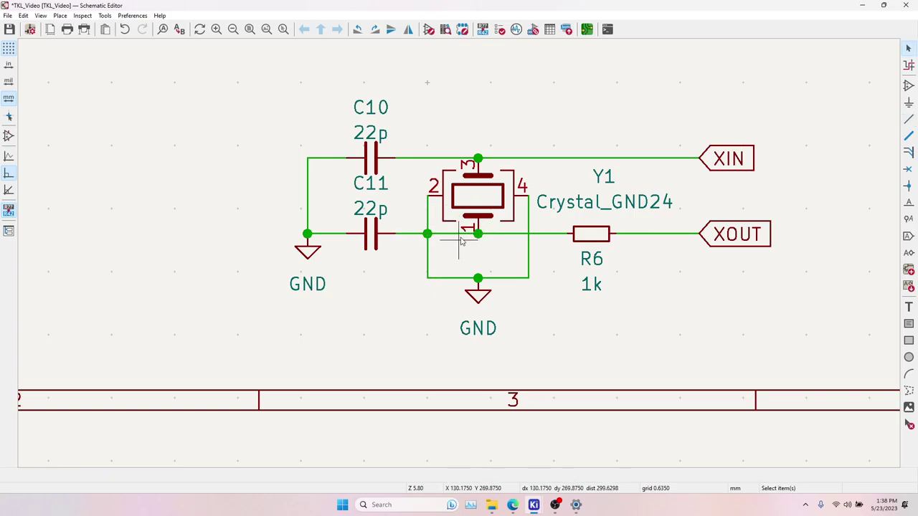
Delete the C11 wire and redraw it straight to crystal pin 1, crossing the ground wire without a junction.
click(439, 234)
key(Delete)
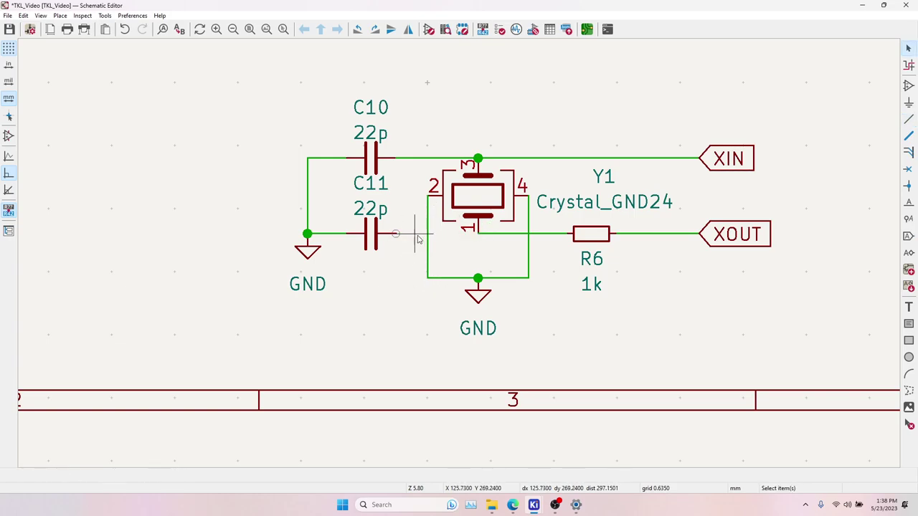
key(w)
click(395, 234)
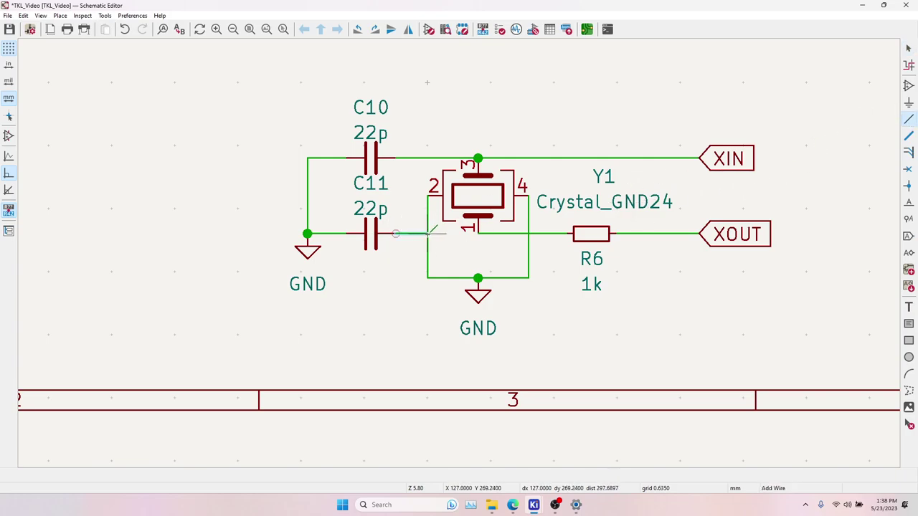
click(477, 234)
key(Escape)
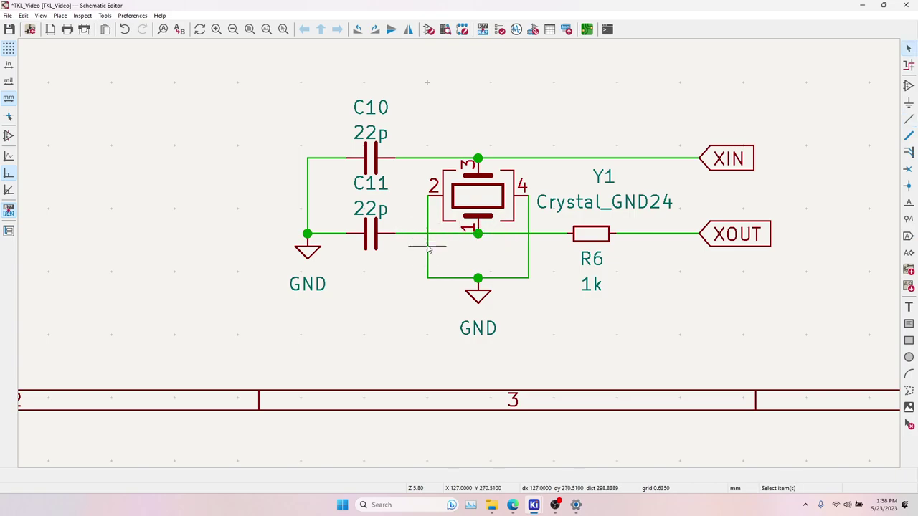
Check the crystal circuit's XIN label and look over the whole schematic sheet.
scroll(460, 257, down, 5)
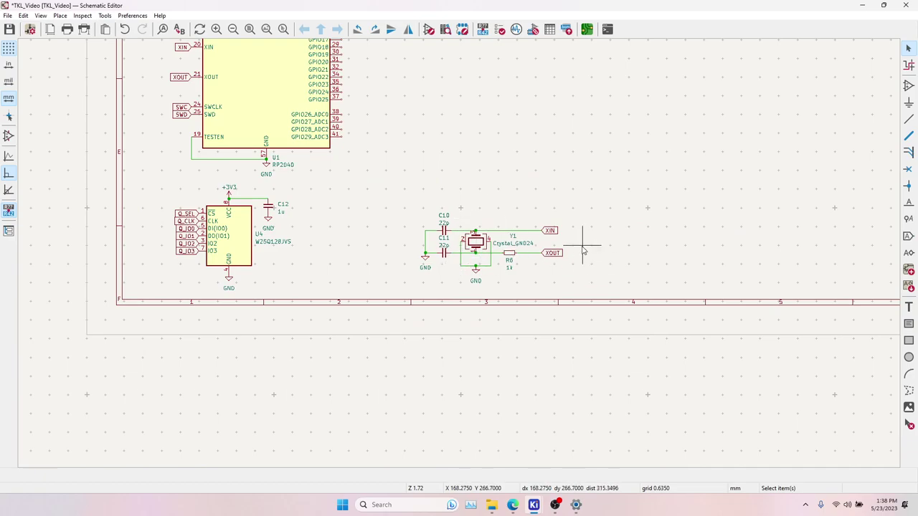
click(551, 231)
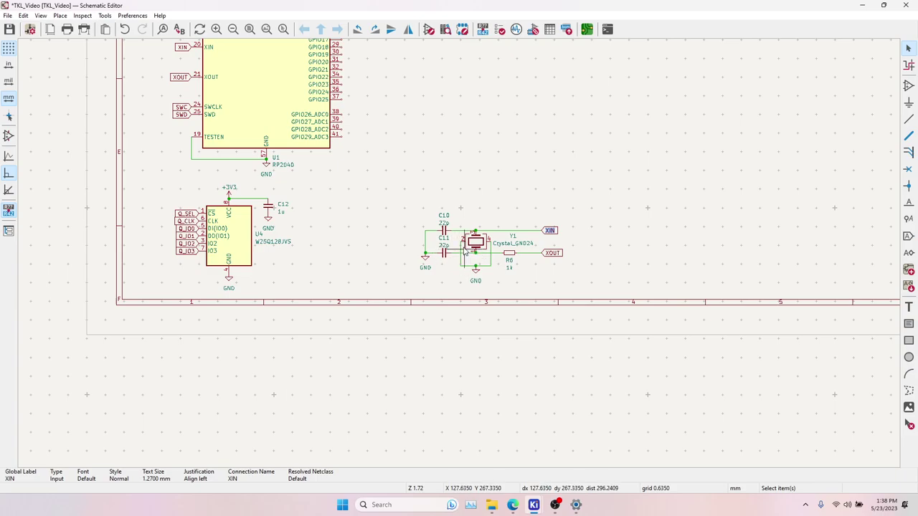
click(496, 190)
middle_drag(492, 181, 466, 270)
middle_drag(418, 40, 440, 213)
scroll(440, 212, down, 6)
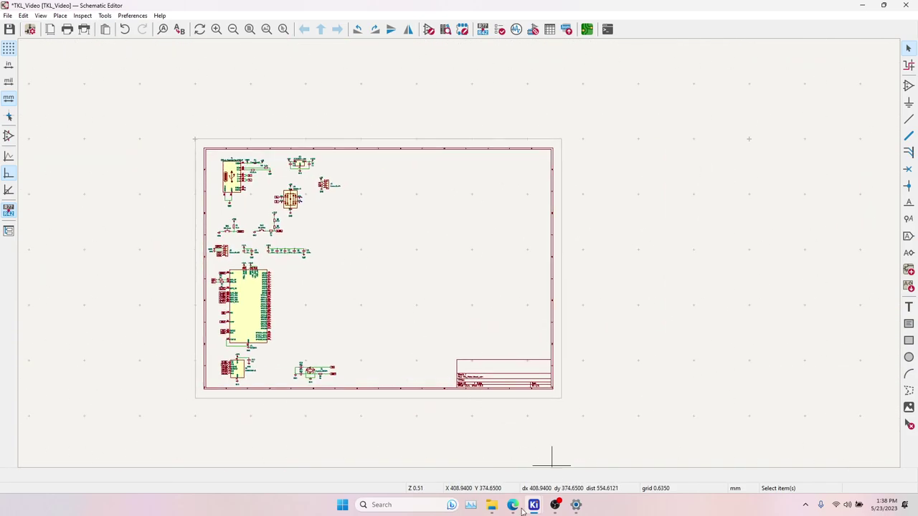
Switch to the Keyboard Layout Editor page in the browser and examine the layout's raw data, key summary and full set of keys.
click(523, 507)
click(516, 9)
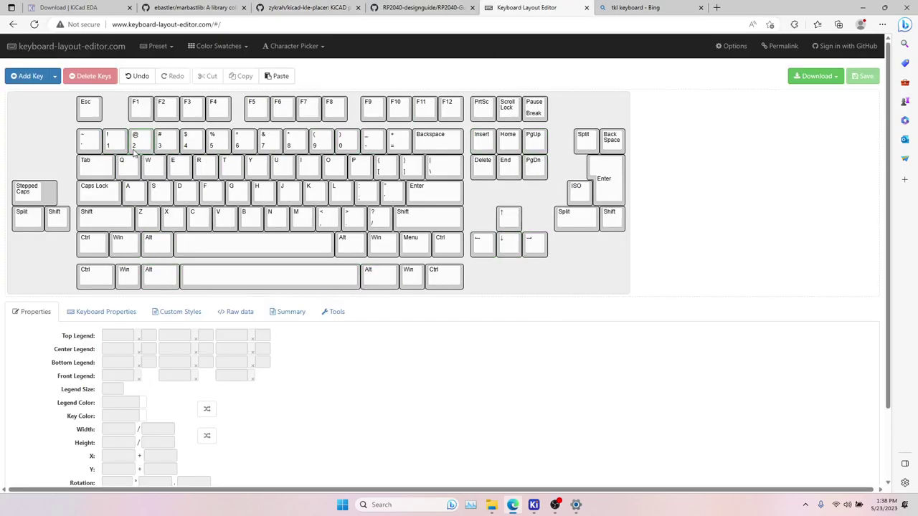
click(241, 320)
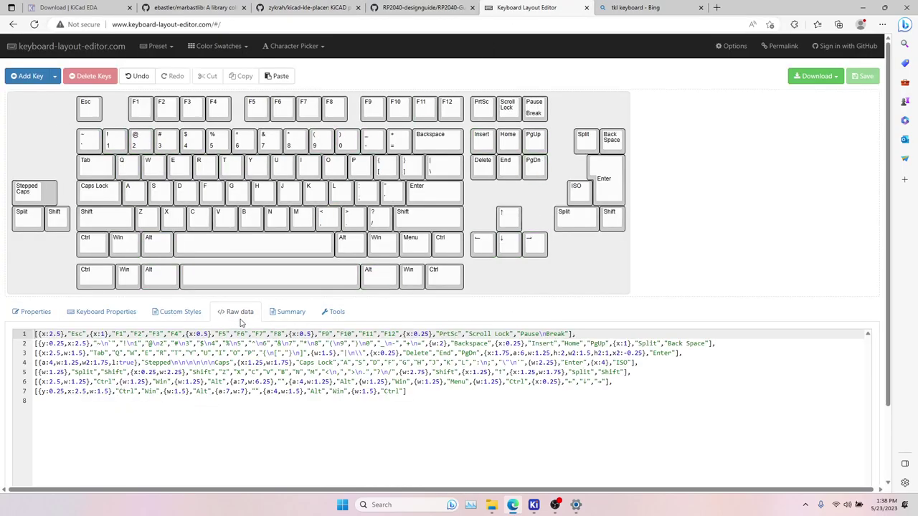
click(286, 314)
scroll(280, 330, down, 3)
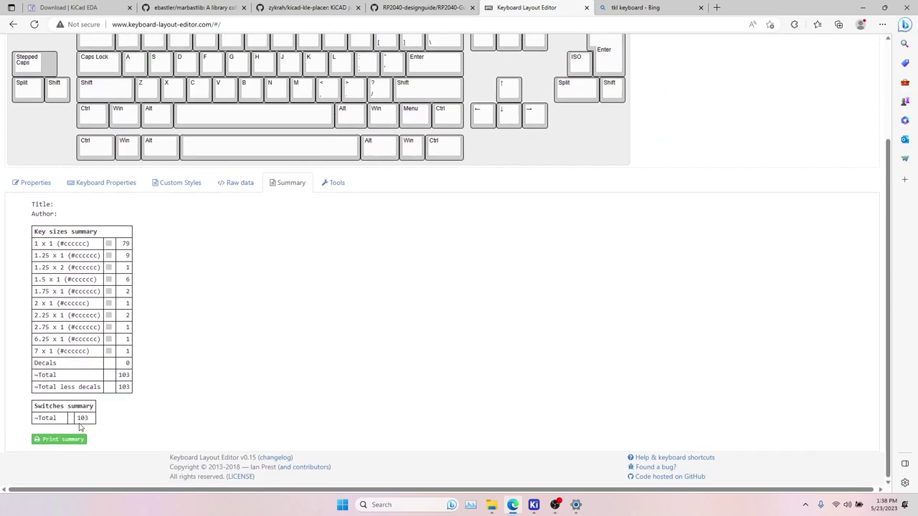
scroll(282, 330, up, 3)
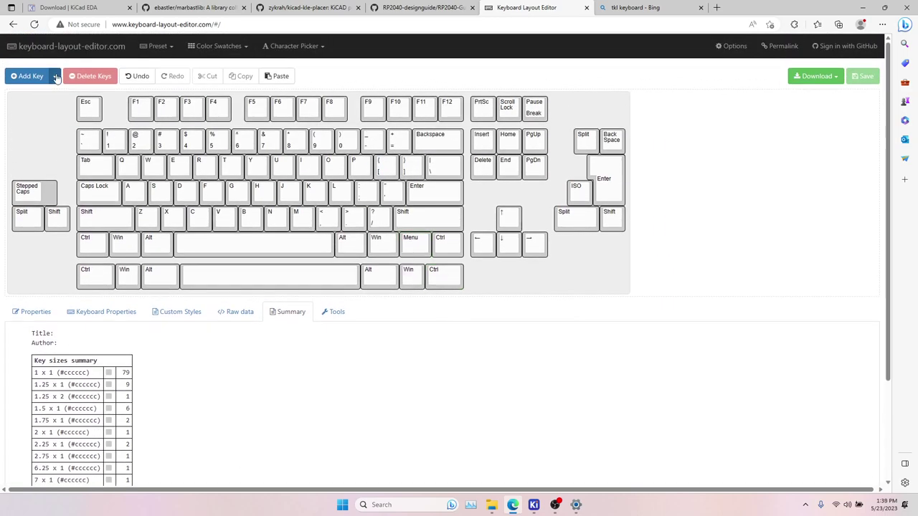
drag(10, 99, 647, 300)
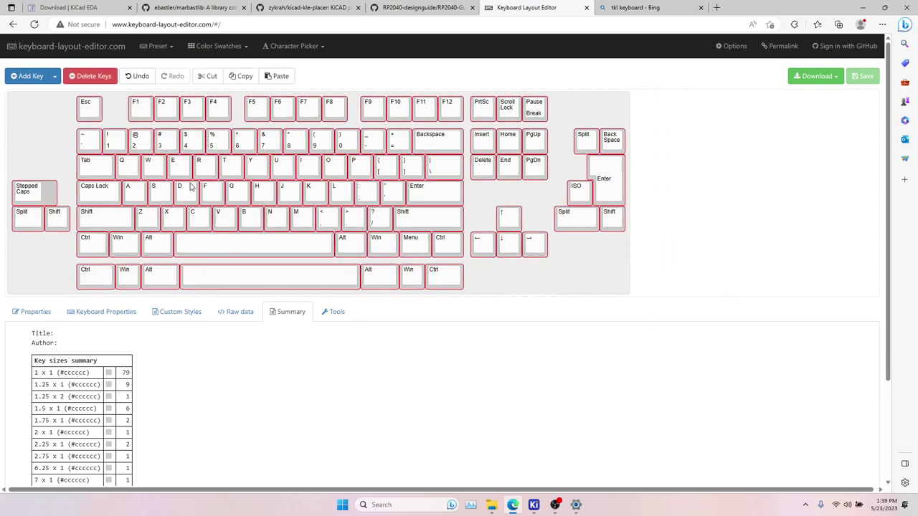
click(513, 290)
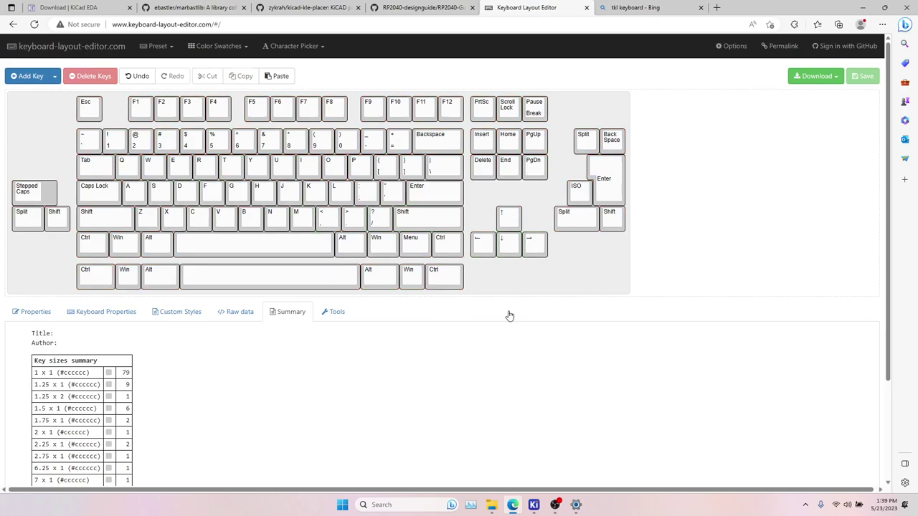
Switch back to the KiCad Schematic Editor and search the symbol library for "MX_ hs".
click(534, 506)
click(694, 455)
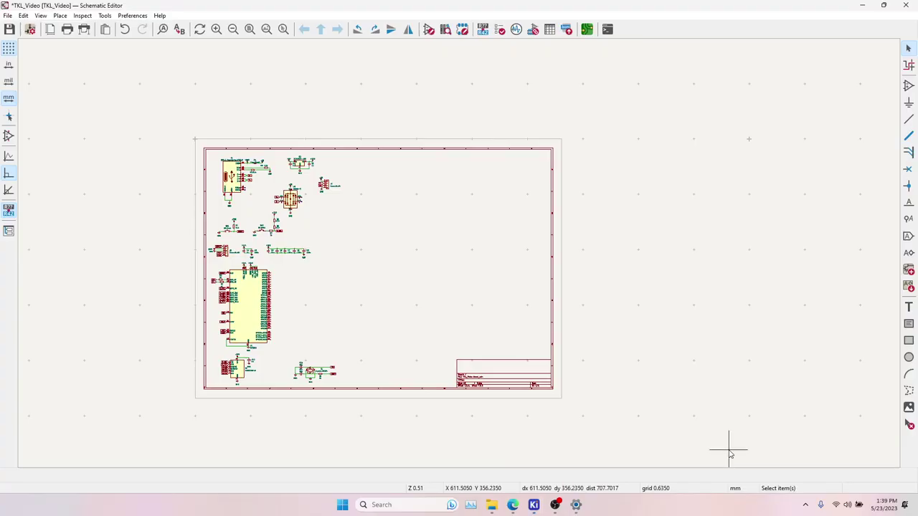
scroll(397, 228, up, 4)
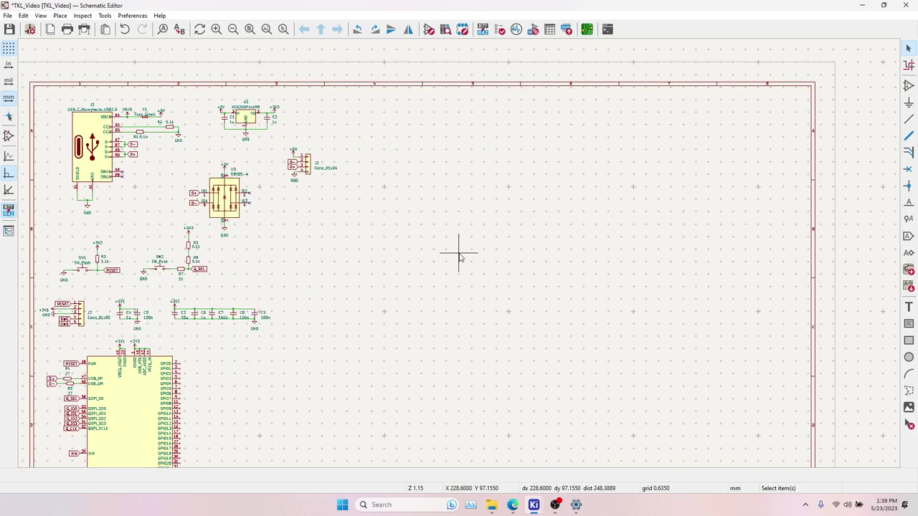
key(a)
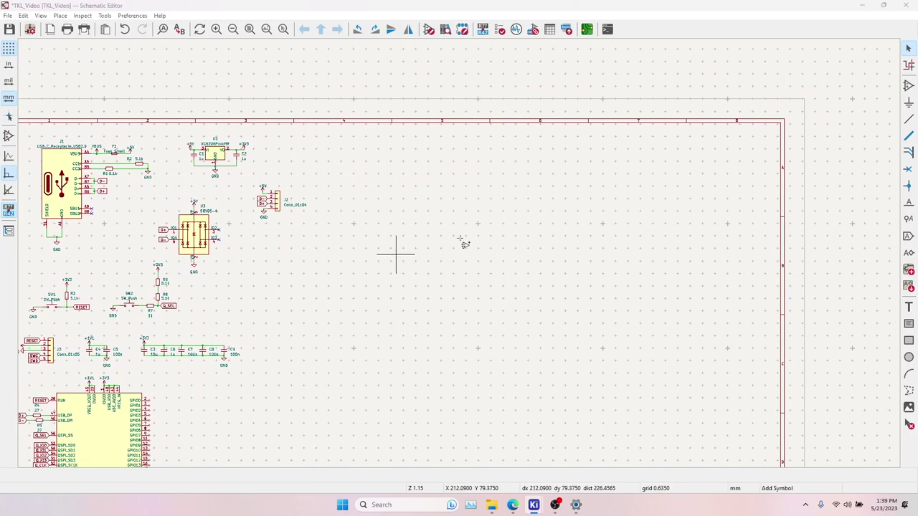
click(410, 239)
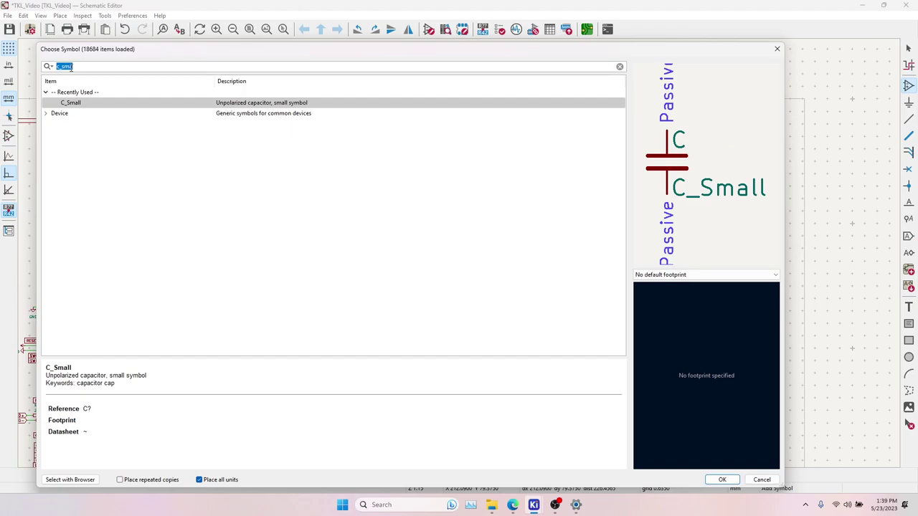
text(MX)
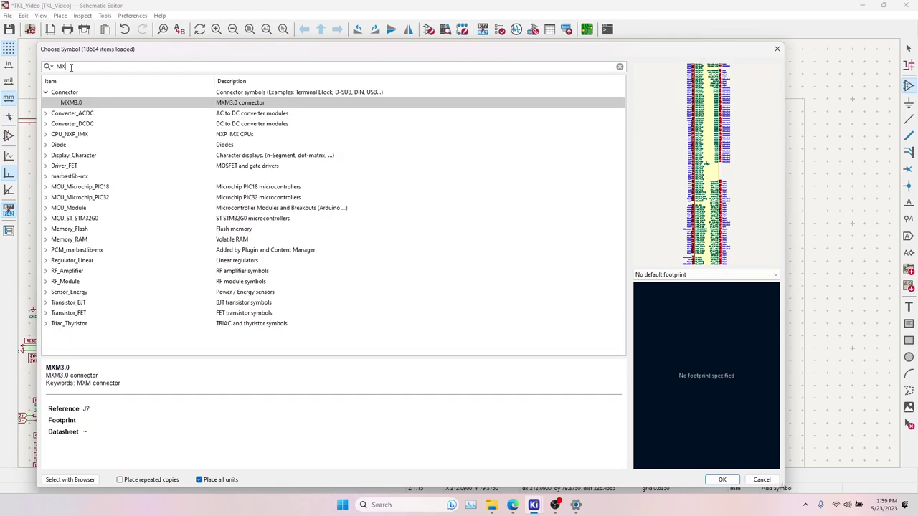
text(_)
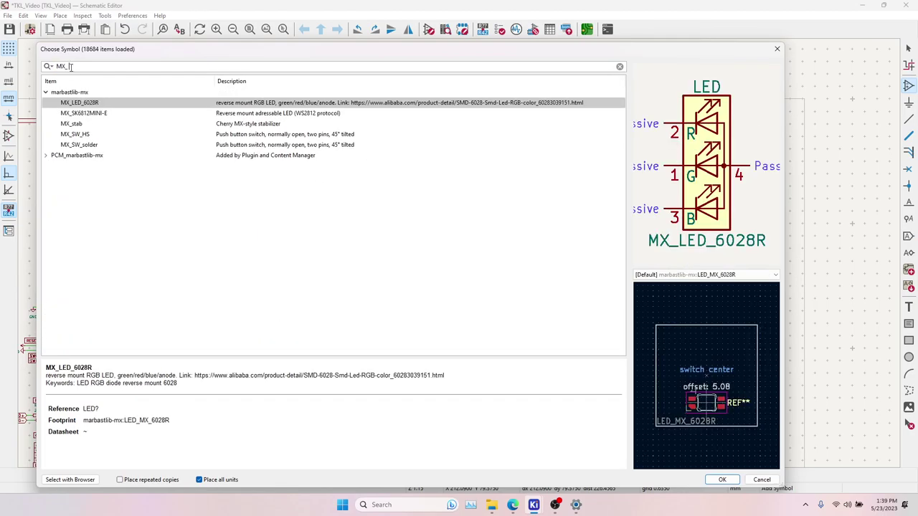
text(hs)
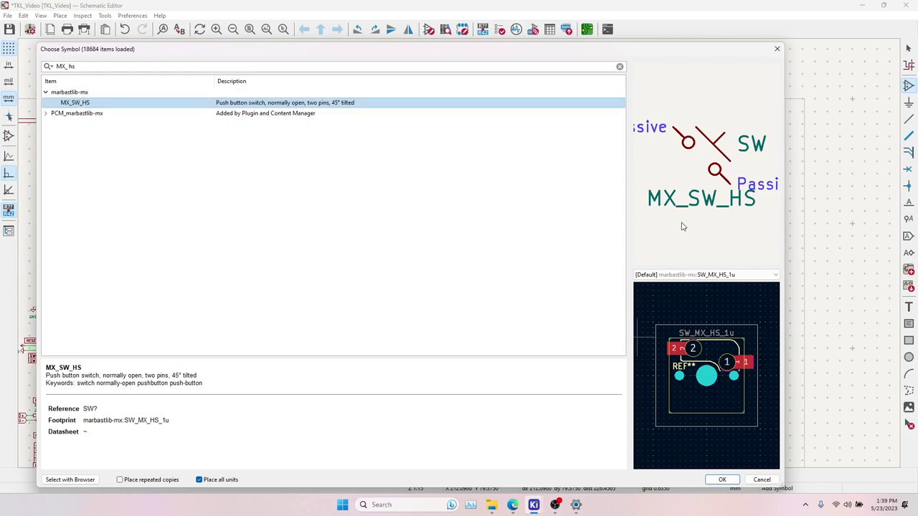
Compare the two marbastlib switch entries and choose the MX_SW_HS symbol from the PCM_marbastlib-mx library.
click(46, 113)
click(97, 114)
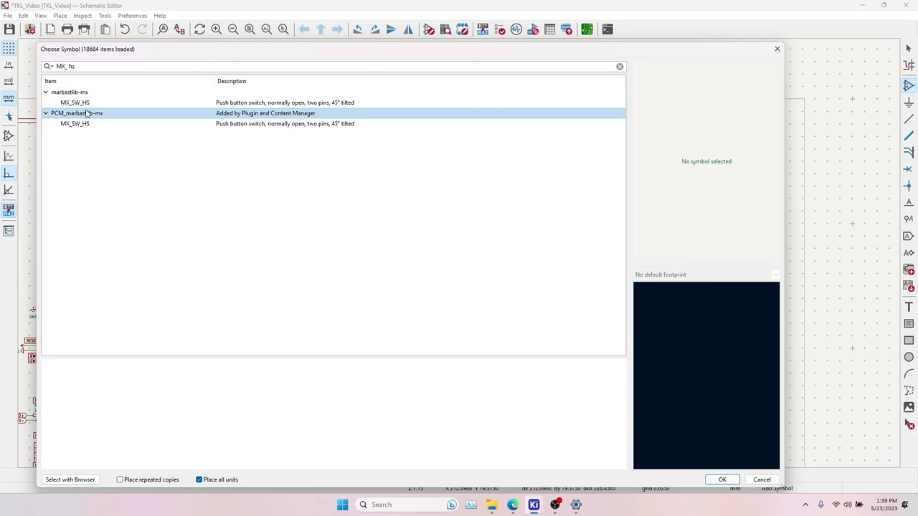
click(92, 124)
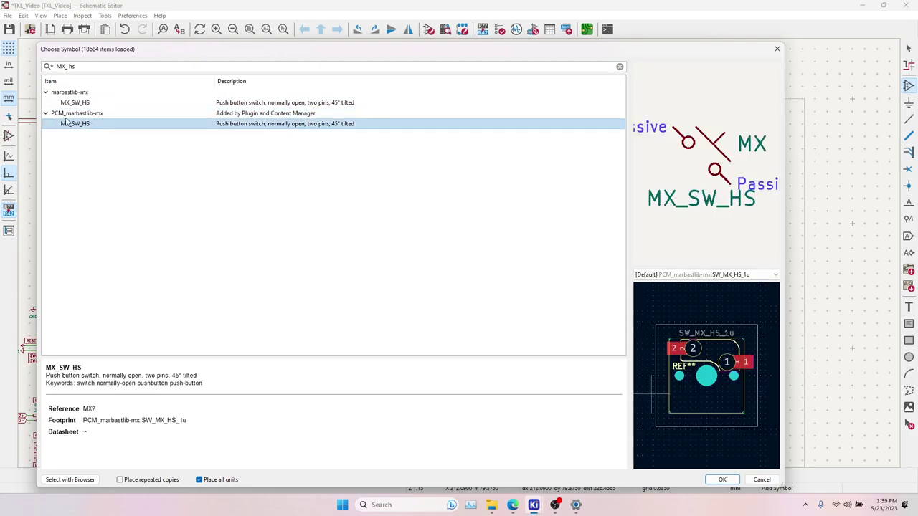
click(64, 93)
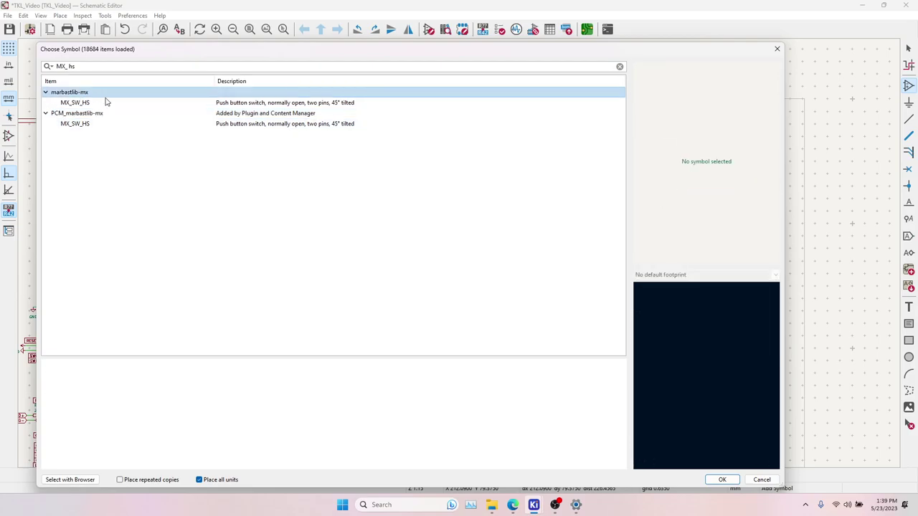
click(84, 115)
click(98, 125)
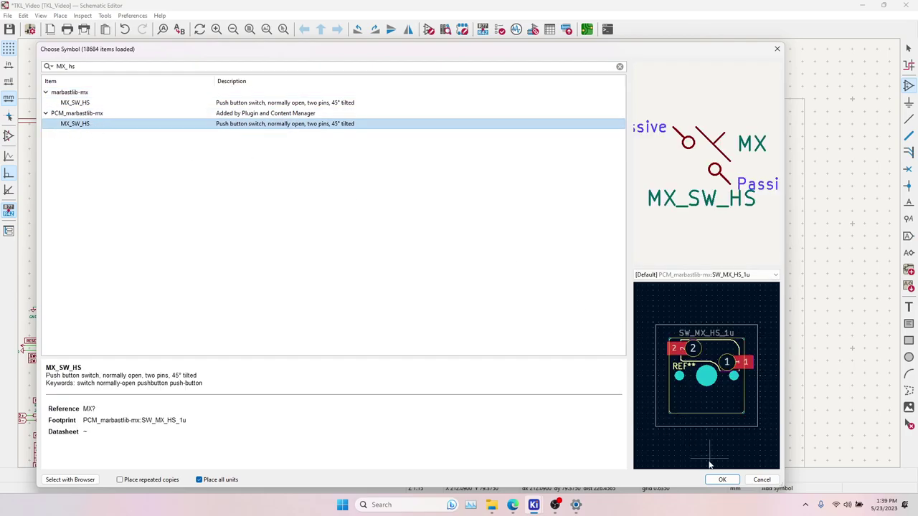
click(721, 481)
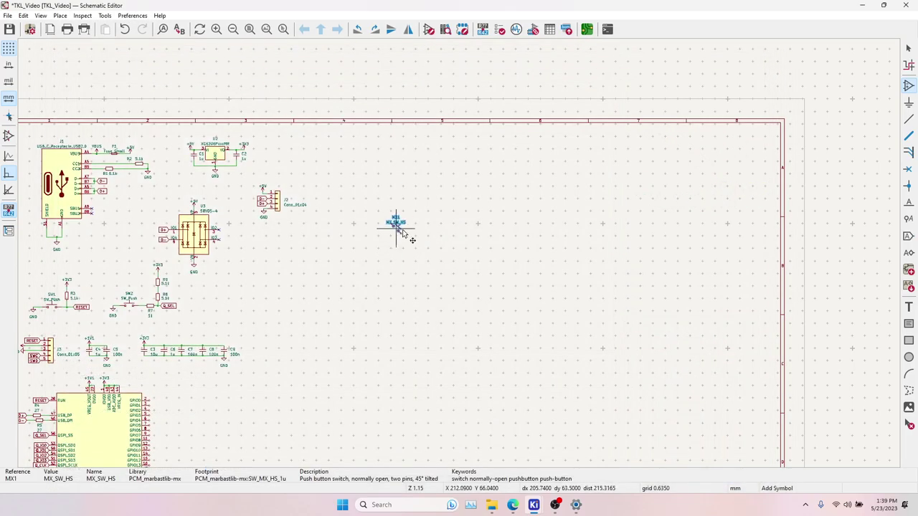
Place the MX_SW_HS switch symbol in the empty area to the right of connector J2.
scroll(373, 189, up, 5)
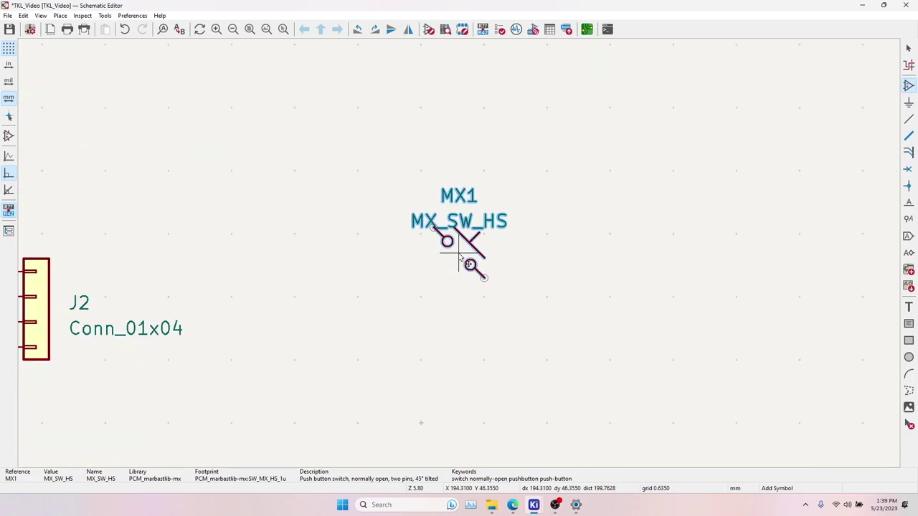
scroll(445, 251, down, 5)
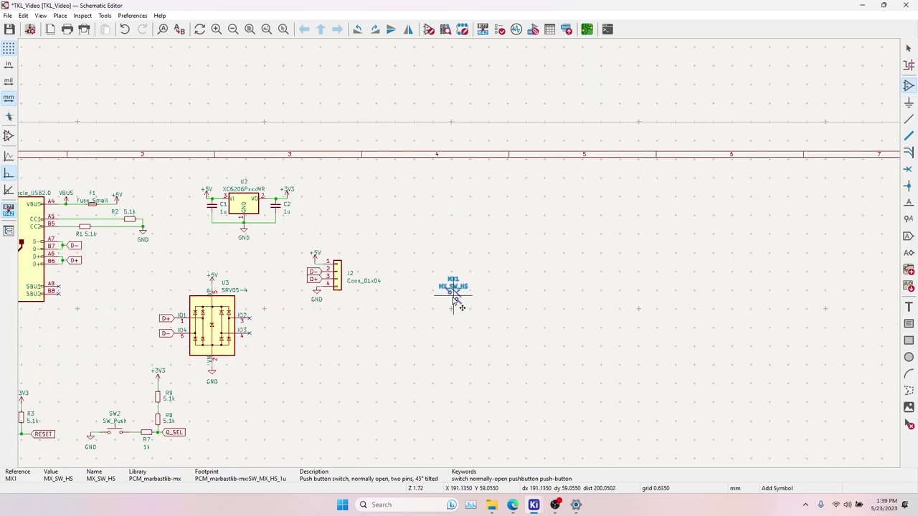
scroll(452, 262, up, 4)
click(452, 262)
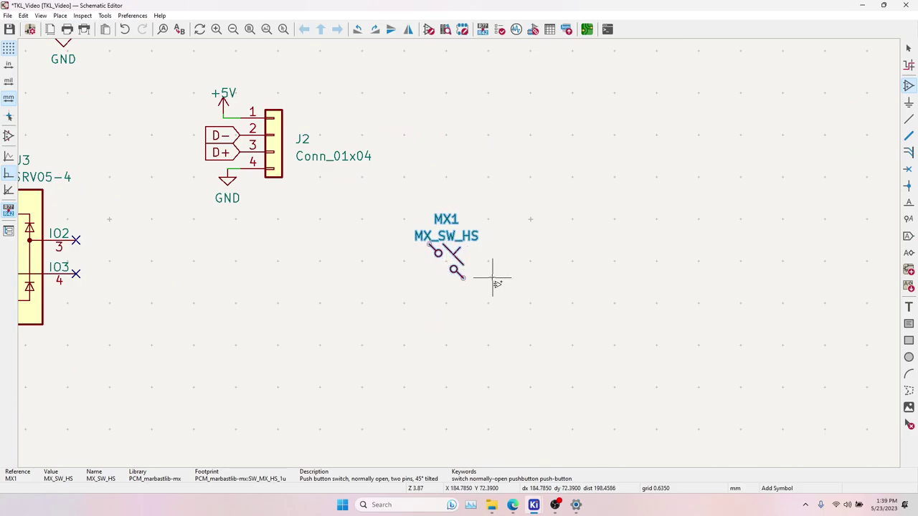
Switch to the Keyboard Layout Editor in the browser and examine the left-hand keys and the number row across to PgUp.
key(alt+Tab)
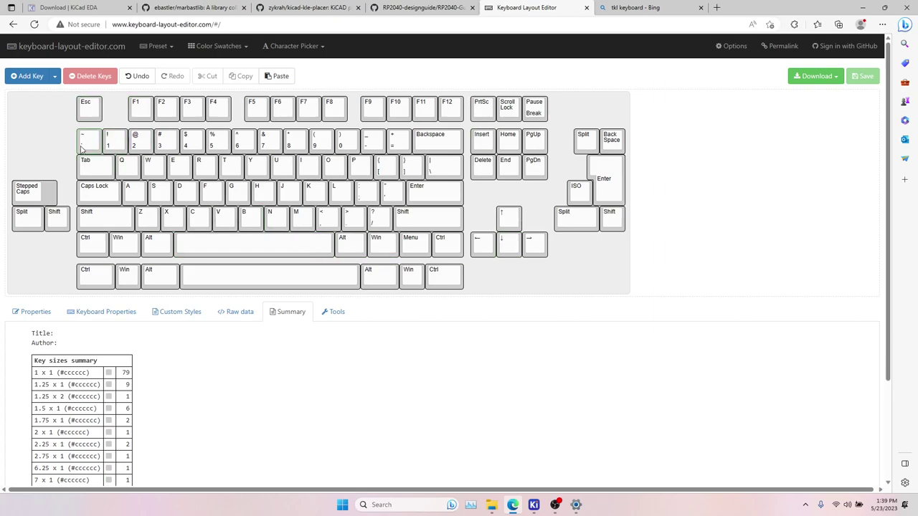
click(86, 107)
click(94, 213)
click(94, 237)
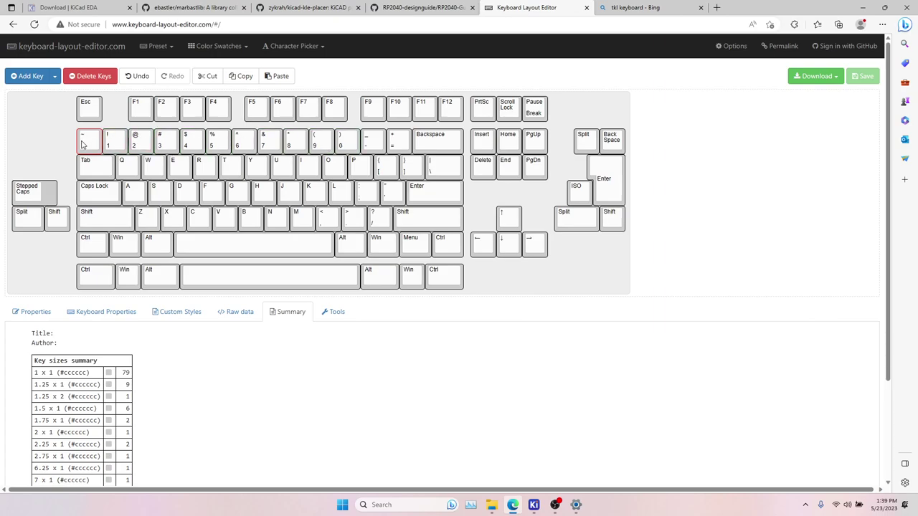
click(399, 142)
click(485, 143)
click(508, 142)
click(537, 146)
Switch back to the KiCad Schematic Editor, deselect the placed switch and end symbol placement.
key(alt+Tab)
click(450, 256)
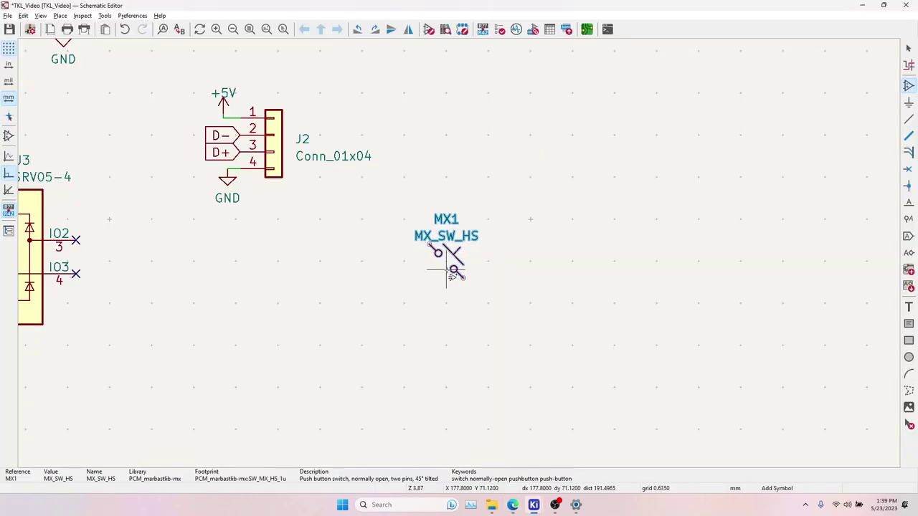
scroll(387, 258, down, 3)
scroll(327, 208, up, 2)
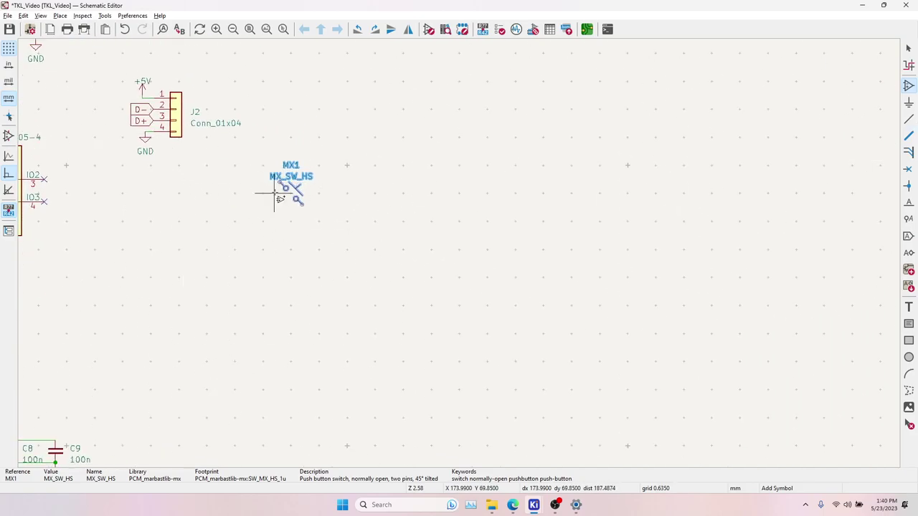
click(352, 224)
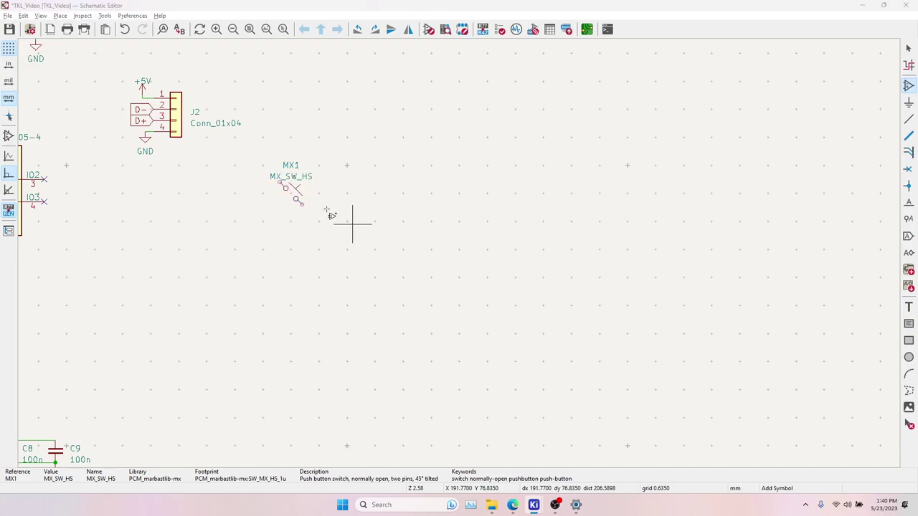
key(Escape)
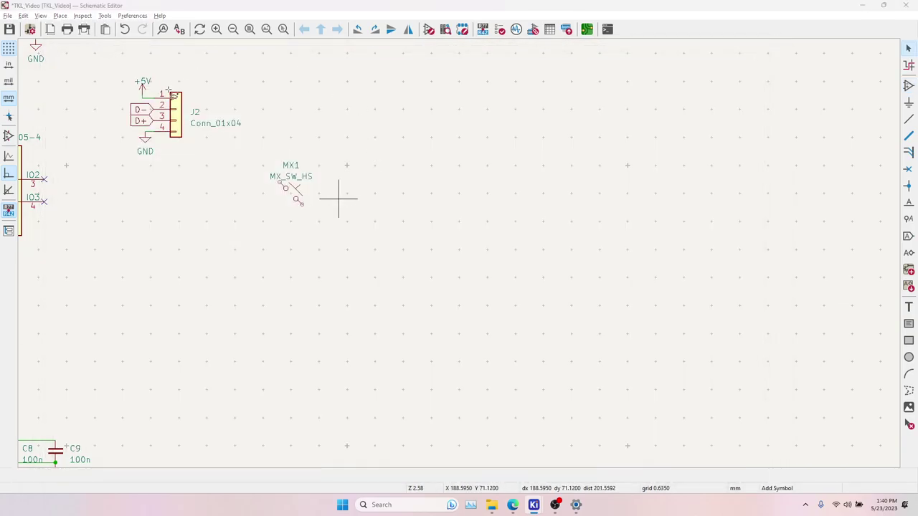
Add a D_Small diode symbol, rotated vertically with its anode attached to the lower pin of switch MX1.
text(a)
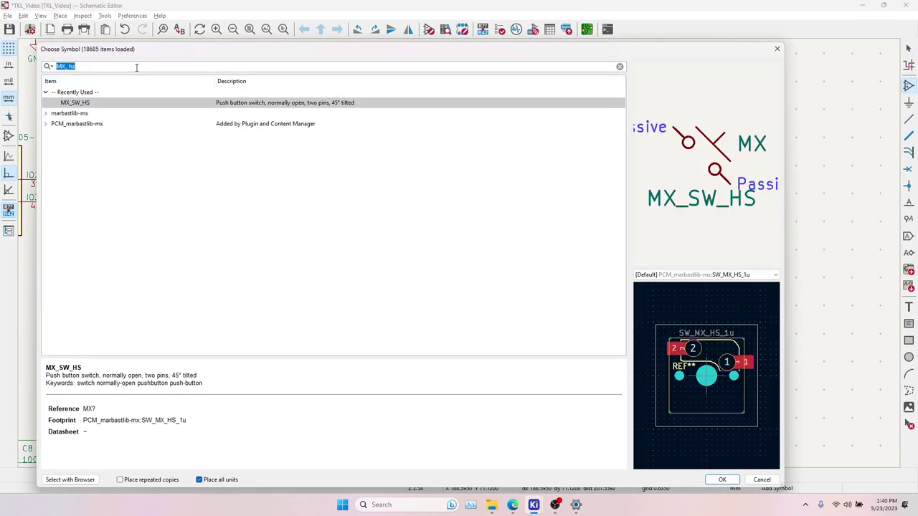
text(d_sma)
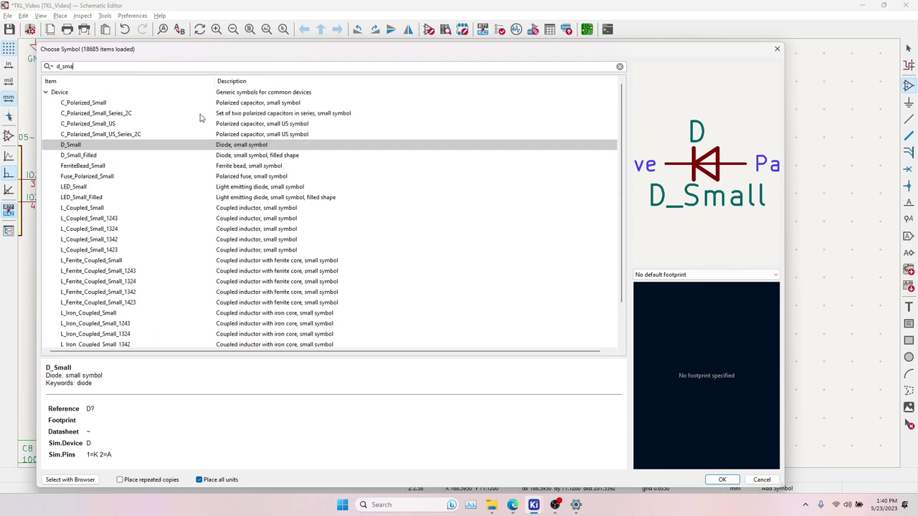
click(721, 480)
scroll(344, 228, up, 3)
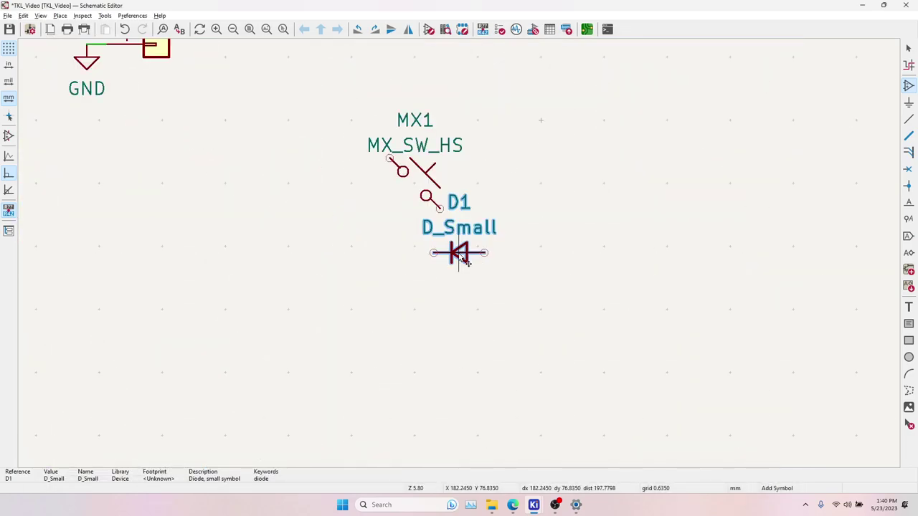
key(r)
click(439, 235)
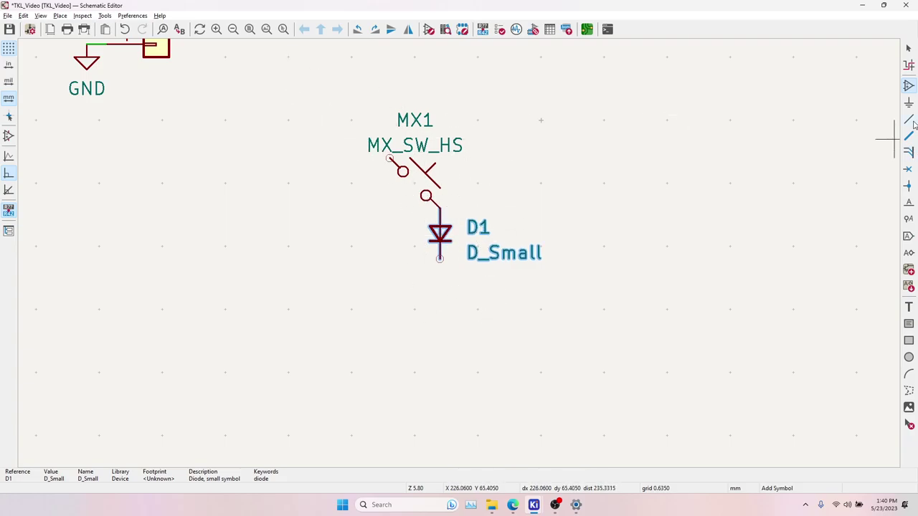
key(Escape)
Copy the switch and diode pair side by side at even spacing to form a row of 12 pairs.
scroll(393, 229, down, 1)
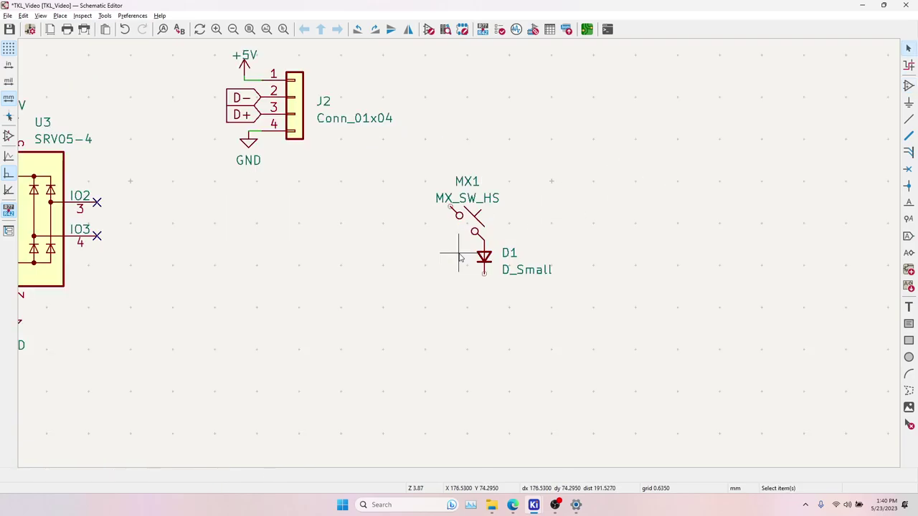
scroll(460, 258, down, 3)
drag(436, 199, 537, 289)
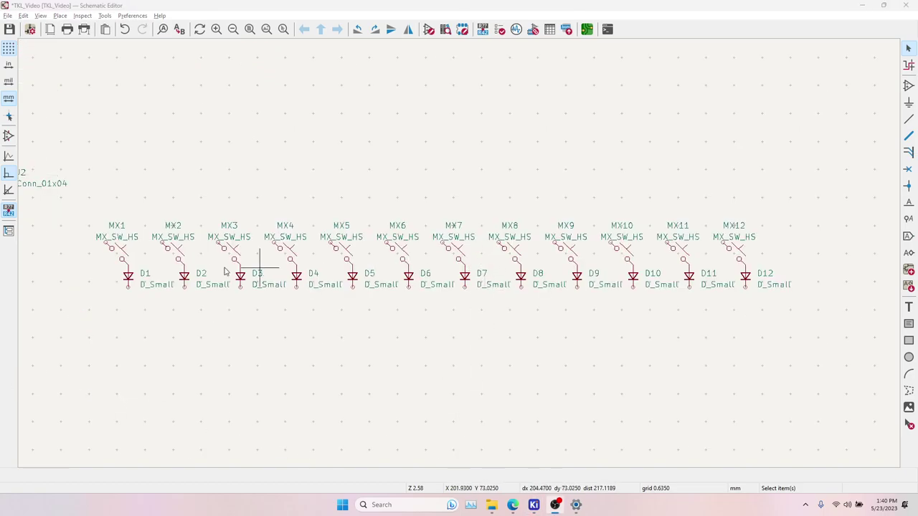
Extend the row to 18 switch-diode pairs by adding two sets of three copied pairs at its right end.
drag(90, 222, 256, 304)
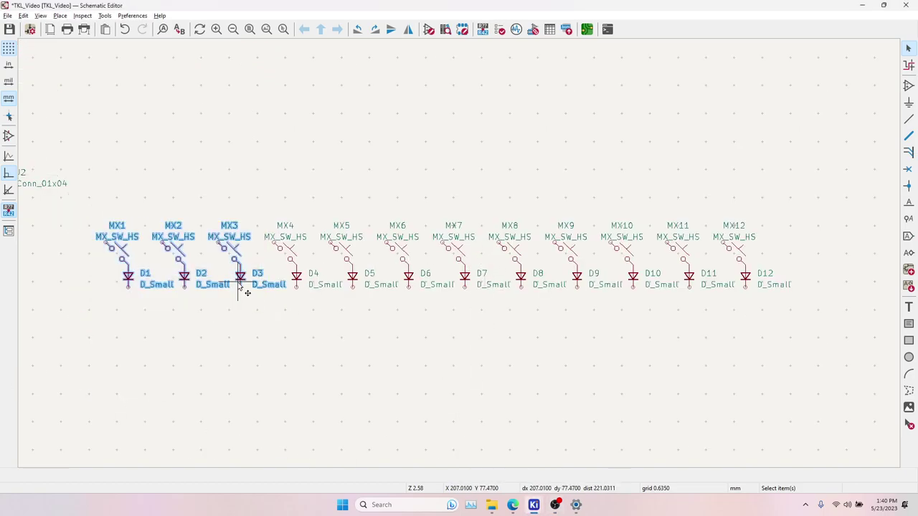
key(ctrl+d)
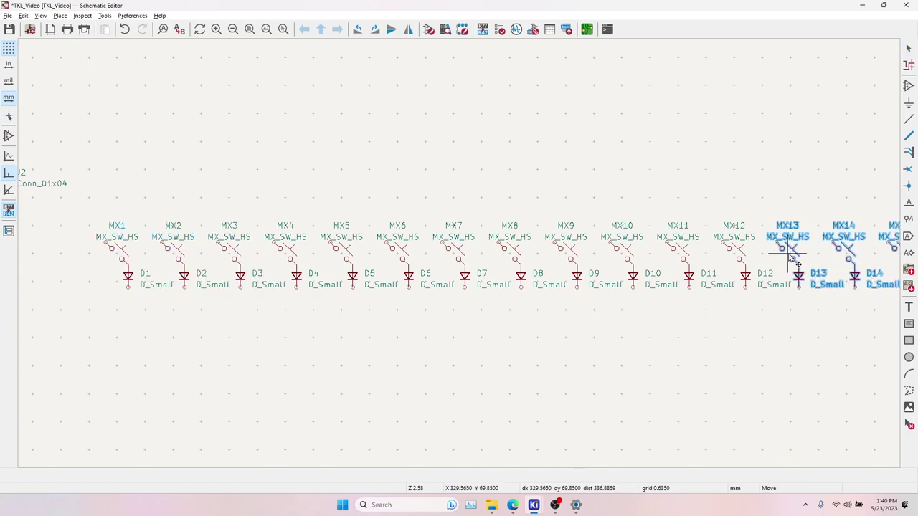
click(792, 252)
middle_drag(791, 255, 748, 268)
scroll(290, 232, down, 2)
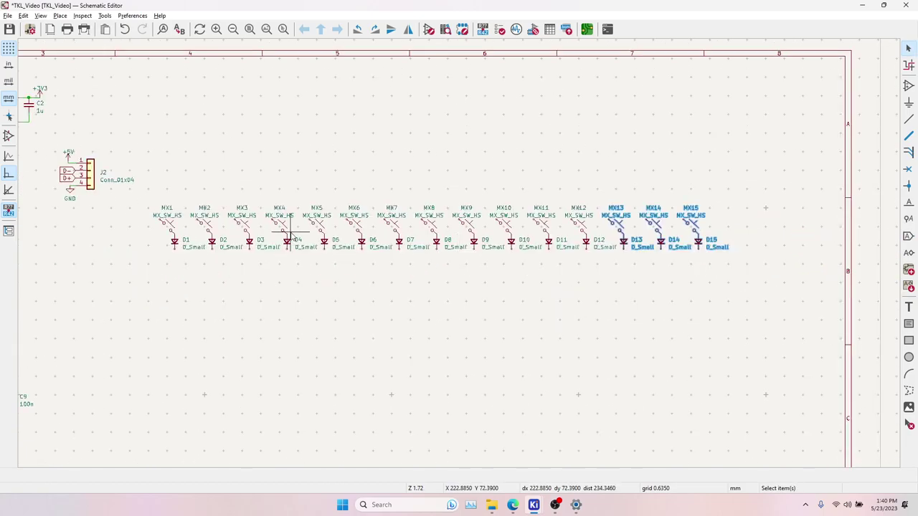
click(169, 224)
drag(149, 206, 732, 256)
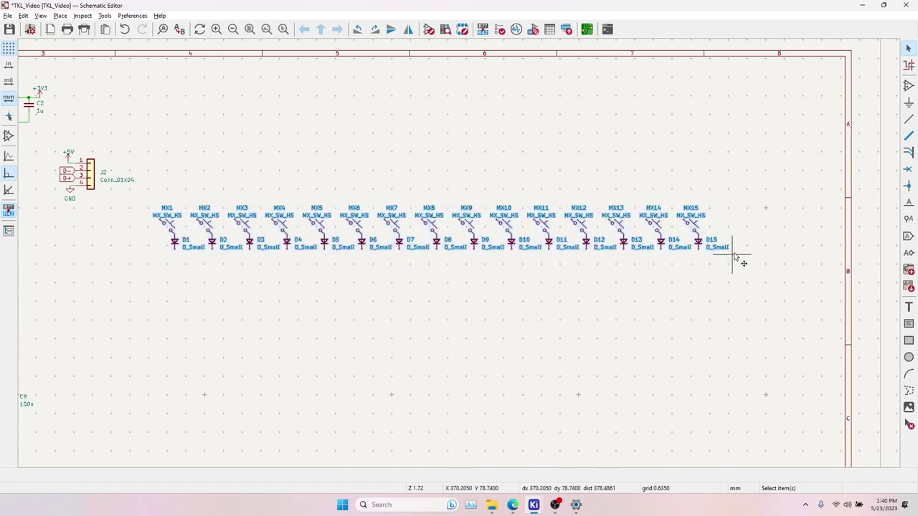
key(ctrl+v)
click(733, 237)
Copy the complete row of 18 switch-diode pairs and place a second row aligned directly below it.
drag(131, 201, 888, 297)
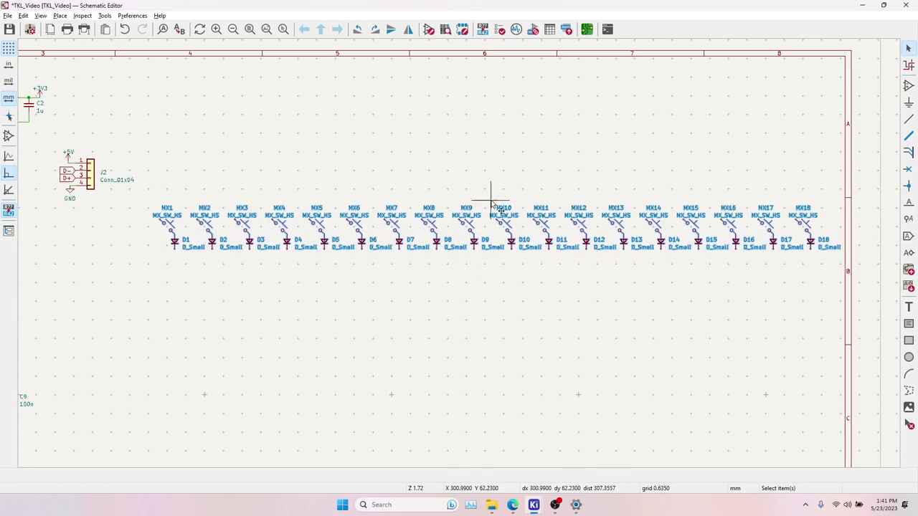
key(ctrl+c)
key(ctrl+v)
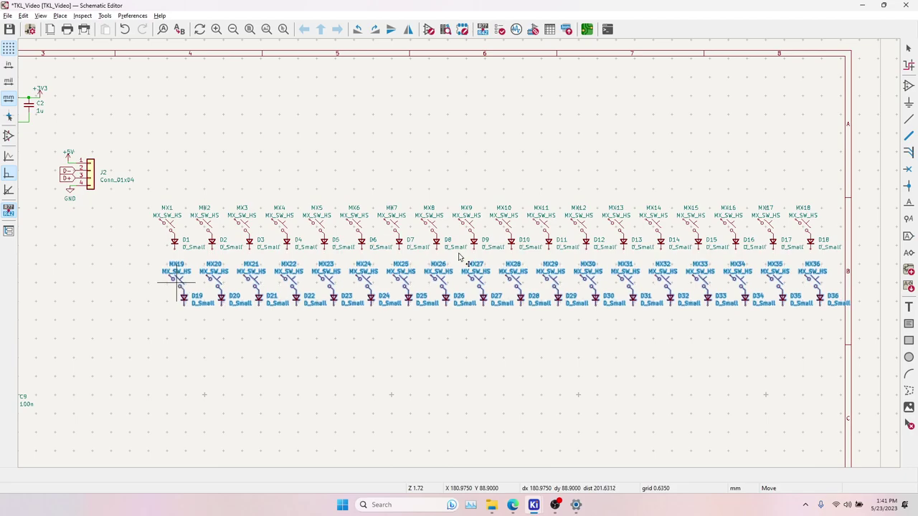
scroll(183, 283, up, 7)
scroll(400, 253, down, 5)
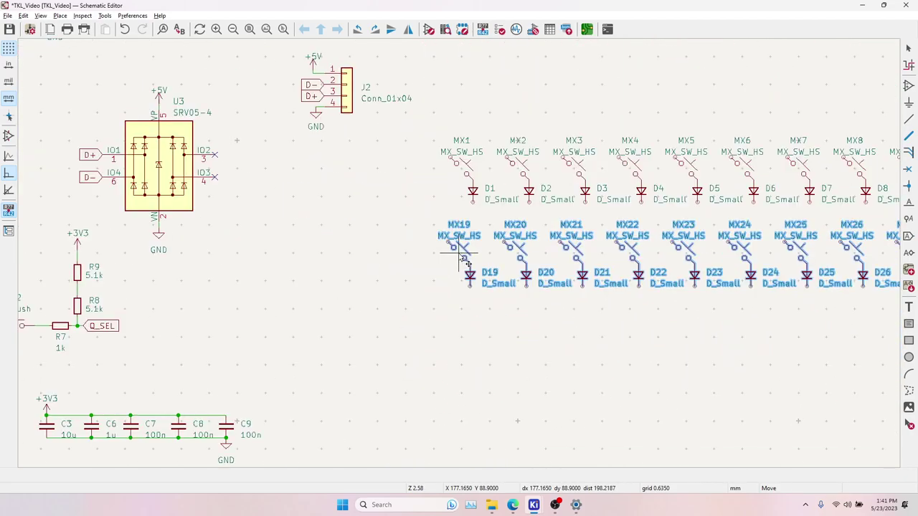
click(462, 252)
middle_drag(522, 293, 476, 248)
Paste four more copies of the 18-pair row below the second one, evenly spaced and aligned, to complete a six-row matrix.
key(ctrl+v)
click(424, 302)
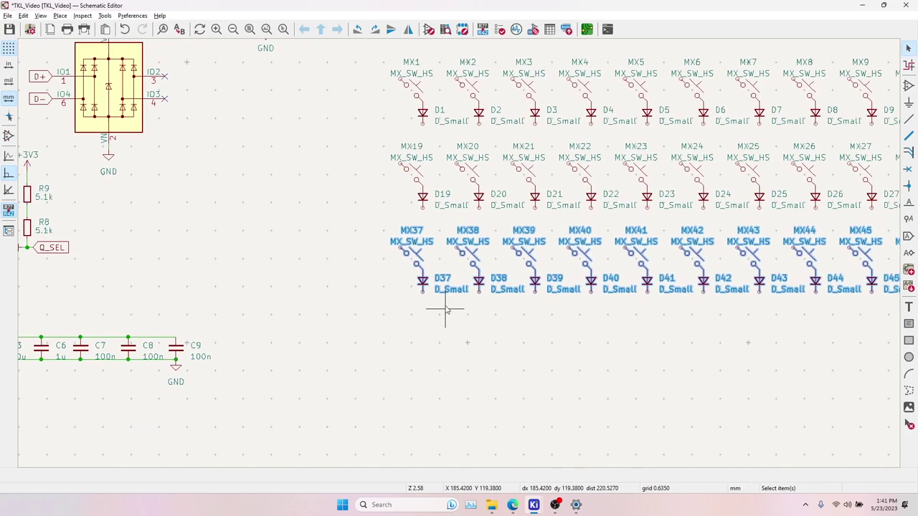
key(ctrl+v)
click(432, 387)
key(ctrl+v)
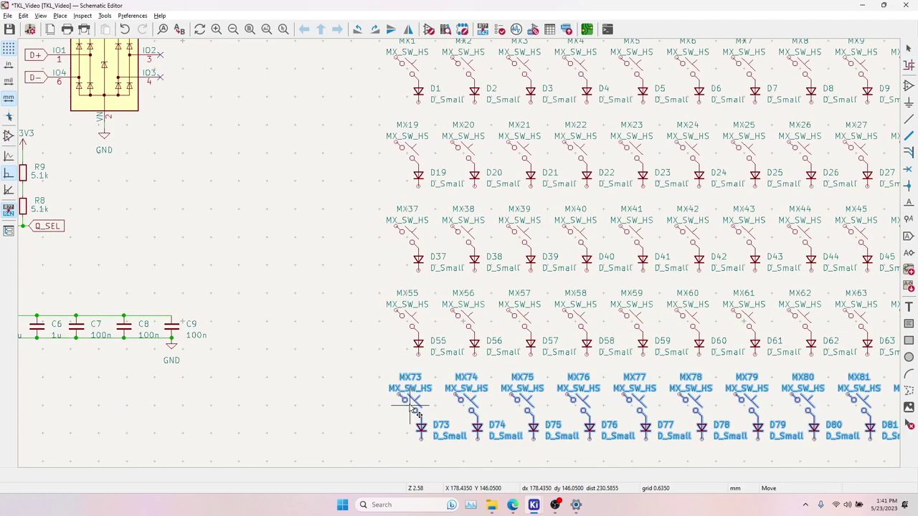
click(384, 303)
key(ctrl+v)
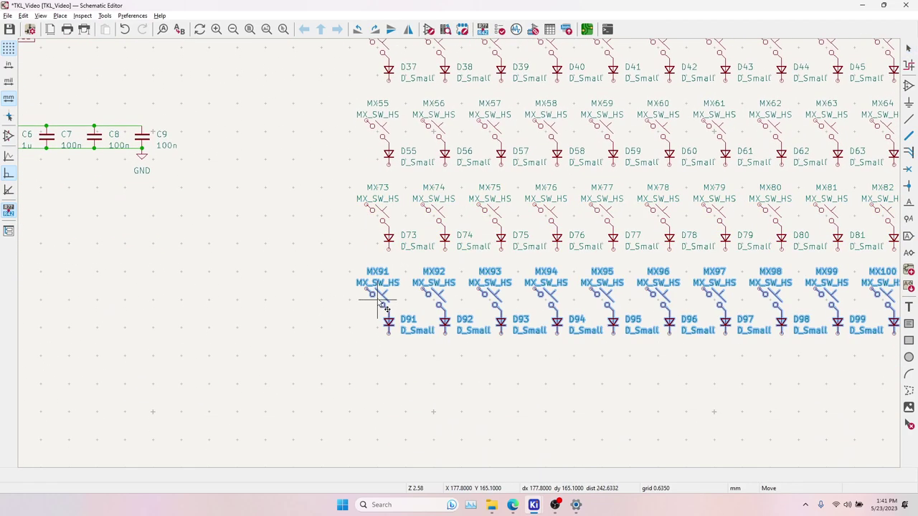
scroll(430, 330, down, 4)
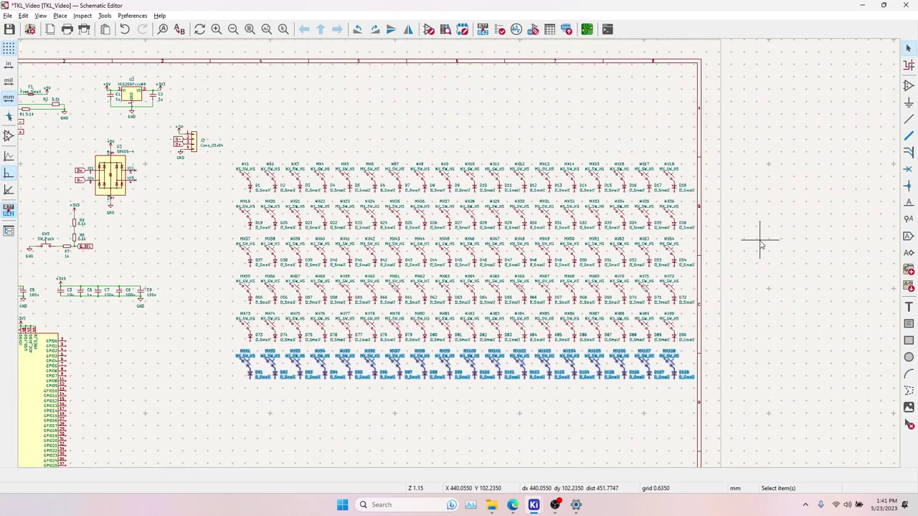
click(762, 244)
Compare the matrix and its top row in the schematic with the Esc, function and PrtSc keys in the Keyboard Layout Editor.
drag(230, 163, 782, 452)
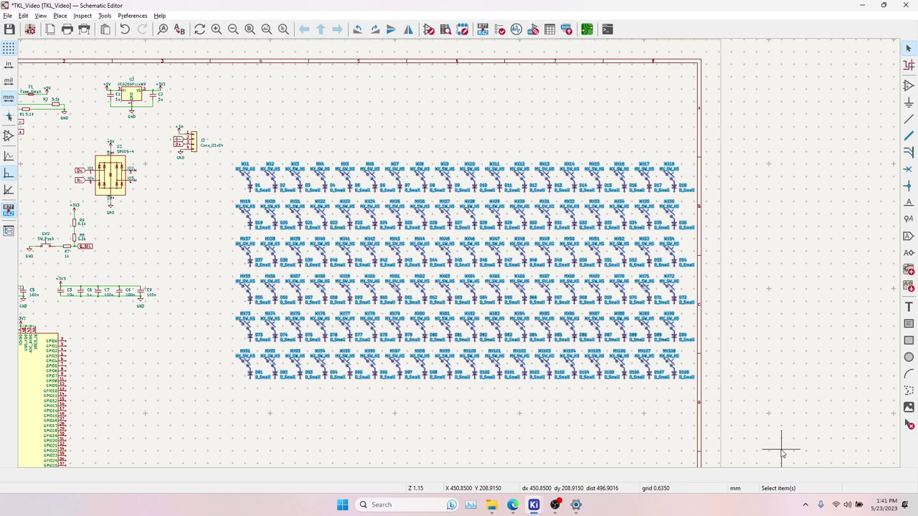
click(608, 413)
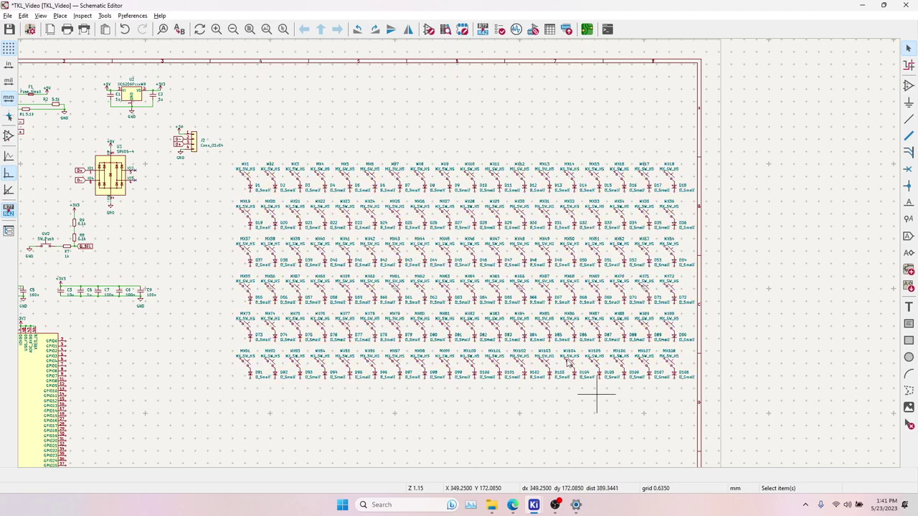
click(514, 505)
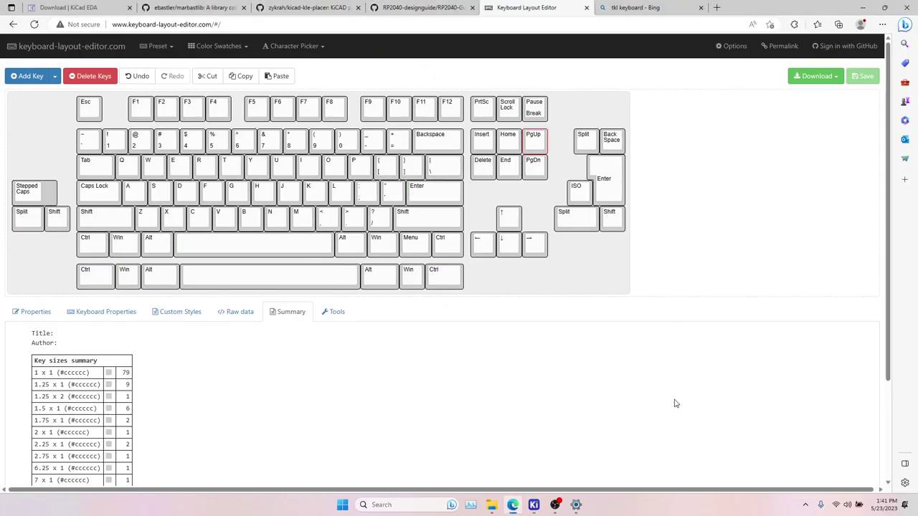
mouse_move(538, 506)
click(725, 457)
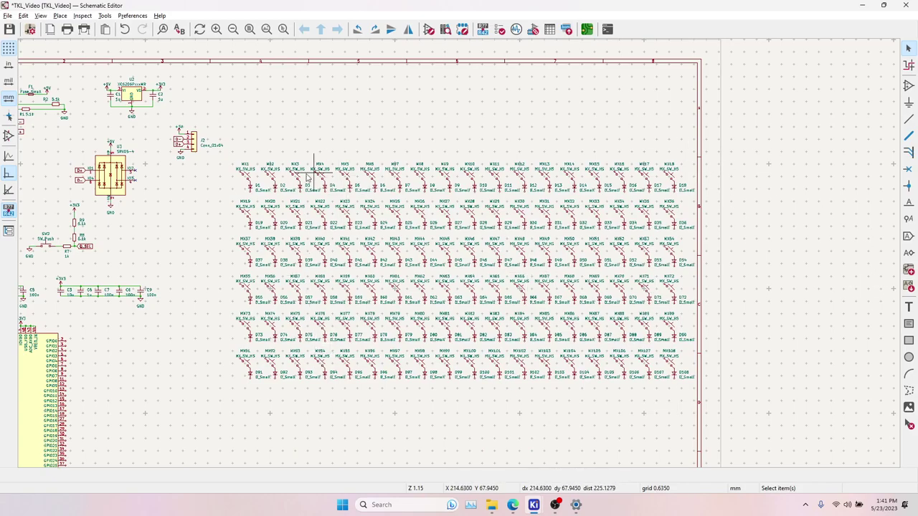
drag(233, 163, 710, 194)
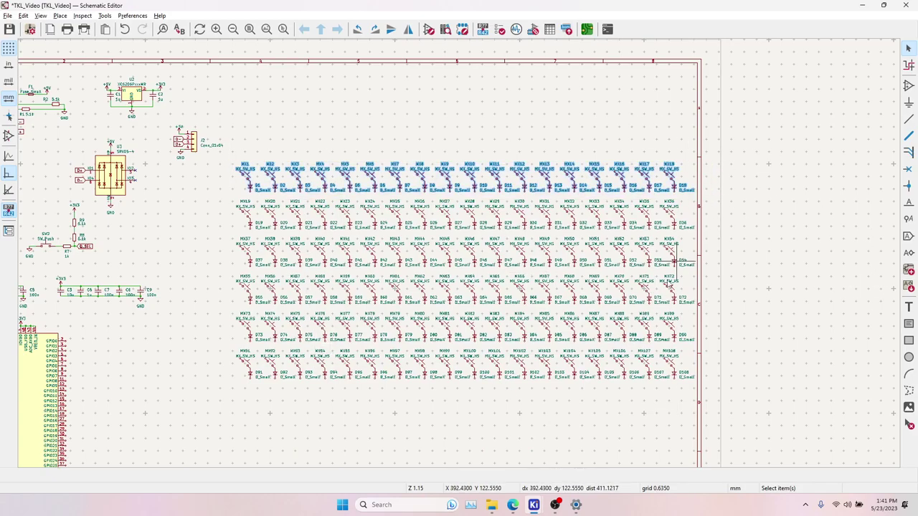
click(515, 505)
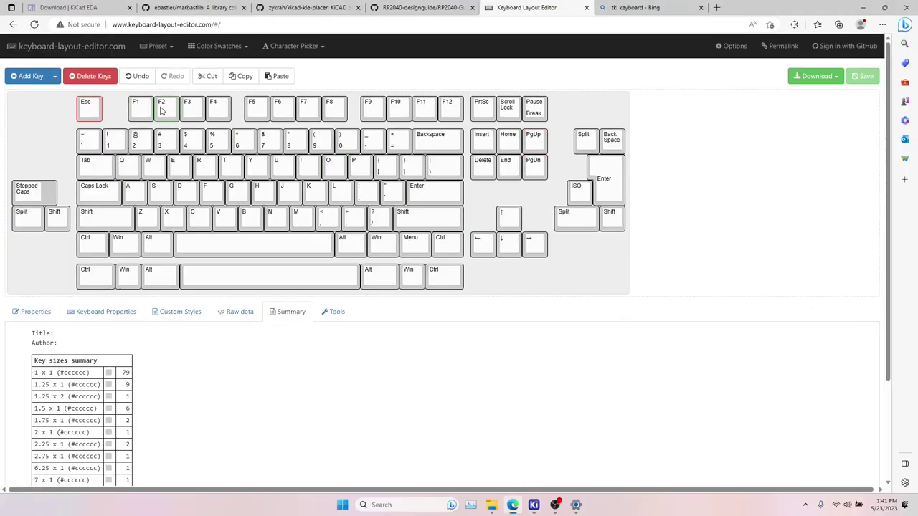
drag(127, 104, 468, 123)
click(492, 115)
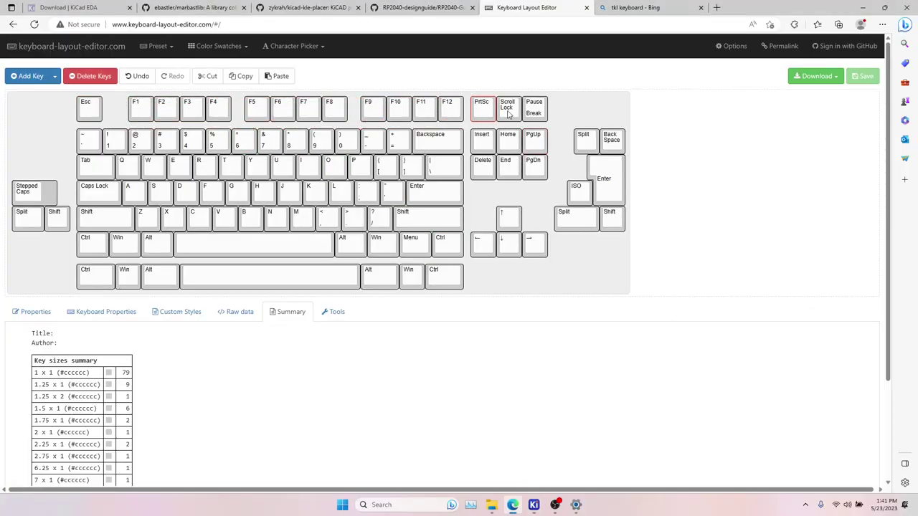
click(93, 115)
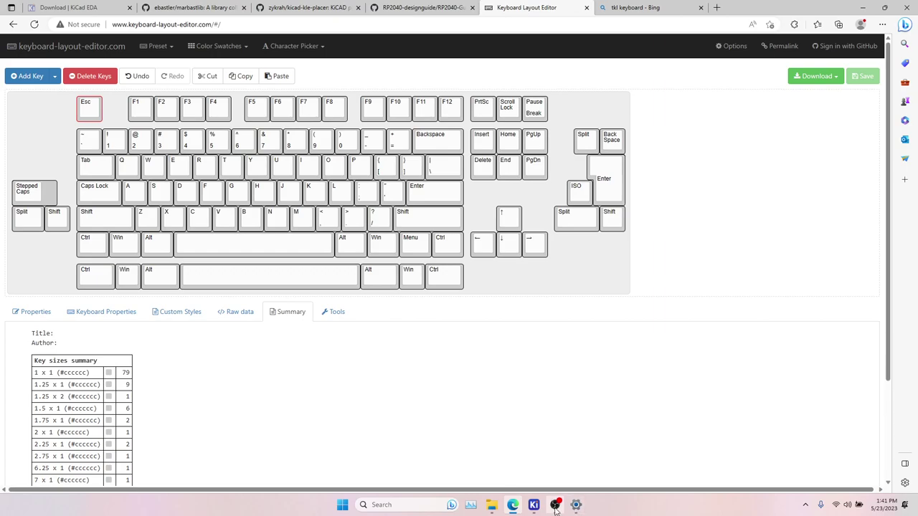
Switch back to the KiCad Schematic Editor and delete the top row's second switch and diode, MX2 and D2.
click(556, 506)
click(716, 452)
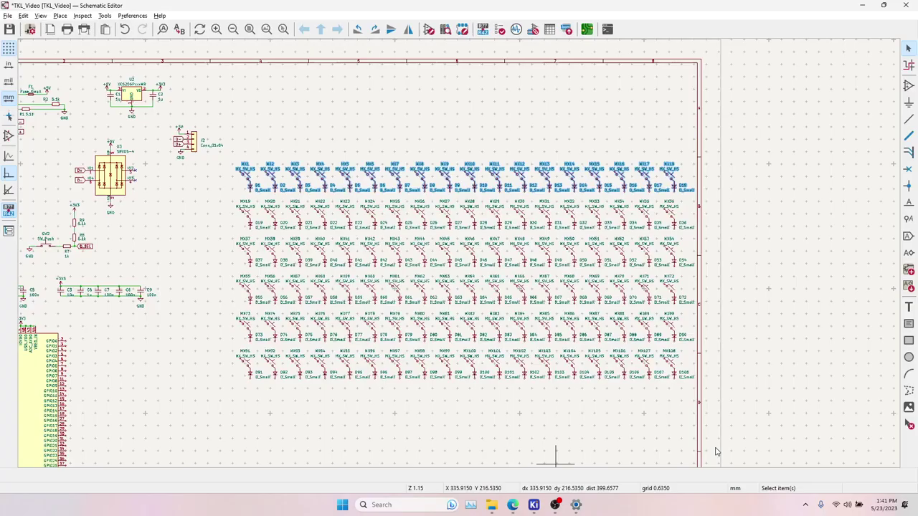
click(274, 185)
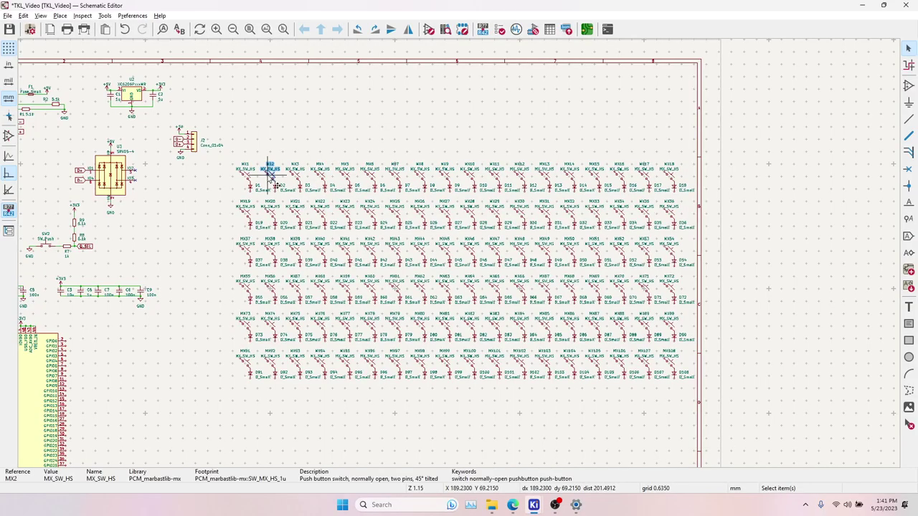
click(245, 170)
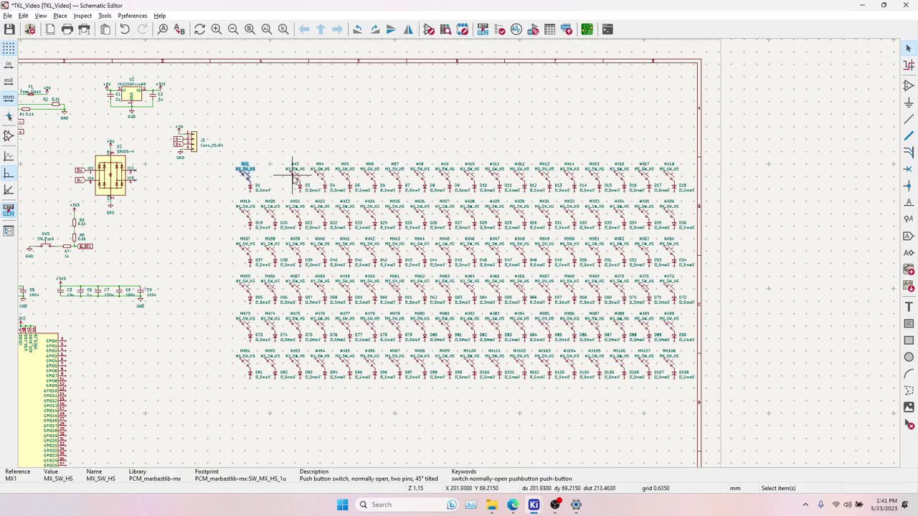
mouse_move(293, 173)
mouse_down()
mouse_move(380, 195)
mouse_move(307, 180)
mouse_move(305, 171)
mouse_up()
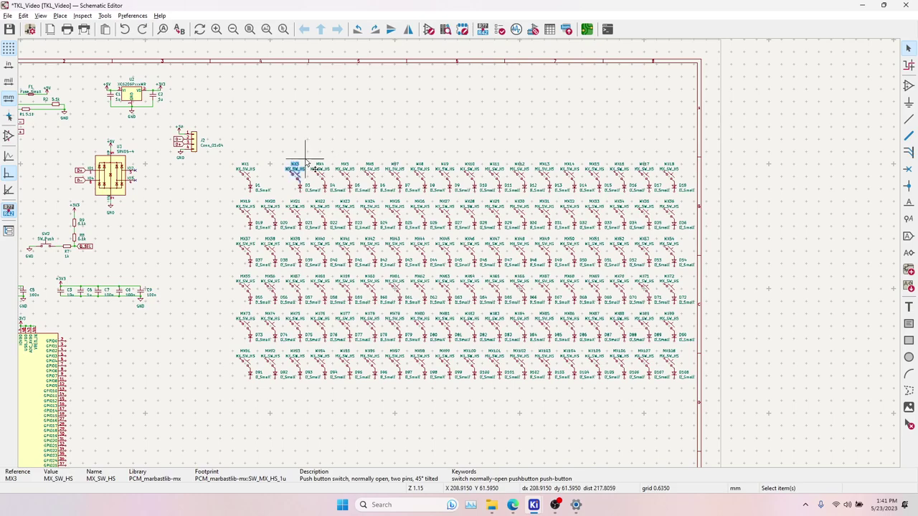
Delete the switch MX11 and its diode D11 from the top row of the matrix.
key(ctrl+z)
click(372, 174)
click(470, 171)
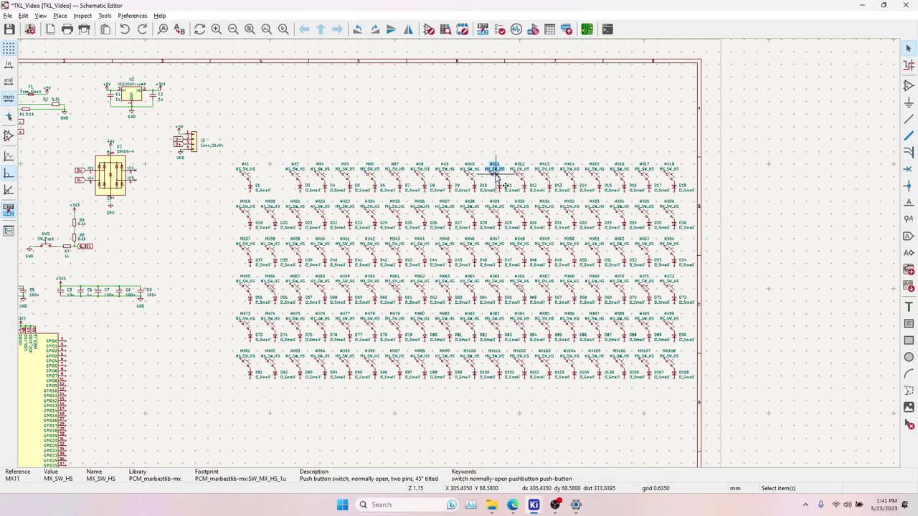
key(Delete)
click(501, 188)
key(Delete)
Shift the three rightmost switch-diode columns, headed by MX16 to MX18, about half a column further right as a separate cluster.
click(521, 179)
click(545, 184)
drag(569, 185, 743, 396)
click(624, 178)
click(646, 178)
click(668, 178)
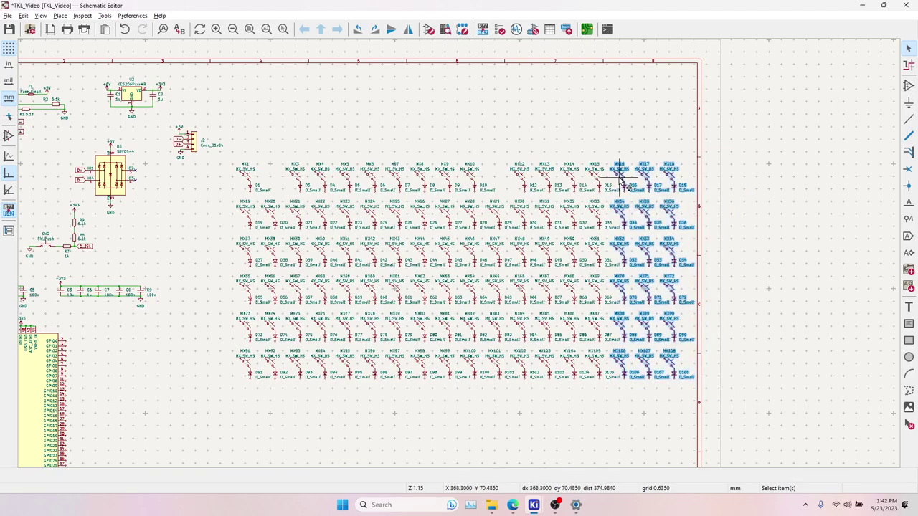
scroll(624, 185, up, 5)
drag(467, 259, 508, 255)
scroll(508, 255, down, 3)
scroll(462, 262, down, 3)
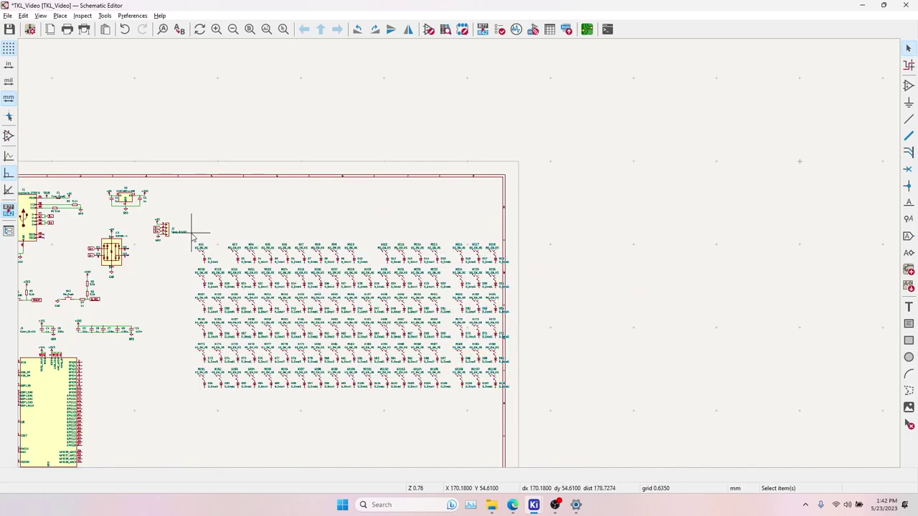
Move the entire top row of switch-diode pairs slightly upward to widen its gap from the second row.
drag(188, 243, 550, 242)
scroll(207, 244, up, 5)
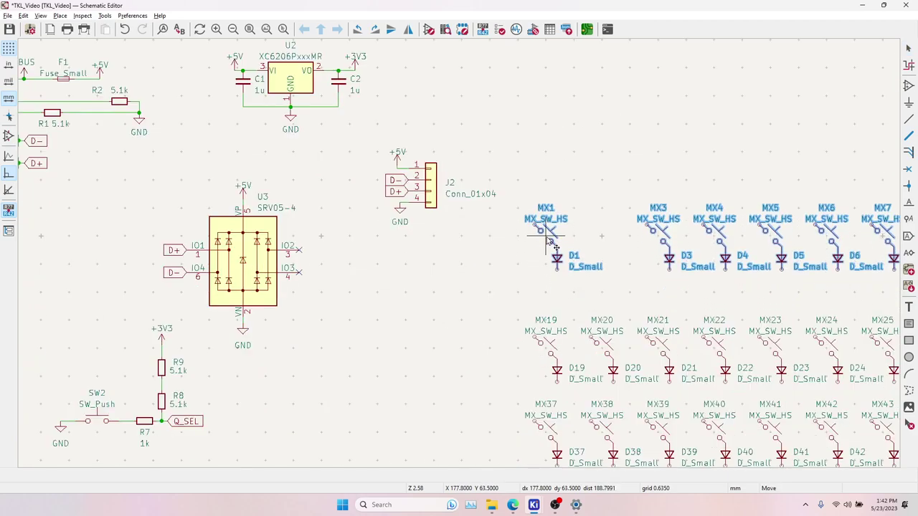
scroll(550, 242, down, 4)
click(560, 268)
middle_drag(599, 221, 498, 202)
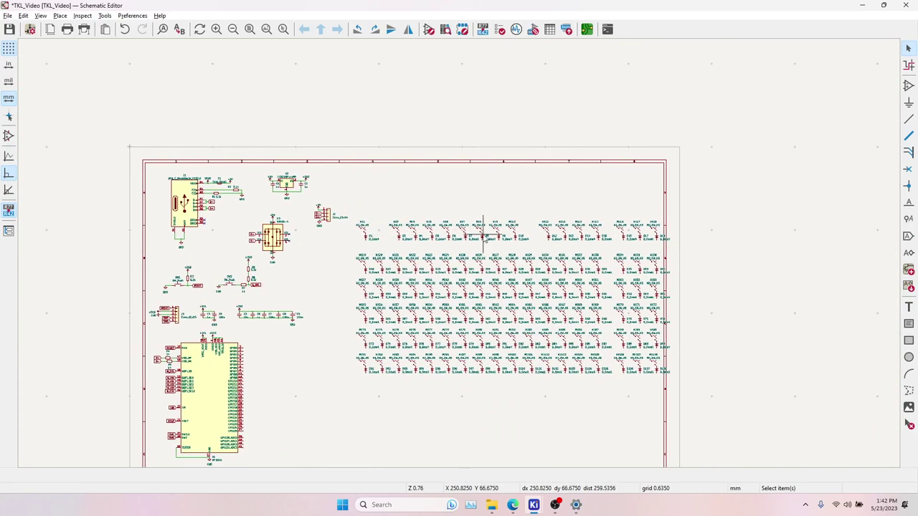
Duplicate the fourth row's first pair, MX55 and D55, and place the copy in line to its left with a small gap.
scroll(480, 247, up, 3)
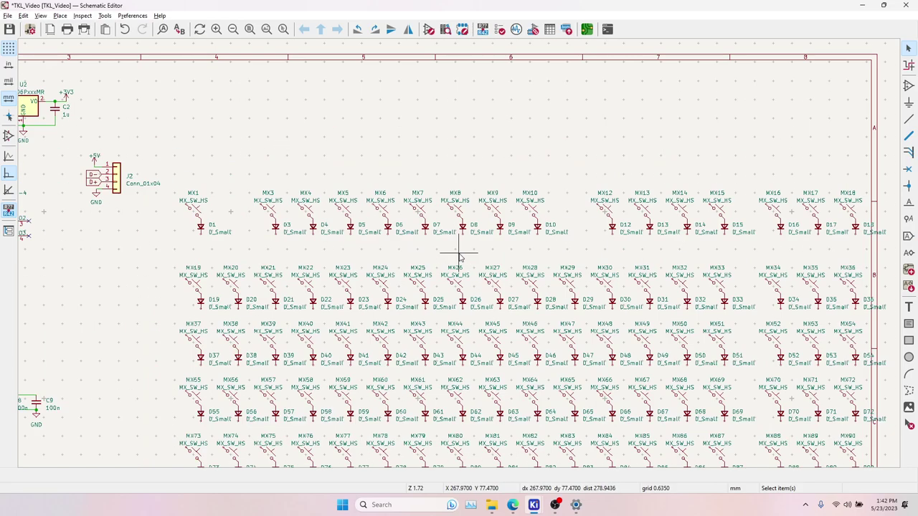
scroll(448, 334, down, 2)
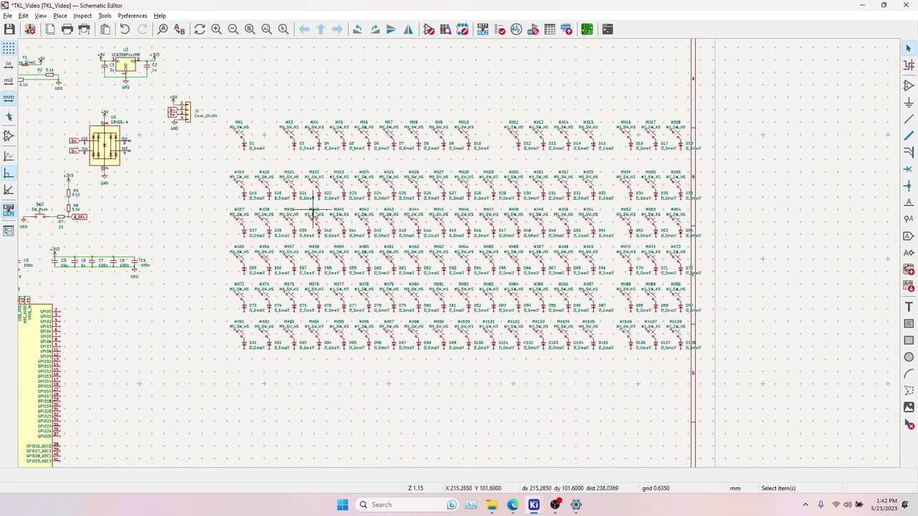
click(242, 188)
click(241, 228)
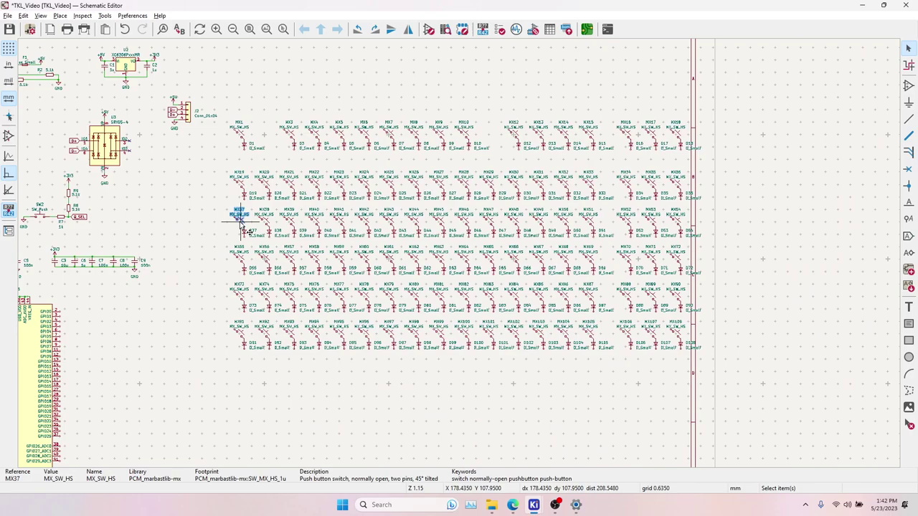
click(243, 266)
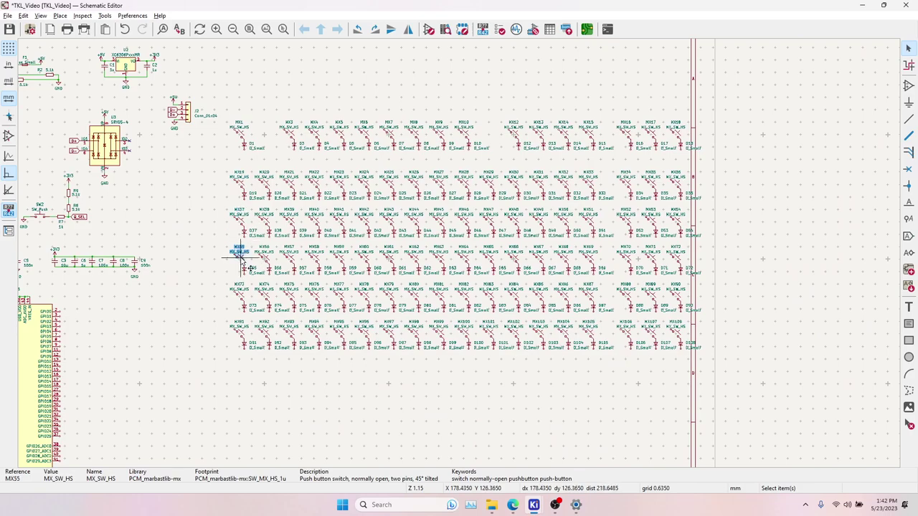
shift+click(251, 272)
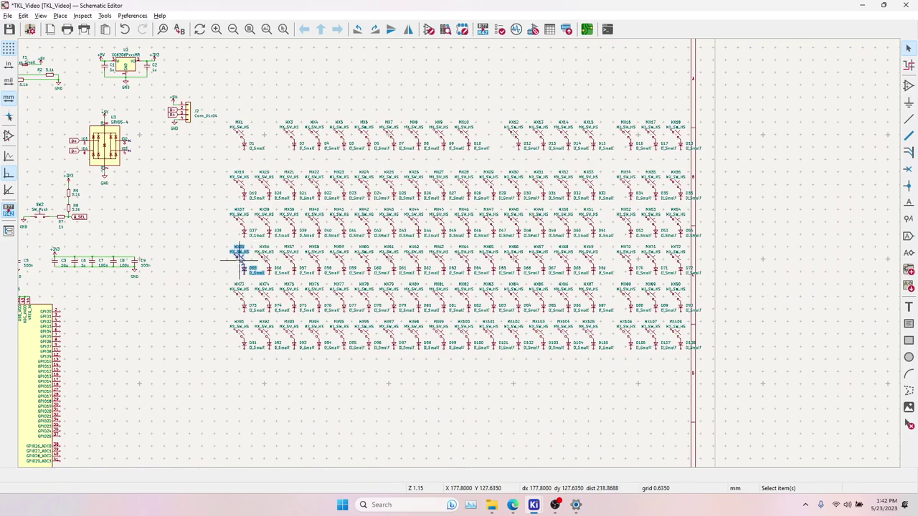
key(ctrl+d)
scroll(211, 256, up, 3)
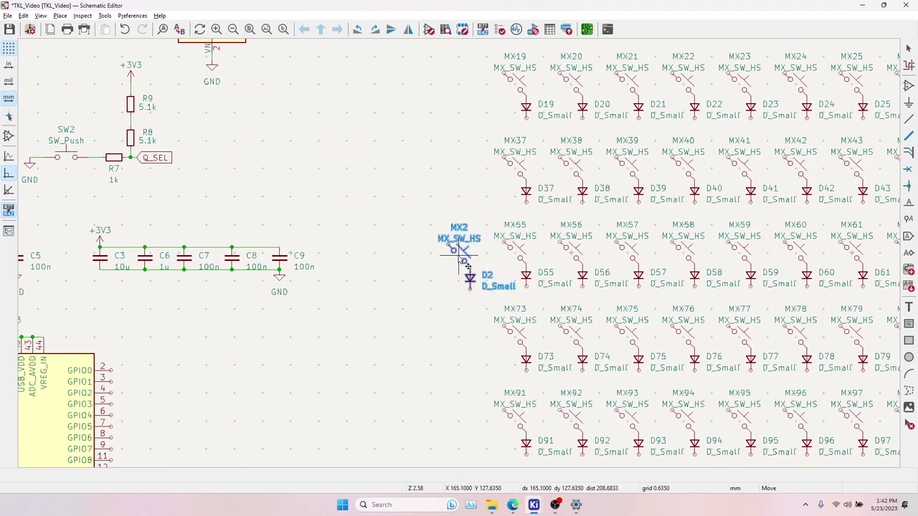
scroll(479, 263, down, 2)
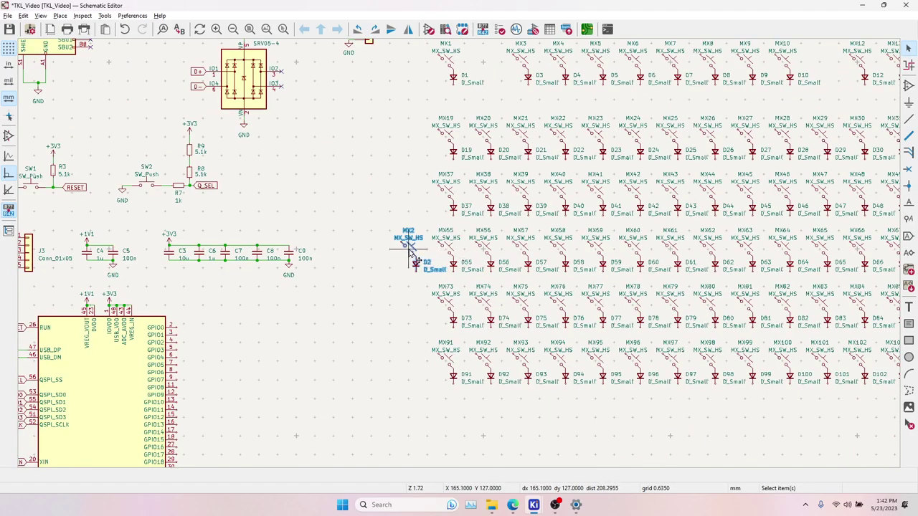
scroll(411, 253, up, 4)
drag(457, 254, 396, 254)
scroll(396, 255, down, 3)
middle_drag(590, 266, 451, 262)
scroll(452, 266, down, 2)
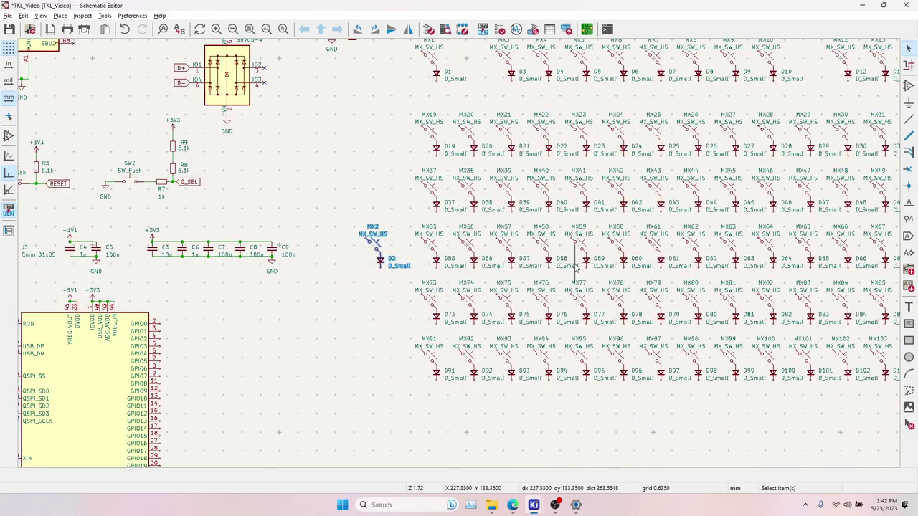
Examine the right ends of the rows and the bottom-row switches for positions that differ between layout variants.
scroll(380, 320, up, 1)
scroll(343, 326, down, 2)
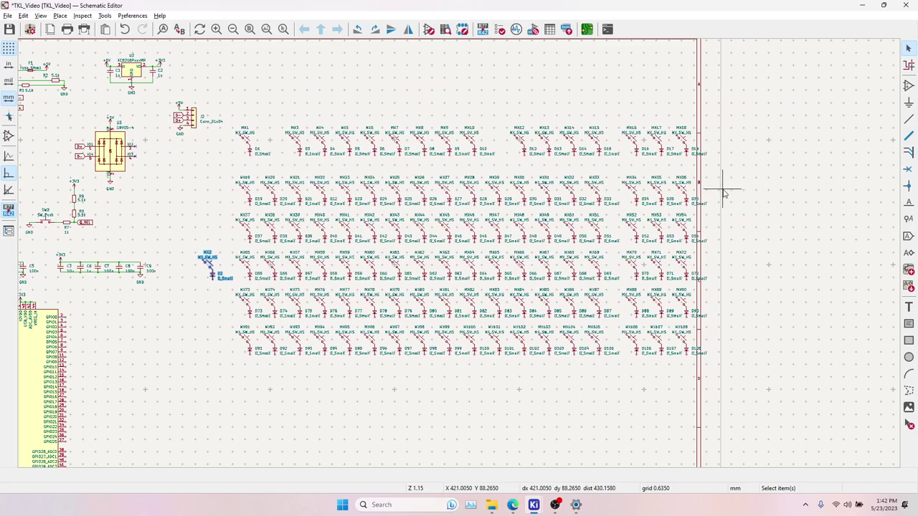
click(594, 188)
click(804, 185)
click(574, 308)
click(722, 297)
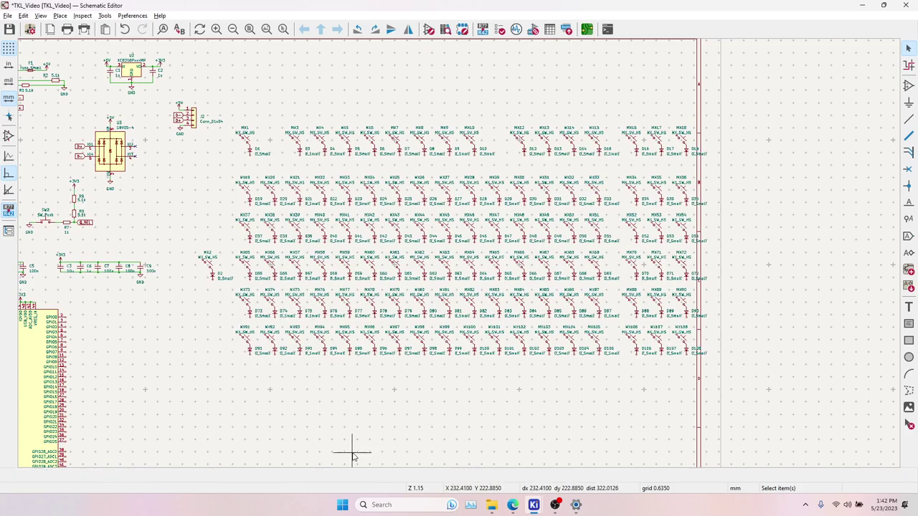
click(326, 339)
click(326, 355)
click(348, 338)
click(356, 354)
click(383, 360)
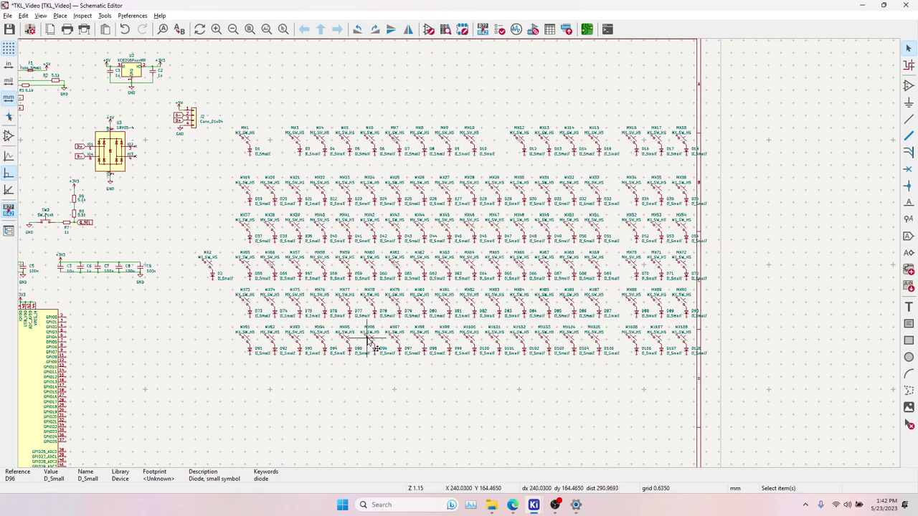
click(369, 332)
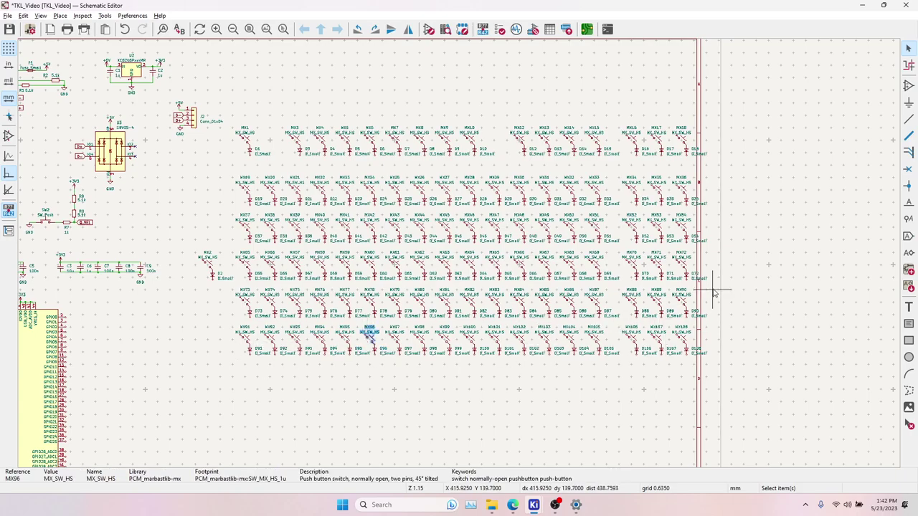
Delete the pairs MX70 to MX72 from the fourth row and MX88 and MX90 from the fifth, including their diodes.
drag(628, 256, 706, 291)
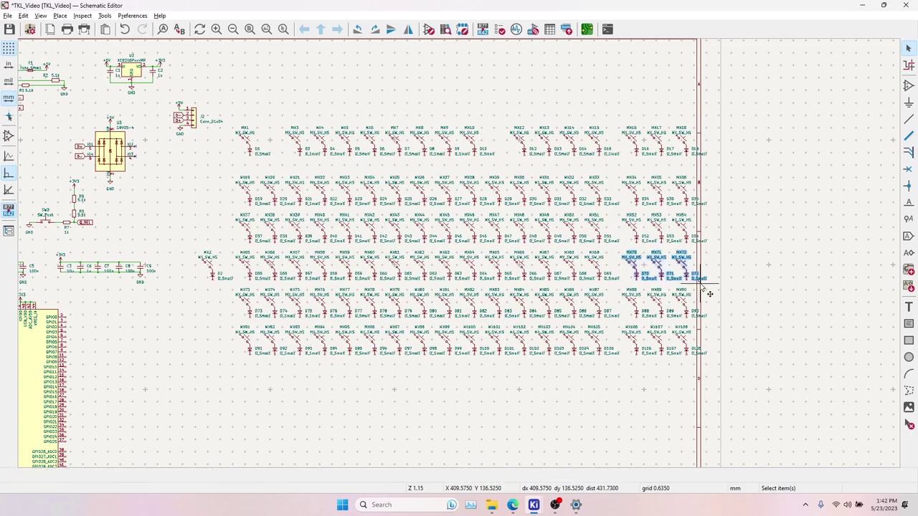
key(Delete)
click(635, 300)
key(Delete)
click(641, 312)
key(Delete)
click(682, 297)
key(Delete)
click(690, 311)
key(Delete)
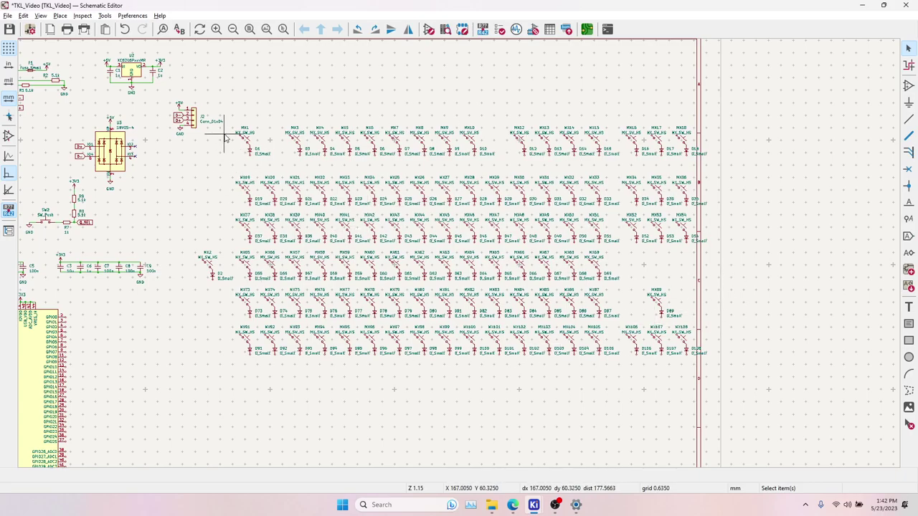
Switch to the Keyboard Layout Editor to compare the key positions, and return to the KiCad Schematic Editor.
key(alt+Tab)
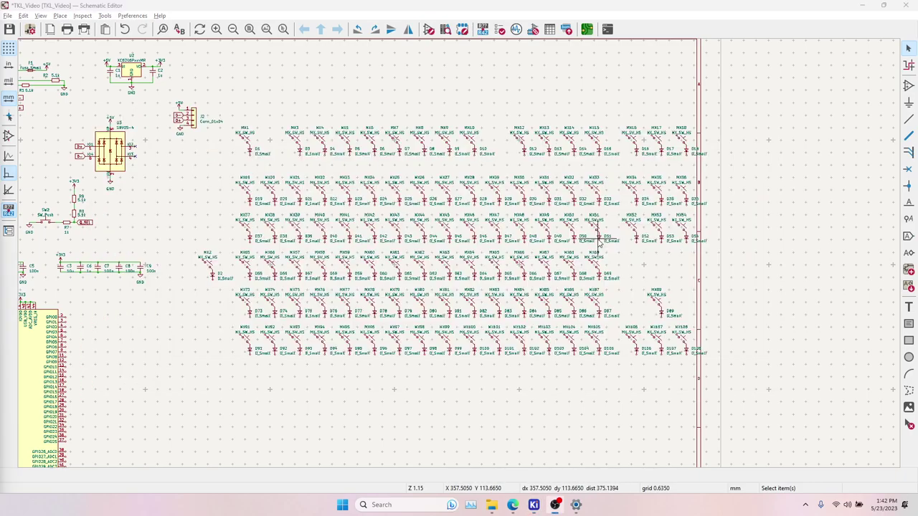
key(alt+Tab)
click(591, 199)
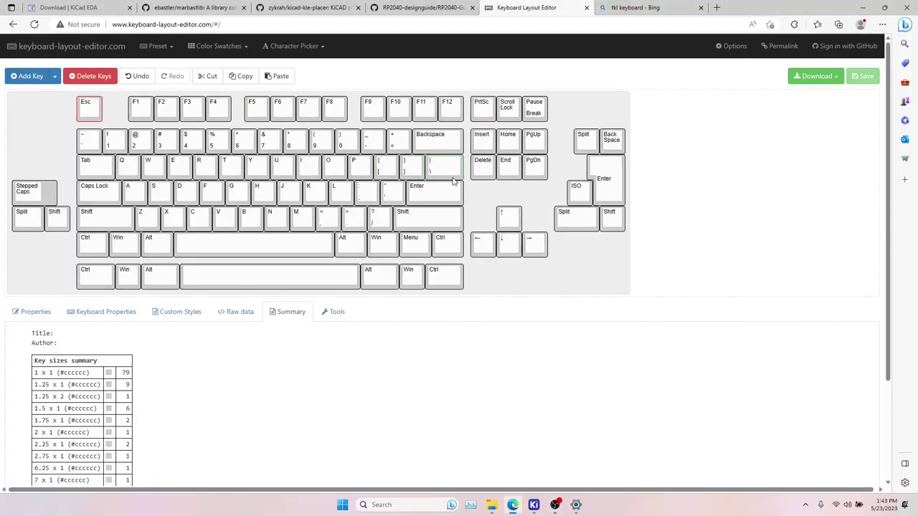
key(alt+Tab)
key(alt+Tab)
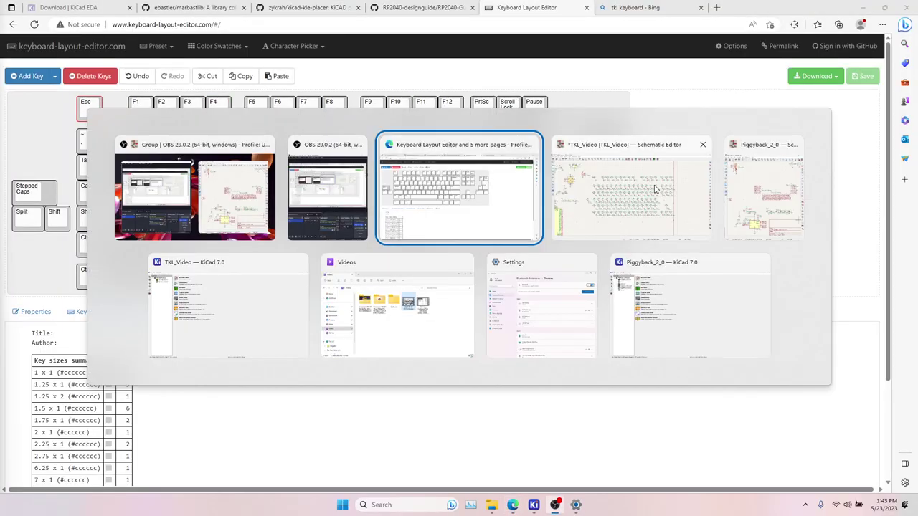
key(Tab)
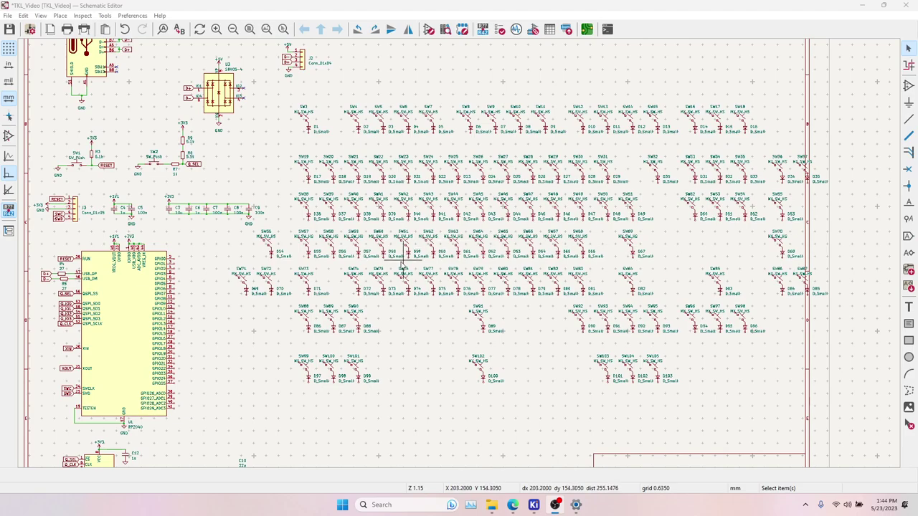
Review the matrix's main key block, function row, navigation cluster and arrow keys by selecting each group.
drag(294, 153, 687, 331)
drag(285, 105, 667, 135)
drag(680, 91, 769, 149)
drag(681, 149, 764, 228)
drag(680, 263, 771, 346)
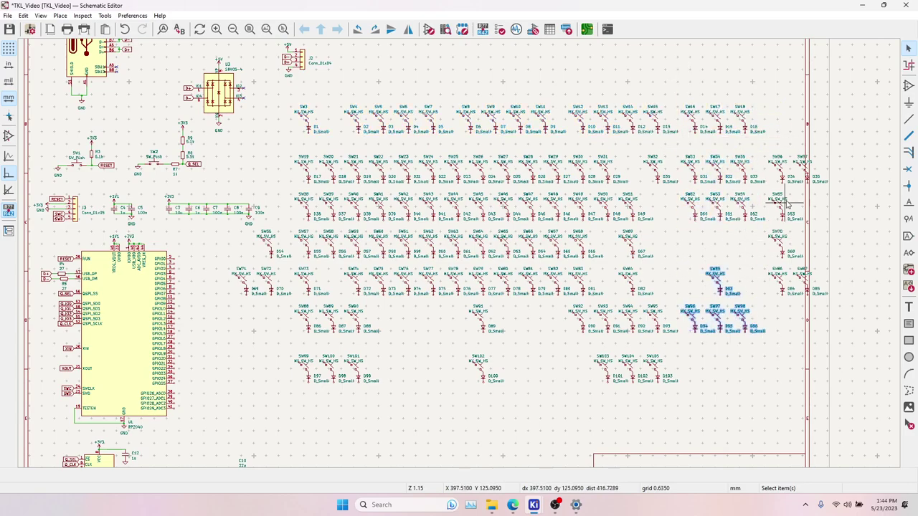
Review the alternate-layout switches beside the main block and the separate bottom row from SW99 to SW105.
drag(769, 153, 825, 197)
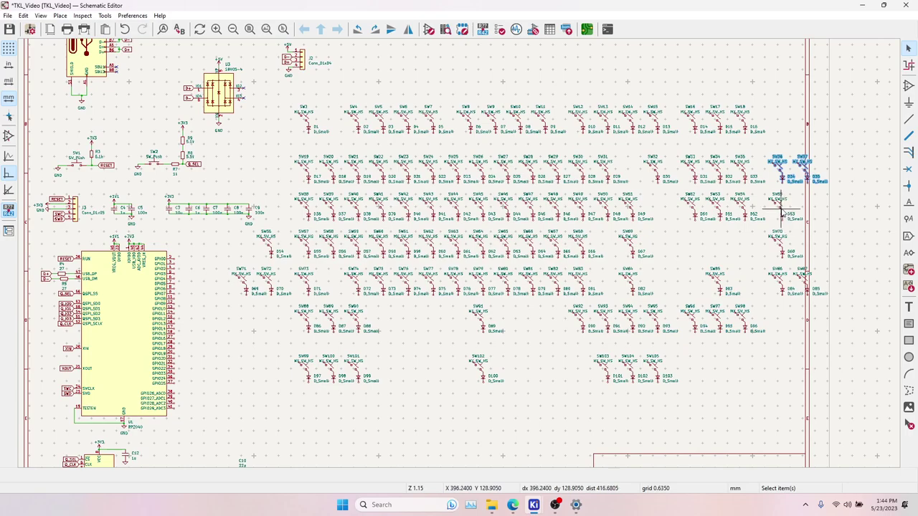
click(790, 215)
click(784, 253)
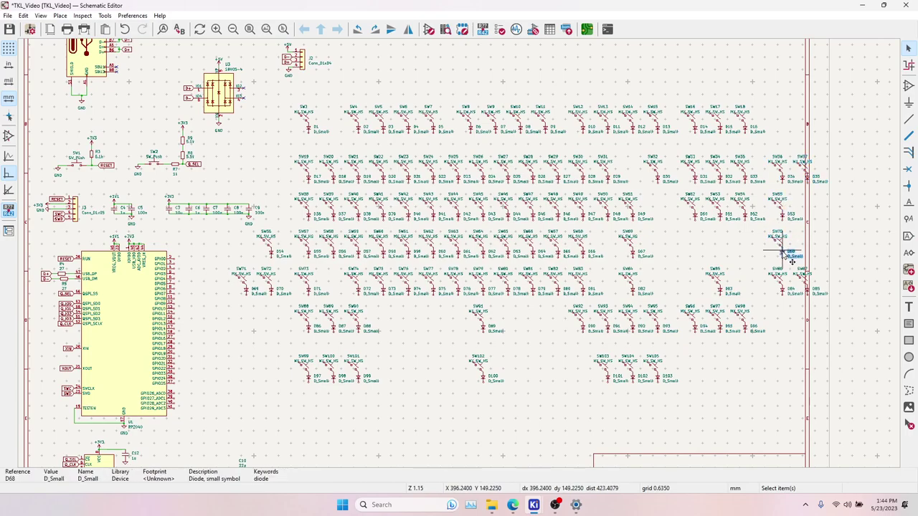
click(782, 284)
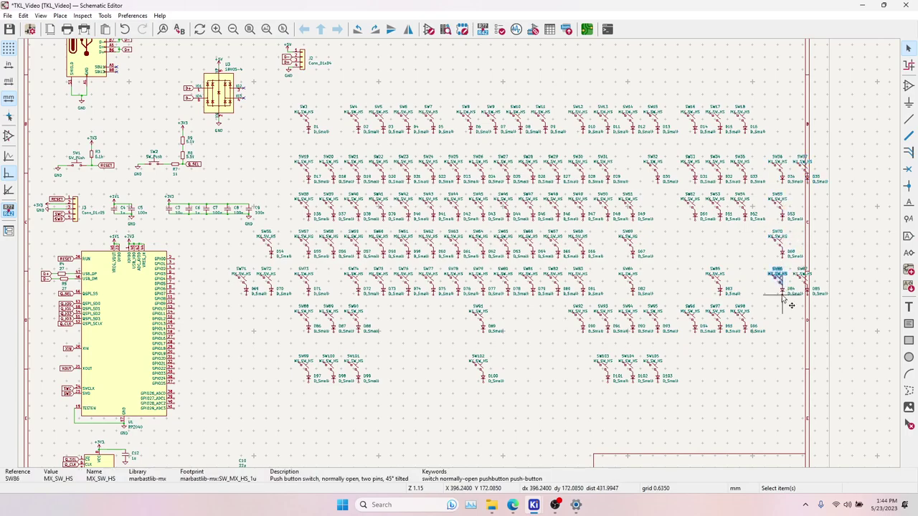
key(Escape)
drag(230, 267, 287, 313)
click(267, 236)
click(276, 255)
click(269, 245)
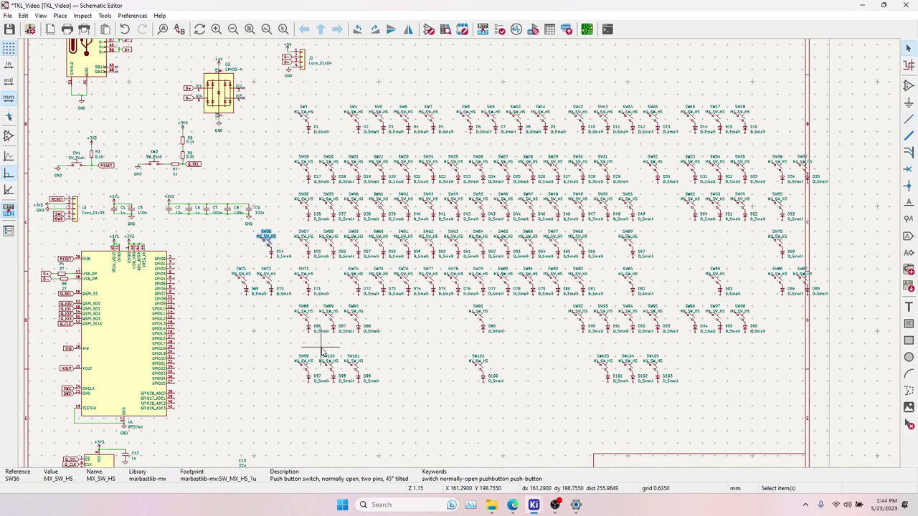
drag(277, 350, 686, 396)
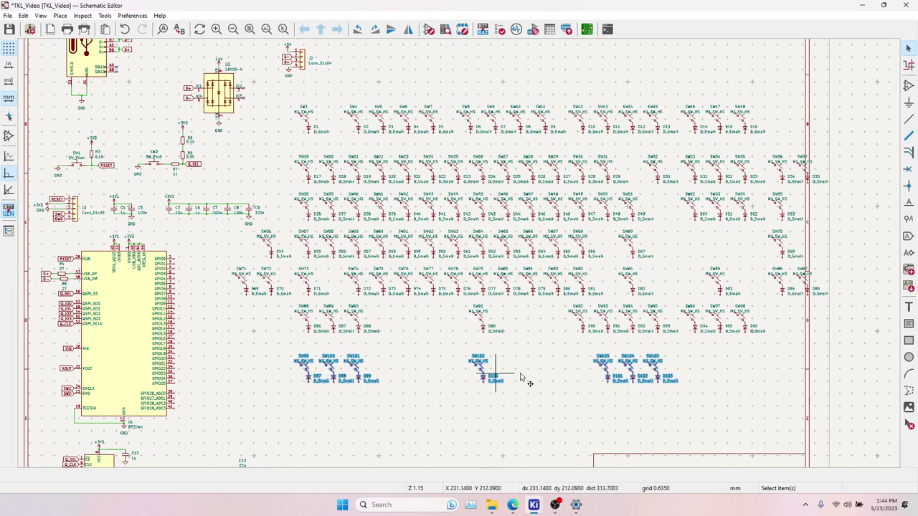
click(587, 391)
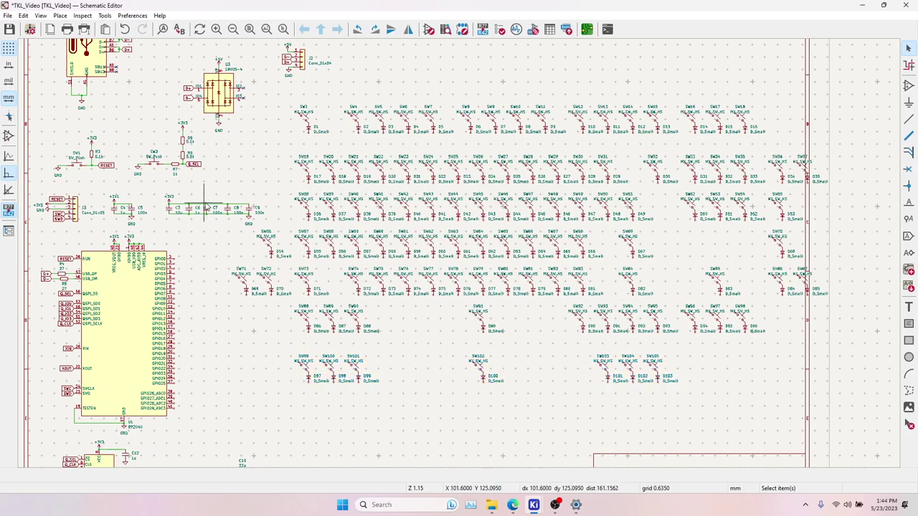
Move the +1V1 and +3V3 decoupling capacitor groups, C3 to C9, beside the crystal circuit near the sheet's lower edge.
middle_drag(191, 263, 211, 177)
drag(123, 107, 287, 148)
drag(224, 130, 438, 401)
scroll(475, 318, down, 3)
middle_drag(422, 221, 317, 346)
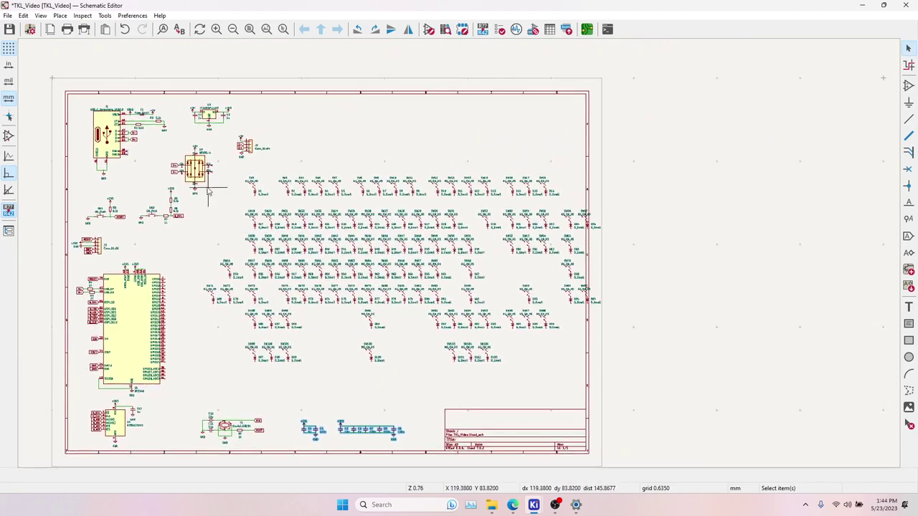
Move the whole switch matrix left and slightly down so that it fits inside the sheet border.
drag(200, 177, 699, 408)
drag(252, 188, 233, 206)
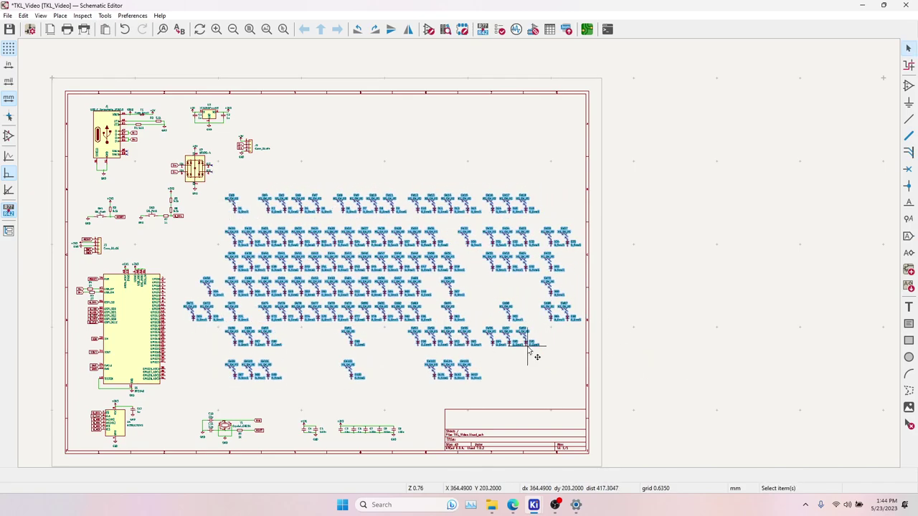
click(444, 155)
Move the SW2 button circuit with R7 to R9 closer to SW1, and the U3 SRV05-4 circuit closer to the USB connector.
drag(165, 143, 191, 231)
key(m)
click(147, 219)
click(150, 190)
drag(161, 144, 217, 199)
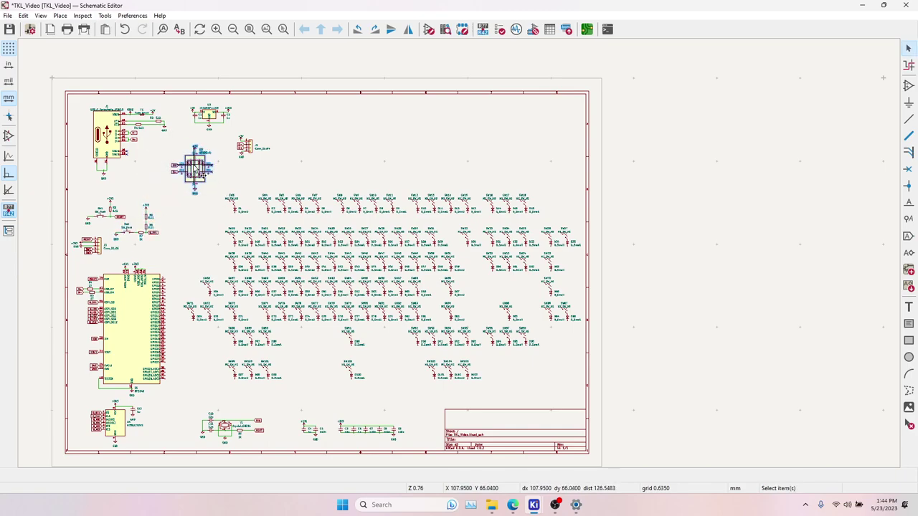
drag(195, 167, 157, 163)
Move the J2 connector with its labels left below the U2 regulator, and shift the whole switch matrix upward.
drag(231, 133, 195, 145)
drag(172, 189, 598, 379)
drag(282, 256, 281, 226)
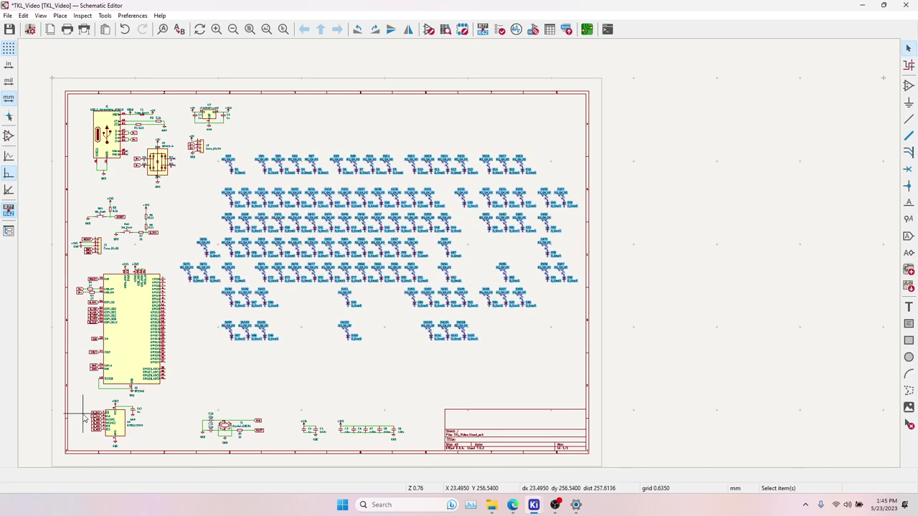
Move the W25Q128JVS flash circuit above the decoupling capacitors, and shift the RP2040 circuit down towards the sheet's lower edge.
drag(81, 398, 161, 456)
key(m)
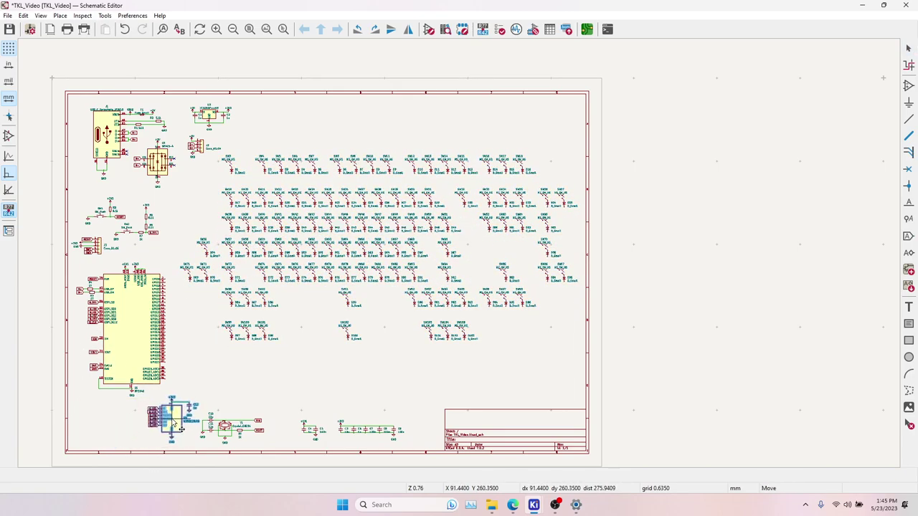
click(291, 403)
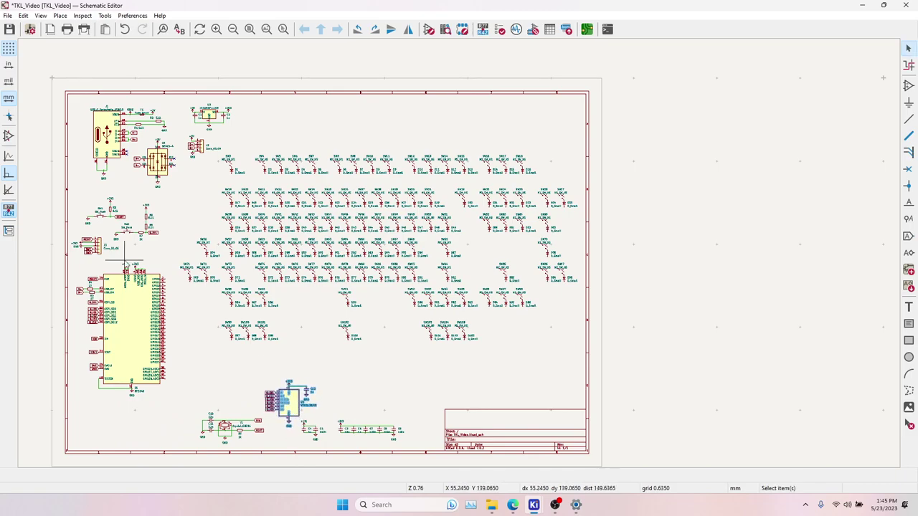
drag(76, 273, 176, 440)
key(m)
click(105, 349)
Move the Y1 crystal circuit into the gap between connector J3 and the RP2040.
drag(194, 411, 269, 448)
key(m)
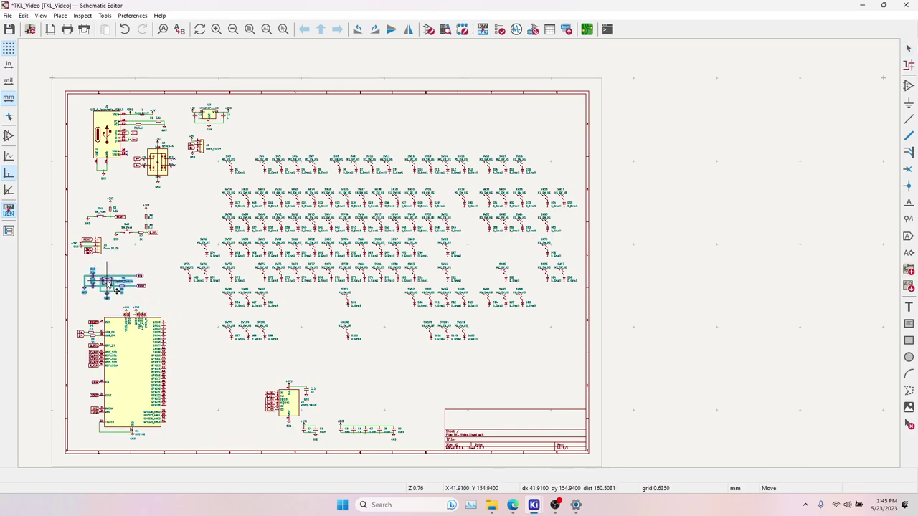
click(113, 288)
Place the W25Q128JVS flash circuit beside the RP2040's lower end, with the decoupling capacitor groups between it and the title block.
drag(242, 374, 420, 449)
drag(334, 442, 359, 441)
drag(246, 370, 320, 435)
drag(289, 403, 238, 424)
click(286, 428)
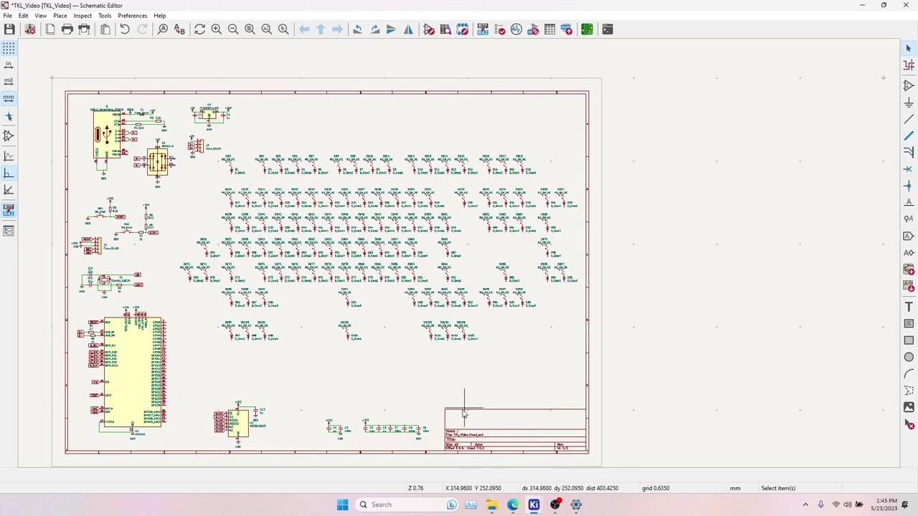
drag(307, 410, 443, 446)
drag(345, 432, 333, 433)
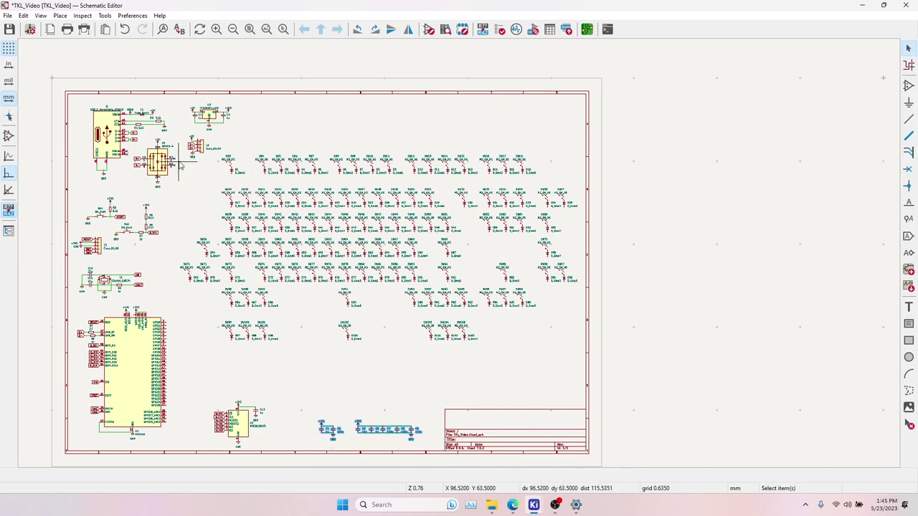
Shift the whole switch matrix slightly down on the sheet.
drag(179, 163, 600, 376)
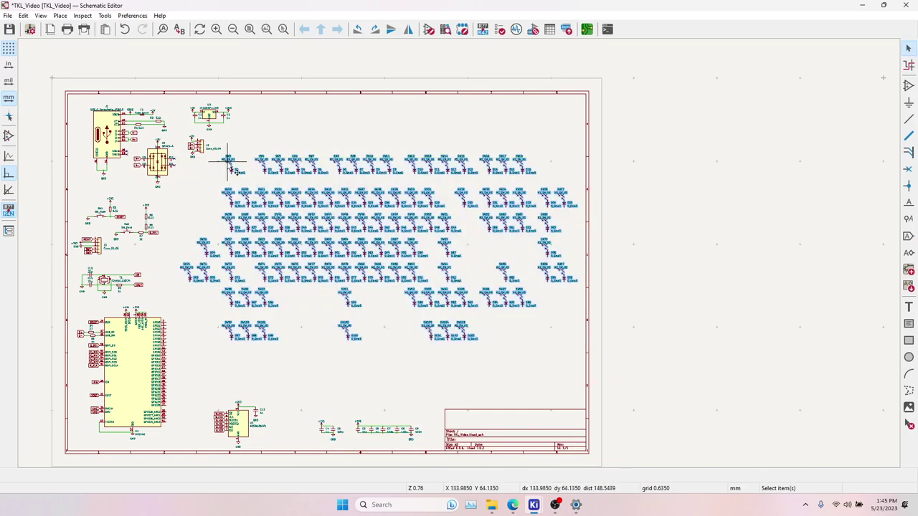
drag(235, 173, 237, 189)
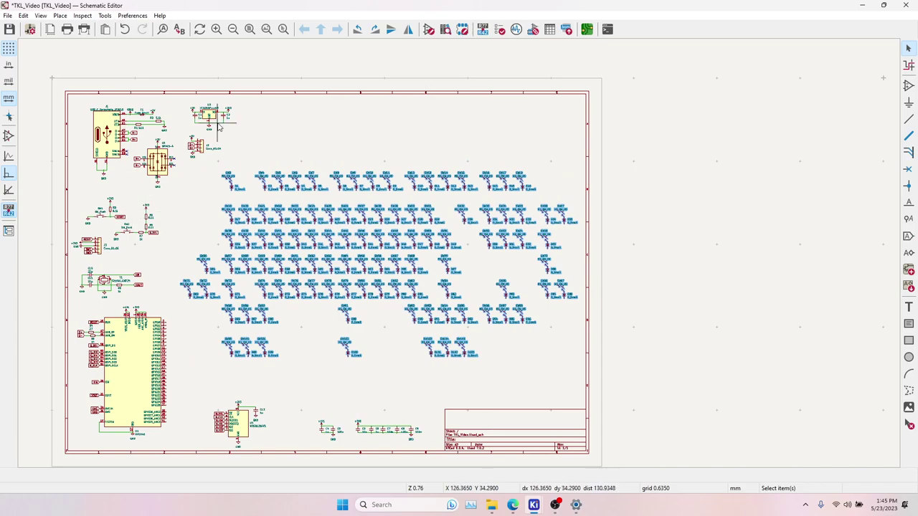
click(559, 365)
Compare the reference numbers of the matrix switches with those of their diodes, starting from the first row.
scroll(419, 209, up, 3)
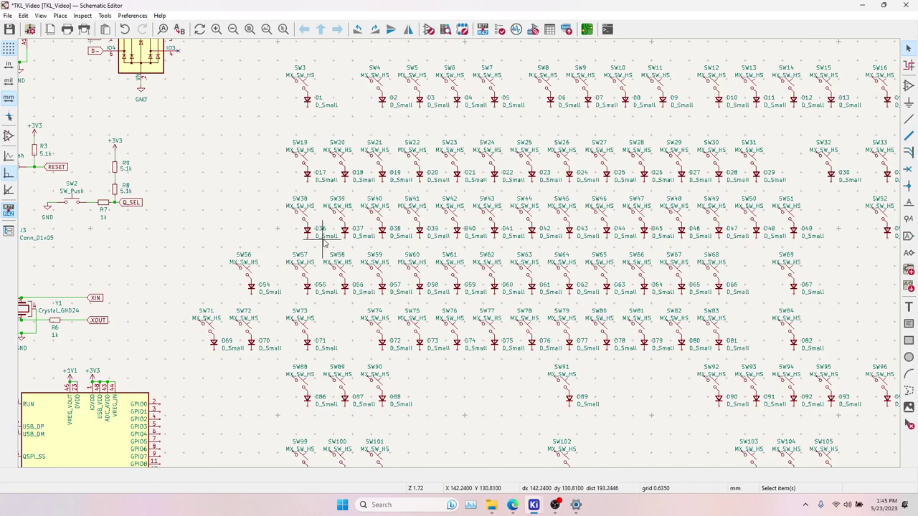
scroll(423, 243, up, 2)
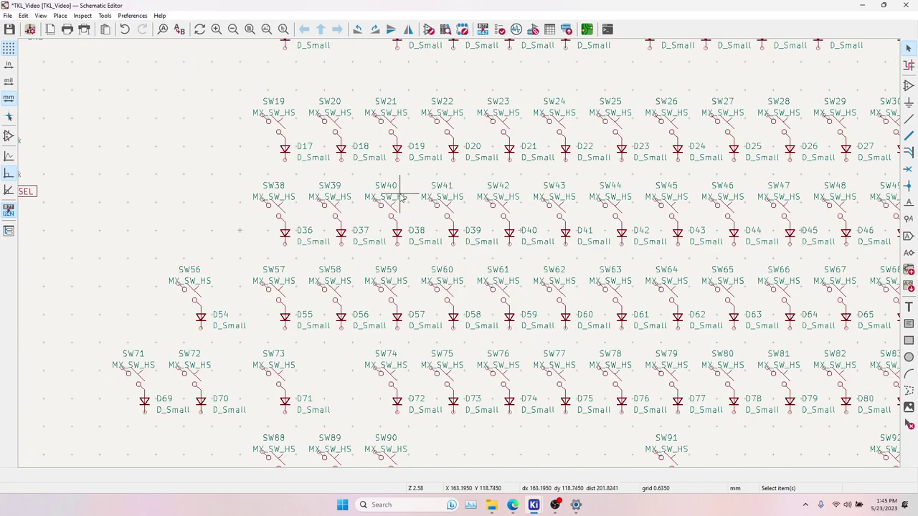
scroll(308, 187, up, 3)
click(287, 183)
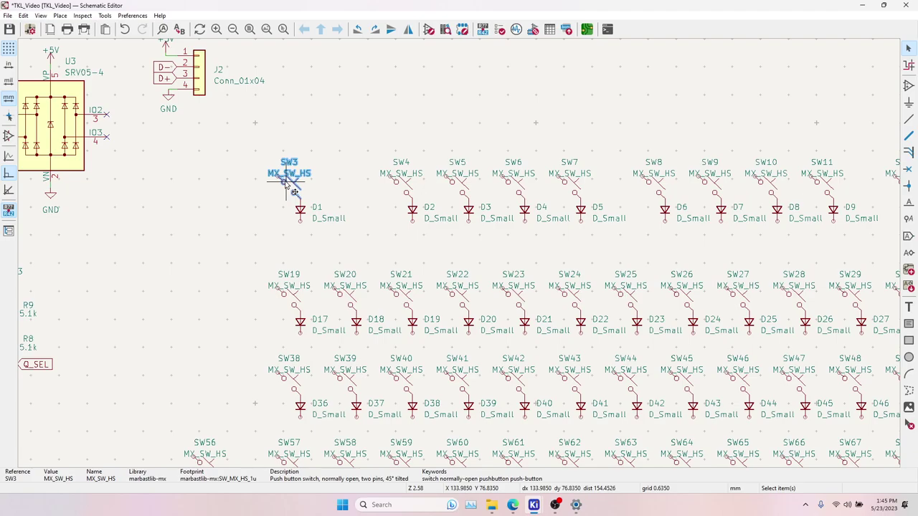
click(406, 188)
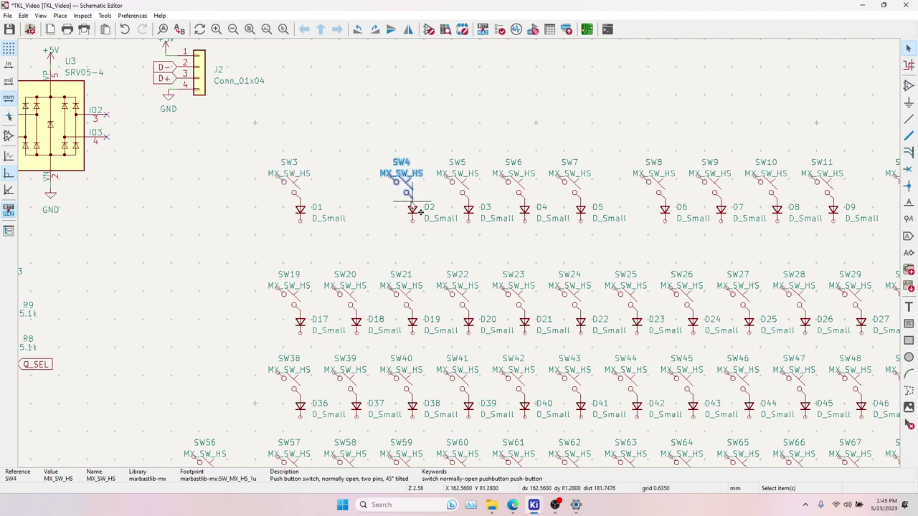
click(414, 209)
click(469, 209)
middle_drag(300, 213, 654, 213)
middle_drag(424, 194, 466, 307)
scroll(466, 309, down, 5)
scroll(466, 310, left, 1)
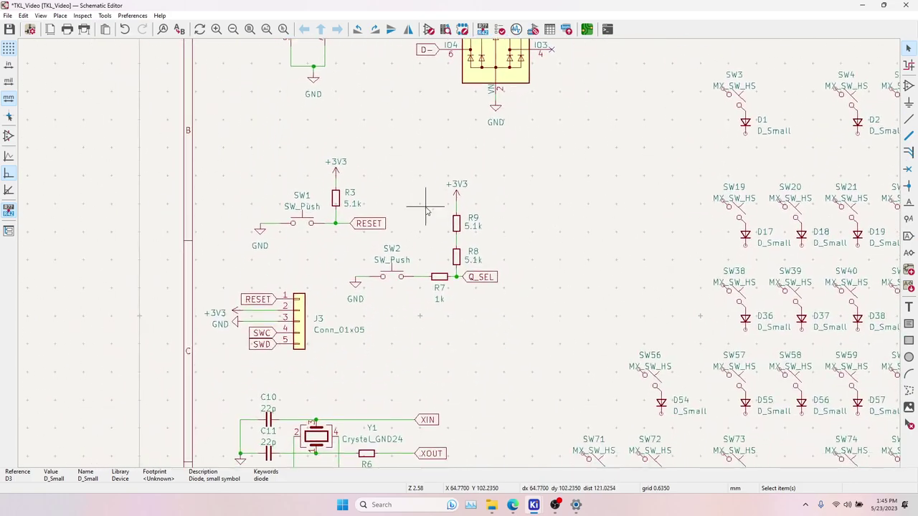
Change the references of the two push buttons, SW1 on the RESET net to RST1 and SW2 on Q_SEL to BOOT1.
click(302, 219)
click(391, 278)
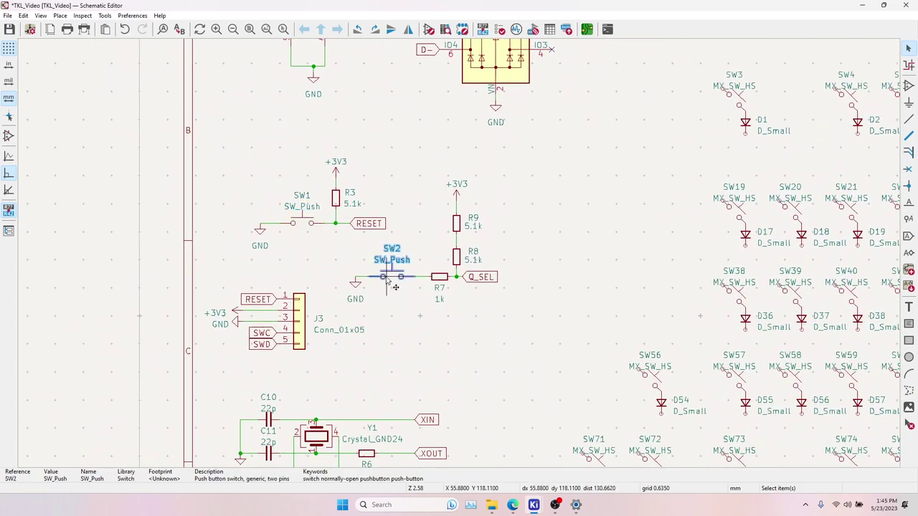
click(297, 226)
double_click(297, 225)
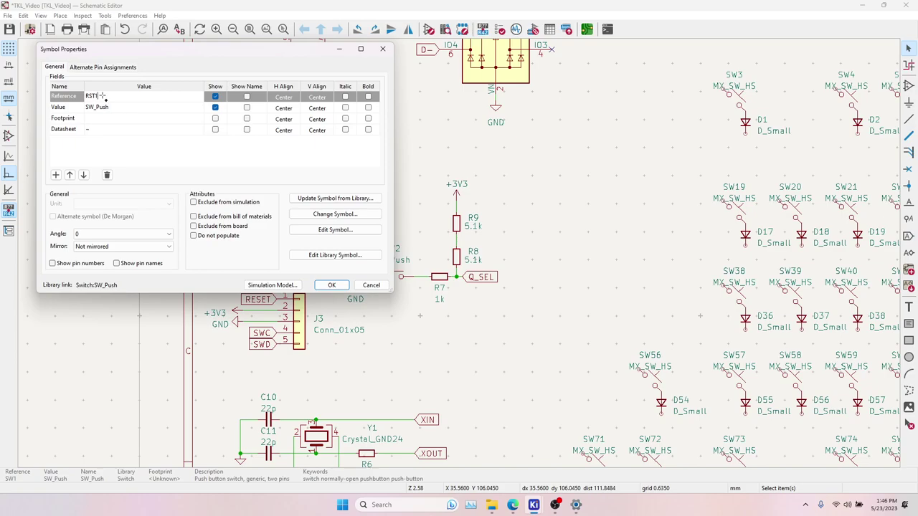
key(Return)
click(391, 279)
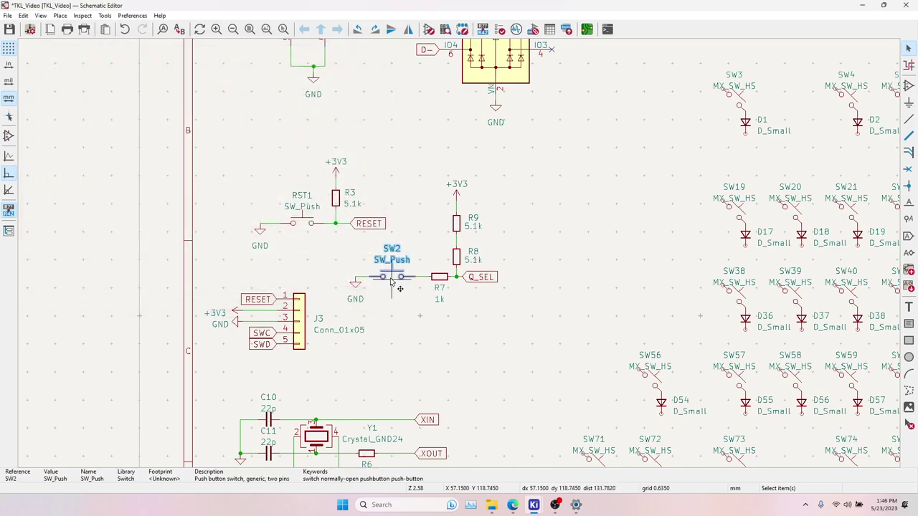
double_click(392, 280)
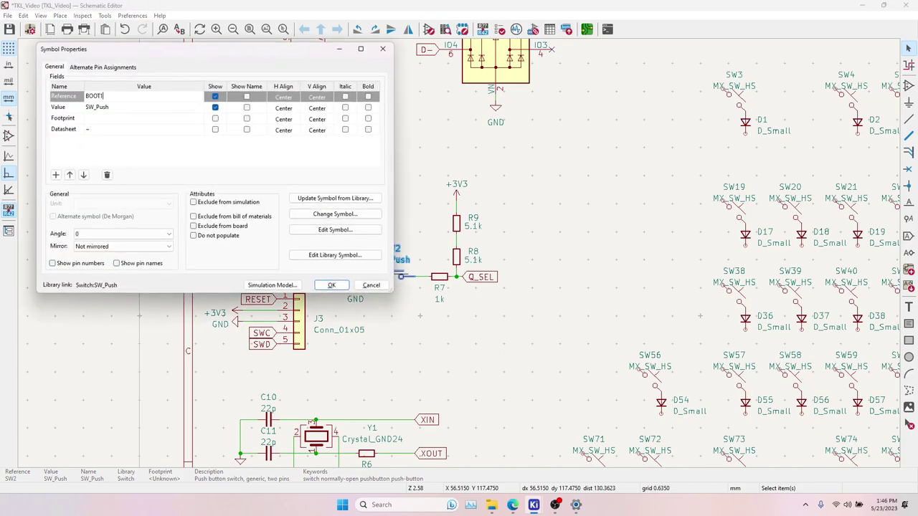
key(Return)
Re-annotate the entire schematic, resetting existing annotations, sorting symbols by Y position and using the first free number after 0.
click(610, 200)
middle_drag(658, 229, 454, 254)
scroll(454, 256, down, 3)
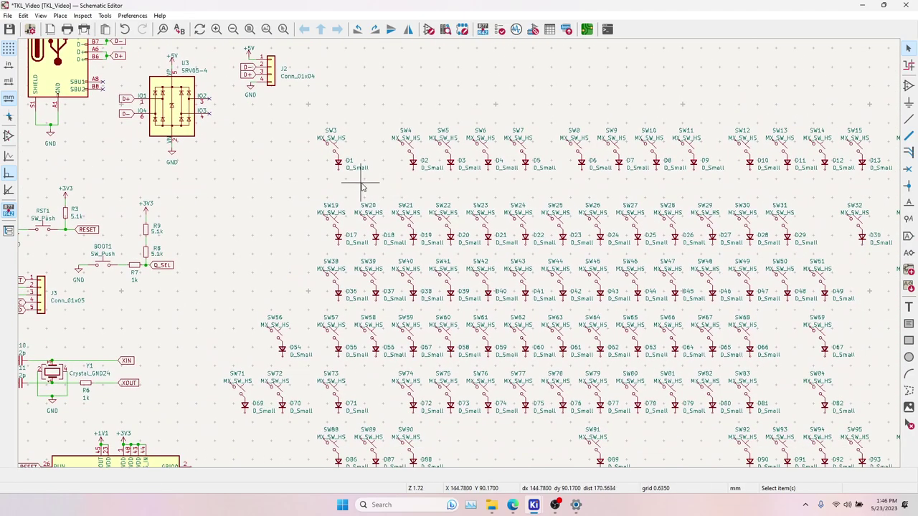
click(331, 147)
click(294, 130)
middle_drag(348, 164, 229, 120)
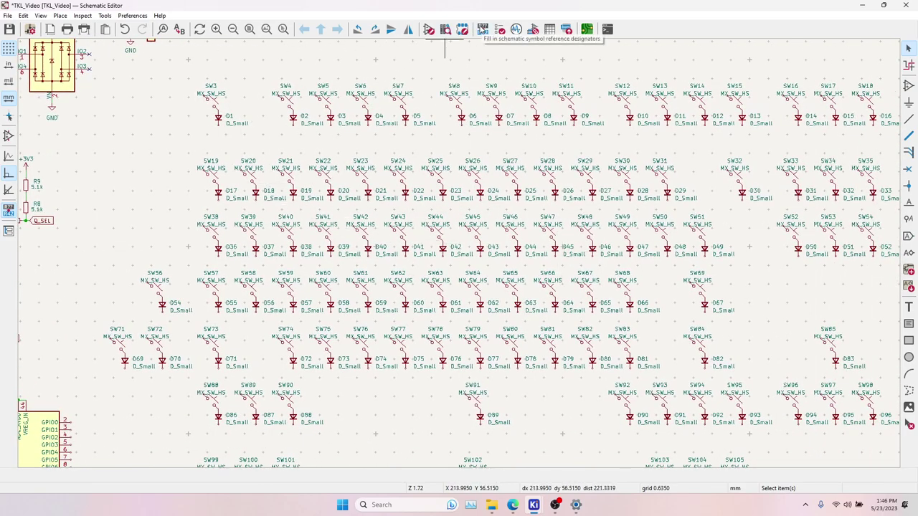
click(482, 29)
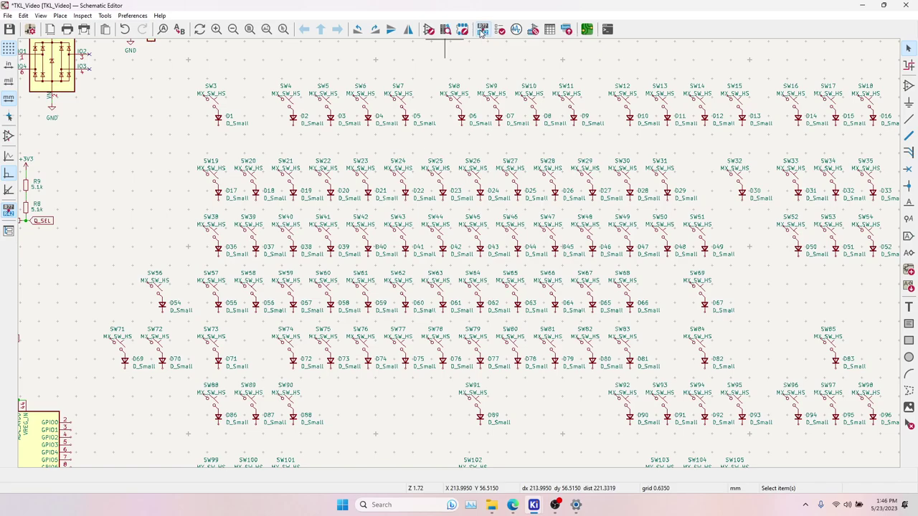
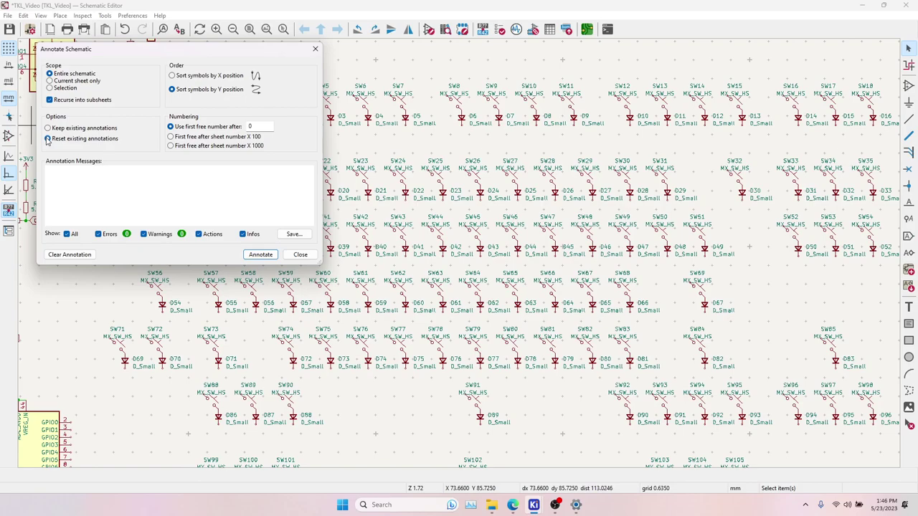
click(260, 255)
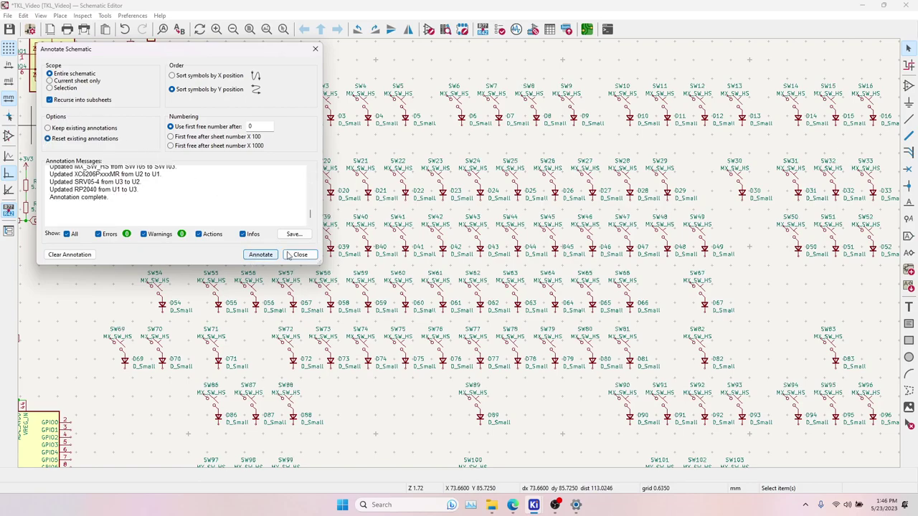
click(287, 255)
Check that switch and diode numbers match across the matrix, from the first switch to the last one in the bottom row.
click(210, 97)
drag(189, 79, 256, 136)
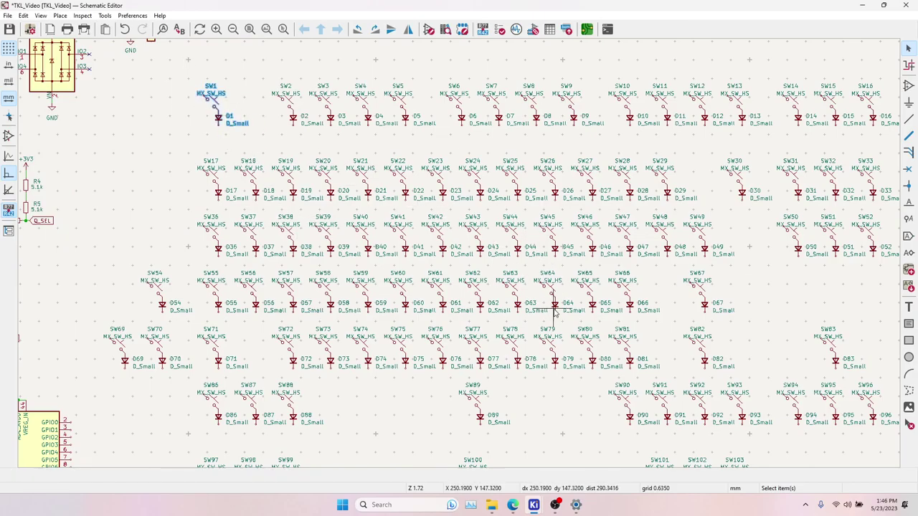
middle_drag(758, 345, 523, 224)
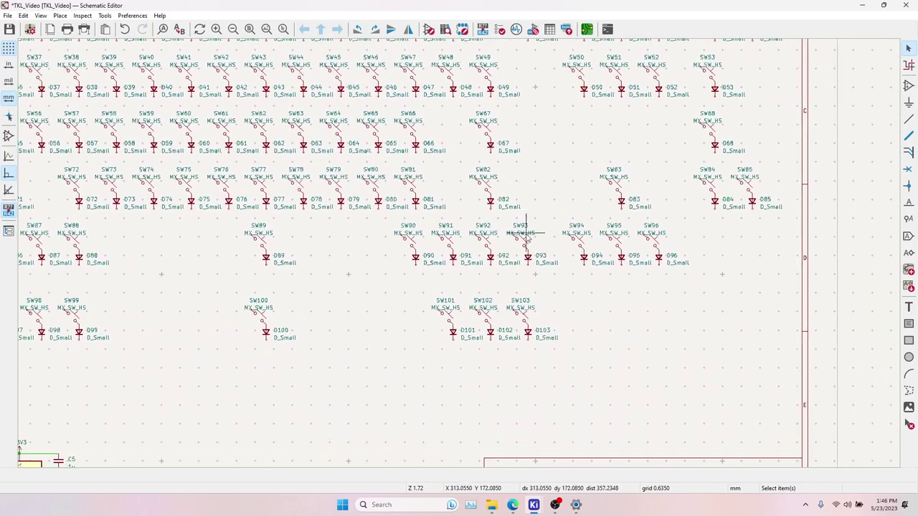
click(521, 313)
click(531, 343)
scroll(467, 264, down, 3)
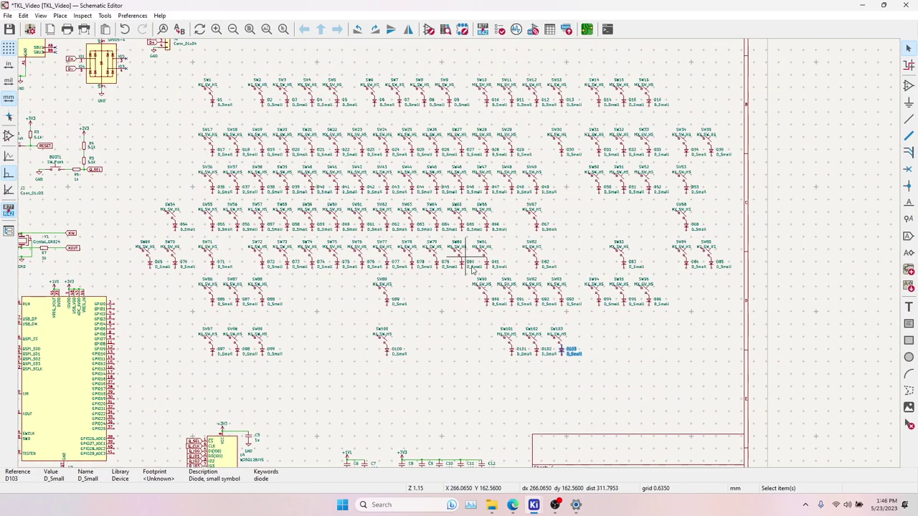
middle_drag(467, 260, 494, 304)
click(591, 225)
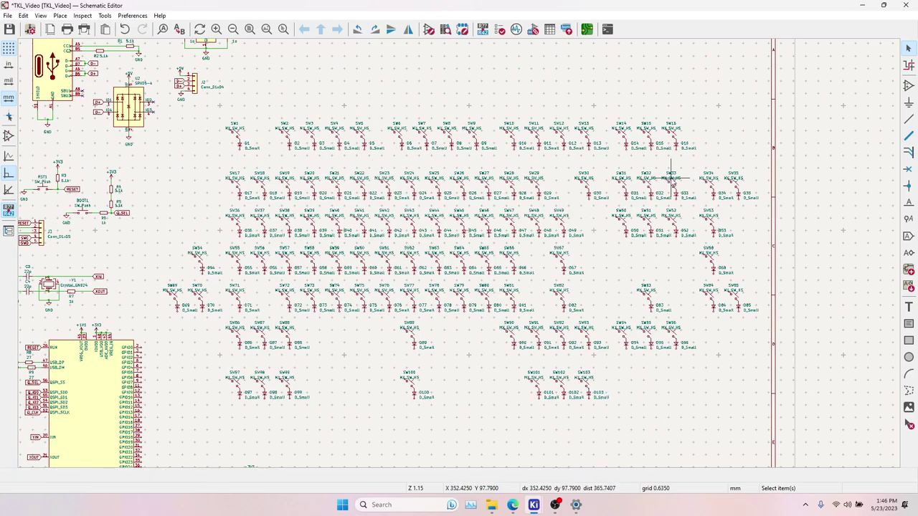
Switch to the Keyboard Layout Editor in the browser and compare its keys with the schematic's switch matrix.
key(alt+Tab)
key(alt+Tab)
click(252, 175)
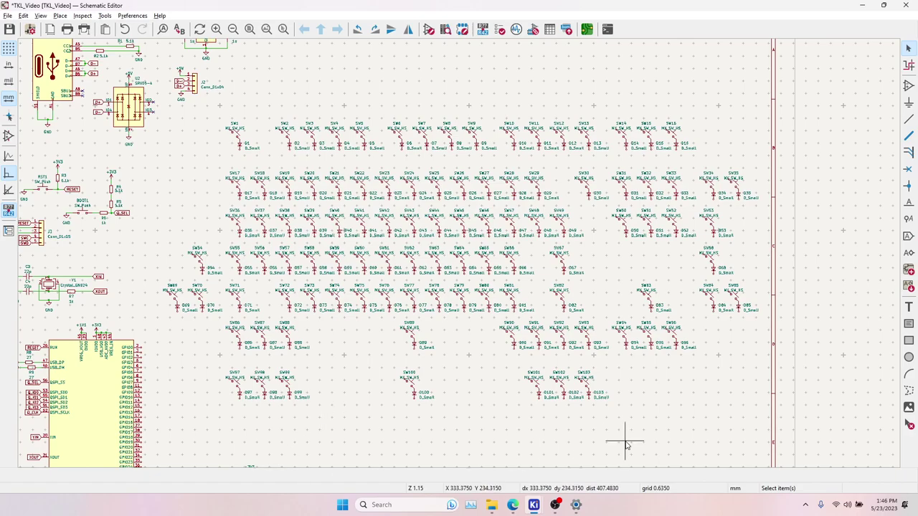
key(alt+Tab)
key(alt+Tab)
key(alt+Tab)
key(alt+Tab)
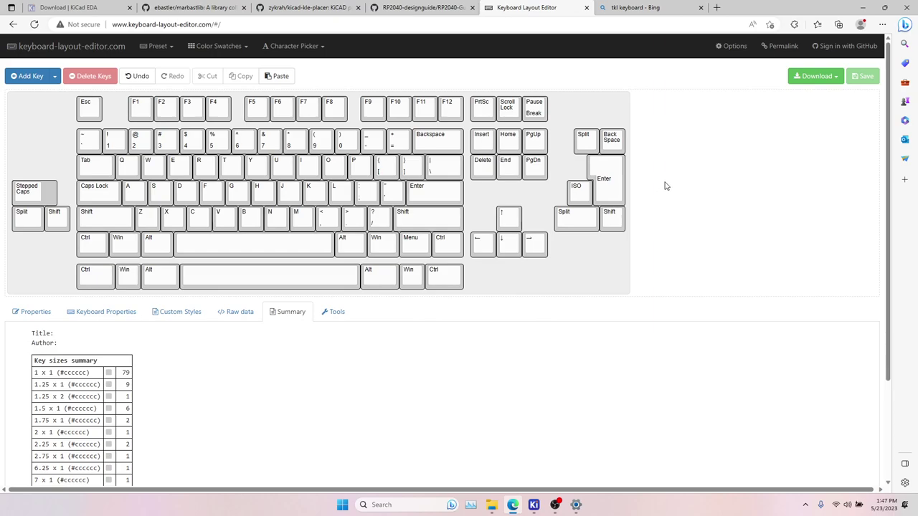
Return to the Schematic Editor, save the schematic, and open the footprint assignment tool.
key(alt+Tab)
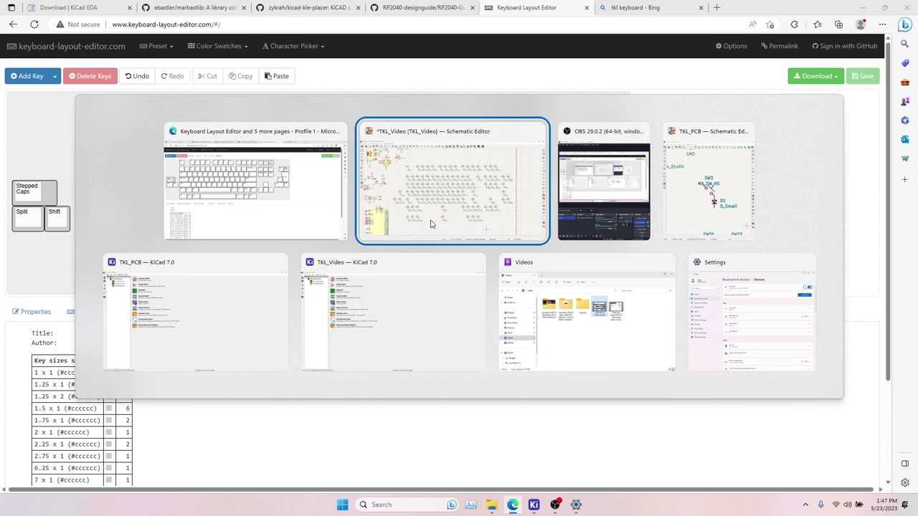
key(ctrl+s)
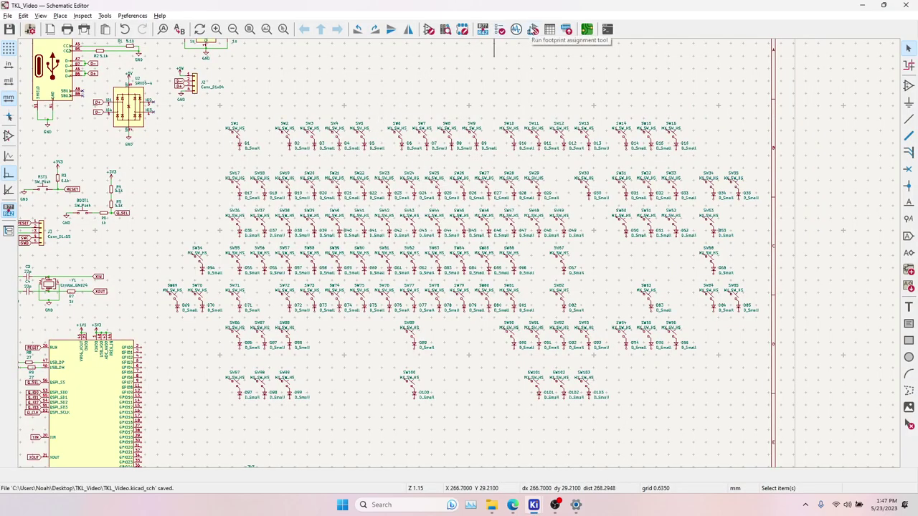
key(Home)
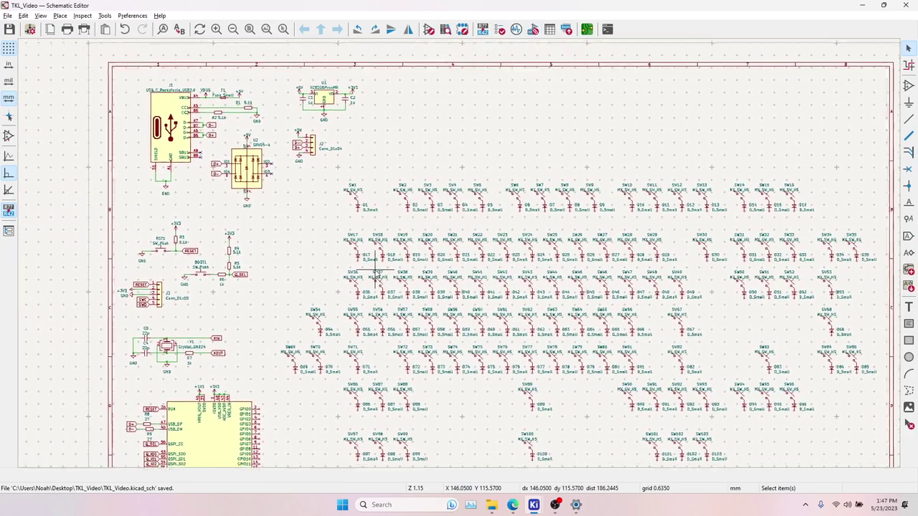
click(531, 30)
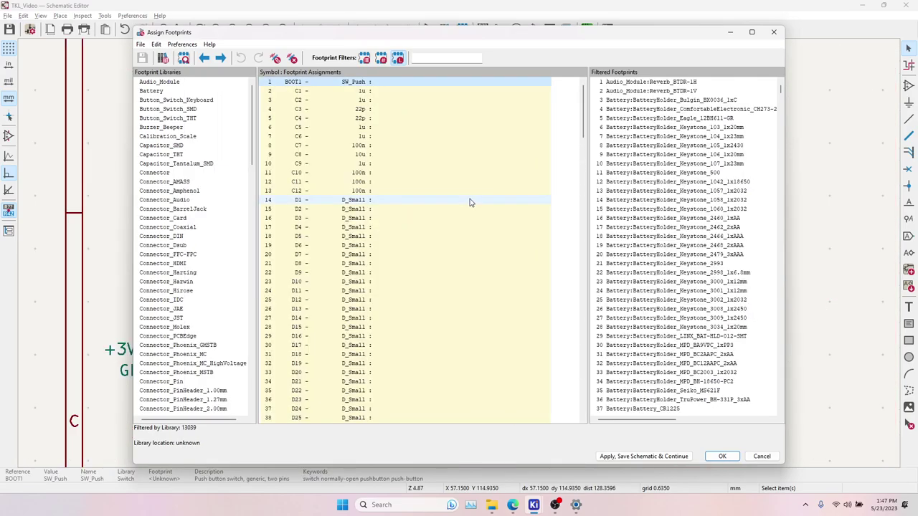
Look through the symbol list to see which components already have footprints, including the MX_SW_HS switches.
scroll(470, 202, down, 20)
scroll(469, 203, up, 20)
scroll(402, 215, up, 14)
click(389, 145)
scroll(408, 205, down, 20)
click(384, 228)
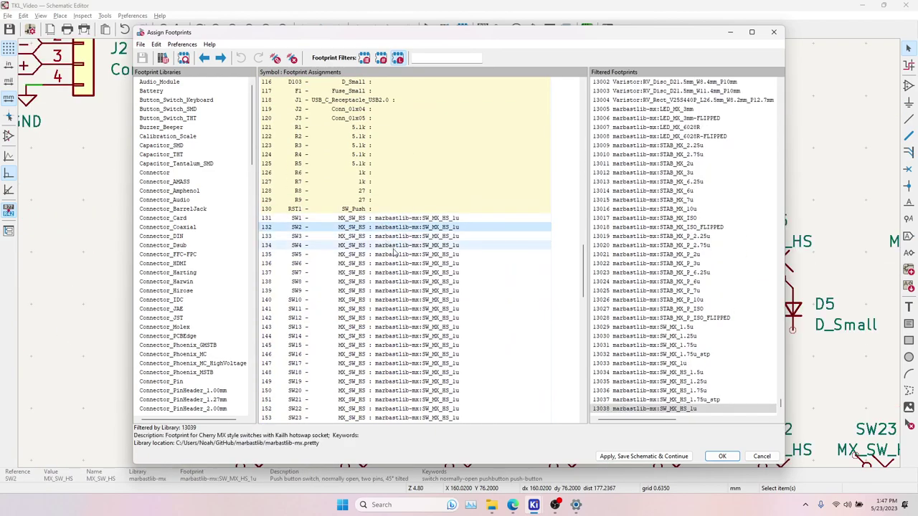
click(404, 254)
scroll(408, 266, down, 20)
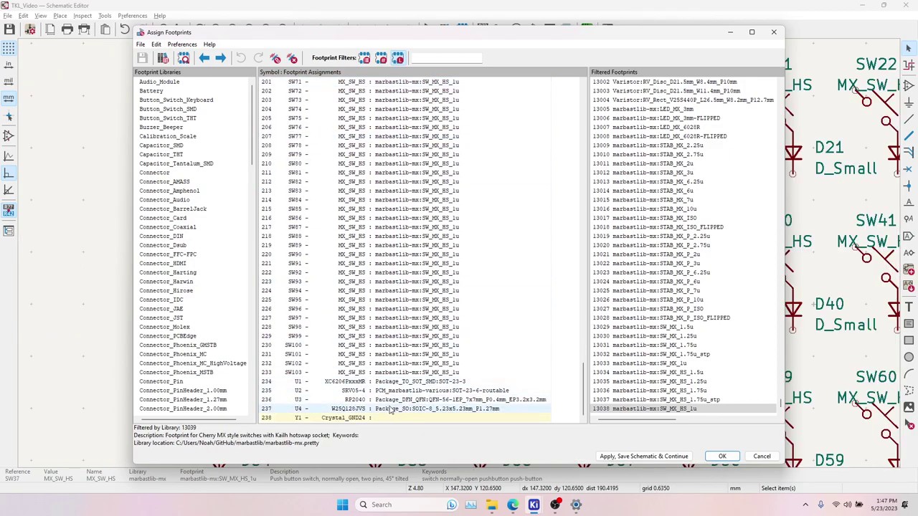
View the SOT-23-3 footprint assigned to the XC6206PxxxMR regulator U1.
click(398, 391)
click(403, 384)
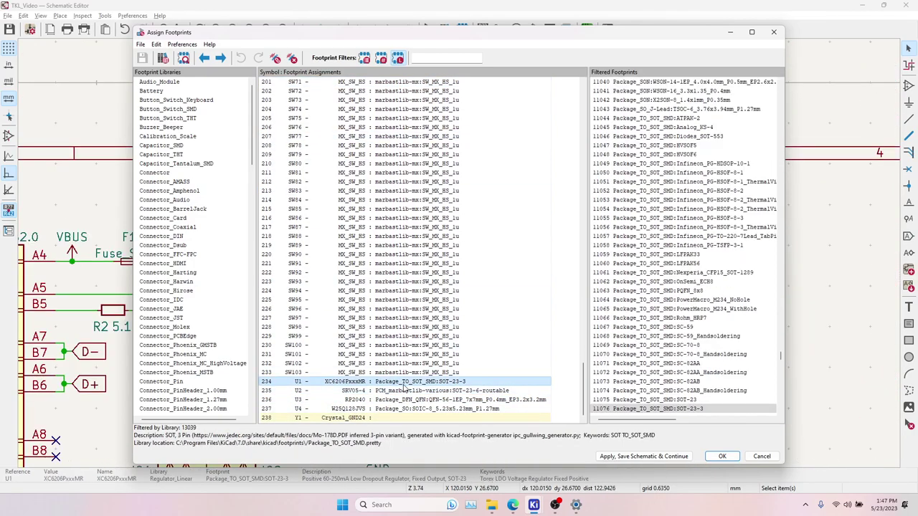
right_click(467, 382)
click(512, 390)
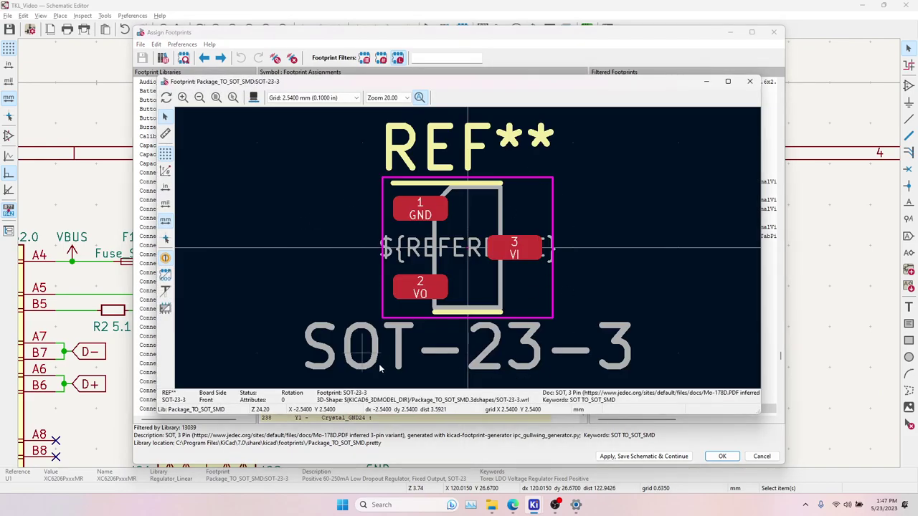
Close the footprint preview and check the assignments of U2, U3, U4, crystal Y1 and the BOOT1 switch.
click(750, 83)
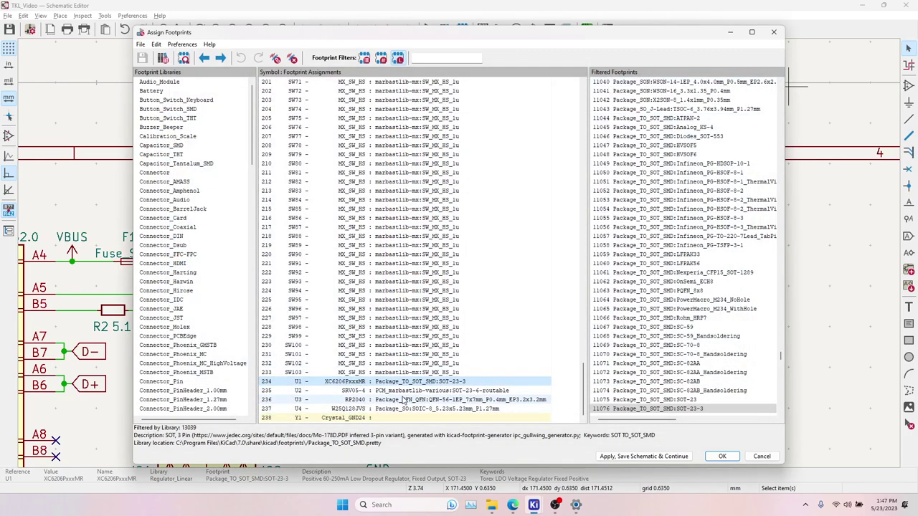
click(395, 391)
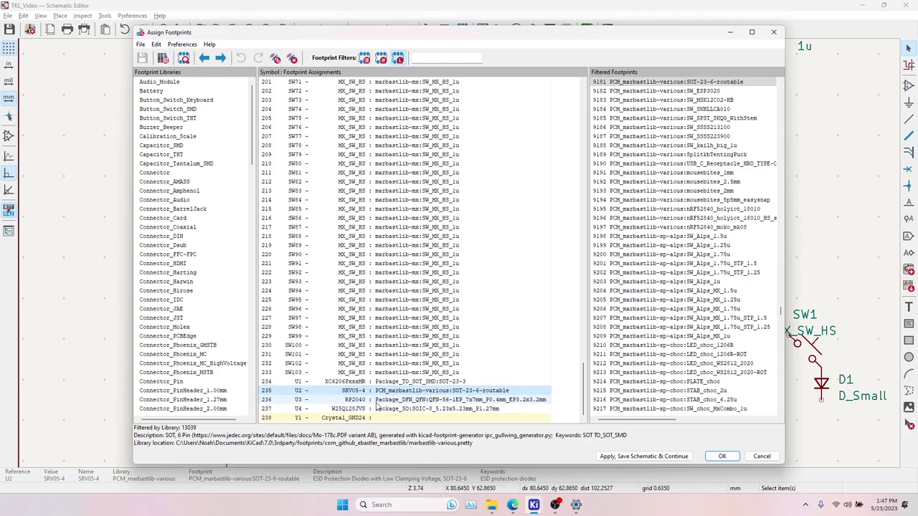
click(431, 399)
click(419, 409)
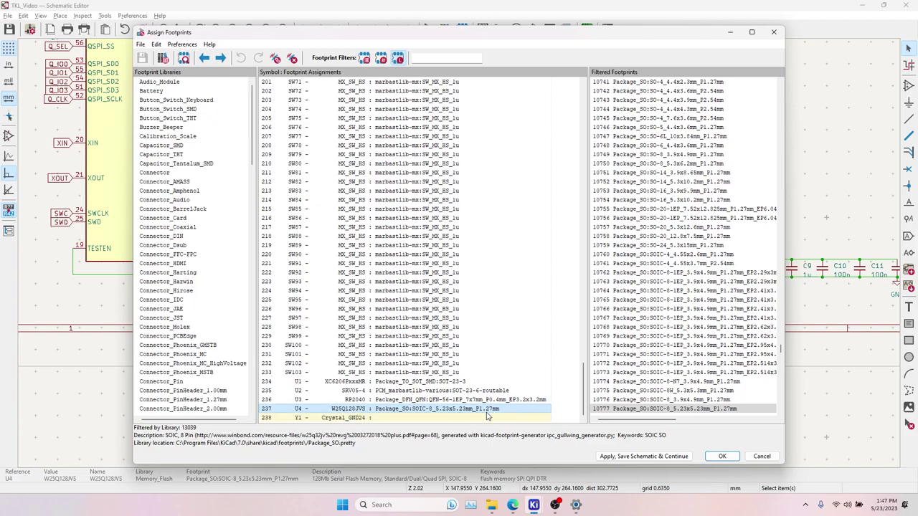
click(429, 419)
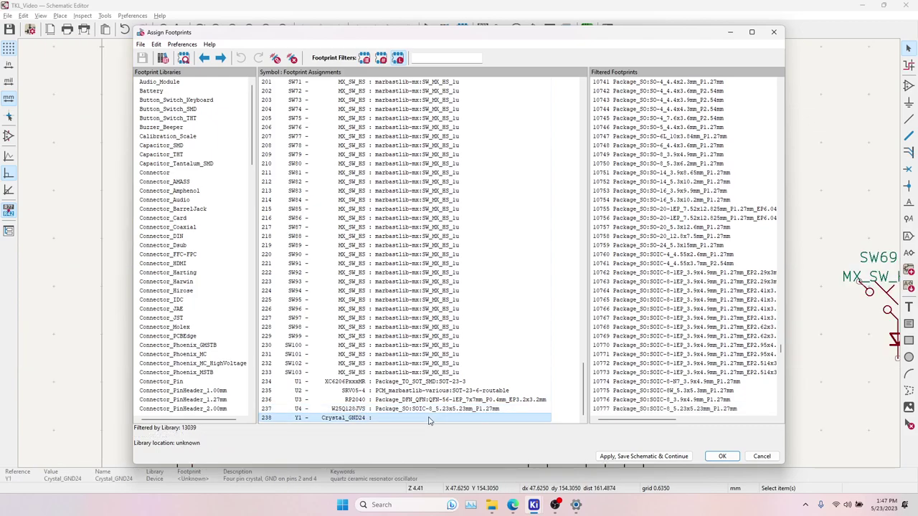
scroll(443, 383, up, 20)
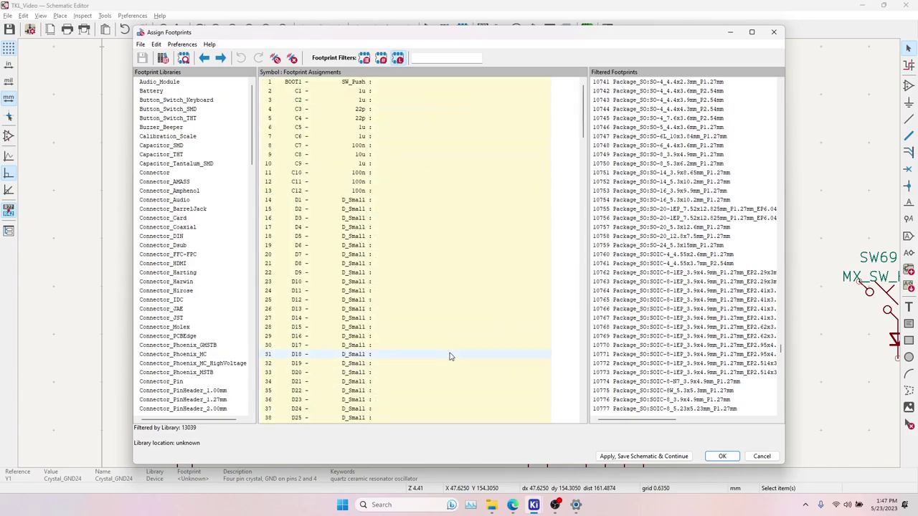
click(396, 83)
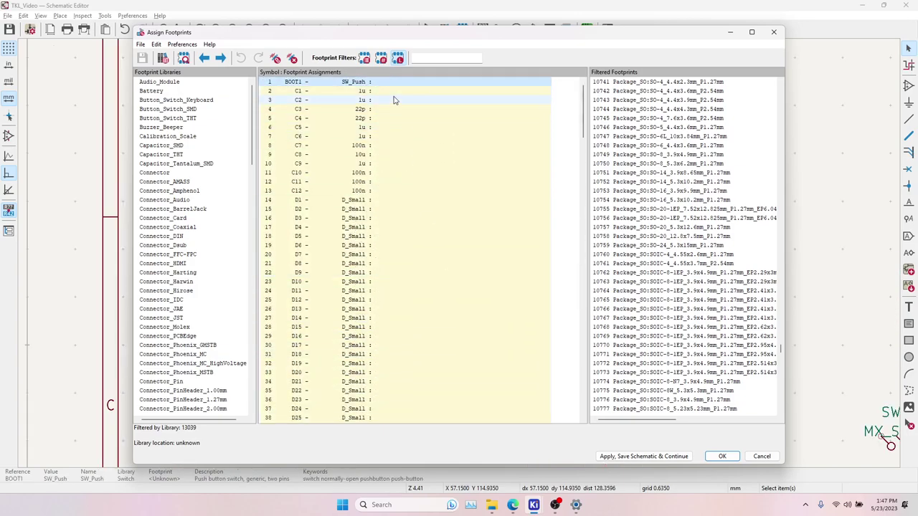
Filter the footprints to the Diode_SMD library for diode D1 and find the D_SOD-123 footprint.
click(381, 201)
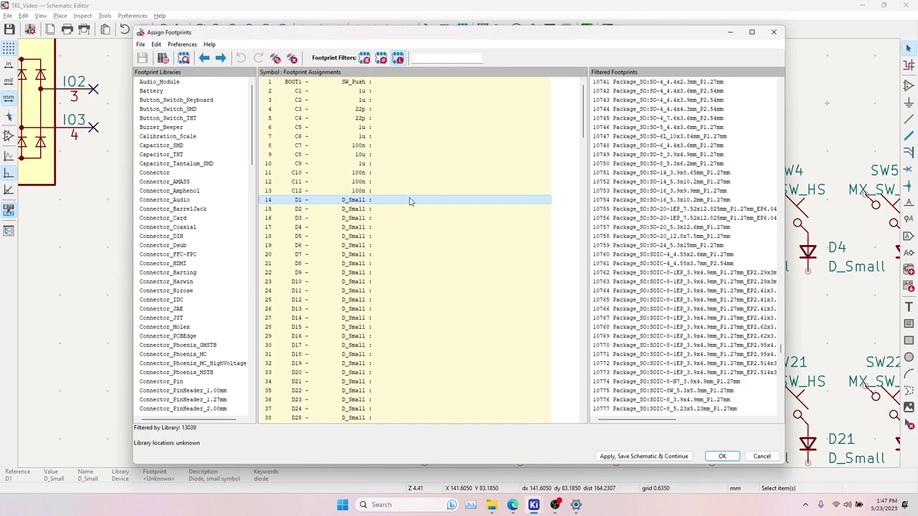
click(159, 82)
scroll(201, 317, down, 3)
scroll(201, 318, down, 9)
click(154, 263)
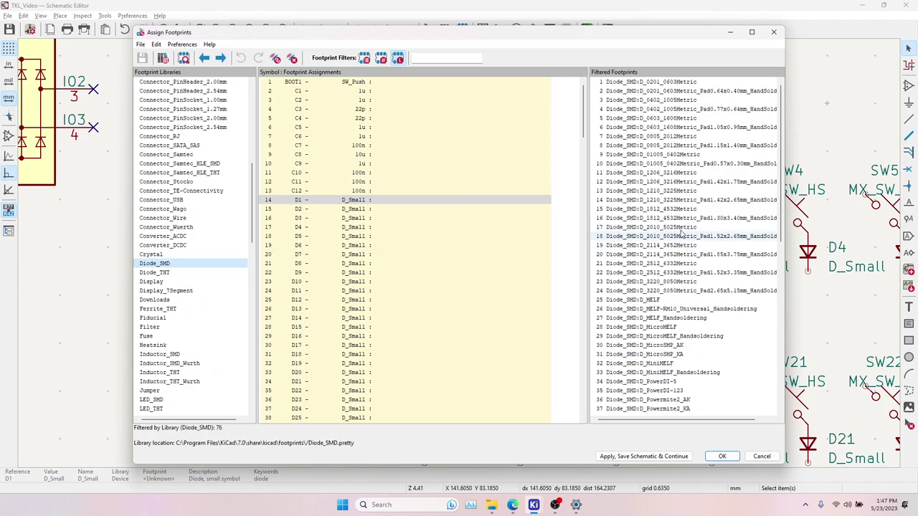
scroll(656, 280, down, 11)
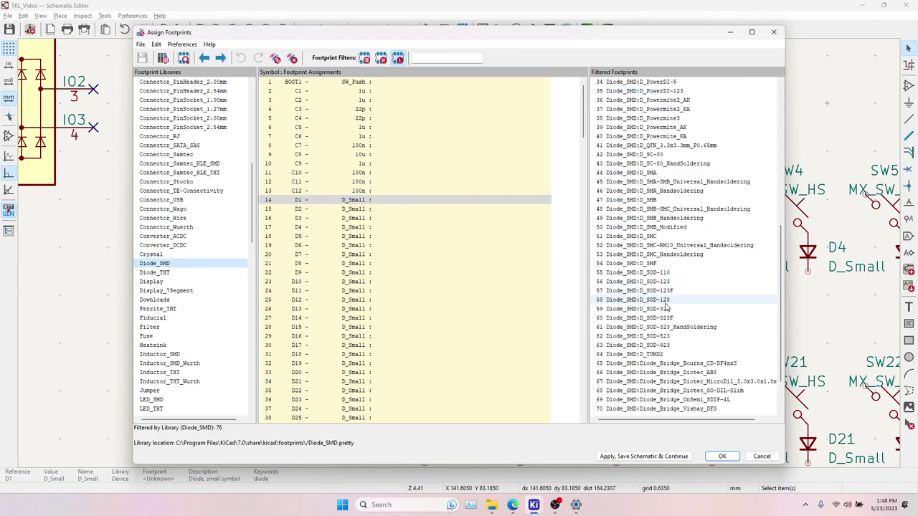
click(667, 308)
click(674, 282)
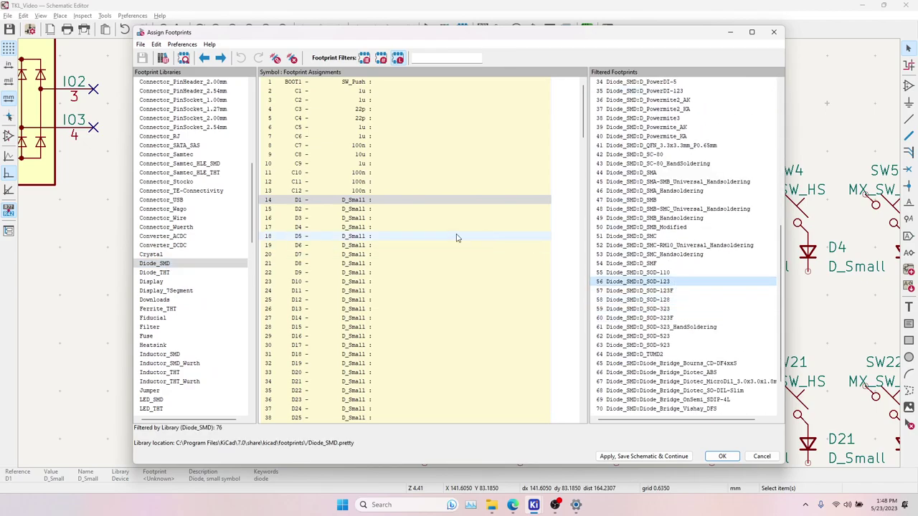
Assign the Diode_SMD:D_SOD-123 footprint to all D_Small diodes from D1 to D103 at once.
click(394, 200)
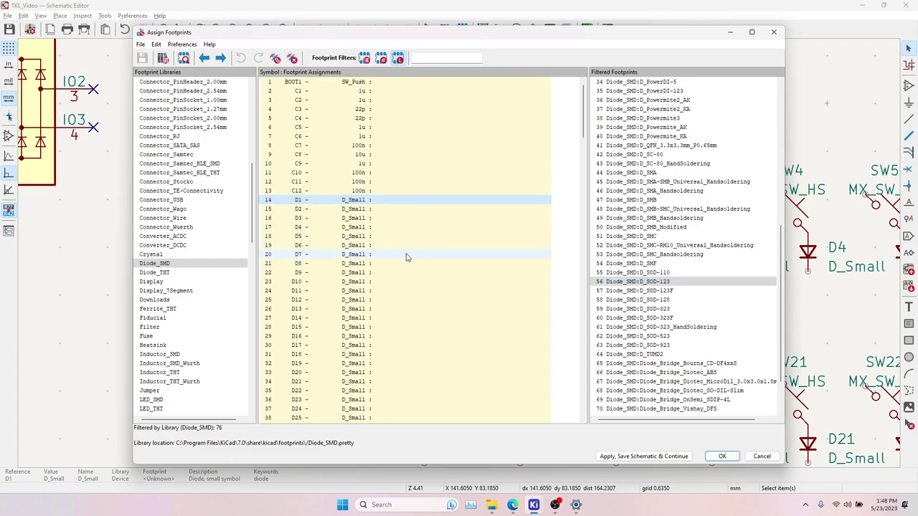
scroll(406, 258, down, 20)
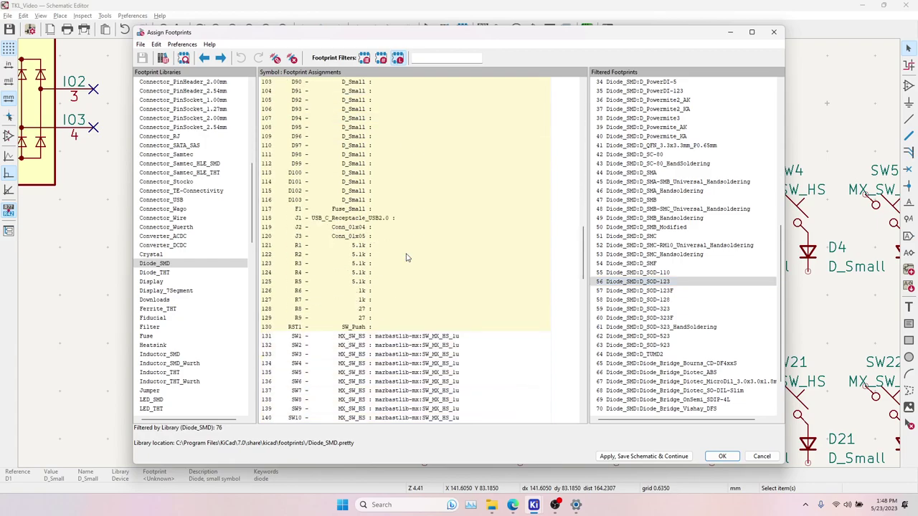
ctrl+click(377, 202)
scroll(402, 214, up, 20)
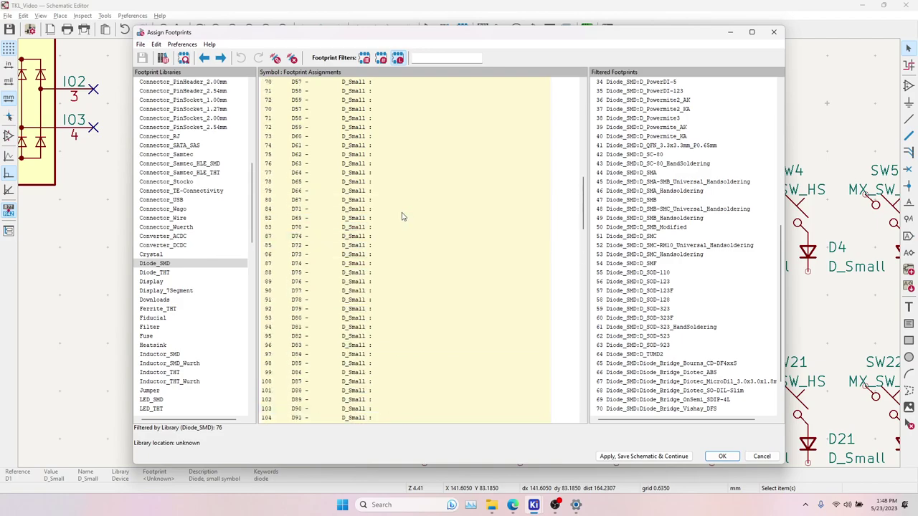
shift+click(387, 203)
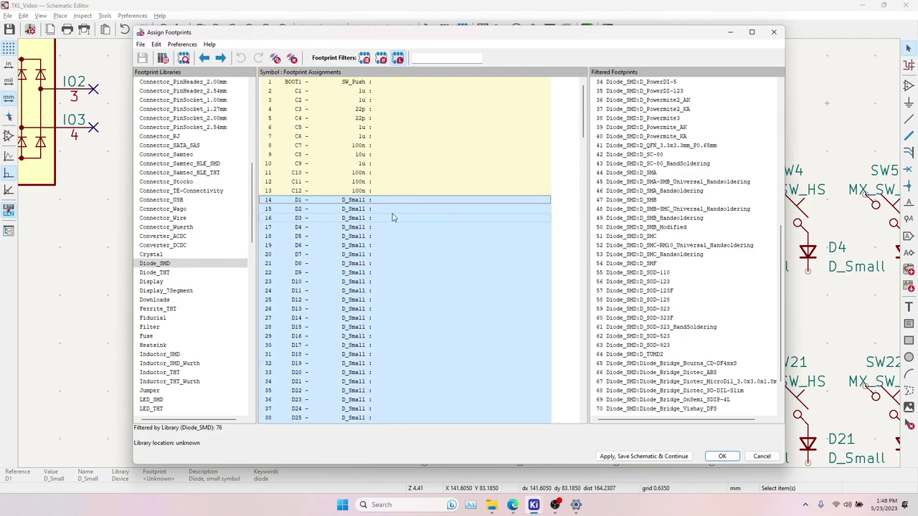
scroll(393, 218, down, 20)
shift+click(351, 228)
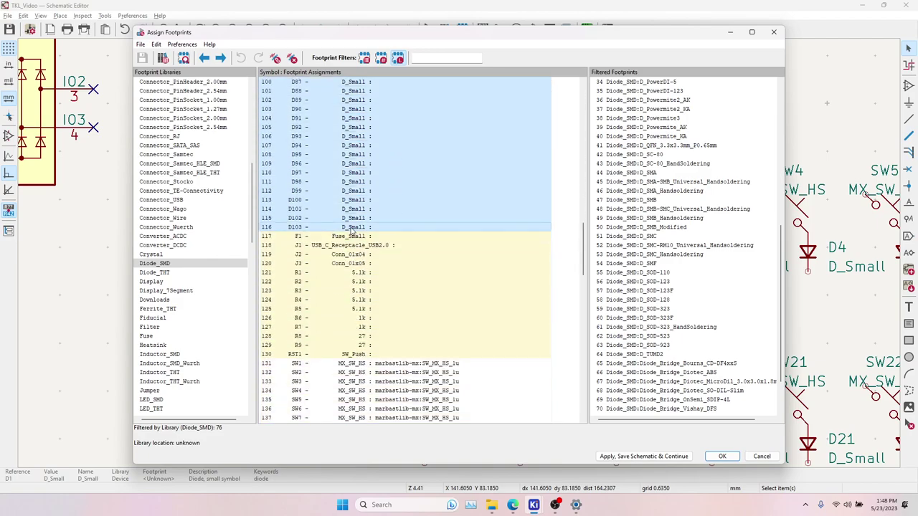
click(676, 282)
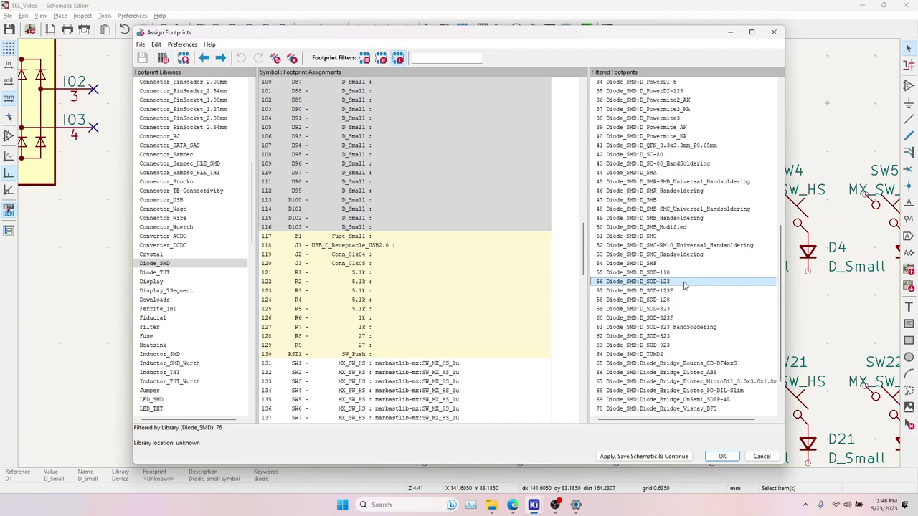
double_click(685, 282)
Assign the Capacitor_SMD:C_0402_1005Metric footprint to all capacitors from C1 to C12.
scroll(438, 247, up, 8)
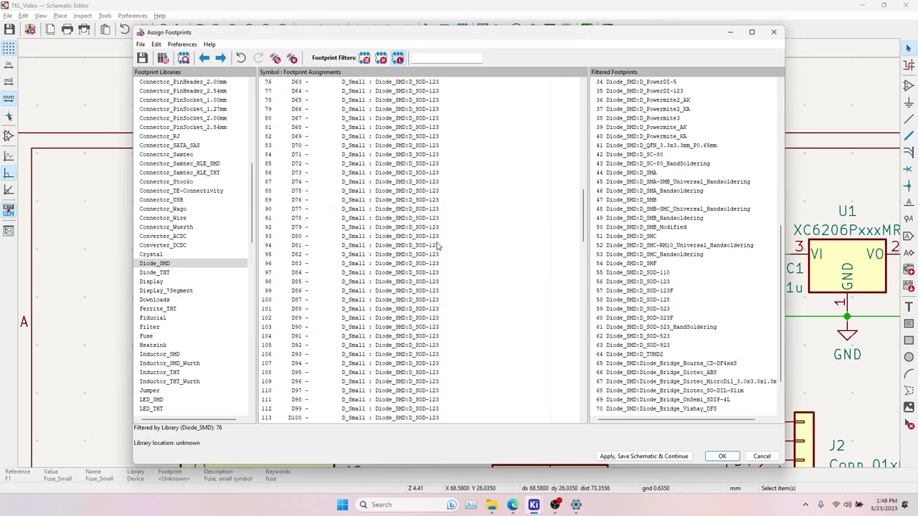
scroll(438, 247, up, 15)
click(382, 193)
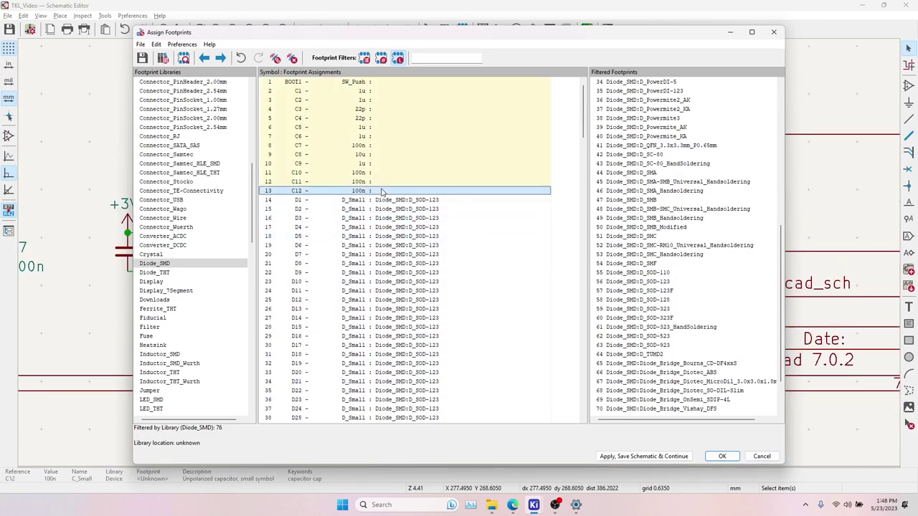
drag(382, 184, 473, 117)
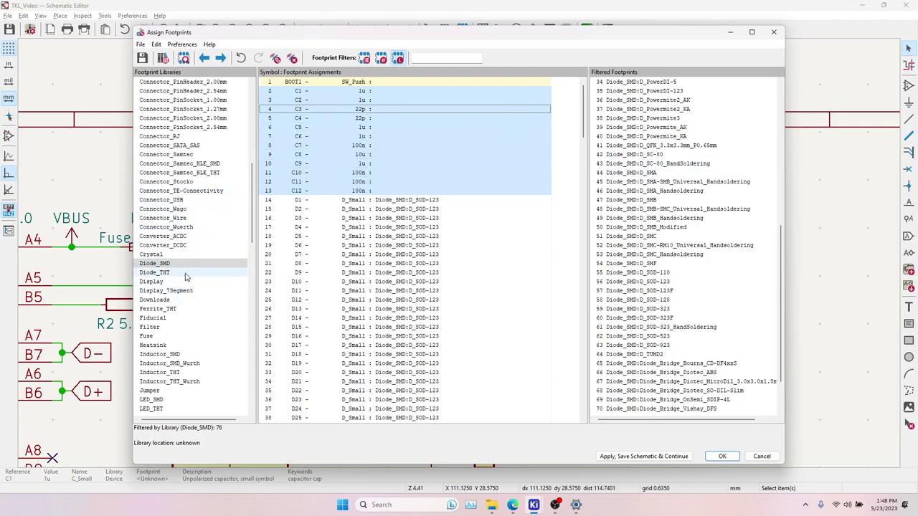
scroll(175, 258, up, 12)
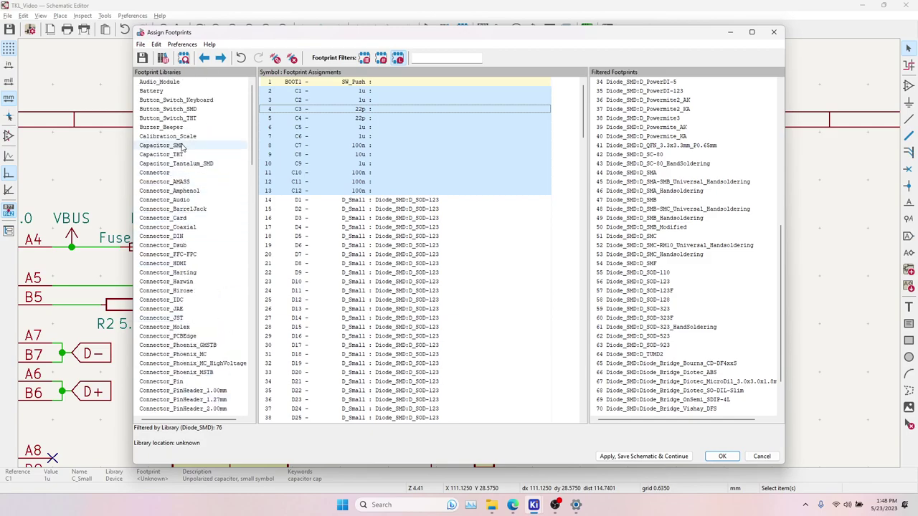
click(181, 146)
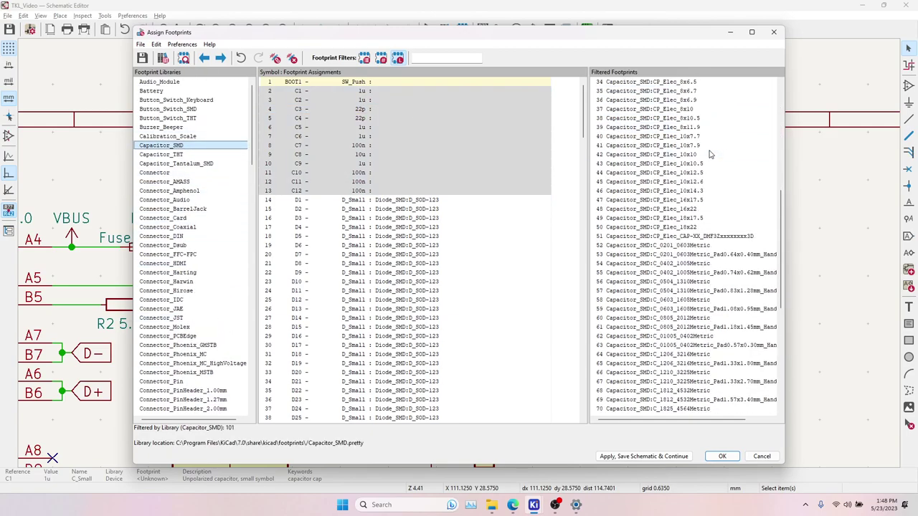
scroll(710, 155, down, 4)
click(678, 155)
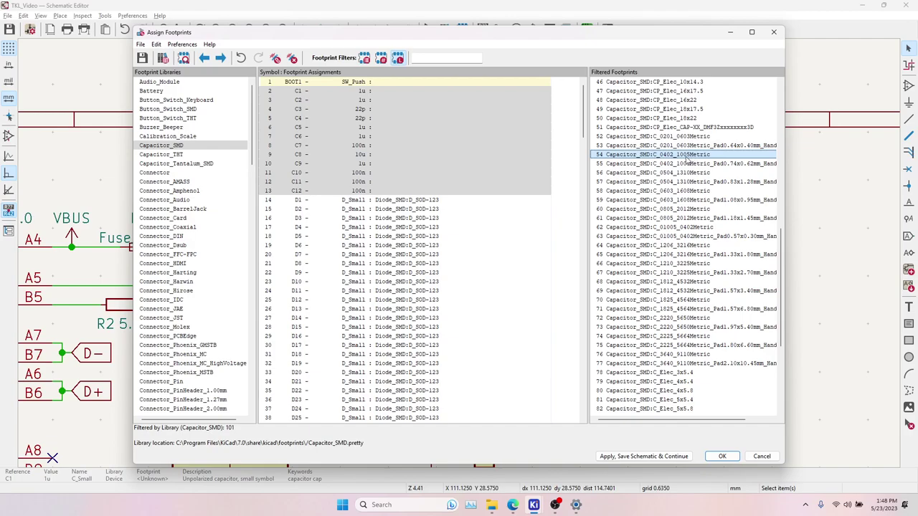
double_click(698, 156)
Change the footprint of the 10u capacitor C8 to Capacitor_SMD:C_0603_1608Metric and compare it with the one on C1.
scroll(514, 322, up, 15)
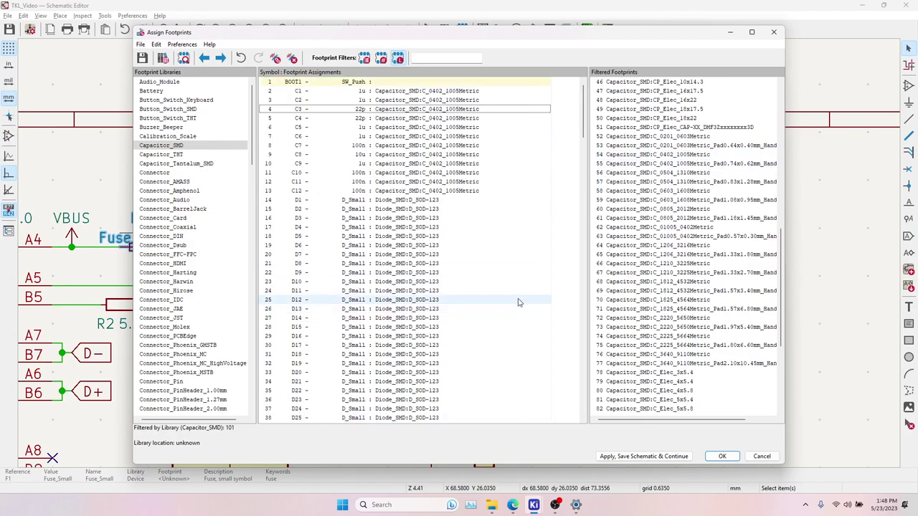
click(386, 155)
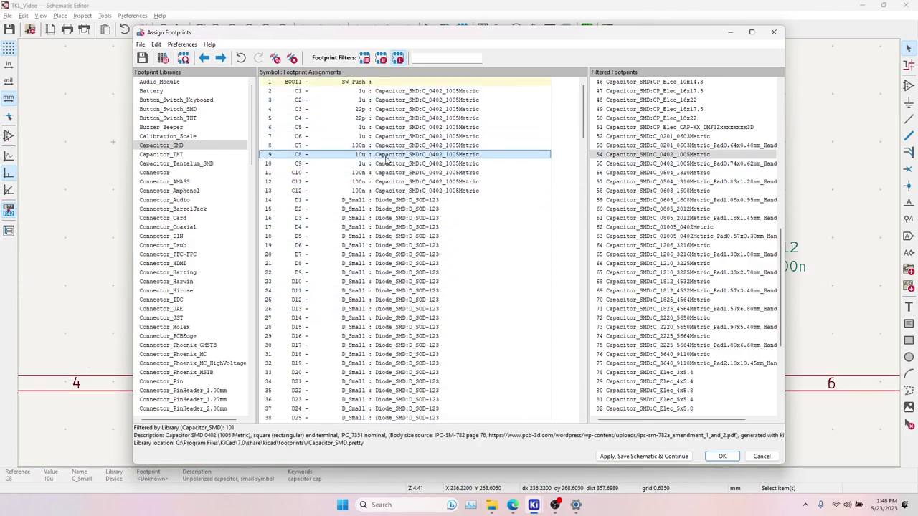
double_click(698, 192)
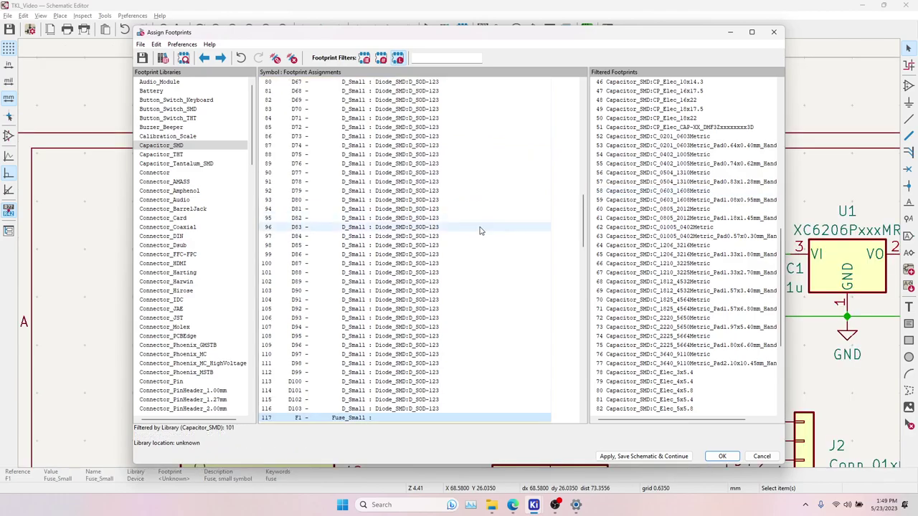
scroll(479, 237, up, 10)
click(372, 156)
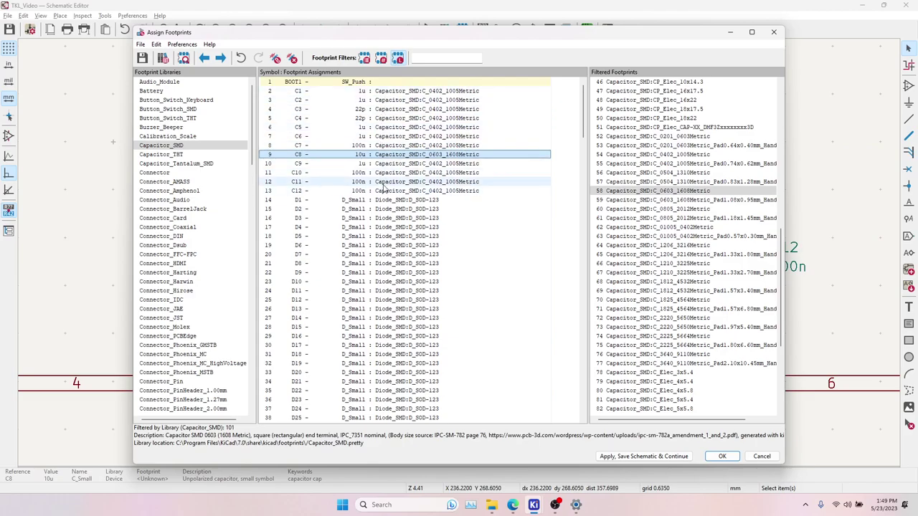
click(446, 94)
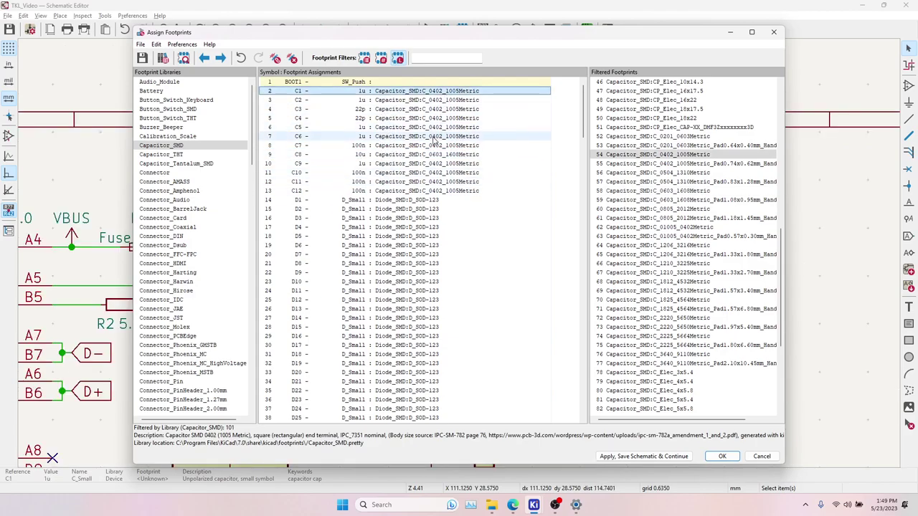
click(356, 155)
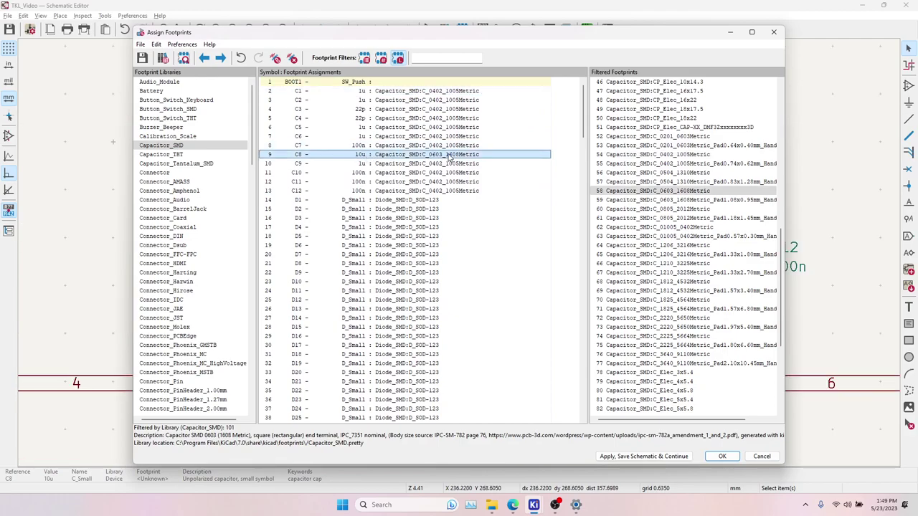
Assign the Fuse:Fuse_1206_3216Metric footprint from the Fuse library to fuse F1.
click(408, 83)
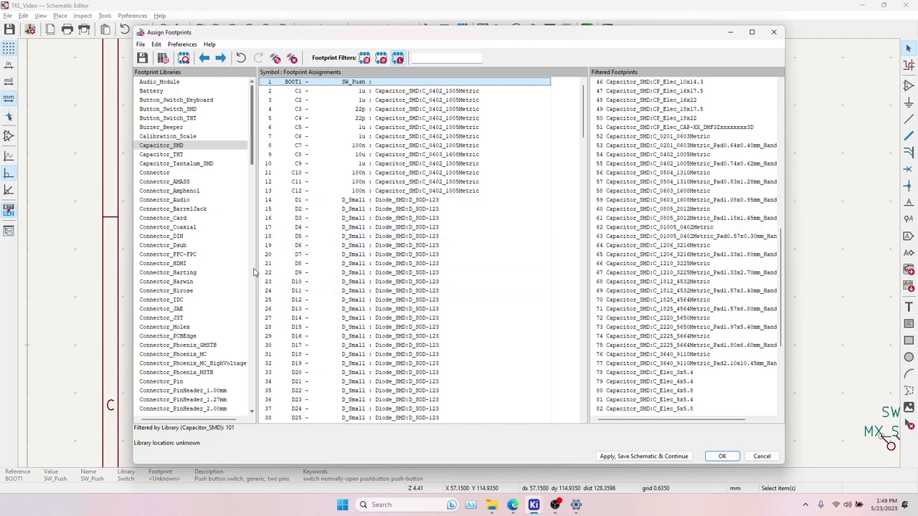
scroll(450, 261, down, 20)
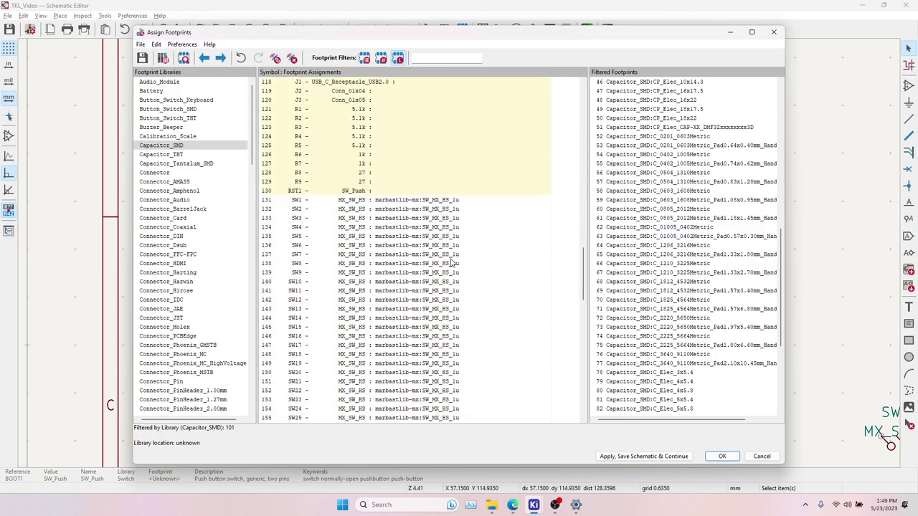
scroll(450, 262, up, 2)
click(370, 237)
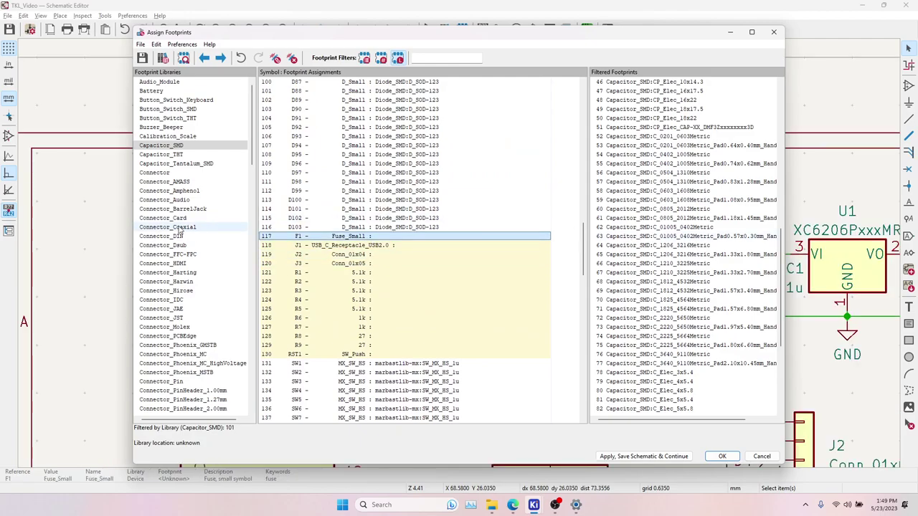
scroll(188, 342, down, 10)
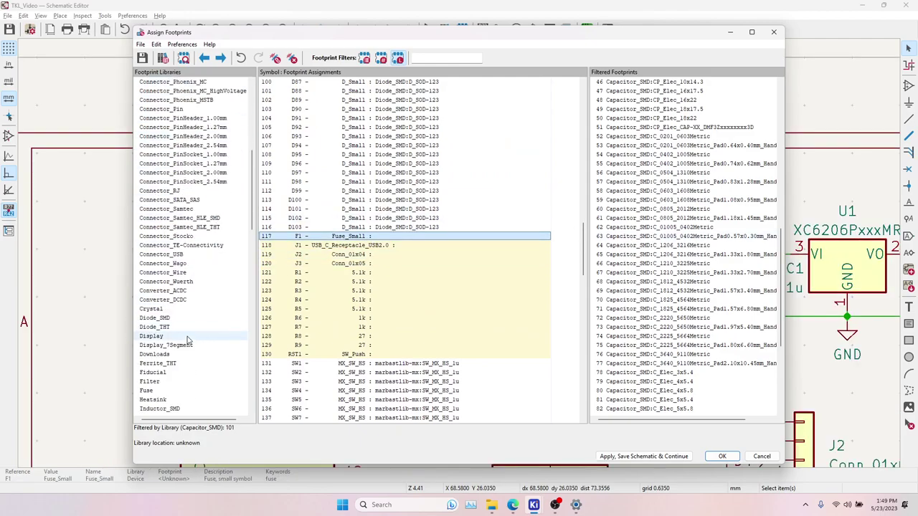
scroll(184, 343, down, 3)
click(147, 308)
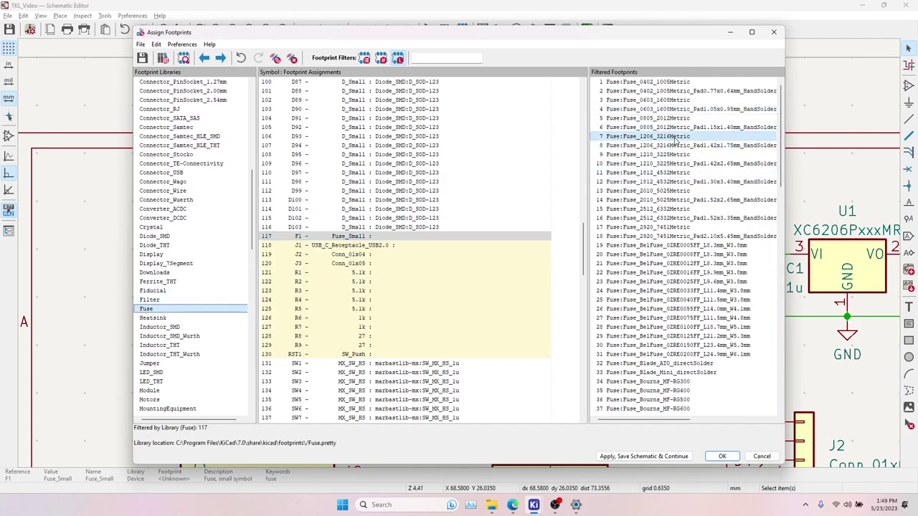
double_click(665, 137)
Locate connector J2 in the schematic, preview Connector_JST:JST_SH_SM04B-SRSS-TB_1x04-1MP_P1.00mm_Horizontal and assign that footprint to J2.
click(379, 256)
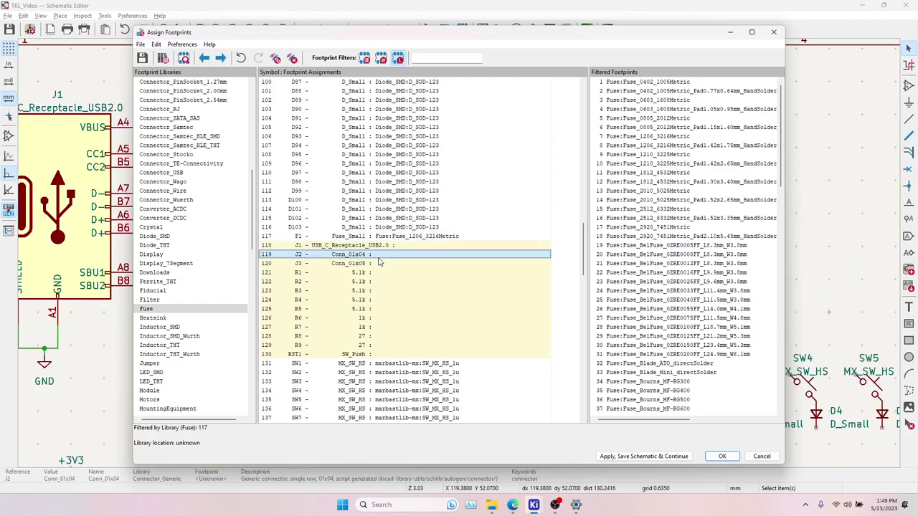
drag(435, 33, 470, 327)
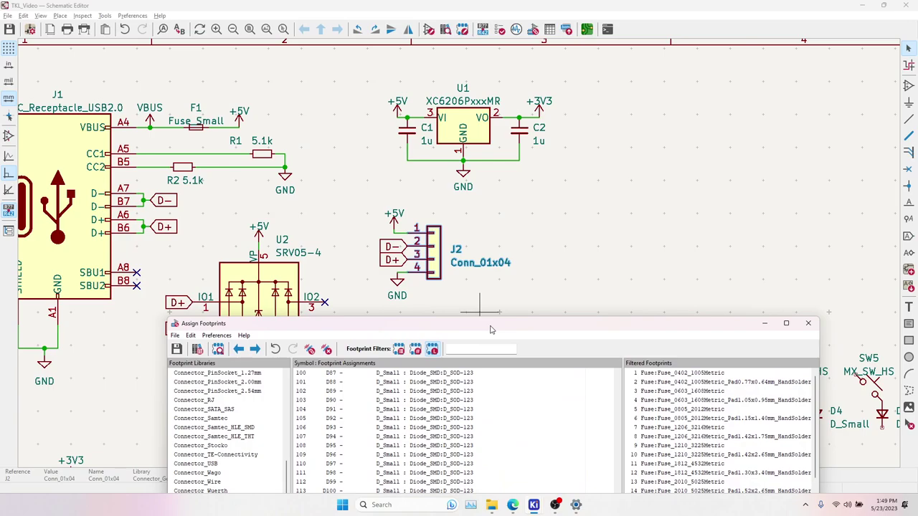
drag(491, 330, 505, 32)
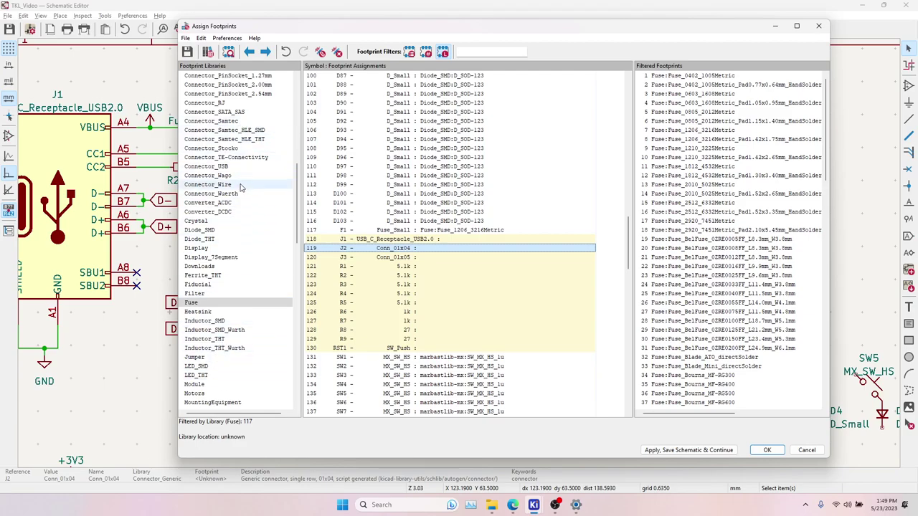
scroll(241, 187, up, 6)
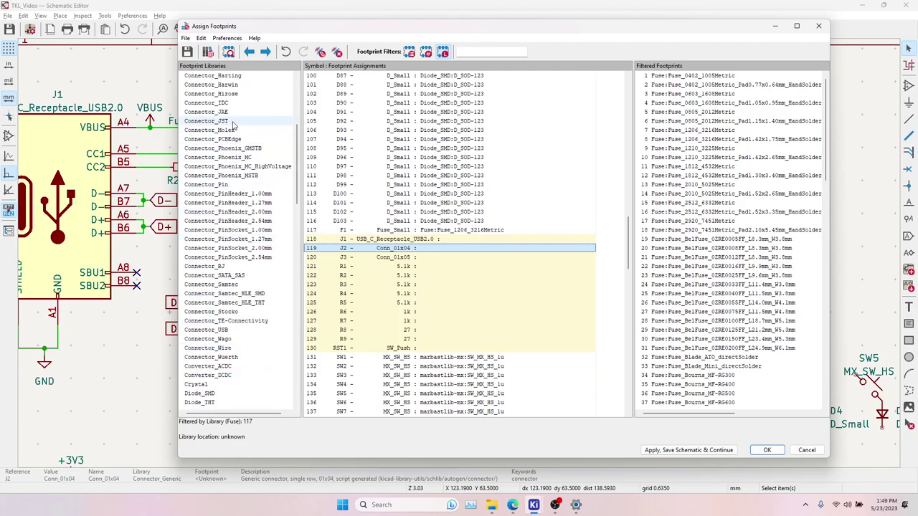
click(231, 122)
scroll(759, 263, down, 20)
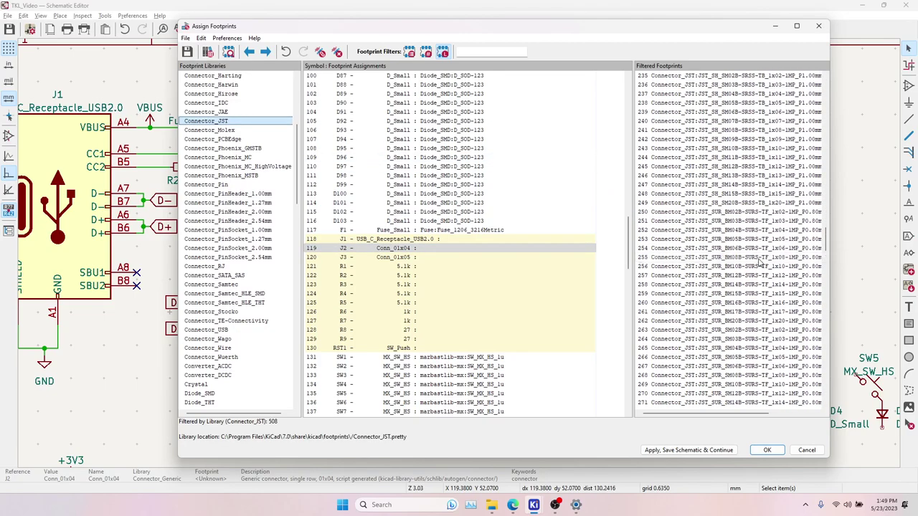
scroll(746, 168, up, 2)
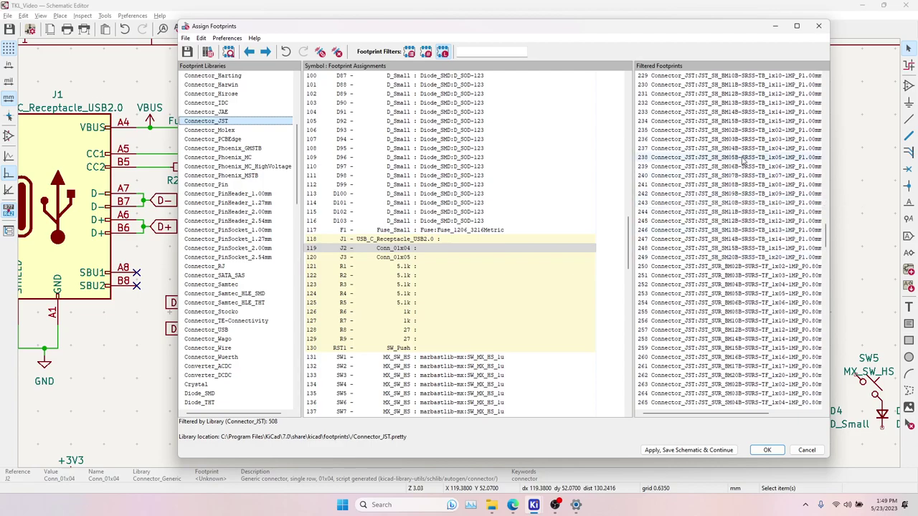
click(737, 149)
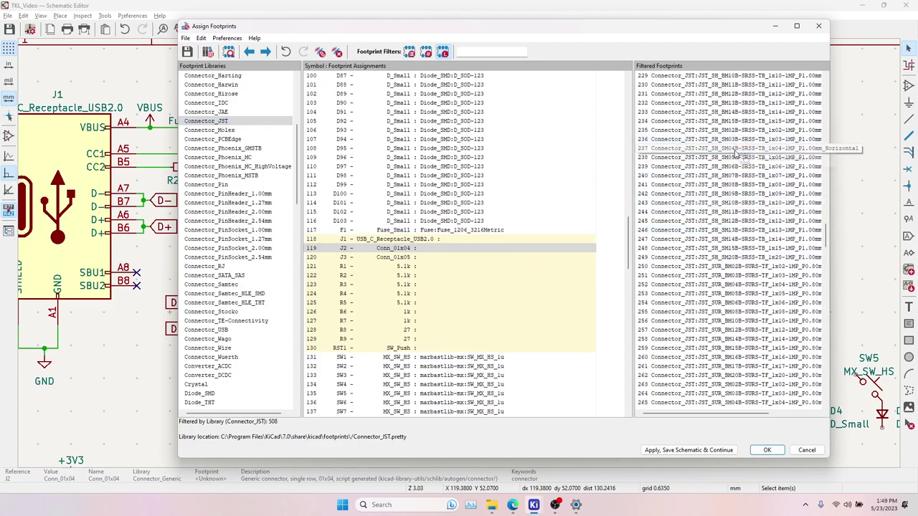
double_click(734, 152)
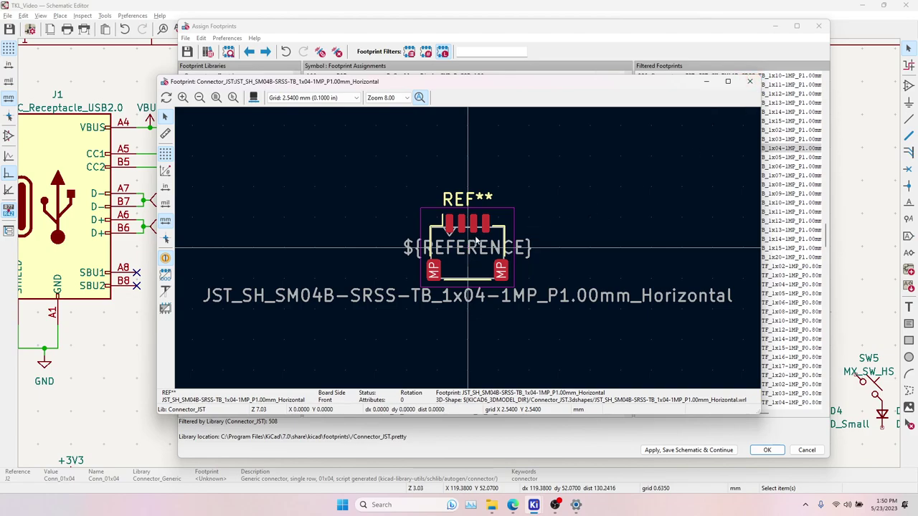
click(757, 83)
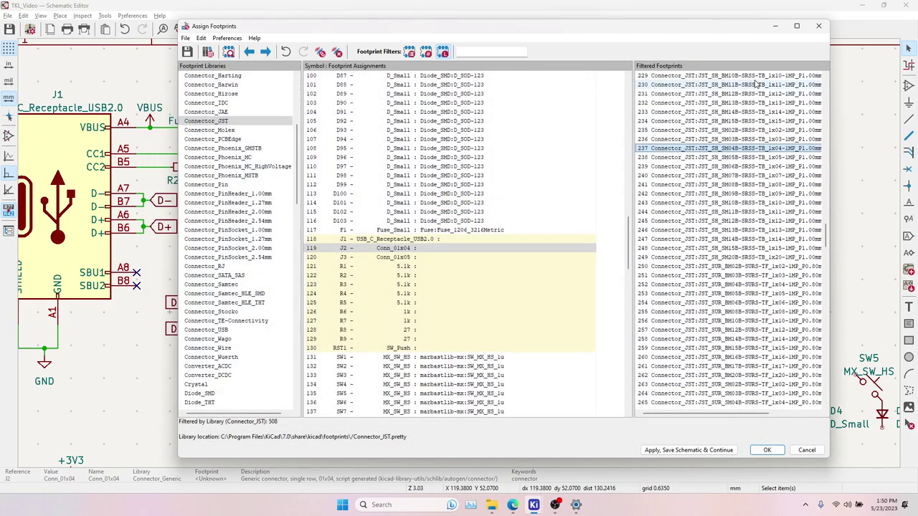
double_click(756, 149)
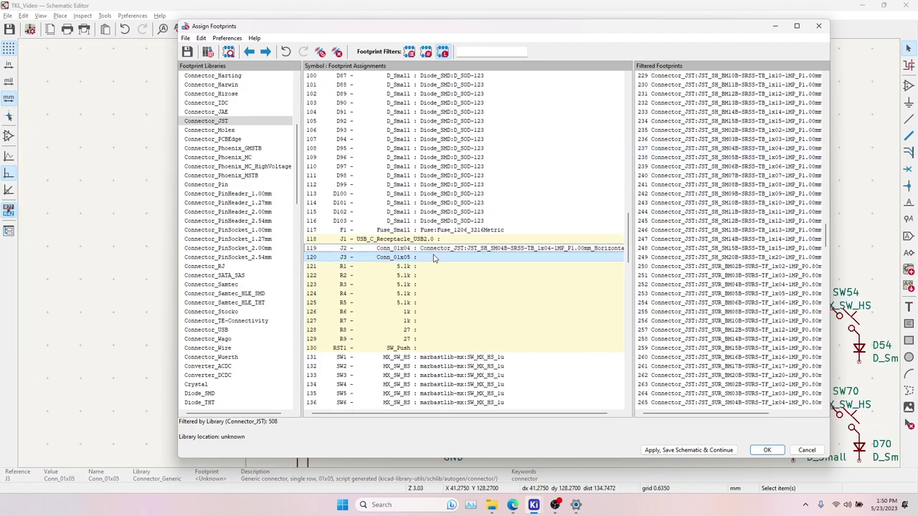
Check connector J3 in the schematic, preview the Connector_PinHeader_2.54mm:PinHeader_1x05_P2.54mm_Vertical footprint and assign it to J3.
click(128, 218)
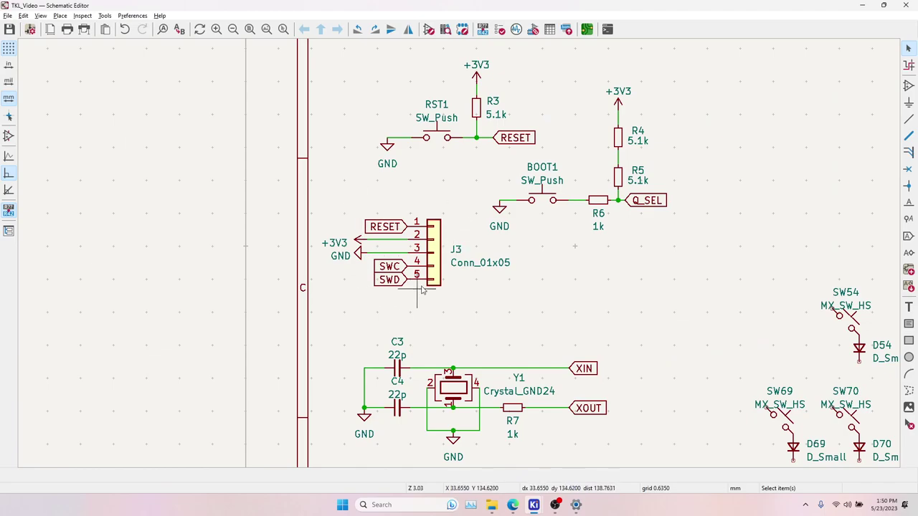
key(alt+Tab)
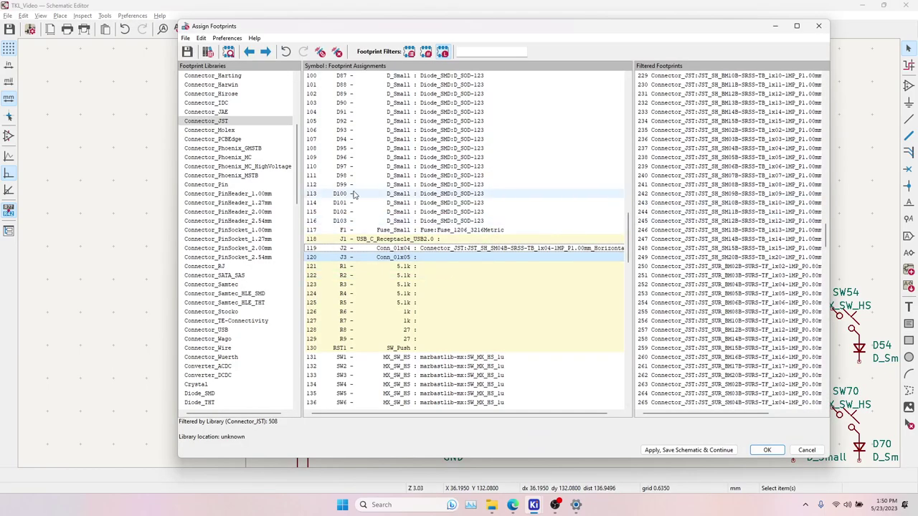
click(262, 221)
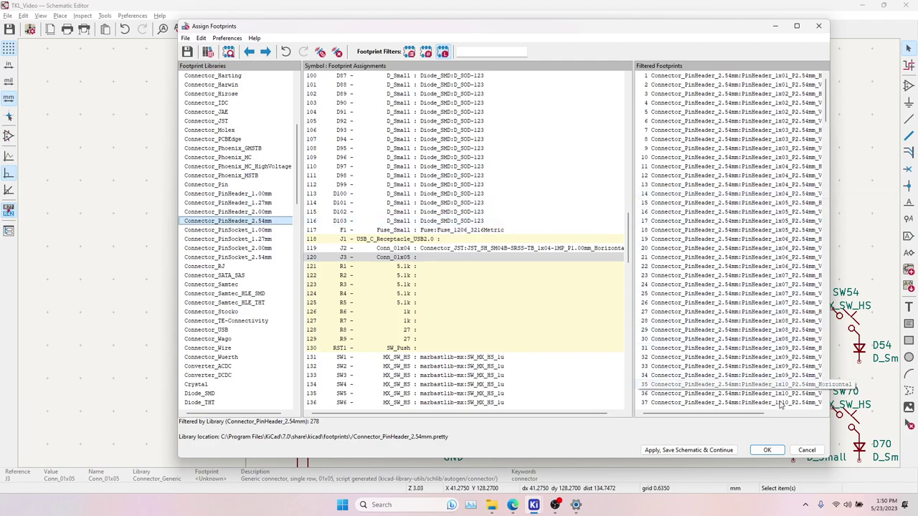
drag(452, 28, 258, 19)
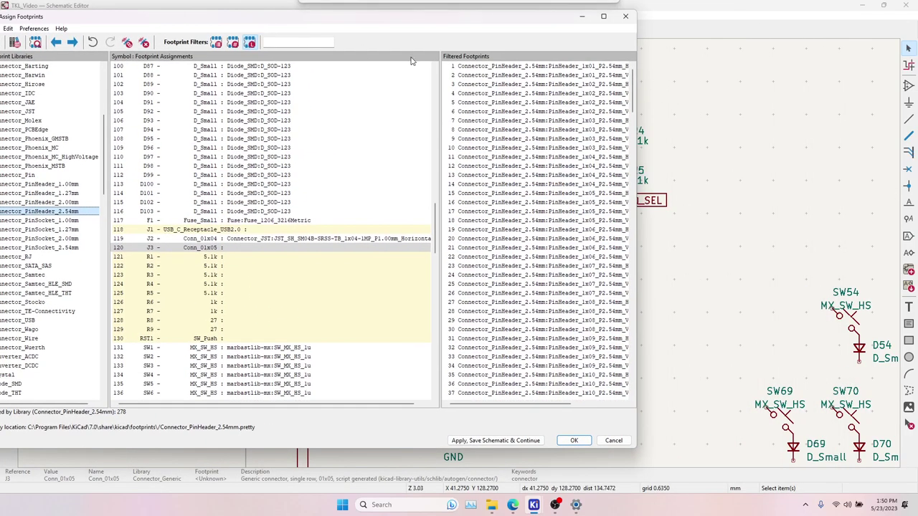
drag(636, 111, 763, 111)
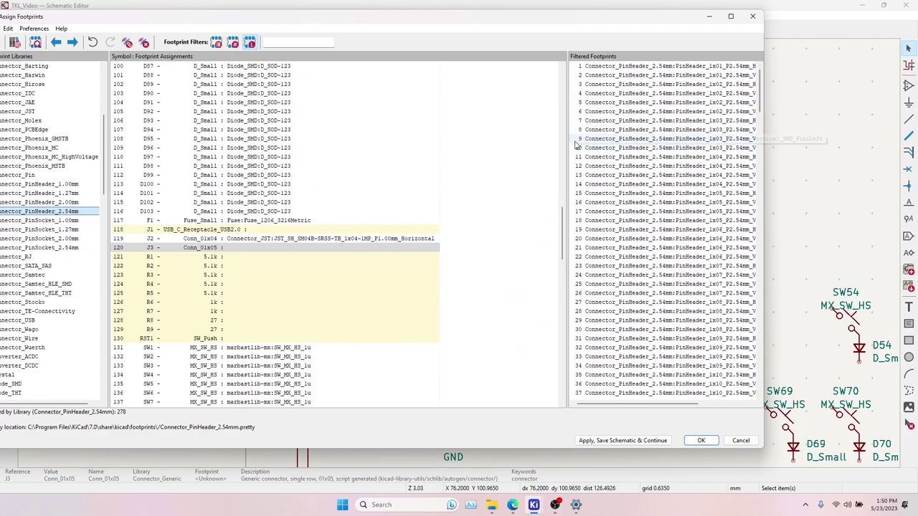
drag(567, 141, 479, 144)
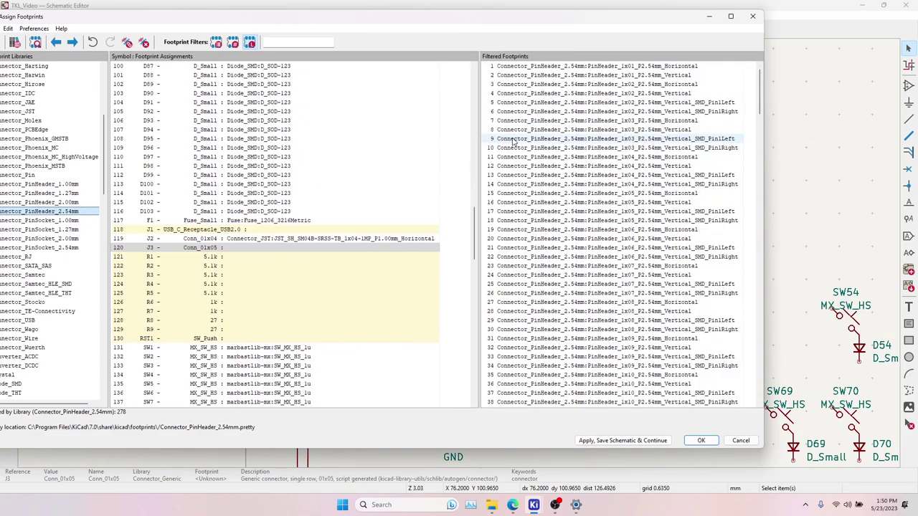
click(651, 205)
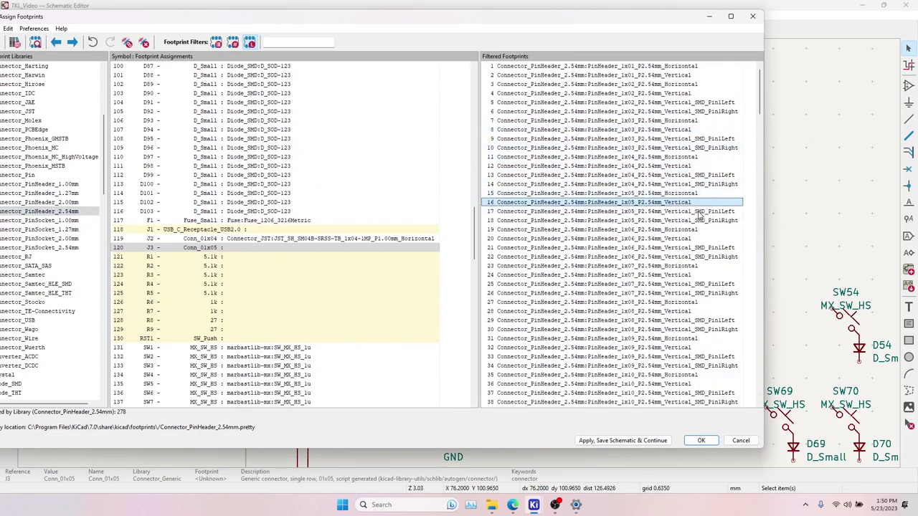
double_click(684, 203)
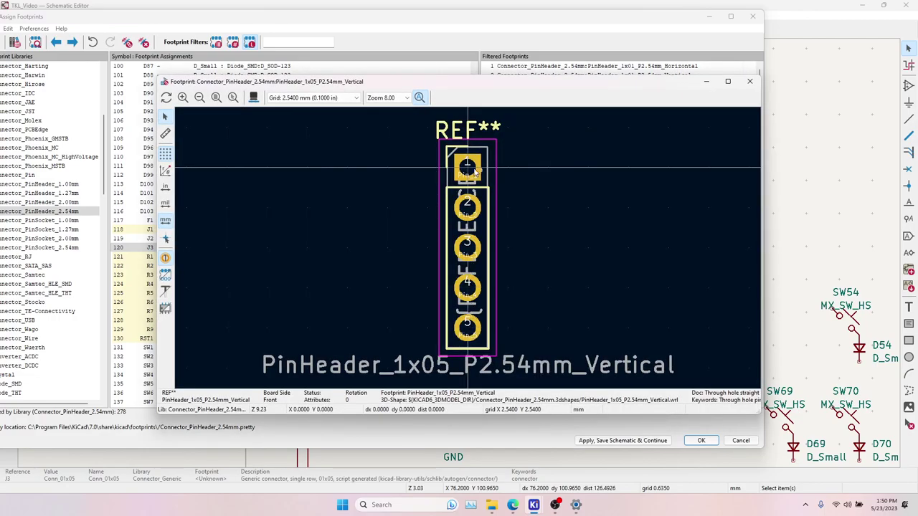
click(750, 81)
double_click(675, 206)
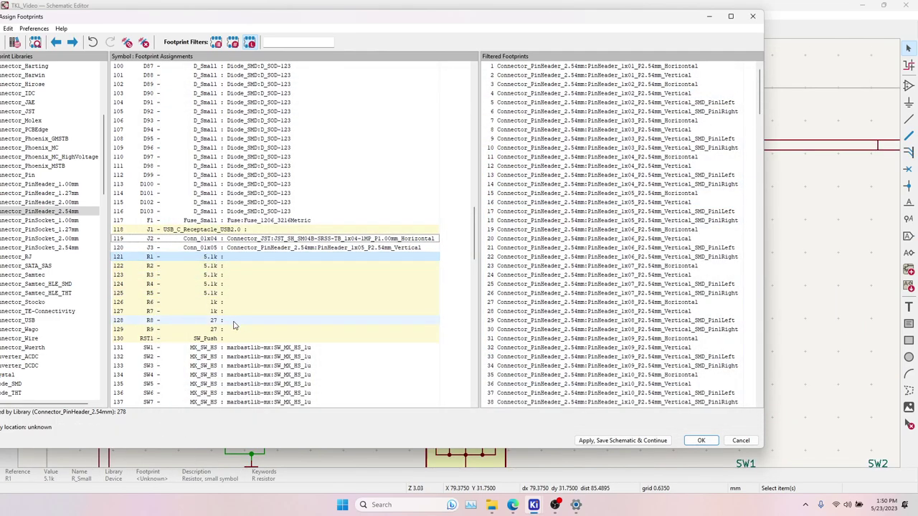
Assign the Resistor_SMD:R_0402_1005Metric footprint to all resistors from R1 to R9 at once.
drag(226, 330, 232, 264)
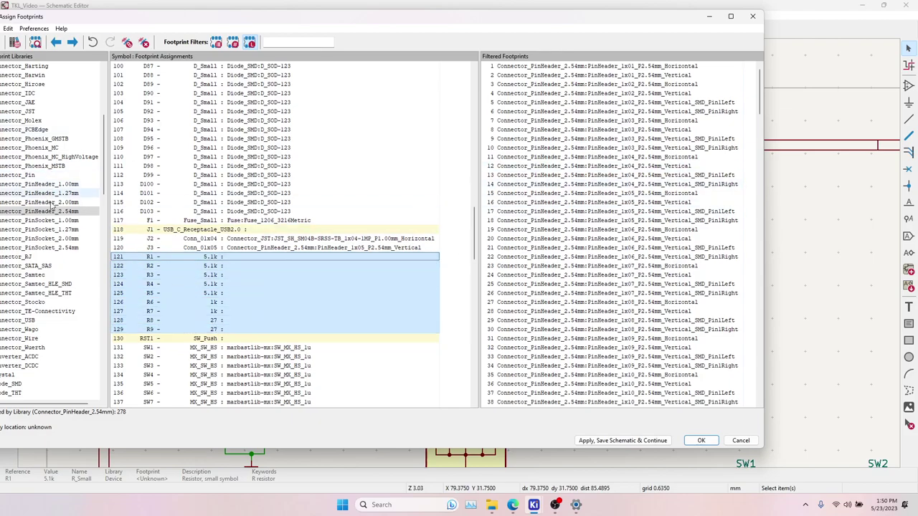
drag(164, 16, 236, 35)
scroll(125, 368, down, 9)
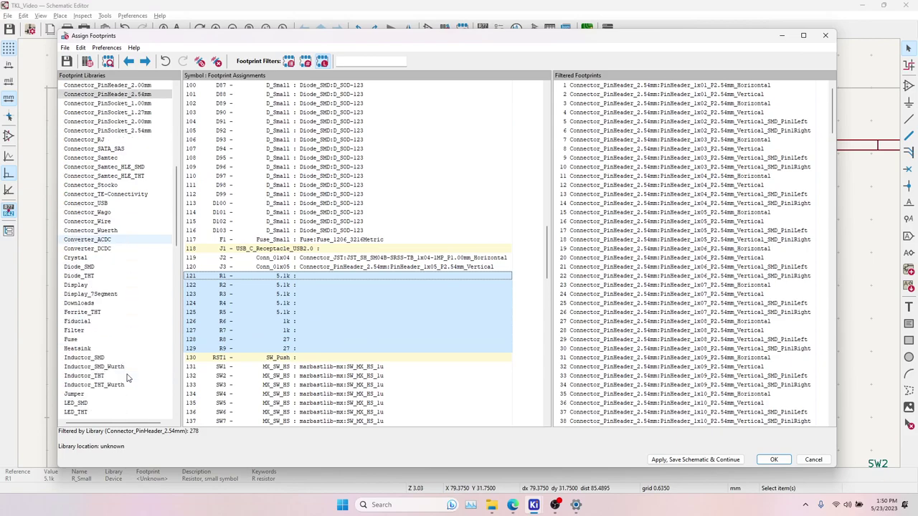
scroll(100, 320, down, 2)
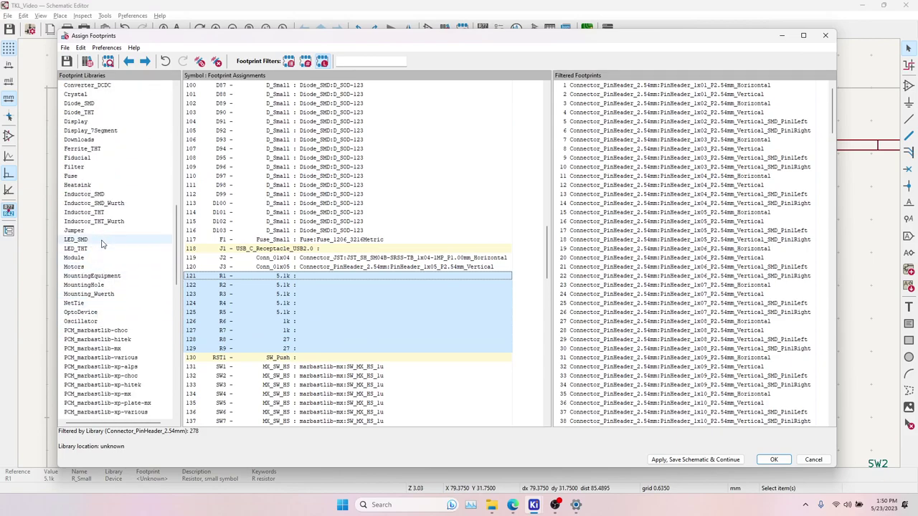
scroll(105, 313, down, 11)
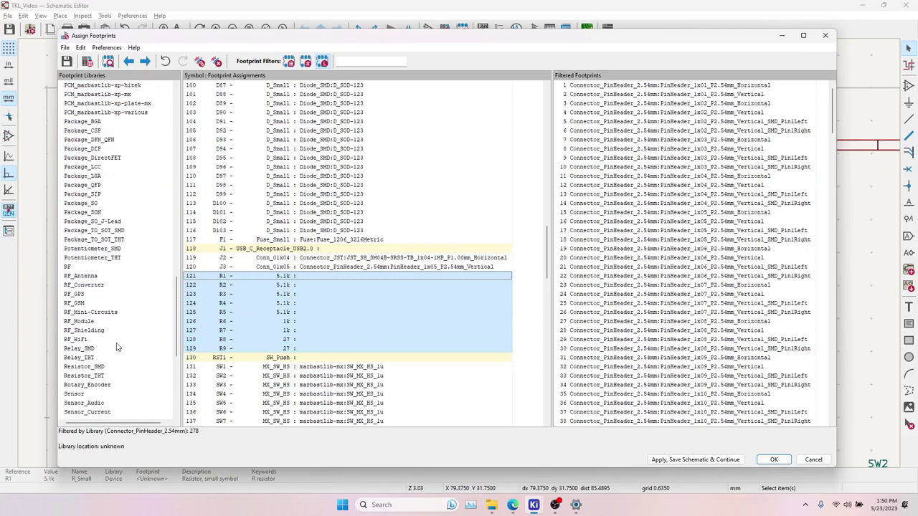
scroll(106, 329, down, 1)
click(83, 340)
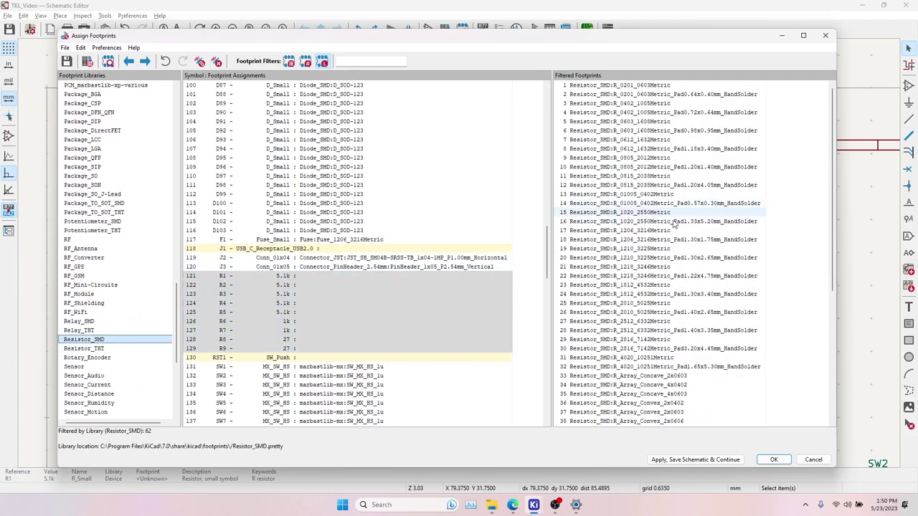
double_click(665, 103)
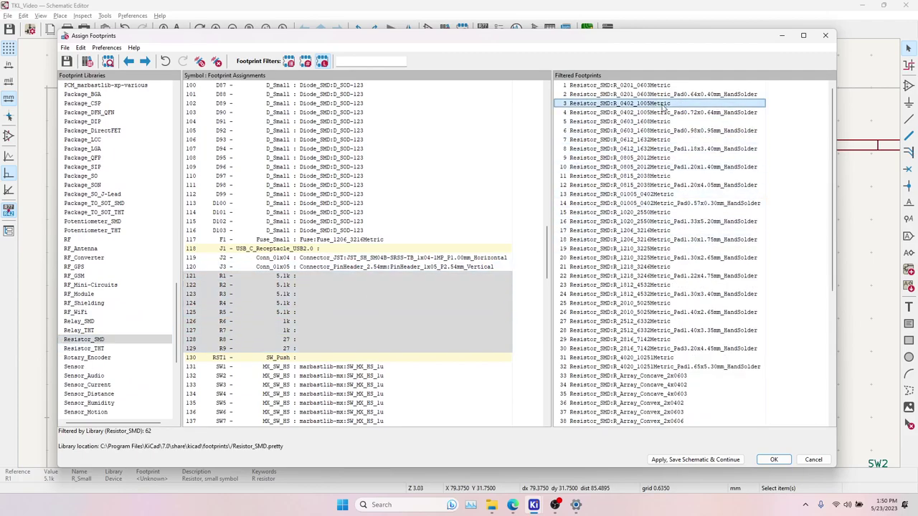
click(302, 367)
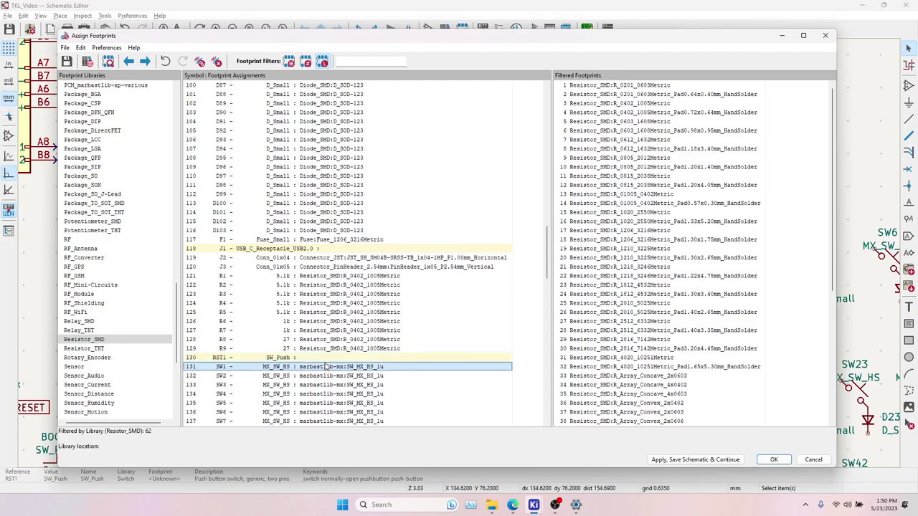
Assign the Connector_USB:USB_C_Receptacle_HRO_TYPE-C-31-M-12 footprint to USB receptacle J1.
click(318, 249)
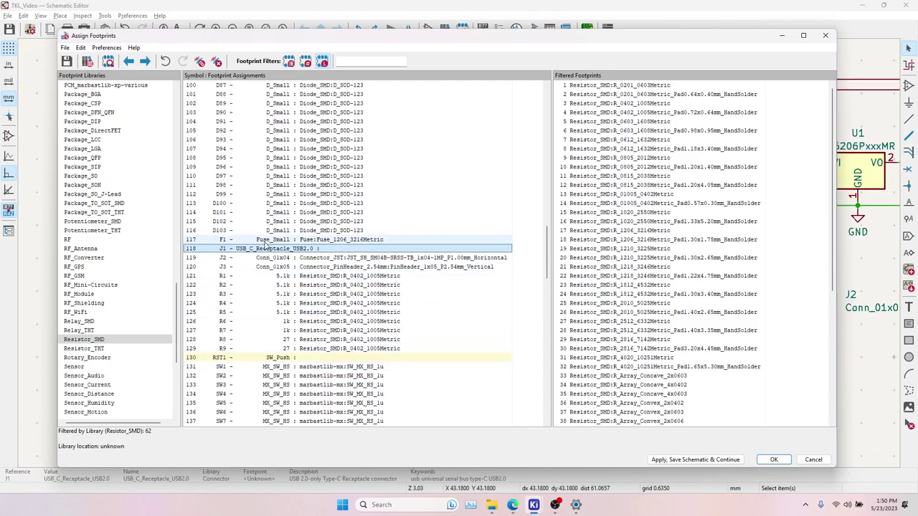
scroll(142, 271, up, 7)
scroll(142, 272, up, 16)
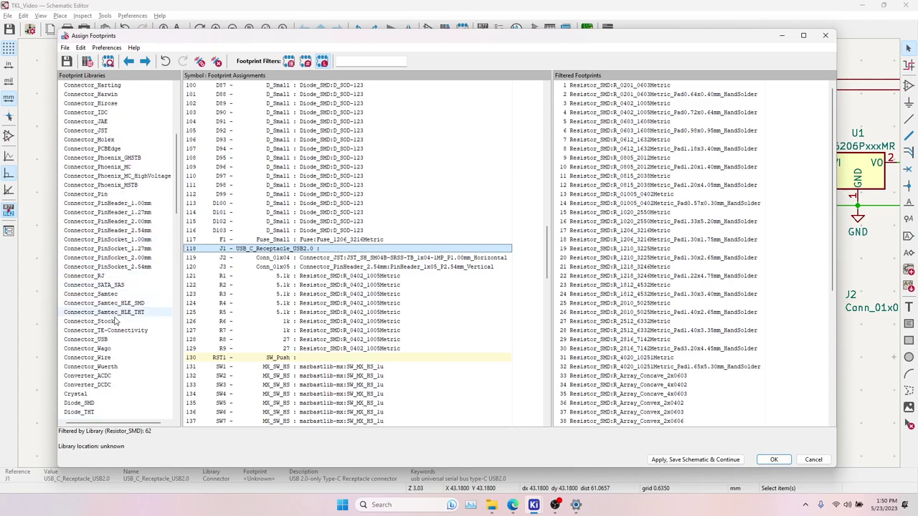
click(106, 339)
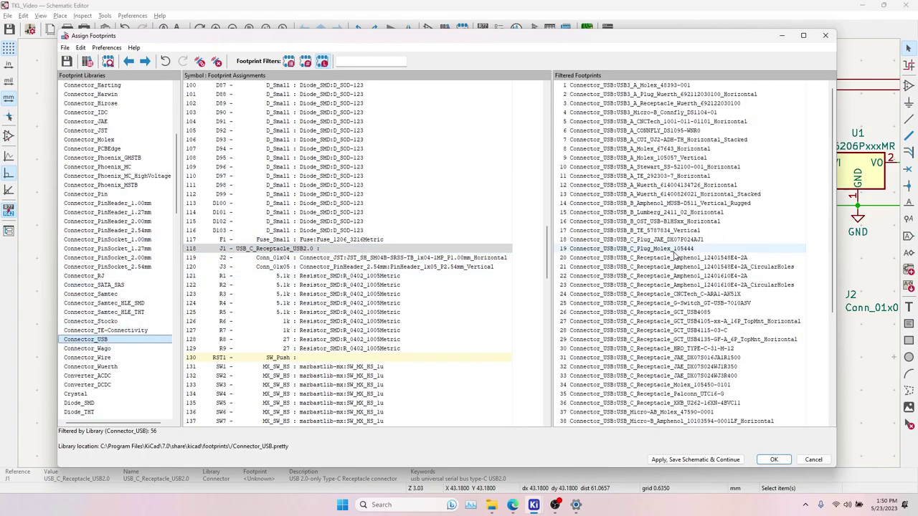
scroll(681, 253, down, 6)
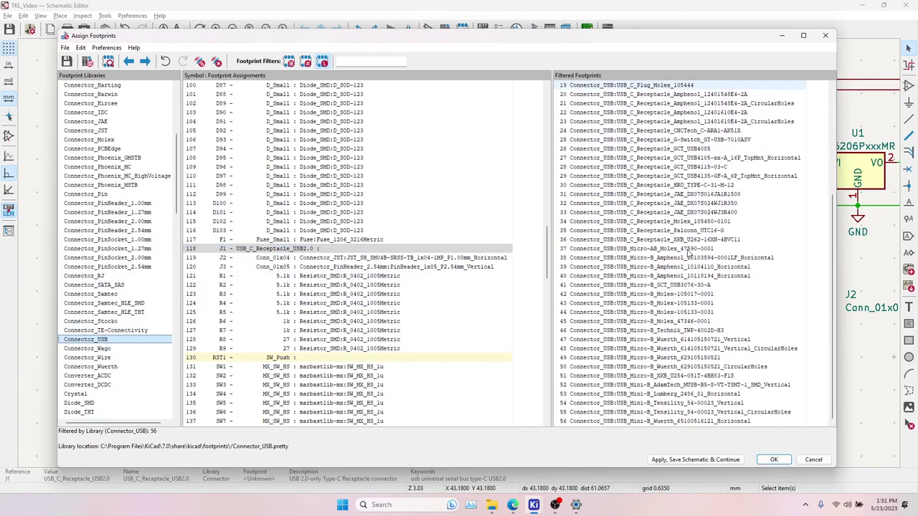
click(686, 186)
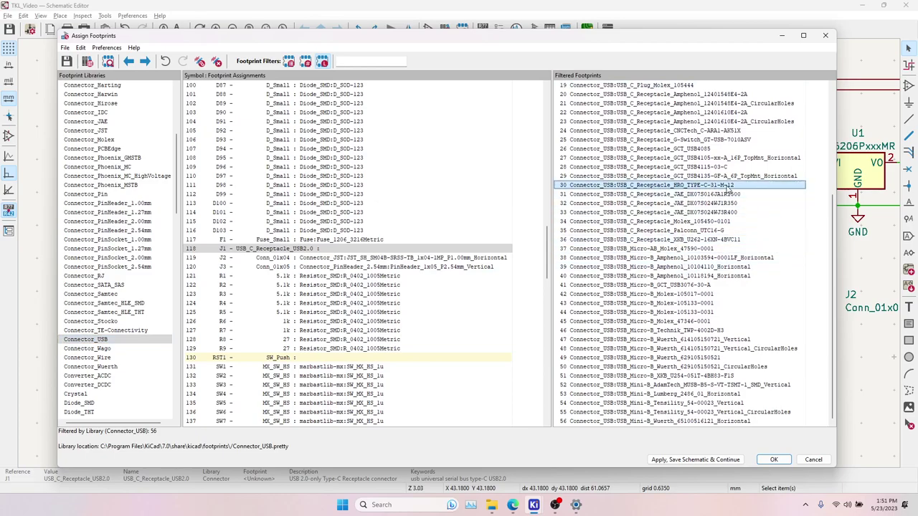
double_click(727, 186)
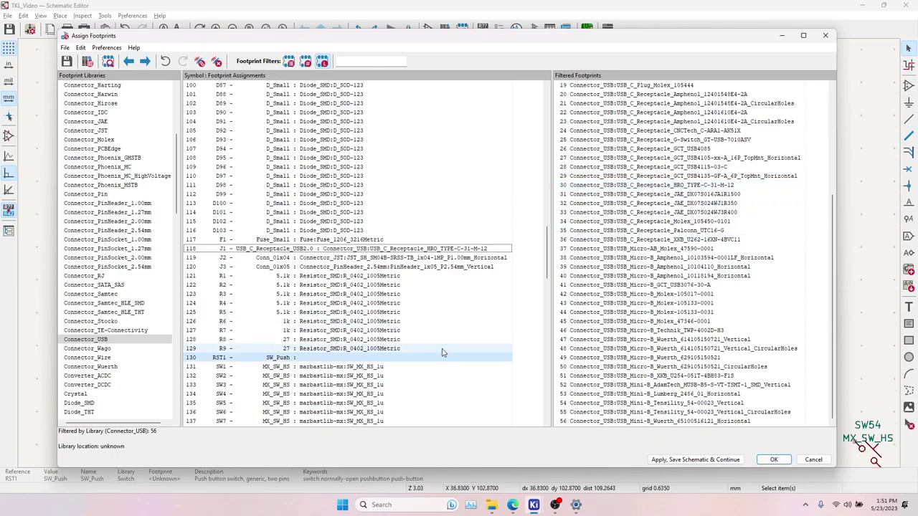
click(429, 248)
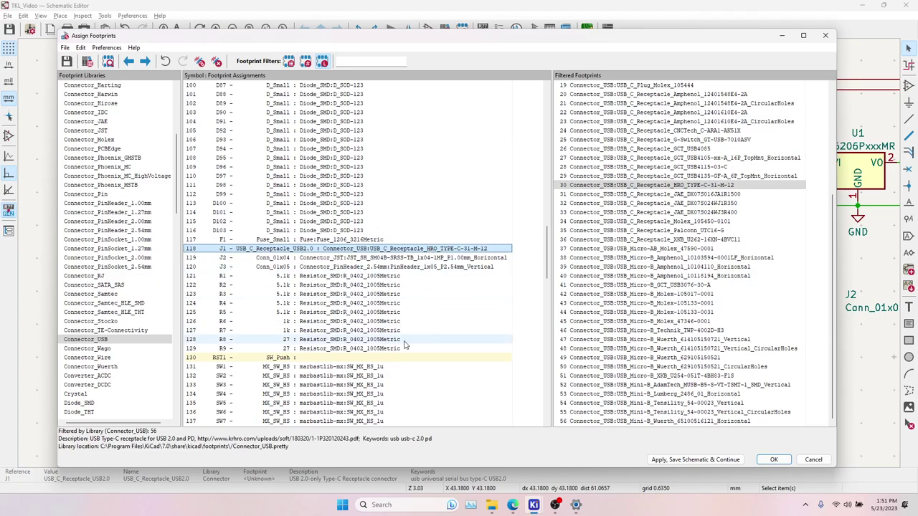
Look through the footprint assignment list for symbols still lacking a footprint, checking RST1 and BOOT1, and select crystal Y1.
scroll(346, 349, down, 6)
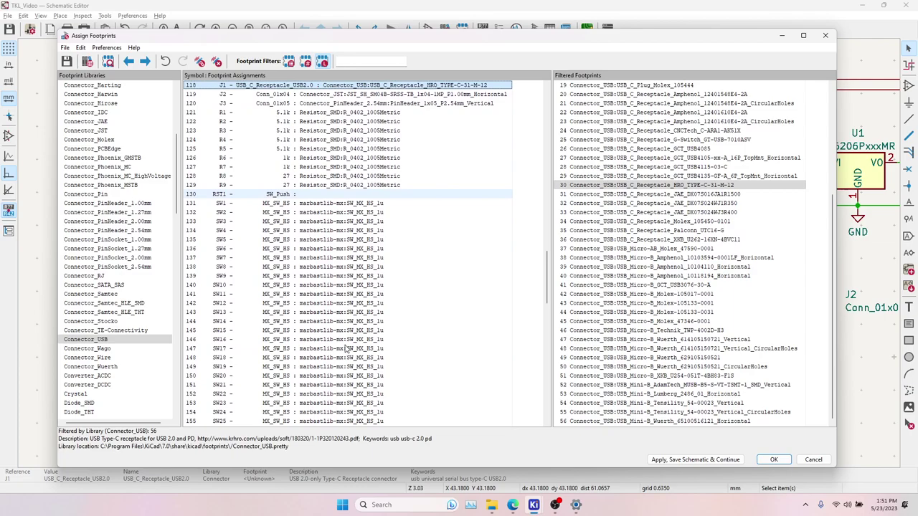
click(326, 195)
click(322, 213)
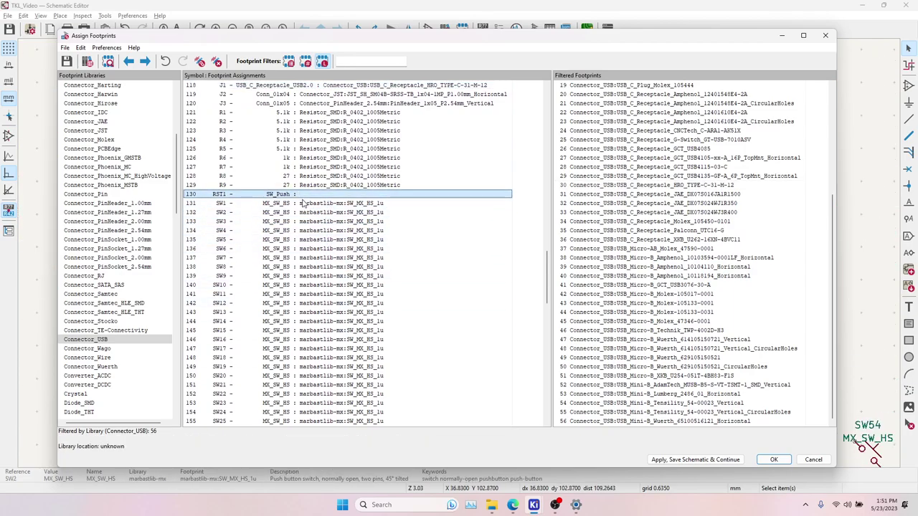
scroll(323, 213, up, 20)
scroll(361, 275, down, 16)
scroll(326, 162, up, 16)
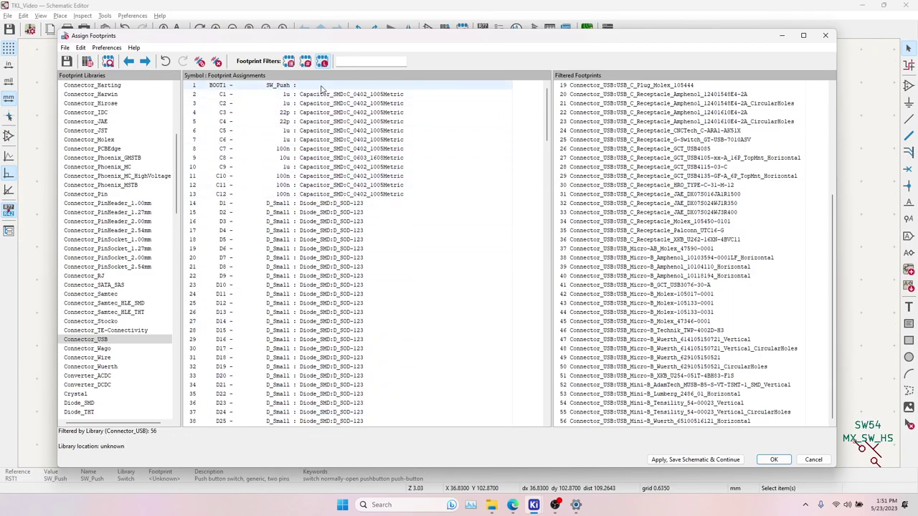
scroll(355, 237, down, 20)
scroll(362, 275, up, 7)
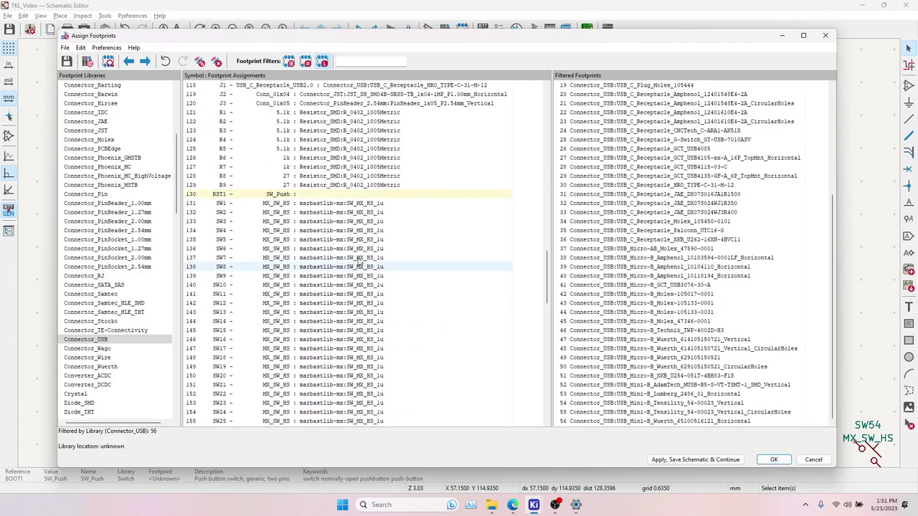
scroll(369, 344, down, 11)
scroll(373, 371, down, 17)
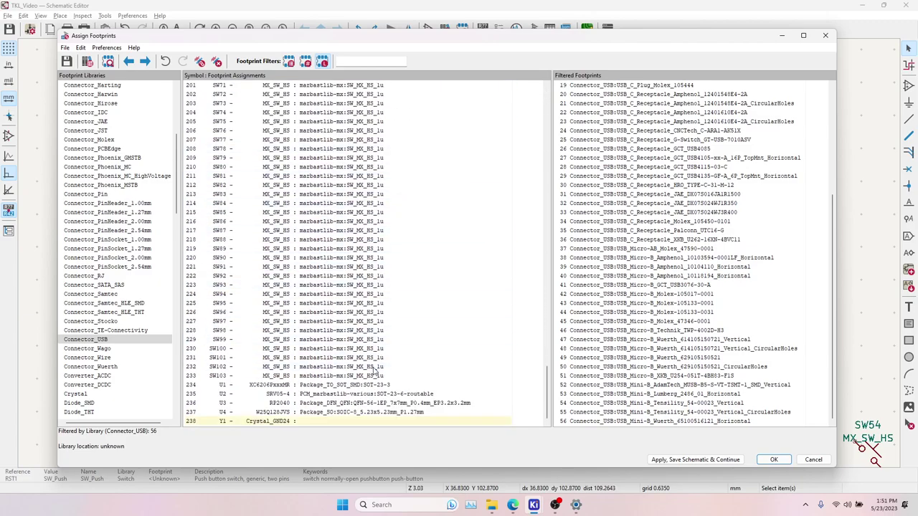
click(380, 423)
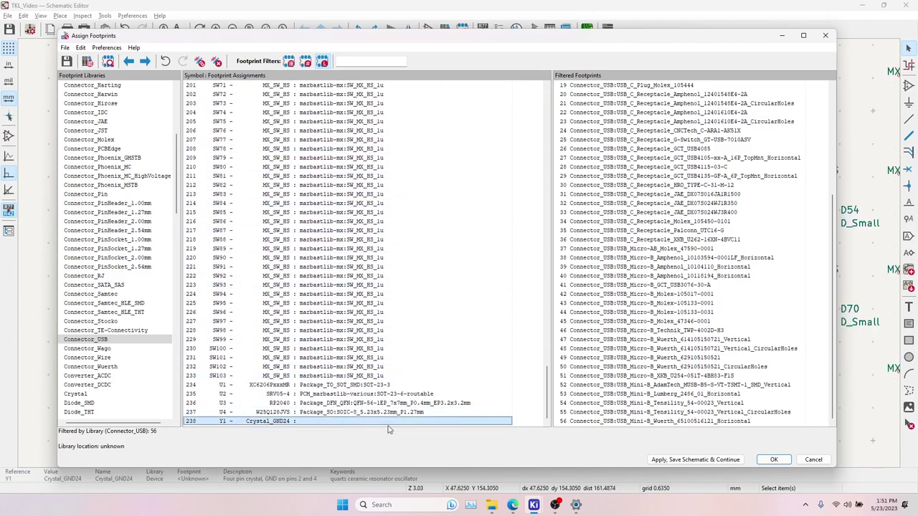
Switch to the browser, open jlcpcb.com/parts and search the Basic Parts of the JLCPCB library for "12MHz crystal".
click(514, 504)
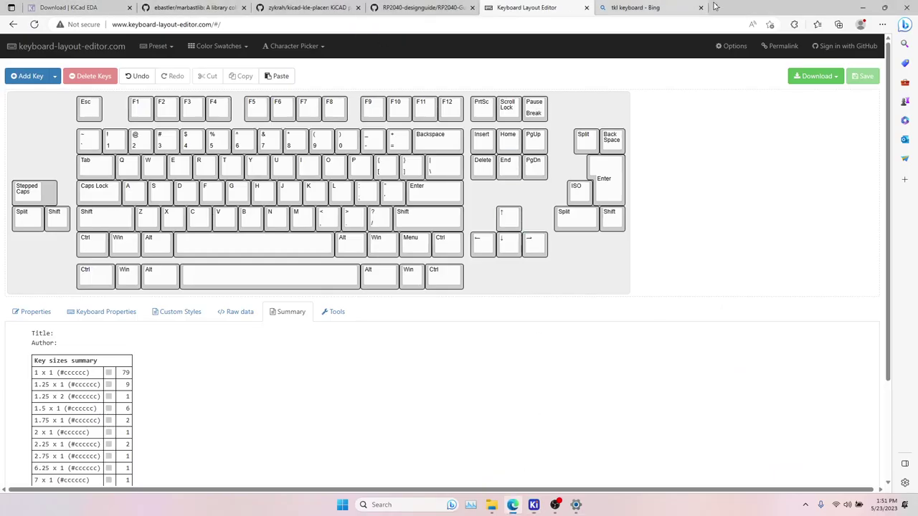
click(678, 8)
click(667, 27)
text(jlcpcb.com/parts)
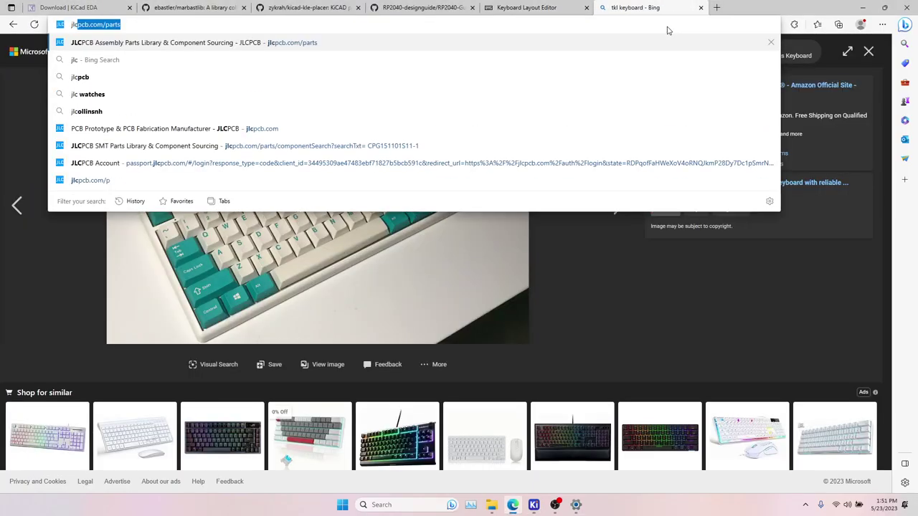
key(Return)
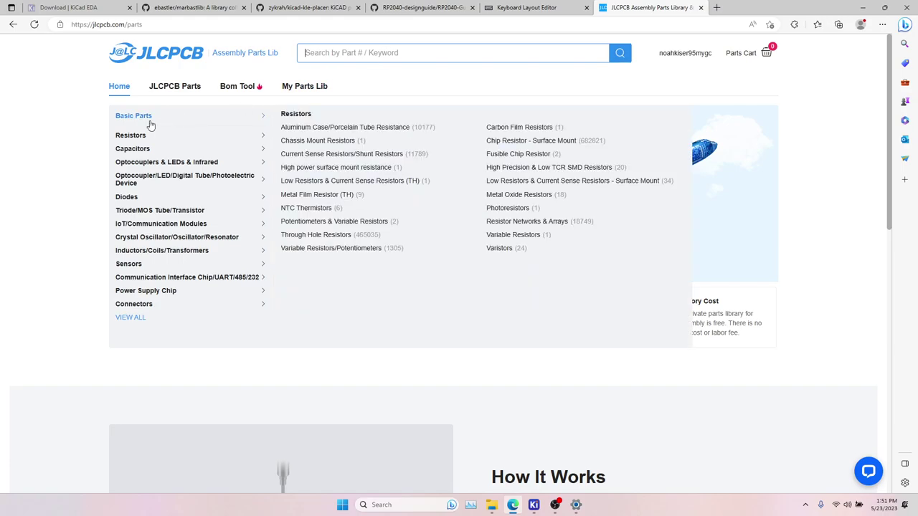
click(172, 88)
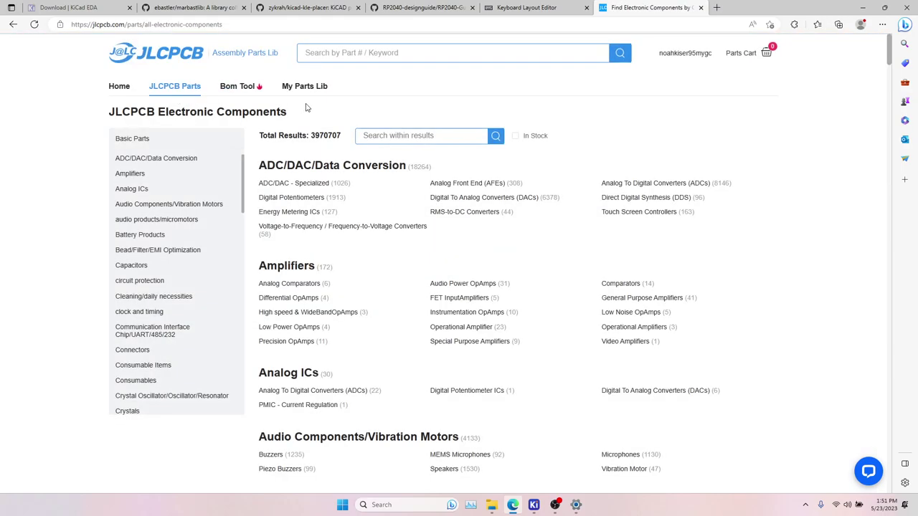
click(134, 140)
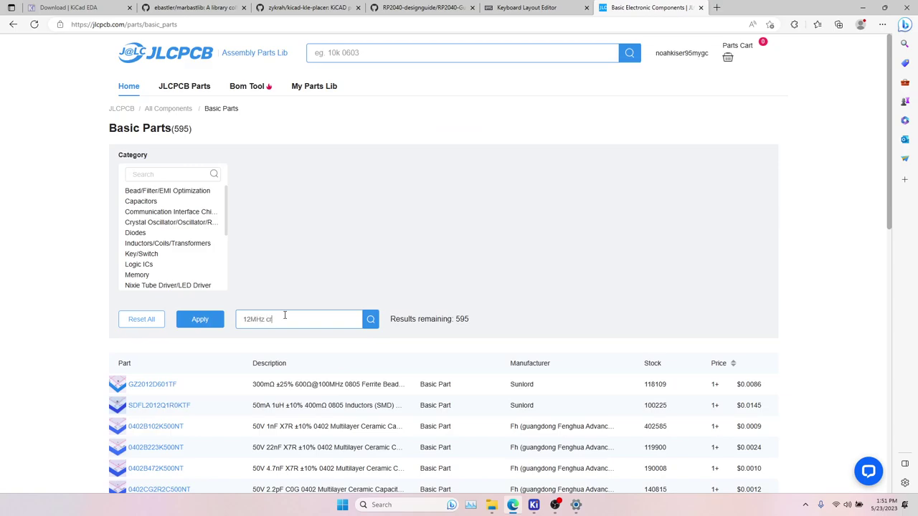
key(Return)
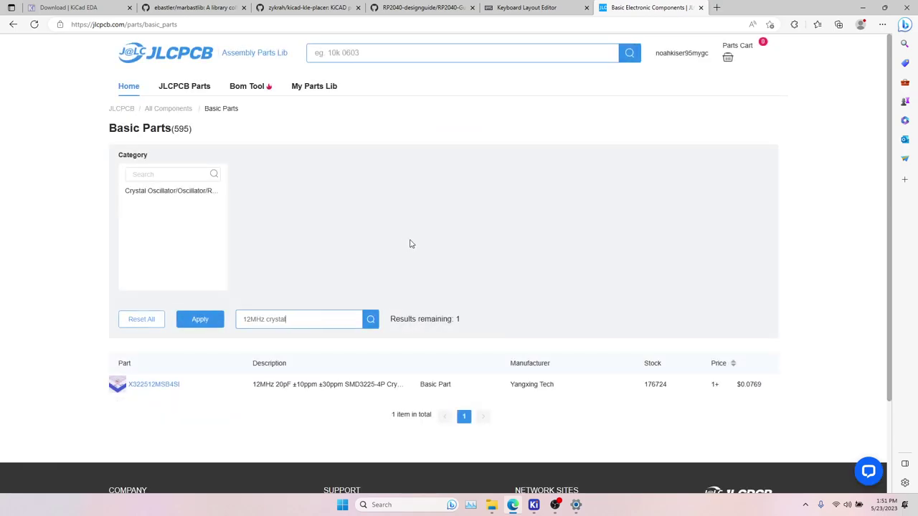
Expand the details of crystal X322512MSB4SI and check its package and JLCPCB part number C9002.
scroll(325, 328, down, 1)
click(309, 325)
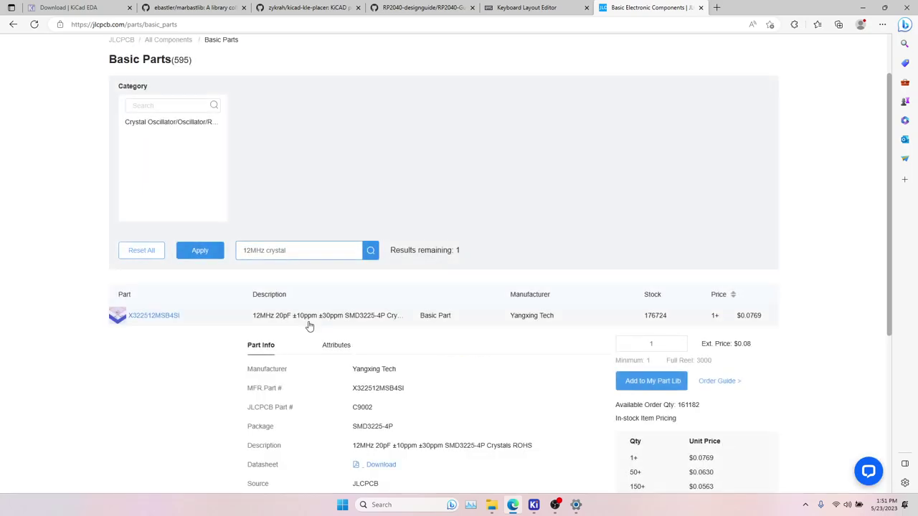
scroll(309, 326, down, 2)
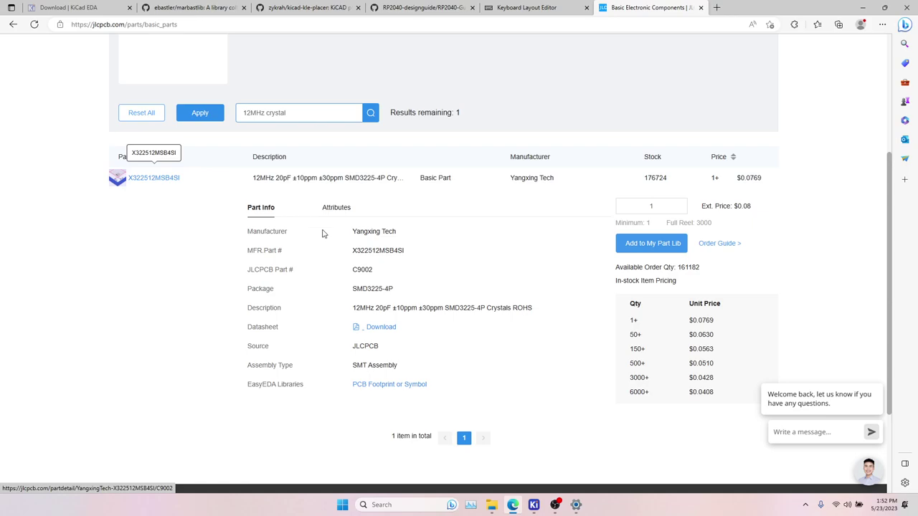
mouse_move(360, 271)
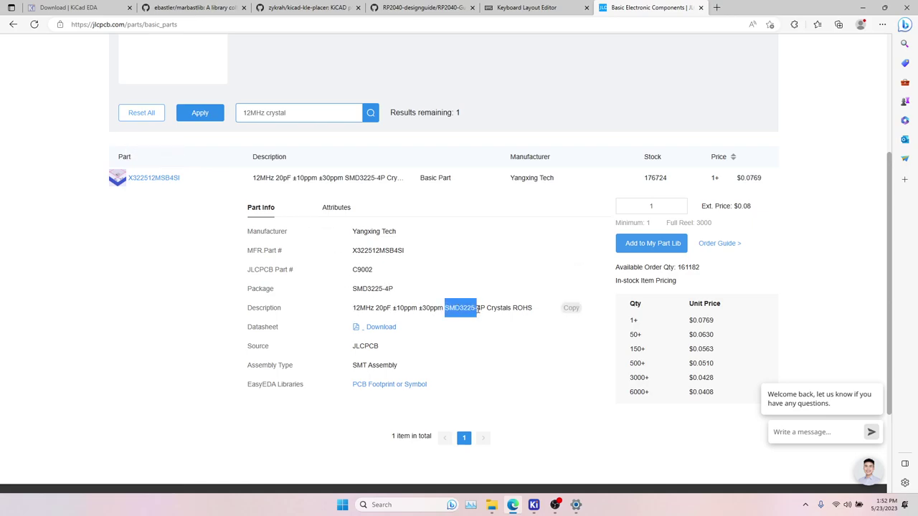
double_click(357, 270)
Switch back to KiCad's Assign Footprints window and assign Crystal:Crystal_SMD_3225-4Pin_3.2x2.5mm_HandSoldering to crystal Y1.
mouse_move(575, 509)
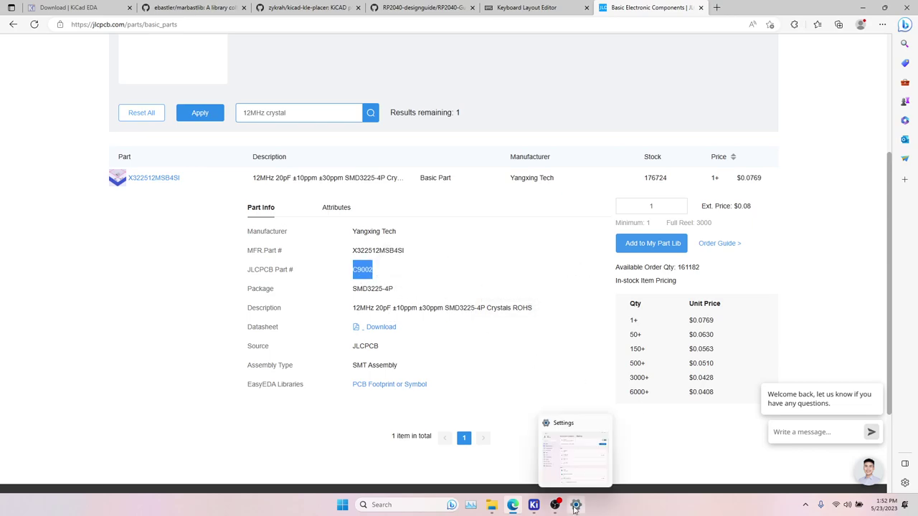
click(534, 505)
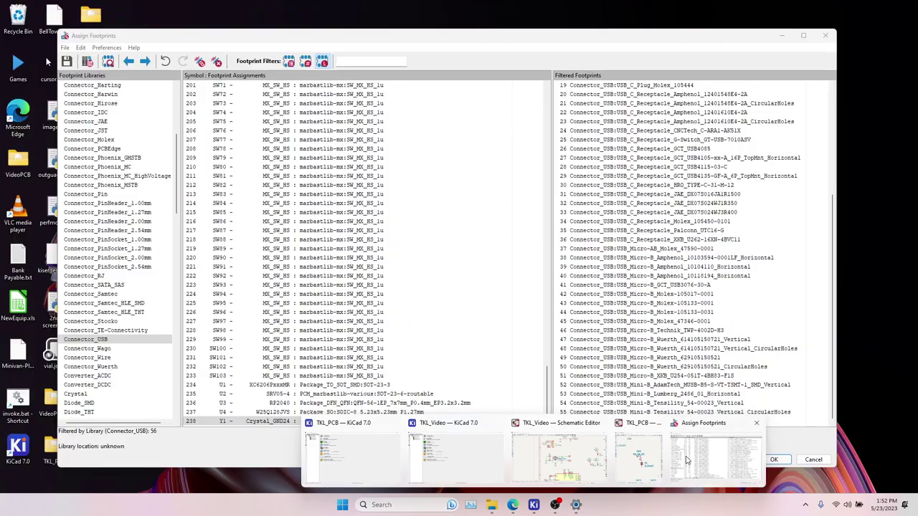
click(686, 461)
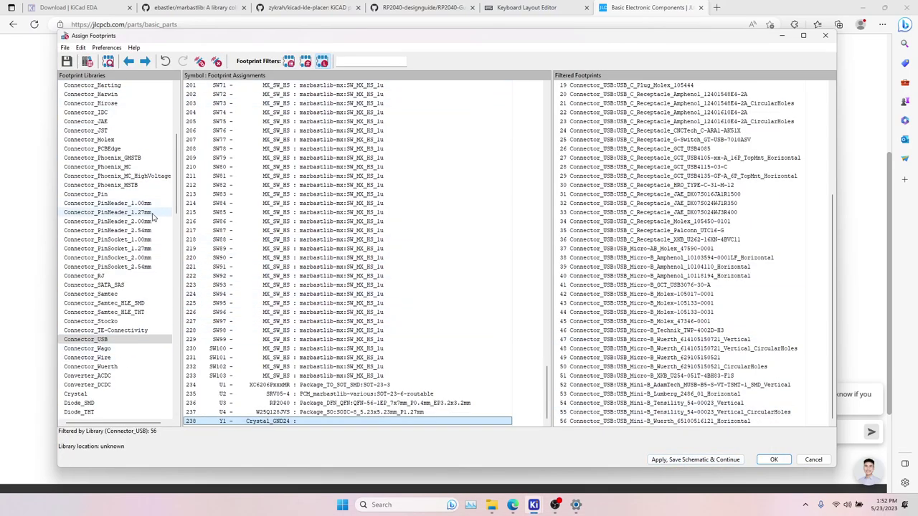
scroll(153, 217, up, 7)
scroll(96, 174, down, 11)
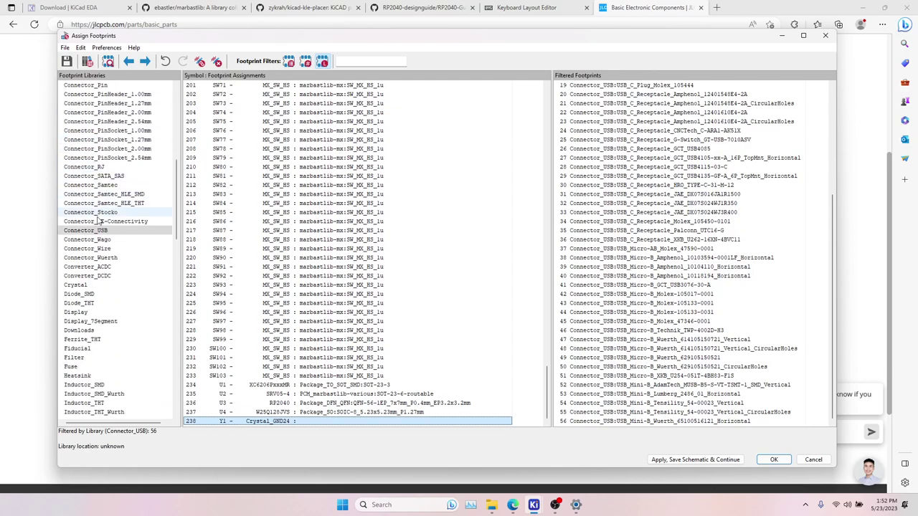
click(75, 285)
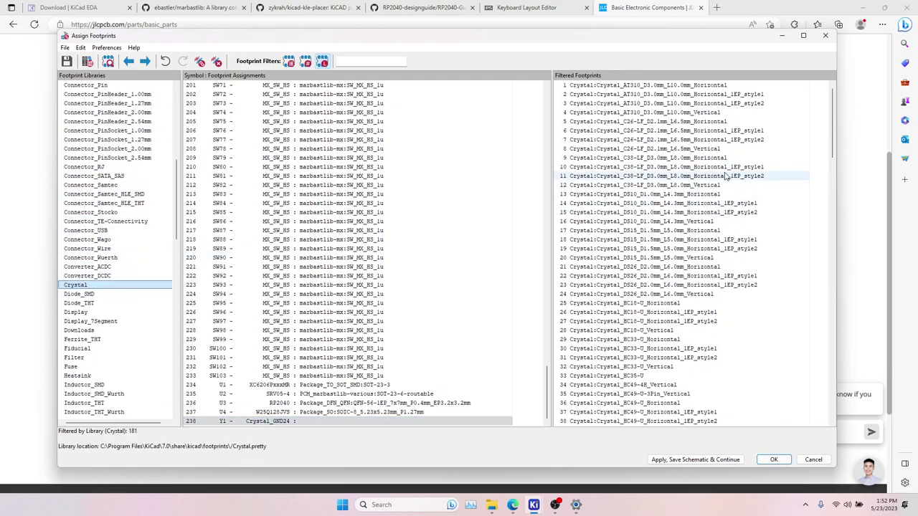
scroll(676, 97, down, 13)
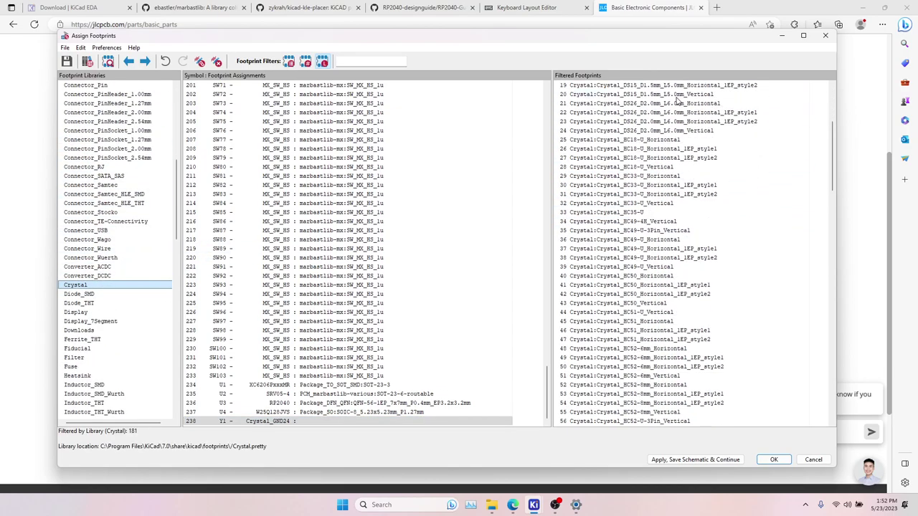
scroll(676, 100, down, 6)
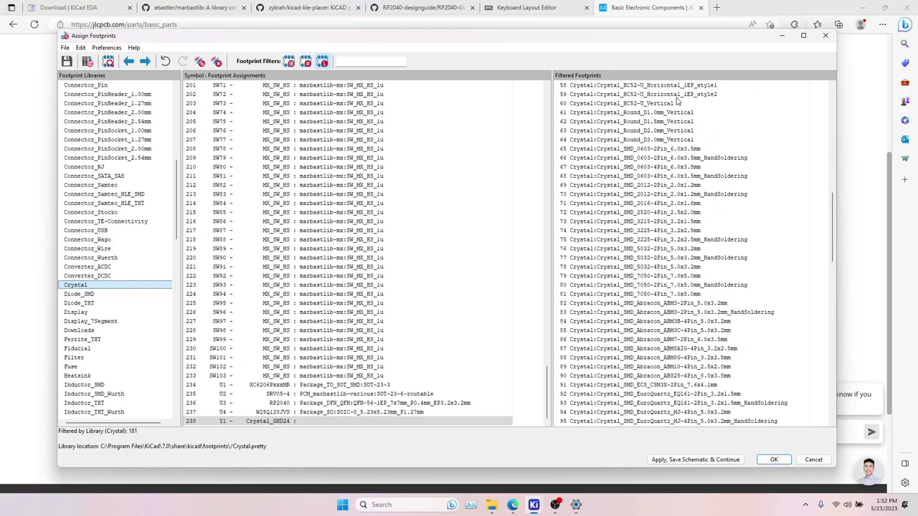
click(659, 231)
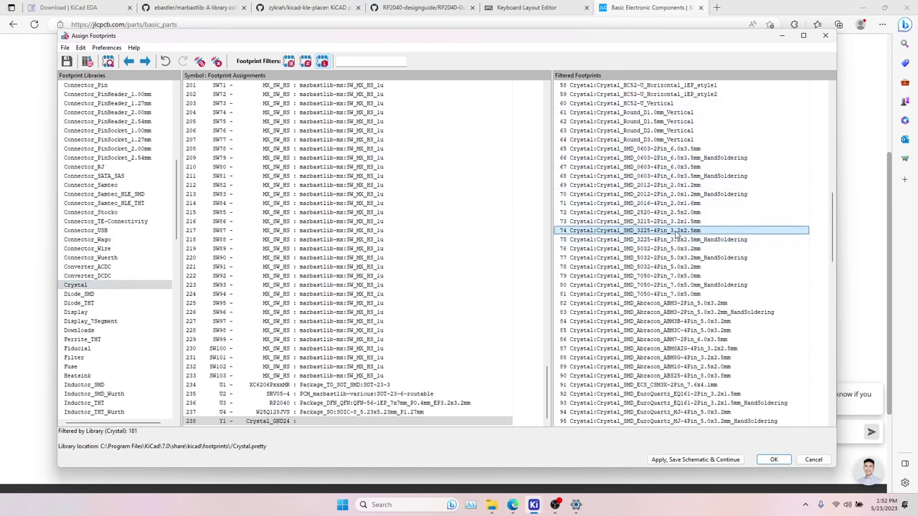
double_click(655, 239)
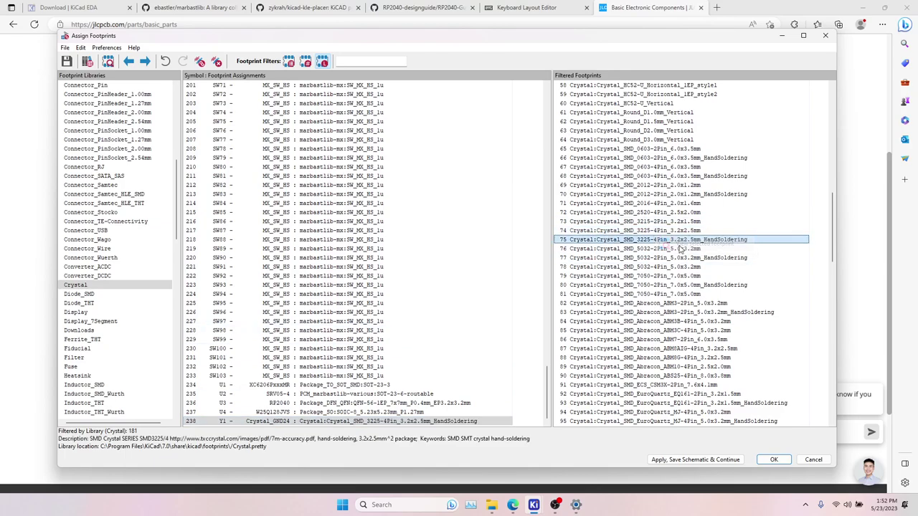
Preview the hand-soldering footprint assigned to Y1 and measure diagonally across its outline.
click(108, 61)
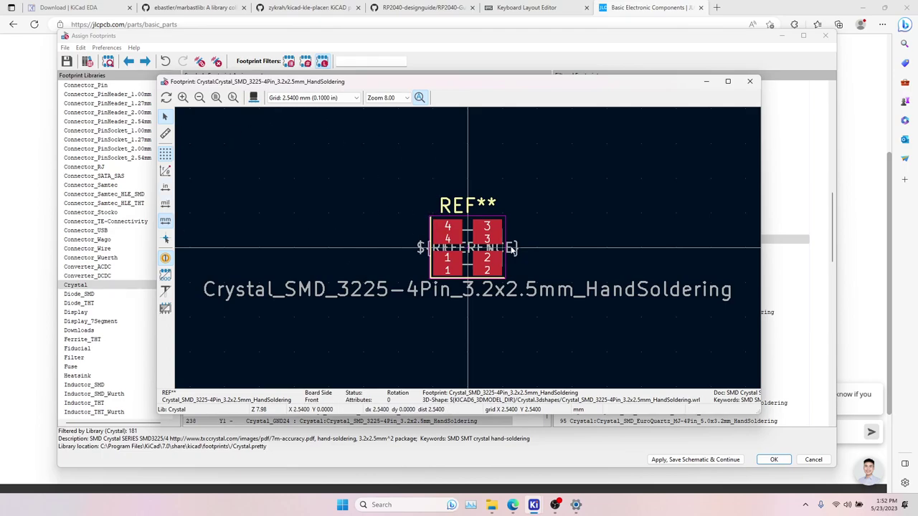
click(165, 133)
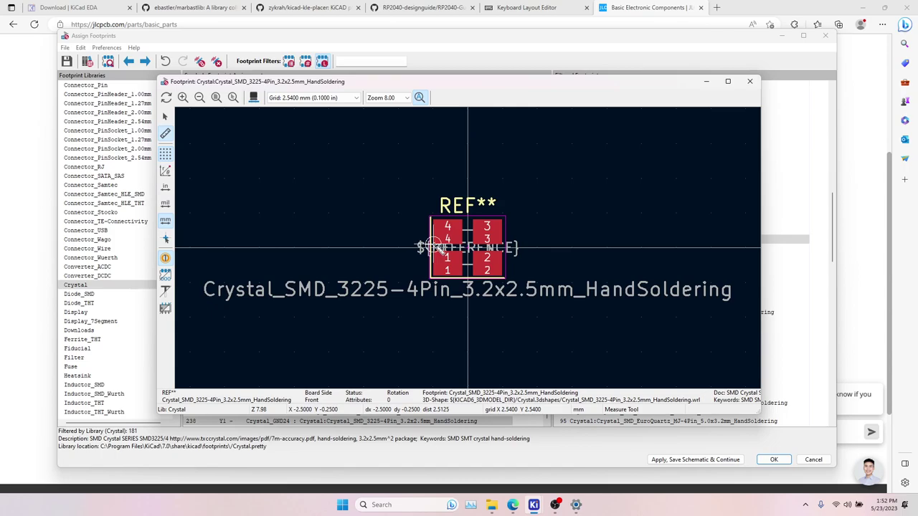
click(432, 218)
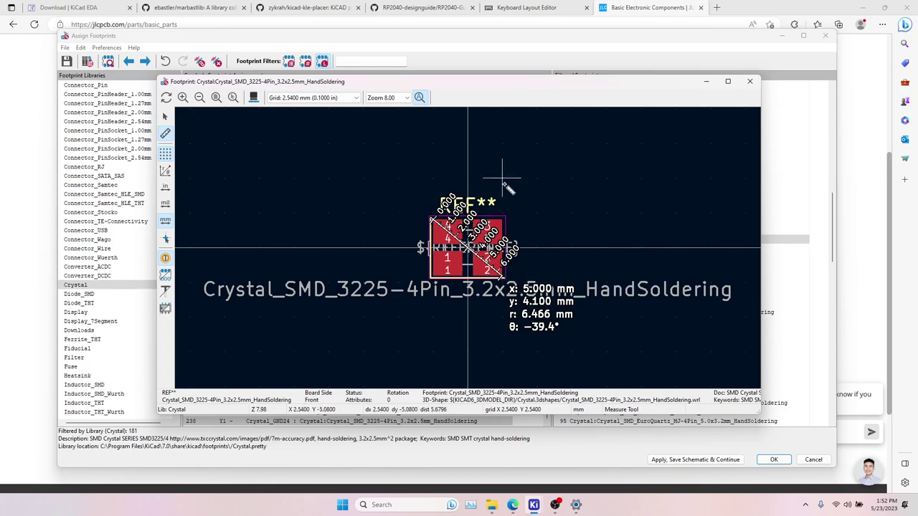
Switch to the browser, open the datasheet of crystal X322512MSB4SI and examine its package dimensions and suggested pad layout.
key(alt+Tab)
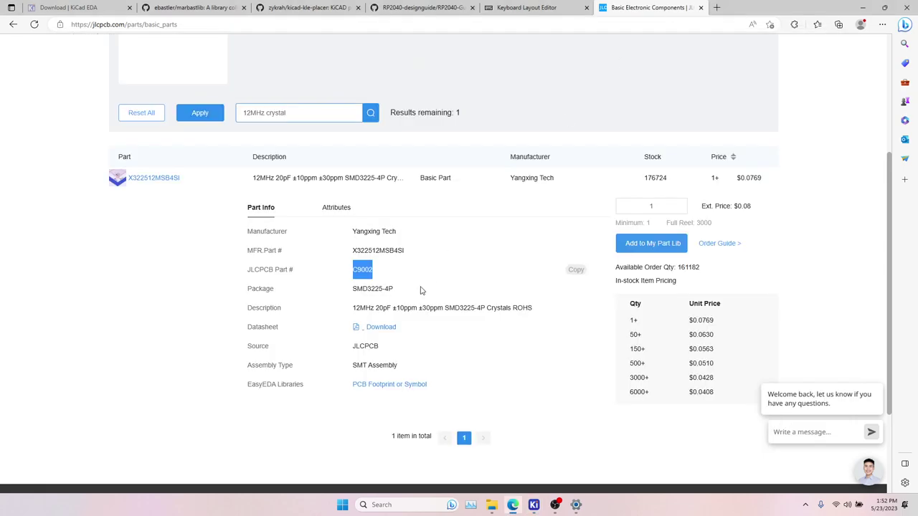
click(390, 328)
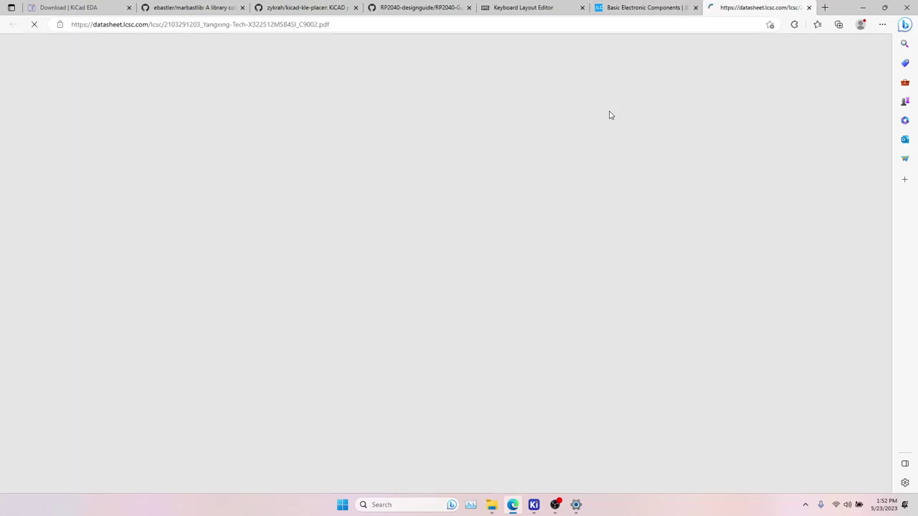
scroll(516, 224, down, 5)
scroll(516, 225, up, 4)
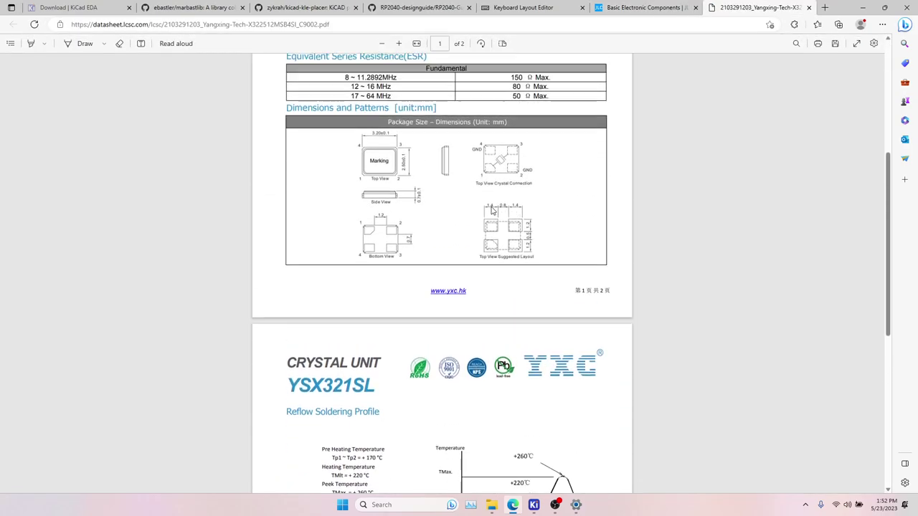
ctrl+scroll(530, 271, up, 3)
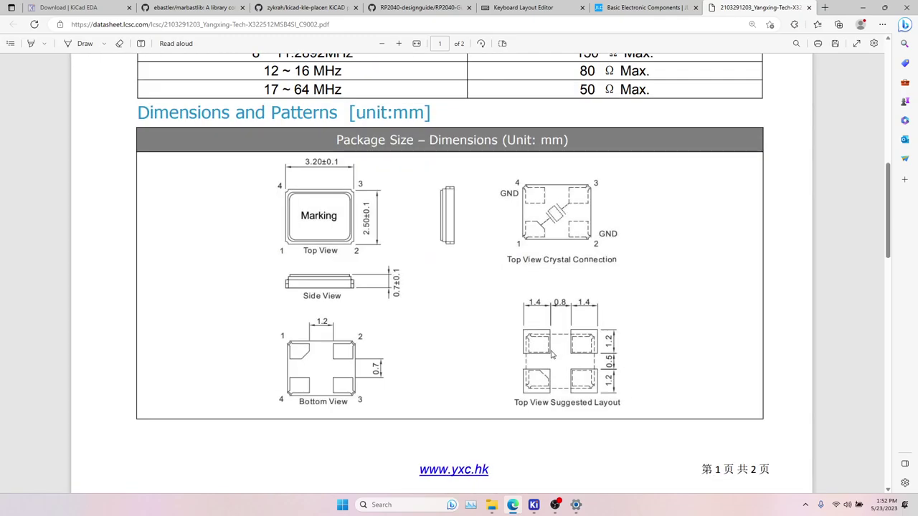
scroll(537, 327, down, 1)
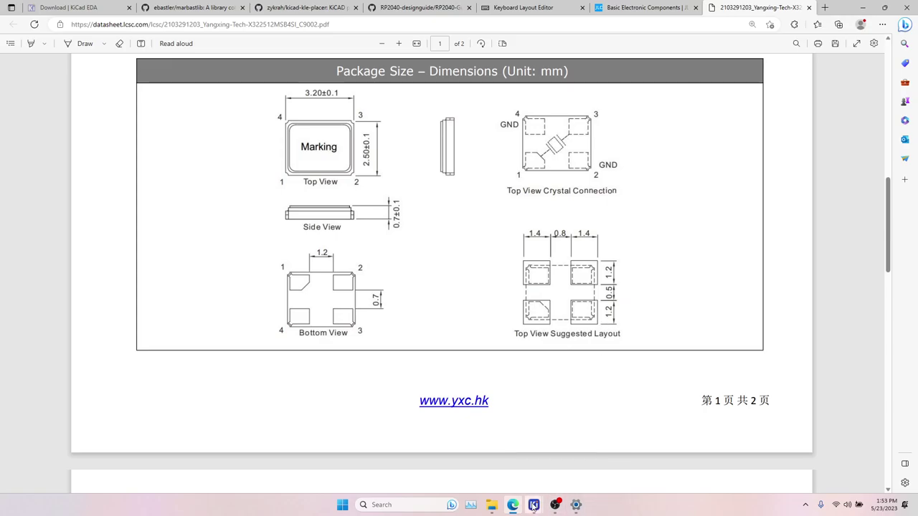
Return to the KiCad preview of the crystal footprint to compare its pads with the datasheet, and clear the measurement.
mouse_move(564, 495)
click(766, 453)
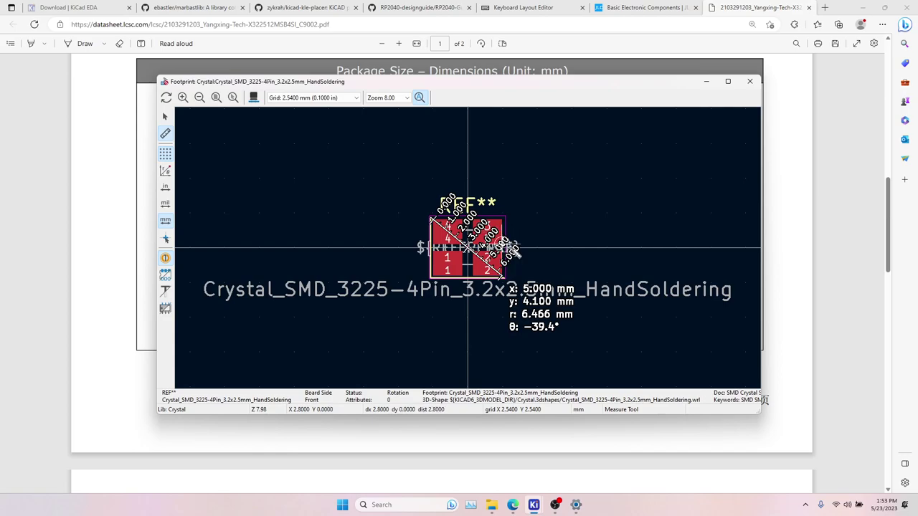
key(Escape)
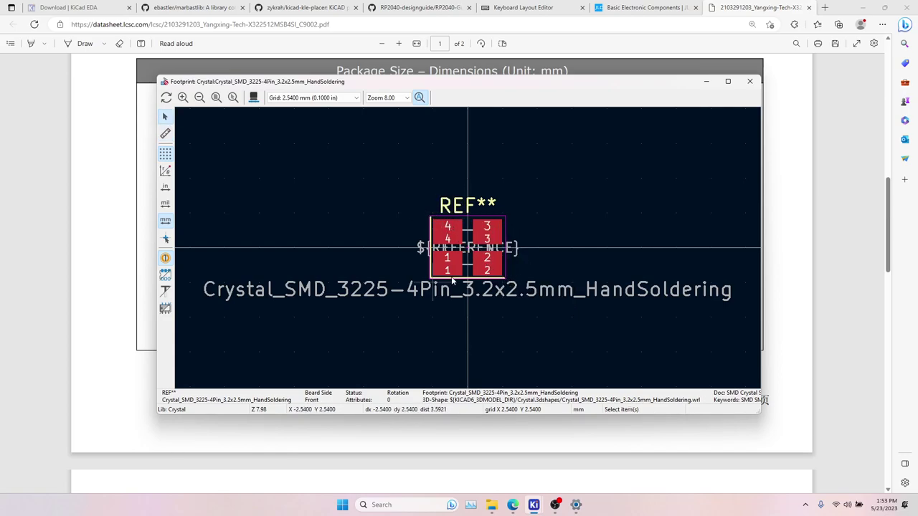
Go back to the crystal datasheet and look through its second page down to the packaging dimensions table.
click(101, 241)
scroll(487, 244, down, 3)
scroll(487, 245, down, 9)
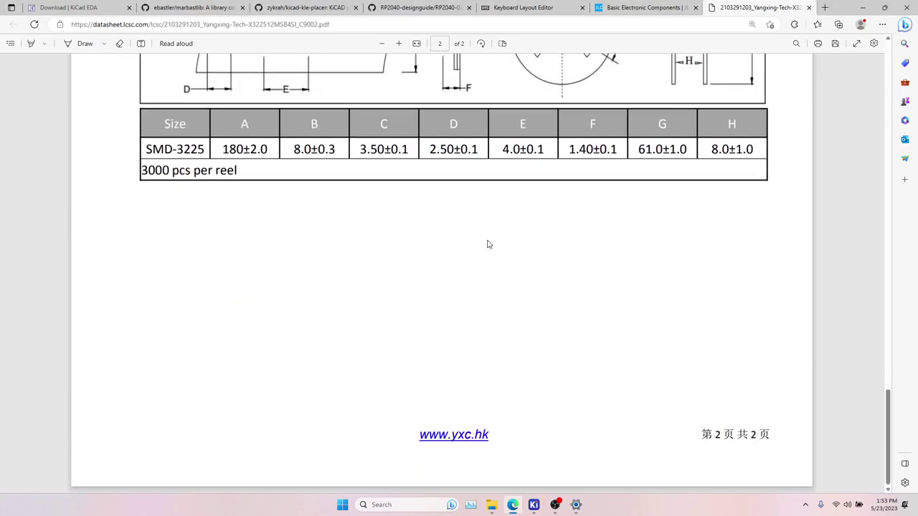
Recheck the suggested pad layout on the datasheet's first page and close KiCad's preview of the hand-soldering crystal footprint.
scroll(487, 241, up, 12)
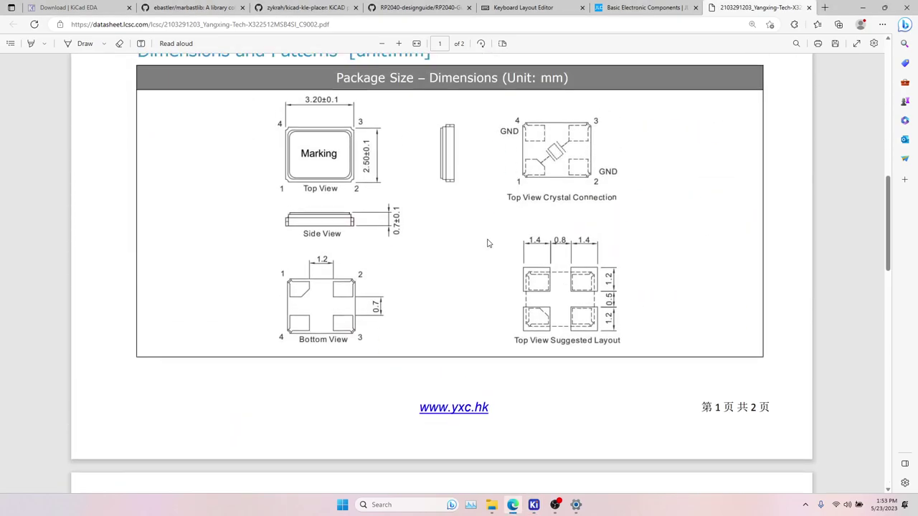
key(alt+Tab)
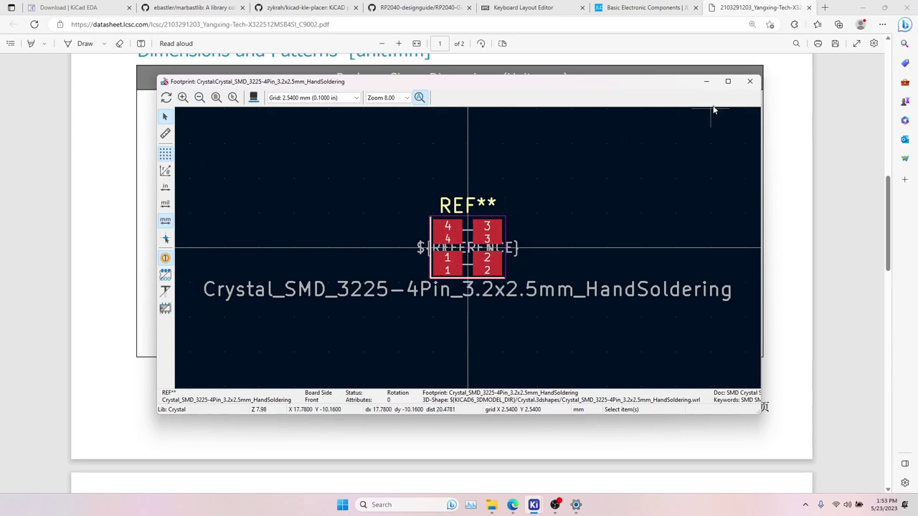
click(750, 81)
Preview the Crystal_SMD_3225-4Pin_3.2x2.5mm footprint from the Assign Footprints window and measure diagonally across its outline.
mouse_move(533, 505)
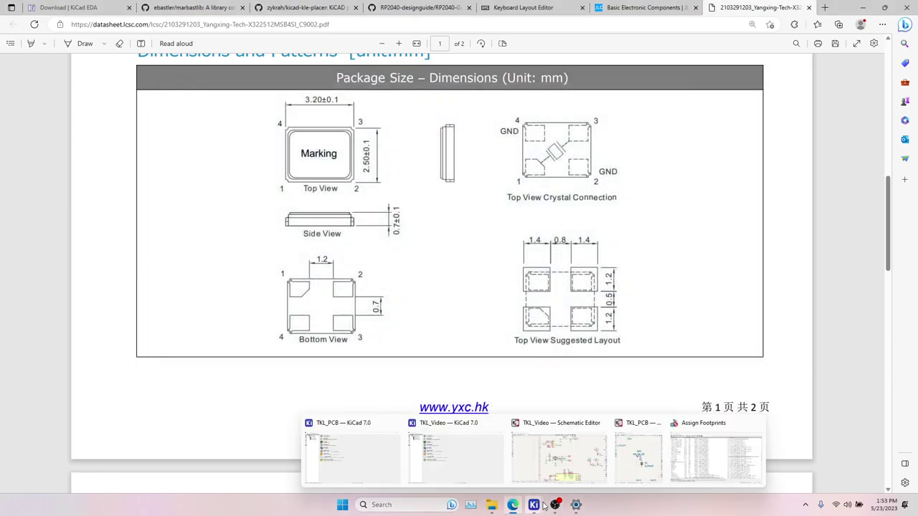
click(660, 452)
click(694, 231)
right_click(694, 231)
click(712, 237)
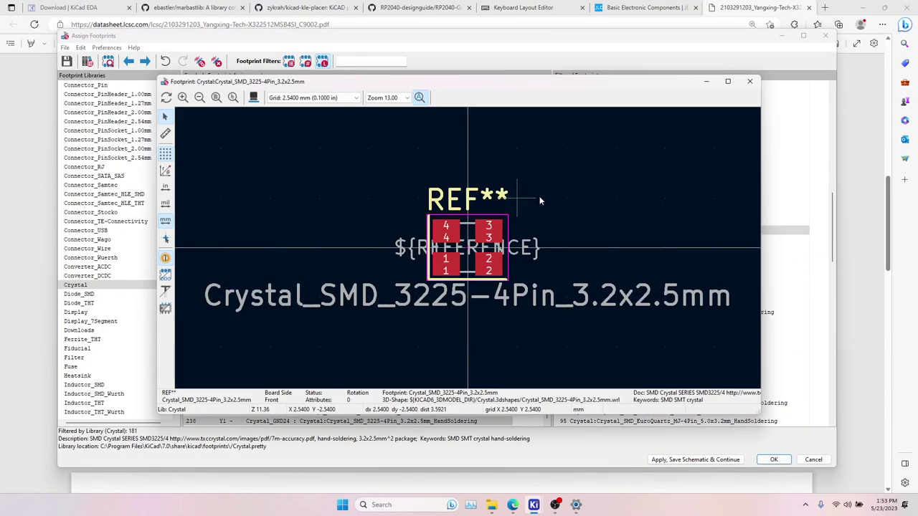
click(165, 134)
click(429, 217)
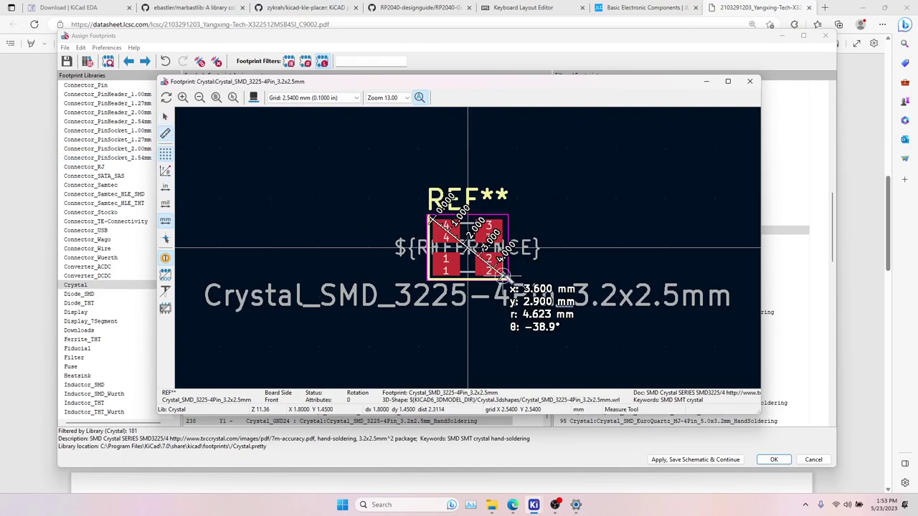
click(504, 276)
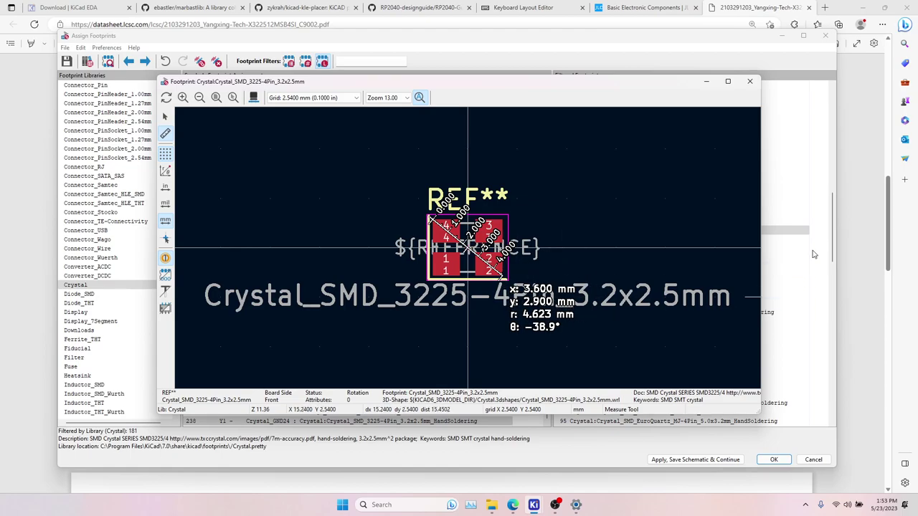
Compare the measured footprint with the package dimensions and suggested layout in the crystal datasheet, and close the footprint preview.
click(862, 197)
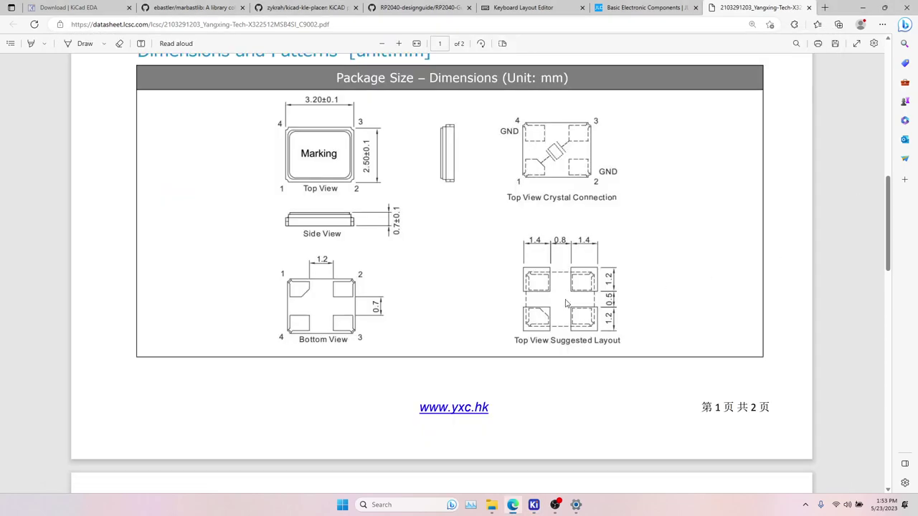
scroll(540, 303, up, 7)
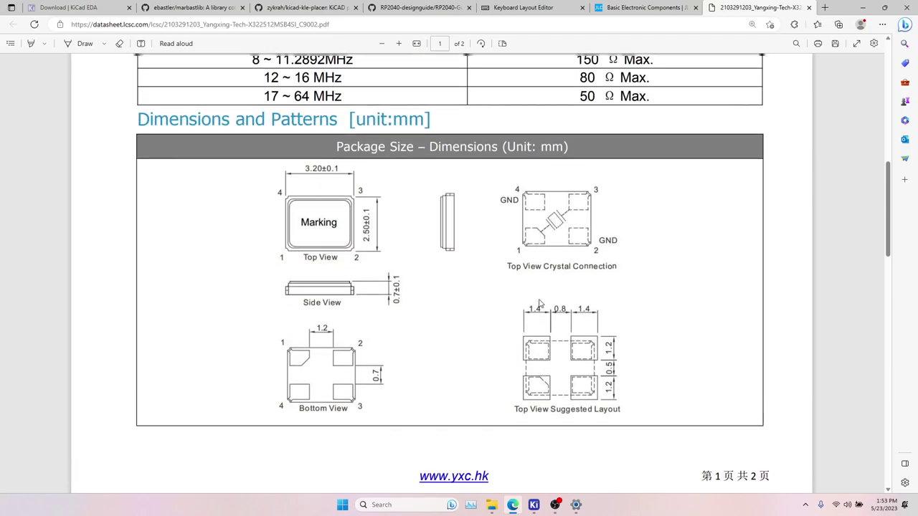
scroll(562, 314, down, 6)
key(alt+Tab)
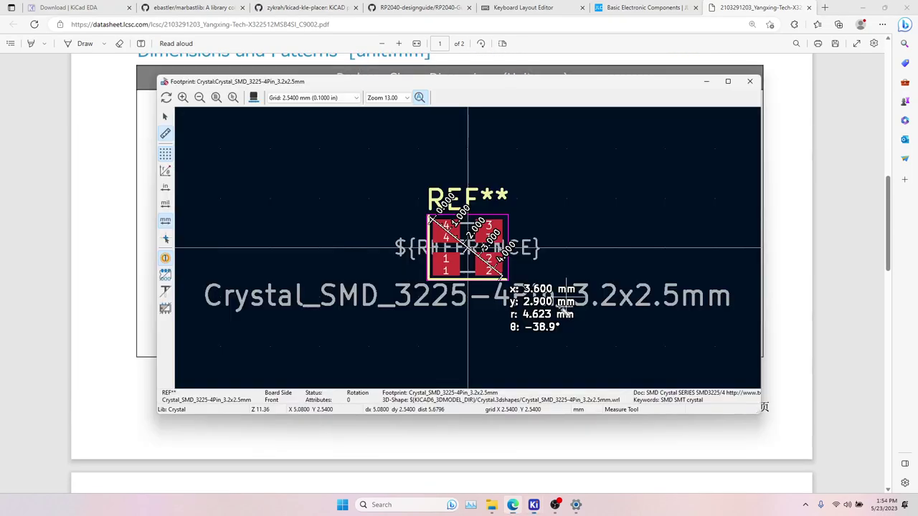
click(751, 84)
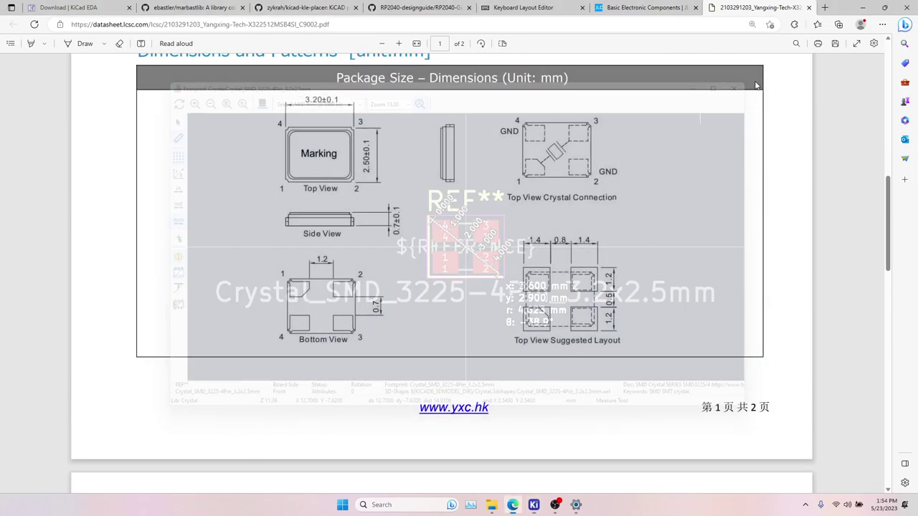
Assign the footprint Crystal_SMD_3225-4Pin_3.2x2.5mm to Y1 and check the assignment list for symbols still lacking a footprint.
mouse_move(534, 505)
click(687, 451)
double_click(720, 231)
click(368, 423)
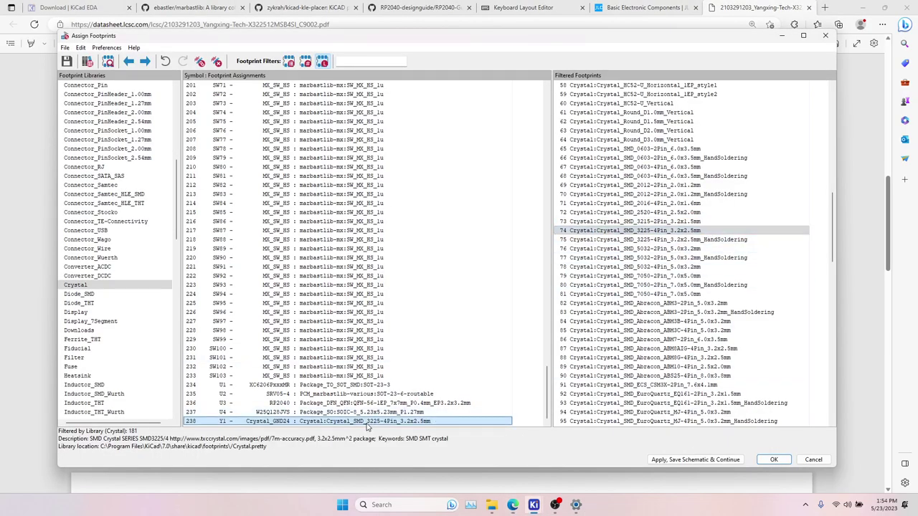
scroll(393, 337, up, 20)
scroll(393, 337, down, 13)
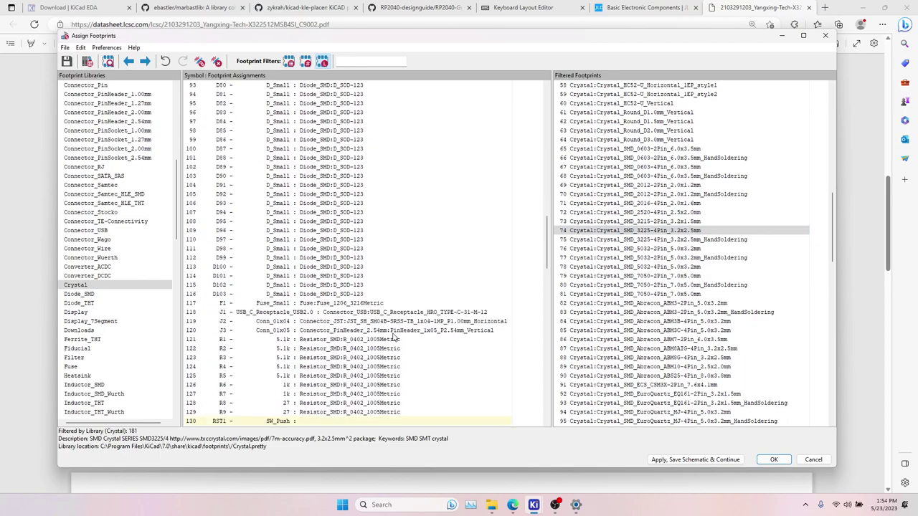
click(342, 285)
Switch to the JLCPCB parts page in the browser and search the basic parts for "momentary switch".
click(29, 195)
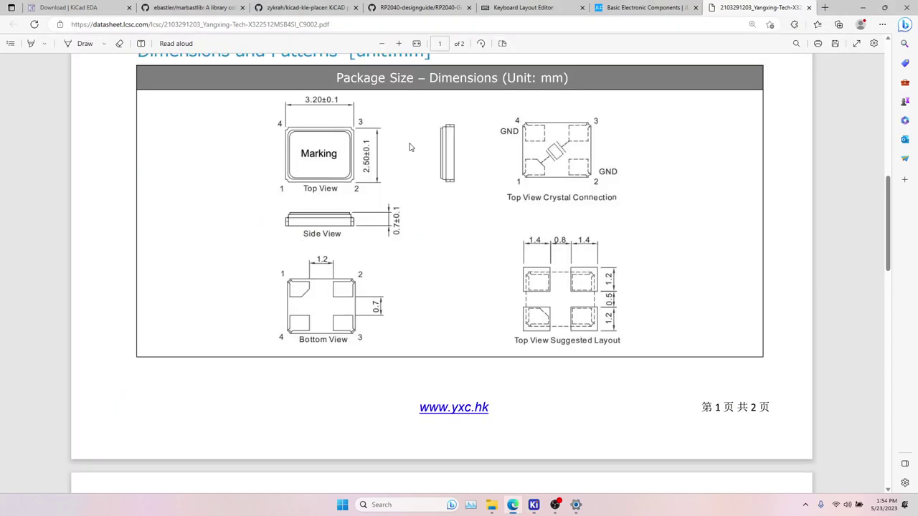
scroll(540, 231, up, 10)
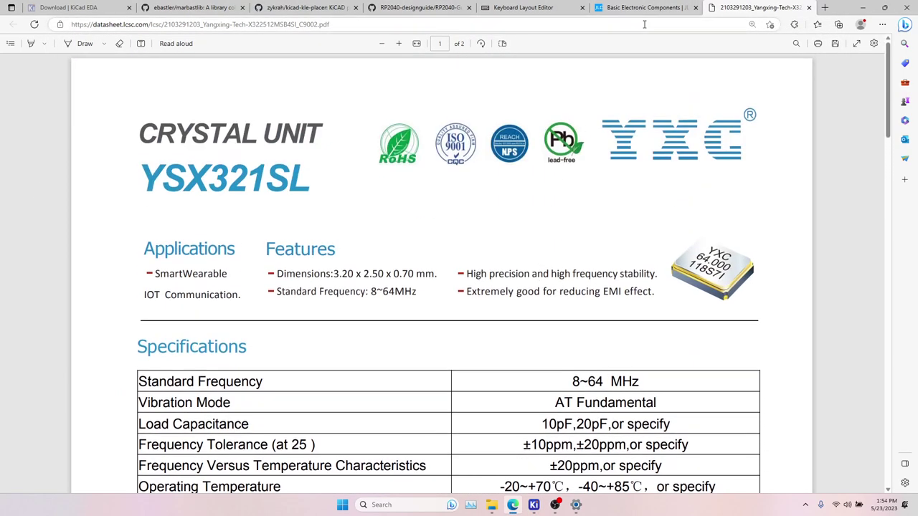
click(637, 7)
triple_click(313, 121)
scroll(351, 273, up, 3)
drag(298, 318, 230, 318)
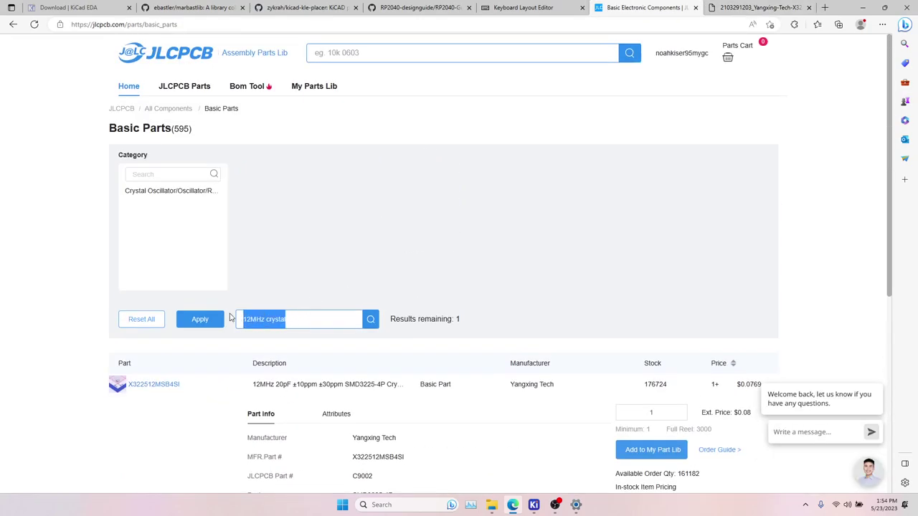
text(momentary)
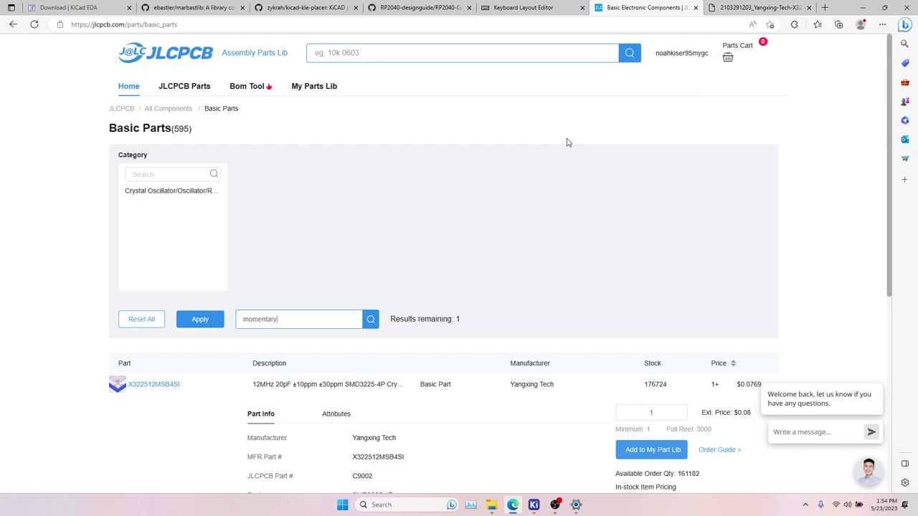
text( switch)
key(Return)
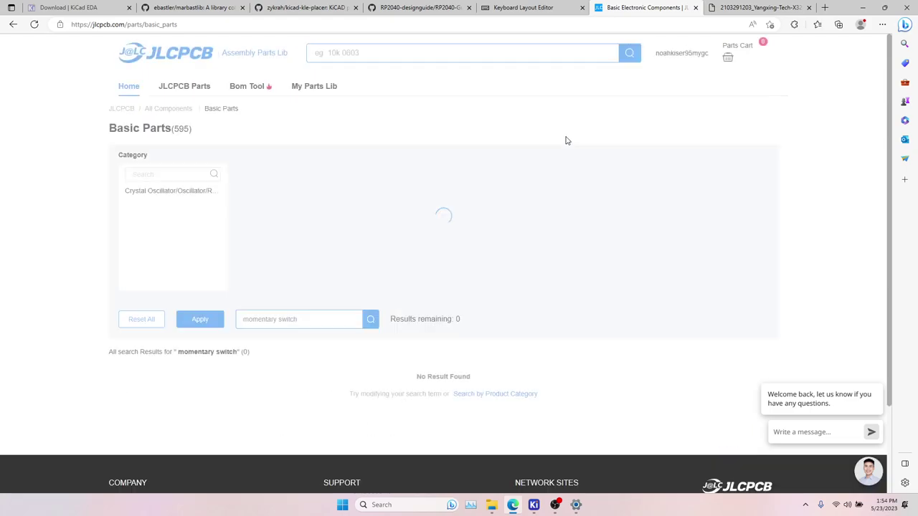
Search the JLCPCB basic parts for "switch" and narrow the results to the Key/Switch category.
drag(305, 319, 242, 320)
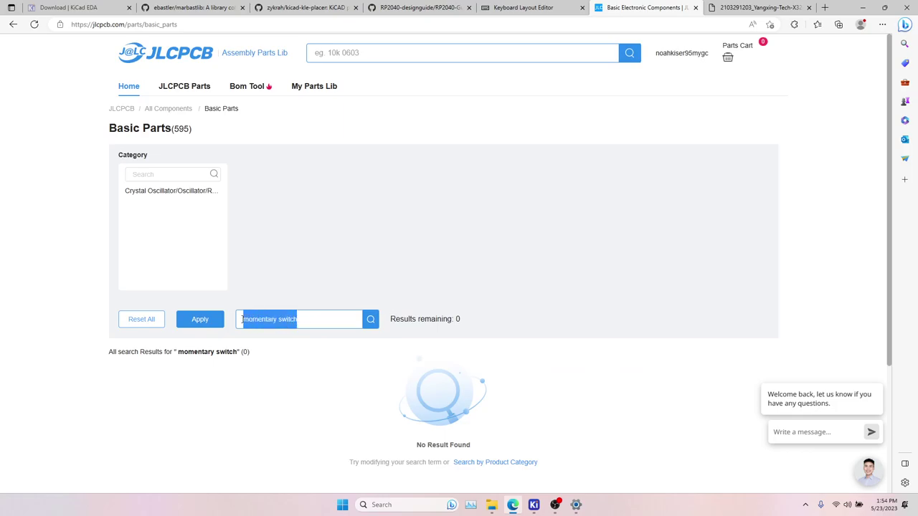
text(switch)
key(Return)
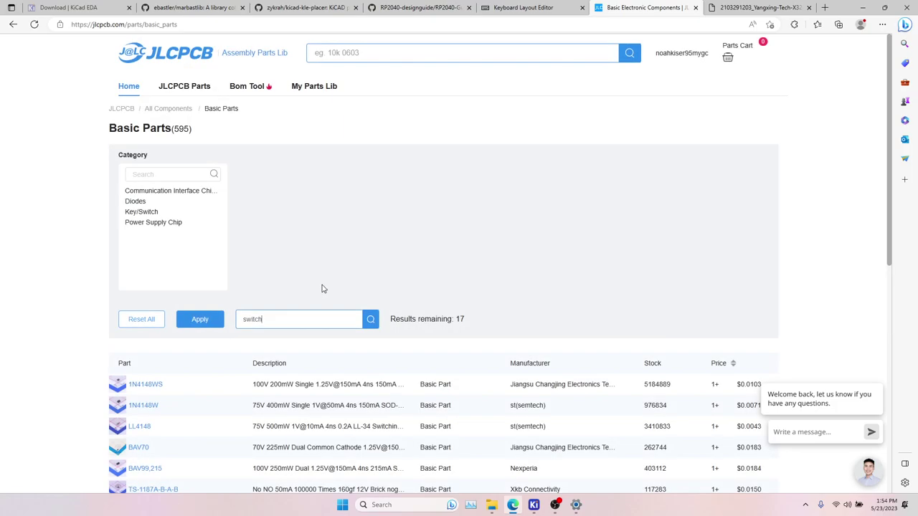
scroll(321, 283, down, 2)
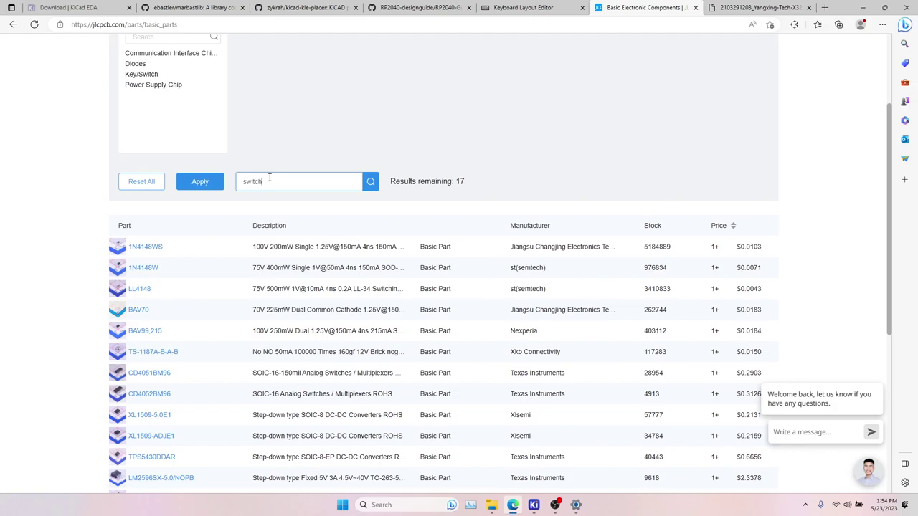
click(158, 75)
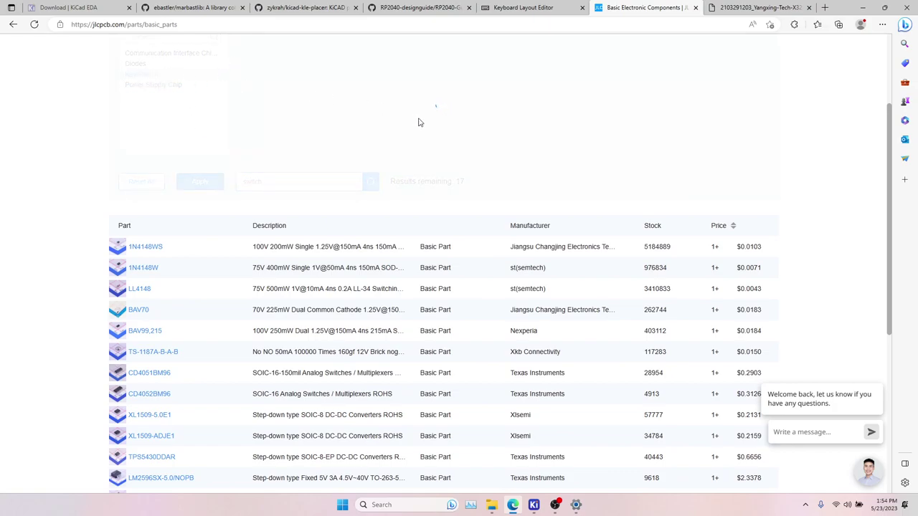
scroll(471, 168, up, 2)
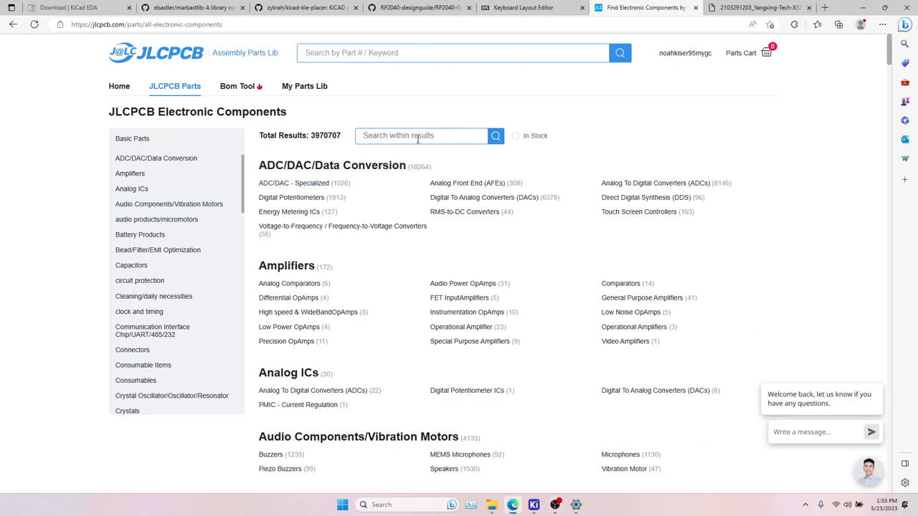
Search all JLCPCB electronic components for "push switch" and open the Push Switches category under Key/Switch.
text(push switch)
key(Return)
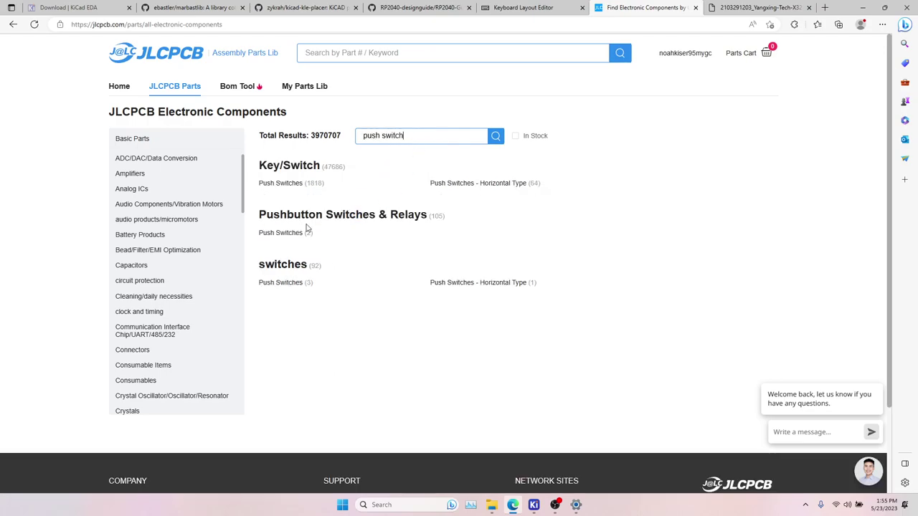
click(284, 188)
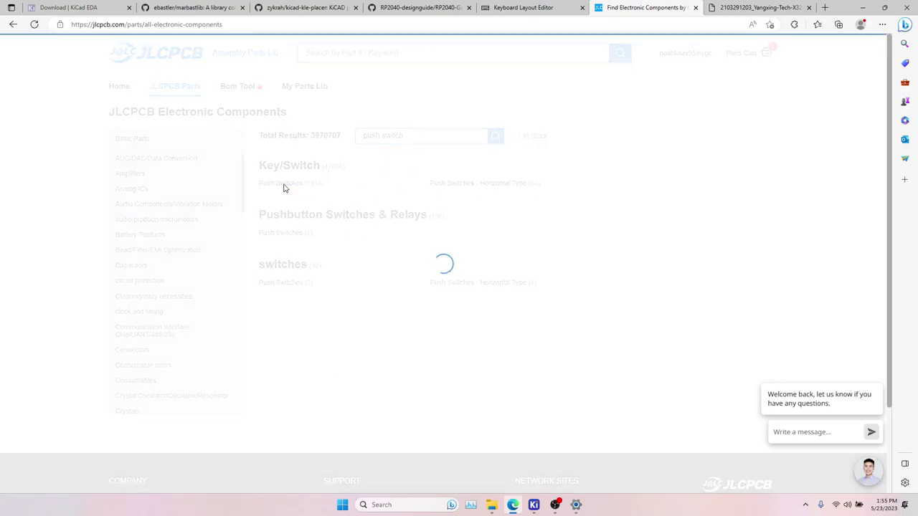
scroll(393, 280, down, 3)
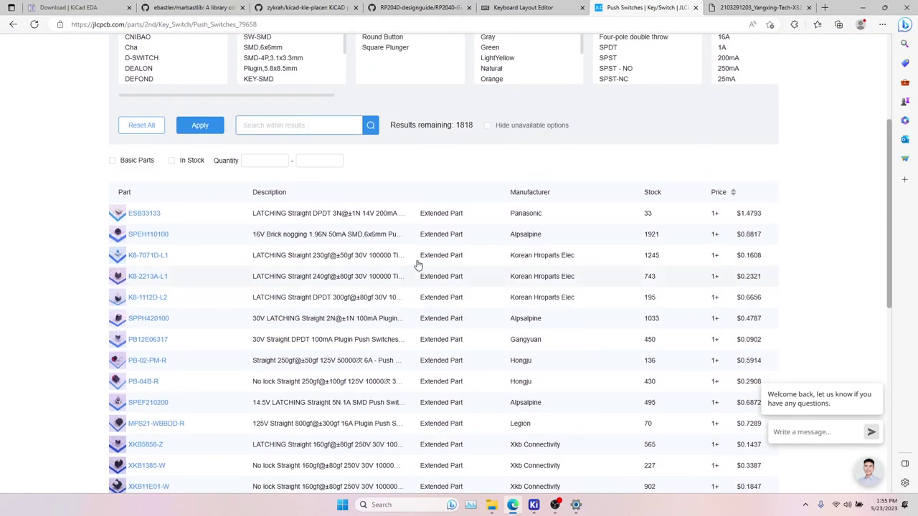
Try the basic-parts filter and price sorting on the push switch list, and look through its parts.
click(113, 163)
click(113, 161)
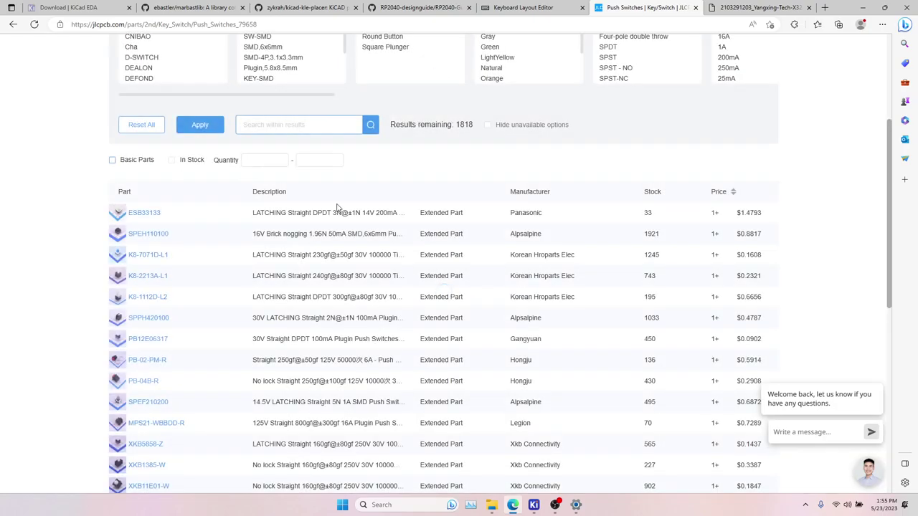
click(733, 193)
click(733, 193)
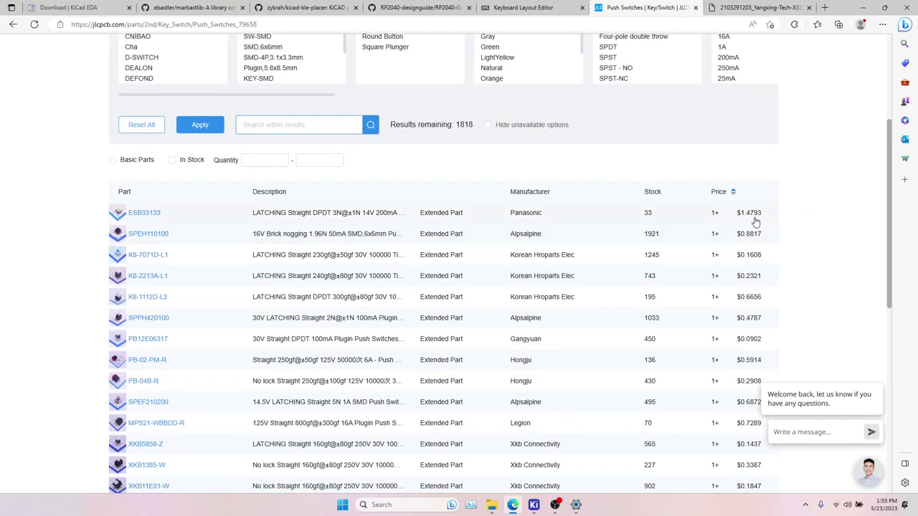
scroll(325, 274, down, 1)
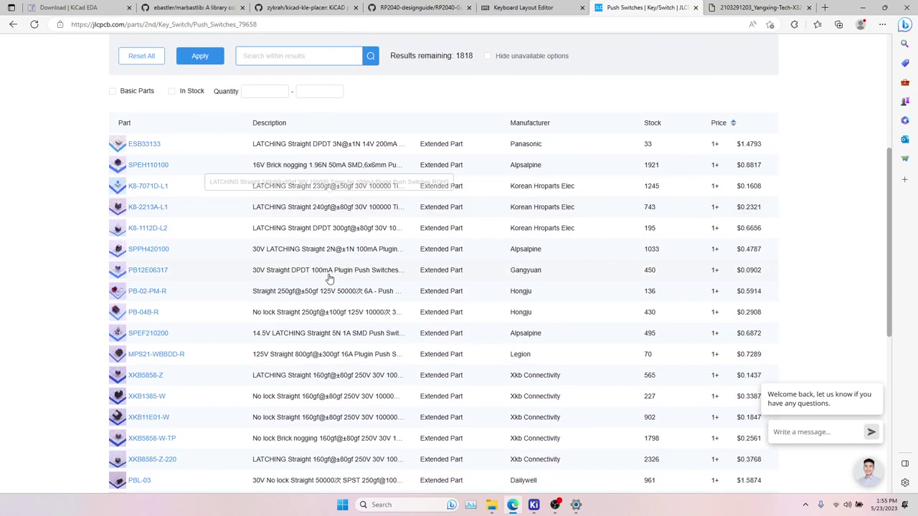
scroll(327, 276, up, 4)
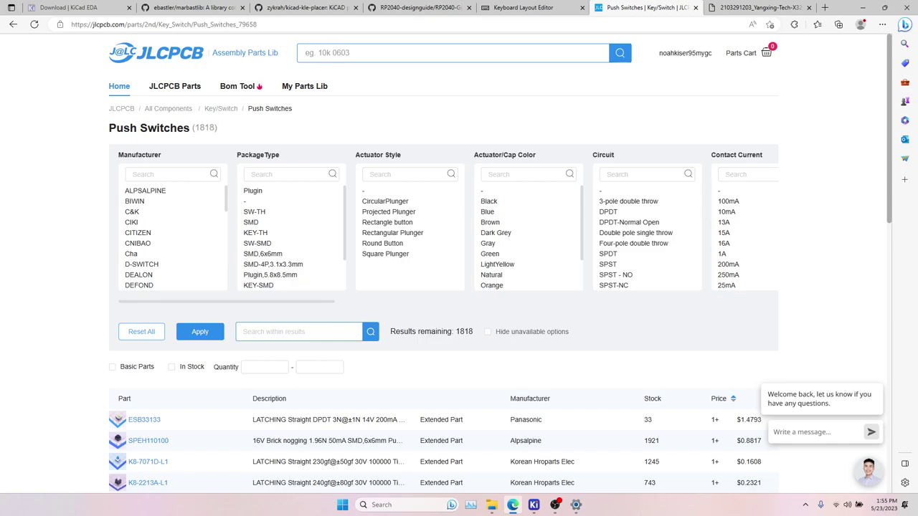
Return to all JLCPCB components and search the categories for "spst" and for "momentary".
click(164, 110)
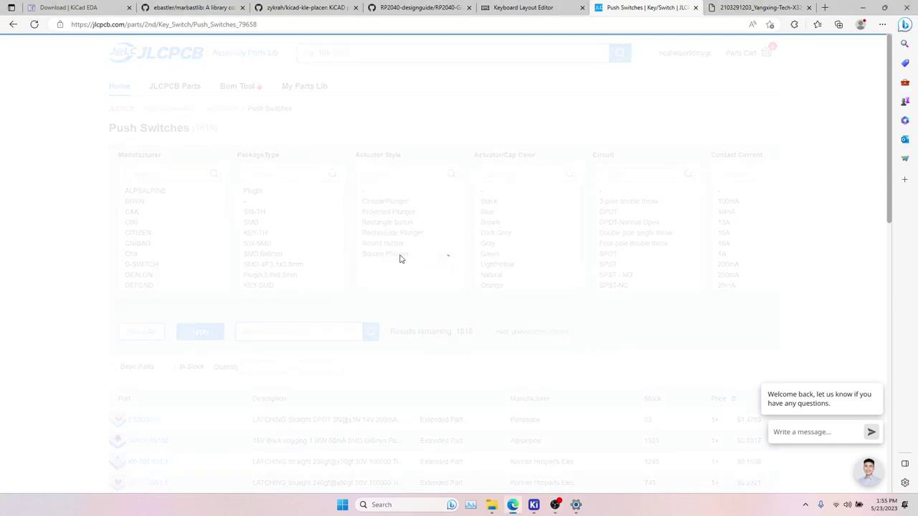
click(408, 137)
text(spst)
key(Return)
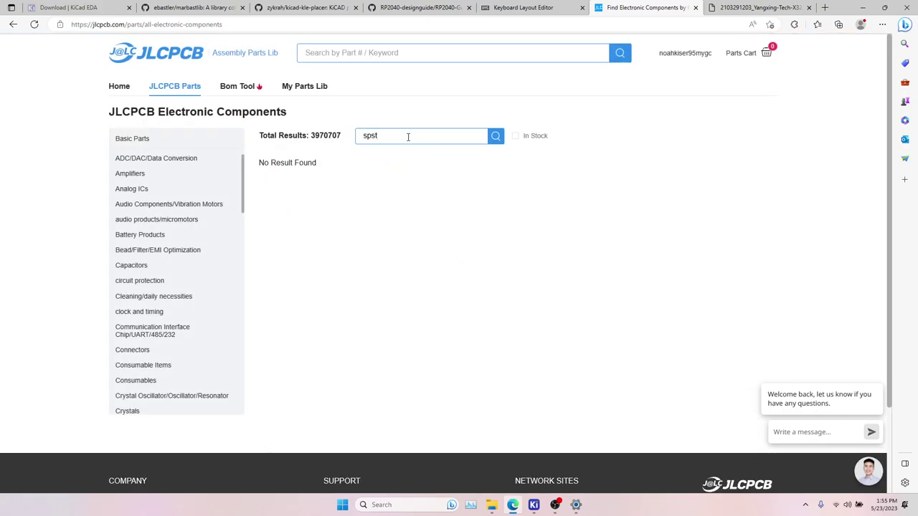
drag(378, 136, 358, 138)
key(BackSpace)
text(momentary)
Open the JLCPCB Basic Parts list and look through its part categories for a switch category.
click(153, 139)
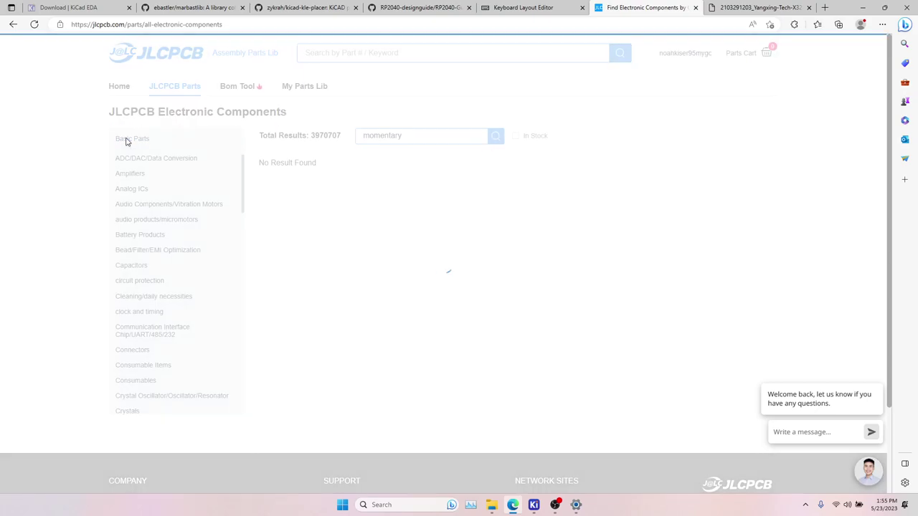
scroll(501, 203, down, 3)
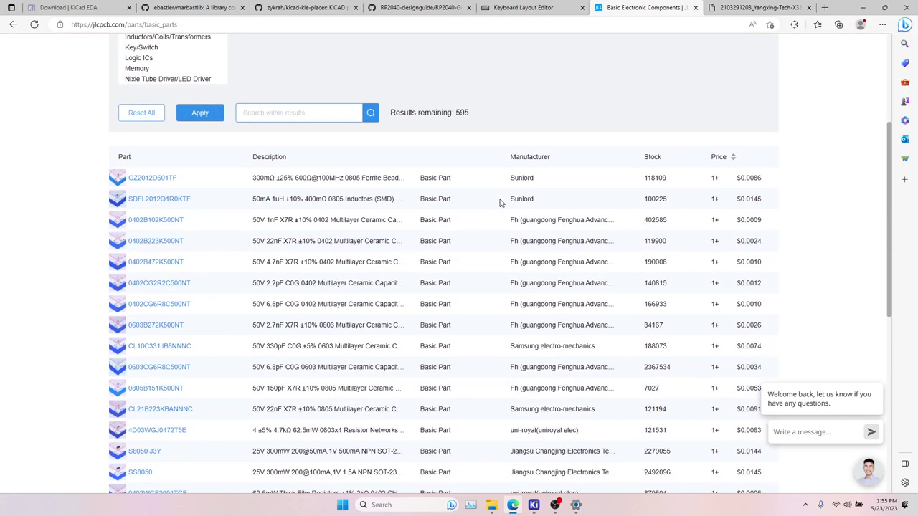
scroll(254, 114, up, 2)
scroll(165, 171, down, 1)
scroll(165, 171, down, 2)
scroll(160, 160, down, 3)
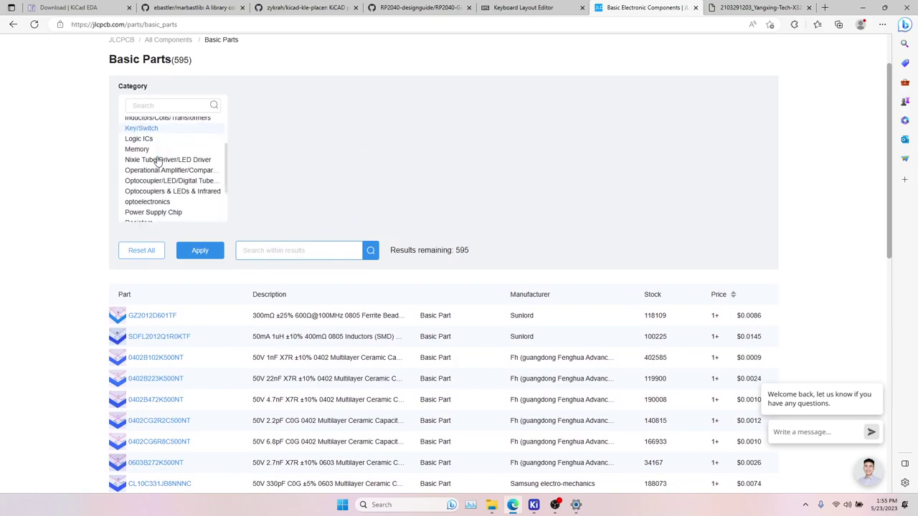
scroll(158, 162, down, 1)
scroll(158, 172, down, 1)
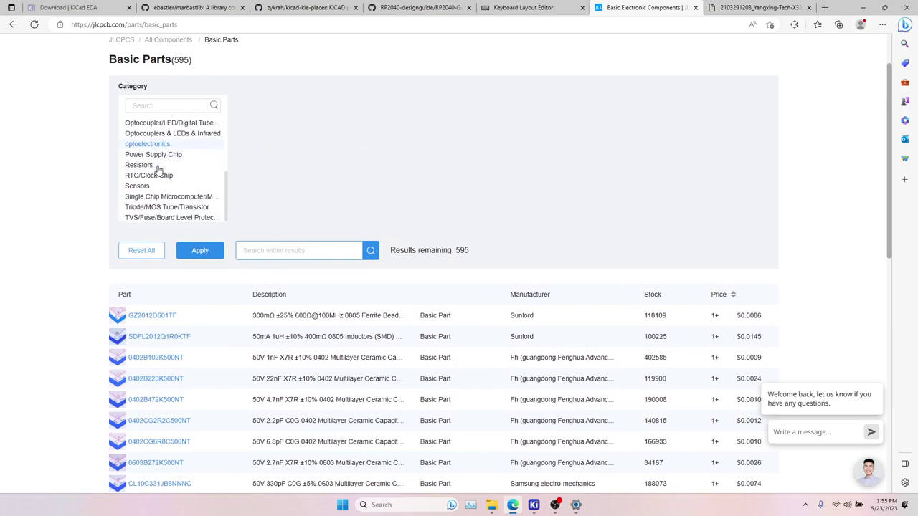
scroll(156, 215, up, 5)
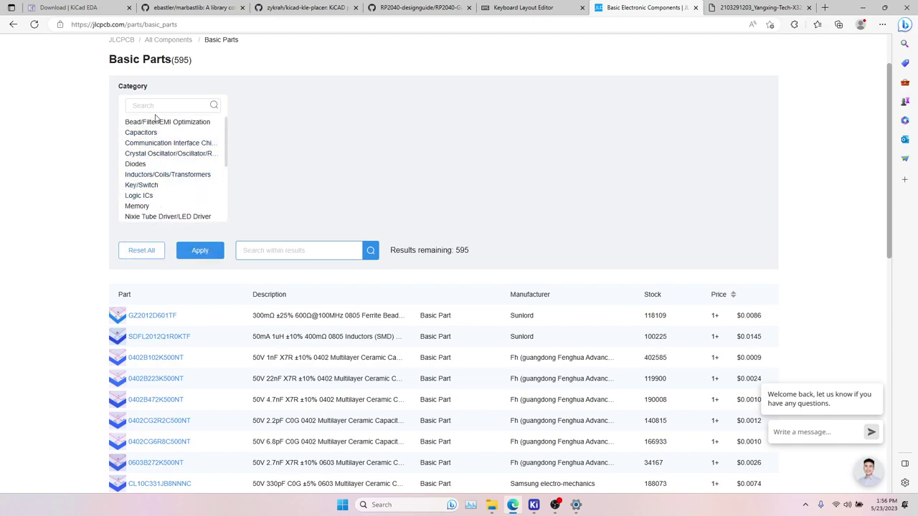
click(147, 186)
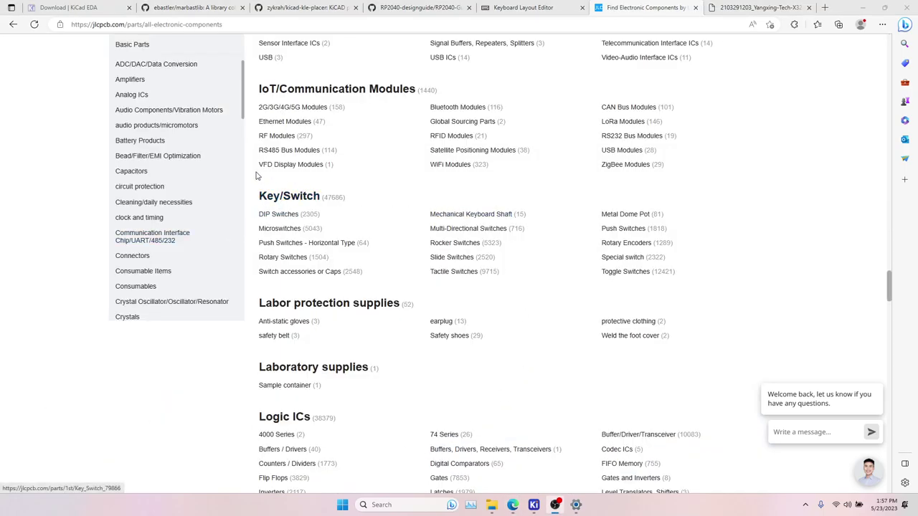
Open the Tactile Switches category under Key/Switch in the full JLCPCB component list.
click(284, 201)
scroll(312, 238, up, 12)
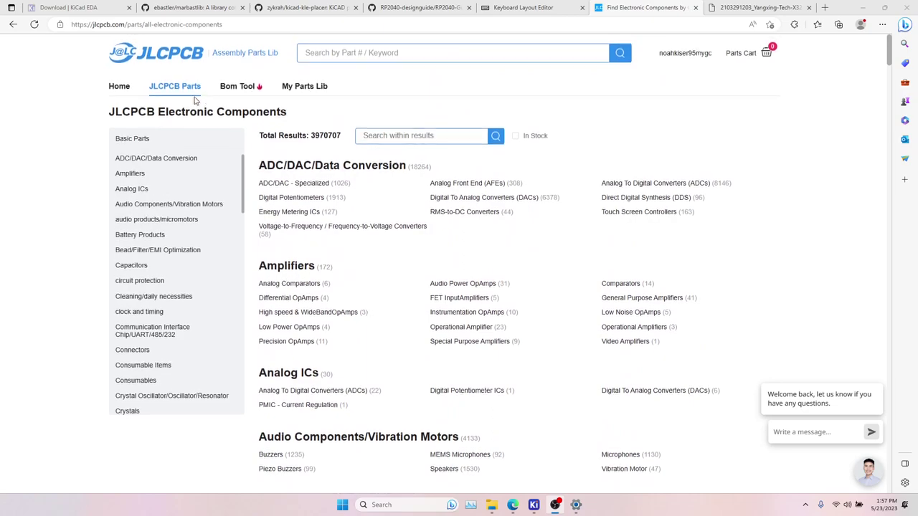
scroll(167, 297, down, 1)
scroll(168, 297, down, 6)
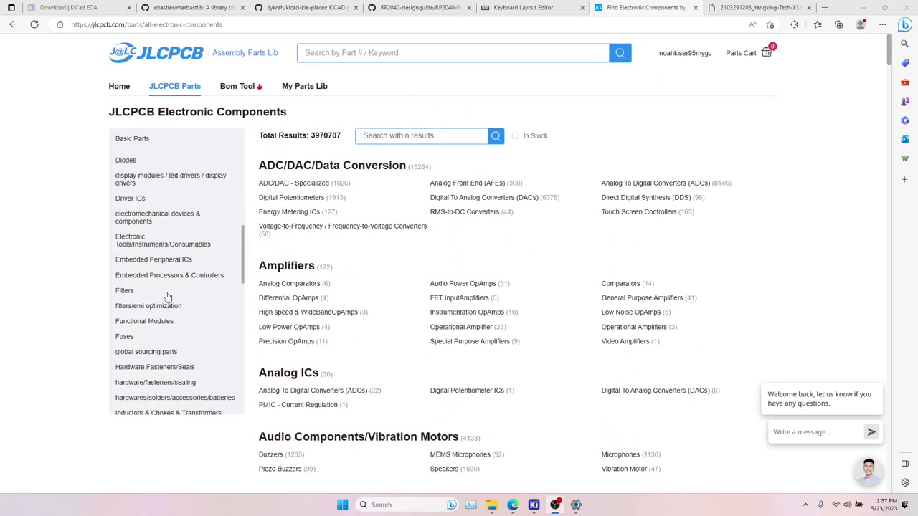
click(146, 287)
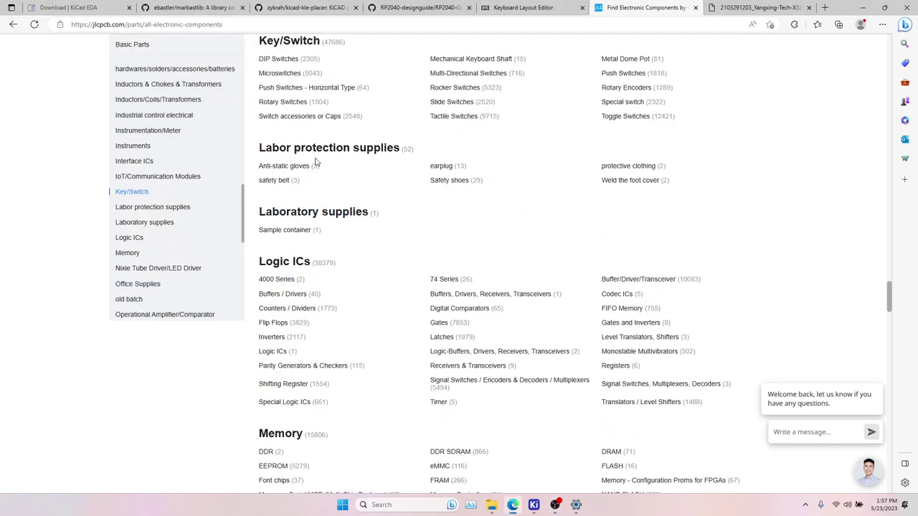
click(463, 117)
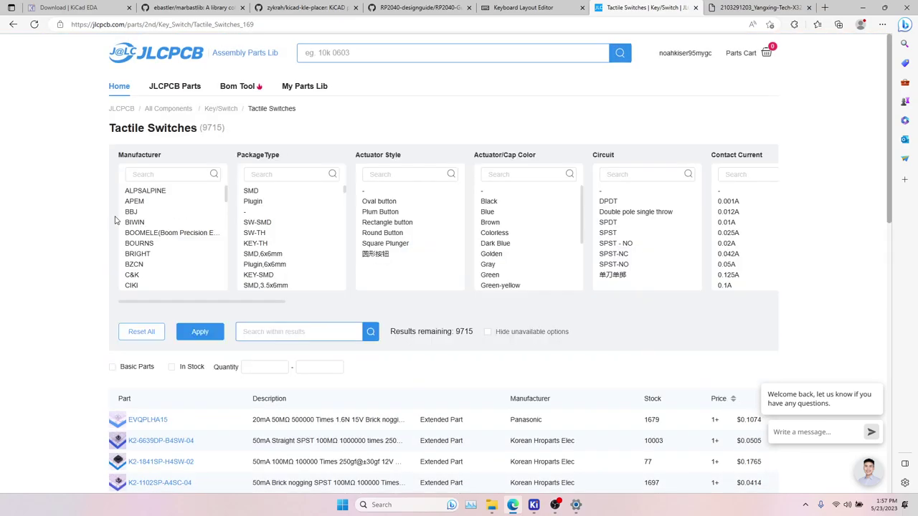
Filter the tactile switches to basic parts and expand the details of the TS-1187A-B-A-B switch.
click(113, 367)
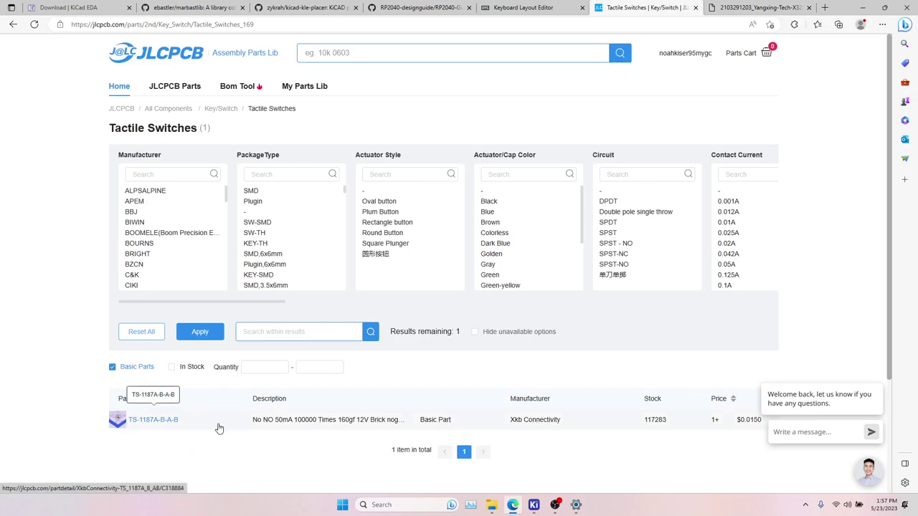
click(323, 425)
scroll(370, 298, down, 3)
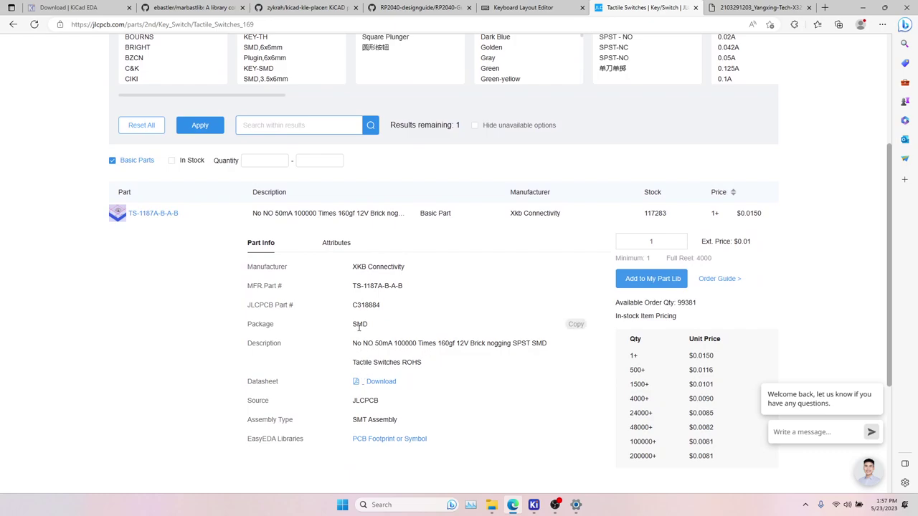
Open the TS-1187A-B-A-B datasheet, examine its PCB layout drawing, and return to the JLCPCB part details.
click(381, 382)
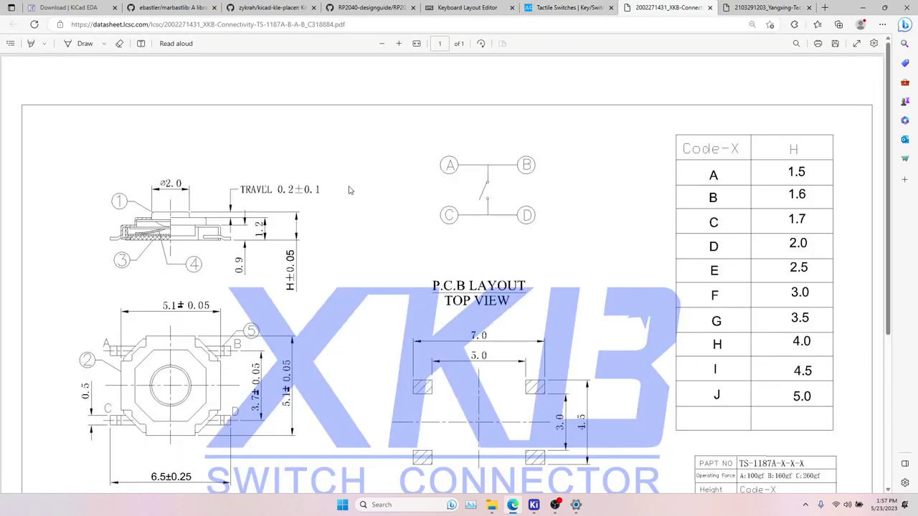
scroll(305, 211, down, 3)
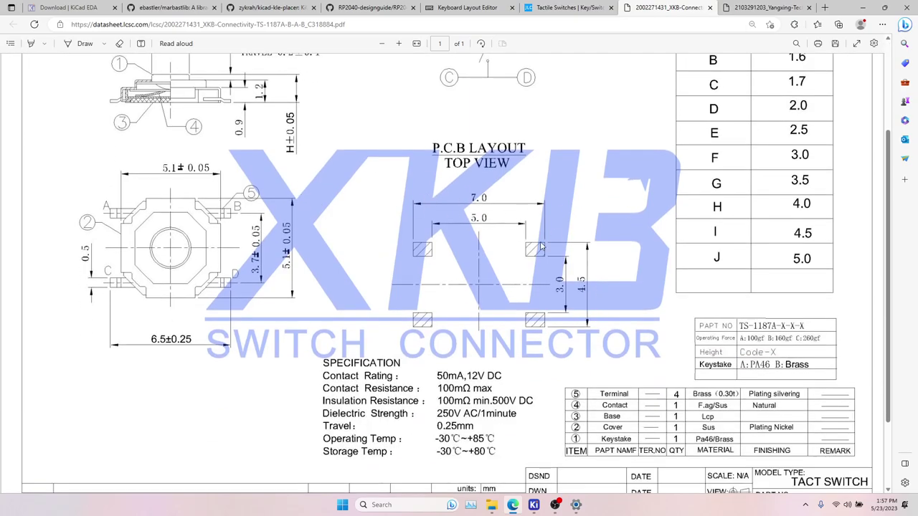
click(554, 7)
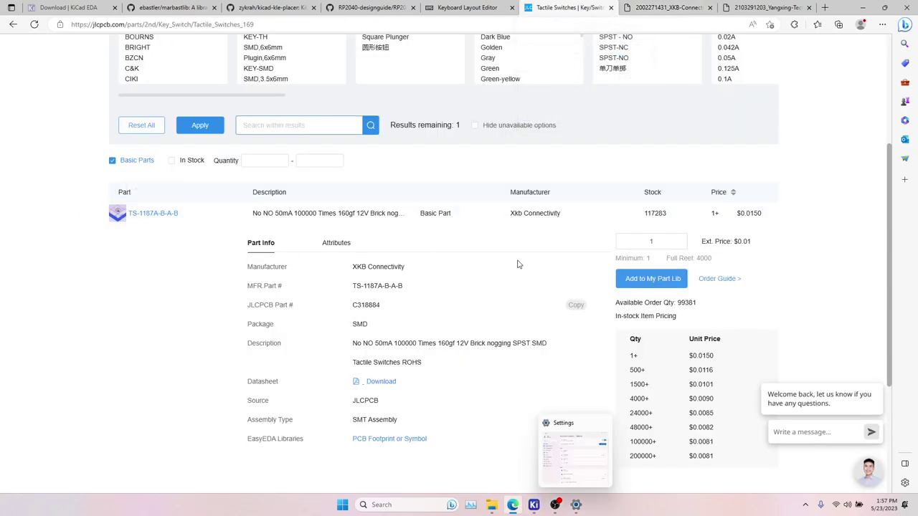
scroll(483, 204, up, 3)
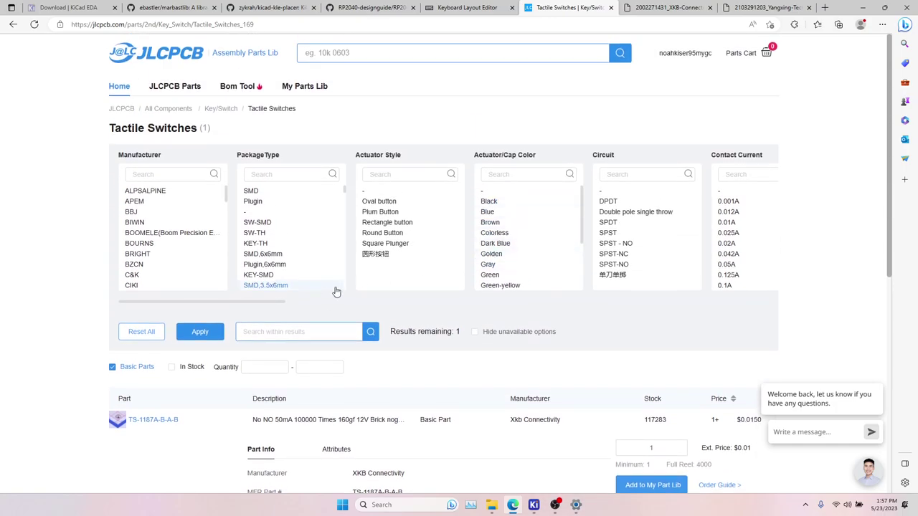
scroll(392, 245, down, 3)
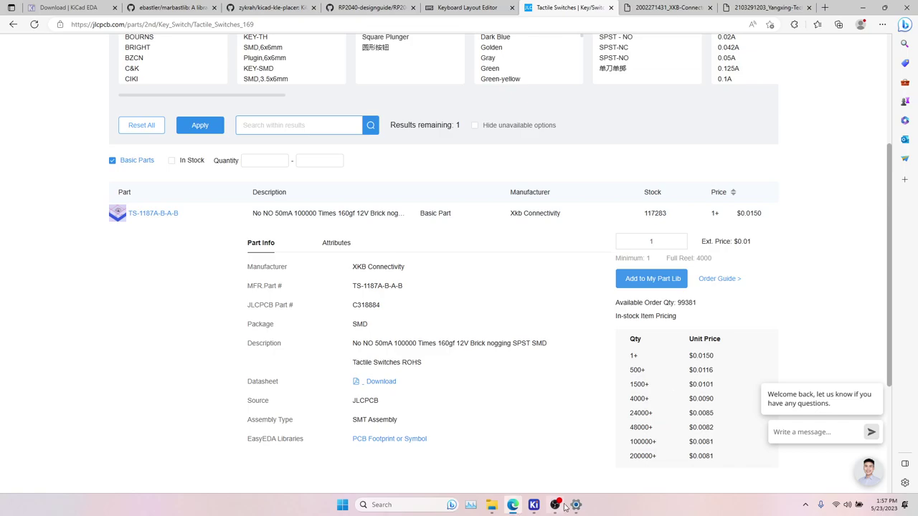
Switch to KiCad's Assign Footprints window and list the footprints of the Button_Switch_SMD library for RST1.
mouse_move(533, 505)
click(732, 457)
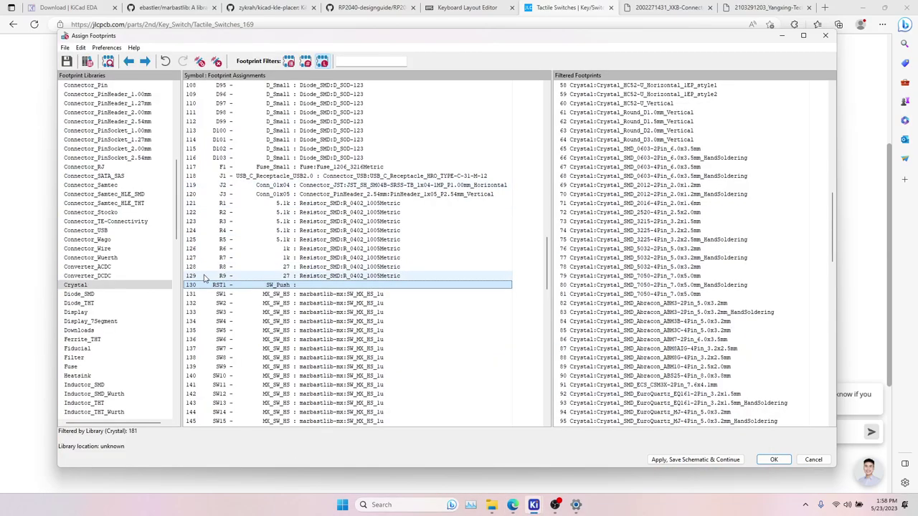
scroll(111, 341, down, 6)
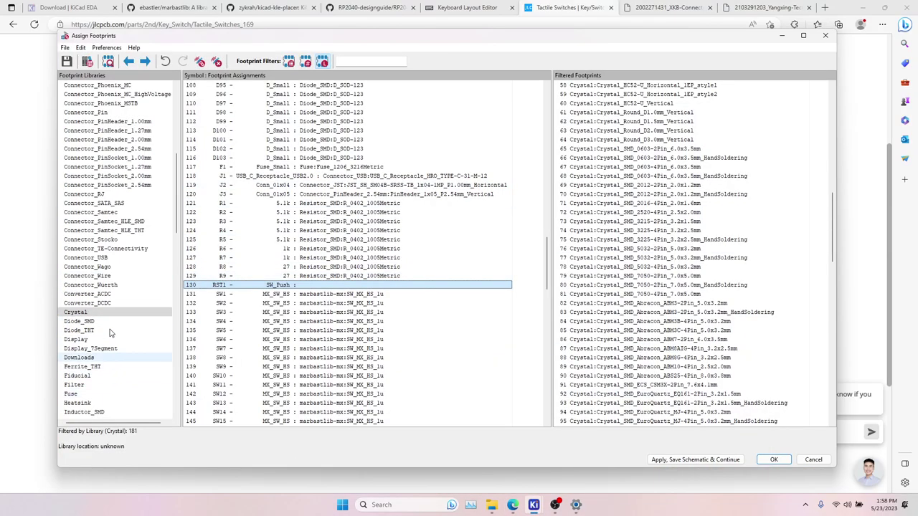
scroll(111, 332, down, 20)
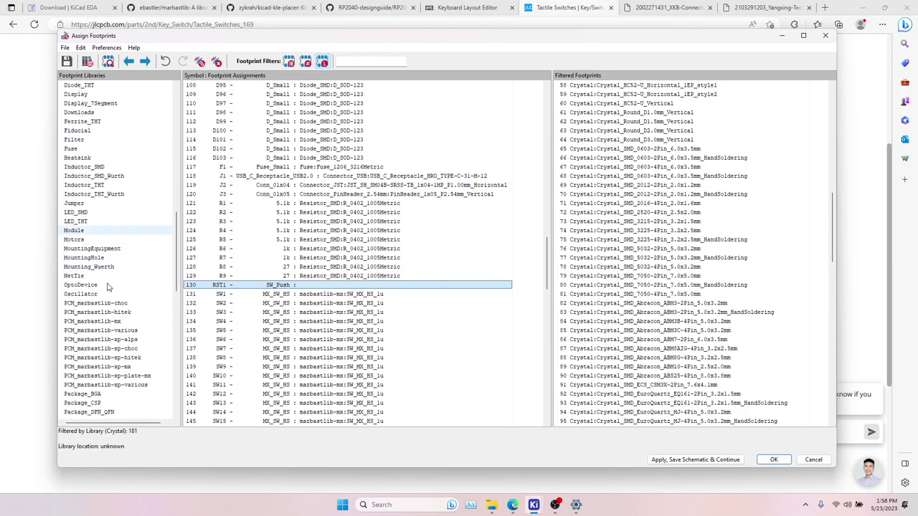
scroll(107, 287, down, 1)
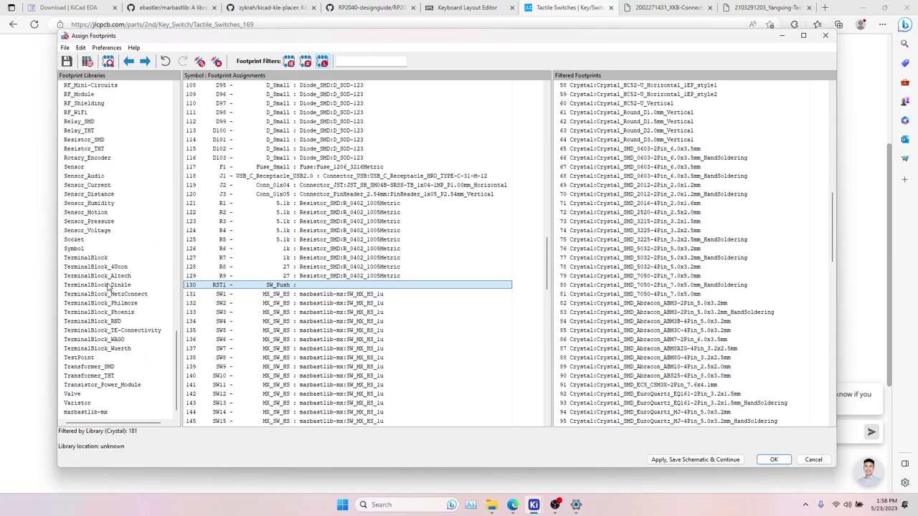
scroll(104, 302, up, 15)
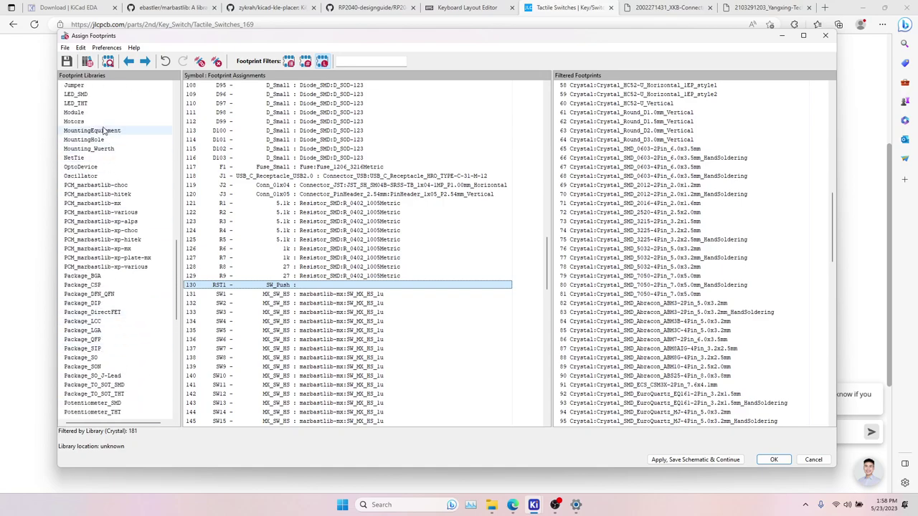
scroll(111, 186, up, 4)
scroll(108, 180, up, 20)
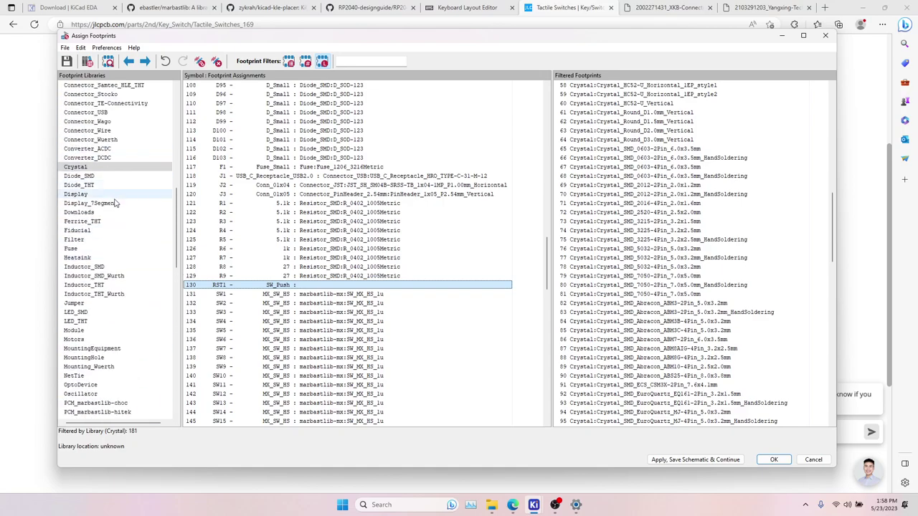
scroll(113, 208, up, 2)
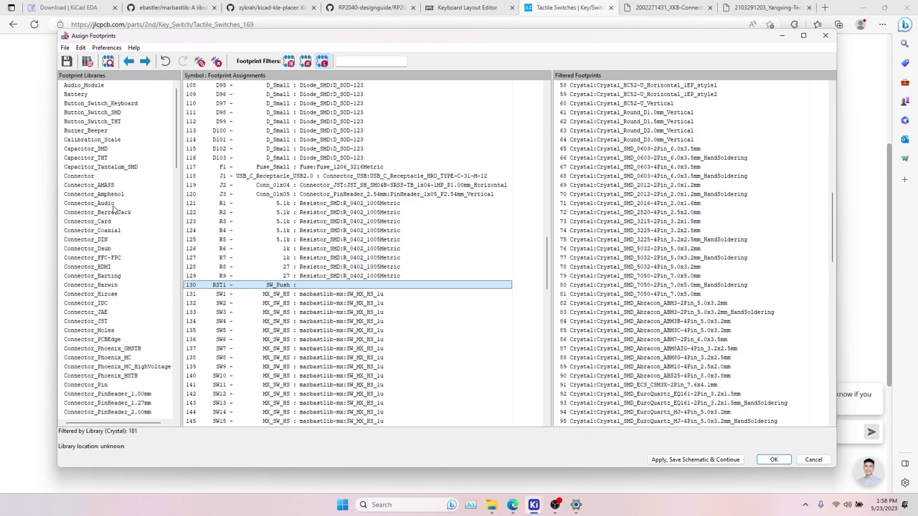
click(82, 95)
click(87, 104)
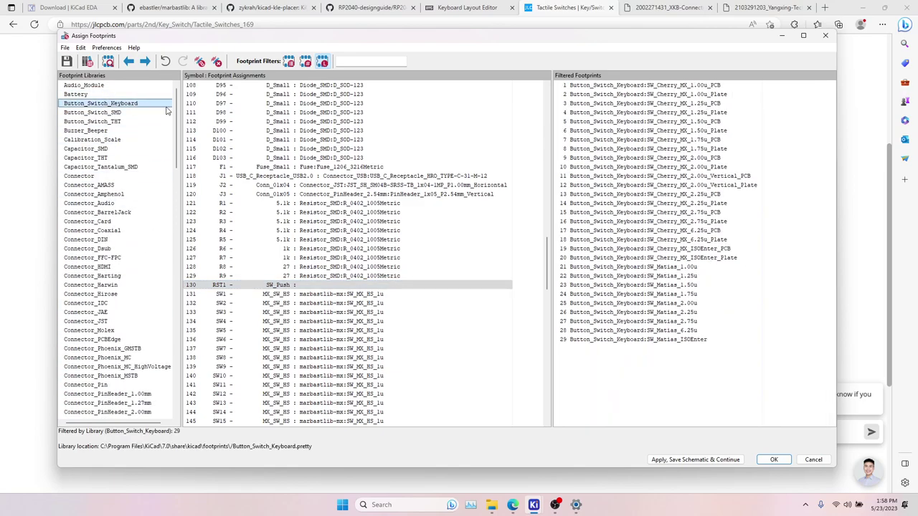
click(92, 113)
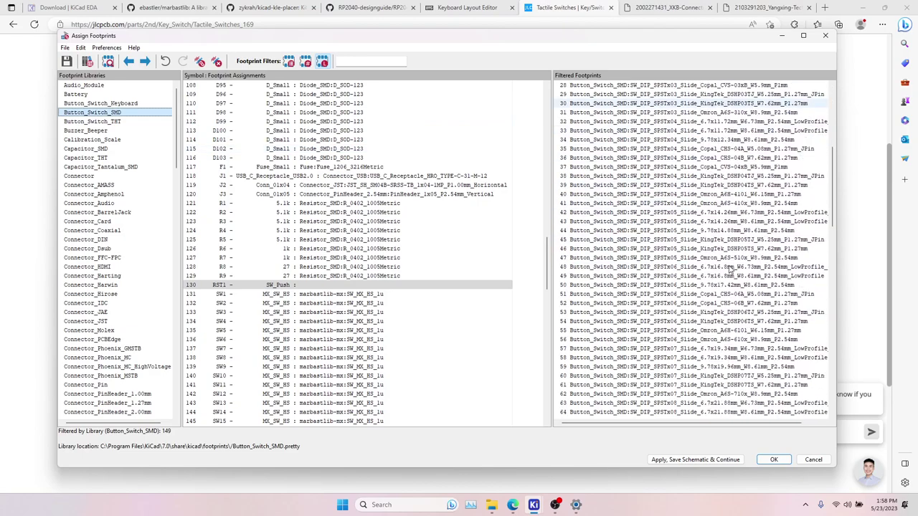
Look through the Button_Switch_SMD footprints for one that suits the push switch.
scroll(687, 362, down, 9)
scroll(688, 362, down, 15)
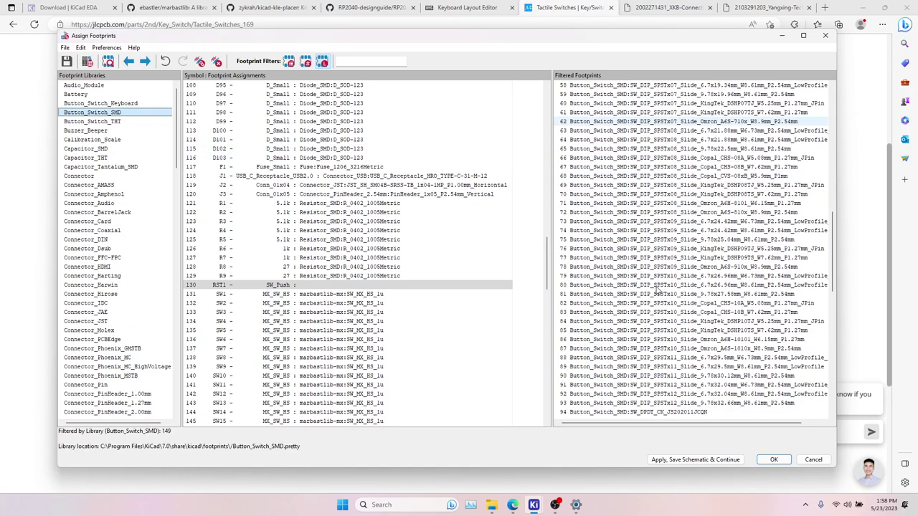
click(663, 295)
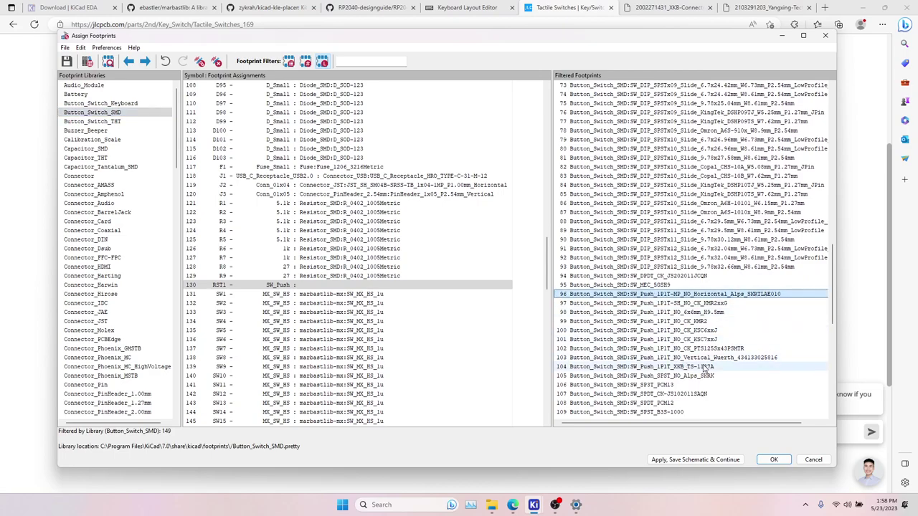
scroll(693, 373, down, 3)
scroll(694, 373, down, 3)
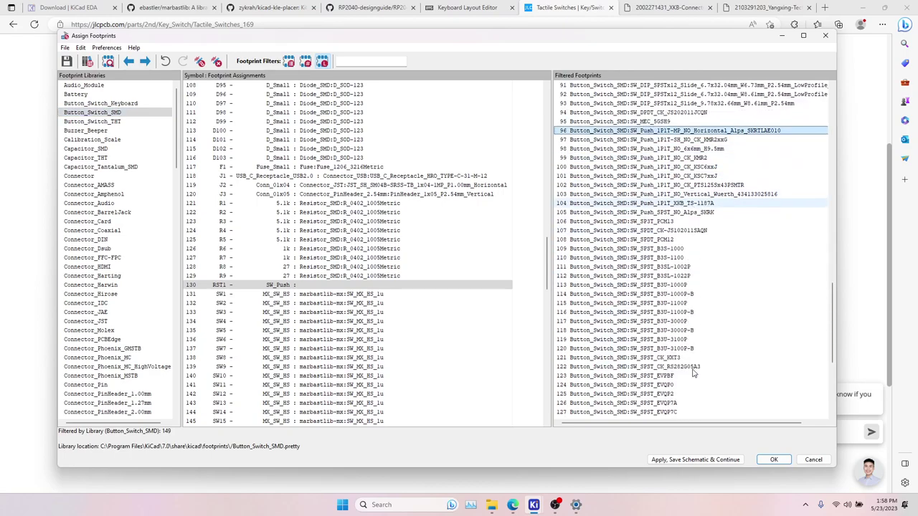
scroll(693, 373, down, 7)
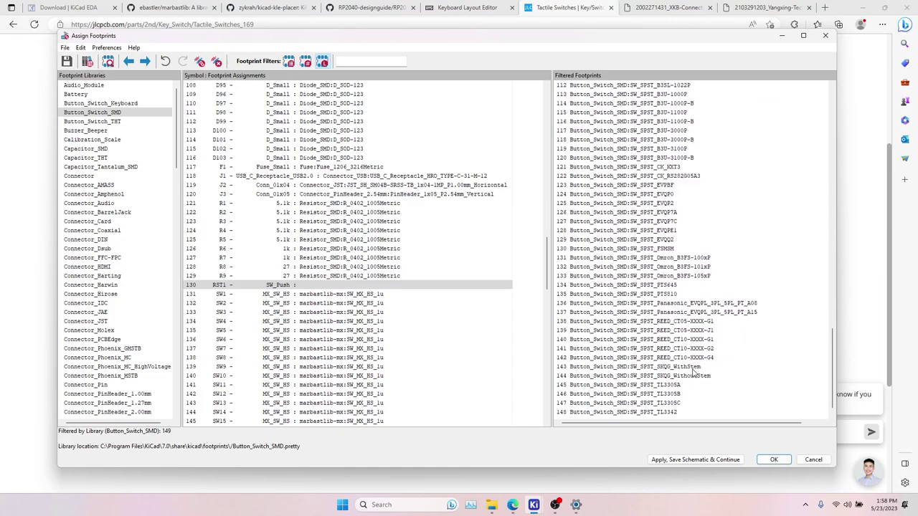
scroll(694, 373, down, 1)
Preview the SW_SPST_TL3305A and SW_SPST_TL3305B footprints to compare their pad layouts with the chosen switch.
click(674, 404)
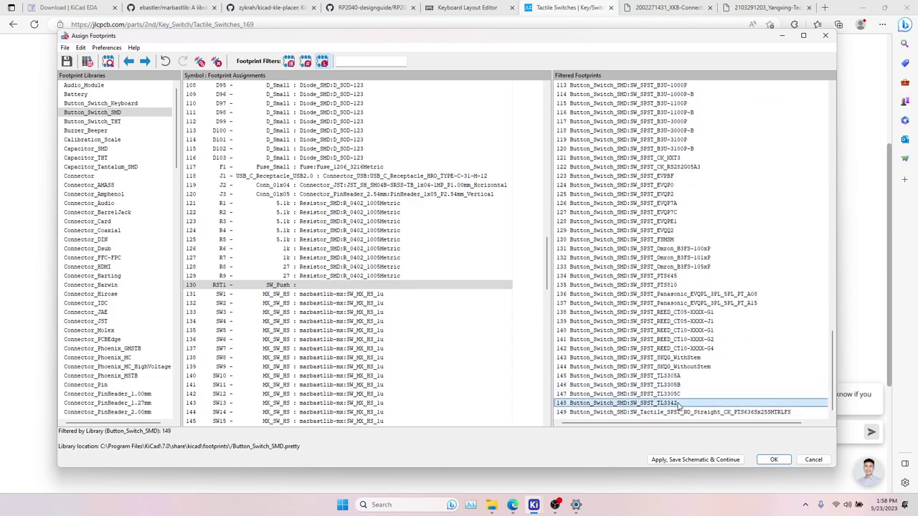
click(681, 377)
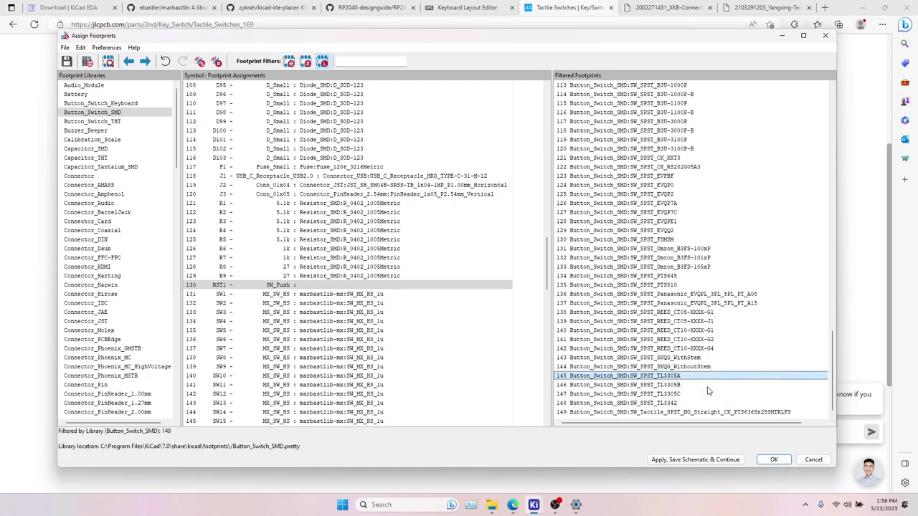
double_click(682, 376)
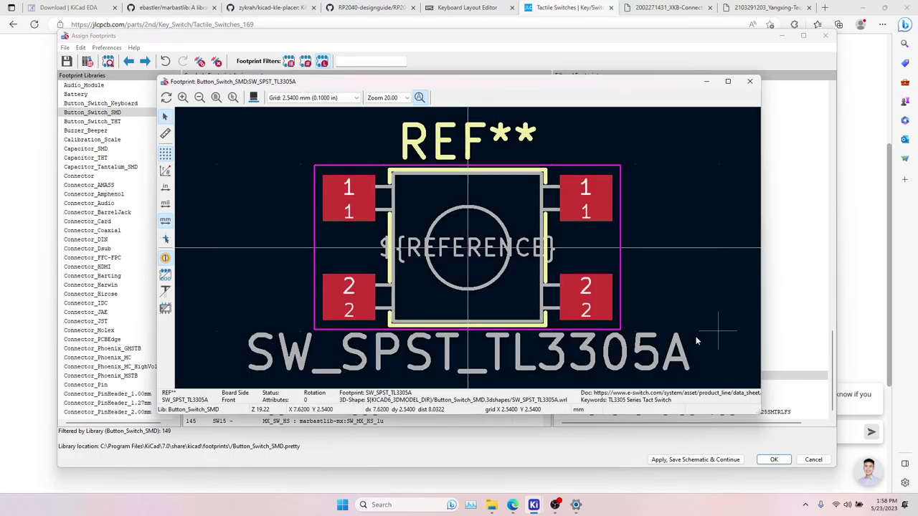
click(751, 82)
click(679, 387)
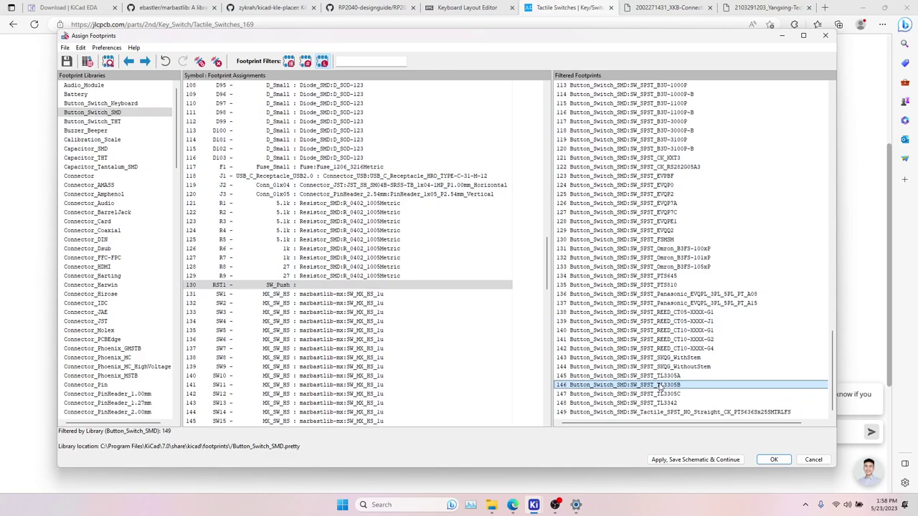
double_click(682, 386)
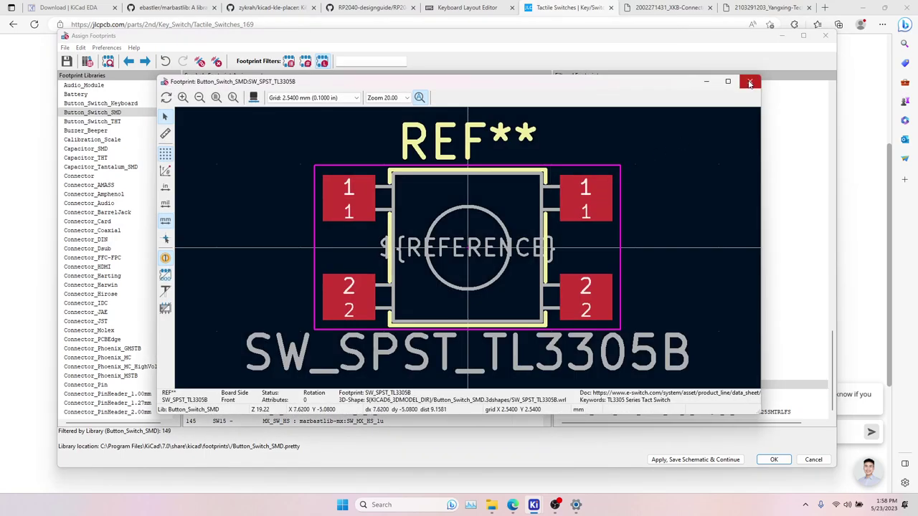
Preview the SW_SPST_TL3342 footprint and compare it with the PCB layout drawing in the TS-1187A-B-A-B datasheet.
click(751, 82)
click(679, 394)
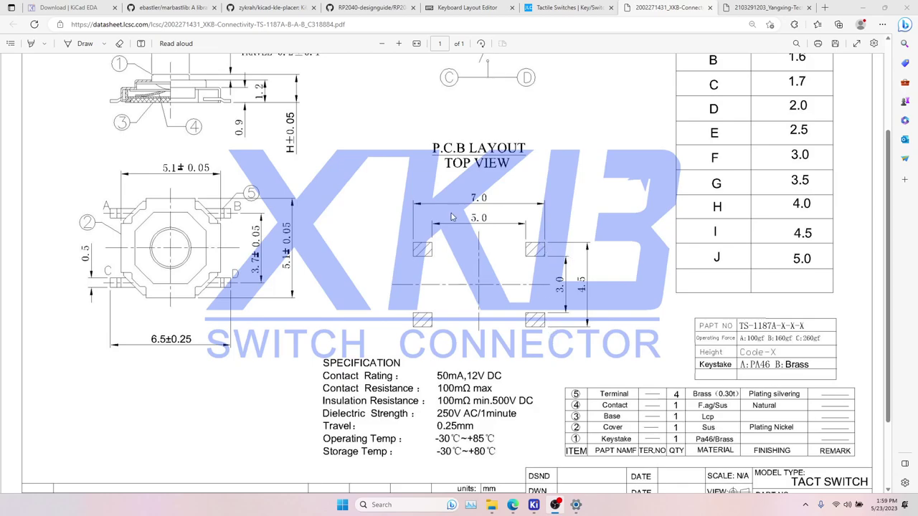
mouse_move(534, 505)
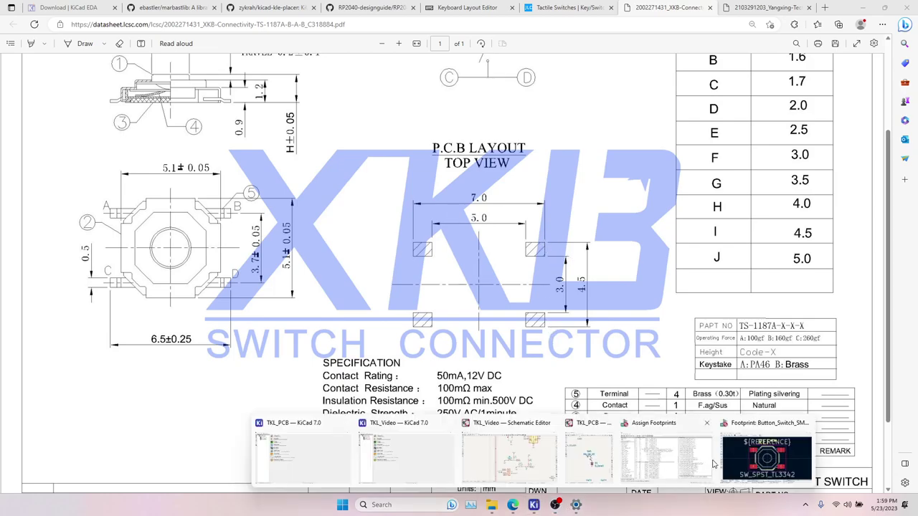
click(680, 459)
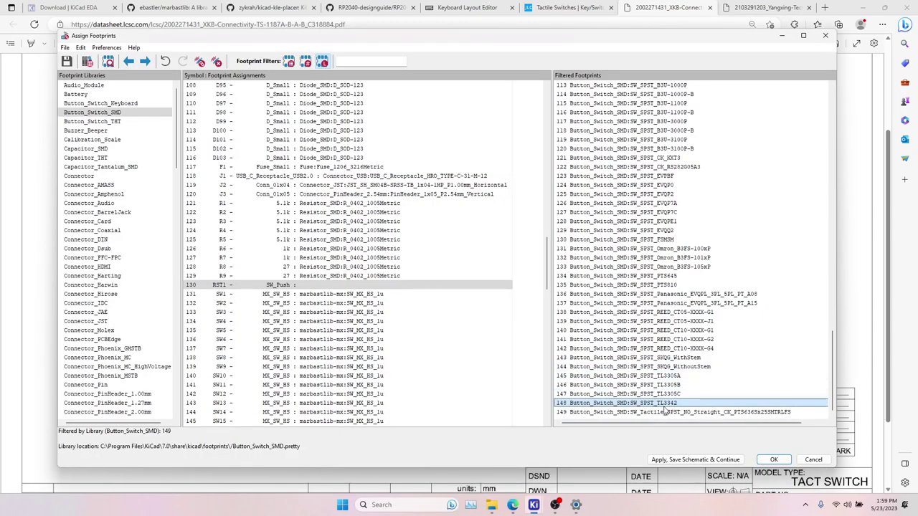
right_click(672, 405)
click(692, 411)
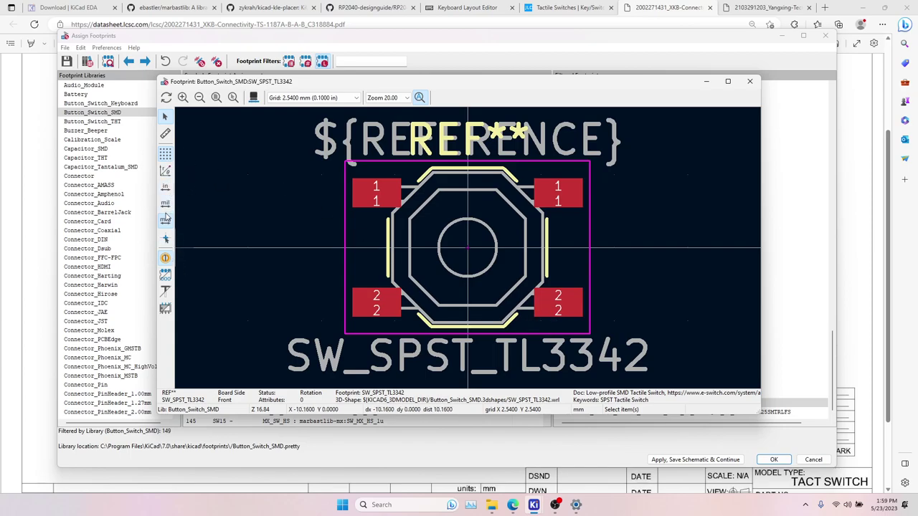
Measure the SW_SPST_TL3342 pads diagonally between their inner corners and between their outer corners, and close the preview.
click(165, 134)
click(399, 208)
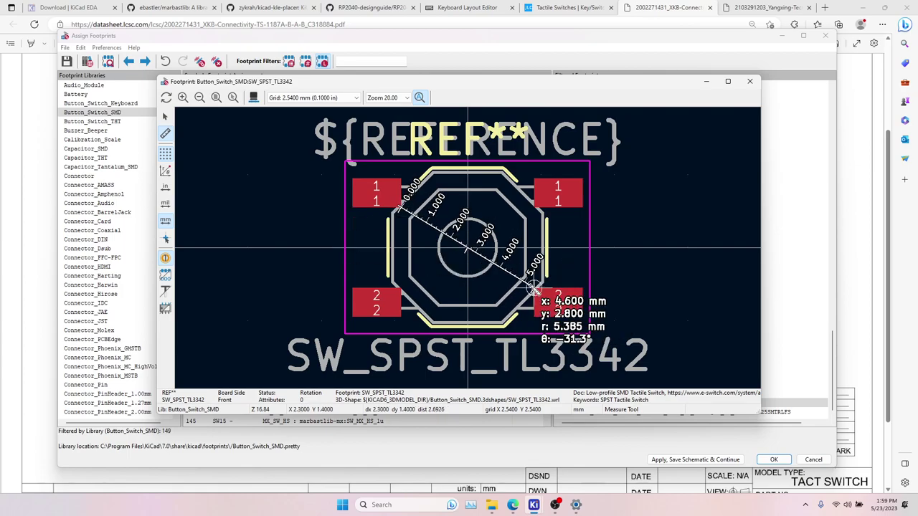
key(Escape)
click(352, 177)
click(583, 317)
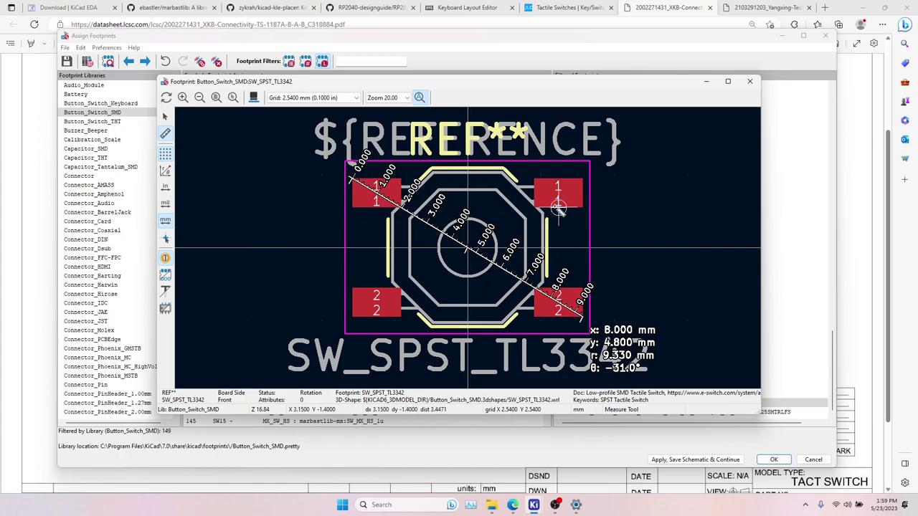
key(Escape)
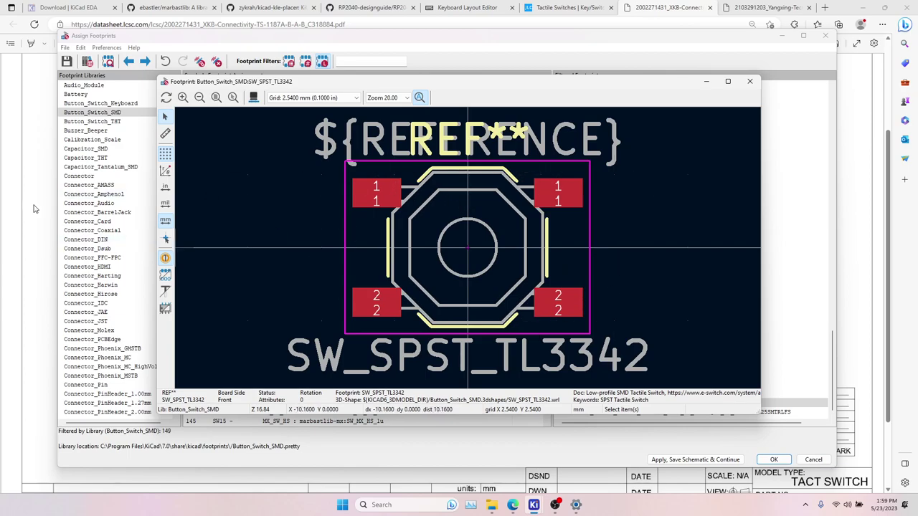
click(750, 81)
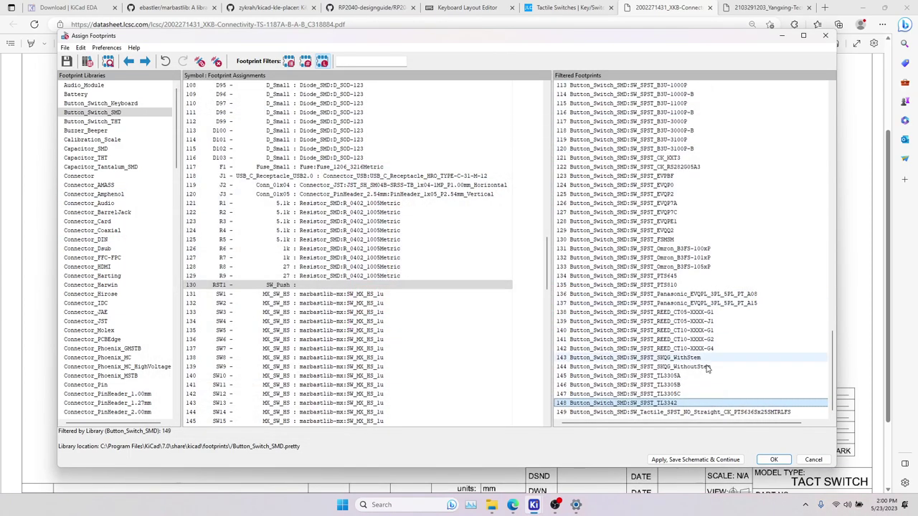
Assign the Button_Switch_SMD:SW_SPST_TL3342 footprint to both RST1 and BOOT1.
double_click(660, 406)
scroll(337, 286, up, 20)
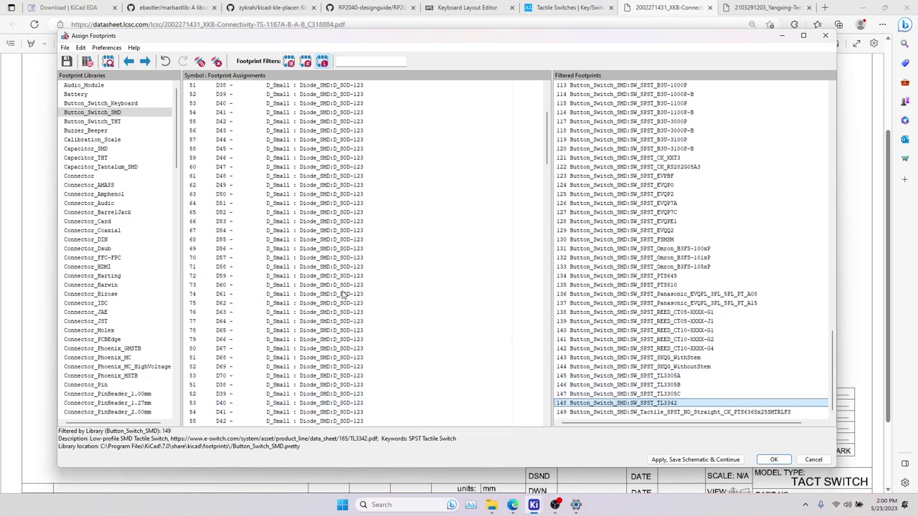
click(320, 88)
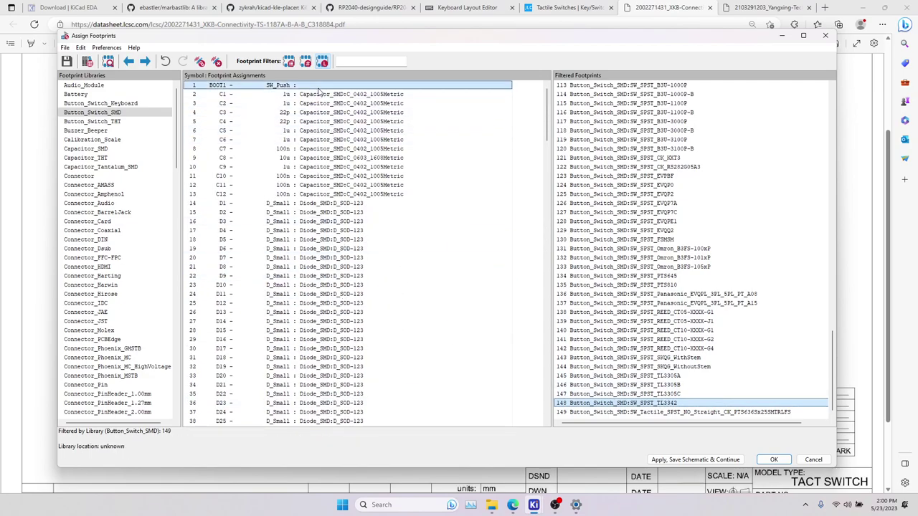
double_click(663, 404)
click(345, 93)
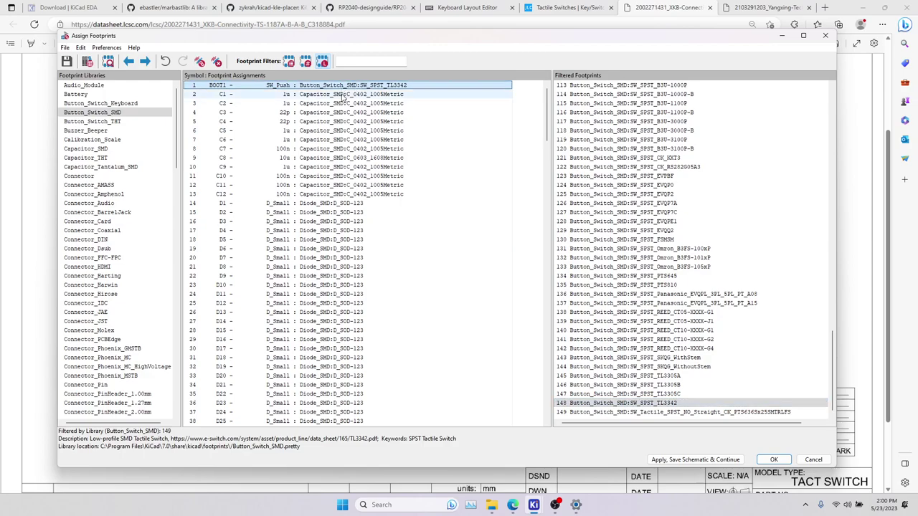
Check the component list down to Y1 for missing footprints and accept the footprint assignments.
scroll(347, 133, down, 7)
scroll(349, 136, down, 20)
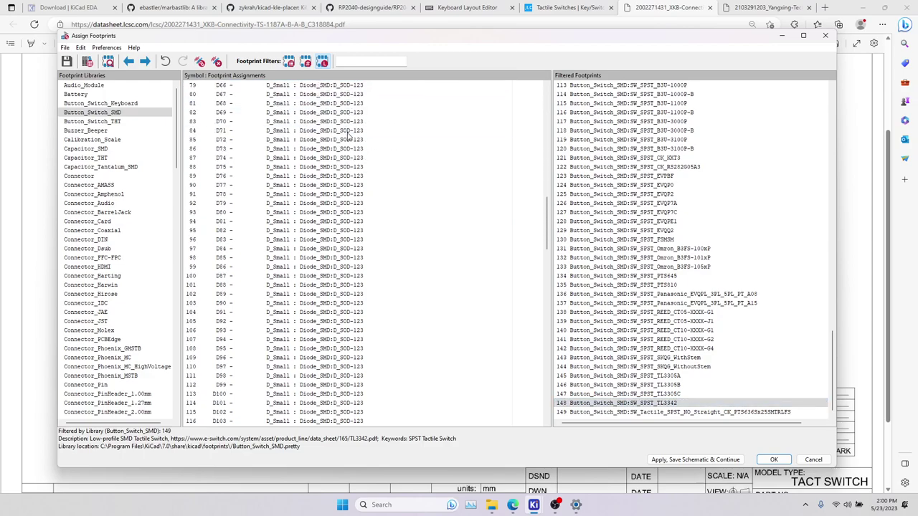
click(336, 153)
scroll(335, 172, down, 20)
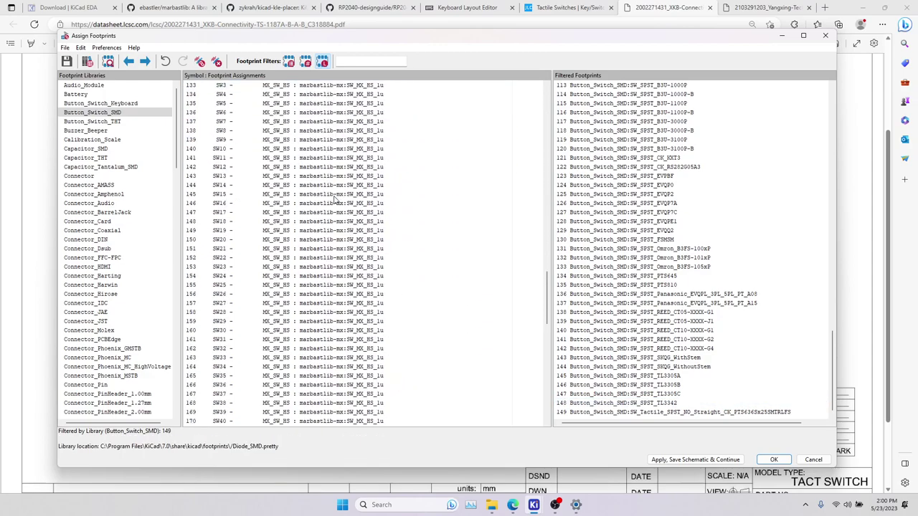
scroll(335, 200, down, 3)
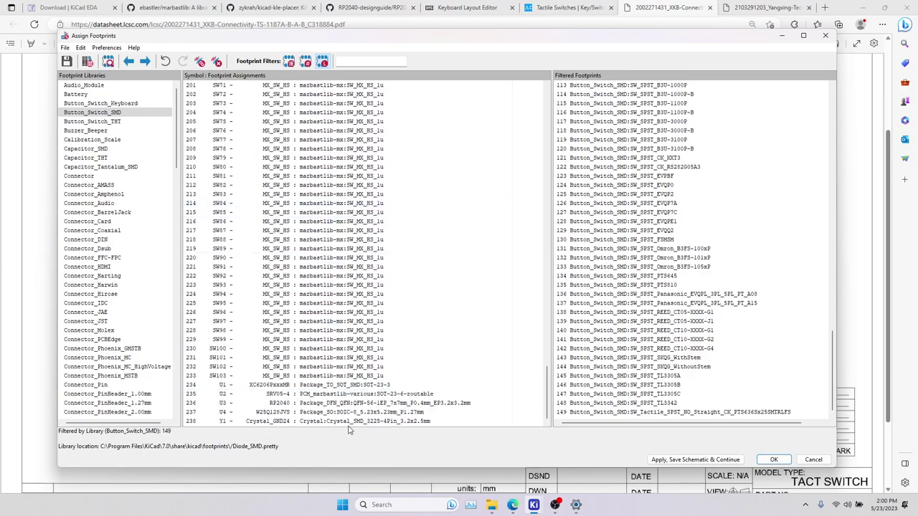
click(337, 421)
click(774, 460)
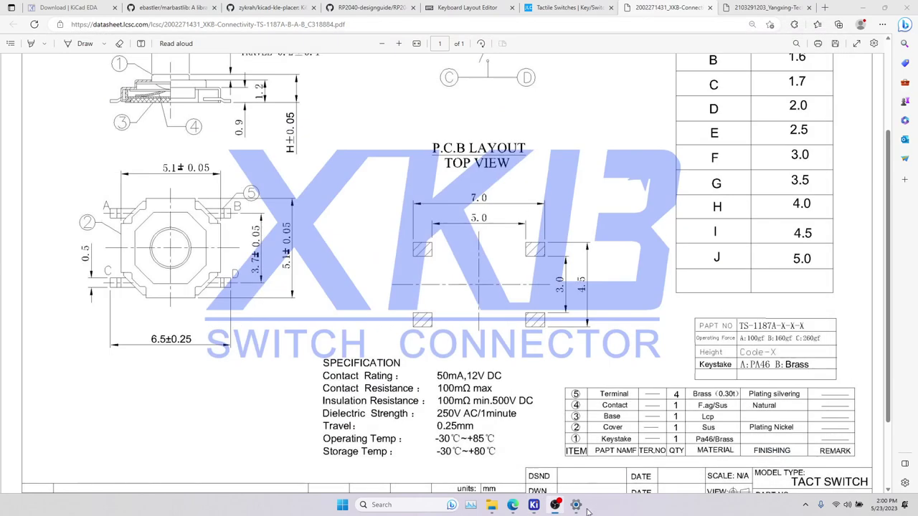
Switch to the TKL_Video schematic, look over the whole sheet, and open its board in the PCB Editor.
mouse_move(534, 505)
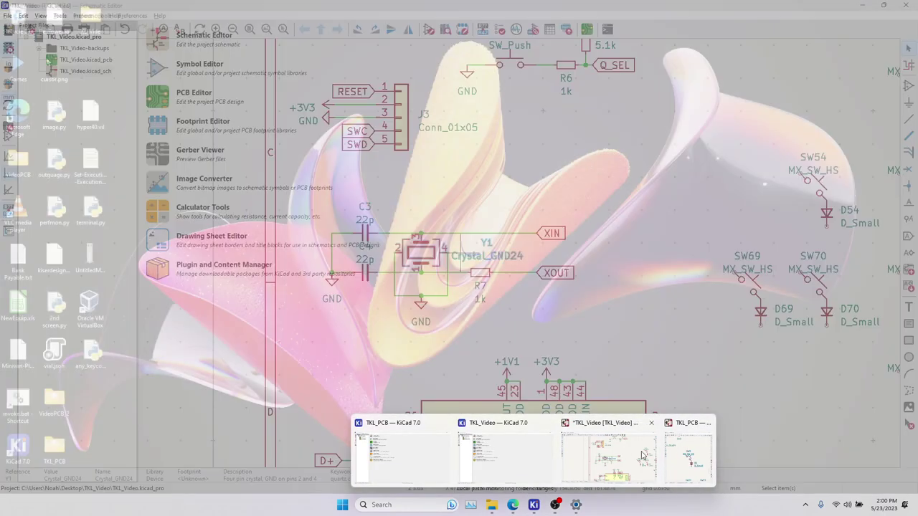
click(597, 441)
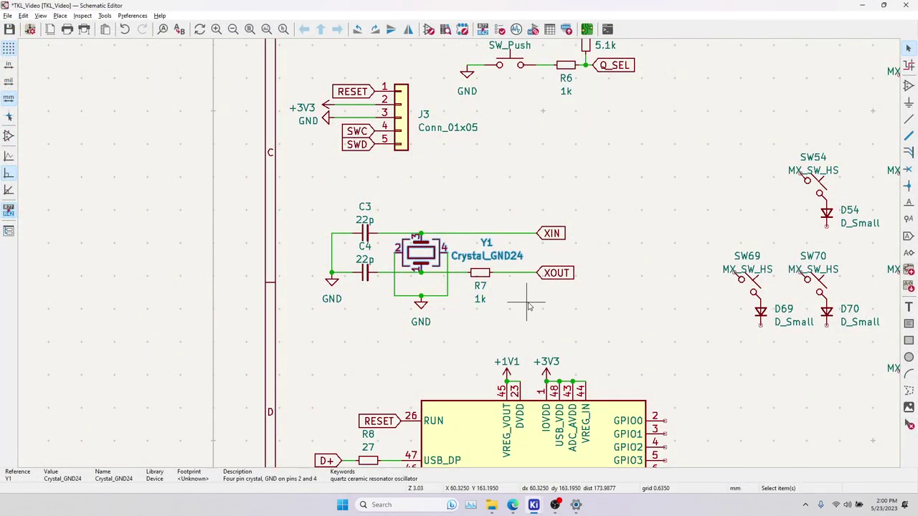
scroll(524, 301, down, 6)
scroll(459, 255, up, 2)
middle_drag(460, 251, 482, 294)
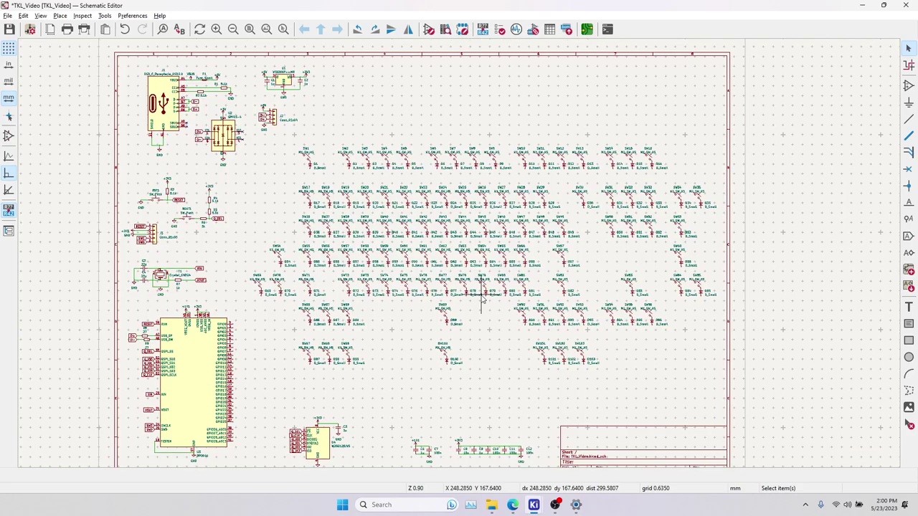
click(587, 30)
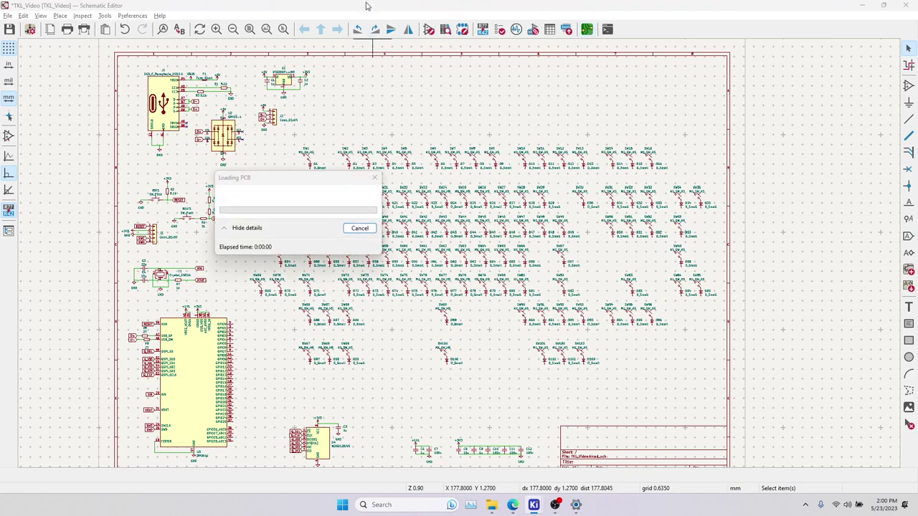
Save the TKL_Video schematic and return to its empty board in the PCB Editor.
mouse_move(535, 503)
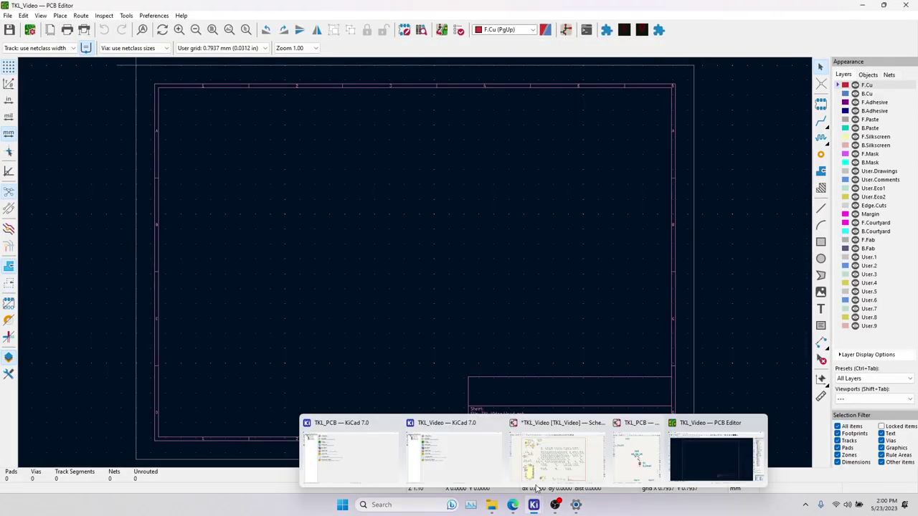
click(605, 458)
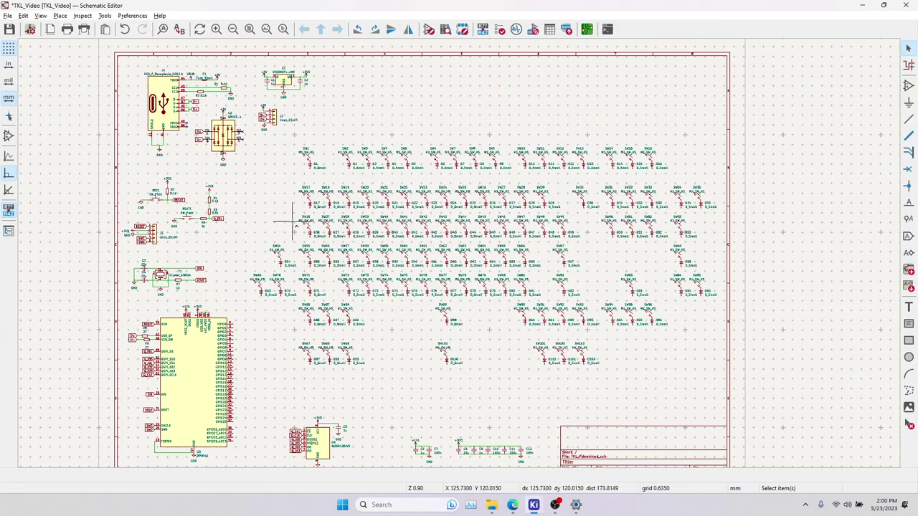
mouse_move(533, 505)
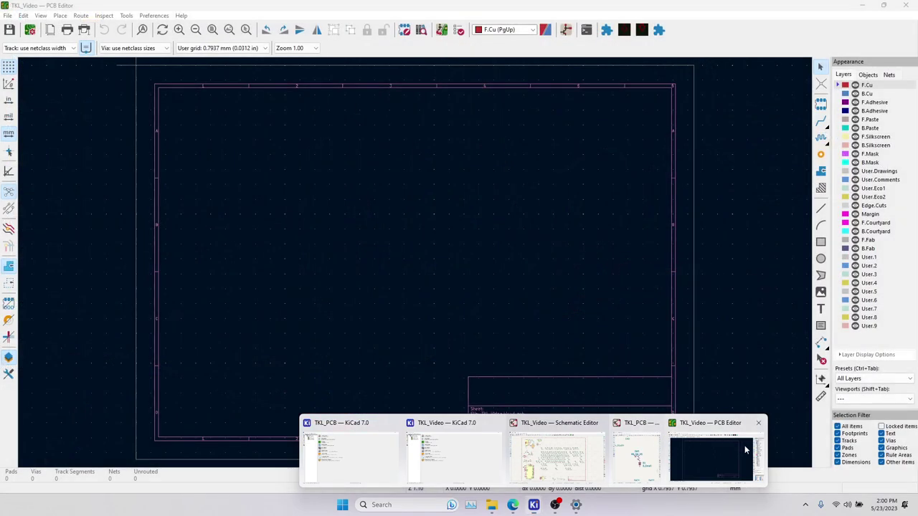
click(710, 457)
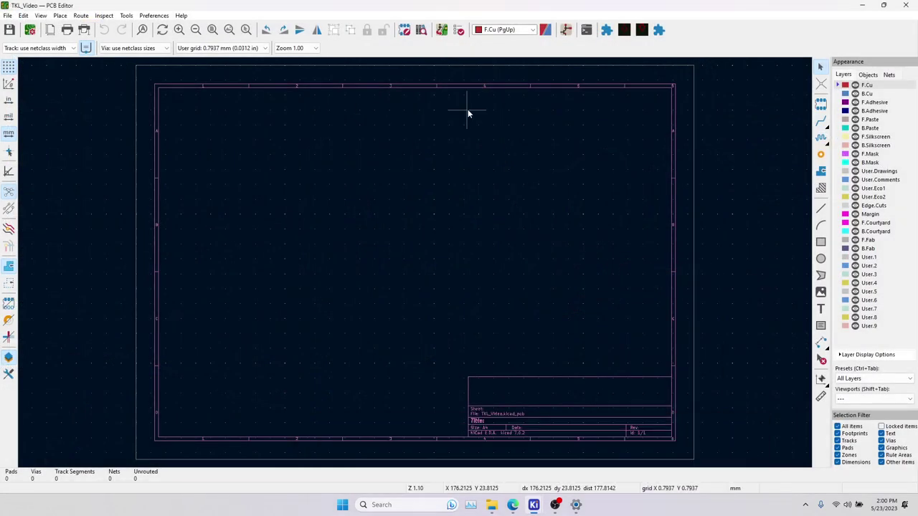
Review the pending footprint additions and update the PCB from the schematic, keeping the default update options.
mouse_move(532, 506)
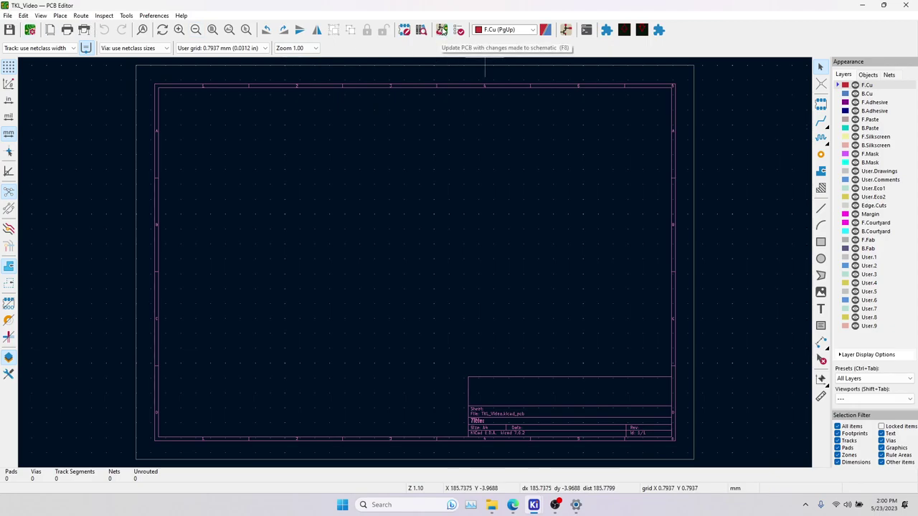
click(442, 31)
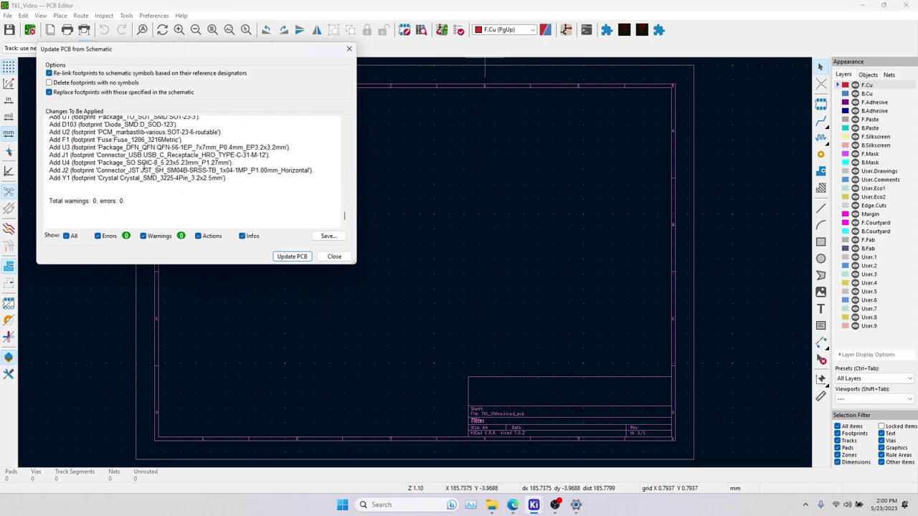
scroll(84, 179, up, 10)
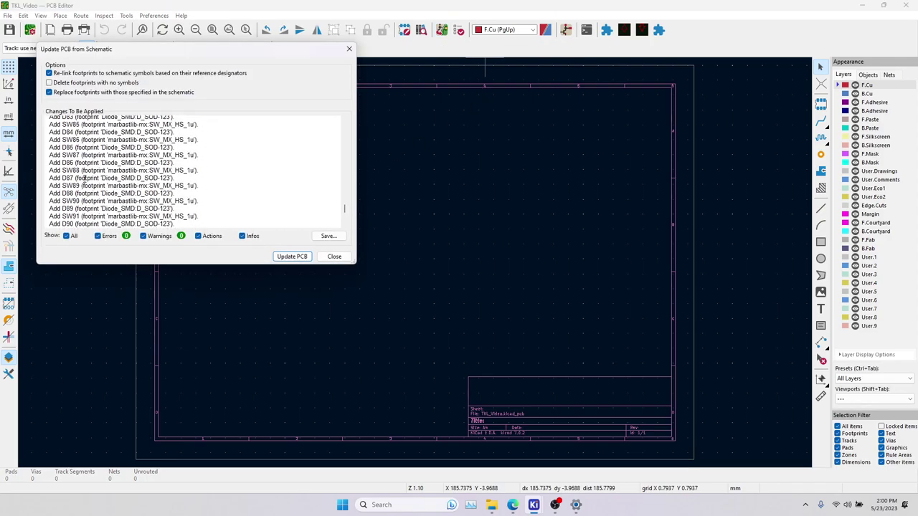
scroll(84, 179, up, 6)
click(294, 258)
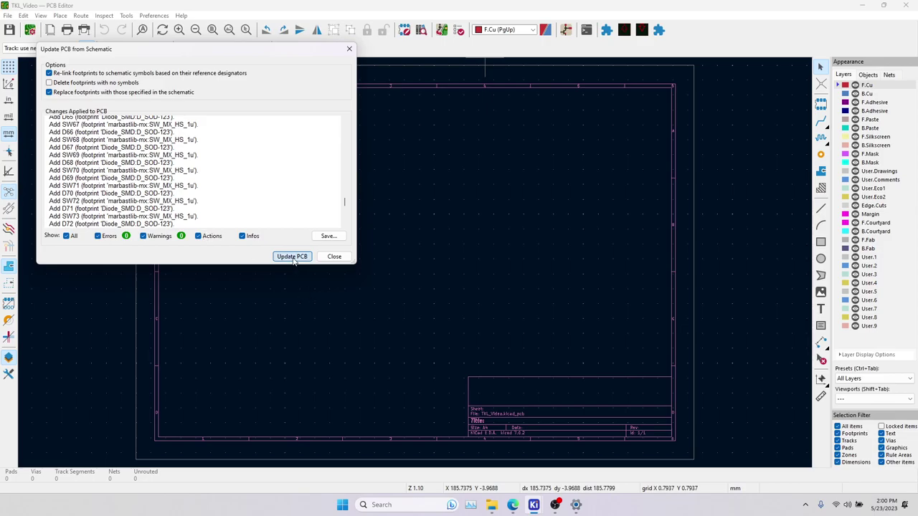
click(334, 256)
Place the imported footprints as one group over the drawing sheet and flip them all to the other board side.
scroll(416, 265, down, 2)
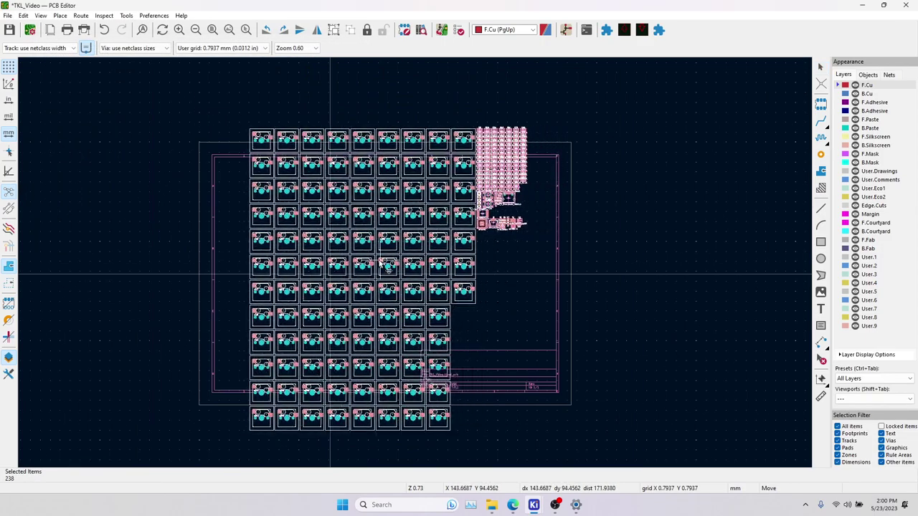
click(383, 265)
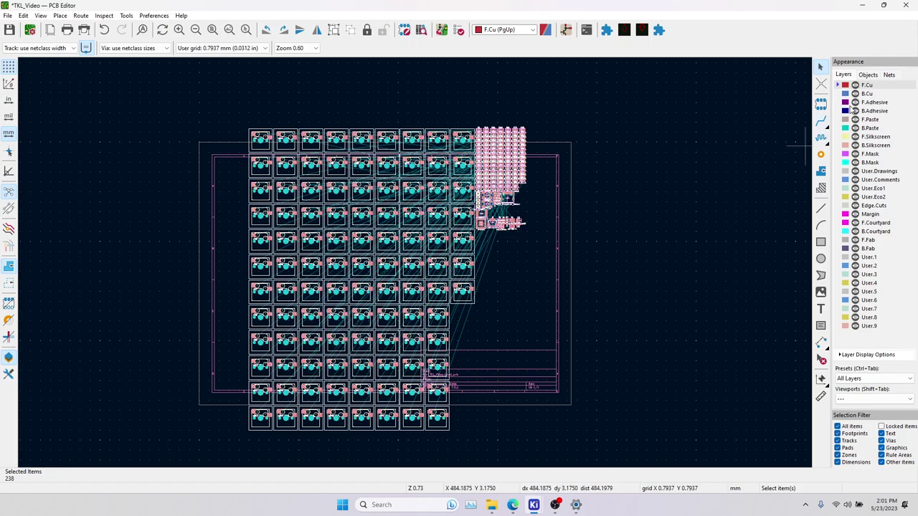
key(f)
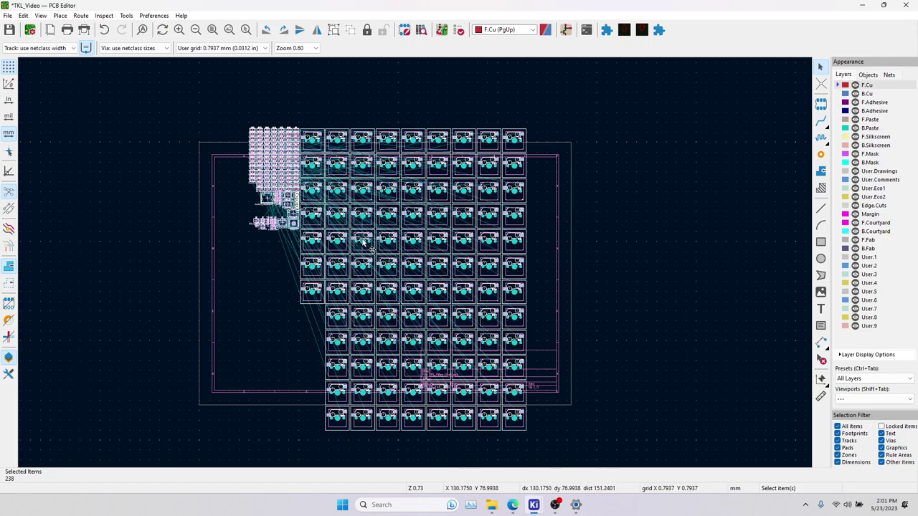
Move the whole selected group of footprints away from the sheet's upper-left area, towards its lower-right side.
key(m)
click(561, 332)
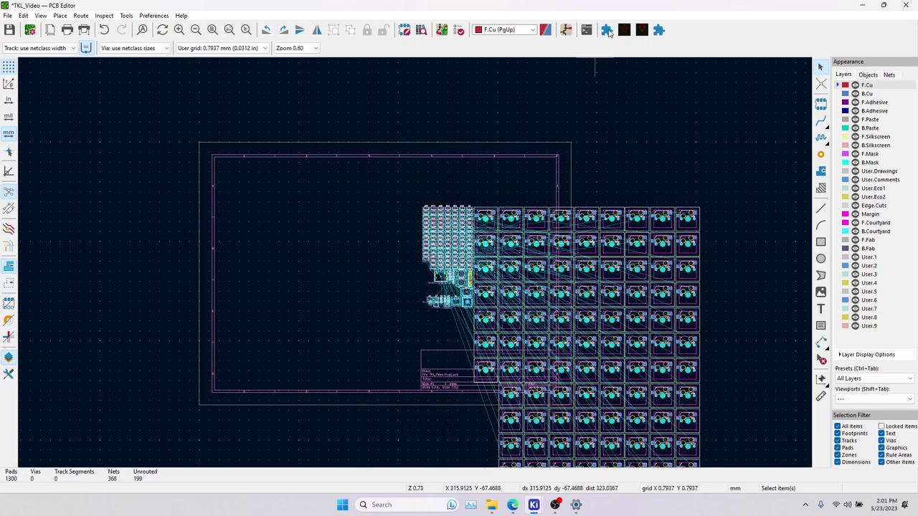
click(660, 30)
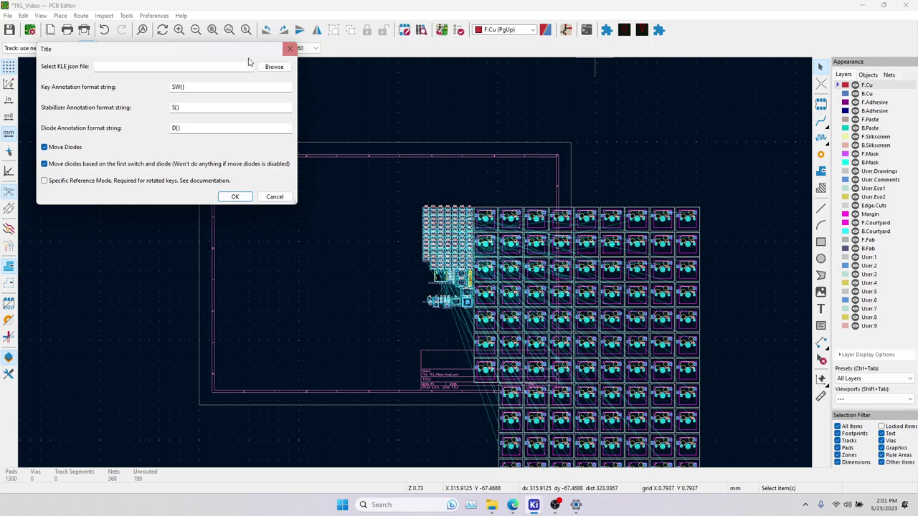
click(104, 66)
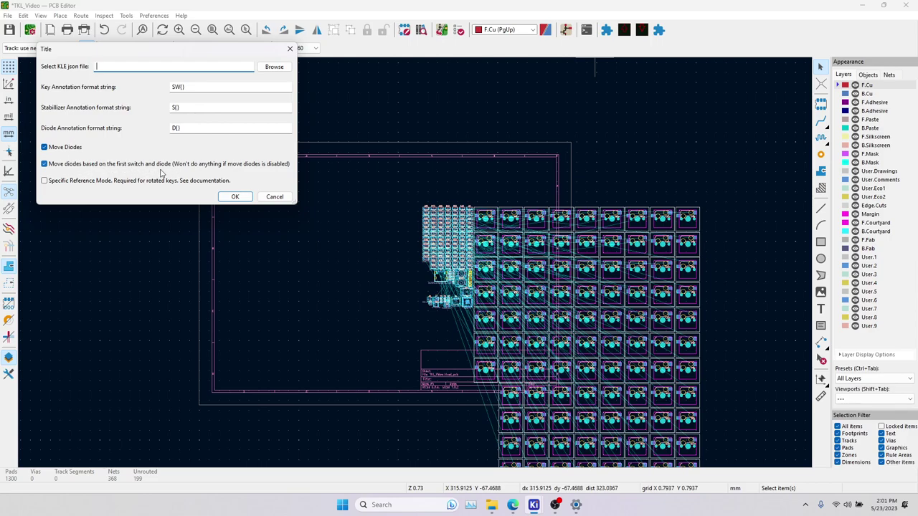
click(236, 197)
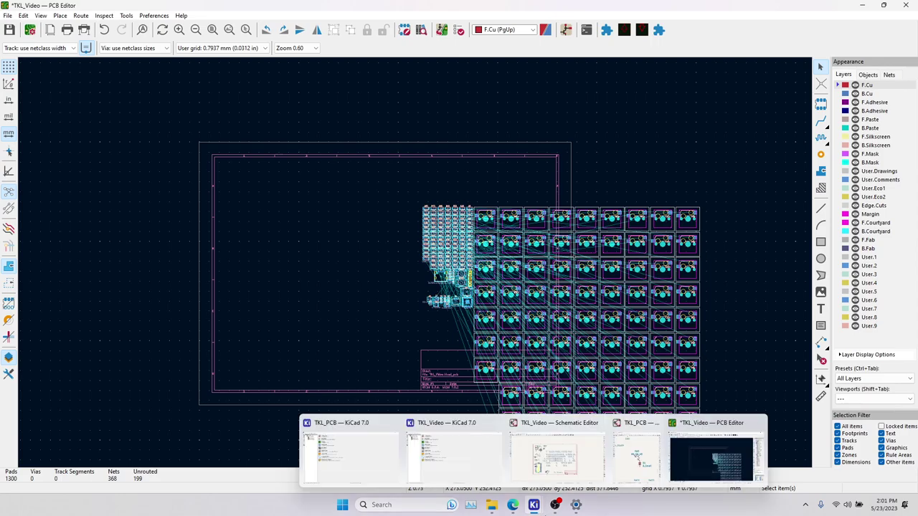
Locate switch SW1 through the schematic and place its footprint just inside the sheet's upper-left corner.
click(602, 446)
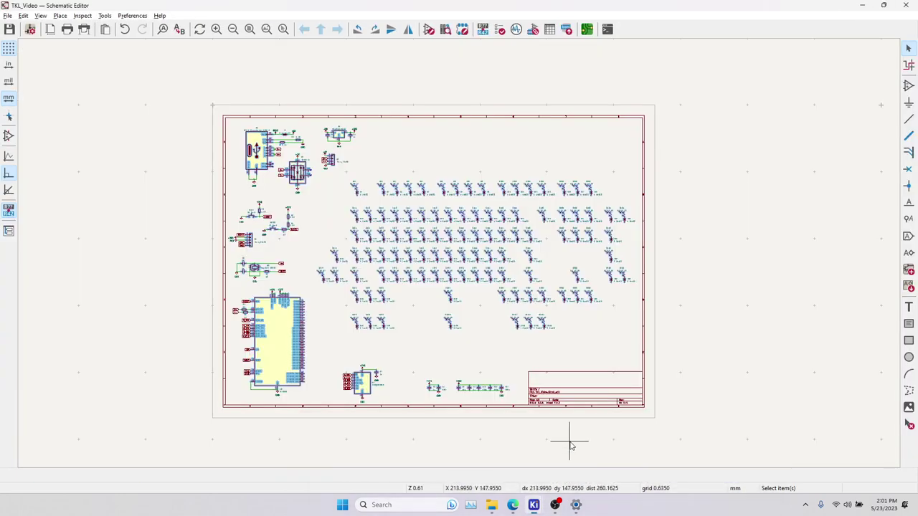
scroll(460, 257, up, 5)
click(430, 249)
key(alt+Tab)
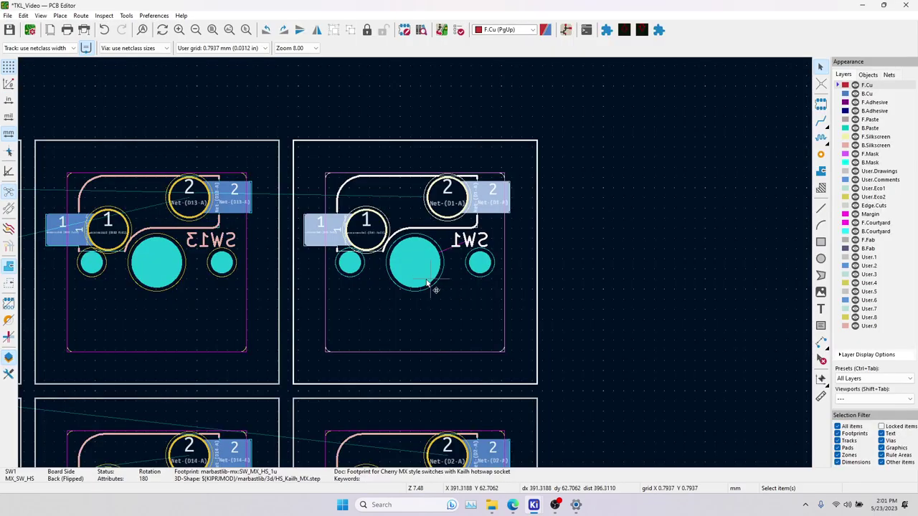
key(m)
scroll(416, 263, down, 6)
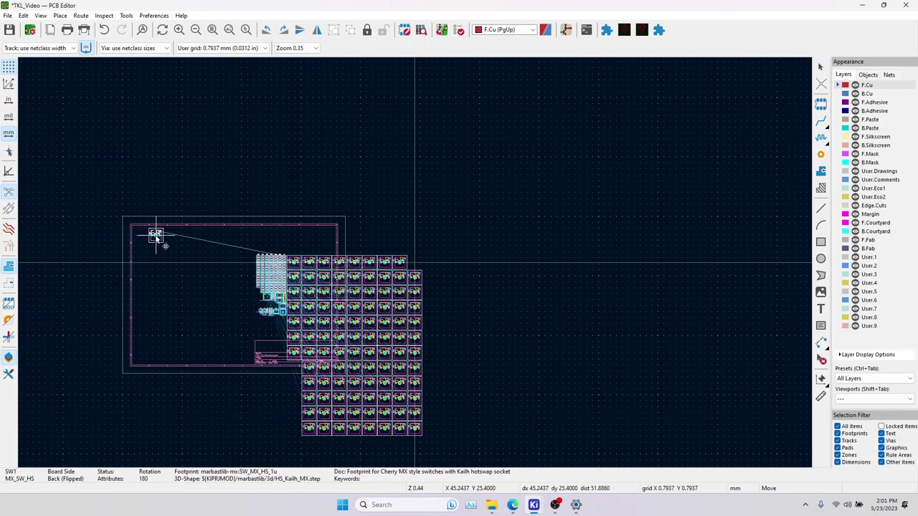
scroll(153, 236, up, 5)
click(468, 281)
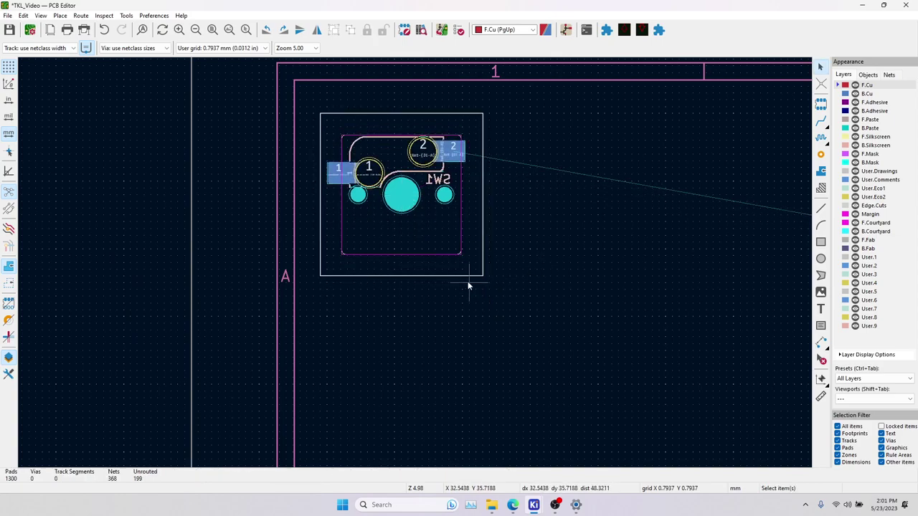
Locate diode D1 through the schematic, rotate its footprint to 90° and place it inside SW1, beside the large centre hole.
key(alt+Tab)
click(446, 299)
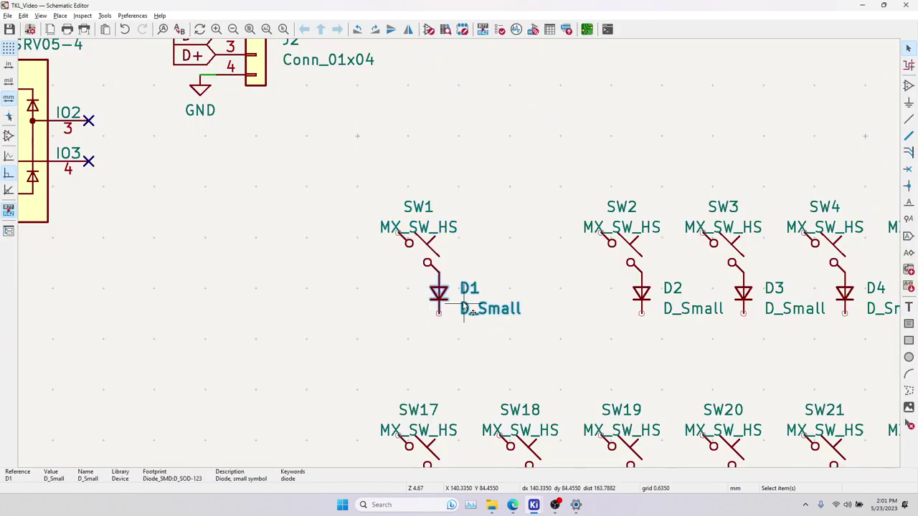
key(alt+Tab)
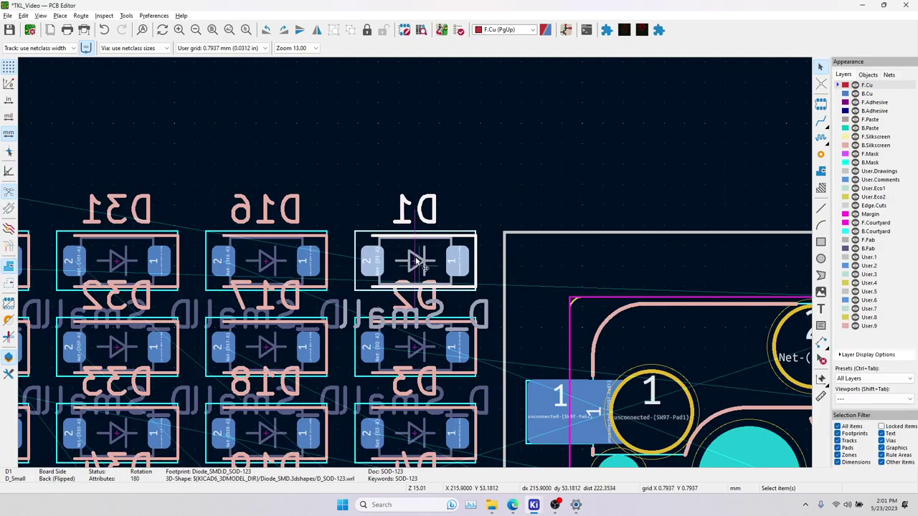
key(m)
scroll(416, 264, down, 10)
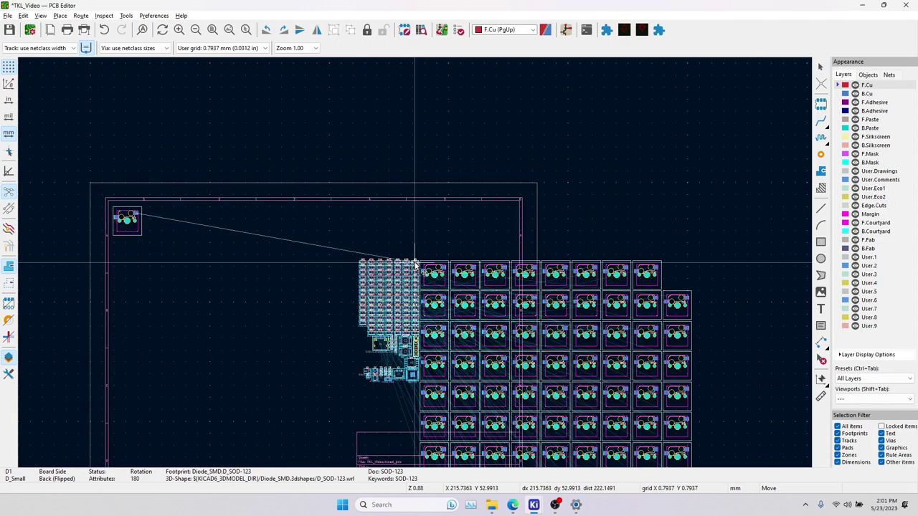
scroll(174, 239, up, 8)
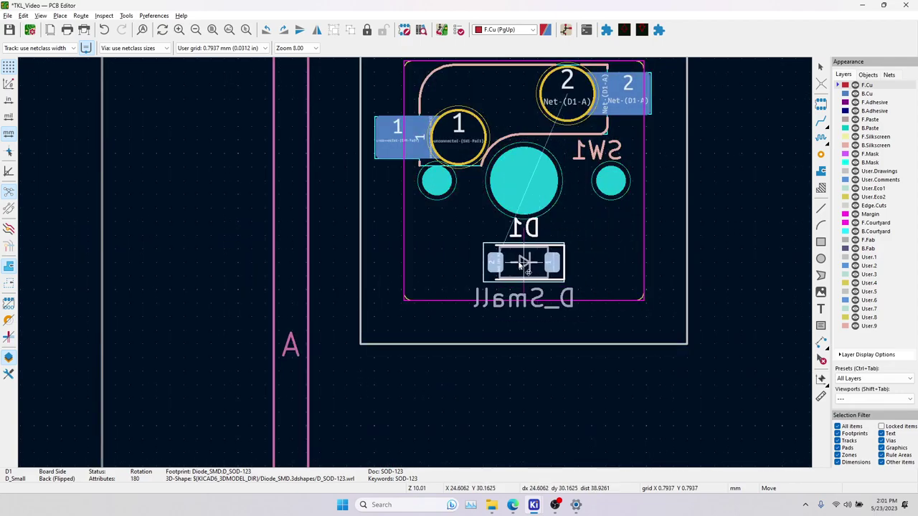
middle_drag(554, 293, 454, 326)
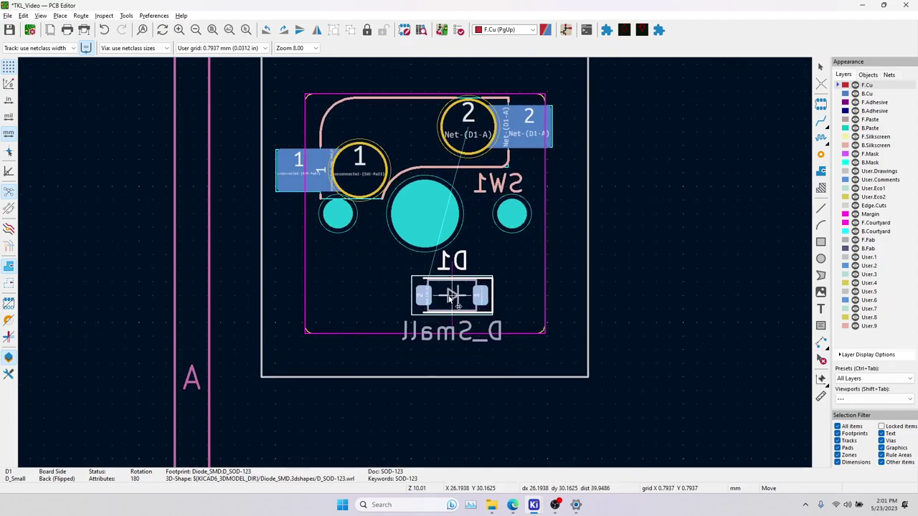
key(r)
key(r)
key(r)
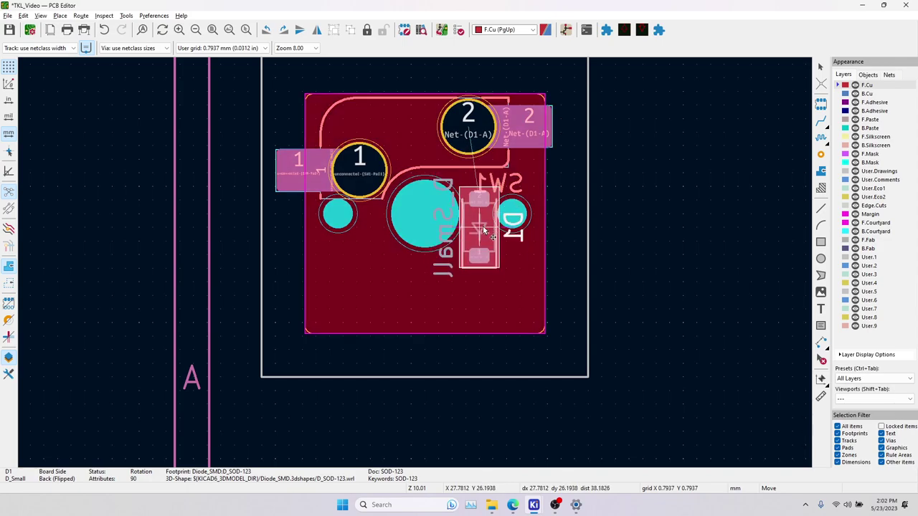
click(483, 228)
middle_drag(492, 214, 444, 275)
click(352, 271)
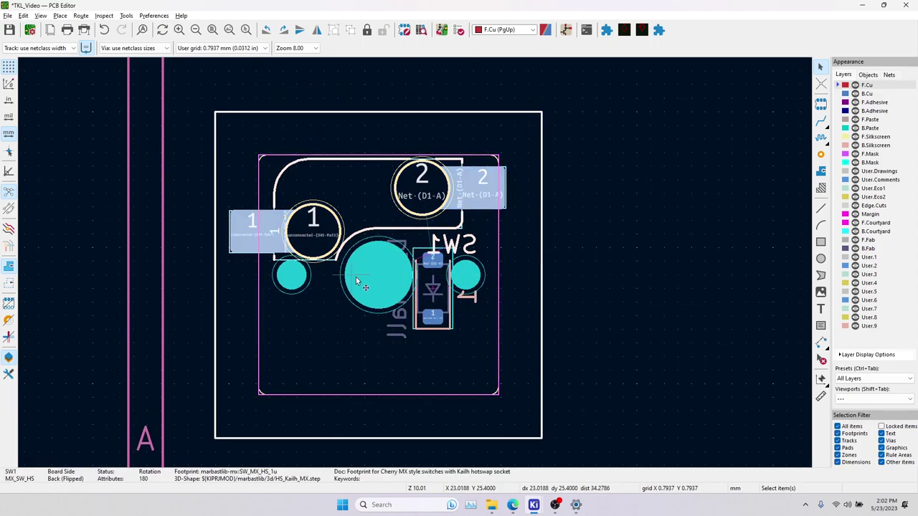
click(426, 293)
key(m)
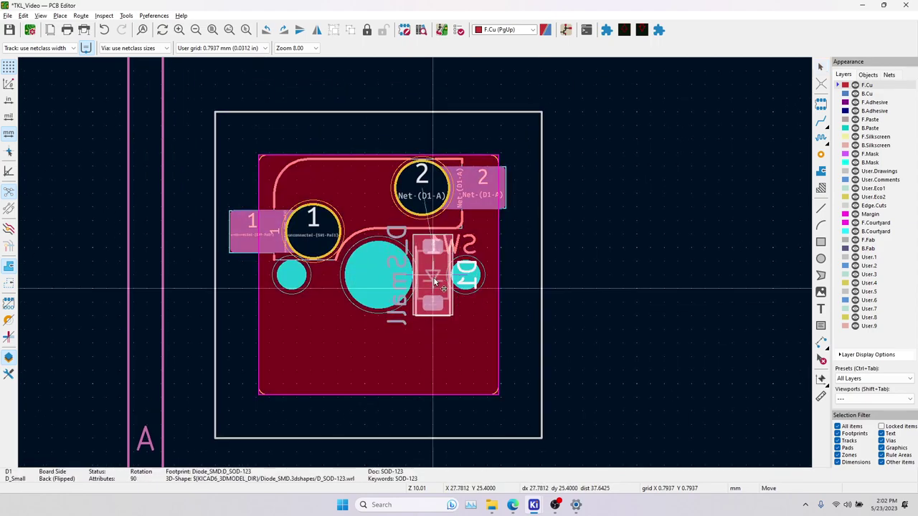
click(432, 288)
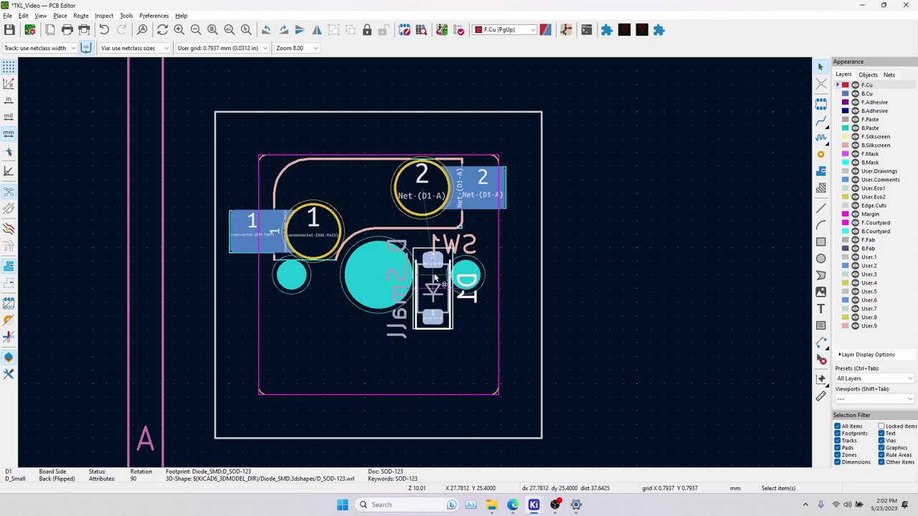
click(602, 259)
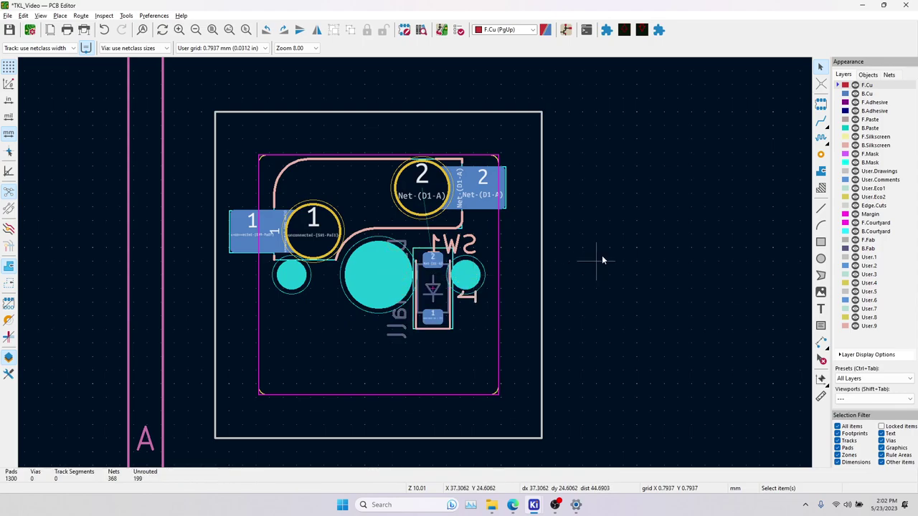
Check the X and Y sizes of the user-defined grid in the grid settings.
click(246, 48)
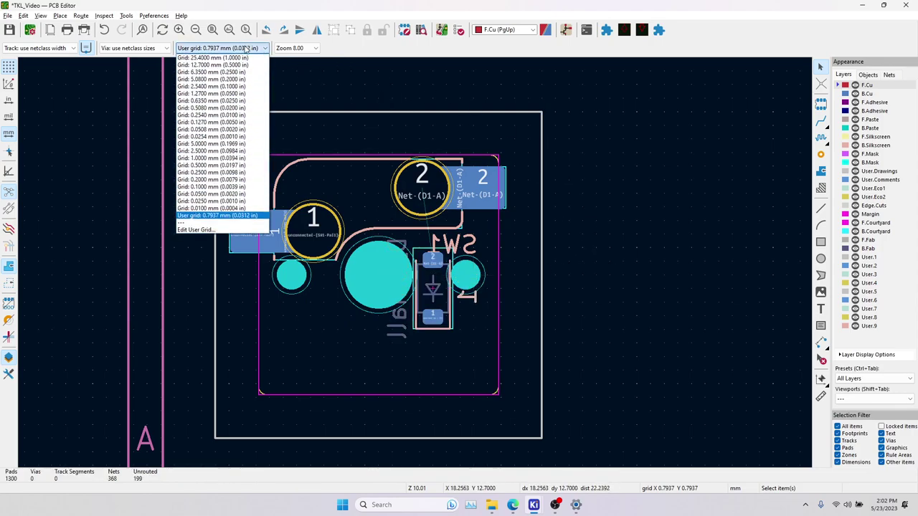
click(208, 230)
drag(210, 77, 164, 89)
click(213, 77)
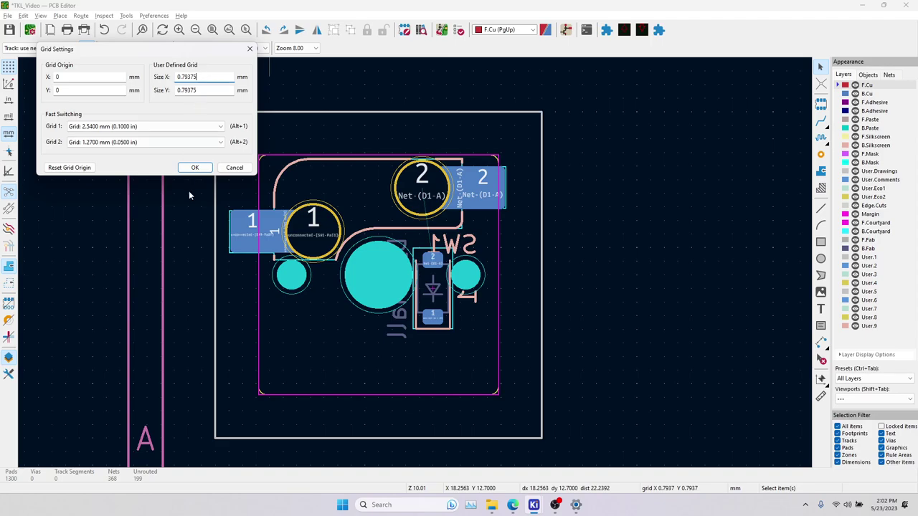
click(194, 168)
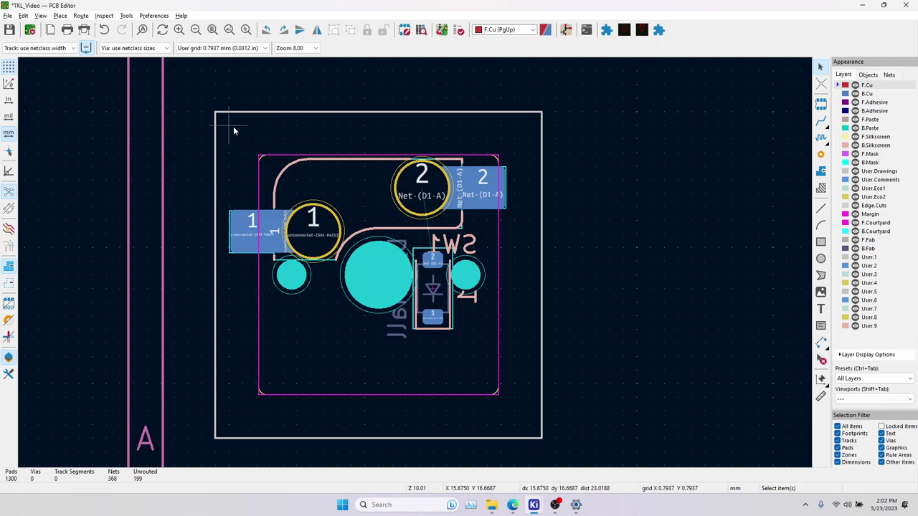
click(821, 121)
click(434, 316)
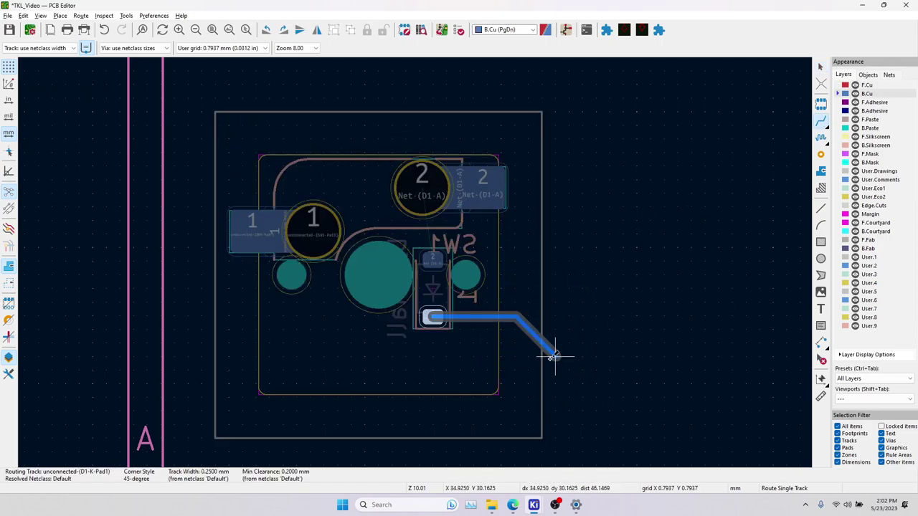
key(Escape)
key(Escape)
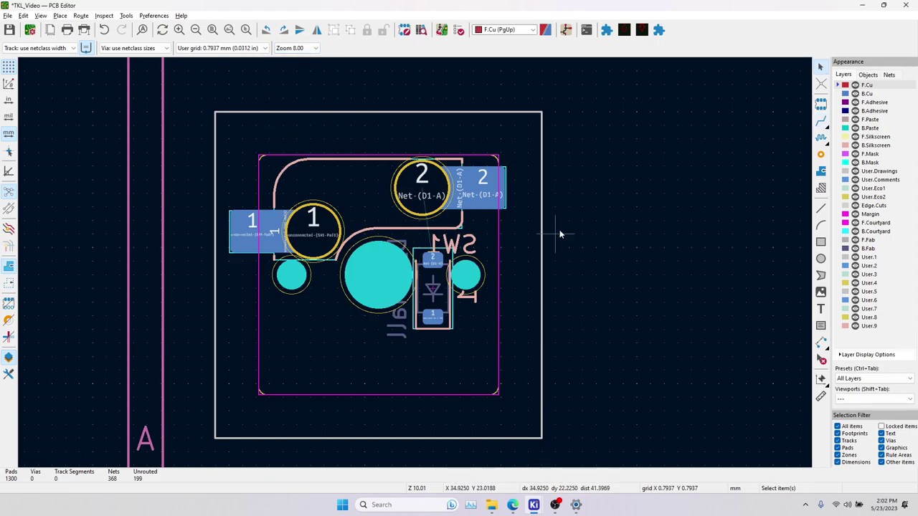
click(505, 226)
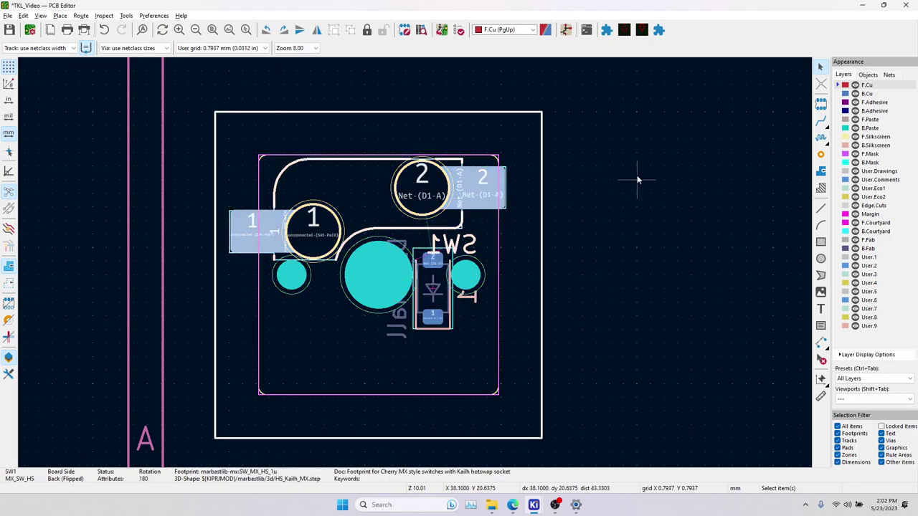
Switch to Keyboard Layout Editor in the browser and download the layout's raw data as a JSON file.
click(513, 505)
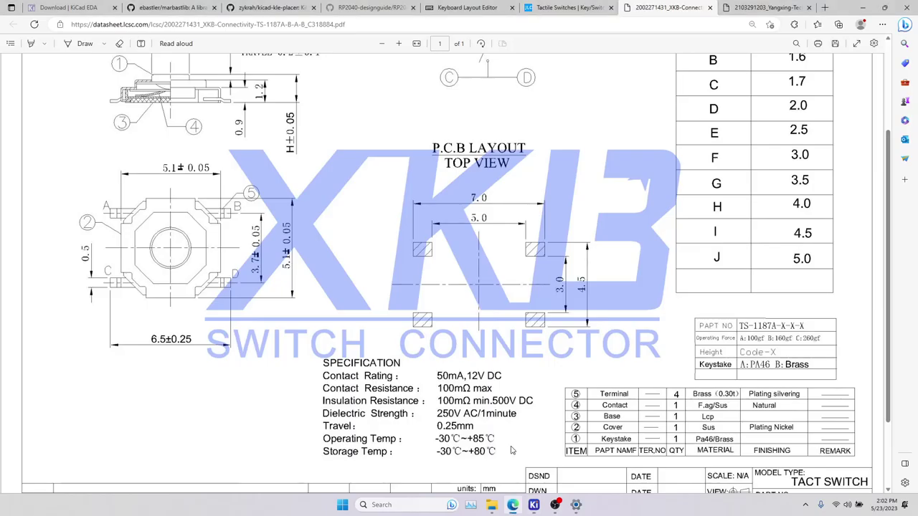
click(473, 8)
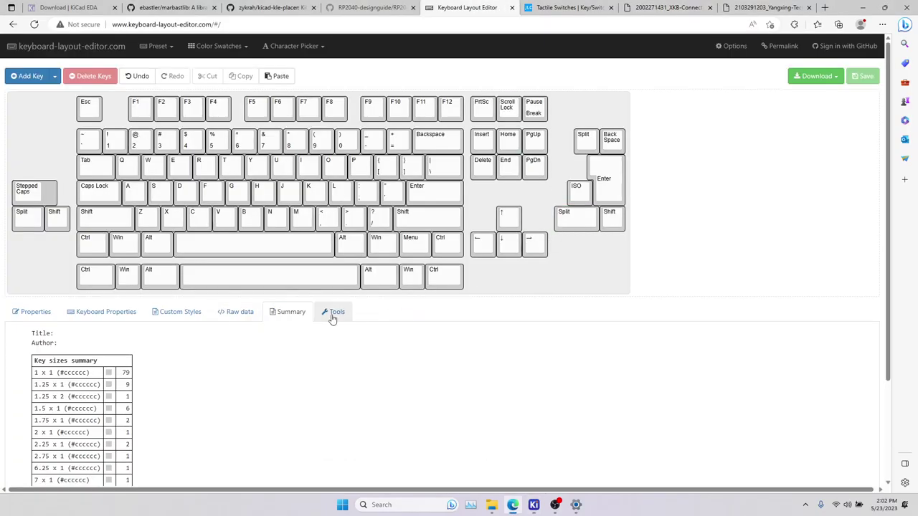
click(240, 312)
scroll(744, 313, down, 2)
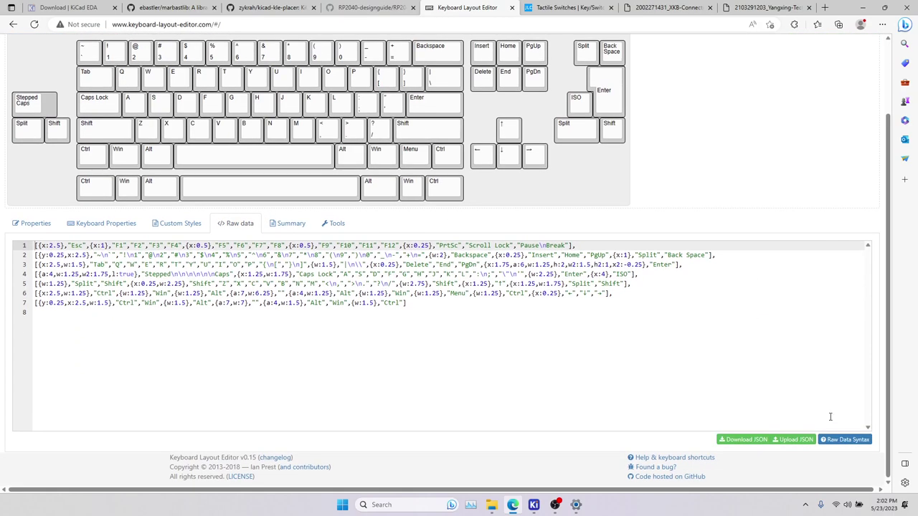
click(735, 440)
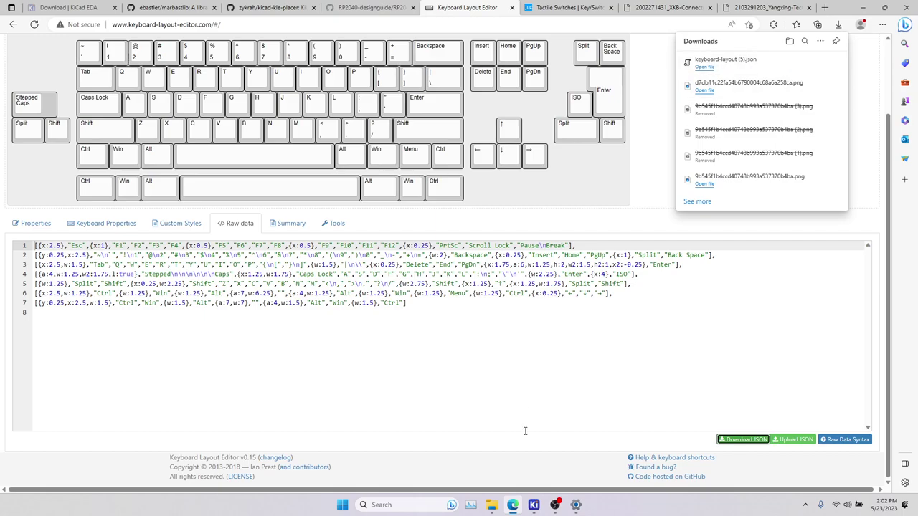
Return to the KiCad PCB Editor and load keyboard-layout (5).json from Downloads into the KLE placer plugin.
click(555, 505)
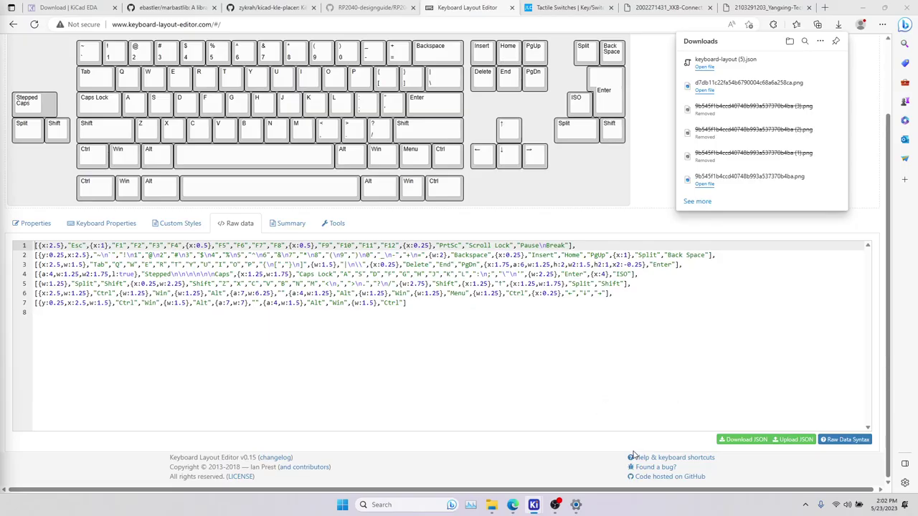
mouse_move(561, 509)
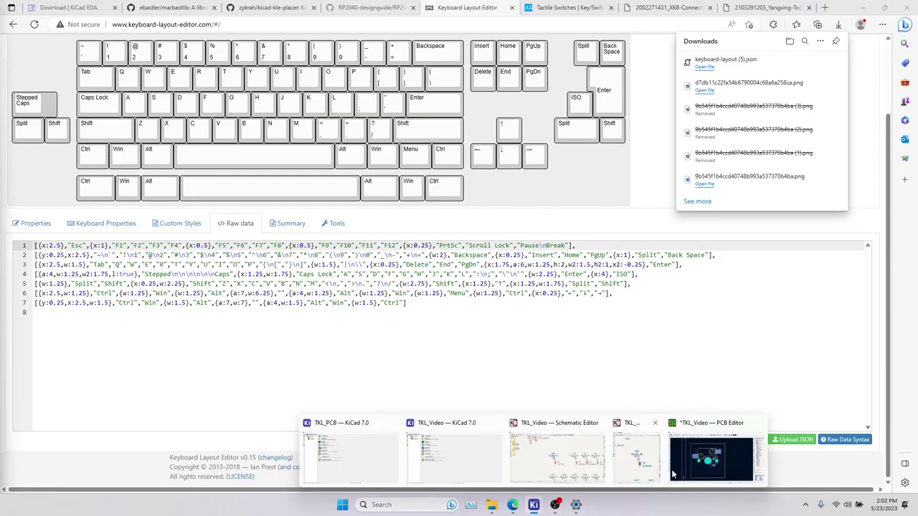
click(693, 460)
click(659, 30)
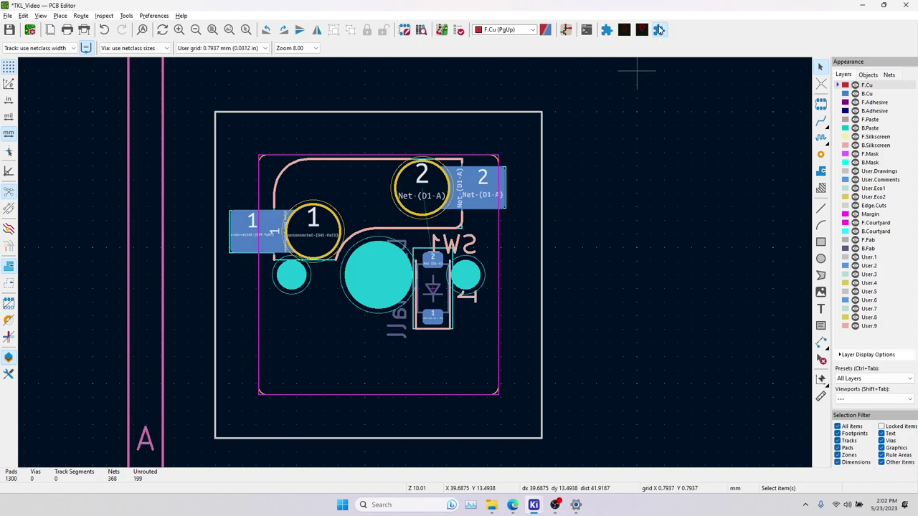
click(274, 66)
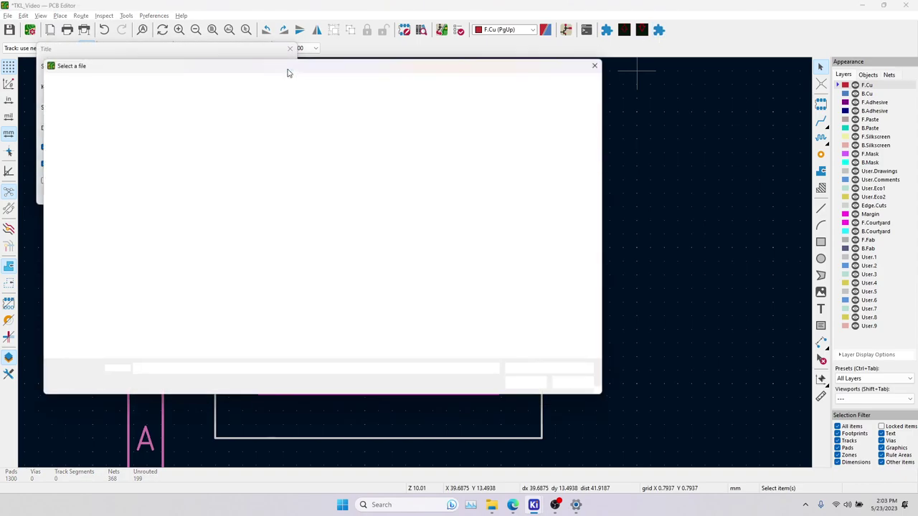
click(75, 195)
click(72, 183)
click(152, 144)
click(529, 384)
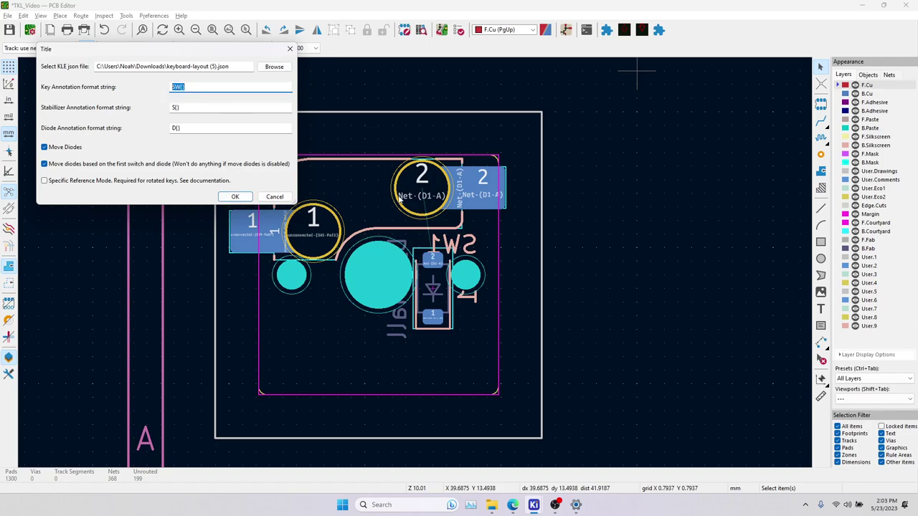
Run the KLE placement with SW{}, S{} and D{} annotations, moving diodes based on the first switch and diode.
key(Tab)
key(Tab)
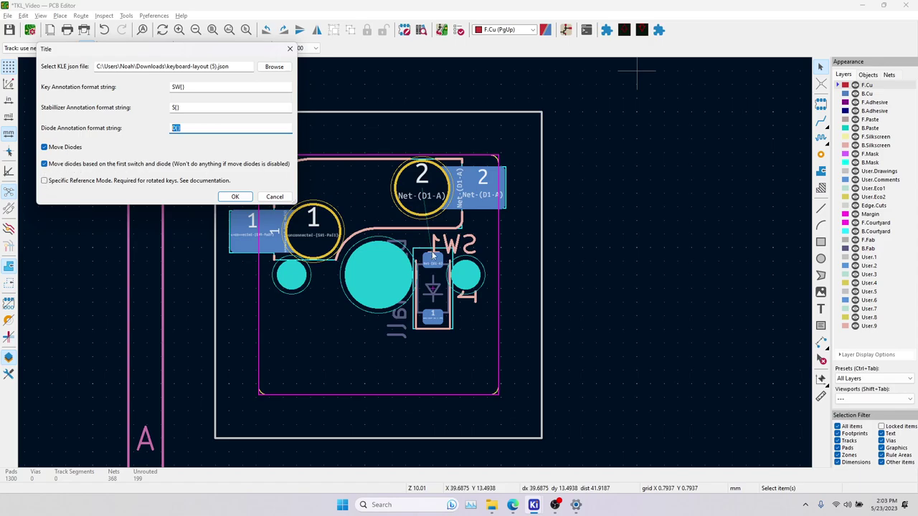
click(235, 197)
scroll(378, 275, down, 6)
scroll(416, 267, down, 6)
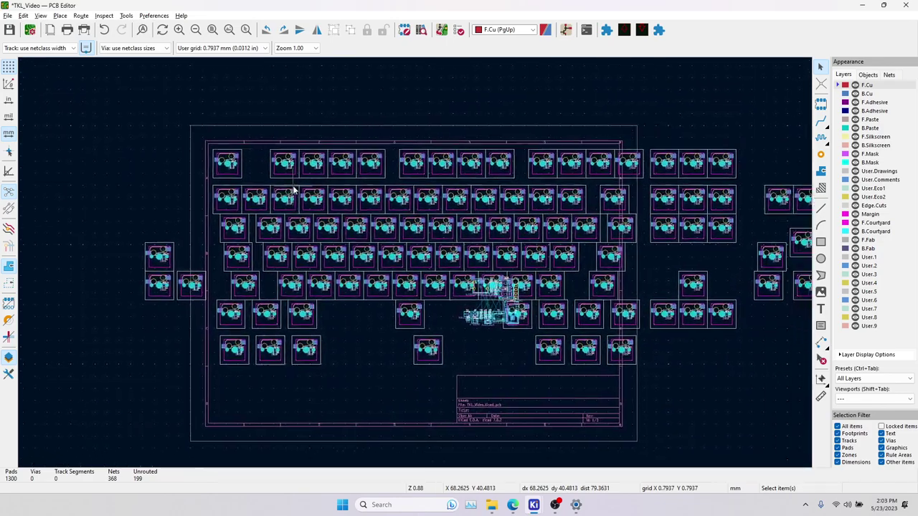
Examine the placed switches, cross-checking SW53 between the PCB and the schematic.
middle_drag(298, 188, 233, 169)
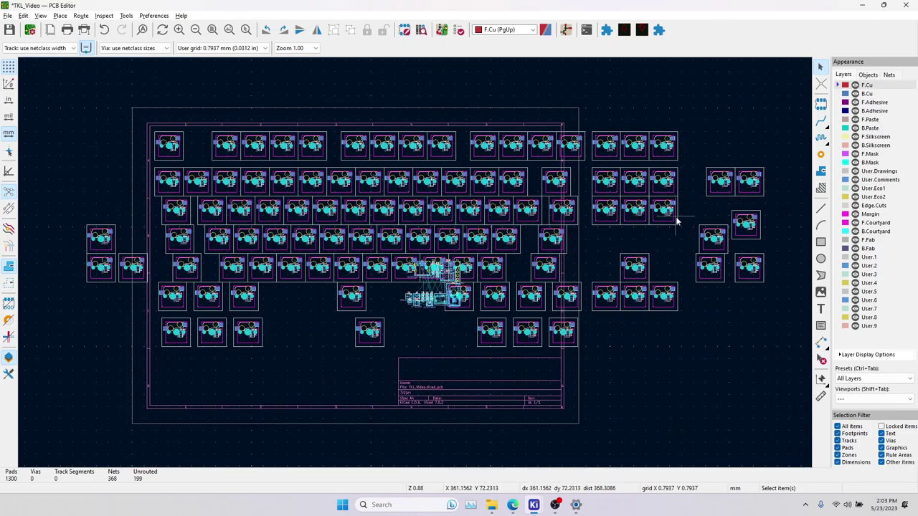
scroll(409, 260, up, 5)
scroll(430, 269, down, 4)
middle_drag(520, 269, 612, 234)
click(769, 239)
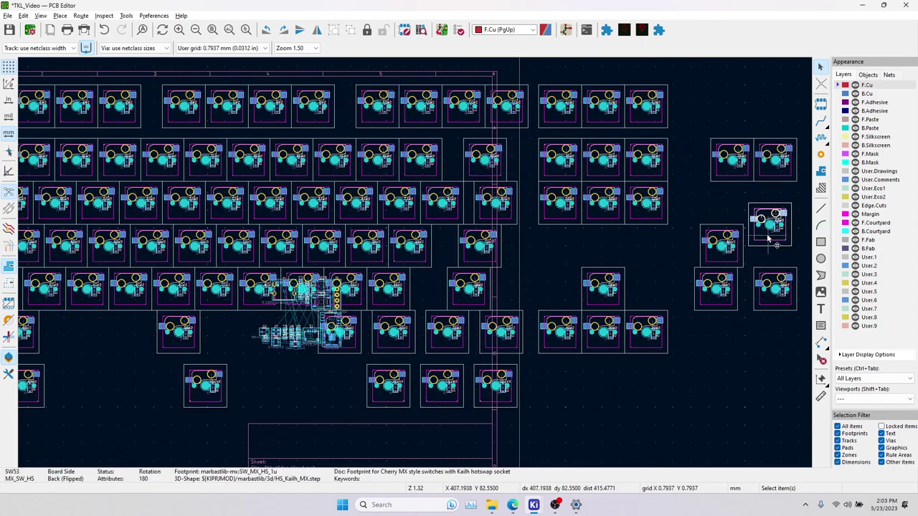
key(alt+Tab)
scroll(507, 257, down, 3)
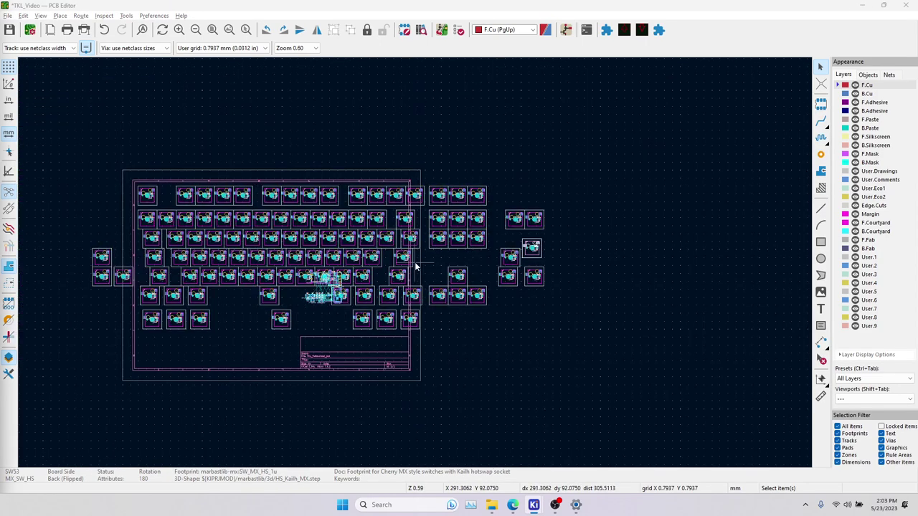
key(alt+Tab)
click(633, 200)
scroll(462, 257, down, 5)
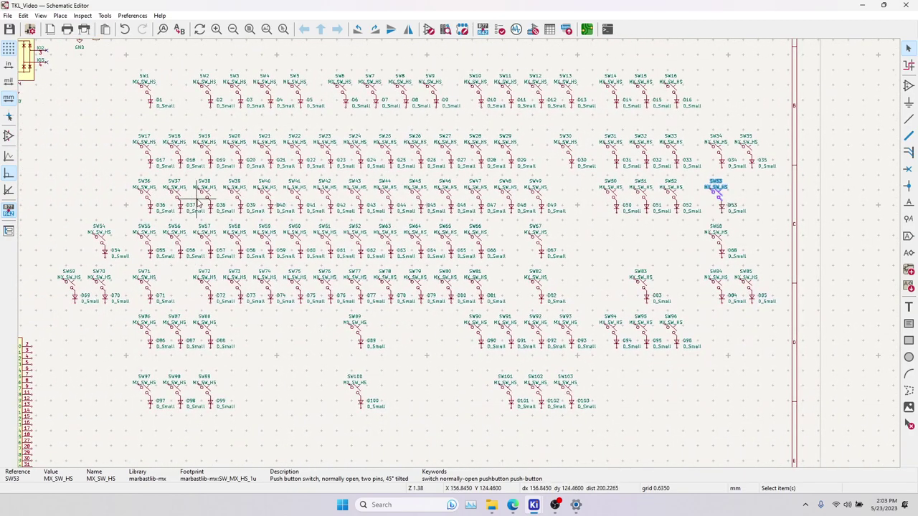
key(alt+Tab)
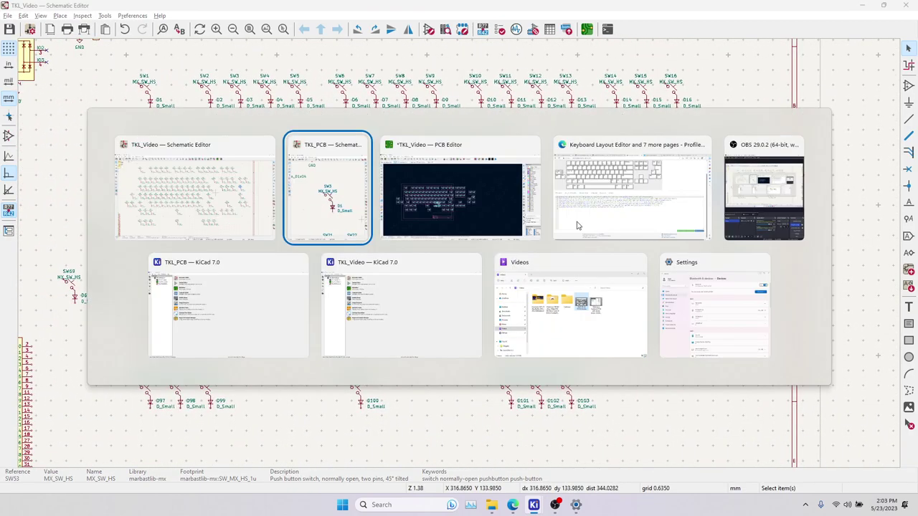
click(416, 237)
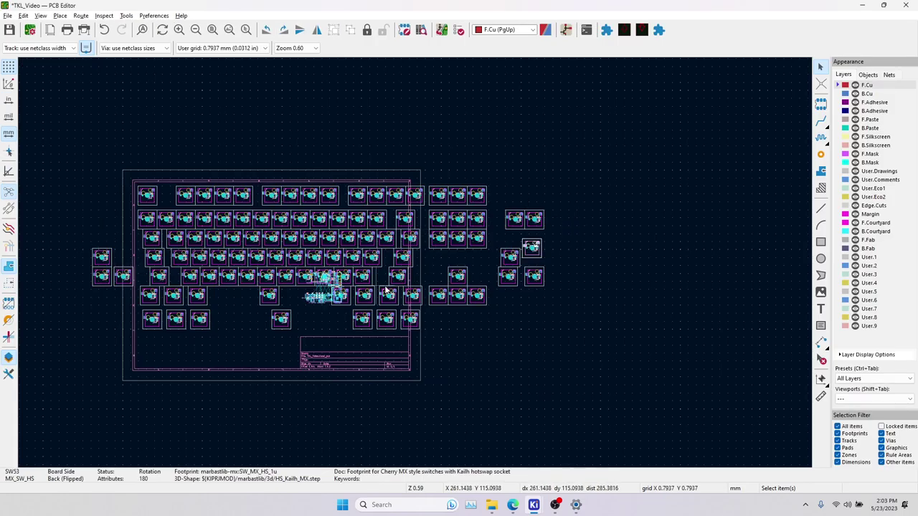
Compare the placed switches with the schematic and the Keyboard Layout Editor layout in the browser, cross-checking SW95.
key(alt+Tab)
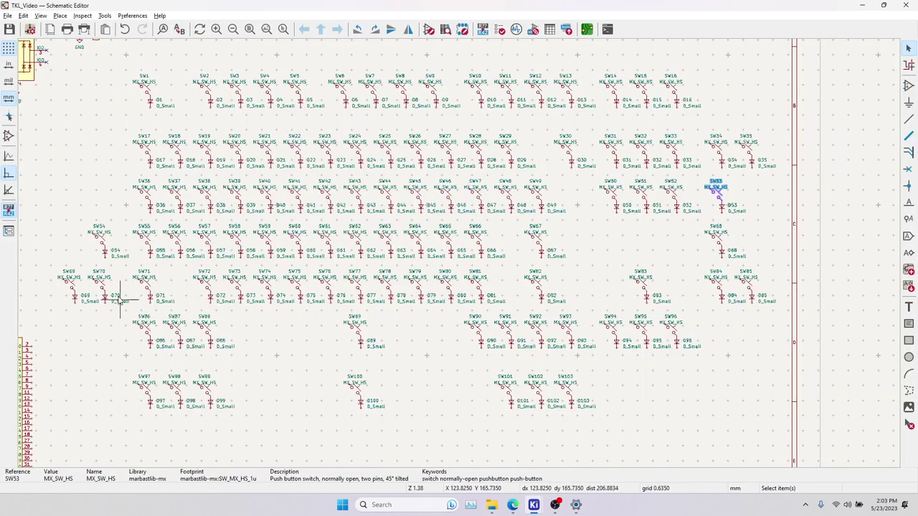
key(alt+Tab)
key(alt+Tab)
key(alt+Tab)
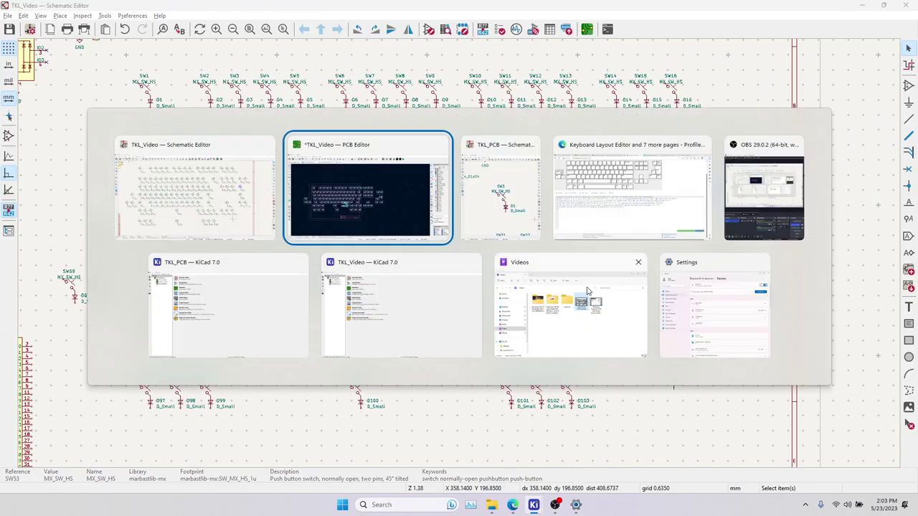
scroll(386, 188, up, 2)
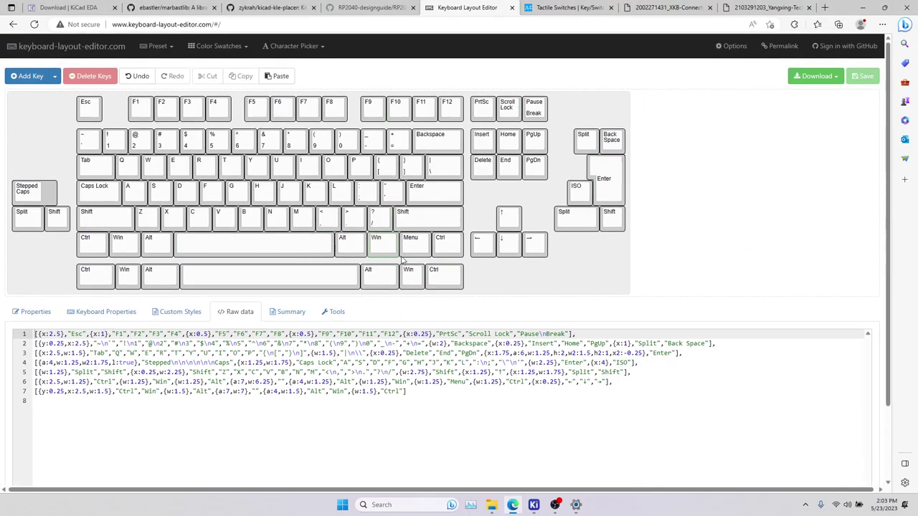
key(alt+Tab)
key(alt+Tab)
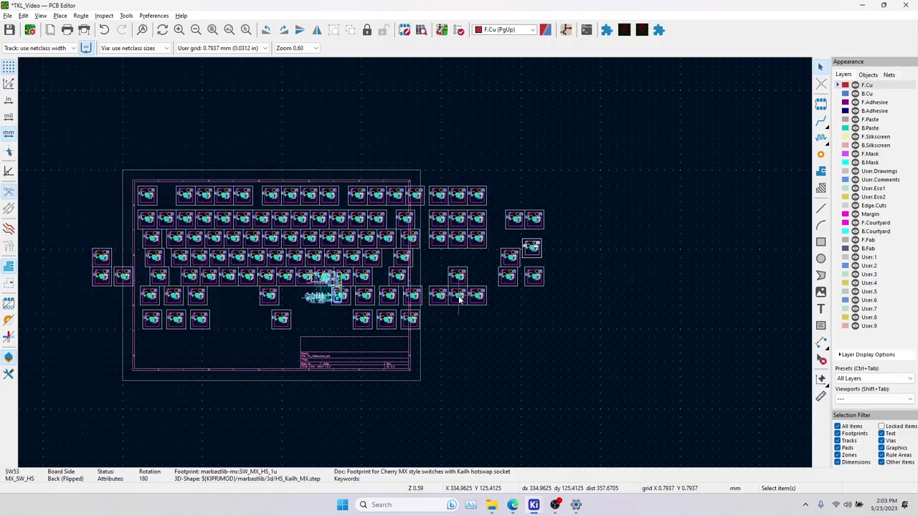
click(460, 299)
click(460, 304)
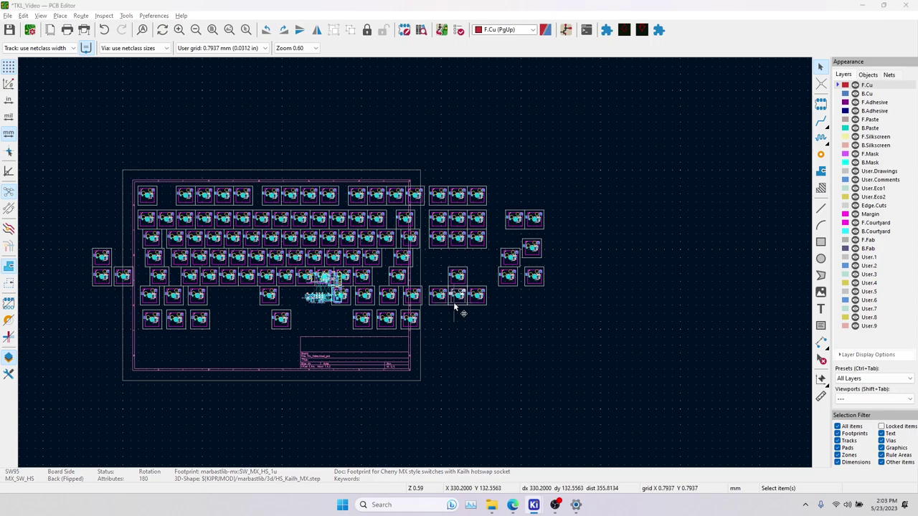
key(alt+Tab)
key(alt+Tab)
scroll(431, 265, down, 8)
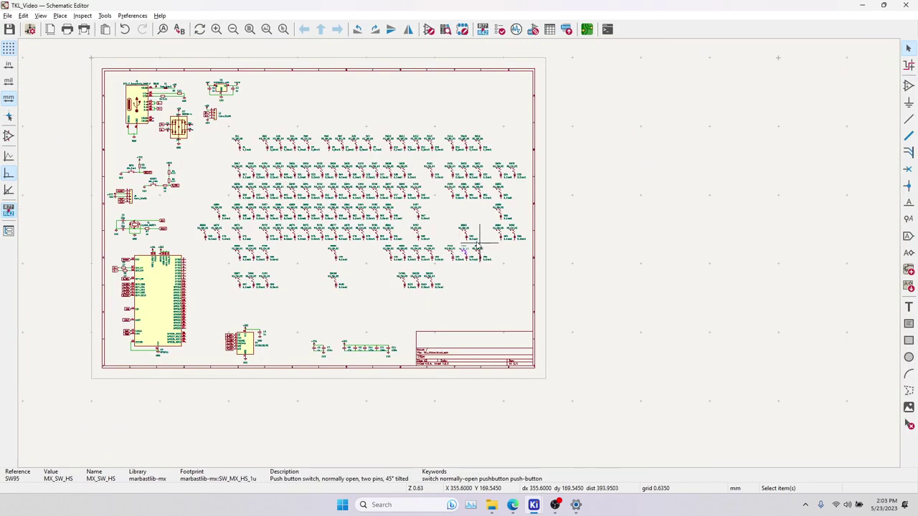
key(alt+Tab)
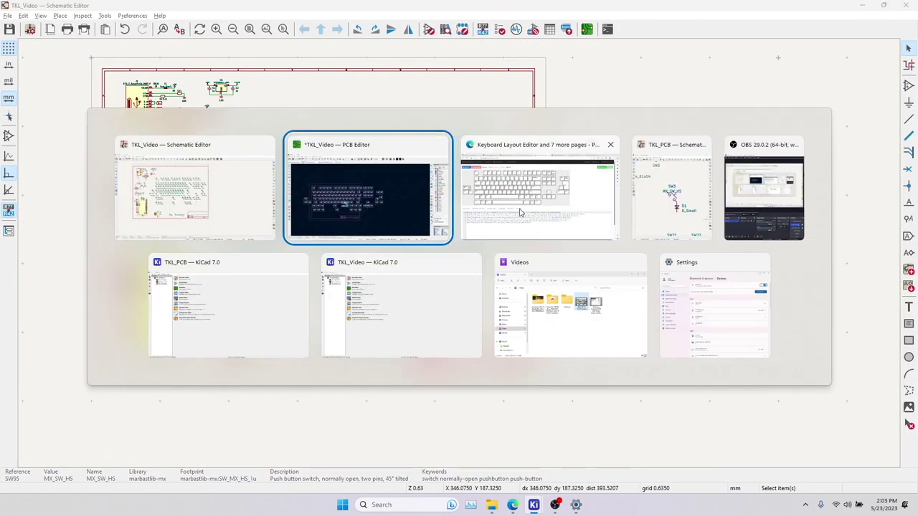
click(231, 208)
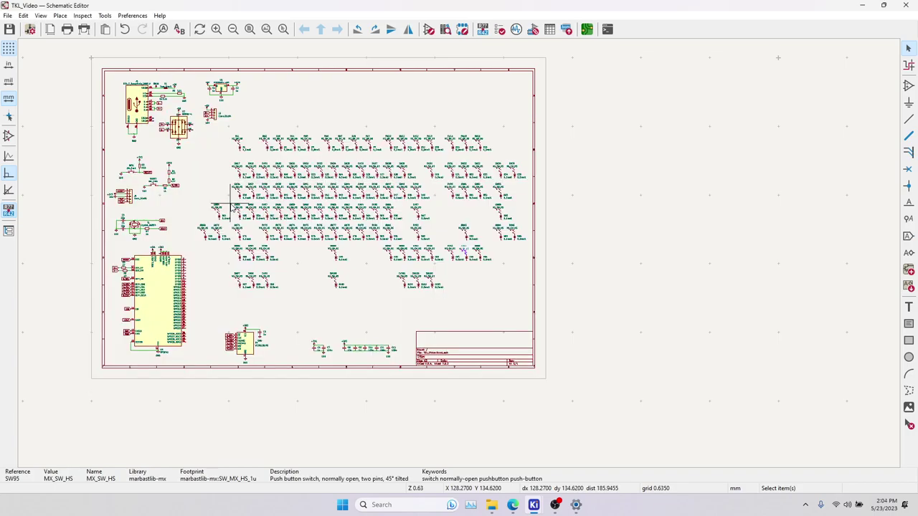
Cross-check the split Backspace switches SW34 and SW35 between the PCB and the schematic.
key(alt+Tab)
click(355, 214)
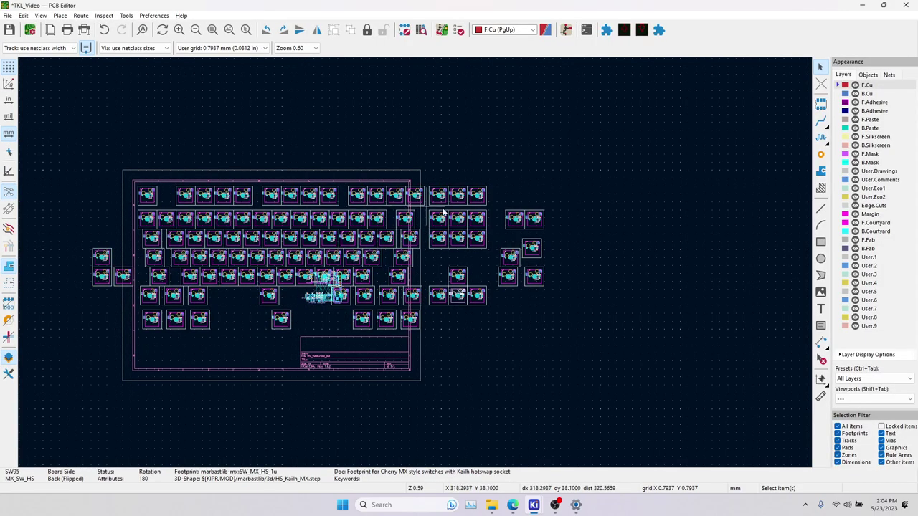
click(536, 221)
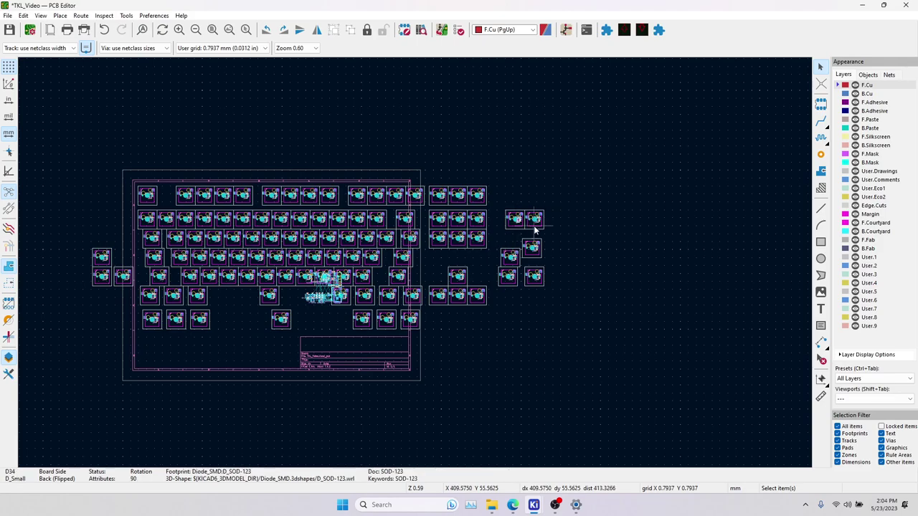
key(alt+Tab)
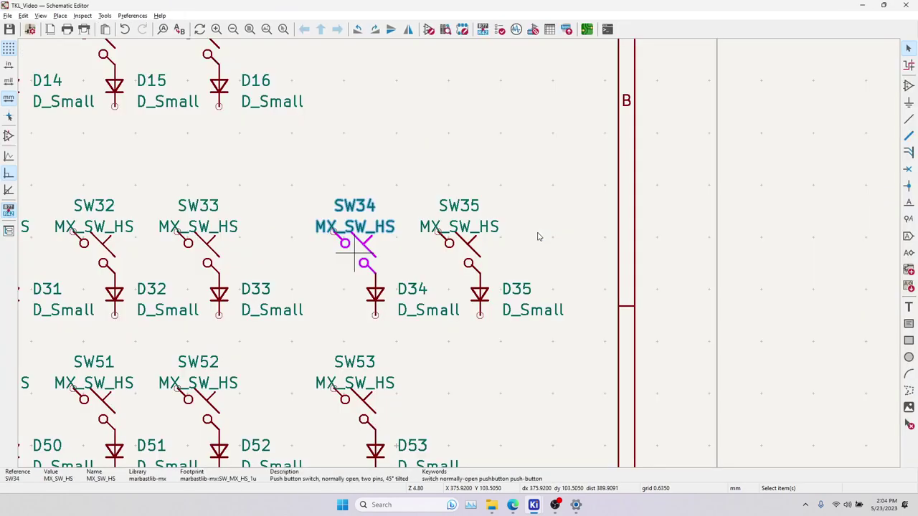
key(alt+Tab)
click(538, 222)
click(556, 246)
key(alt+Tab)
key(alt+Tab)
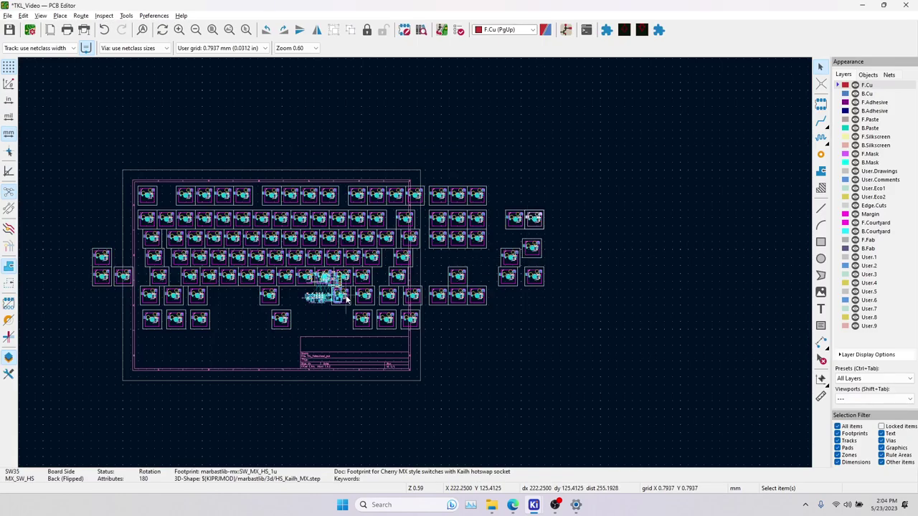
Inspect the non-matrix components overlapping the lower switch rows, and undo the KLE placement.
scroll(270, 290, up, 2)
middle_drag(500, 292, 452, 332)
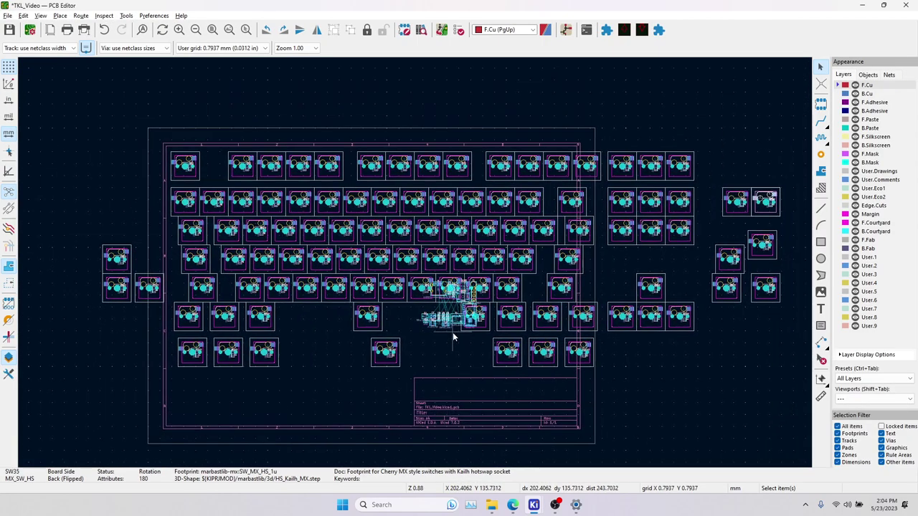
click(453, 332)
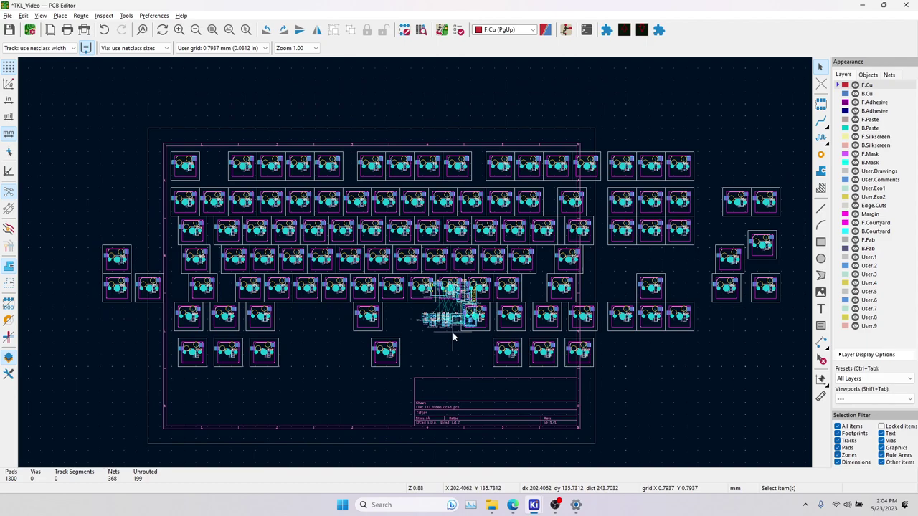
scroll(490, 313, up, 6)
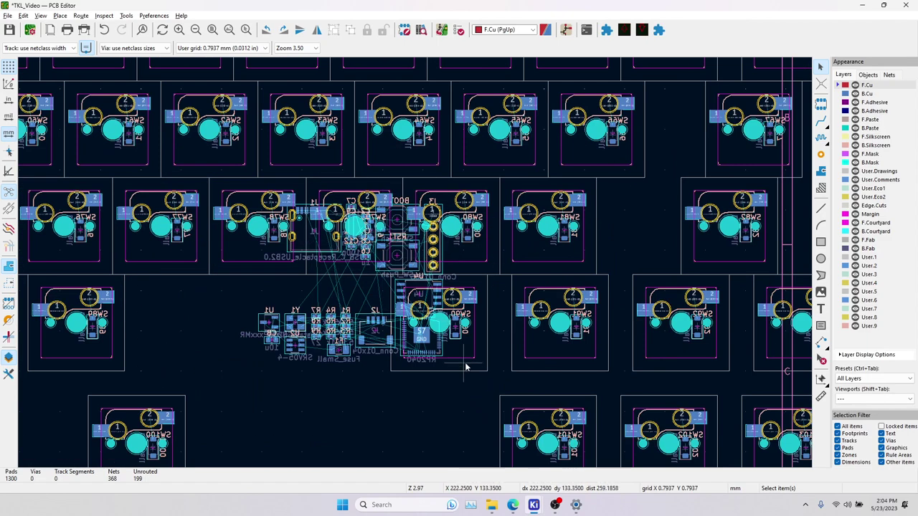
scroll(448, 282, down, 6)
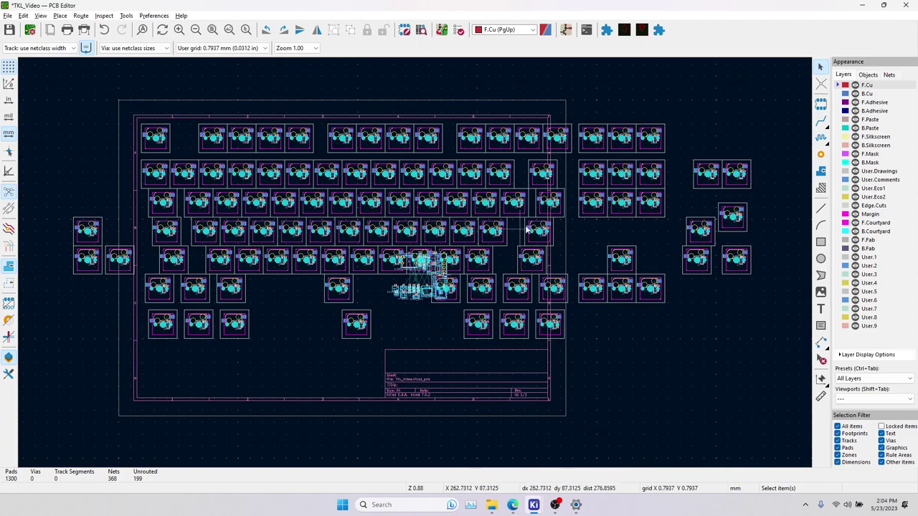
key(ctrl+z)
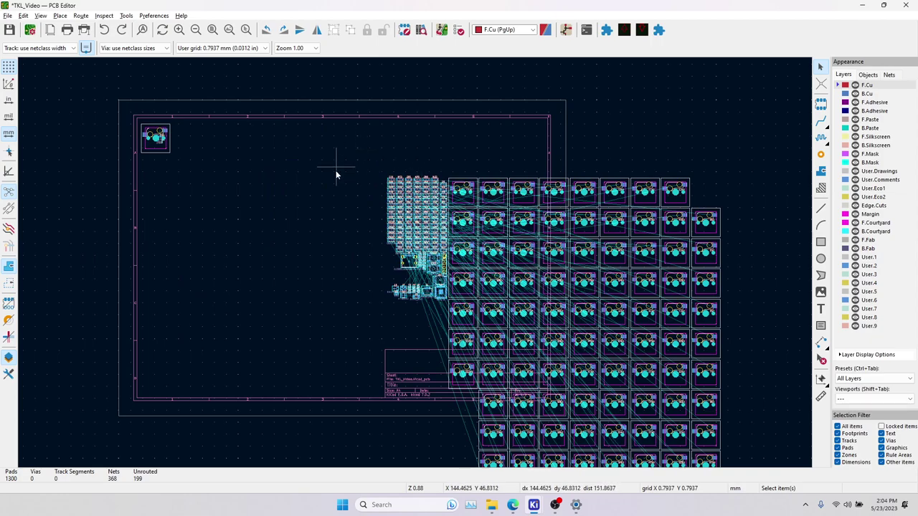
Move all unplaced footprints below the drawing sheet, leaving the first switch and its diode in place.
middle_drag(535, 236, 371, 162)
drag(194, 92, 473, 284)
middle_drag(492, 352, 428, 255)
drag(477, 289, 476, 352)
key(m)
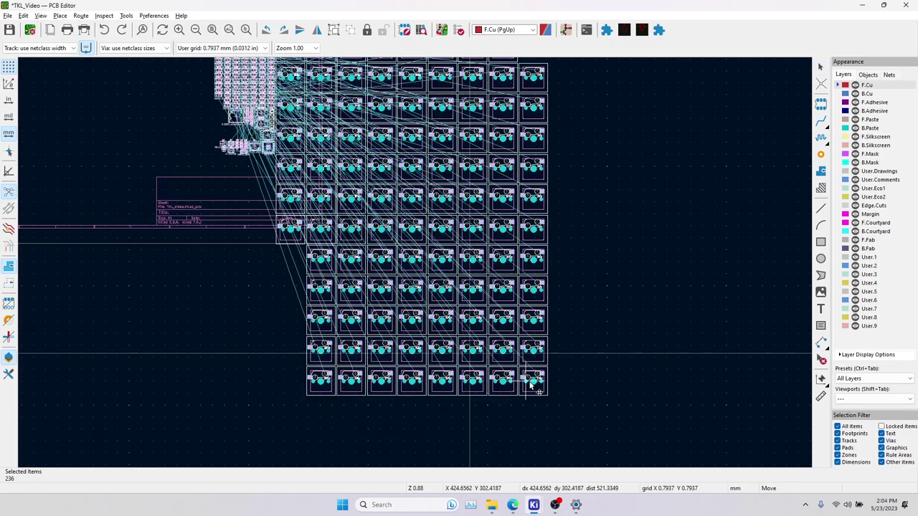
scroll(410, 318, up, 3)
scroll(421, 263, down, 5)
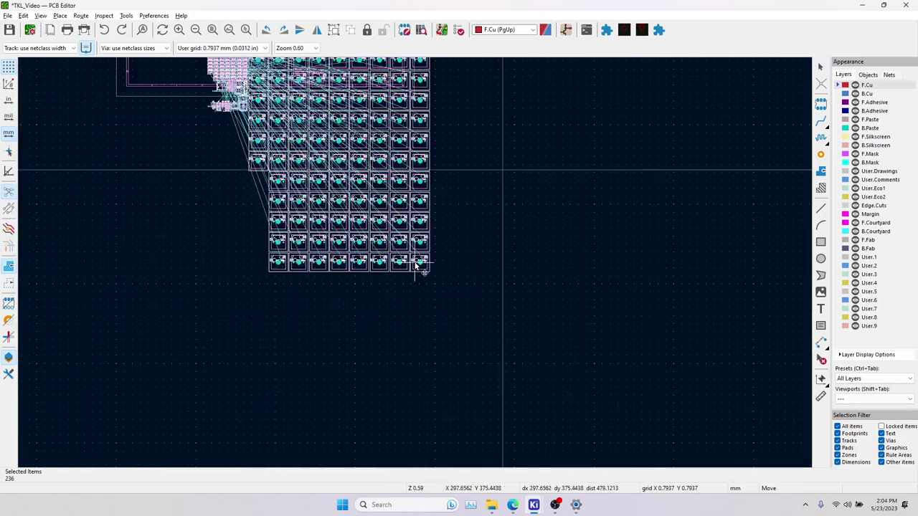
middle_drag(371, 260, 403, 365)
click(404, 431)
middle_drag(454, 275, 532, 324)
middle_drag(576, 299, 602, 362)
click(554, 188)
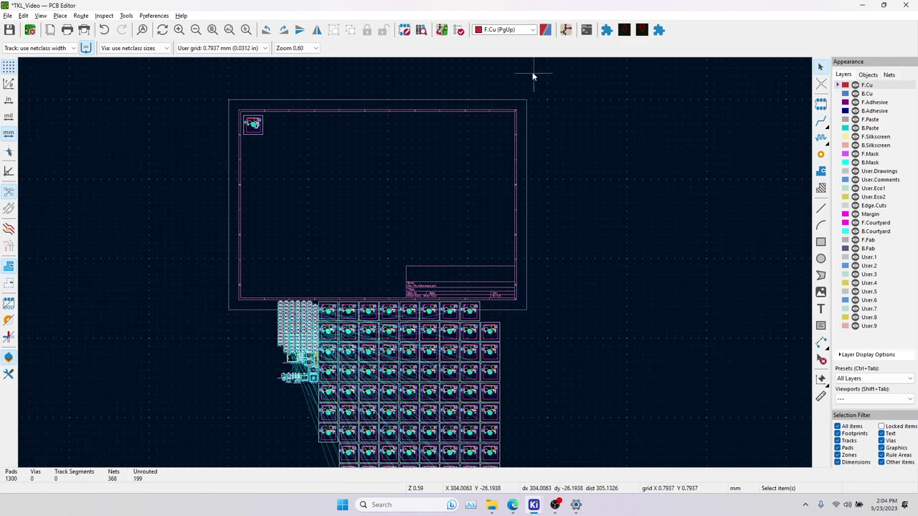
Reload the layout JSON into the KLE placer and rerun the placement with SW{}, S{} and D{}, moving diodes based on the first switch and diode.
click(659, 31)
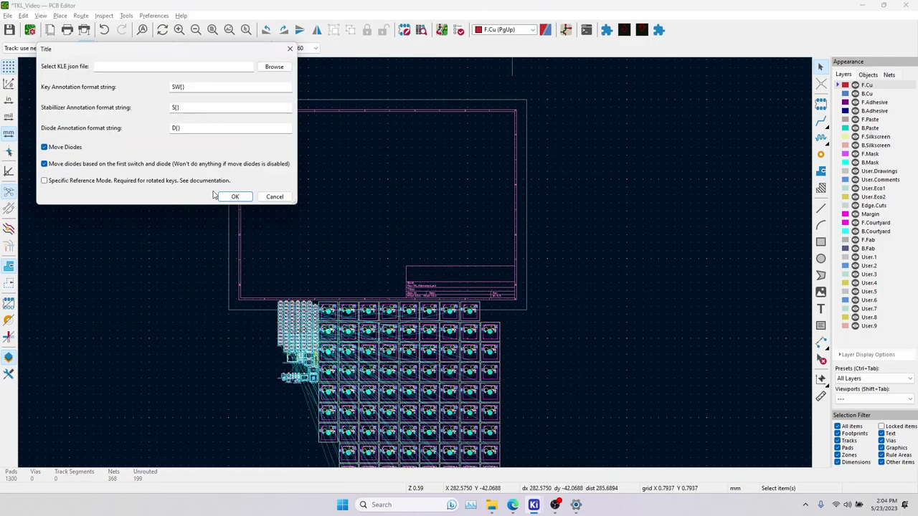
click(274, 66)
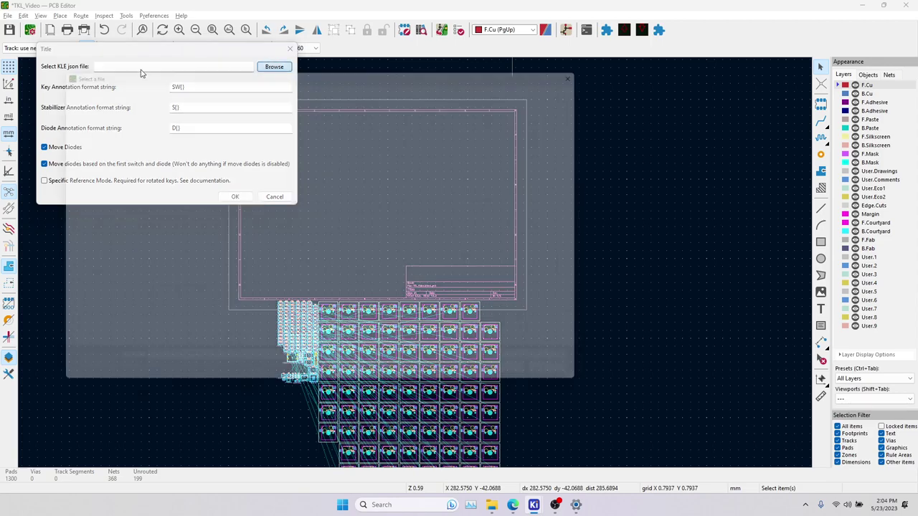
click(221, 181)
click(529, 384)
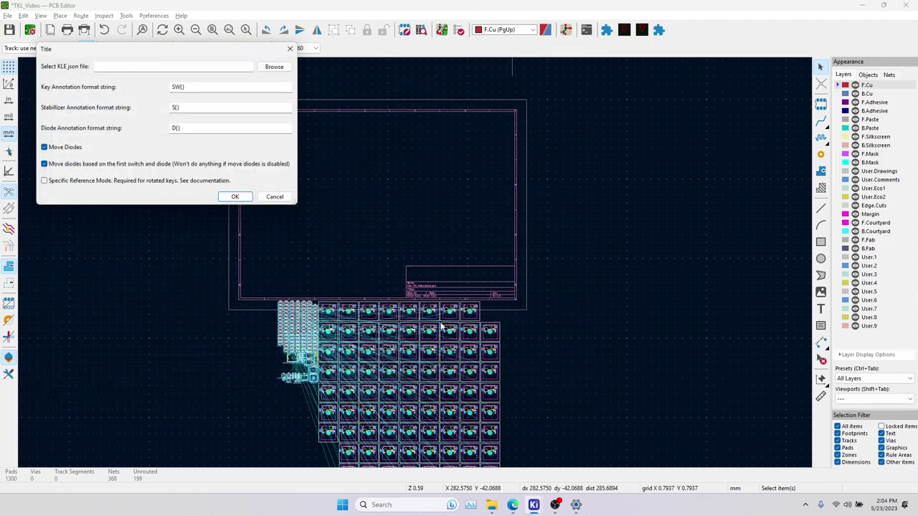
click(241, 198)
Move the remaining microcontroller, connector and passive footprints into the empty sheet area beneath the bottom switch row.
drag(259, 343, 391, 417)
drag(307, 365, 341, 279)
scroll(341, 281, up, 3)
click(512, 266)
scroll(513, 265, down, 4)
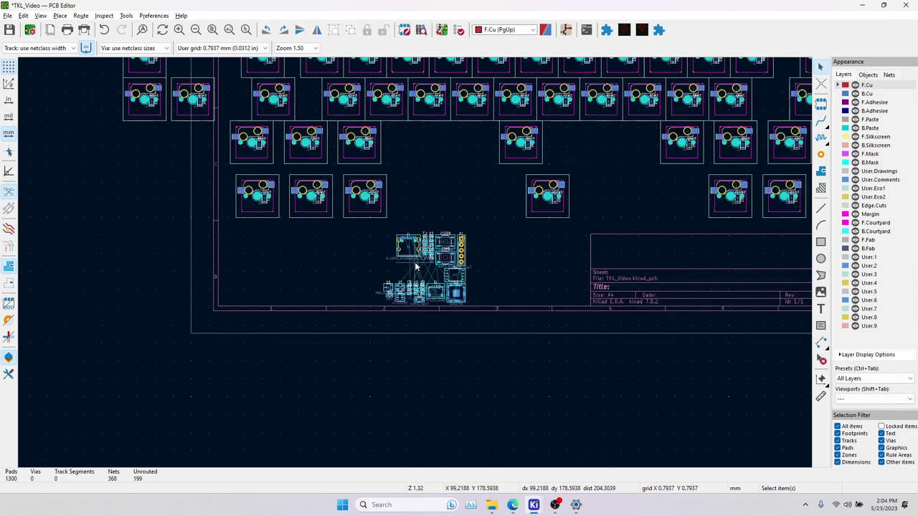
Compare the finished switch layout with the schematic, cross-checking SW36, and return to the PCB.
middle_drag(479, 314, 514, 287)
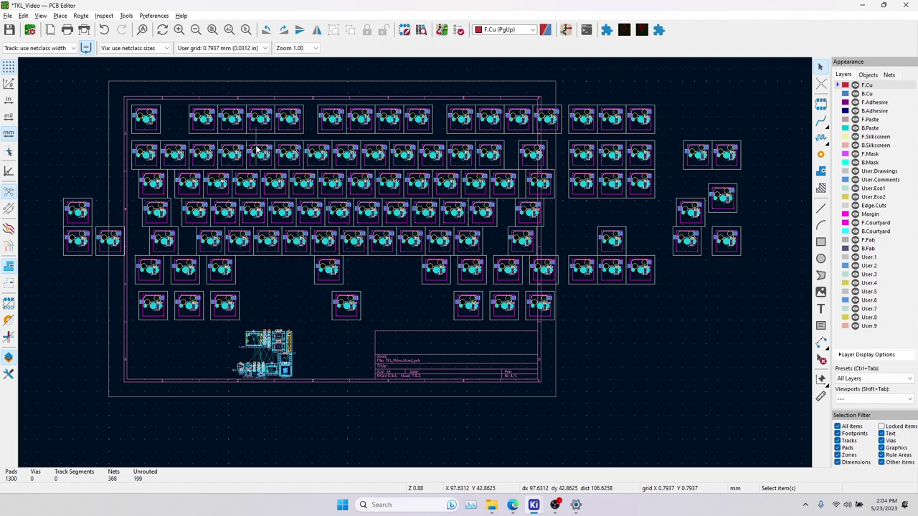
click(171, 188)
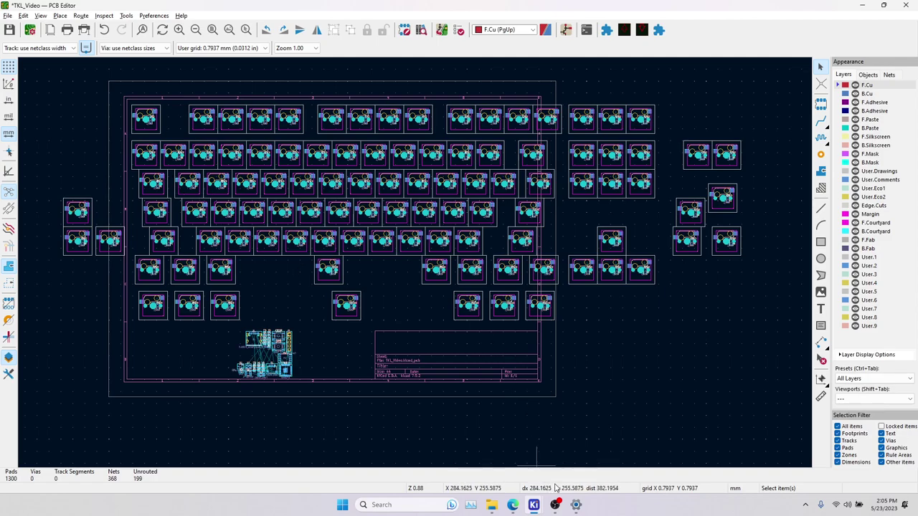
mouse_move(535, 506)
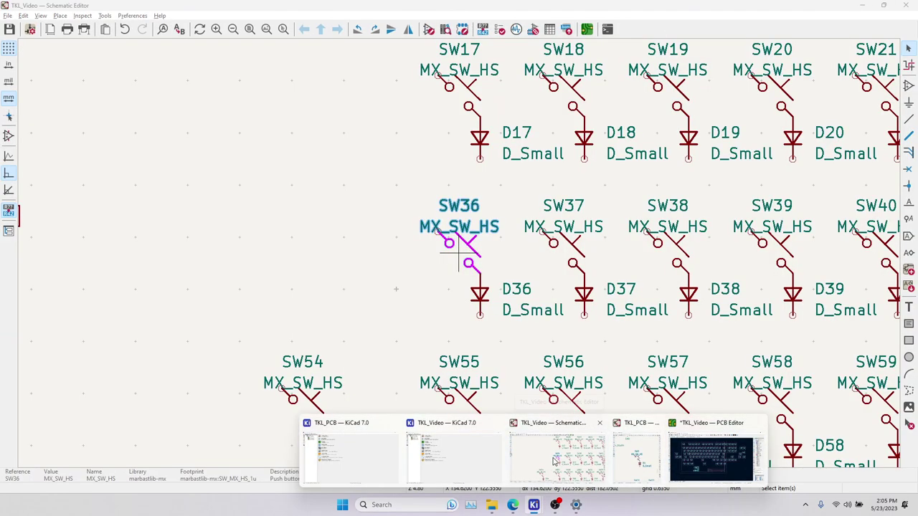
click(554, 460)
scroll(553, 318, down, 5)
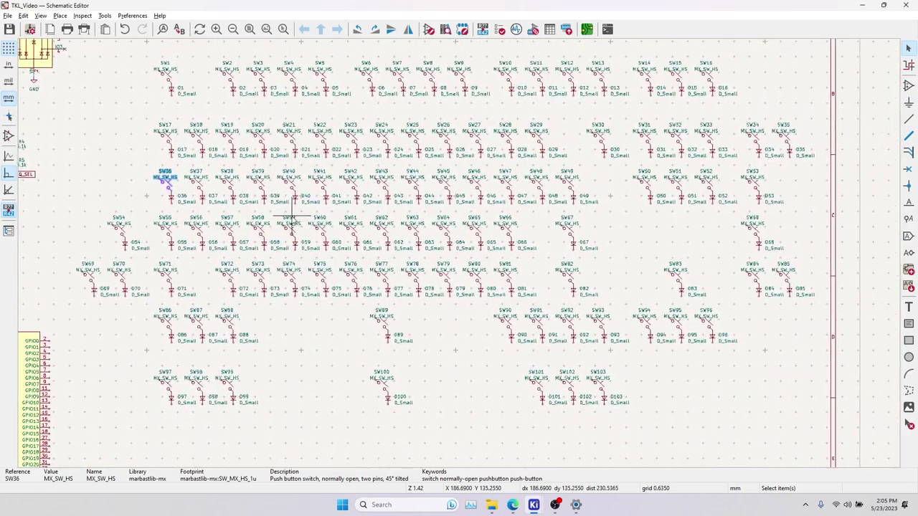
key(alt+Tab)
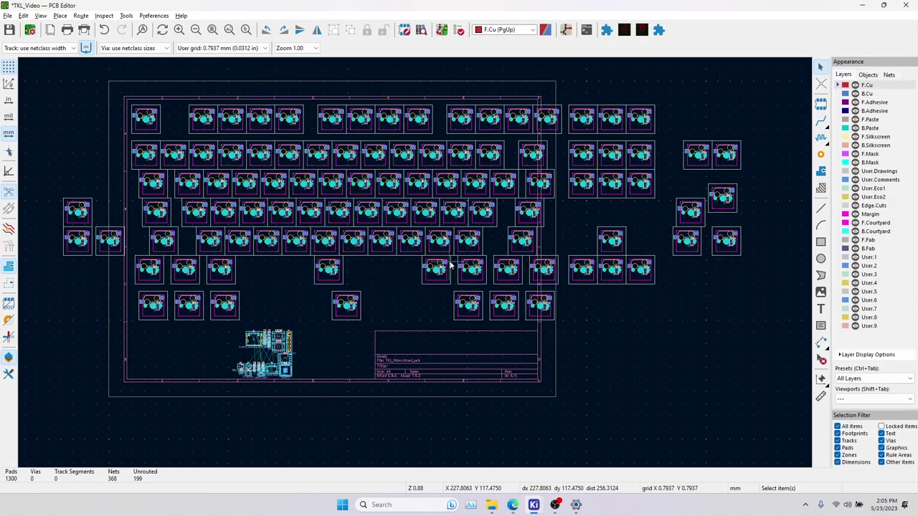
Open footprint assignment from the schematic, arrange it side by side with the schematic, and widen the symbol assignments column.
key(alt+Tab)
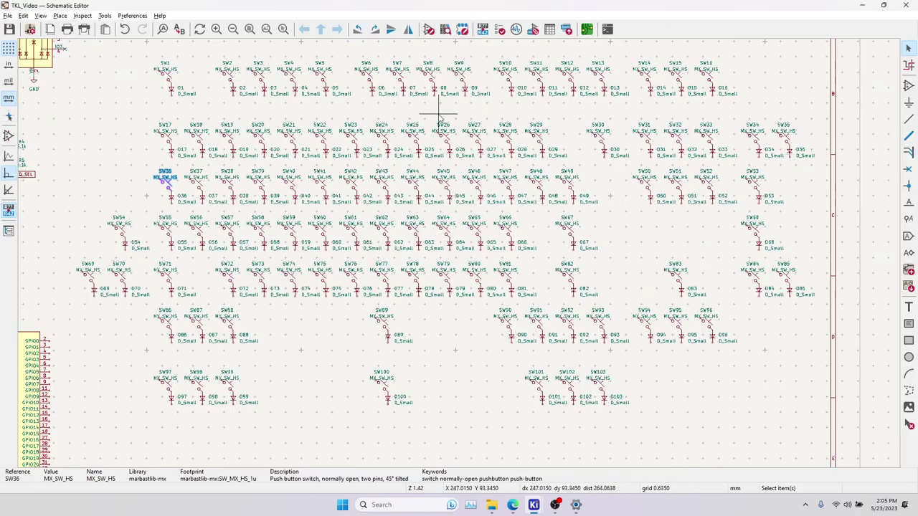
click(533, 29)
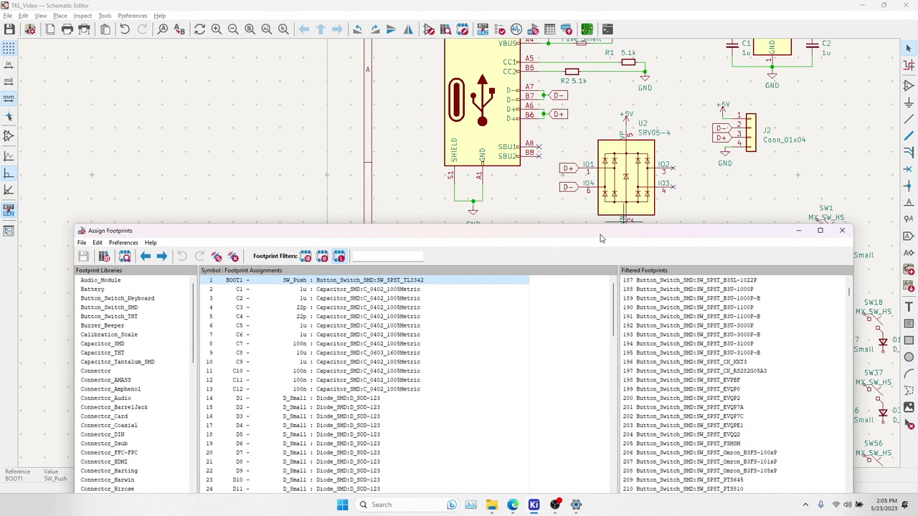
drag(600, 235, 588, 387)
scroll(424, 257, down, 4)
middle_drag(638, 267, 356, 222)
scroll(442, 261, up, 3)
scroll(461, 258, down, 4)
scroll(555, 139, up, 2)
drag(534, 7, 0, 228)
drag(144, 228, 1, 215)
click(548, 170)
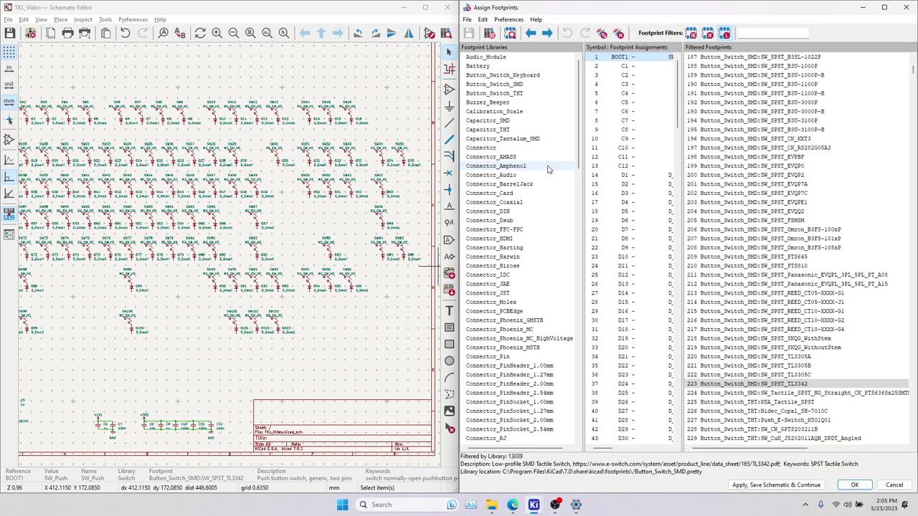
drag(761, 124, 763, 125)
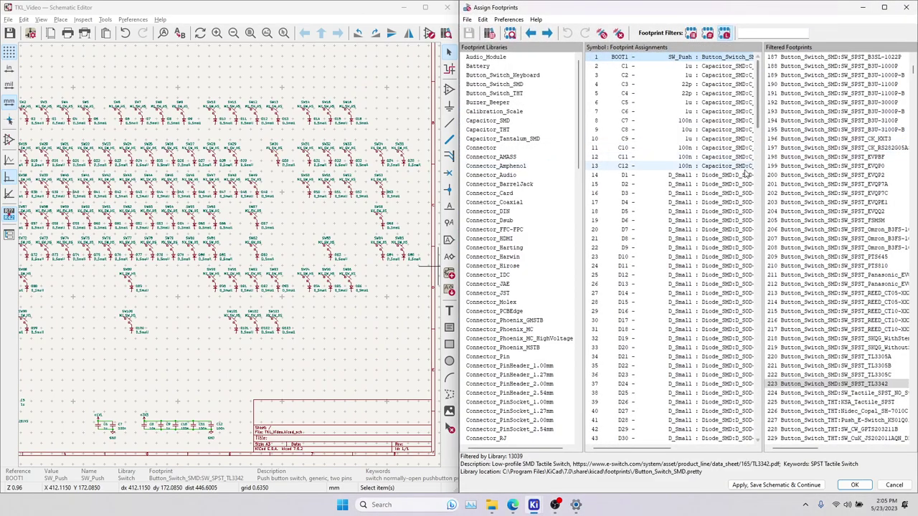
Filter the footprints to the PCM_marbastlib-mx library, widen the assignments column further, and highlight SW_MX_HS_1.5u.
scroll(540, 224, down, 15)
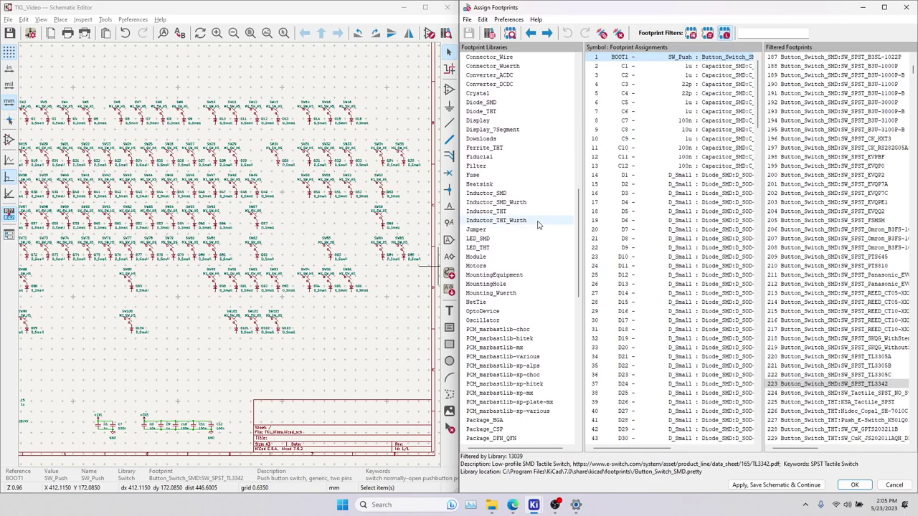
scroll(541, 224, down, 6)
click(524, 285)
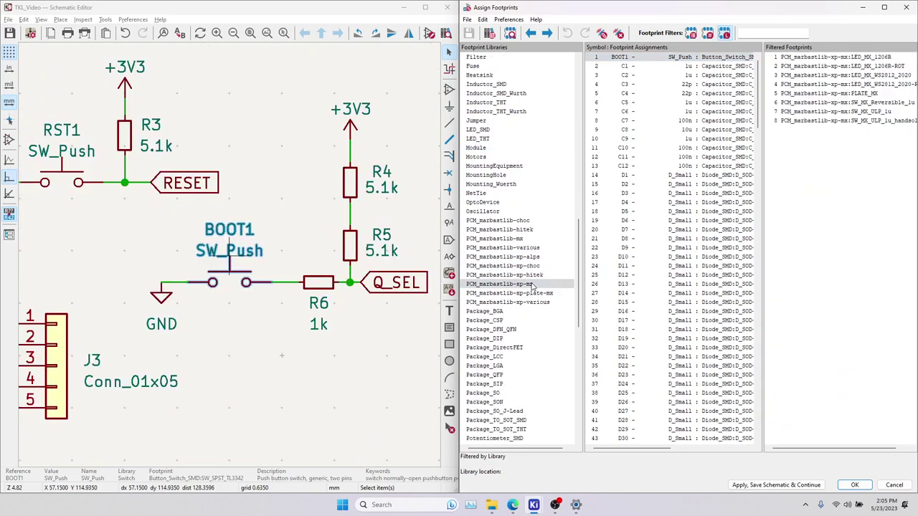
click(487, 238)
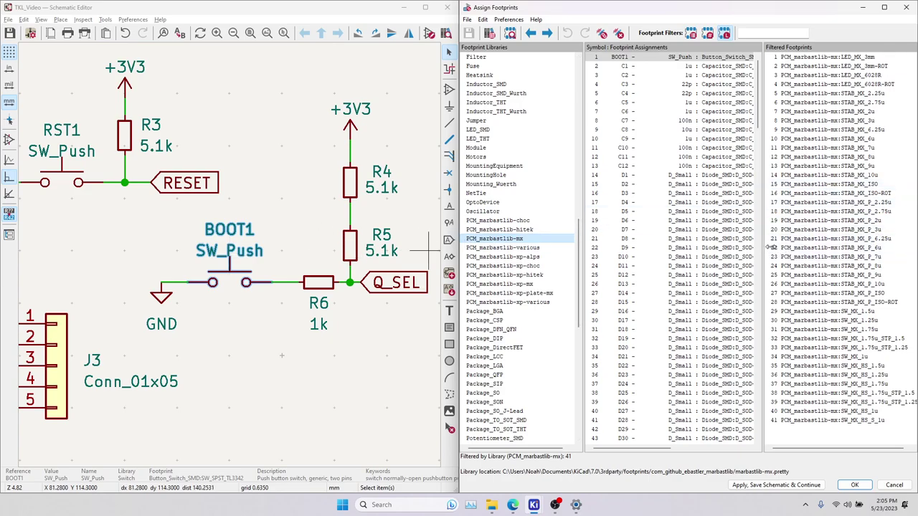
drag(769, 246, 778, 247)
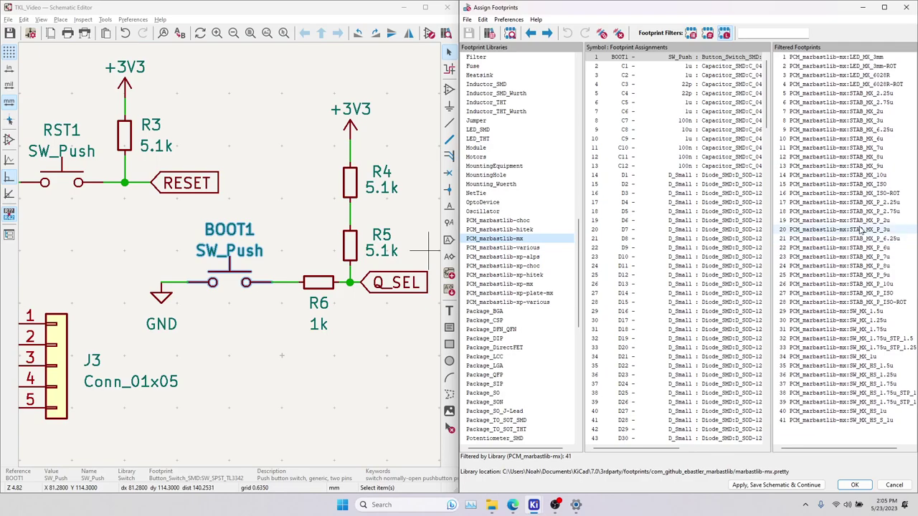
click(854, 366)
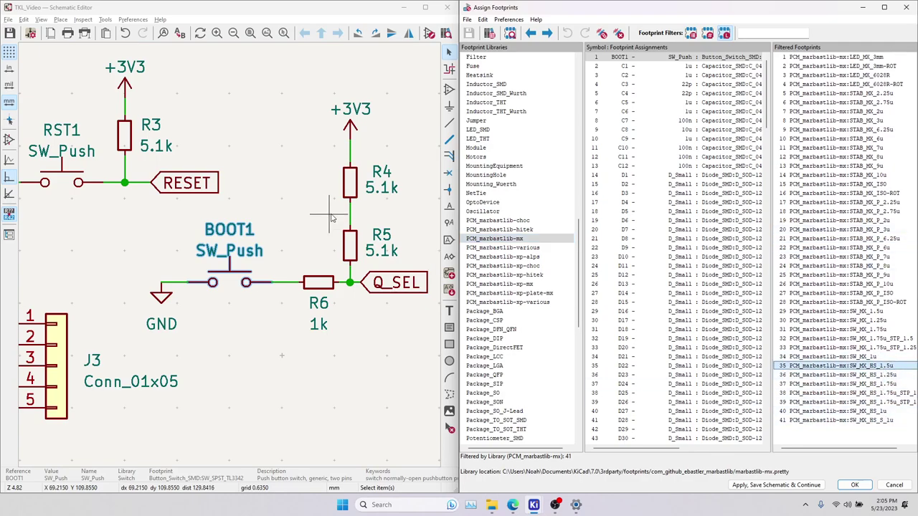
Bring the whole switch matrix into view in the schematic and select SW17 at the start of the second row.
scroll(284, 224, down, 5)
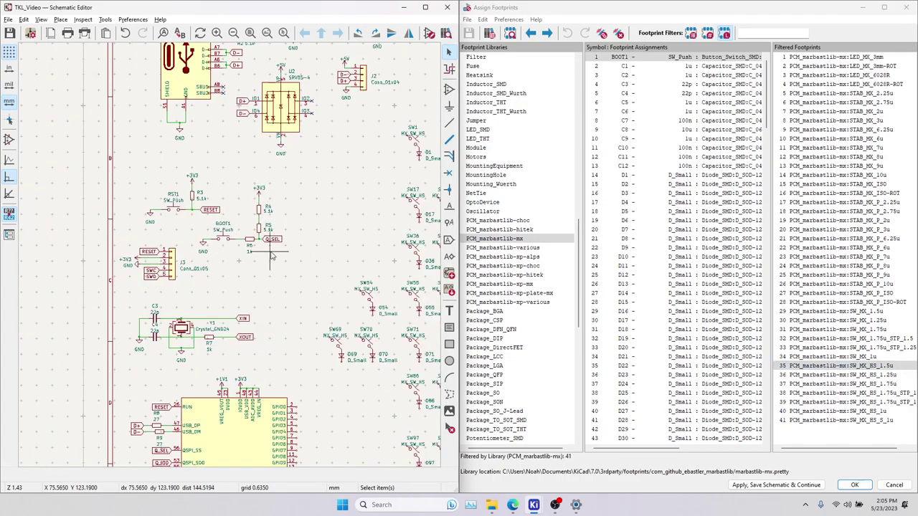
scroll(283, 221, down, 3)
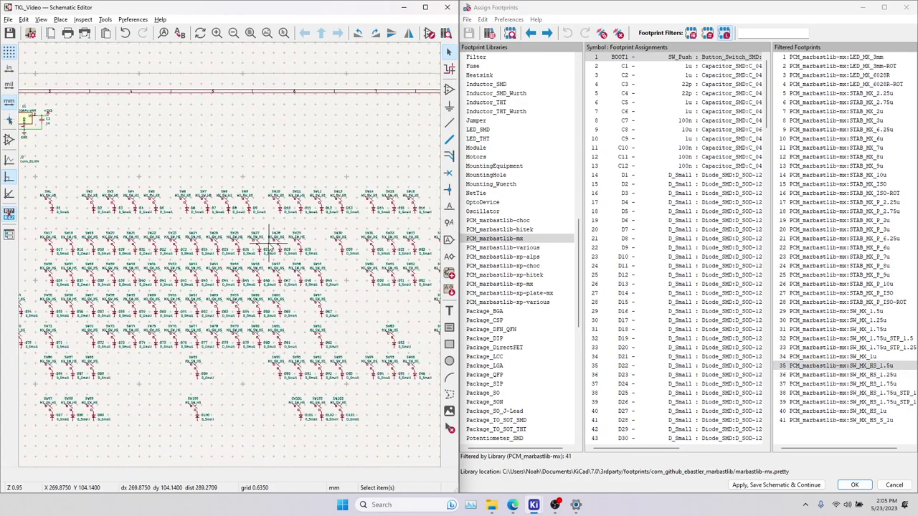
scroll(158, 219, down, 2)
scroll(231, 257, up, 2)
middle_drag(266, 258, 234, 243)
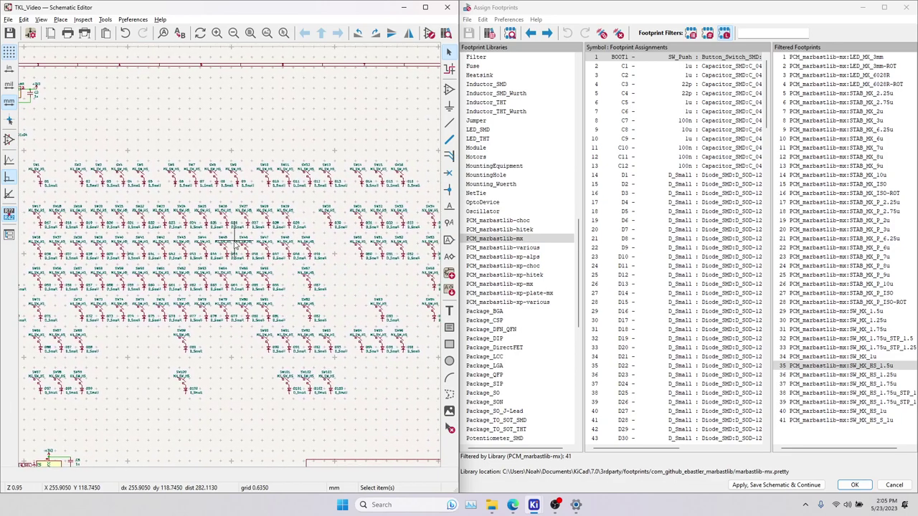
click(38, 170)
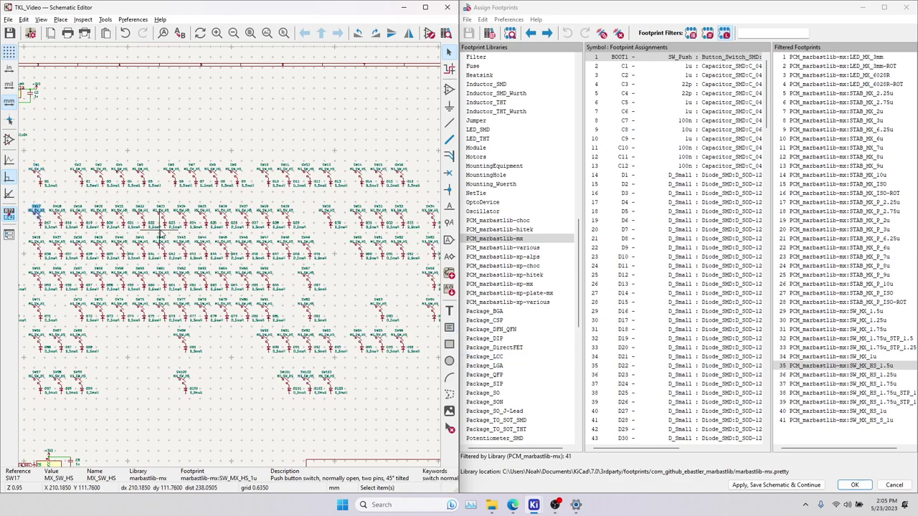
Stack the Keyboard Layout Editor above the schematic beside the footprint assignments, with the web page zoomed out to 67% to show every key.
drag(234, 14, 22, 483)
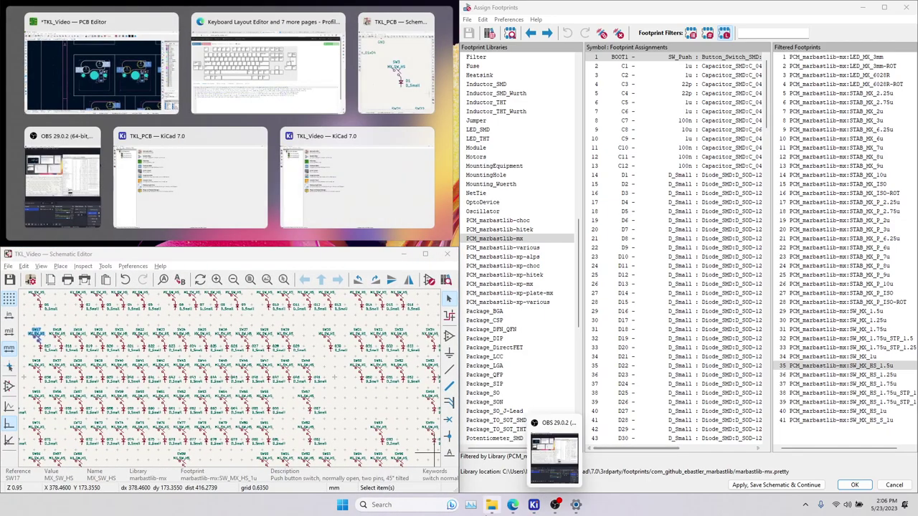
click(218, 96)
ctrl+scroll(282, 174, down, 2)
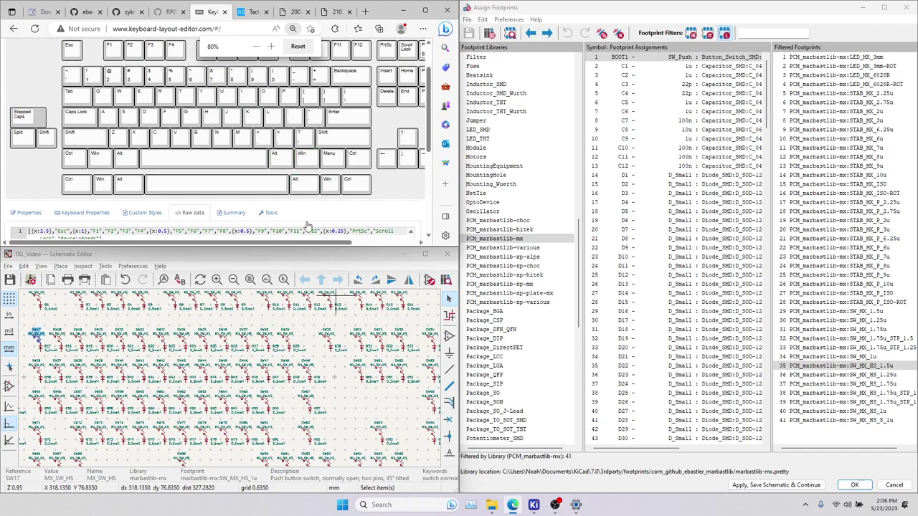
drag(312, 243, 347, 242)
scroll(336, 211, up, 1)
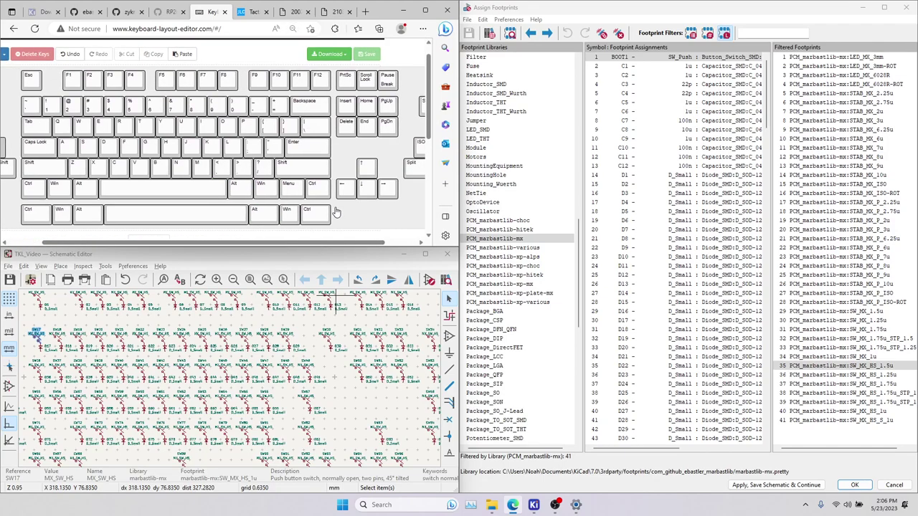
ctrl+scroll(313, 185, down, 2)
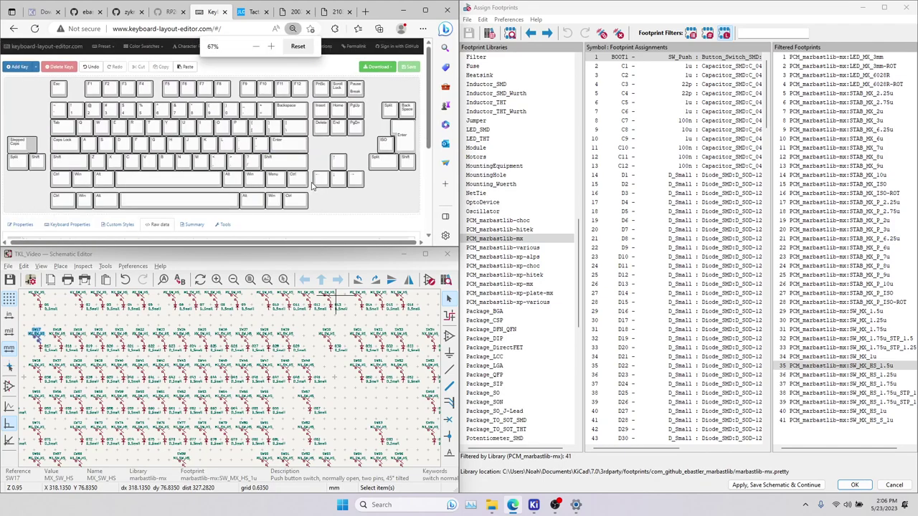
scroll(342, 329, down, 2)
middle_drag(239, 390, 260, 369)
Step through the switch footprint assignments from SW1 to SW30, comparing each highlighted switch with its key size in the keyboard layout.
click(721, 175)
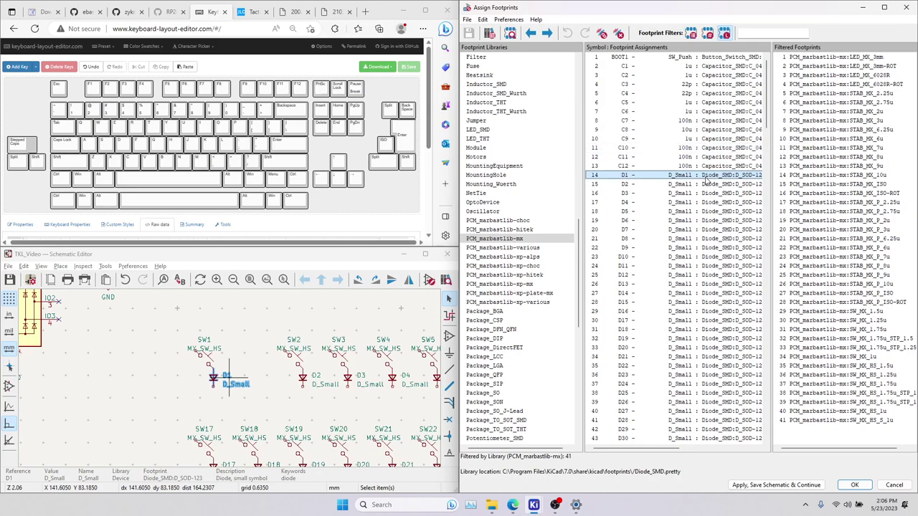
scroll(707, 180, down, 20)
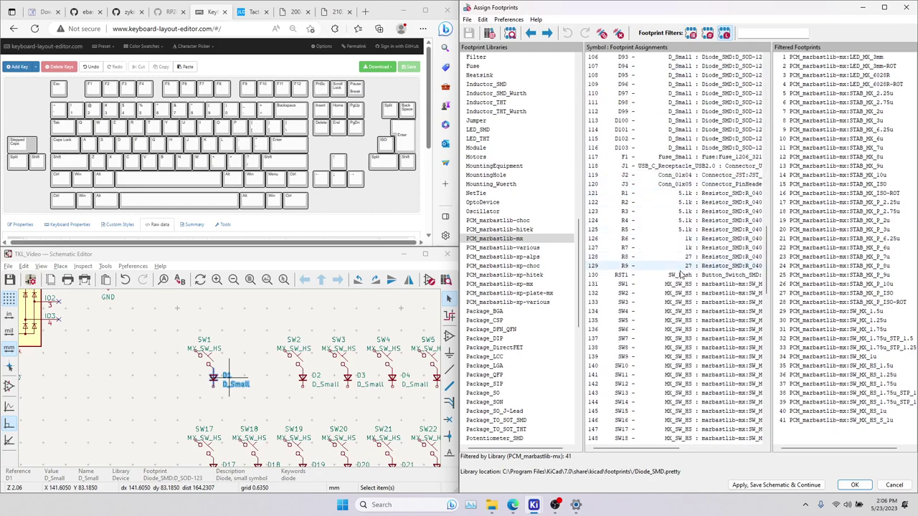
click(681, 275)
click(718, 284)
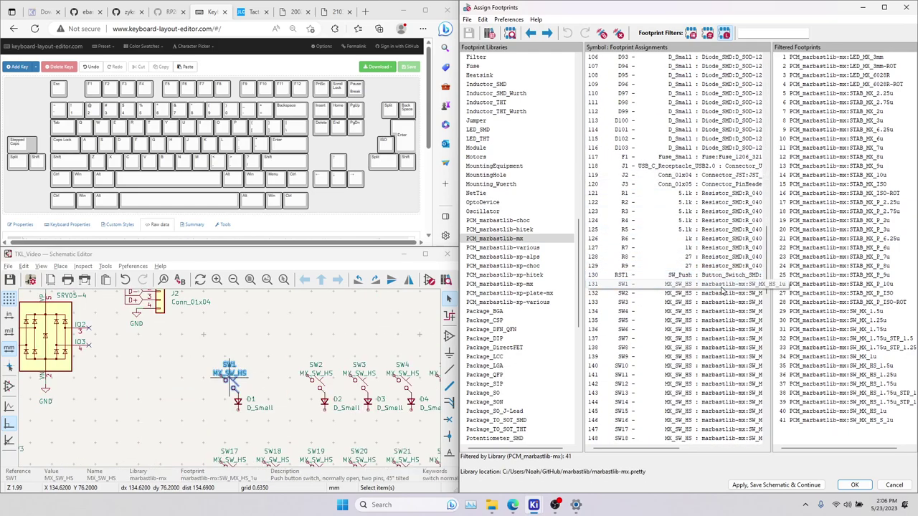
key(Down)
key(Down)
key(Down)
key(Down)
key(Down)
key(Down)
key(Down)
key(Down)
key(Down)
key(Down)
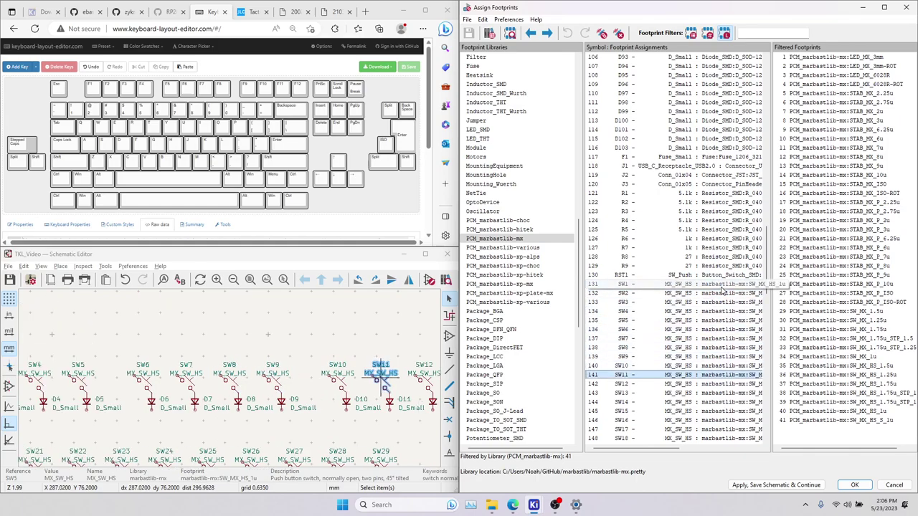
key(Down)
key(Down)
key(Down)
key(Down)
key(Down)
key(Down)
key(Down)
key(Down)
key(Down)
key(Down)
key(Down)
key(Down)
key(Down)
key(Down)
key(Down)
key(Down)
key(Down)
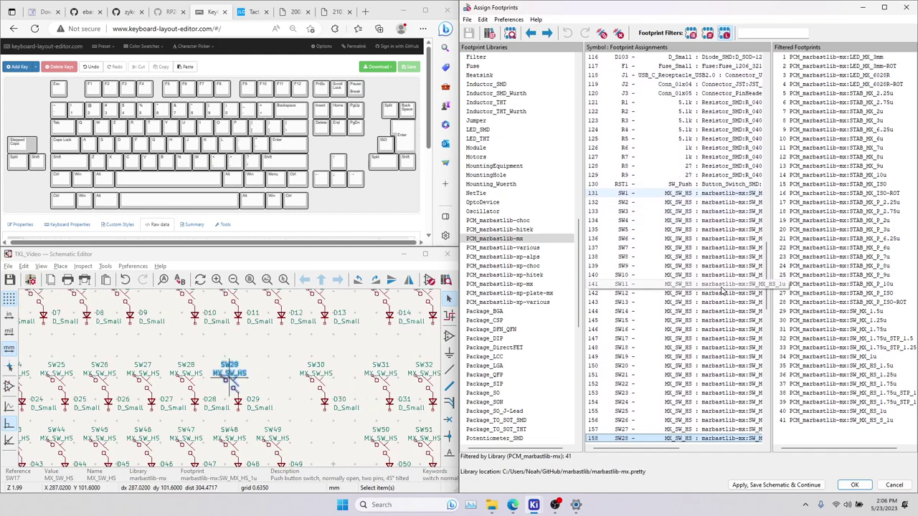
key(Down)
key(Down)
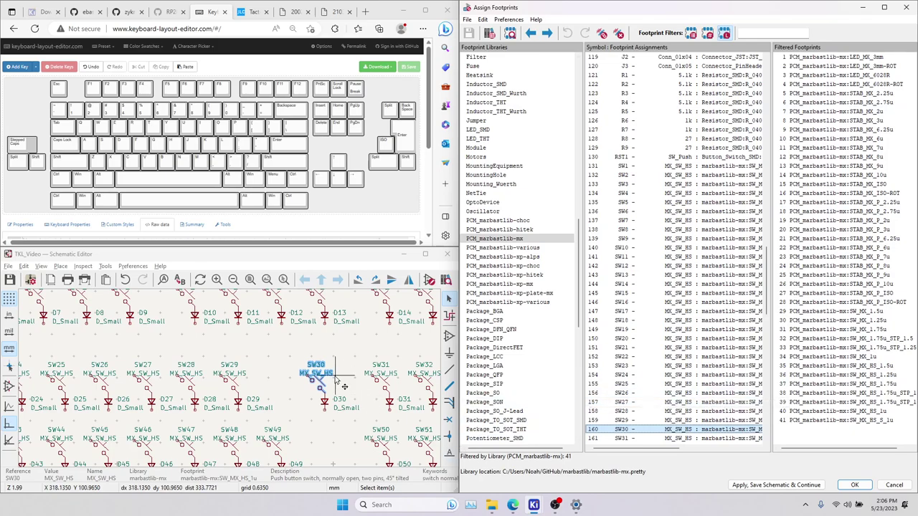
Advance to SW36, the Tab key switch, and assign it the PCM_marbastlib-mx:SW_MX_HS_1.5u footprint.
key(Down)
key(Down)
key(Down)
key(Down)
key(Down)
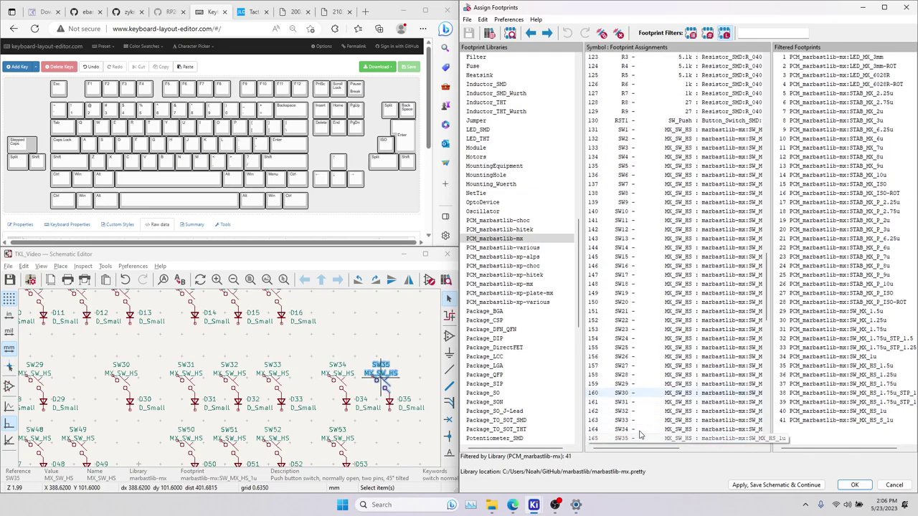
key(Down)
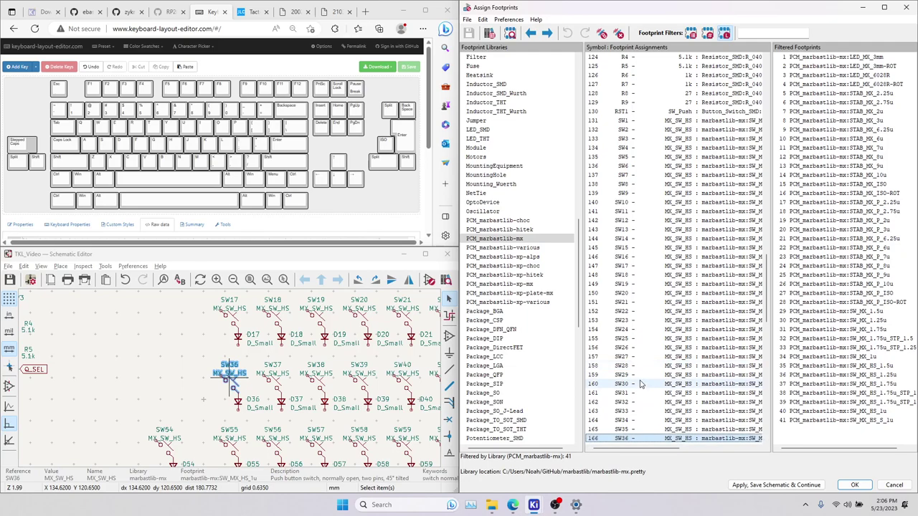
click(644, 440)
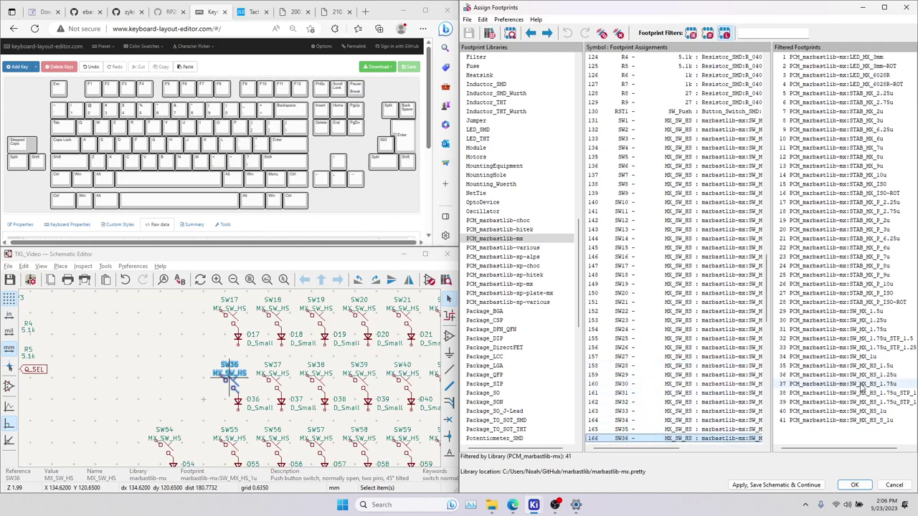
double_click(893, 367)
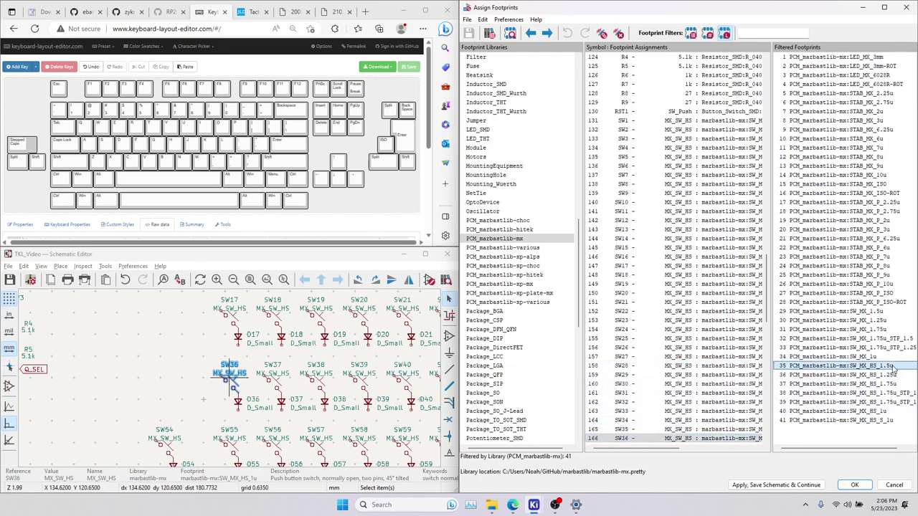
Continue along the Tab row to SW49 and assign it the PCM_marbastlib-mx:SW_MX_HS_1.5u footprint.
click(674, 439)
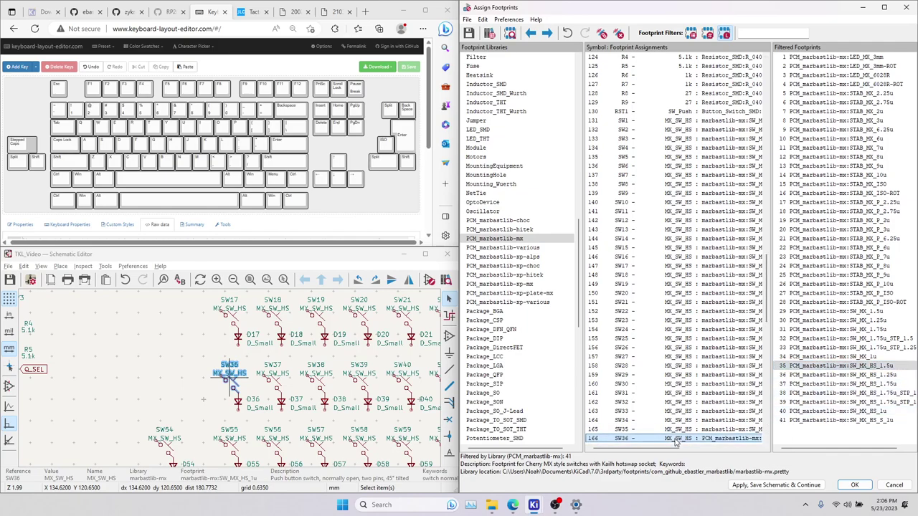
key(Down)
key(Down)
key(Down)
key(Down)
key(Down)
key(Down)
key(Down)
key(Down)
key(Down)
key(Down)
key(Down)
key(Down)
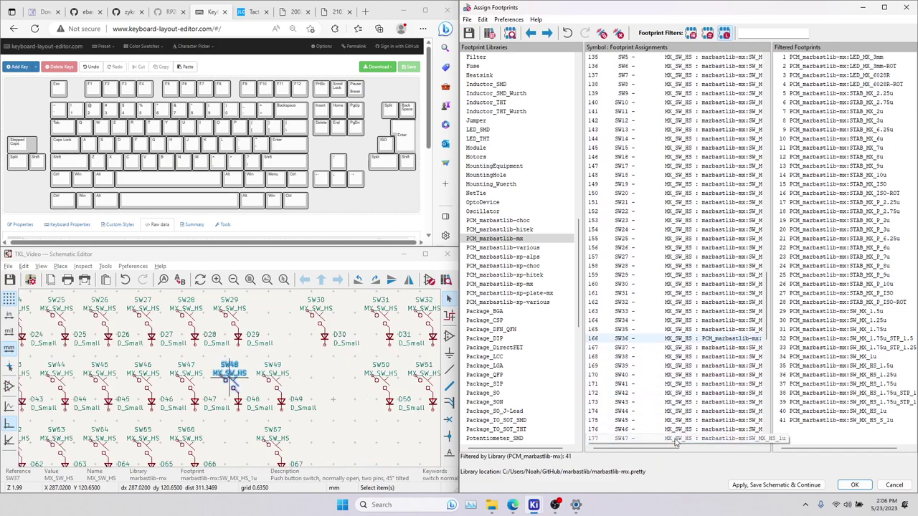
key(Down)
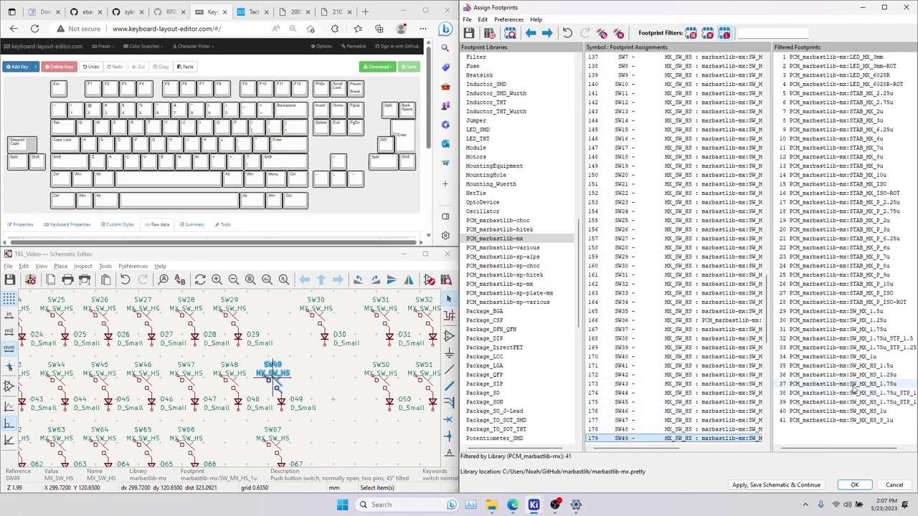
click(874, 366)
double_click(874, 368)
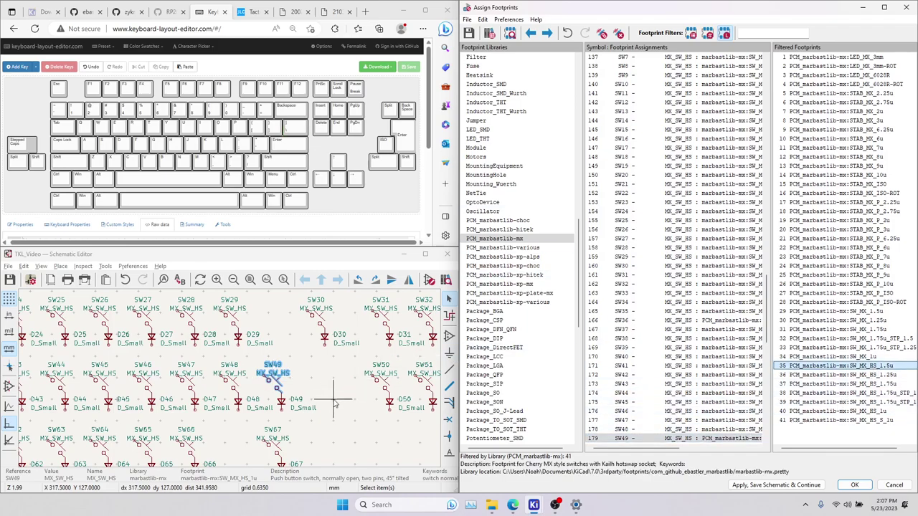
Advance from SW49 to SW54, the stepped Caps Lock switch, and assign it the PCM_marbastlib-mx:SW_MX_HS_1.75u_STP_1.25 footprint.
click(719, 440)
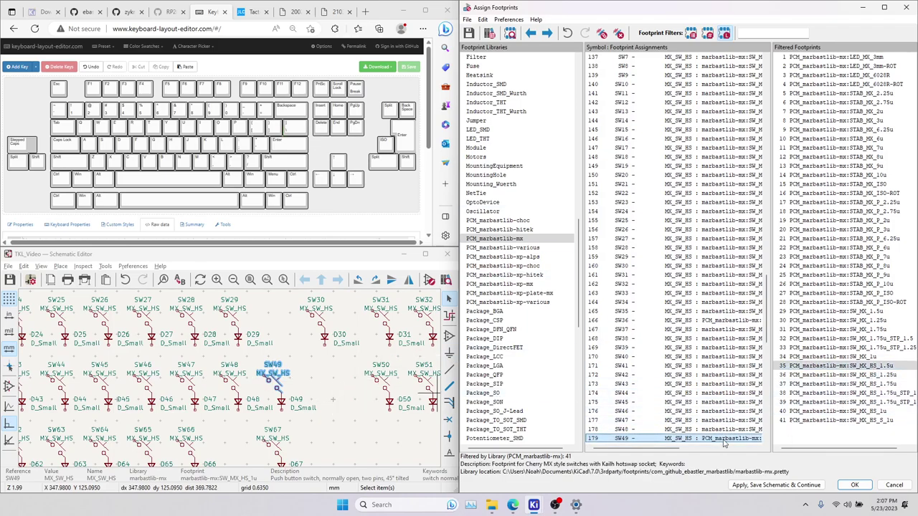
key(Down)
key(Down)
key(Down)
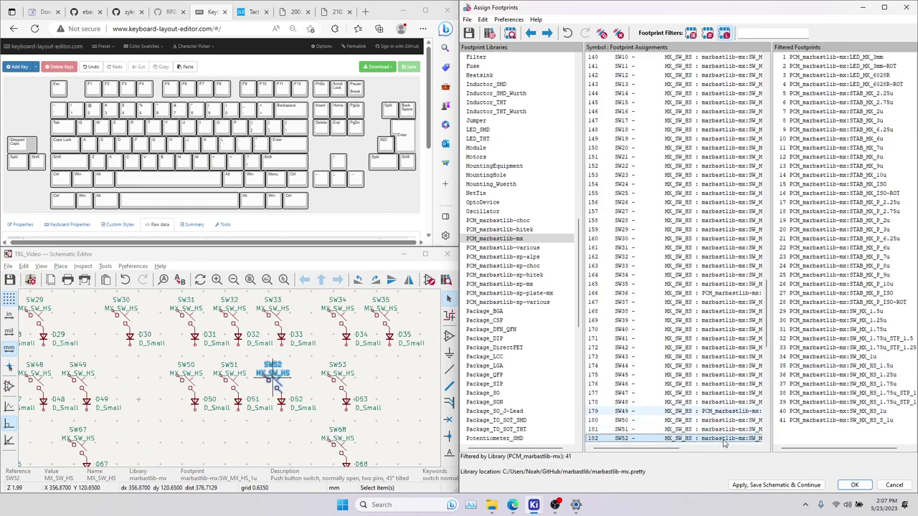
key(Down)
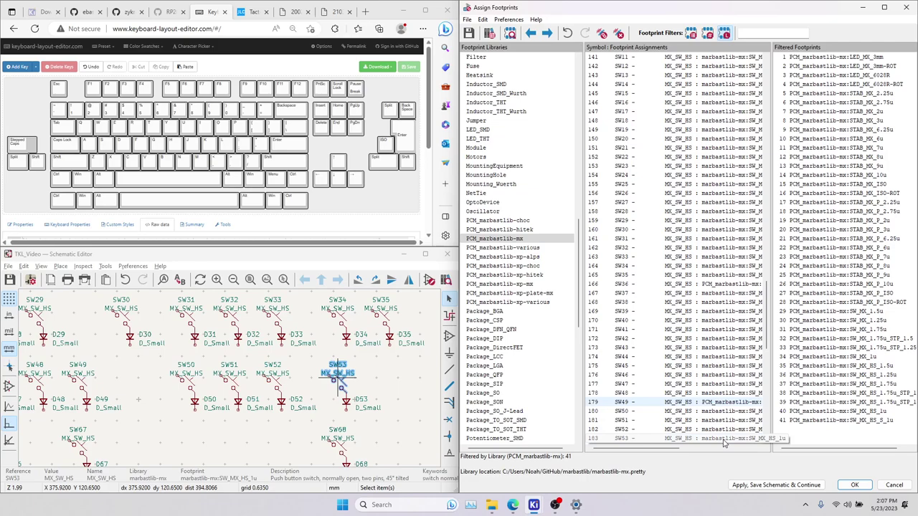
key(Down)
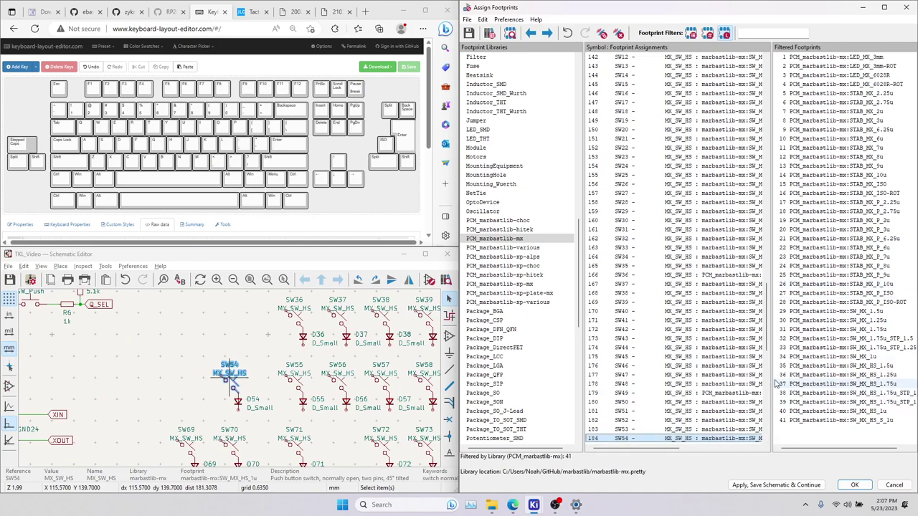
drag(771, 374, 751, 374)
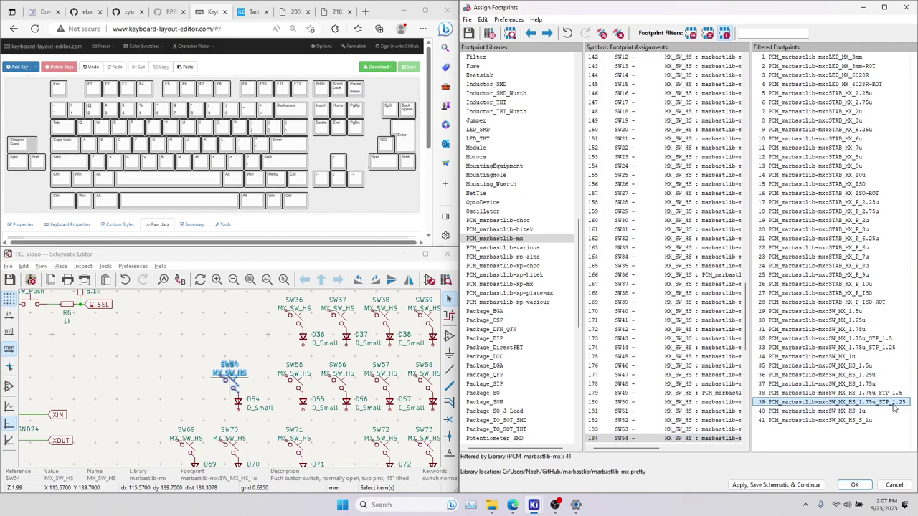
double_click(895, 404)
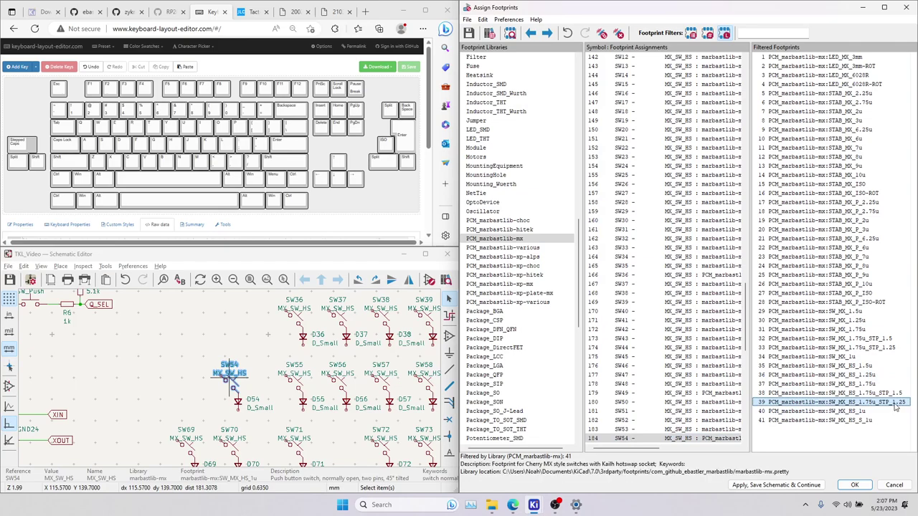
Move on to SW55, the Caps Lock switch, and assign it the PCM_marbastlib-mx:SW_MX_HS_1.75u footprint.
click(717, 439)
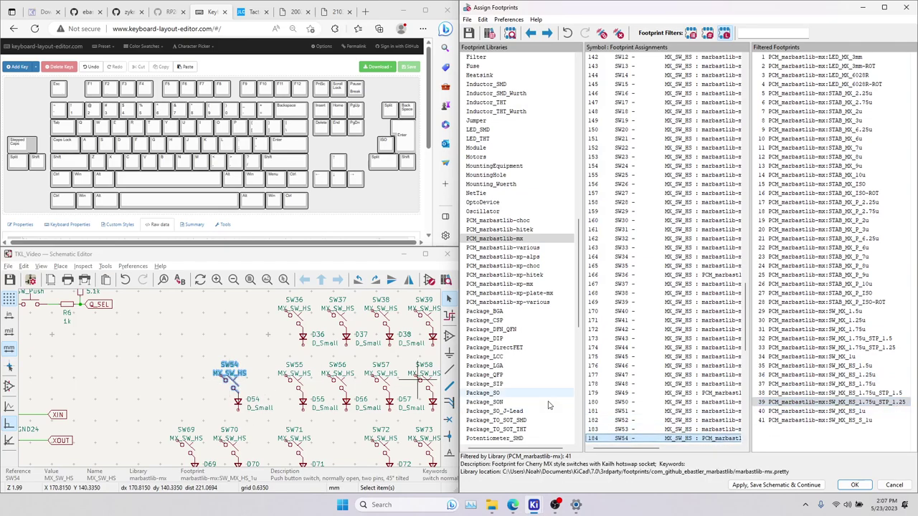
key(Down)
key(Down)
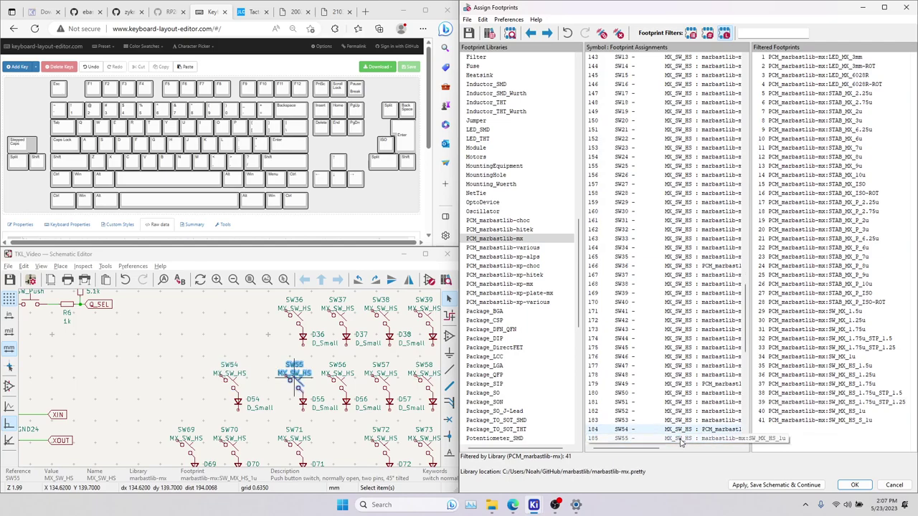
click(682, 439)
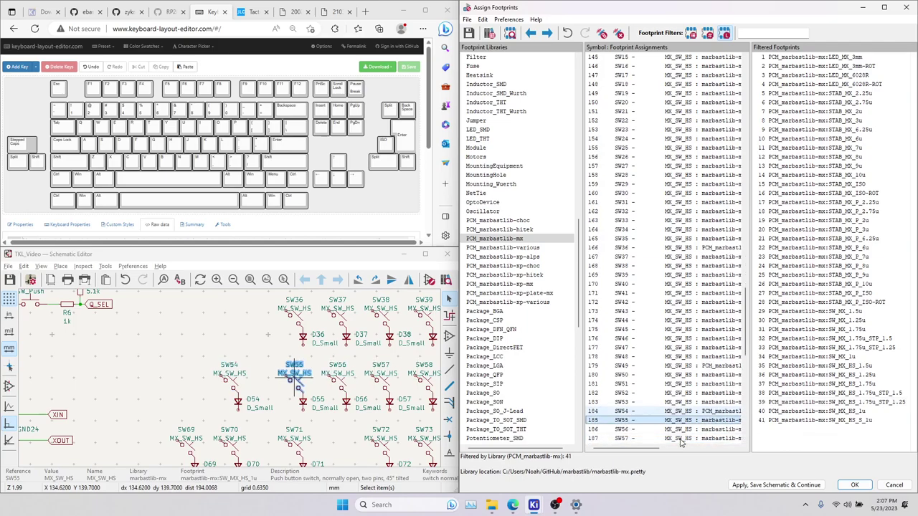
double_click(875, 385)
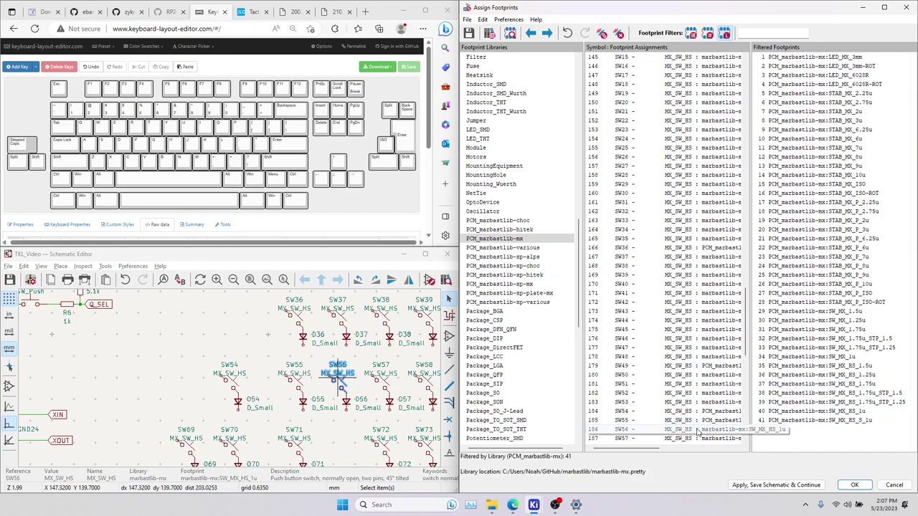
Step through the switch assignments from SW56 to SW68, comparing each highlighted switch with its key size in the keyboard layout.
key(Down)
key(Down)
key(Down)
key(Down)
key(Down)
key(Down)
key(Down)
key(Down)
key(Down)
key(Down)
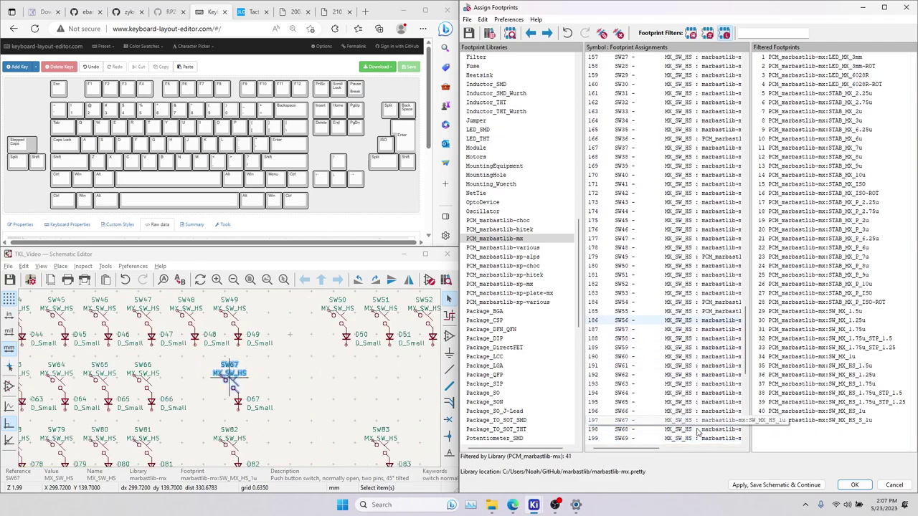
key(Down)
Check SW68 against the ISO key in the layout and assign SW69, the split left Shift switch, the PCM_marbastlib-mx:SW_MX_HS_1.25u footprint.
click(385, 140)
click(233, 383)
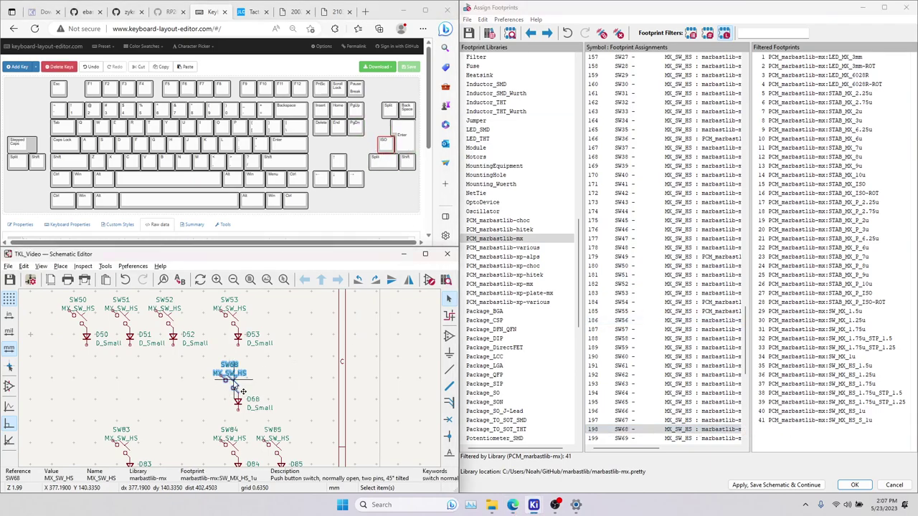
click(656, 438)
click(654, 431)
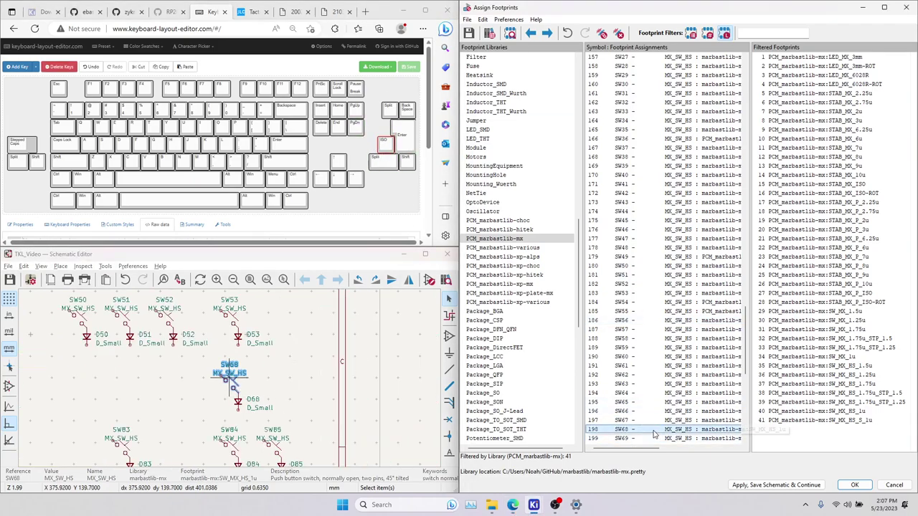
key(Down)
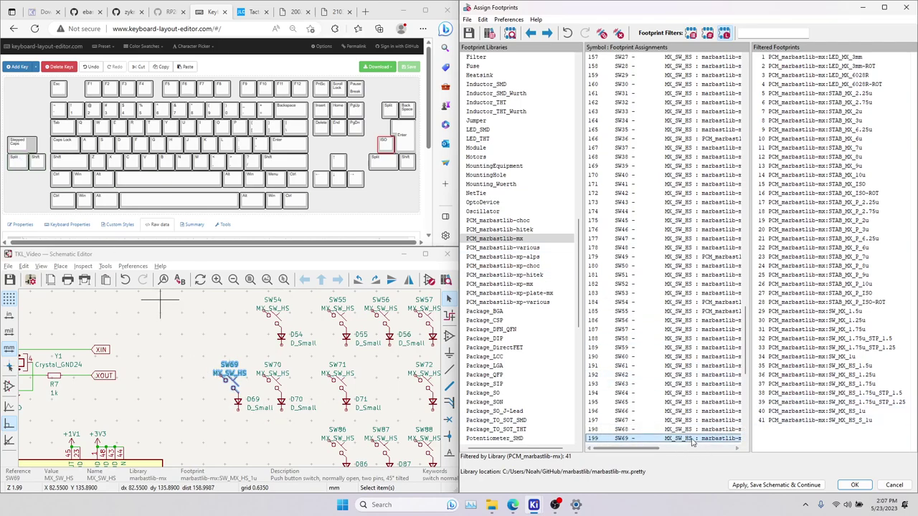
double_click(870, 377)
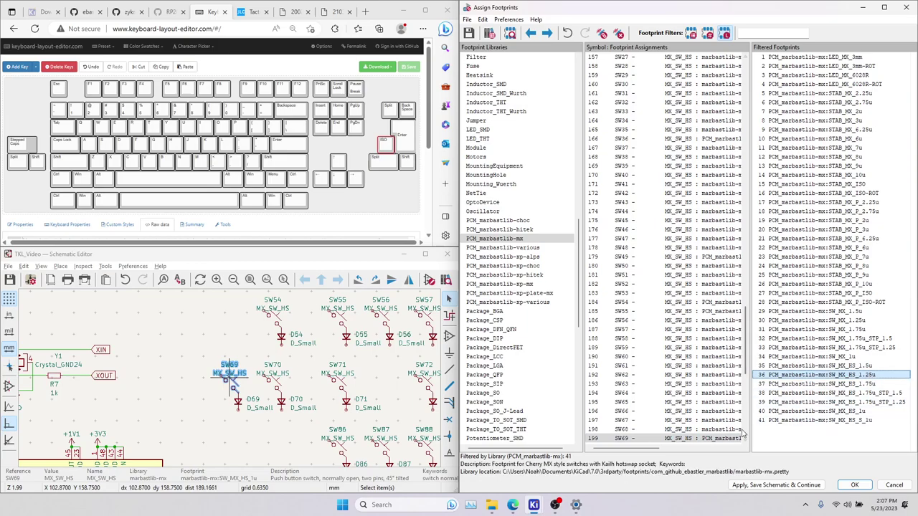
Go through the Shift row to SW84, the split right Shift switch, and assign it the PCM_marbastlib-mx:SW_MX_HS_1.75u footprint.
click(282, 392)
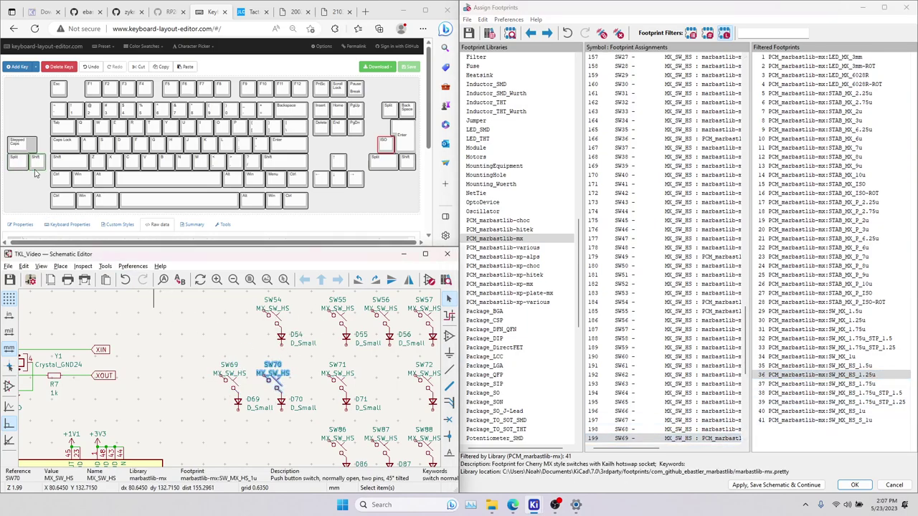
click(342, 392)
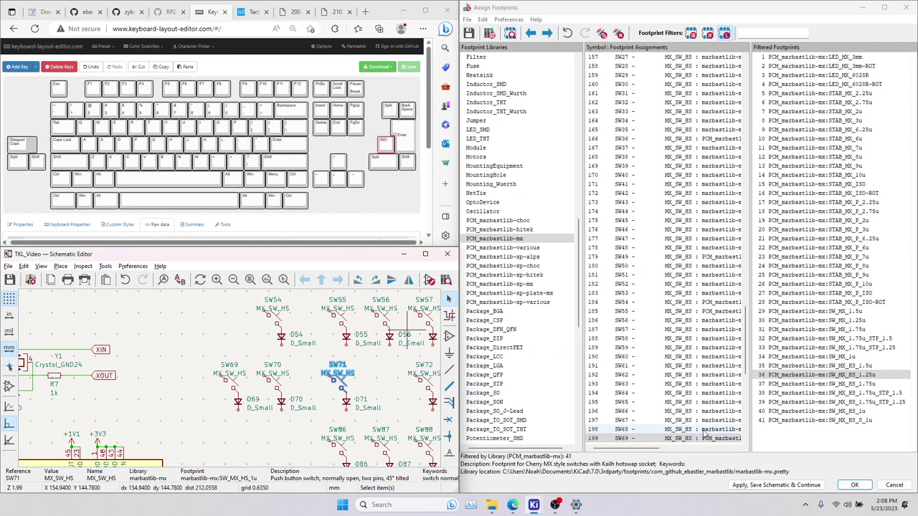
scroll(657, 423, down, 1)
click(657, 430)
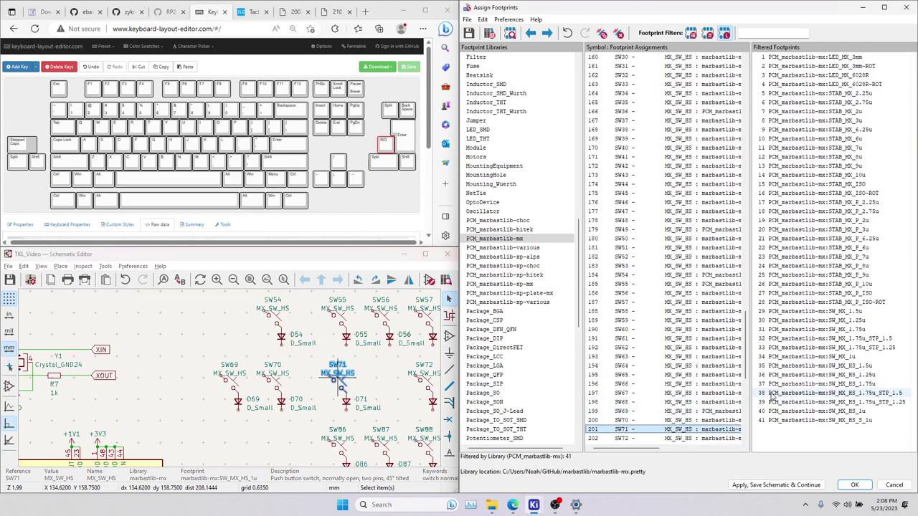
click(384, 167)
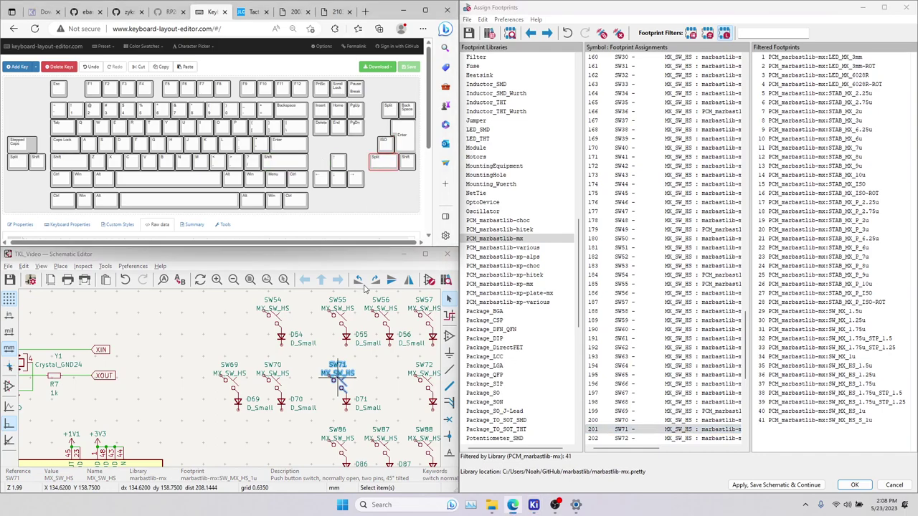
middle_drag(436, 402, 208, 366)
middle_drag(373, 371, 207, 361)
middle_drag(430, 351, 297, 369)
middle_drag(394, 366, 200, 378)
middle_drag(322, 378, 202, 384)
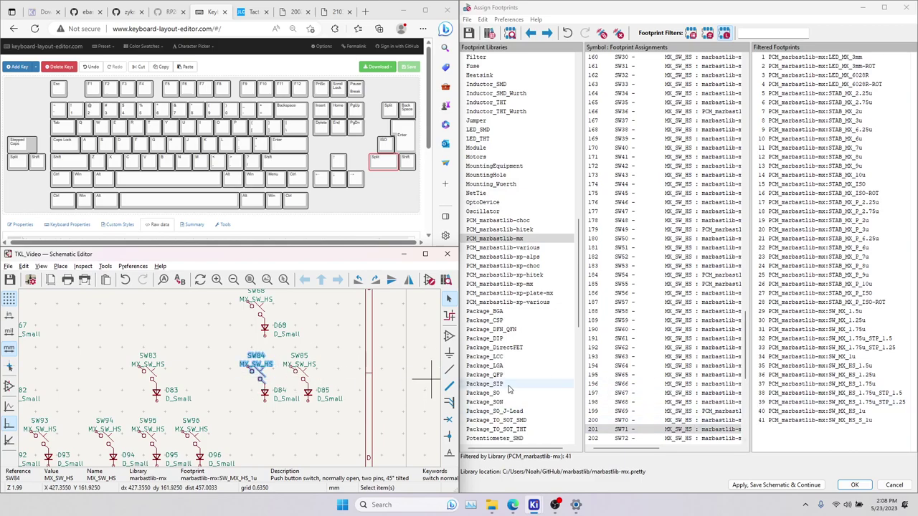
scroll(634, 433, down, 5)
click(669, 412)
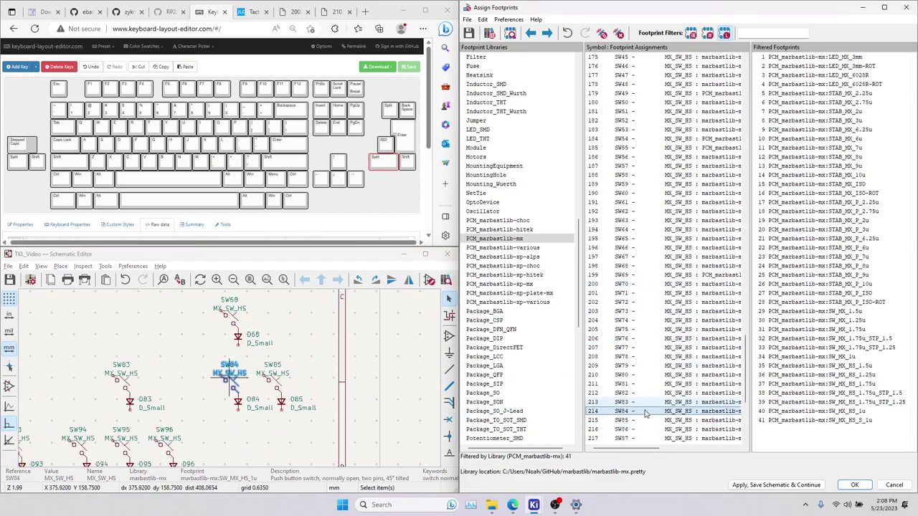
click(818, 384)
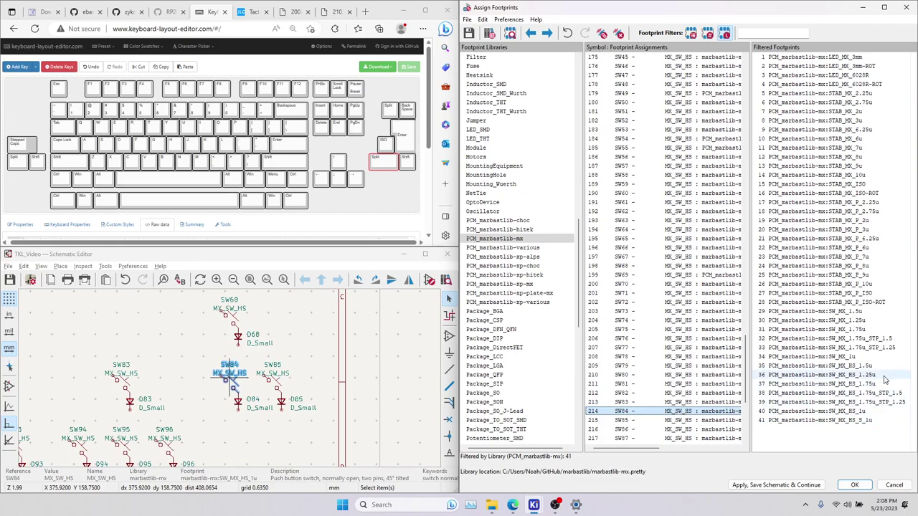
double_click(817, 384)
Compare the bottom-row modifier keys in the layout and assign SW86, SW87 and SW88 the PCM_marbastlib-mx:SW_MX_HS_1.25u footprint.
click(693, 420)
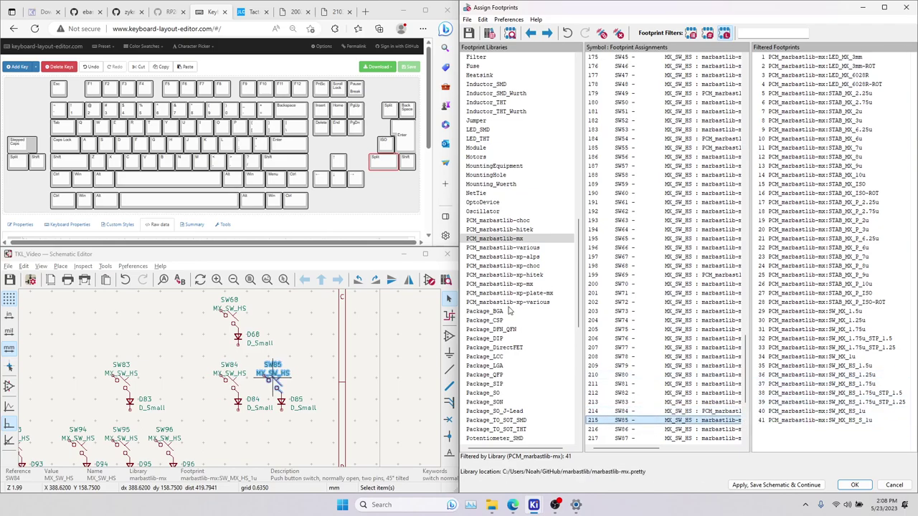
click(614, 427)
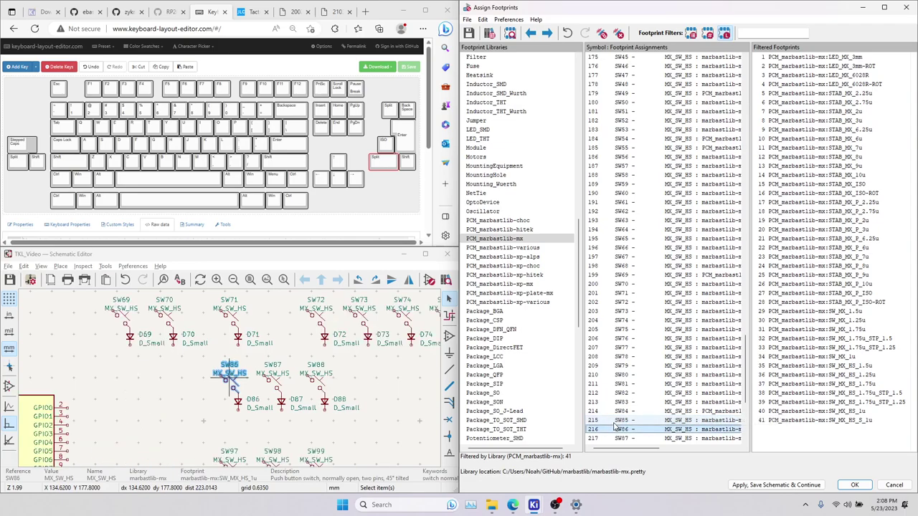
click(61, 180)
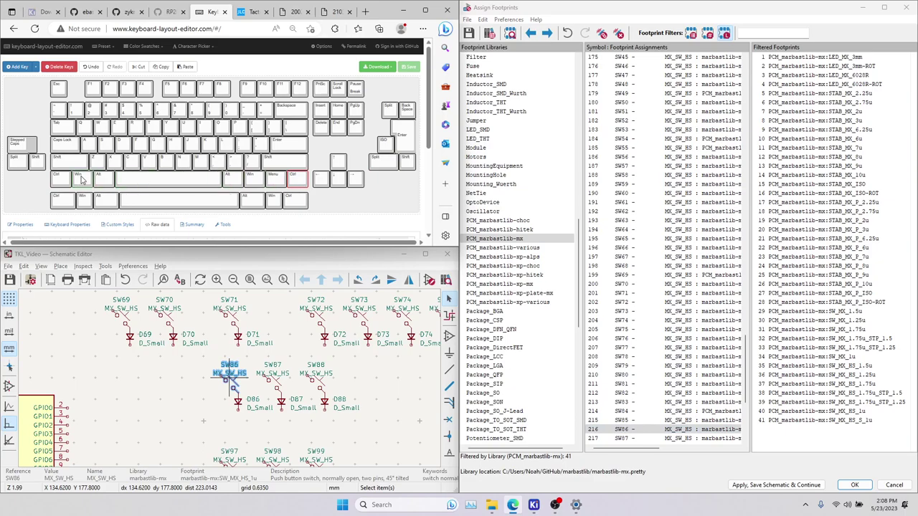
click(252, 201)
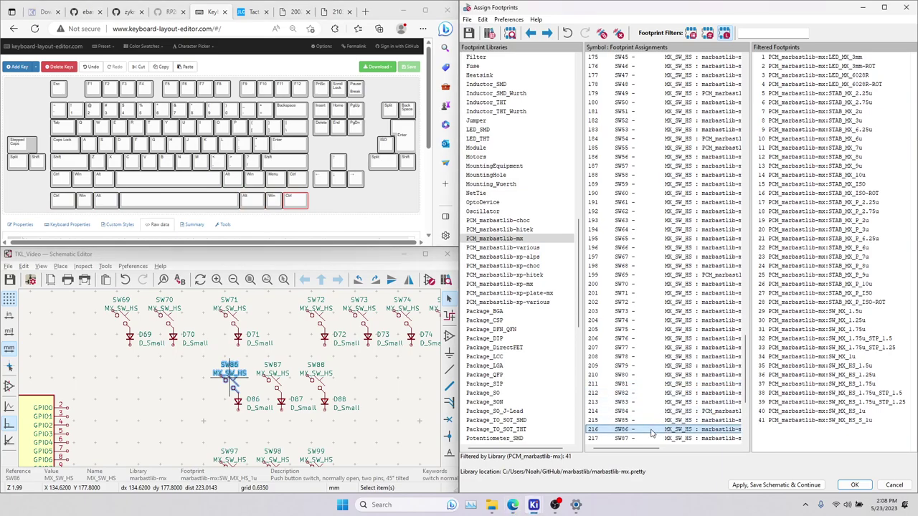
scroll(653, 433, down, 1)
double_click(845, 376)
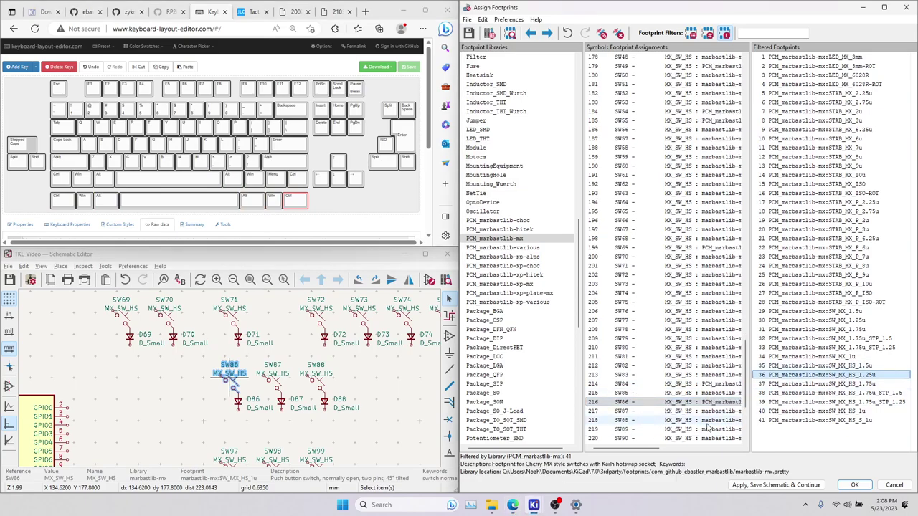
click(707, 421)
double_click(832, 375)
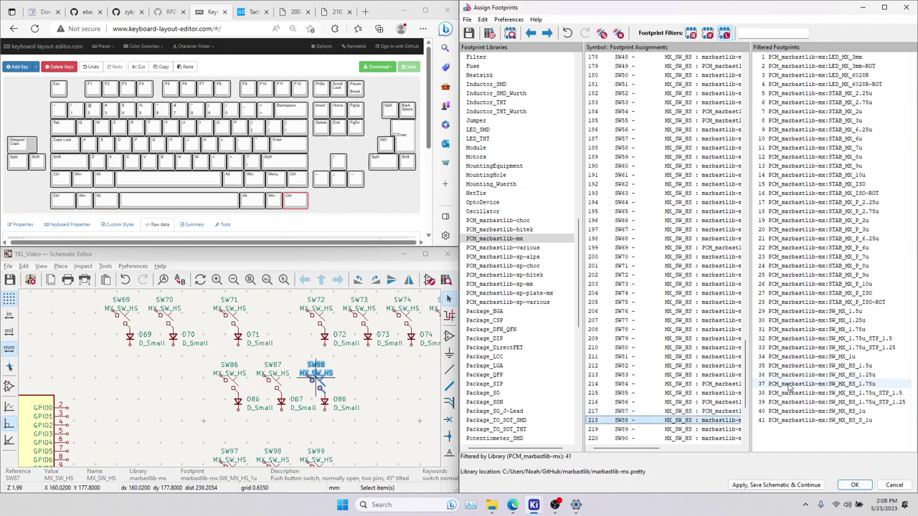
double_click(810, 385)
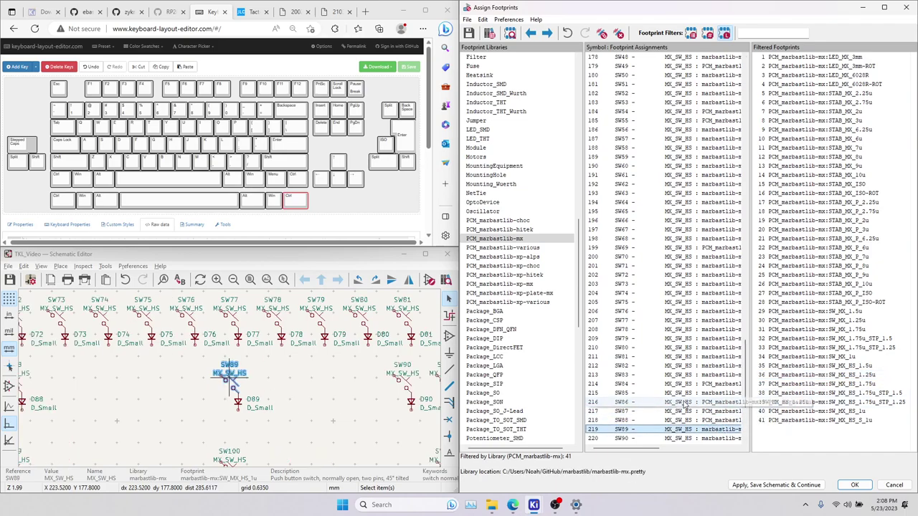
Assign SW90 through SW93, the modifier switches after the spacebar, the PCM_marbastlib-mx:SW_MX_HS_1.25u footprint and verify SW92 and SW93.
scroll(685, 405, down, 1)
click(728, 413)
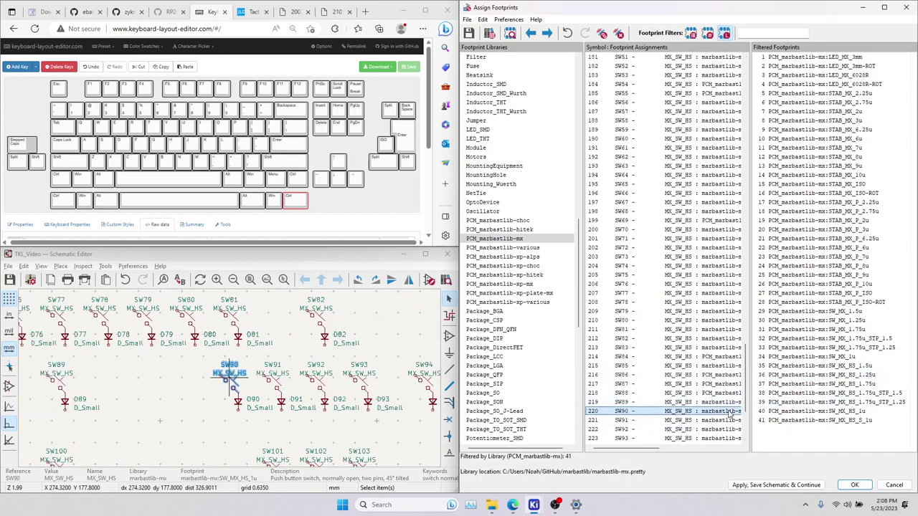
double_click(812, 375)
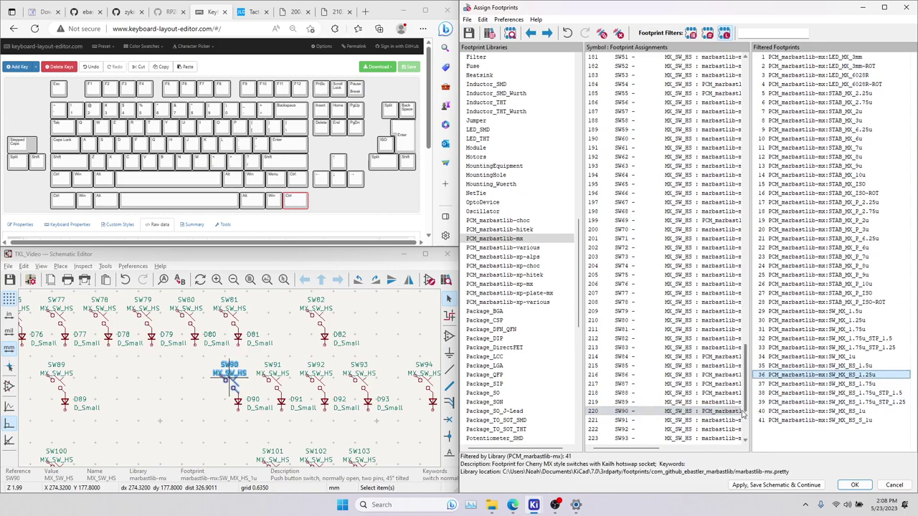
double_click(796, 375)
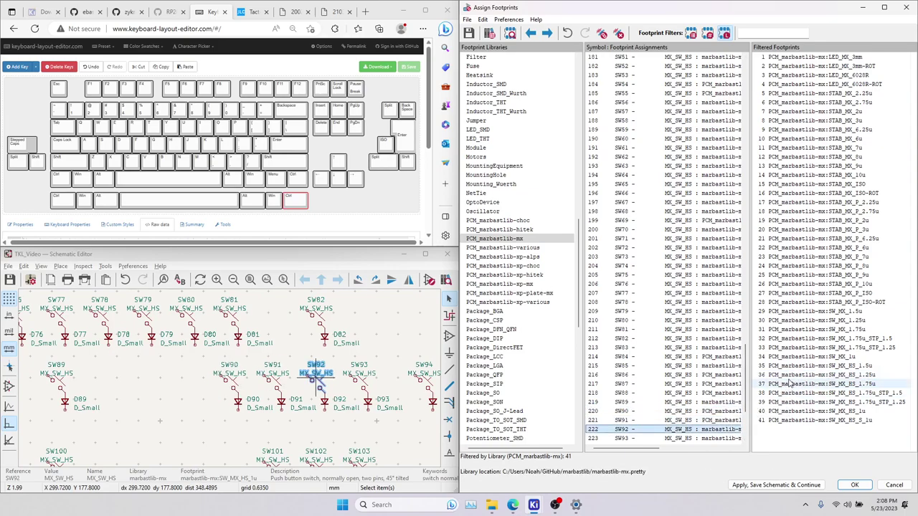
double_click(794, 375)
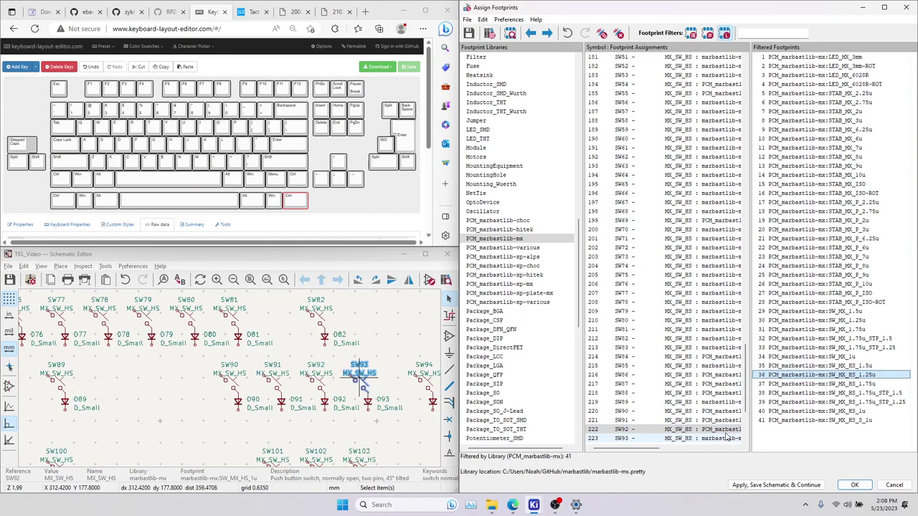
double_click(794, 374)
click(724, 429)
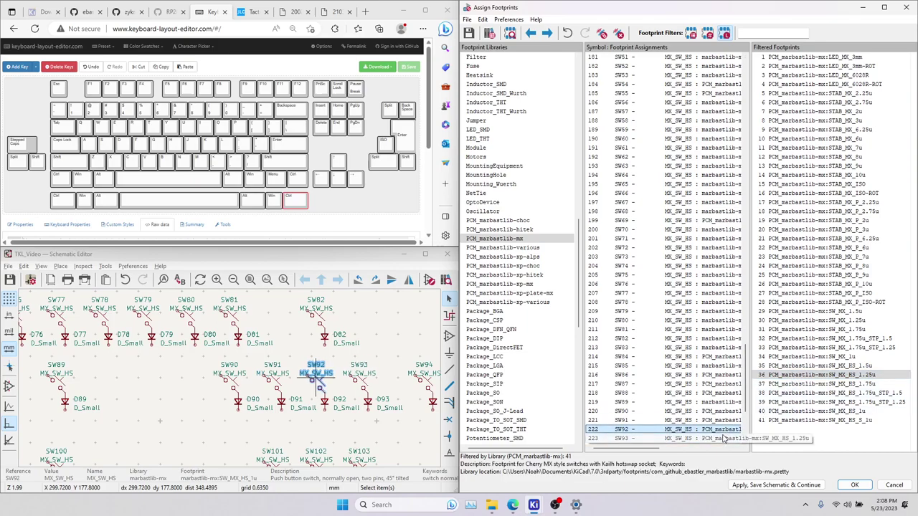
click(724, 439)
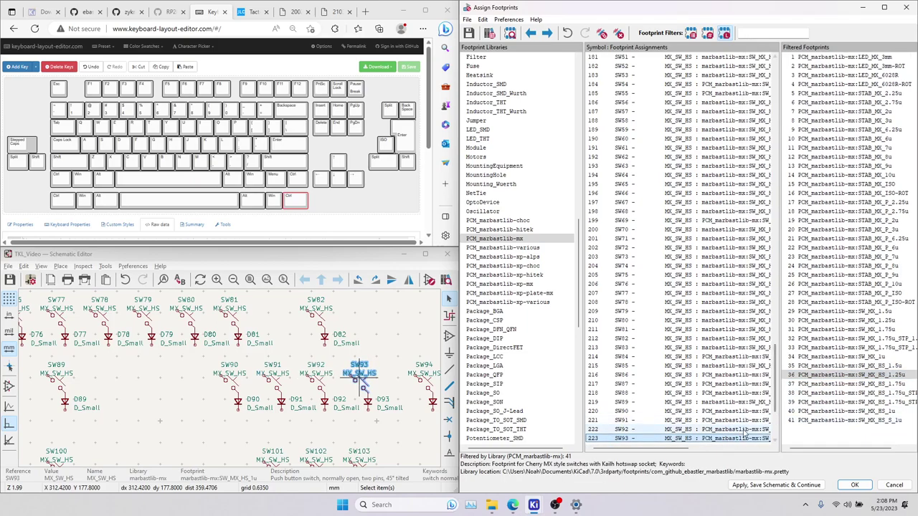
Go past the arrow-key switches and assign SW97 and SW99 in the alternate bottom row the PCM_marbastlib-mx:SW_MX_HS_1.5u footprint.
mouse_move(677, 449)
mouse_down()
mouse_move(709, 448)
mouse_move(670, 447)
mouse_up()
scroll(705, 409, down, 2)
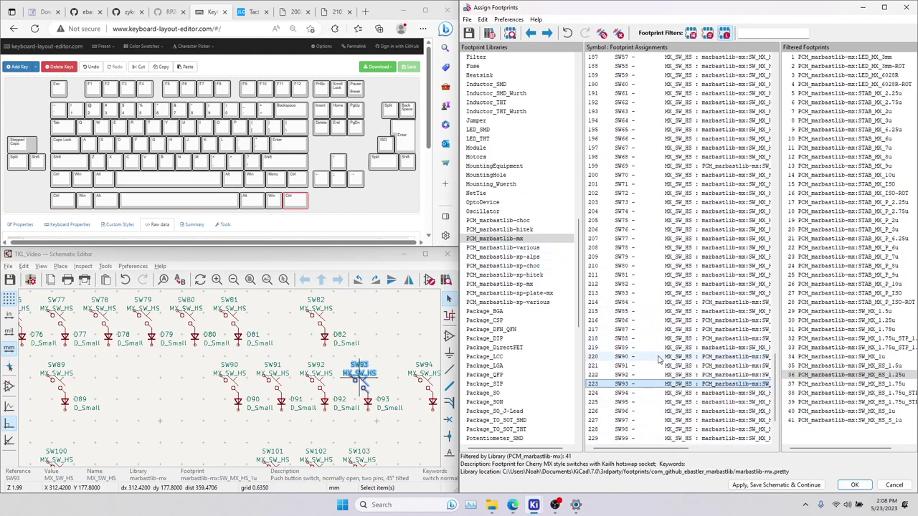
click(697, 394)
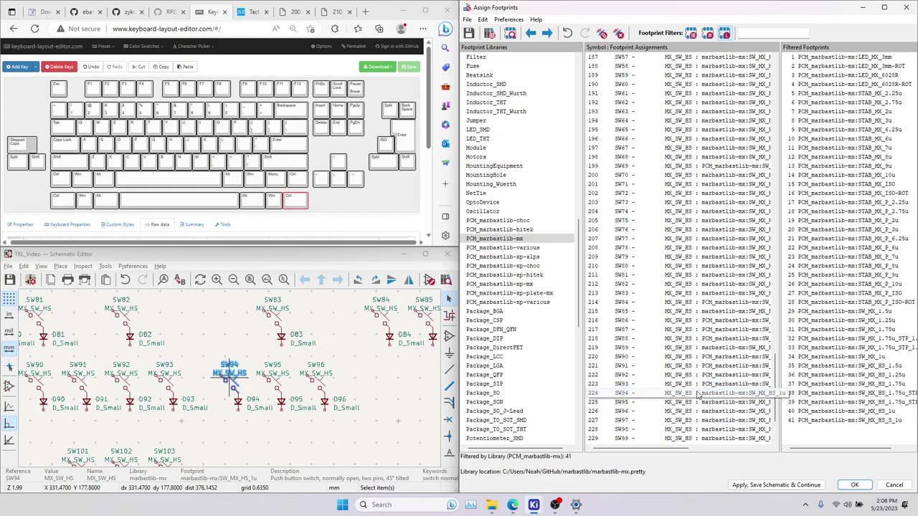
scroll(236, 384, down, 5)
scroll(237, 384, up, 3)
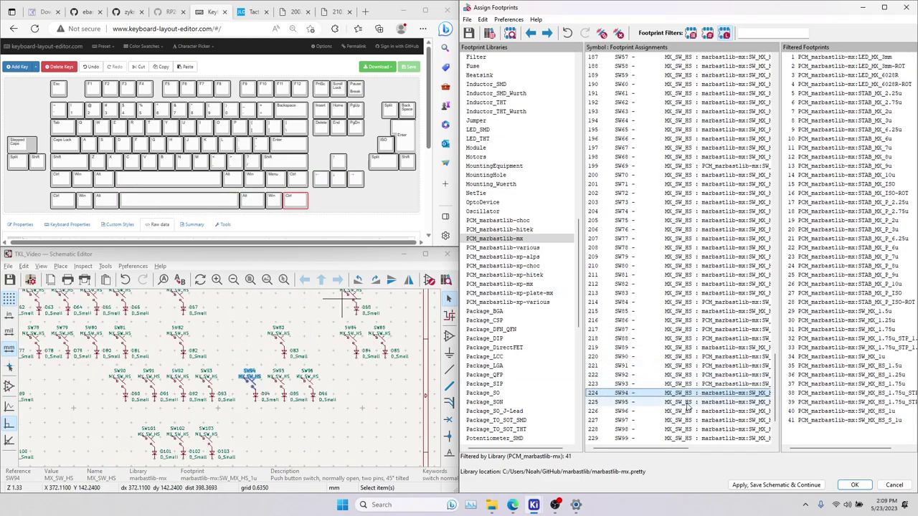
key(Down)
key(Down)
key(Down)
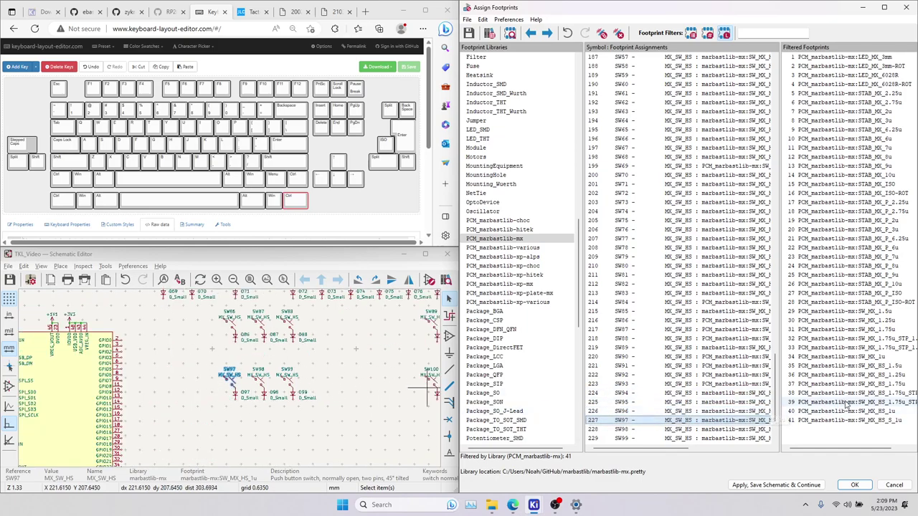
double_click(880, 366)
click(766, 438)
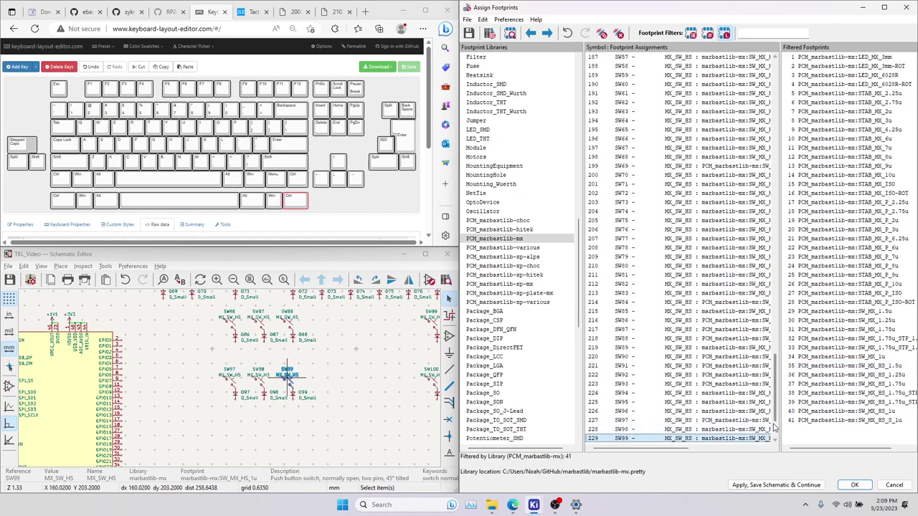
double_click(847, 365)
Assign SW101 and SW103 the PCM_marbastlib-mx:SW_MX_HS_1.5u footprint and apply all footprint assignments to the schematic.
scroll(726, 415, down, 2)
click(717, 394)
double_click(857, 366)
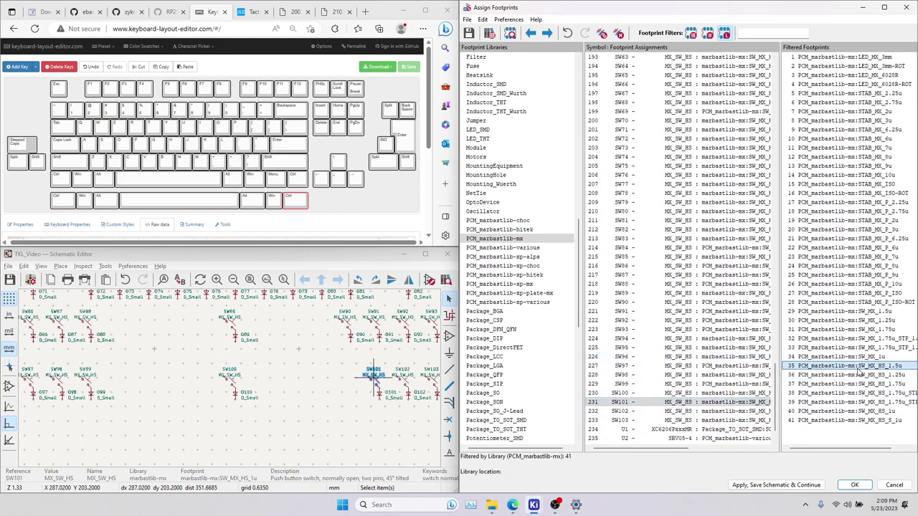
click(756, 421)
double_click(840, 366)
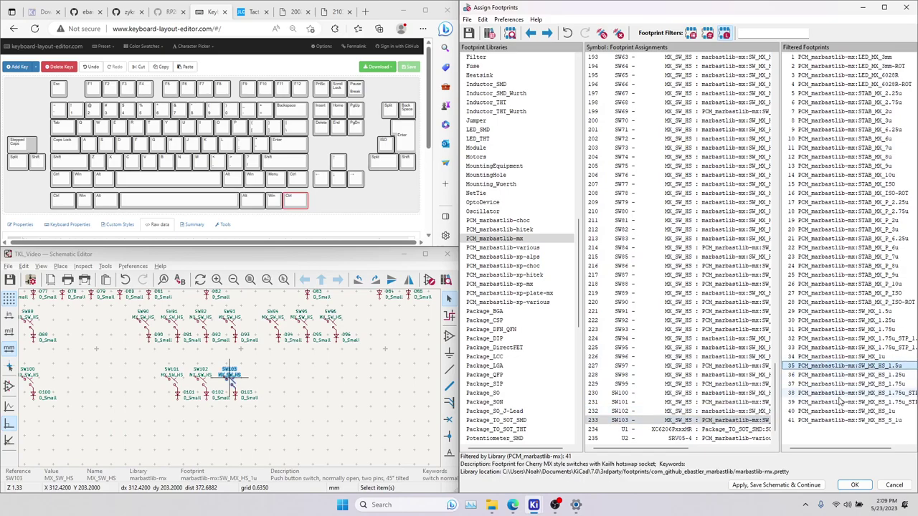
click(855, 486)
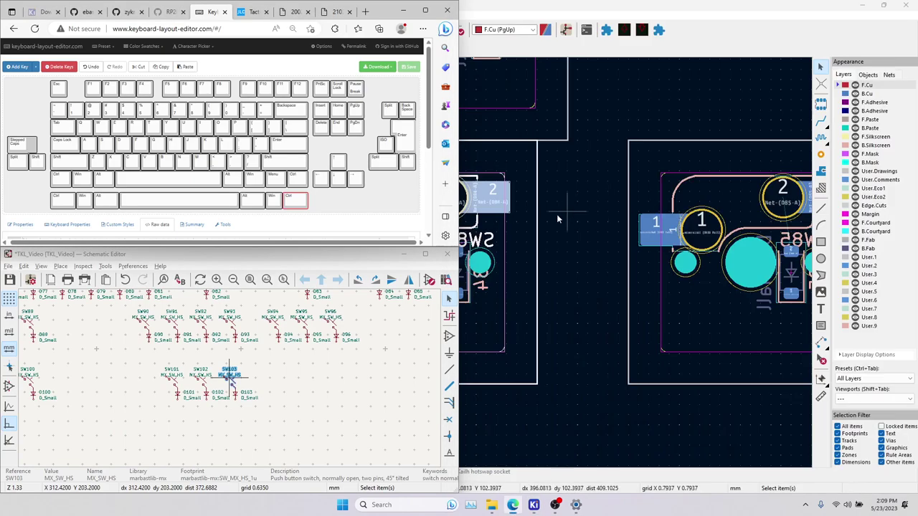
Switch to the PCB Editor and update the board from the schematic, replacing footprints with those specified there.
click(368, 366)
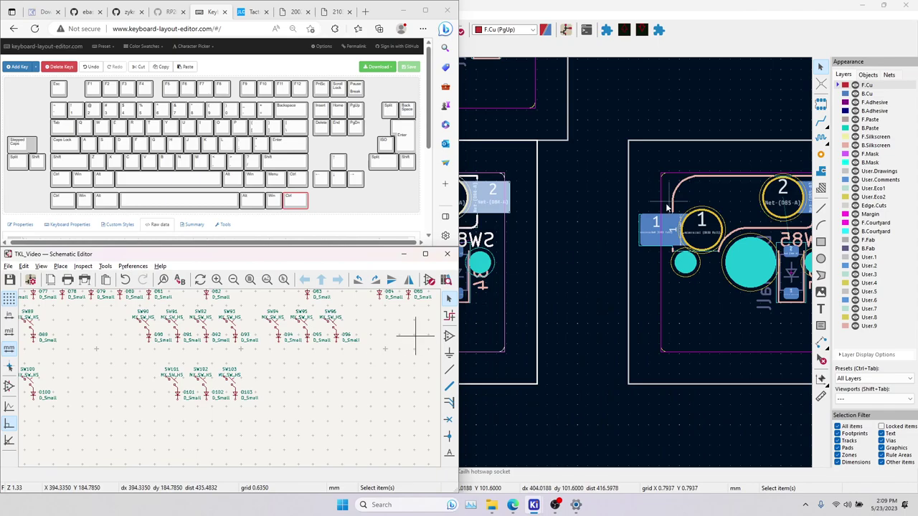
click(590, 69)
click(442, 31)
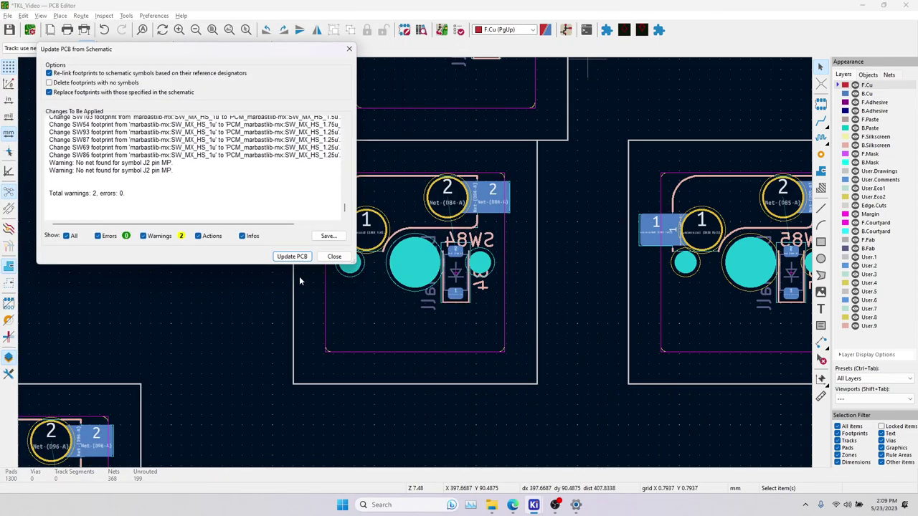
click(334, 256)
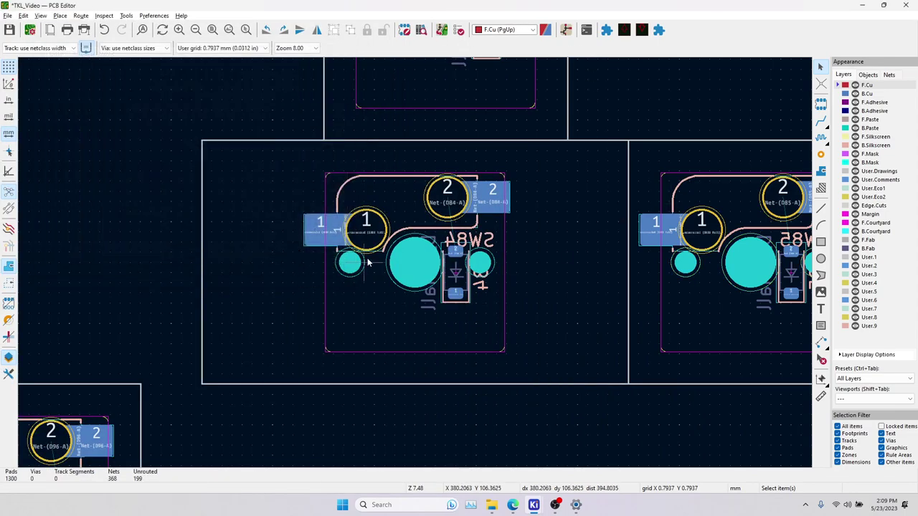
Inspect the updated key outlines across the board, including SW93, SW36 and the stepped Caps Lock switch SW54.
scroll(408, 254, down, 8)
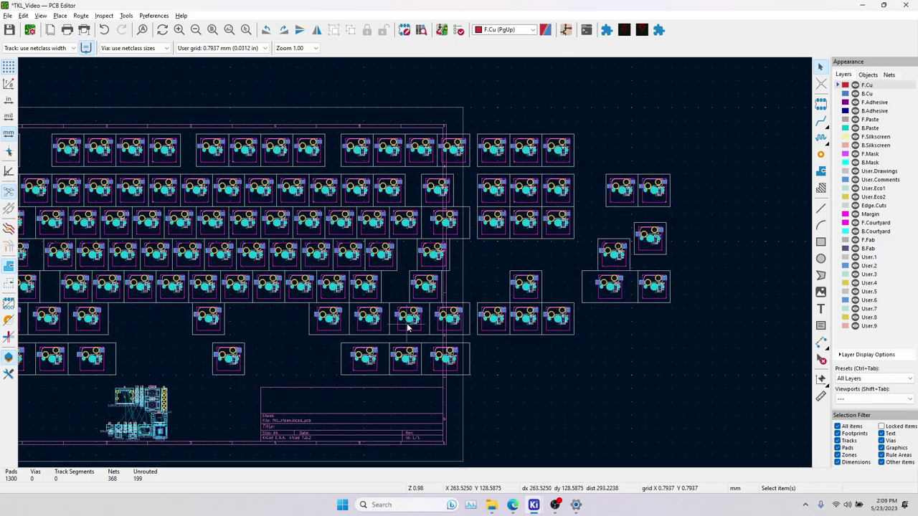
click(409, 320)
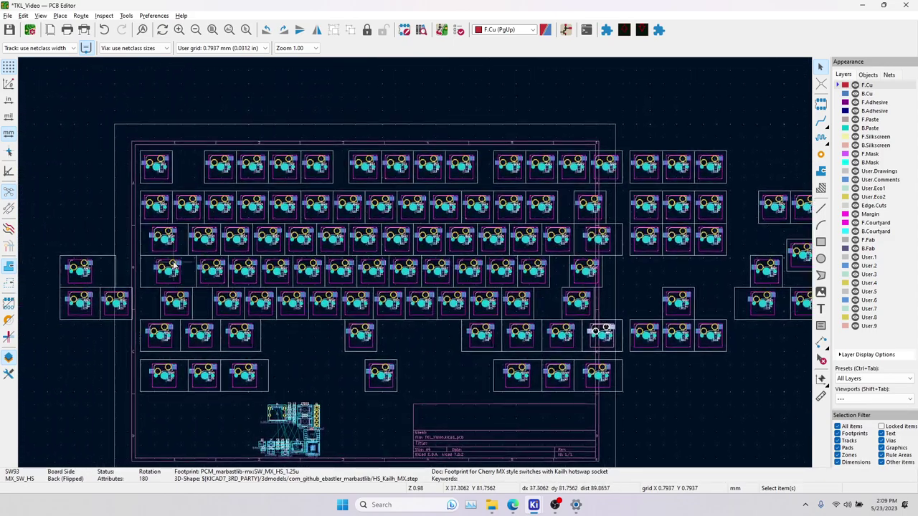
scroll(171, 310, up, 5)
click(411, 182)
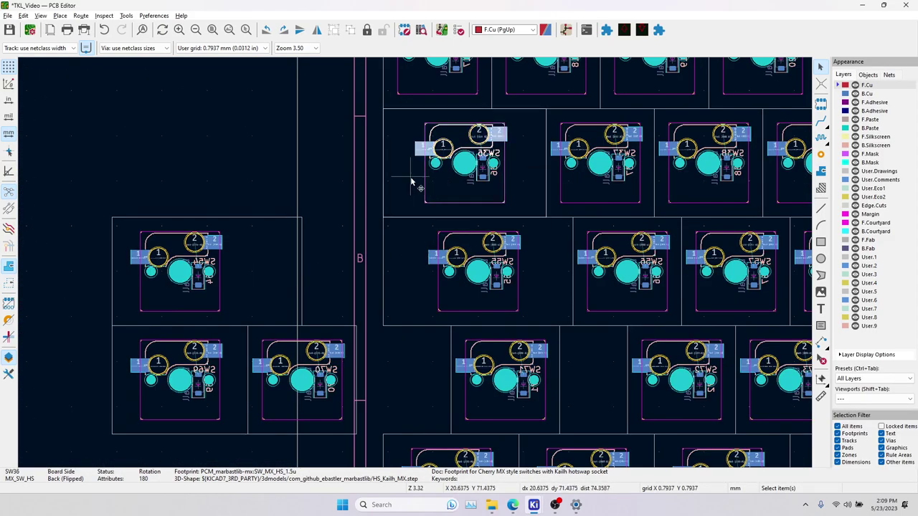
click(450, 278)
click(141, 271)
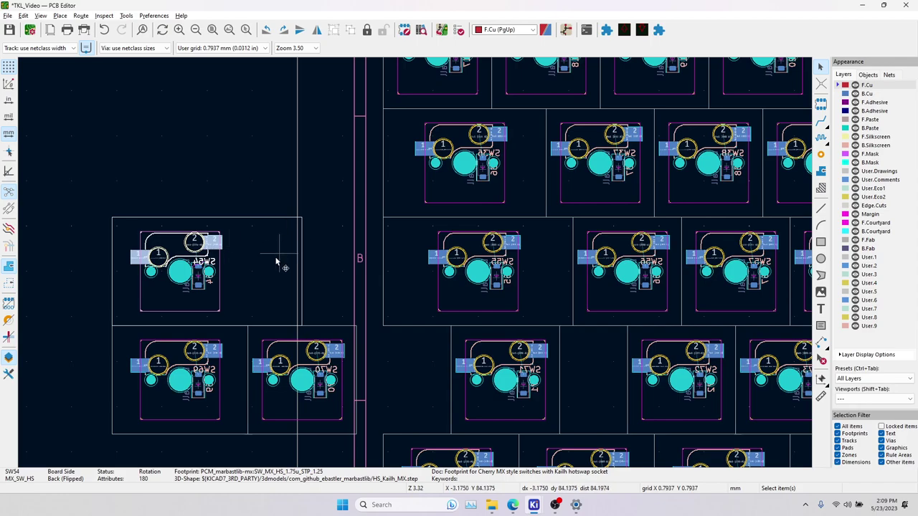
drag(183, 280, 210, 278)
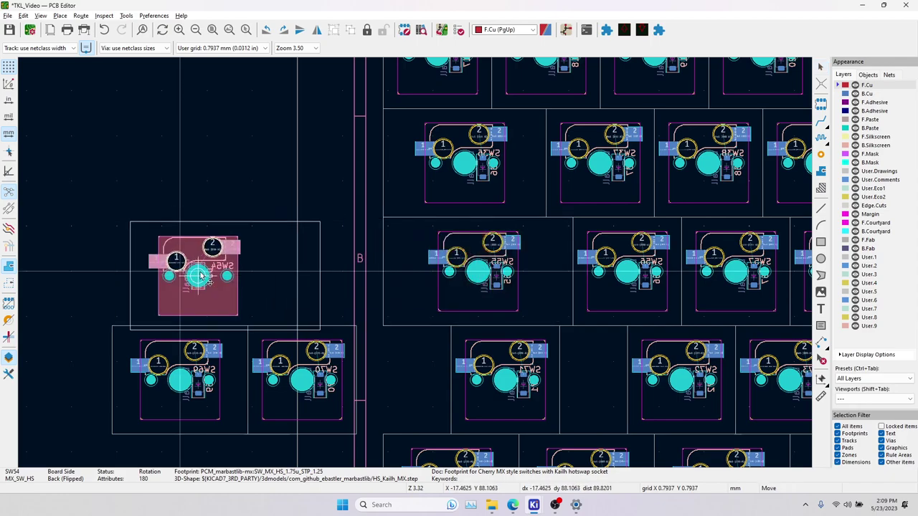
key(Escape)
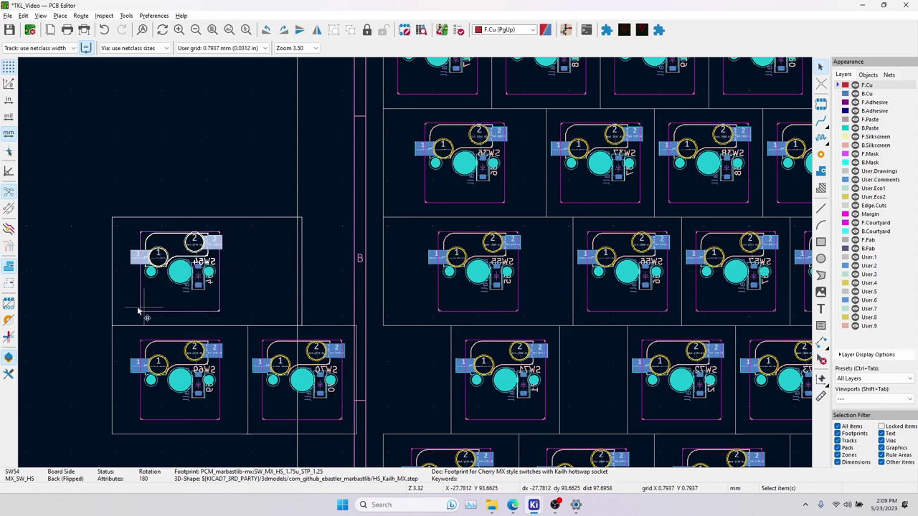
scroll(406, 331, down, 6)
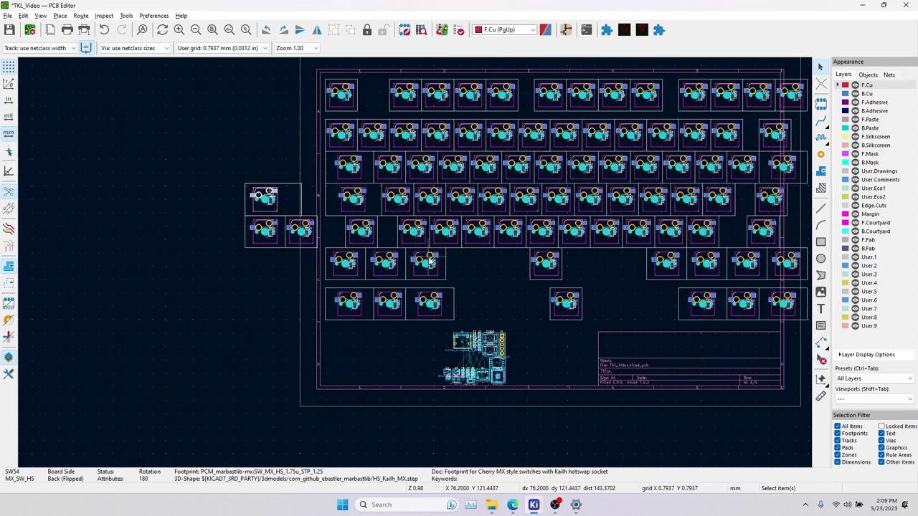
middle_drag(368, 287, 290, 303)
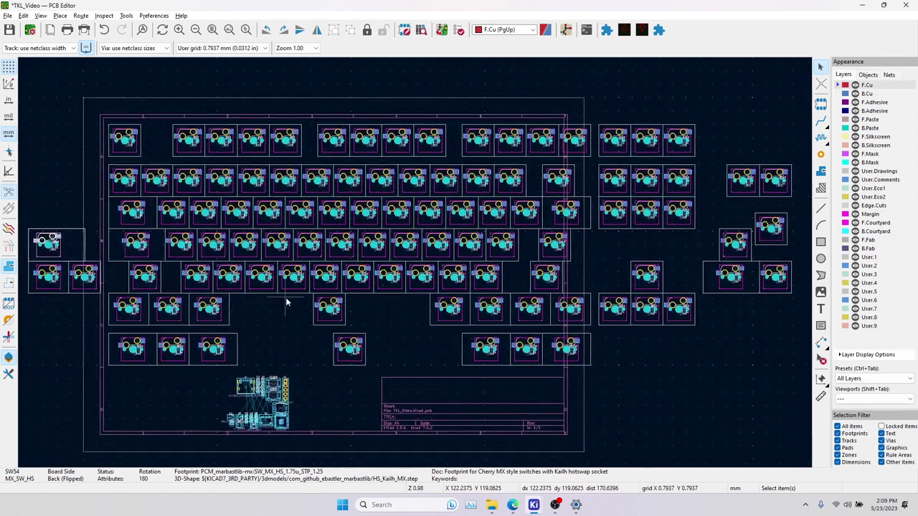
click(114, 277)
click(185, 276)
click(172, 280)
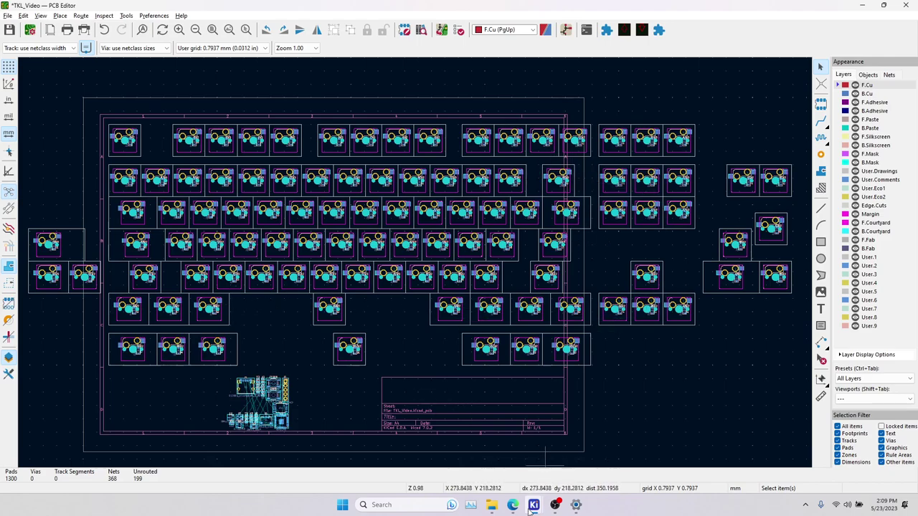
Switch to the TKL_Video Schematic Editor and place the PCM_marbastlib-mx MX_stab symbol below SW69 and SW70, beside SW86.
mouse_move(531, 513)
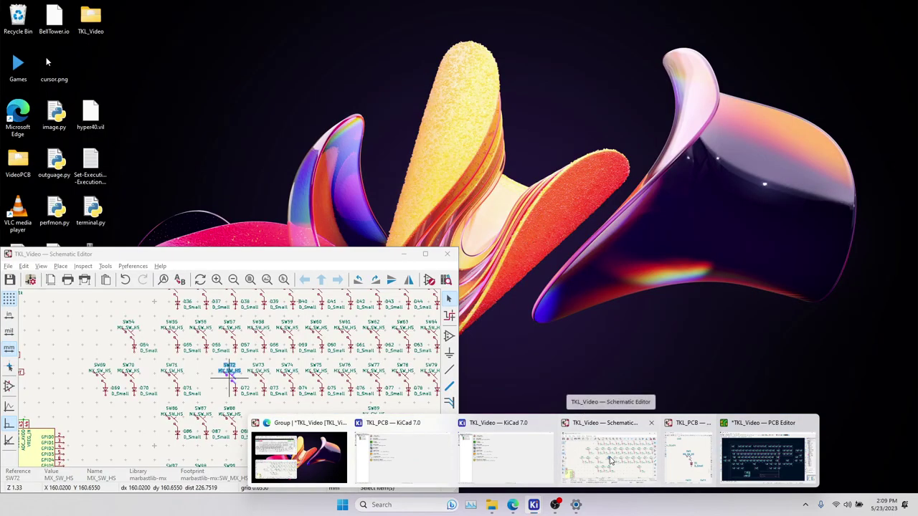
click(603, 459)
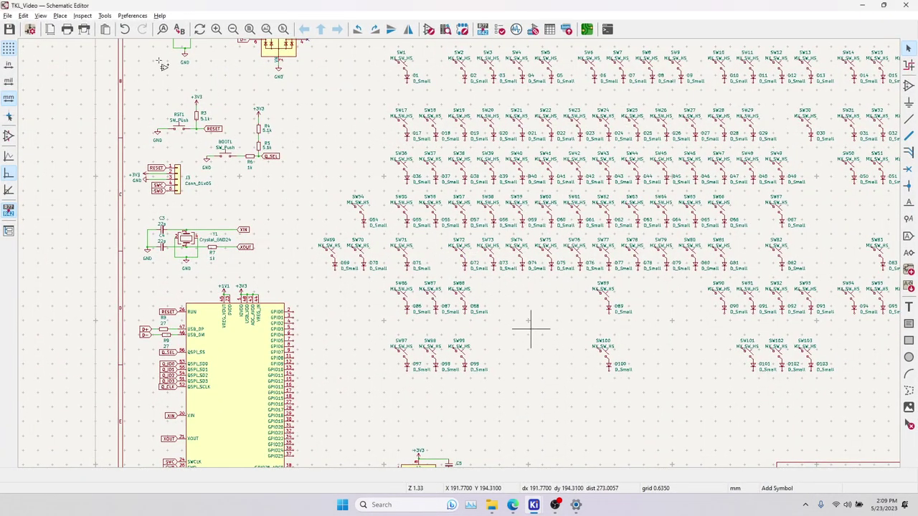
click(117, 52)
text(stab)
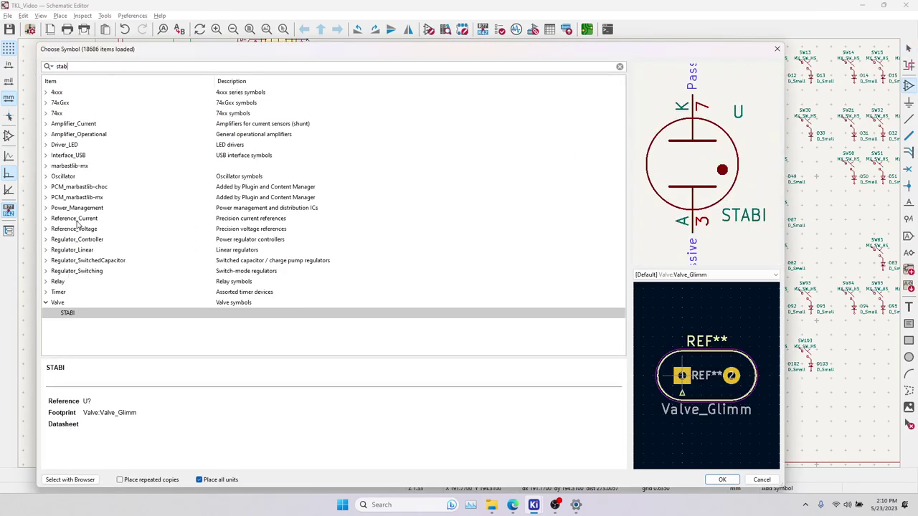
click(46, 303)
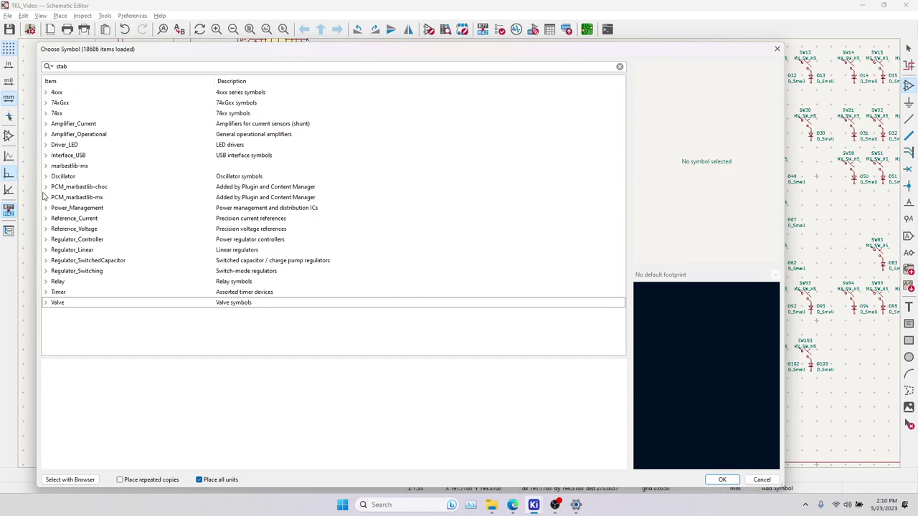
click(45, 198)
click(83, 207)
click(724, 479)
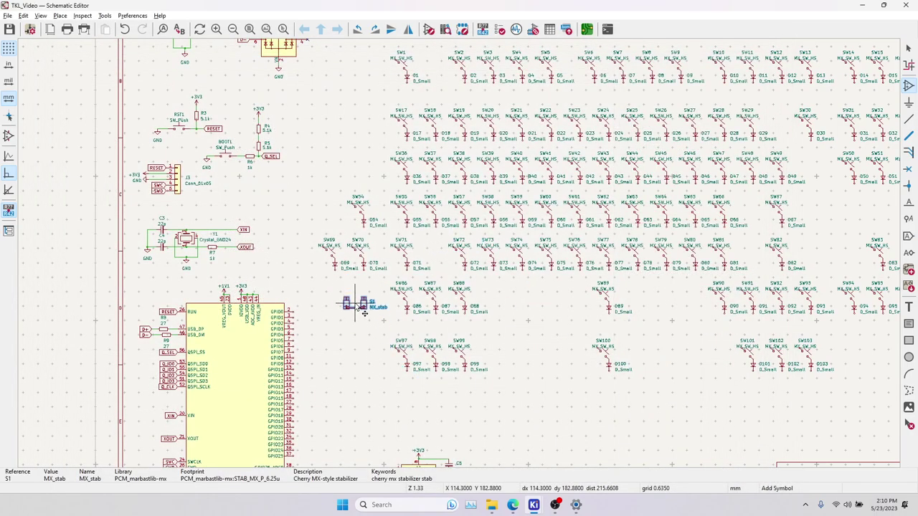
click(357, 310)
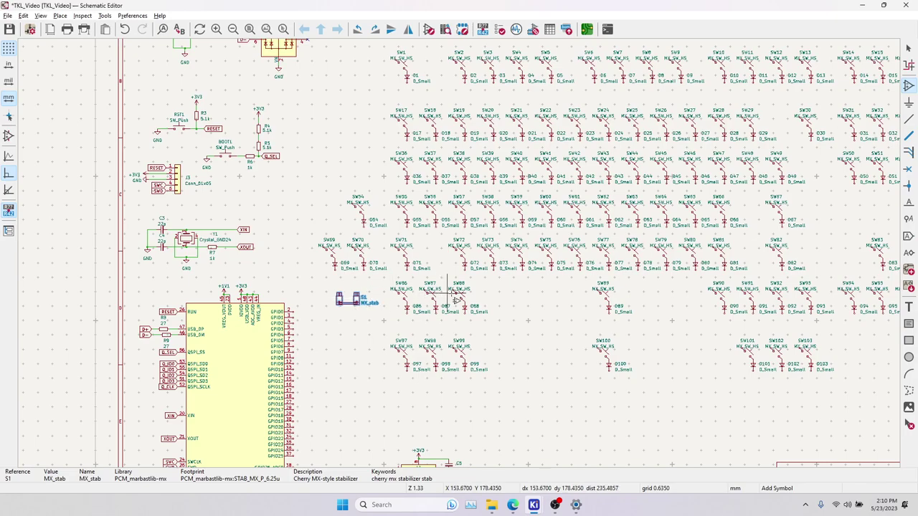
Place five more MX_stab symbols: one each beside SW89, SW100 and SW83, and two between SW67 and SW68.
click(552, 310)
click(558, 362)
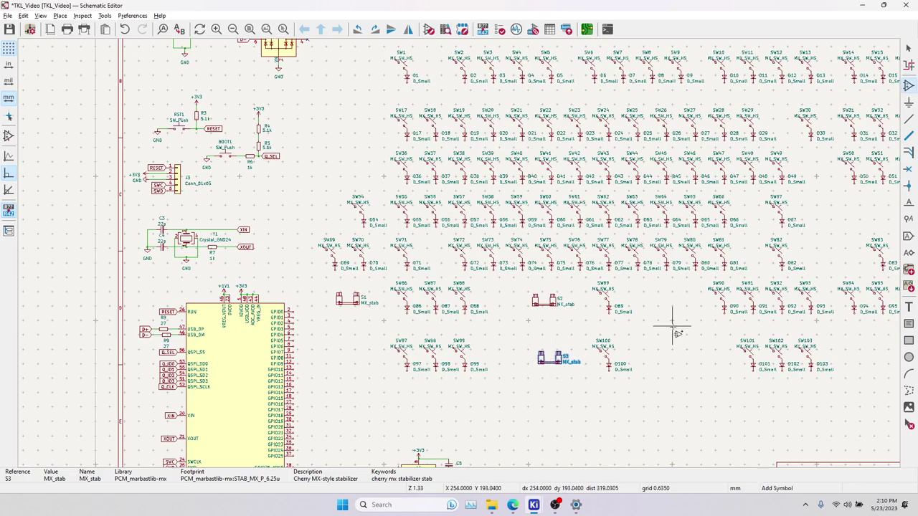
middle_drag(781, 264, 630, 297)
key(ctrl+d)
click(681, 285)
click(677, 243)
scroll(667, 222, up, 1)
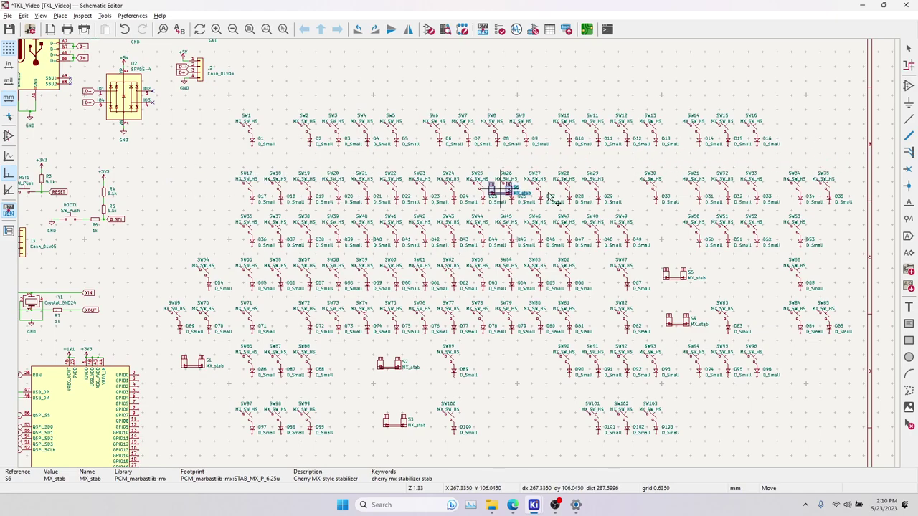
click(750, 286)
key(Escape)
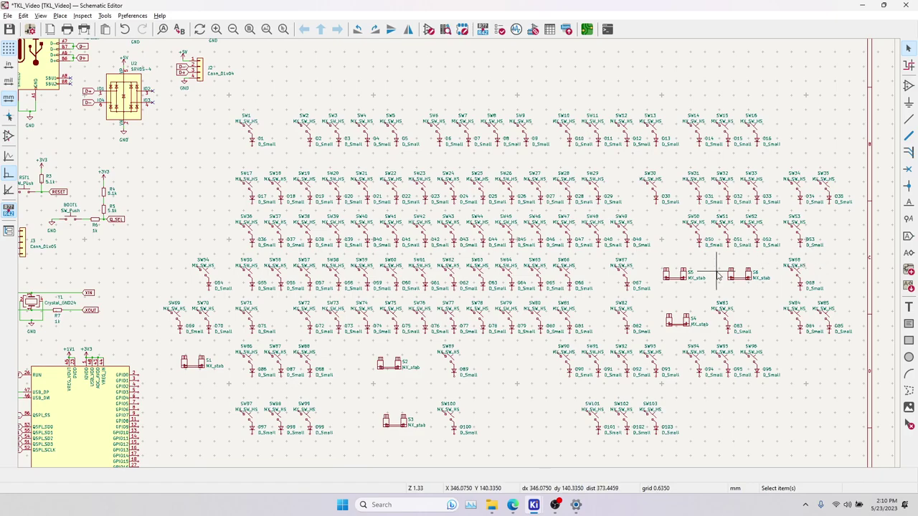
Set stabilizer S1's footprint to PCM_marbastlib-mx:STAB_MX_P_2.25u.
click(203, 367)
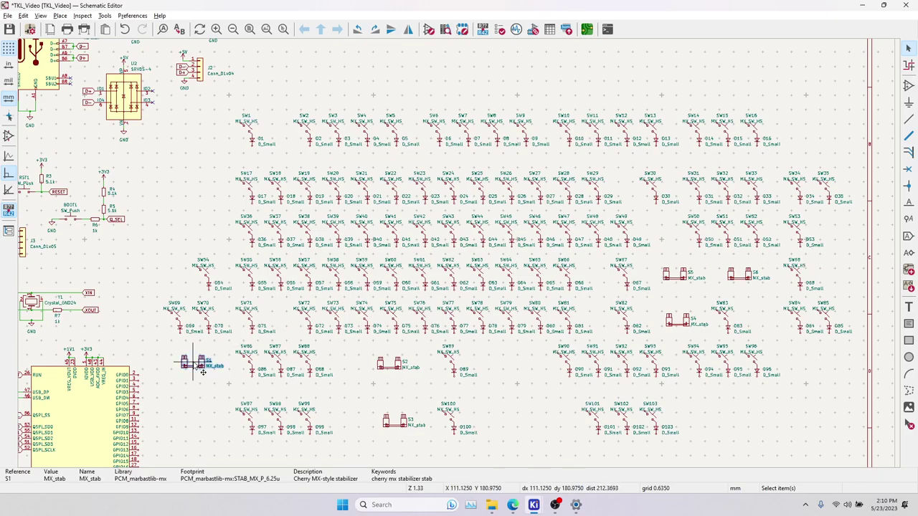
double_click(228, 362)
click(199, 119)
click(199, 119)
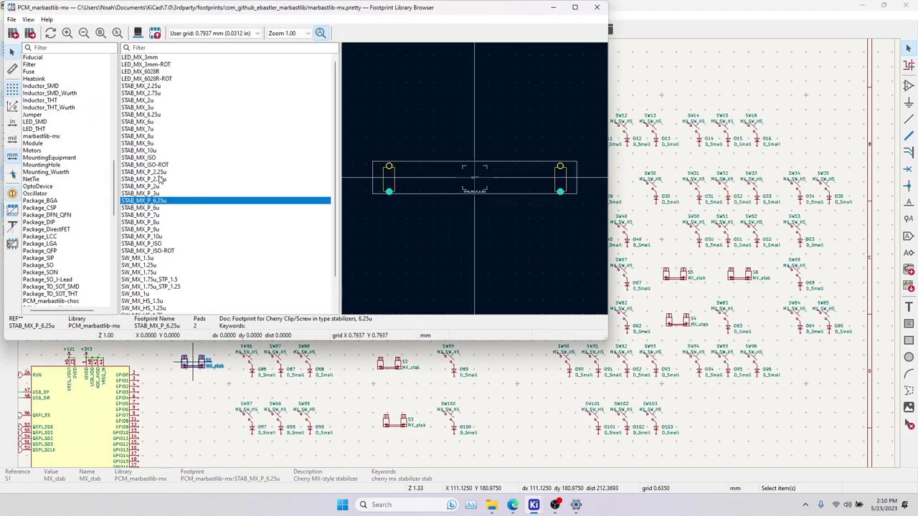
click(160, 175)
double_click(163, 176)
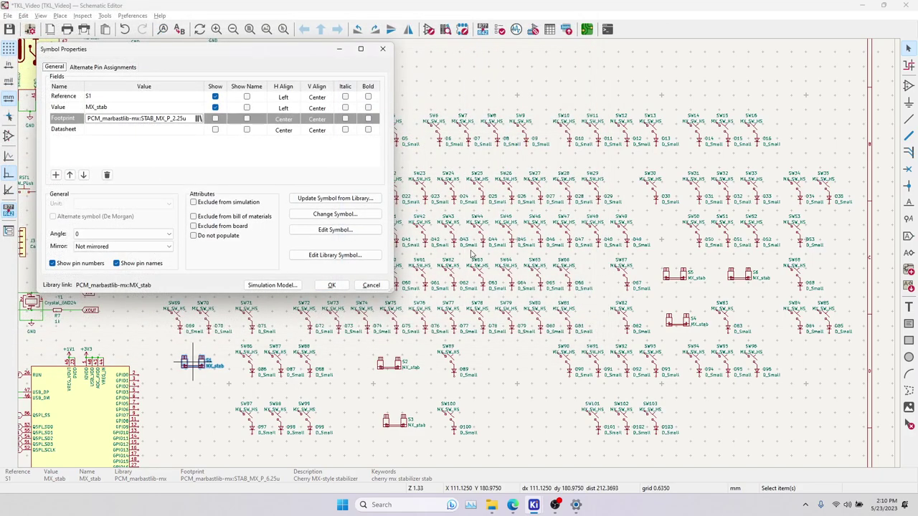
click(332, 285)
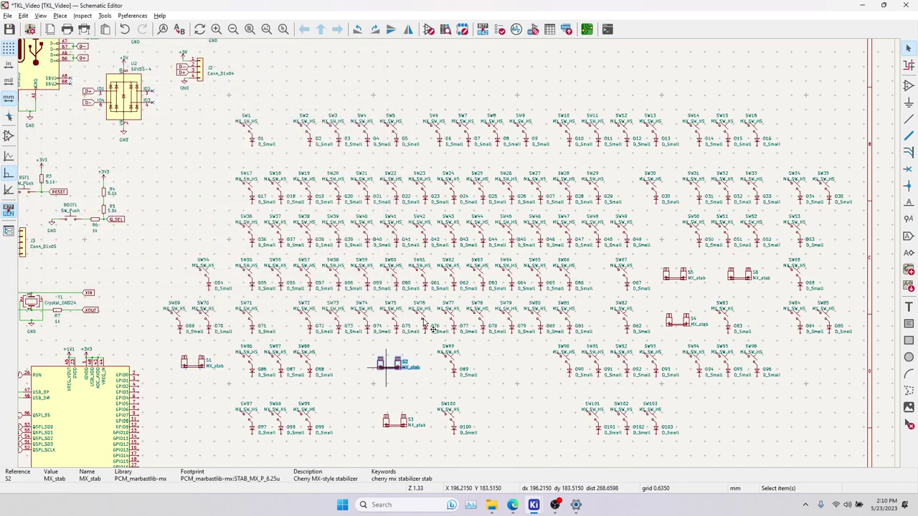
Check stabilizer S2's properties and set stabilizer S3's footprint to PCM_marbastlib-mx:STAB_MX_P_7u.
double_click(386, 366)
click(329, 285)
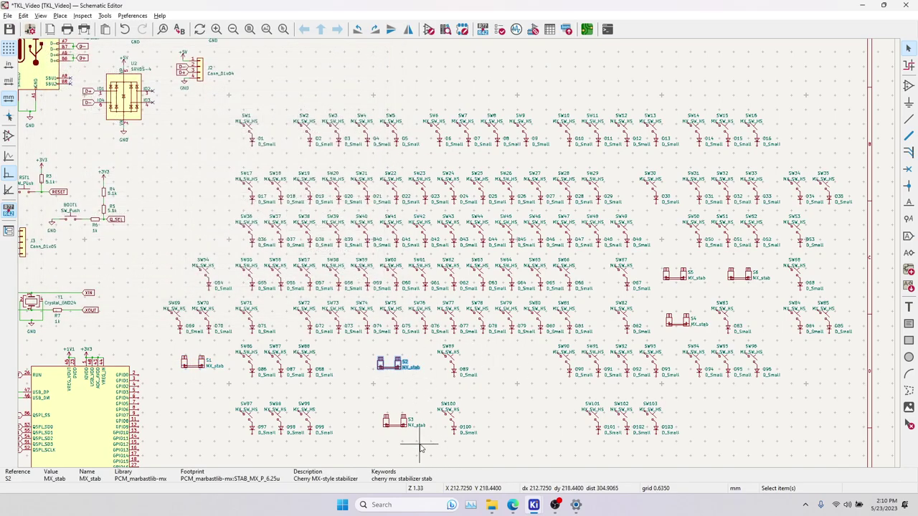
click(406, 429)
key(e)
click(201, 121)
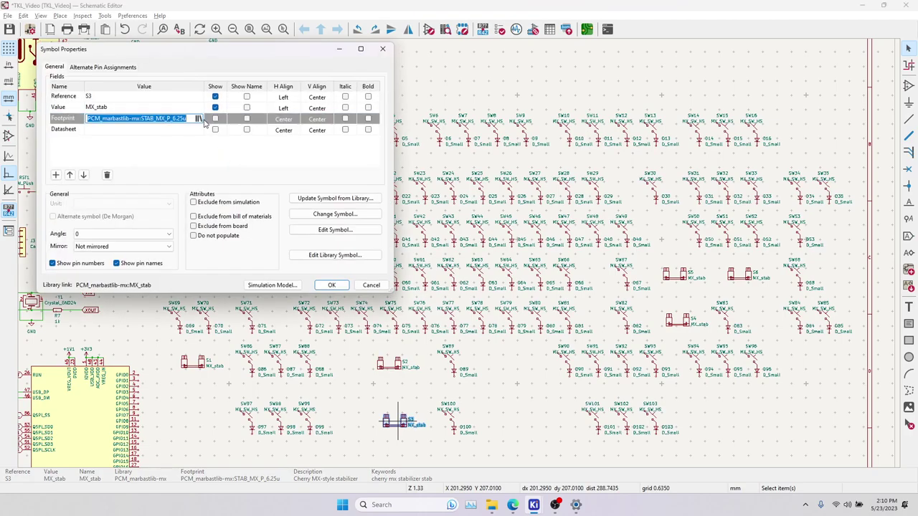
click(198, 119)
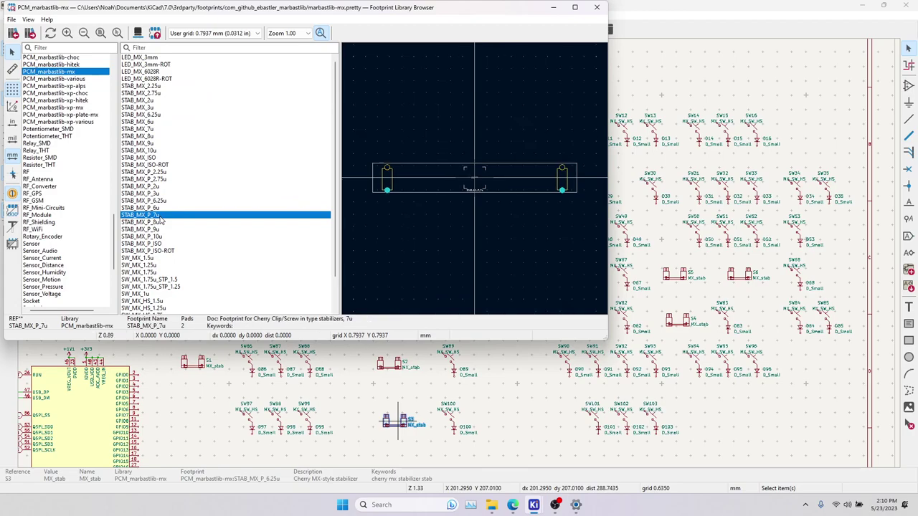
double_click(161, 216)
click(331, 285)
Set the footprint of stabilizer S4, beside SW83, to PCM_marbastlib-mx:STAB_MX_P_2.75u.
click(680, 330)
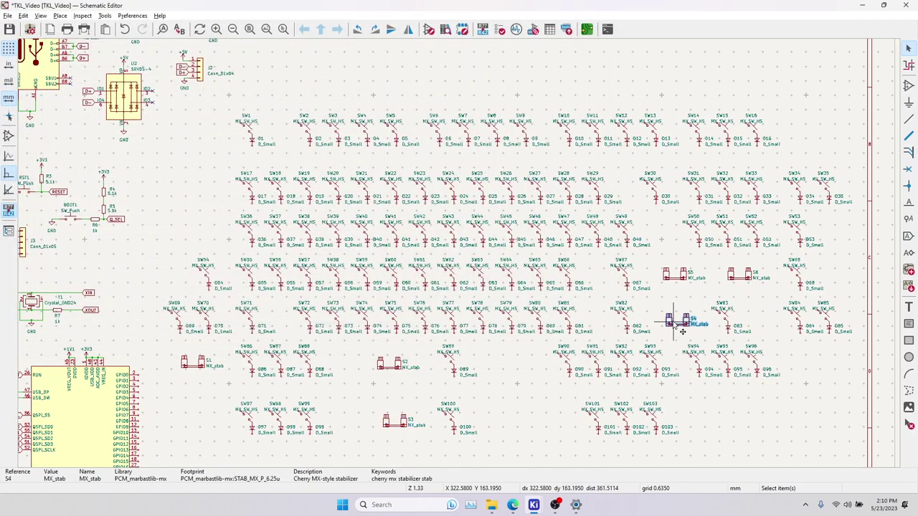
double_click(686, 329)
click(199, 118)
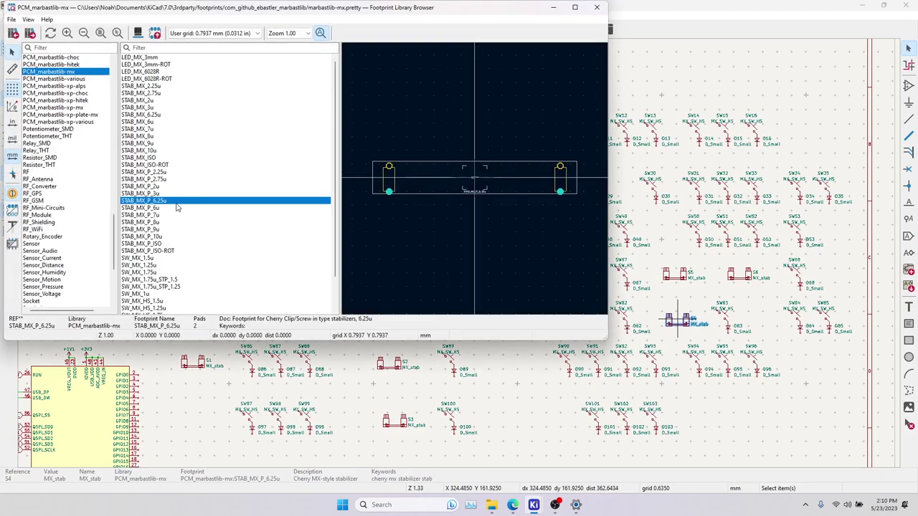
click(162, 180)
double_click(165, 179)
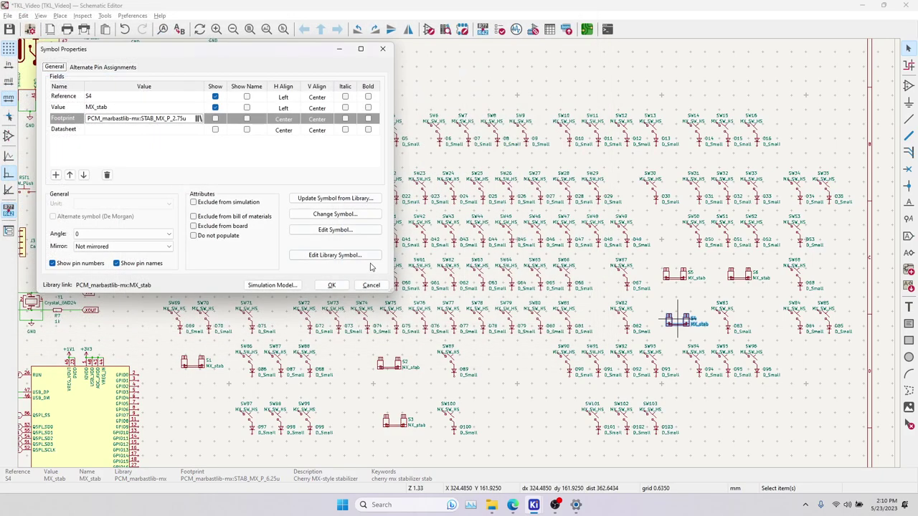
click(332, 285)
Set the footprint of stabilizer S5, beside SW67, to PCM_marbastlib-mx:STAB_MX_P_2.25u.
double_click(675, 275)
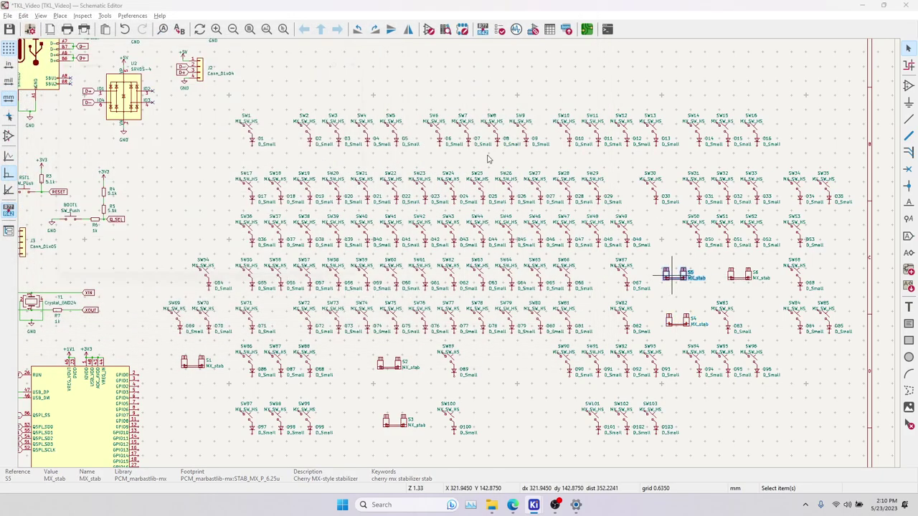
click(198, 119)
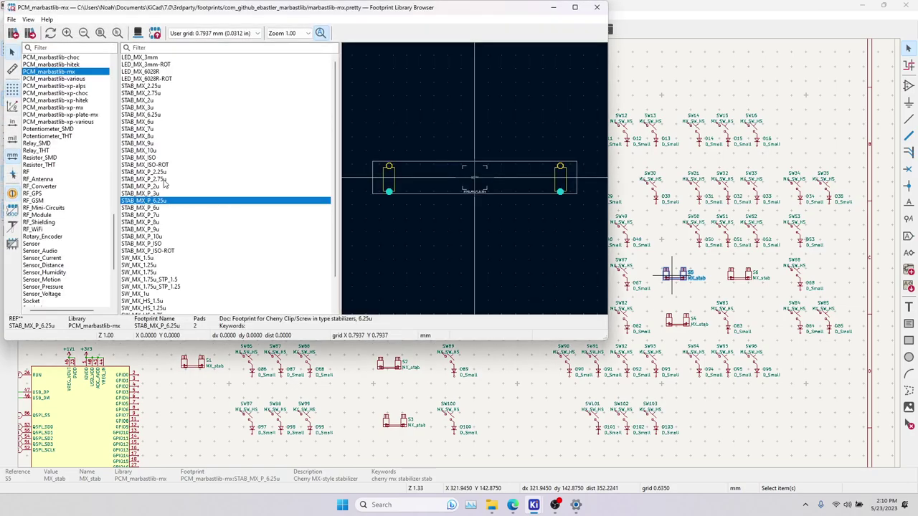
double_click(165, 172)
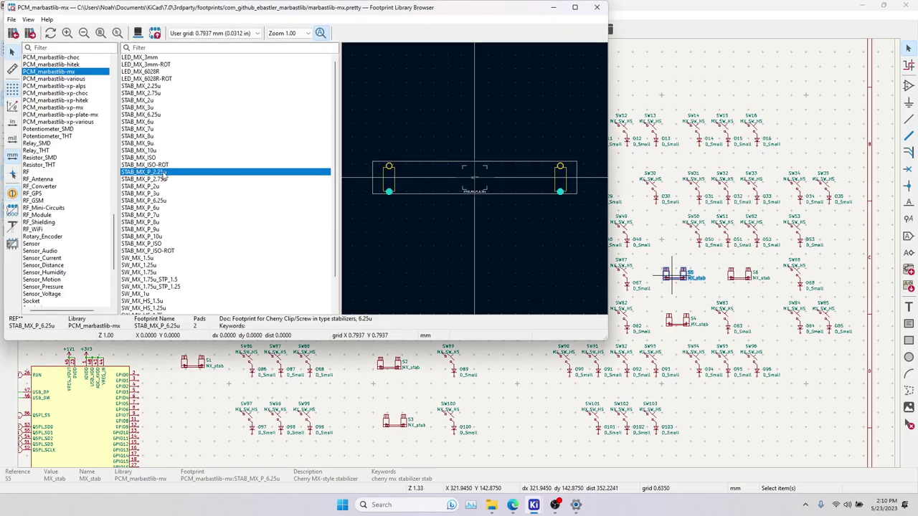
click(333, 288)
Move SW30 with its diode D30 next to SW29, and place stabilizer S6 in the gap between SW30 and SW31.
click(750, 279)
key(m)
drag(622, 170, 672, 170)
click(662, 195)
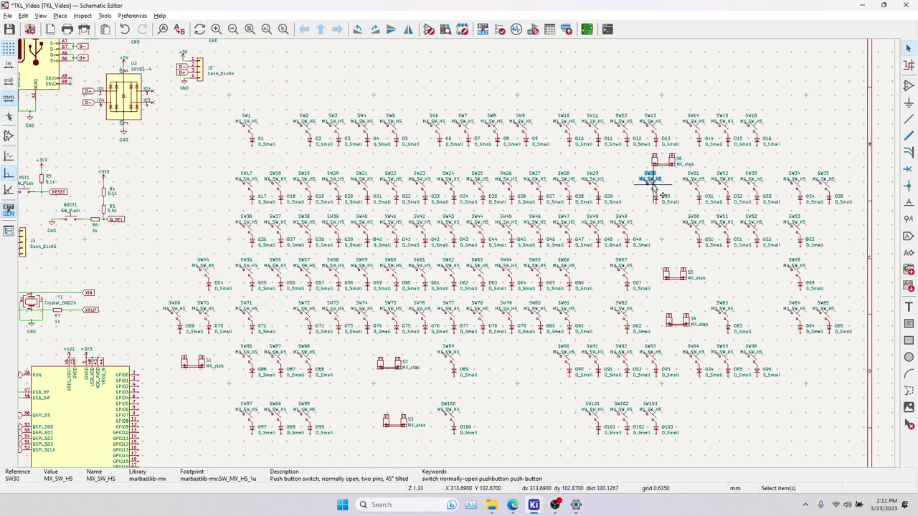
scroll(657, 205, up, 3)
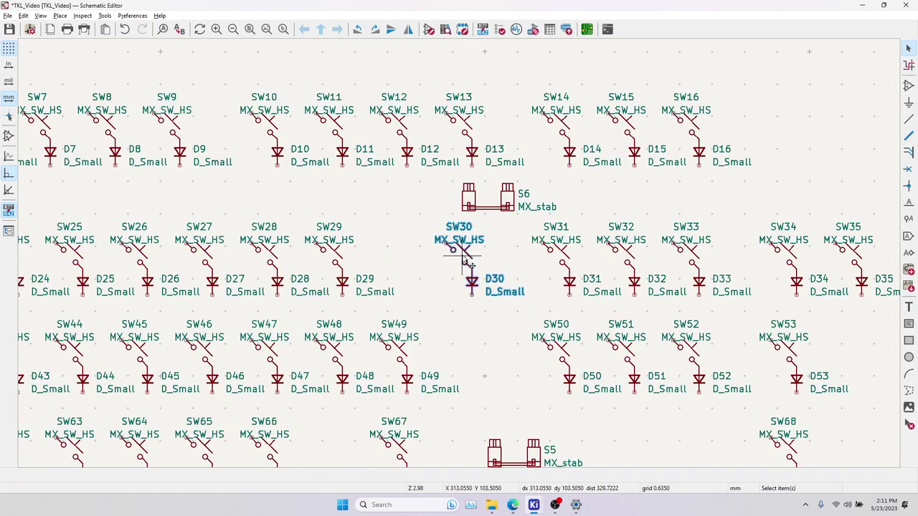
key(m)
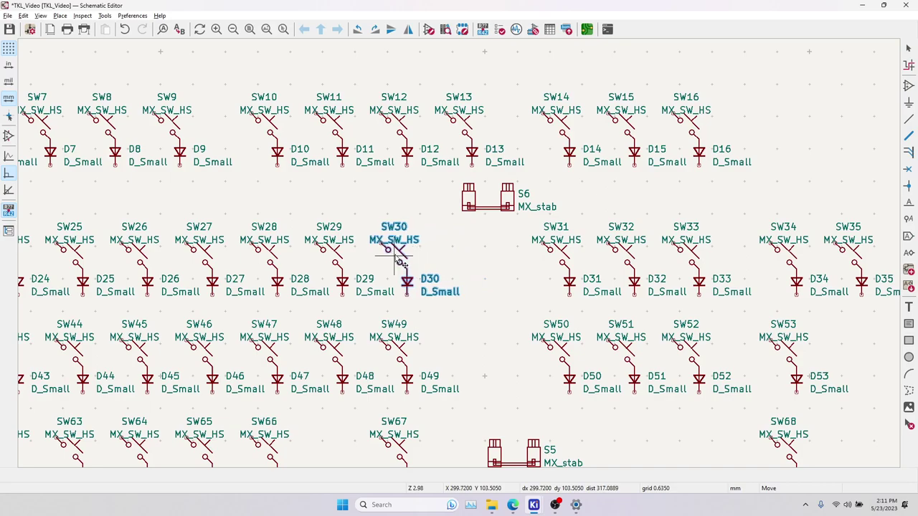
click(400, 263)
click(488, 197)
key(m)
click(482, 267)
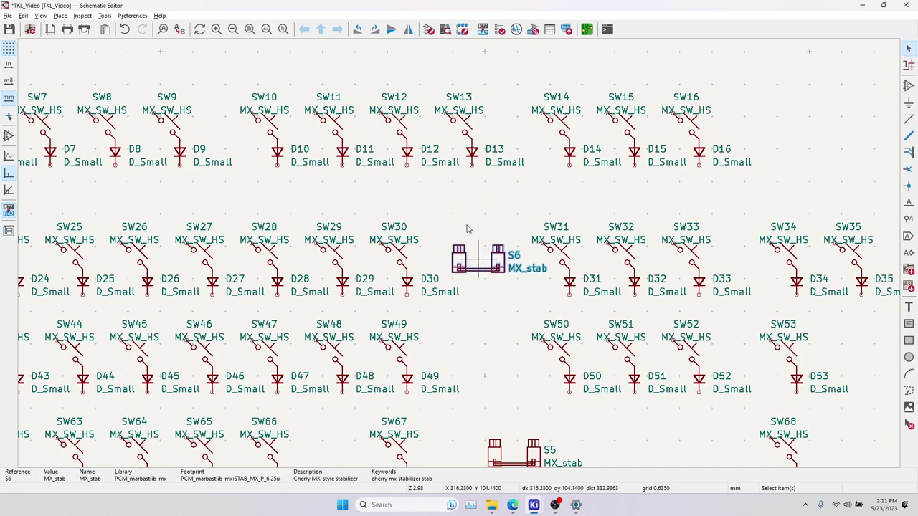
Set stabilizer S6's footprint to PCM_marbastlib-mx:STAB_MX_P_2u.
double_click(479, 256)
click(199, 120)
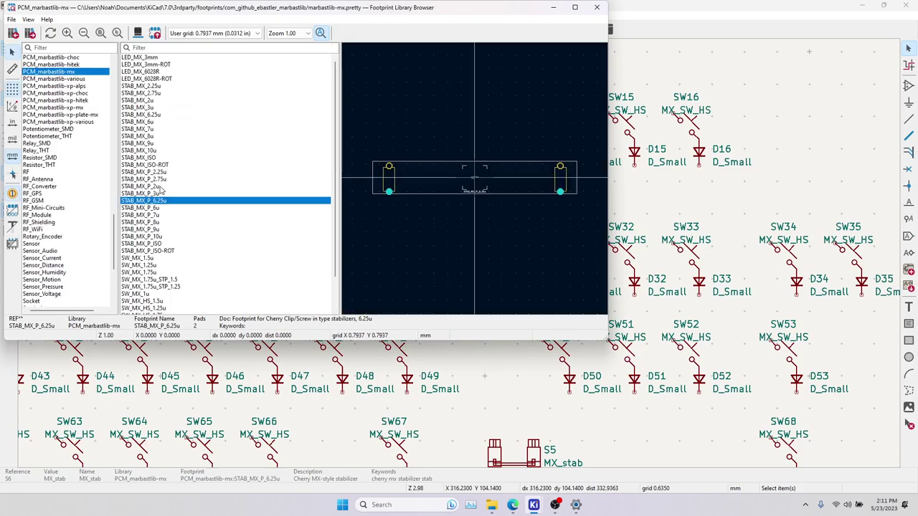
click(152, 186)
double_click(163, 188)
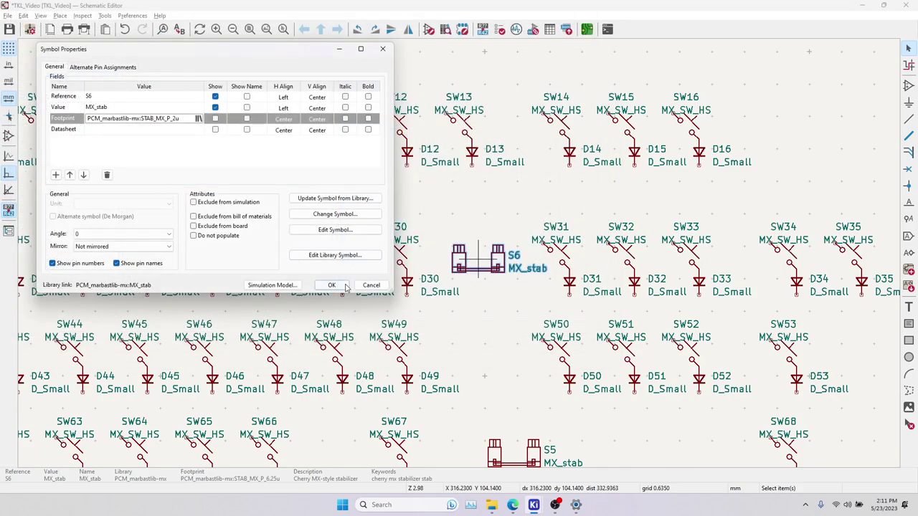
click(334, 286)
Duplicate stabilizer S5, place the copy between S5 and SW68, and open the copy's properties.
middle_drag(534, 342, 436, 168)
click(495, 292)
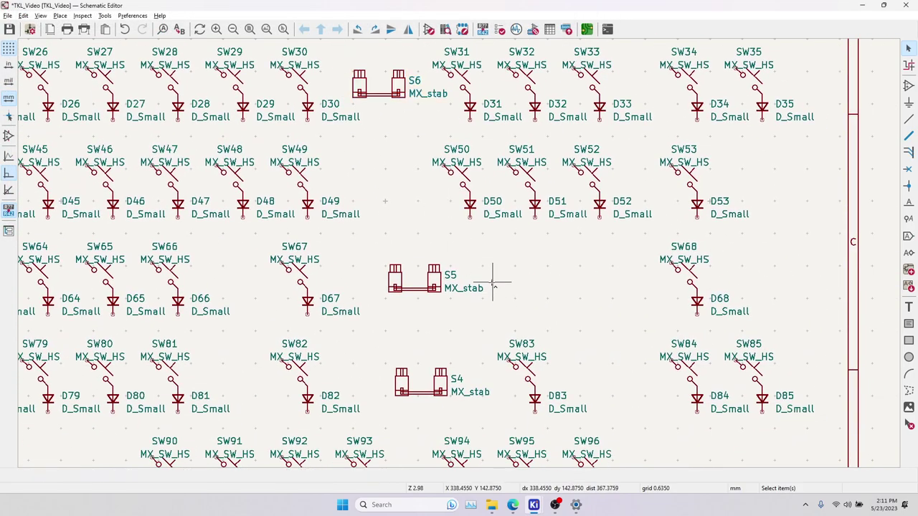
click(417, 285)
key(ctrl+d)
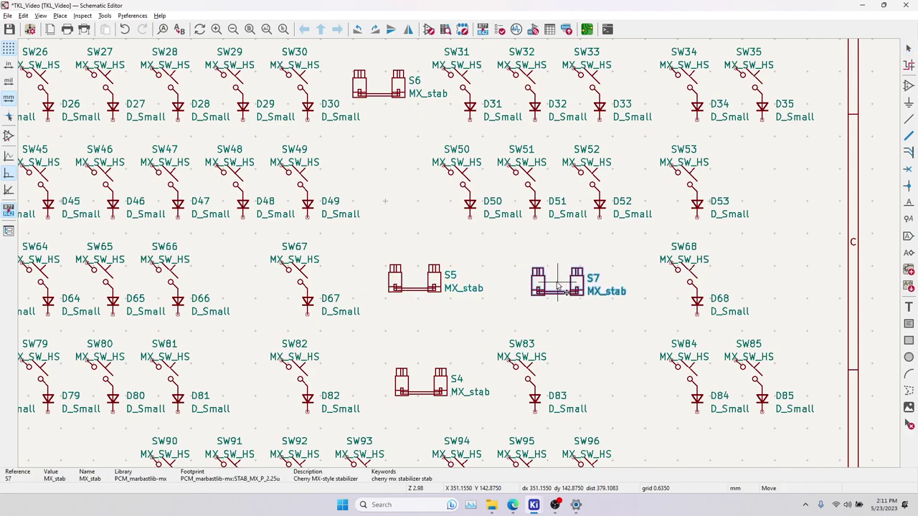
double_click(558, 283)
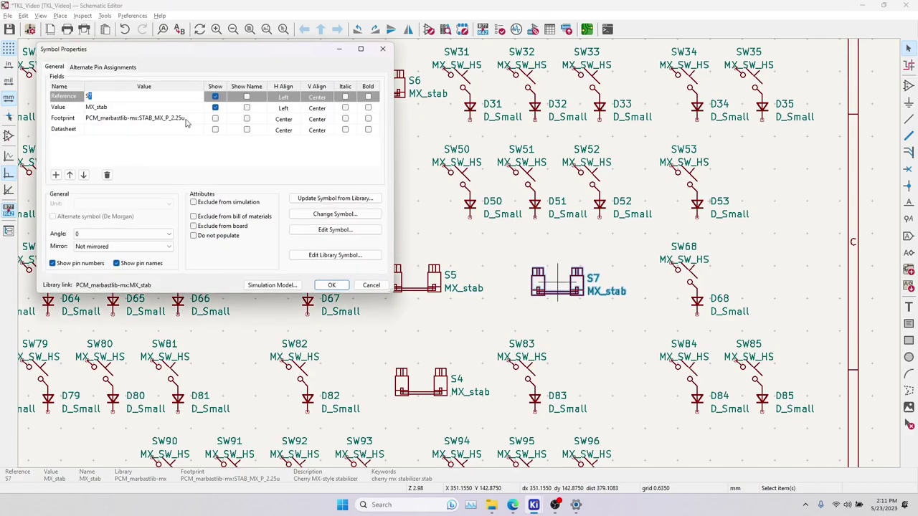
Compare the ISO stabilizer footprints and set S7's footprint to PCM_marbastlib-mx:STAB_MX_P_ISO-ROT.
click(191, 119)
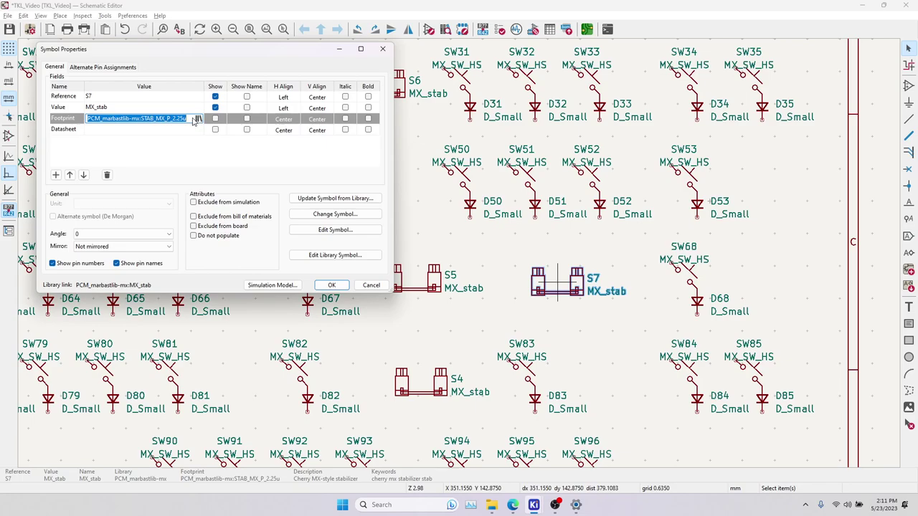
click(198, 119)
click(157, 165)
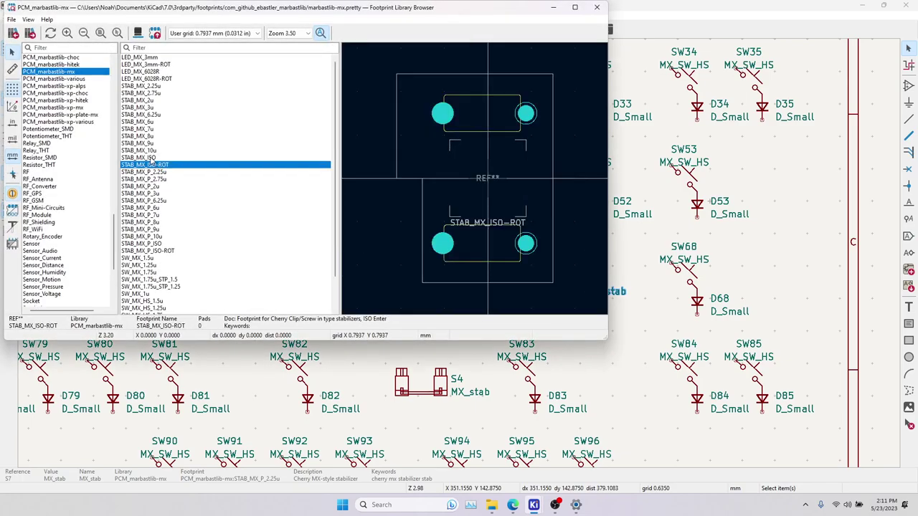
click(152, 158)
click(161, 244)
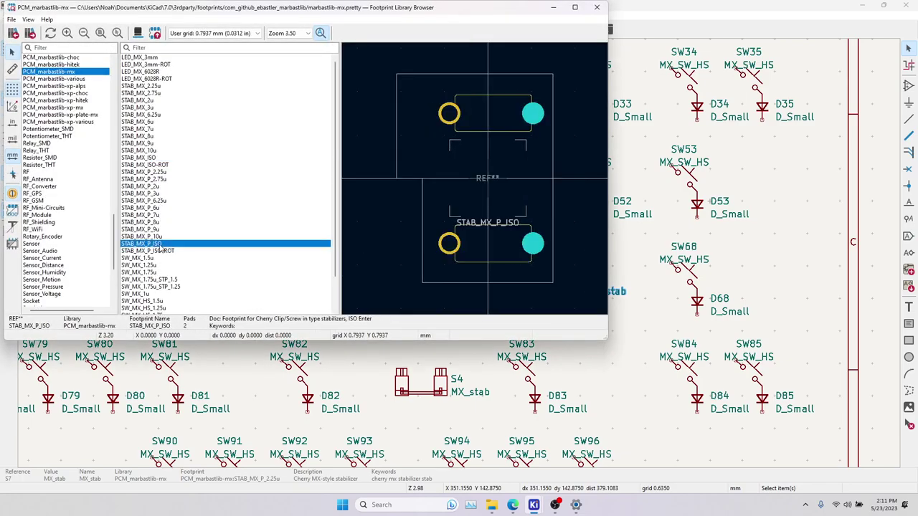
click(161, 251)
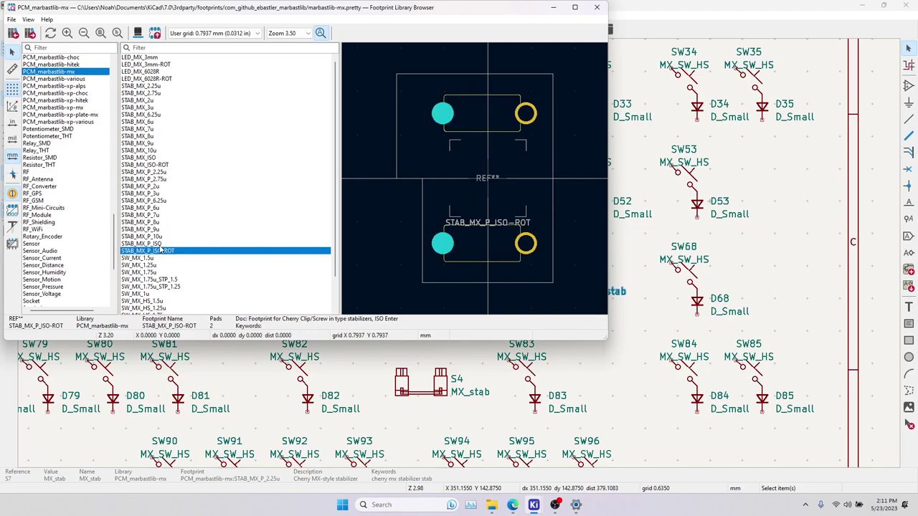
double_click(161, 252)
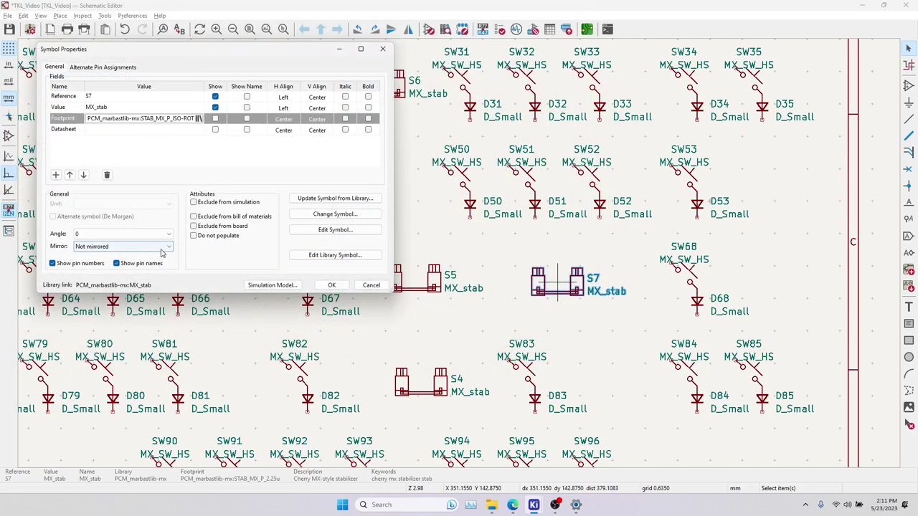
click(331, 285)
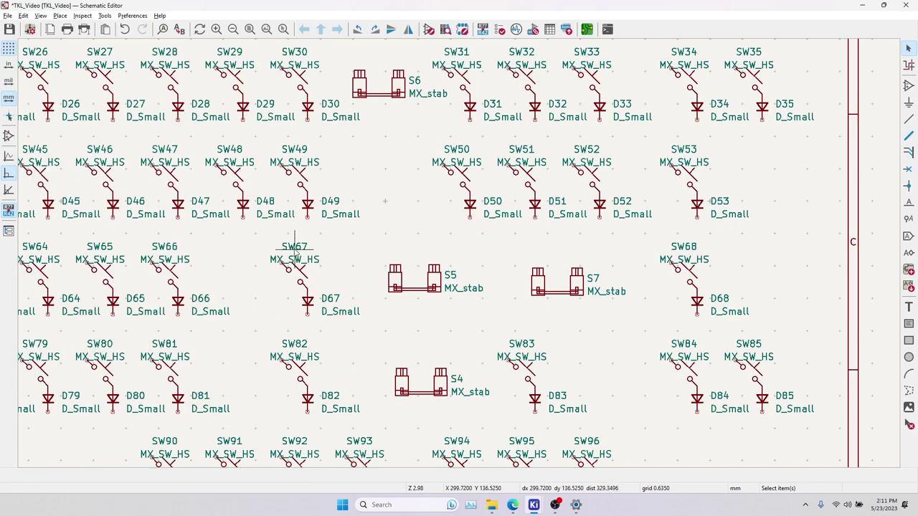
Save the schematic and switch to the TKL_Video PCB Editor with the whole key layout in view.
scroll(460, 254, down, 5)
middle_drag(452, 257, 474, 252)
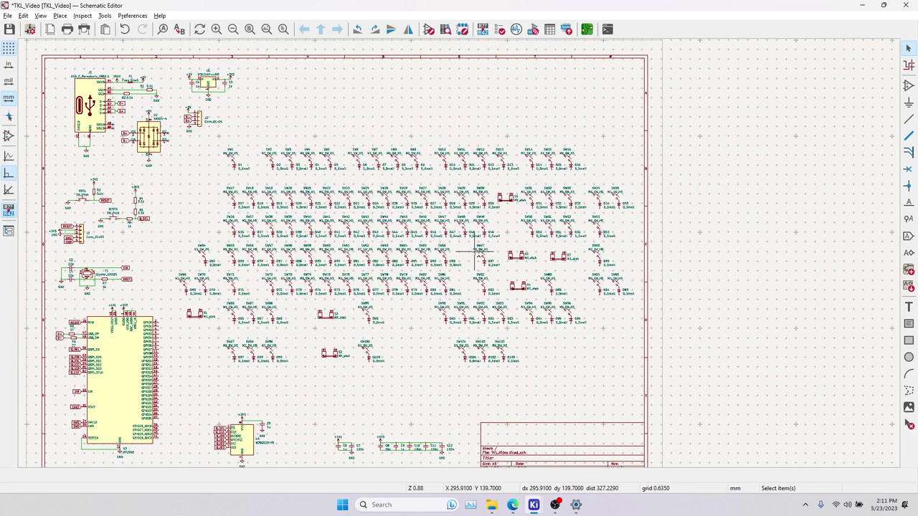
key(ctrl+s)
key(alt+Tab)
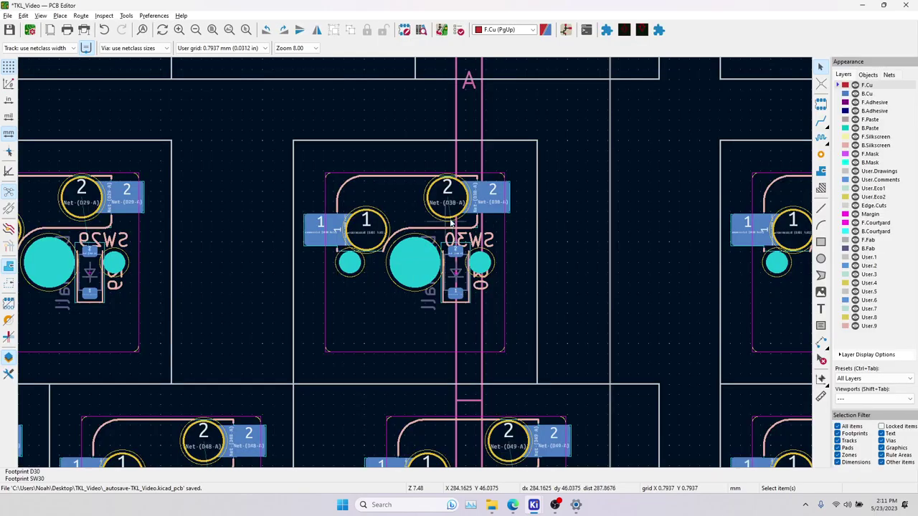
scroll(452, 223, down, 6)
middle_drag(460, 224, 630, 141)
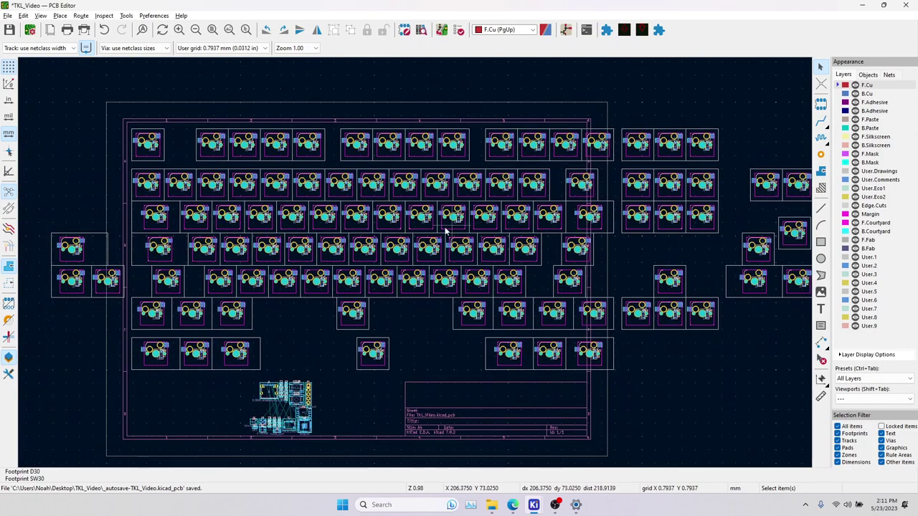
Update the PCB from the schematic and place the new stabilizer footprints together below the lower-right part of the key layout.
click(440, 30)
click(292, 257)
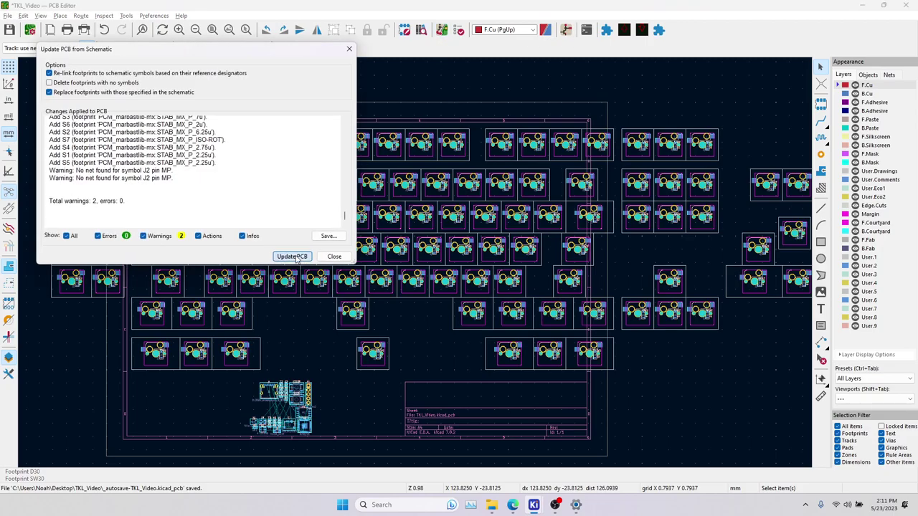
click(334, 256)
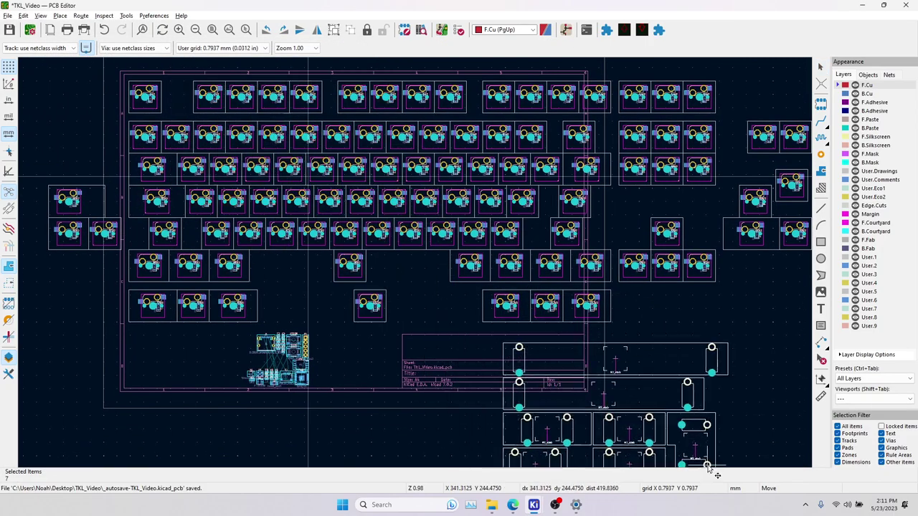
click(710, 450)
Move the 7u stabilizer footprint S3 onto the centre of switch SW100 and rotate it to 180 degrees.
click(659, 350)
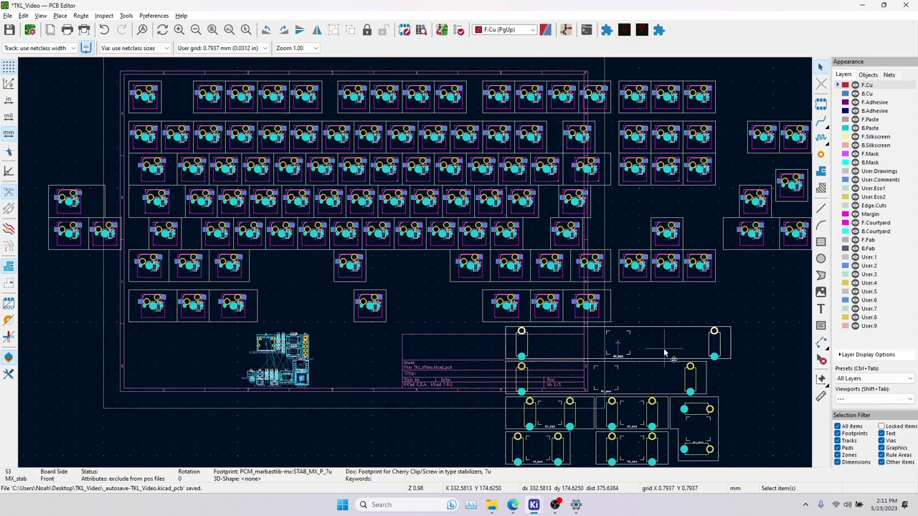
key(m)
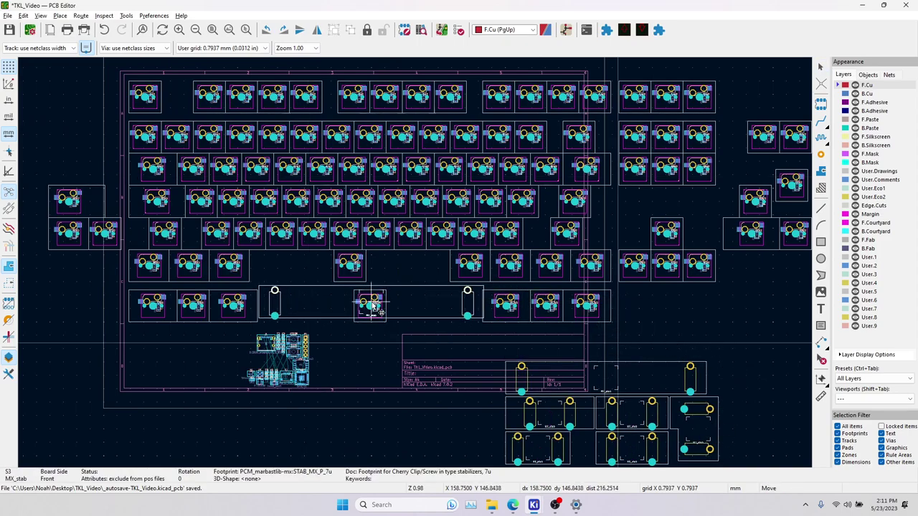
scroll(370, 306, up, 5)
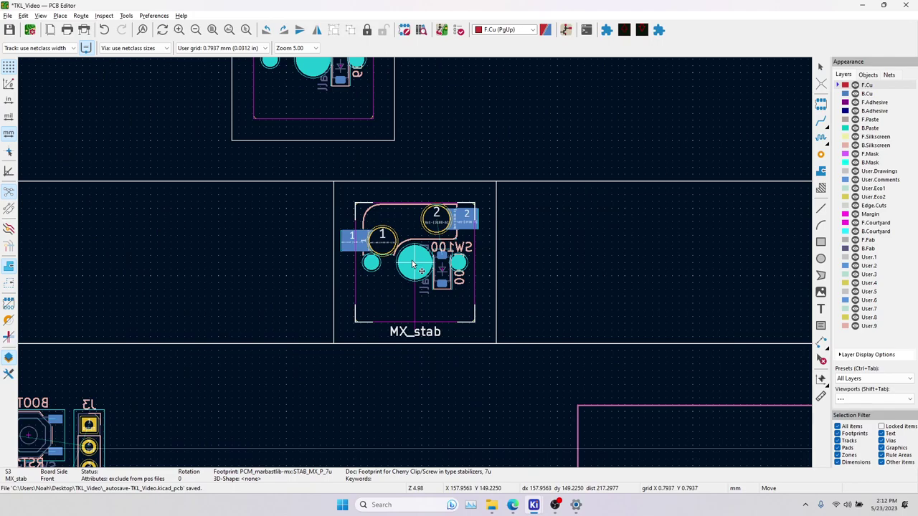
scroll(414, 266, down, 5)
scroll(414, 265, up, 1)
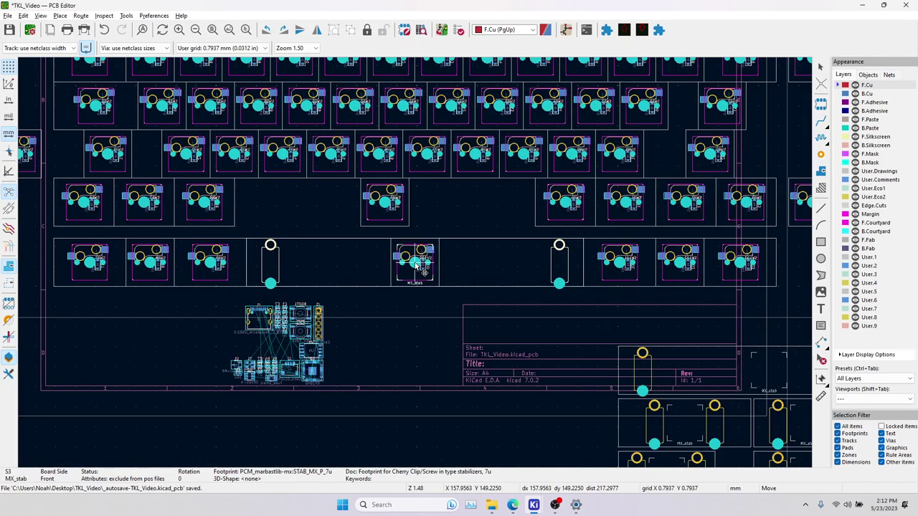
key(r)
key(r)
key(r)
key(r)
click(416, 265)
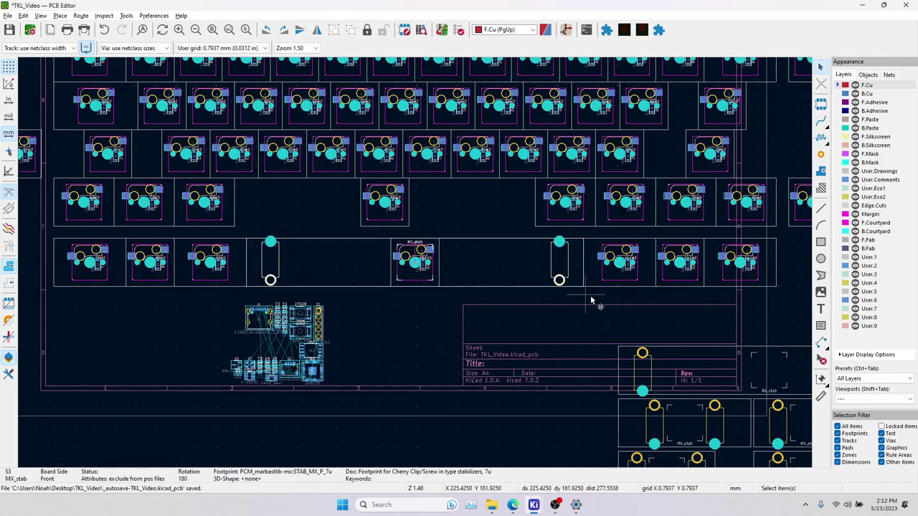
Move the 6.25u stabilizer footprint S2 onto the centre of the 6.25u spacebar switch and rotate it to 180 degrees.
key(m)
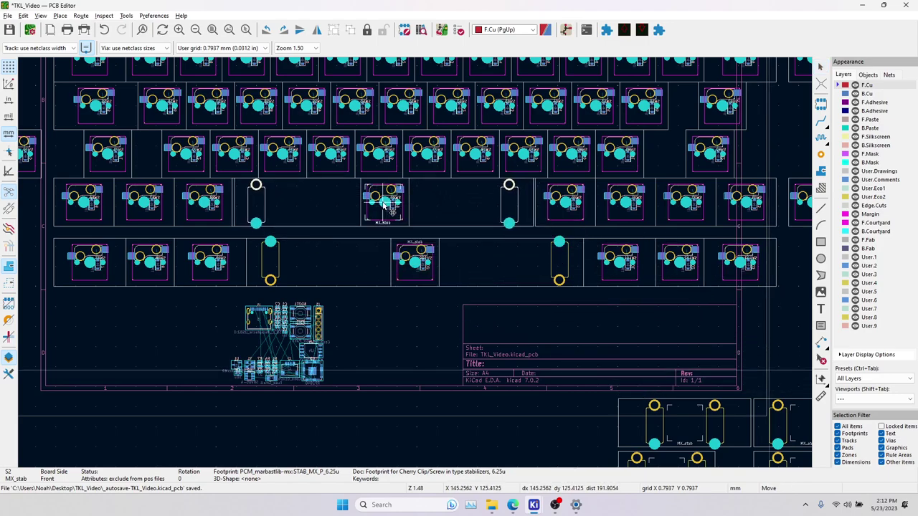
key(r)
key(r)
key(r)
key(r)
click(386, 202)
key(Escape)
Move the 2.75u stabilizer footprint S4 onto the centre of the right Shift switch at the end of the Shift row.
middle_drag(697, 429, 667, 395)
click(666, 395)
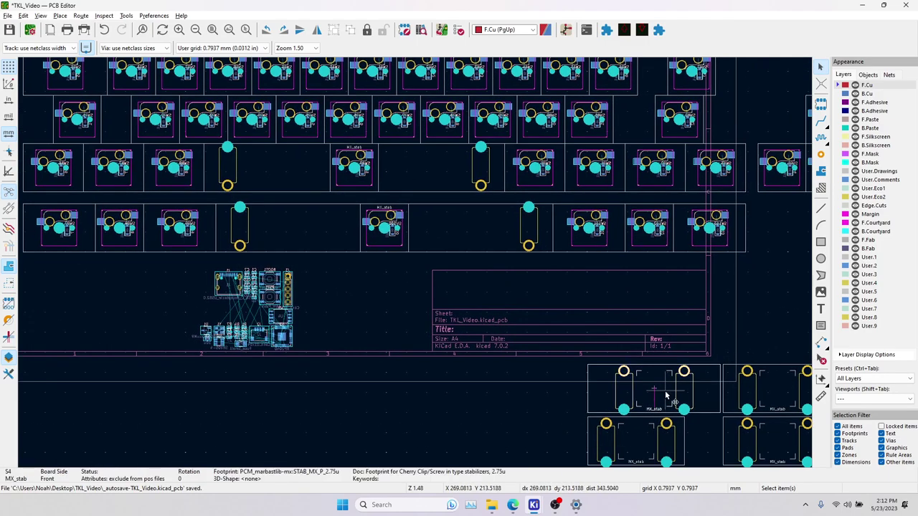
key(m)
middle_drag(655, 317, 579, 408)
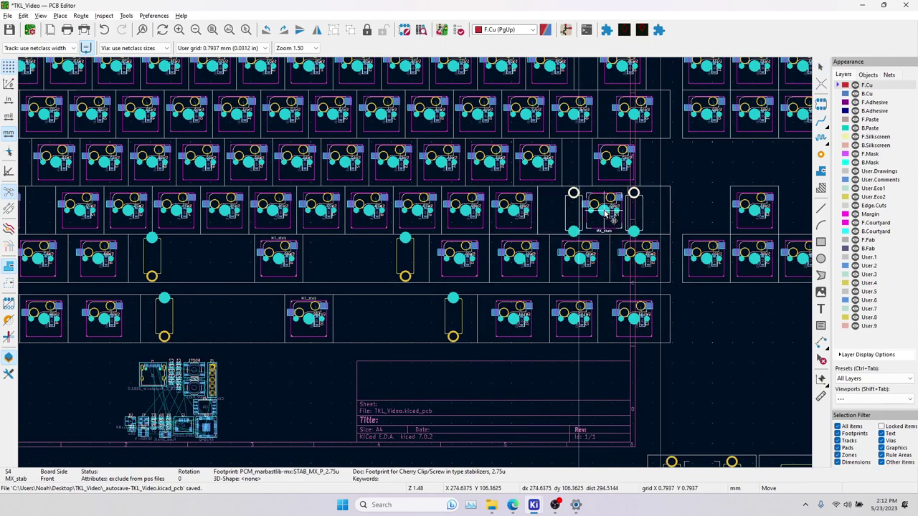
Move the 2.25u stabilizer footprint S1 onto the centre of the Enter key switch above the right Shift.
middle_drag(687, 462, 587, 350)
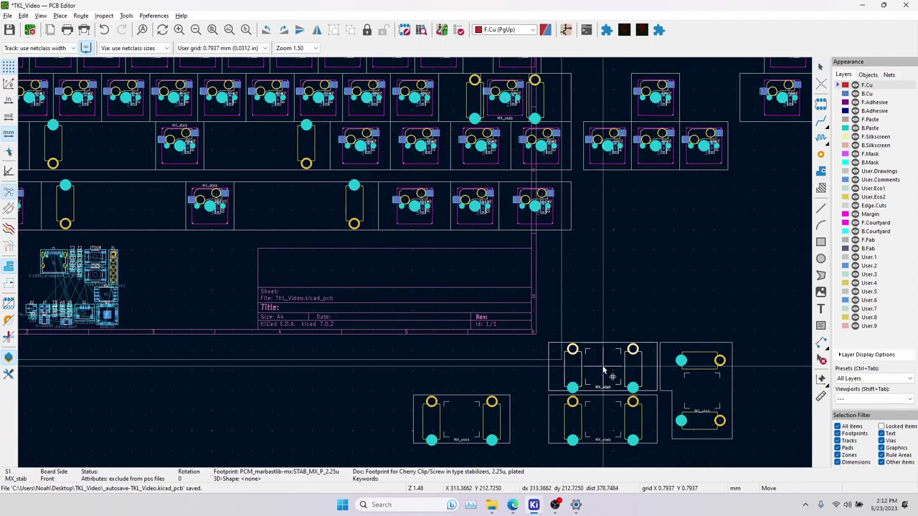
middle_drag(575, 247, 572, 366)
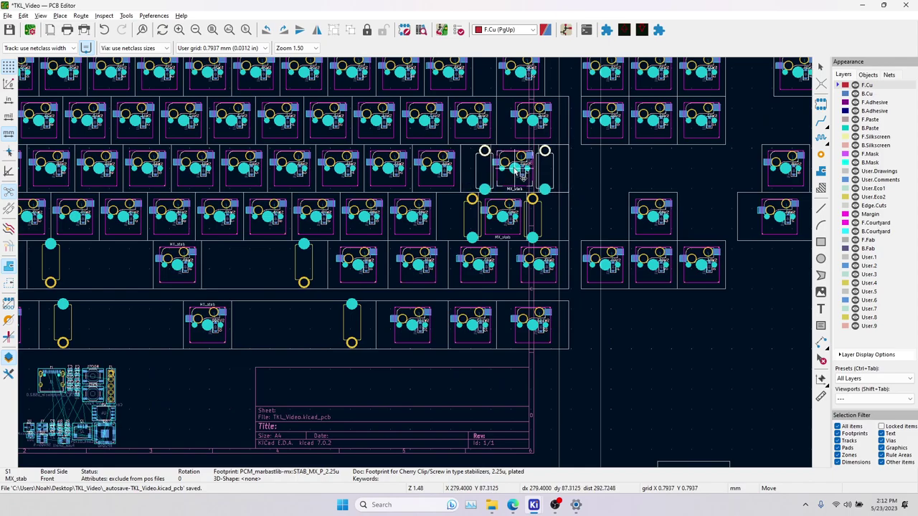
click(515, 171)
Move the 2.25u stabilizer footprint S5 onto the centre of the left Shift switch SW71.
middle_drag(596, 465, 565, 324)
click(570, 401)
key(m)
middle_drag(154, 252, 613, 402)
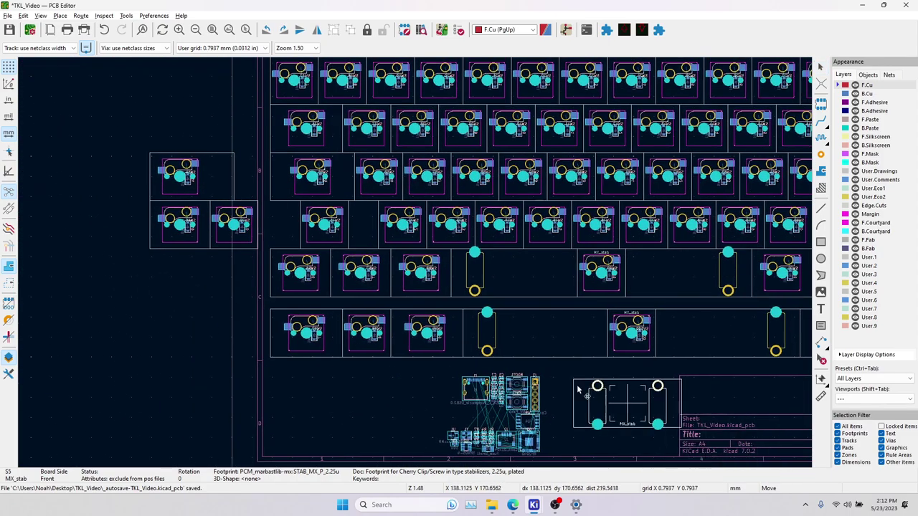
click(325, 227)
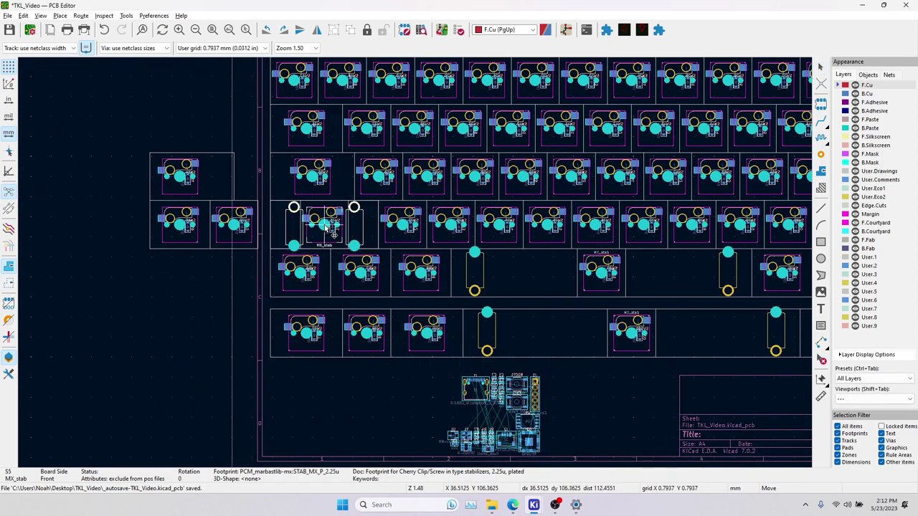
Move the ISO Enter stabilizer footprint S7 onto the centre of switch SW53 in the separate key group beside the layout.
middle_drag(630, 381, 189, 251)
click(677, 391)
key(m)
middle_drag(603, 237, 534, 506)
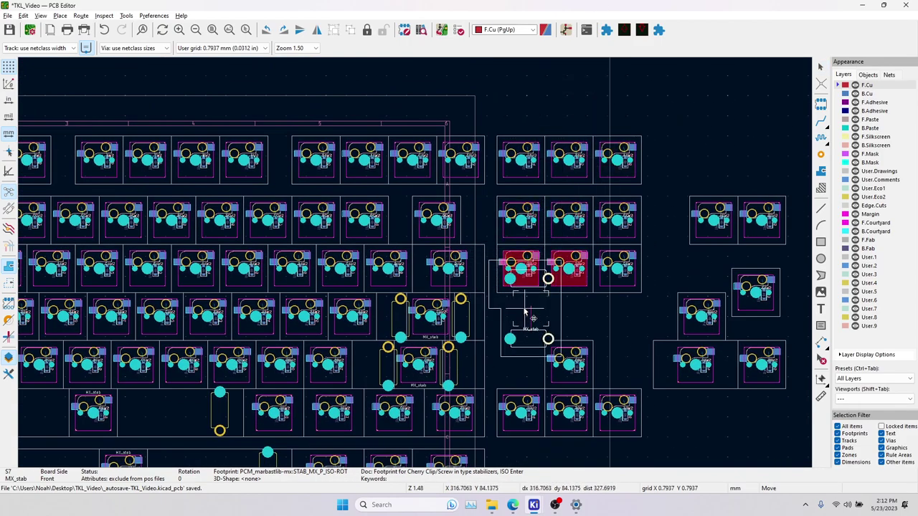
click(755, 294)
Move the 2u stabilizer footprint S6 onto the centre of the Backspace switch at the end of the number row.
scroll(503, 365, down, 3)
scroll(445, 395, left, 2)
middle_drag(403, 409, 515, 304)
click(586, 403)
key(m)
middle_drag(590, 228, 524, 440)
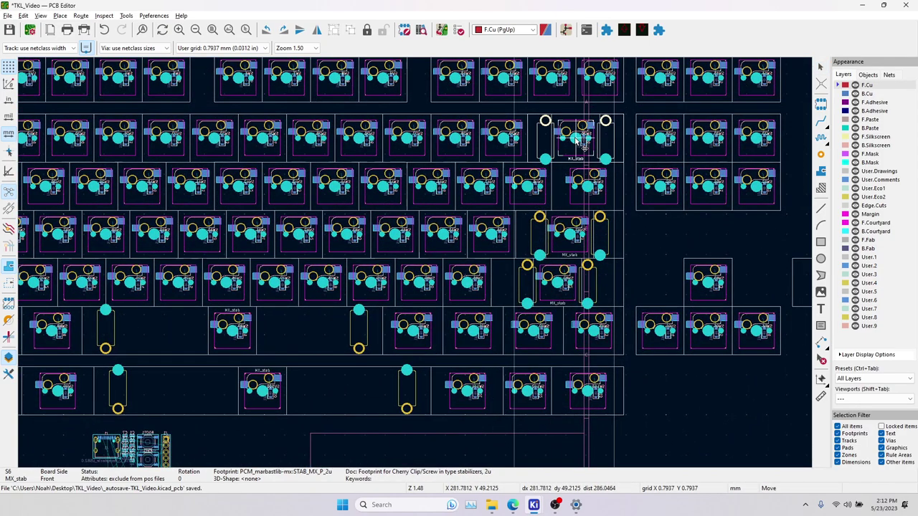
click(578, 142)
Inspect the placed stabilizers and the alternate switches on both sides of the main layout, including SW53 and the stepped SW54.
middle_drag(660, 262, 396, 286)
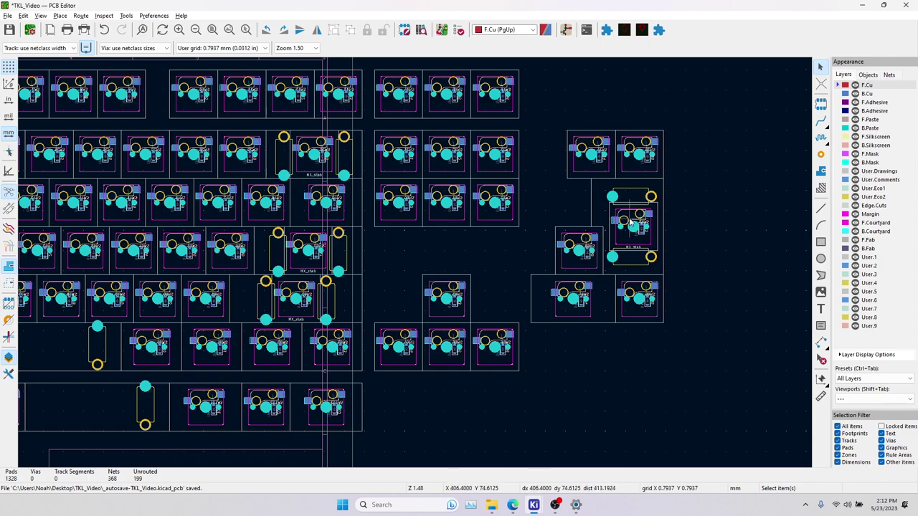
click(578, 270)
click(648, 246)
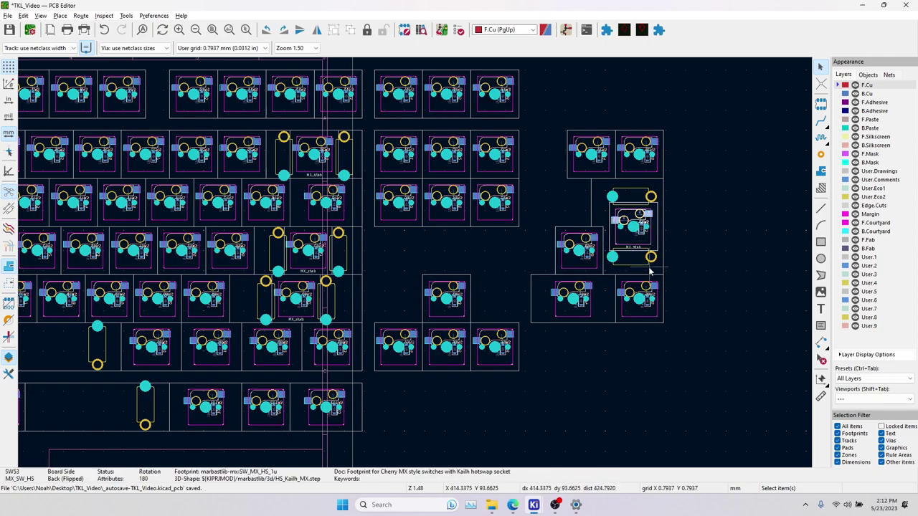
click(583, 270)
click(406, 263)
middle_drag(227, 226, 594, 229)
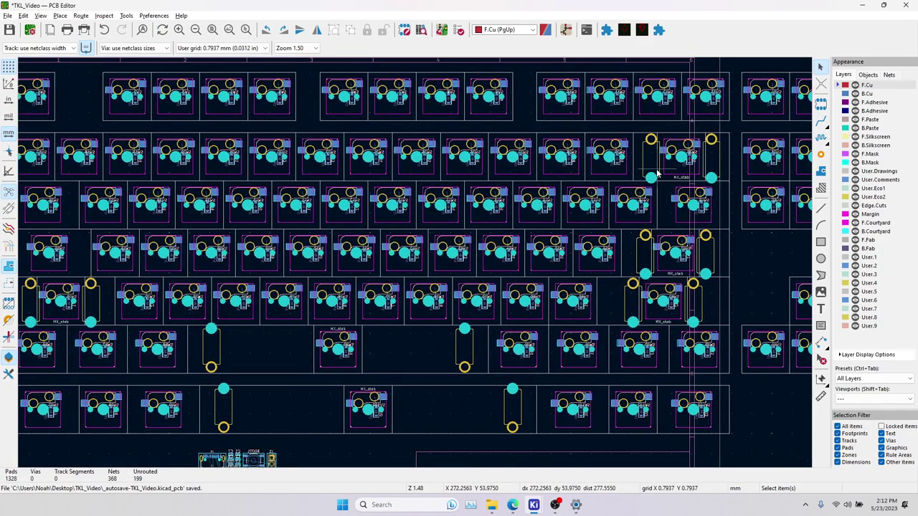
middle_drag(334, 230, 580, 226)
middle_drag(365, 382, 296, 249)
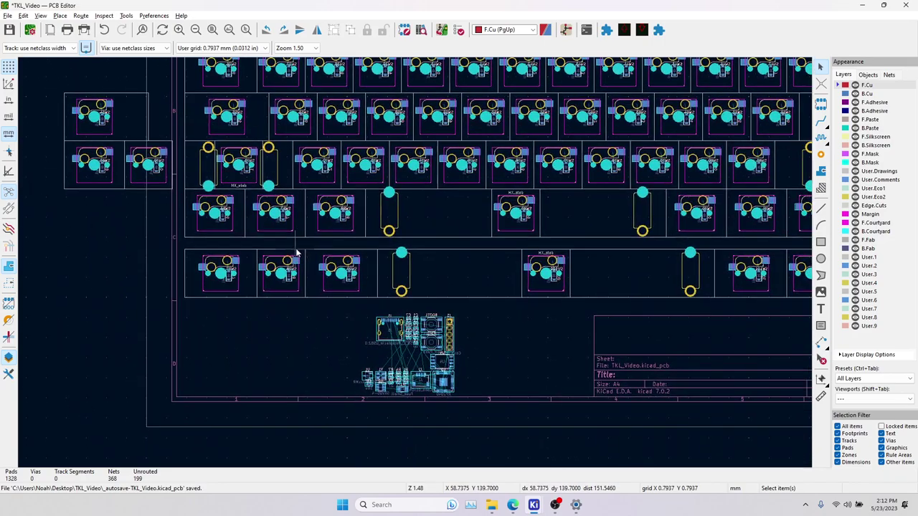
scroll(193, 244, up, 2)
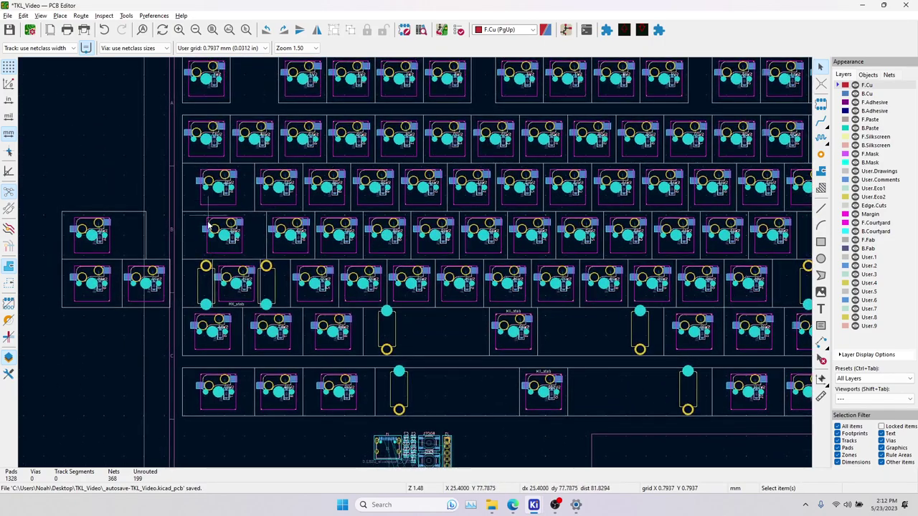
click(91, 247)
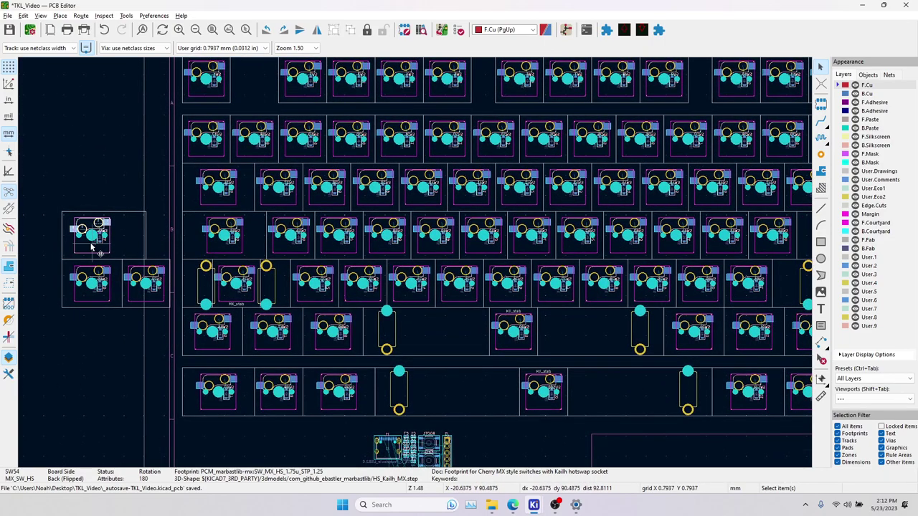
click(98, 131)
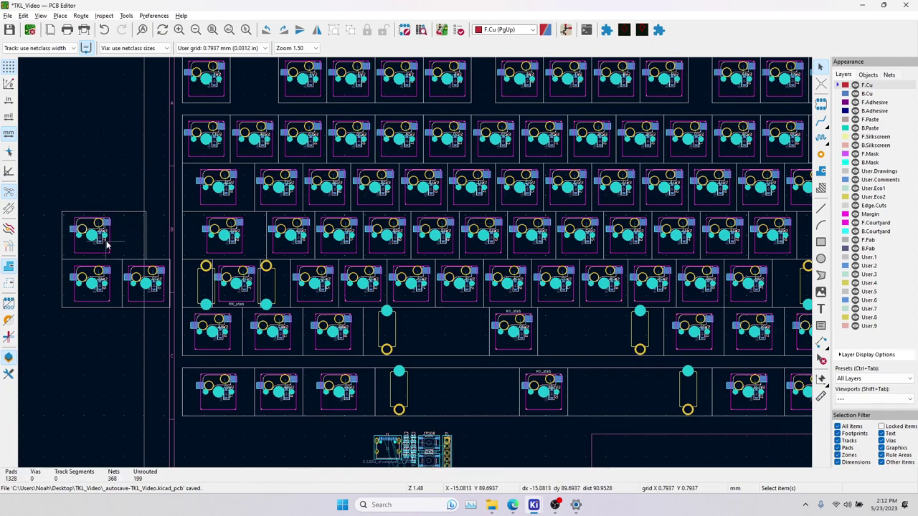
scroll(106, 245, up, 3)
scroll(416, 262, down, 6)
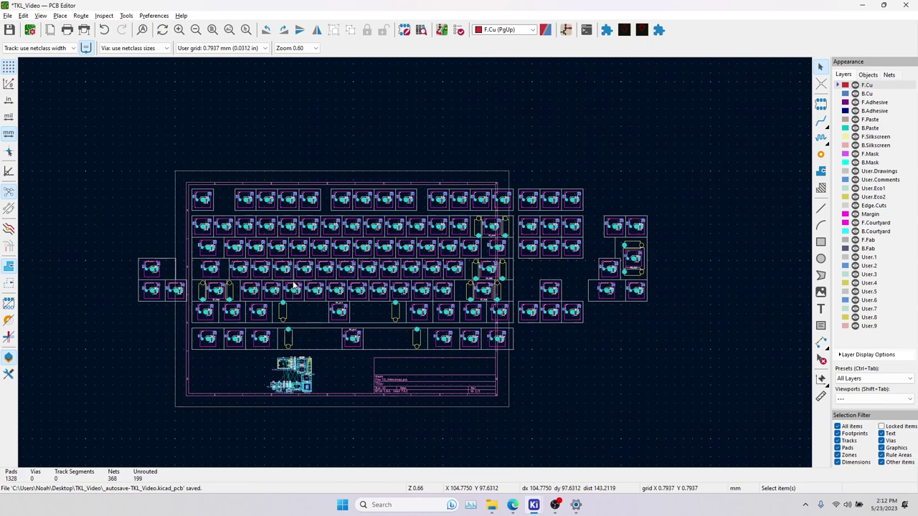
scroll(623, 285, up, 8)
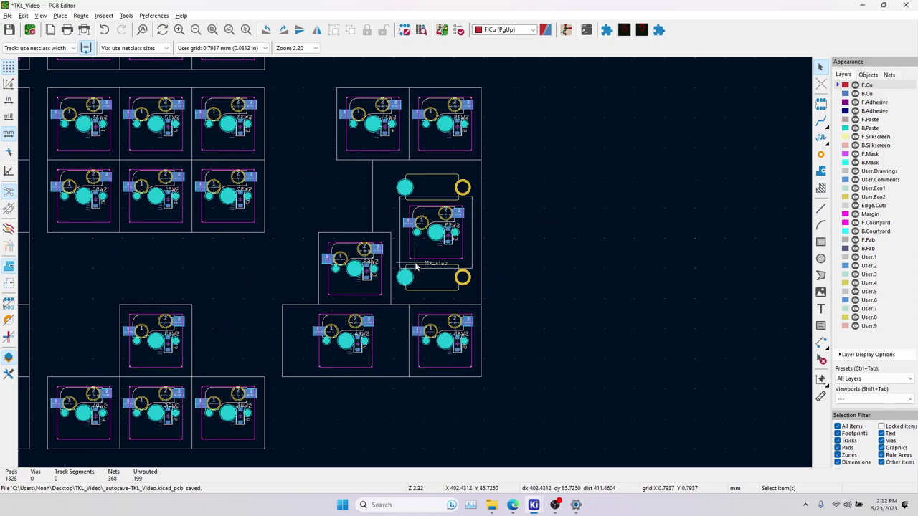
Select stabilizer S7 on the board to locate its symbol, and switch to the TKL_Video Schematic Editor.
click(447, 292)
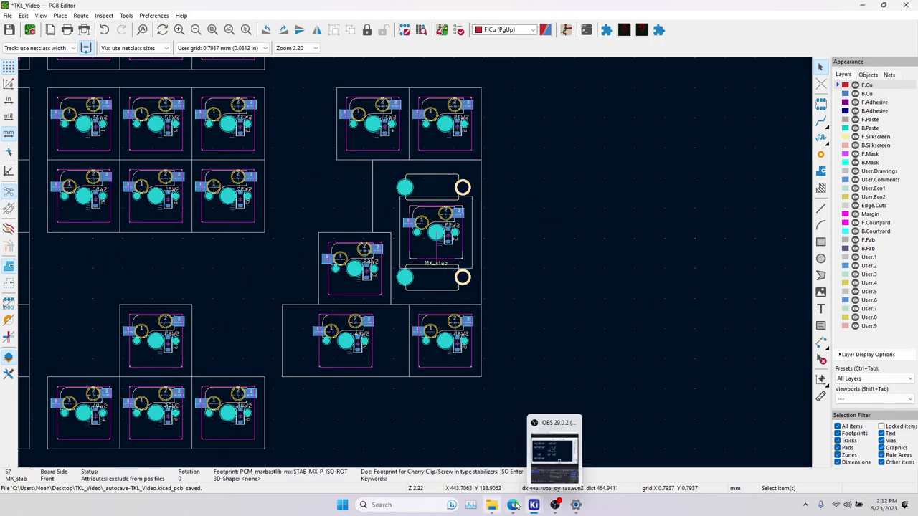
mouse_move(541, 507)
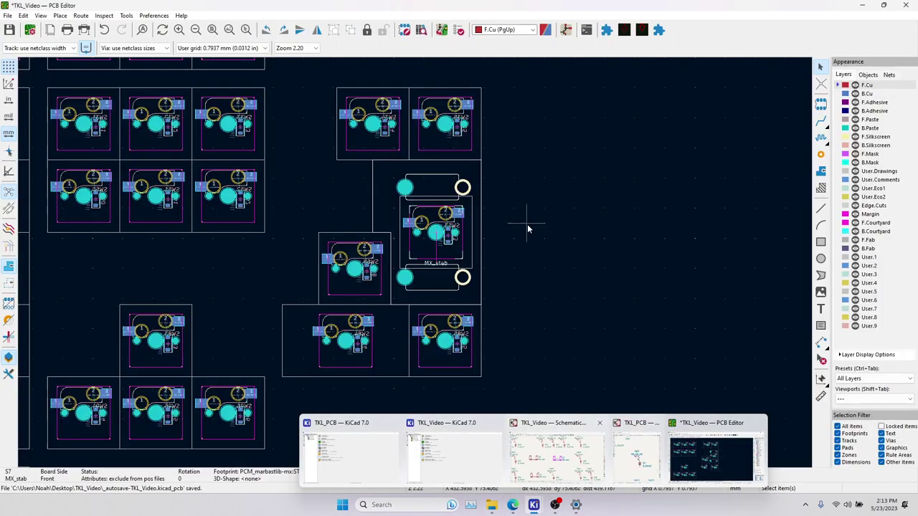
click(500, 235)
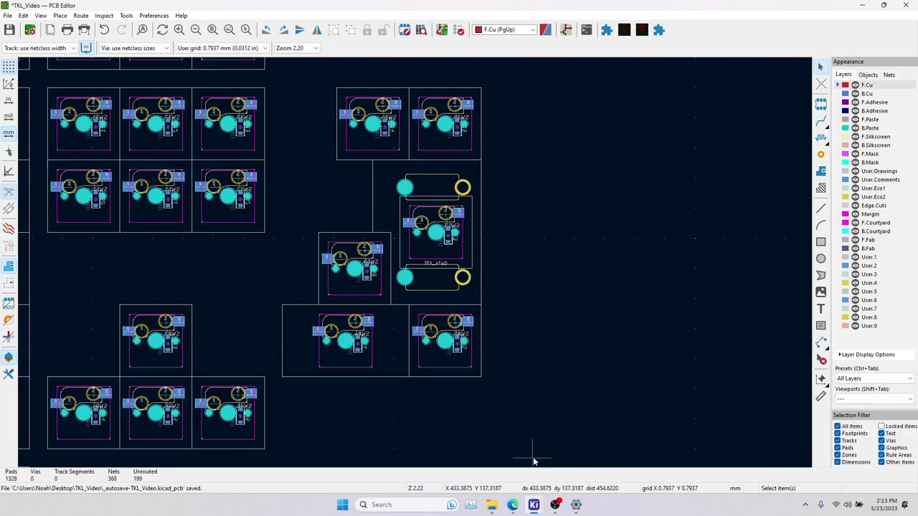
mouse_move(533, 510)
click(614, 461)
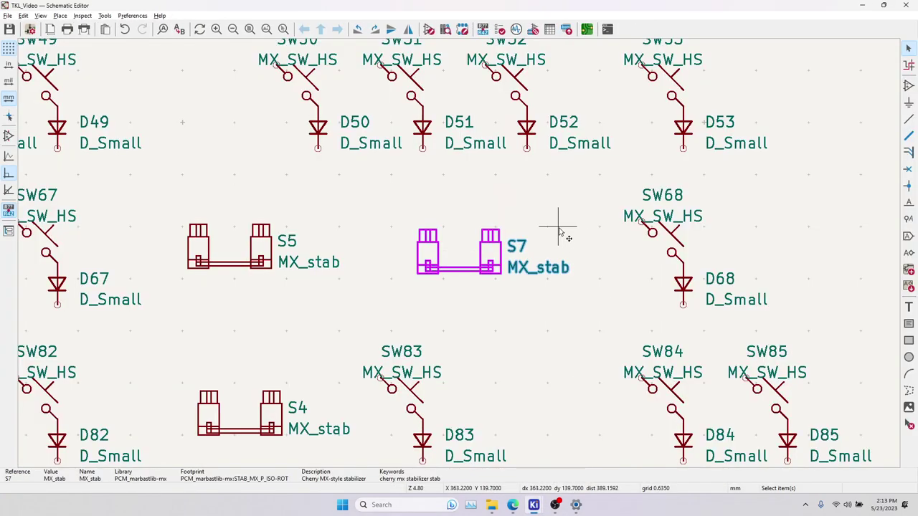
Delete switches SW53 and SW68, their diodes D53 and D68, and stabilizer S7 from the schematic.
click(554, 230)
middle_drag(533, 235, 581, 265)
click(597, 195)
key(Delete)
click(604, 210)
key(Delete)
click(599, 264)
key(Delete)
click(605, 281)
key(Delete)
click(523, 280)
key(Delete)
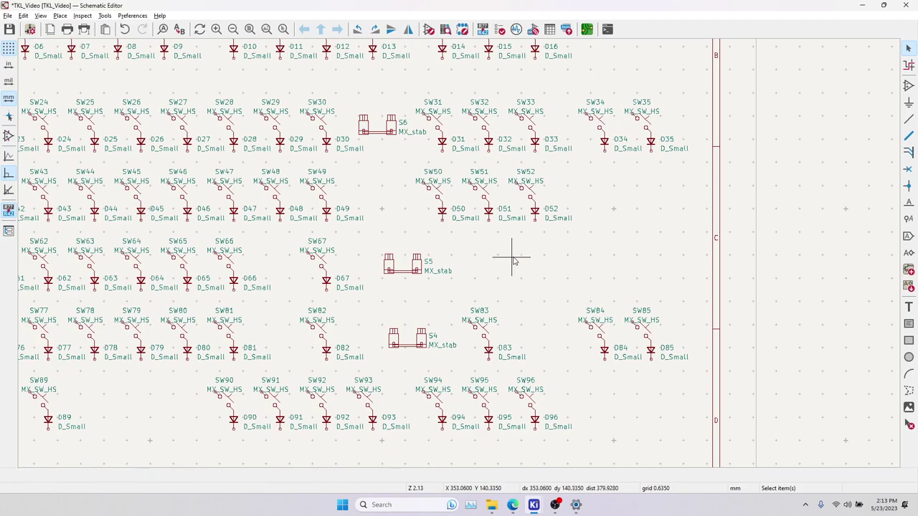
Save the schematic, return to the PCB Editor and update the PCB from the schematic.
key(ctrl+s)
key(alt+Tab)
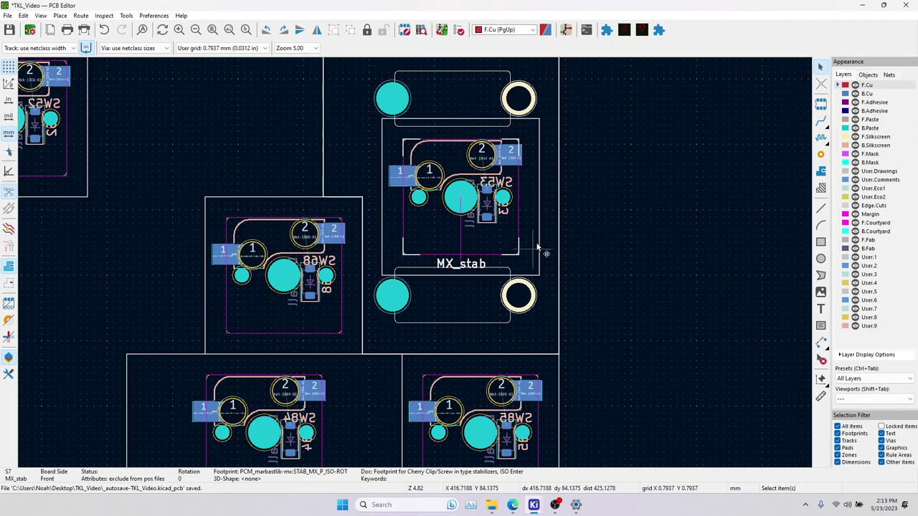
click(441, 29)
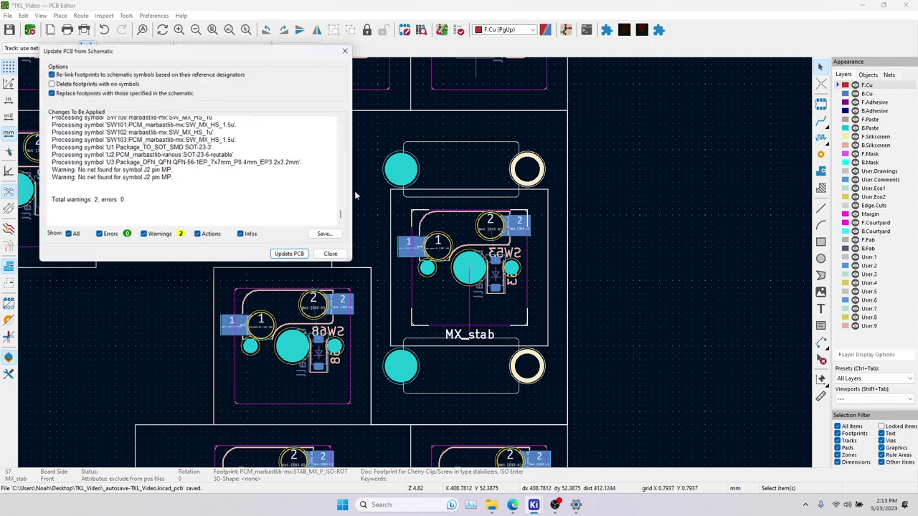
click(292, 256)
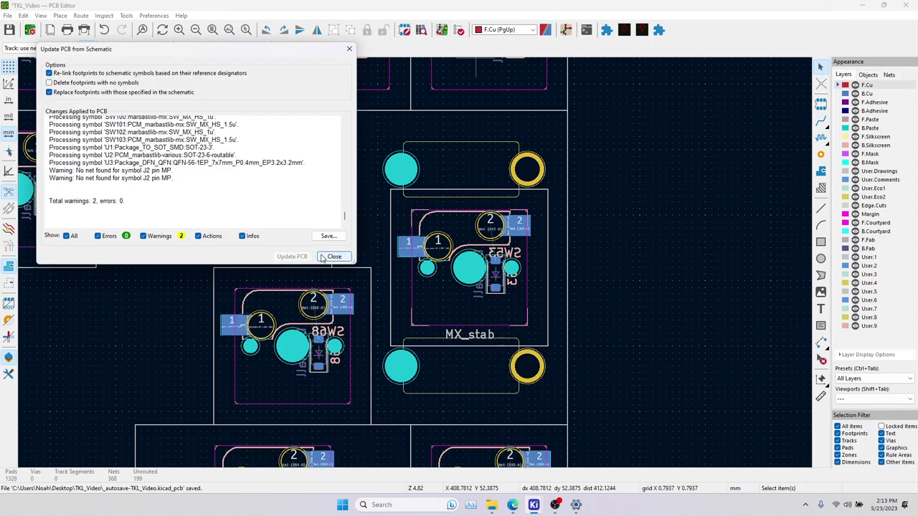
Enable deleting footprints with no symbols and update the PCB again to remove S7, SW53, SW68, D53 and D68.
click(49, 83)
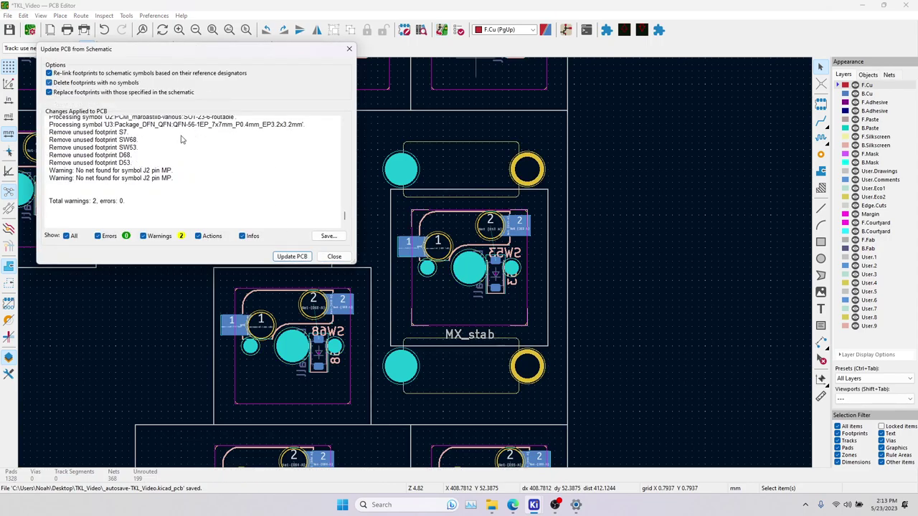
click(304, 257)
click(334, 256)
Move the stepped 1.75u switch footprint SW54 into SW55's key outline at X 26.9875, Y 87.3125 mm, overlapping SW55.
scroll(464, 273, down, 8)
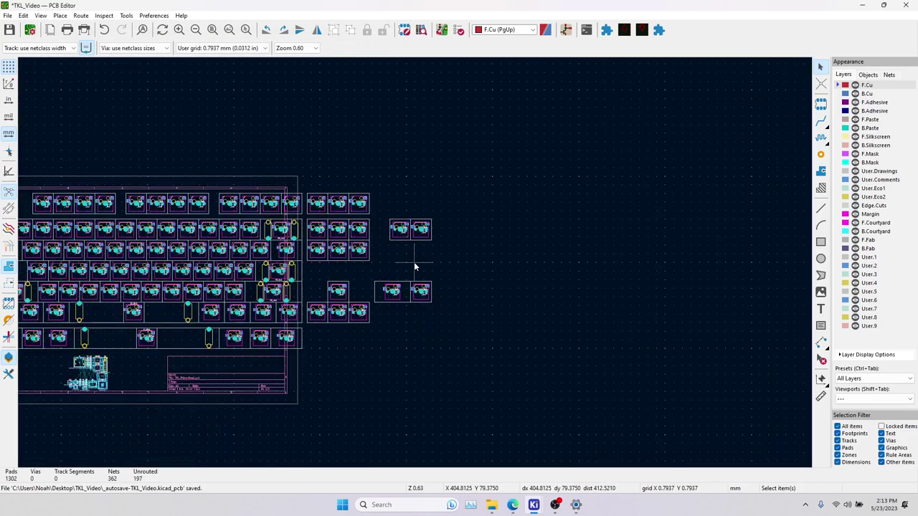
scroll(544, 269, up, 3)
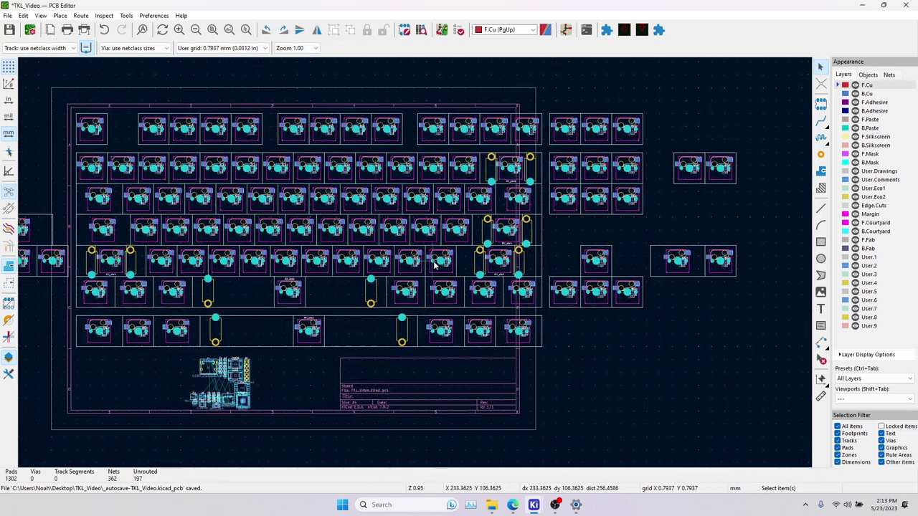
scroll(456, 200, left, 2)
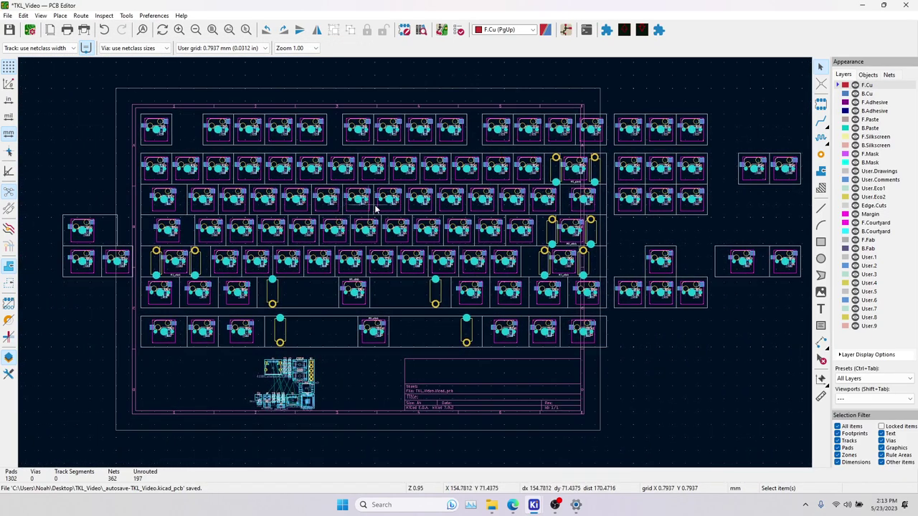
scroll(415, 262, up, 5)
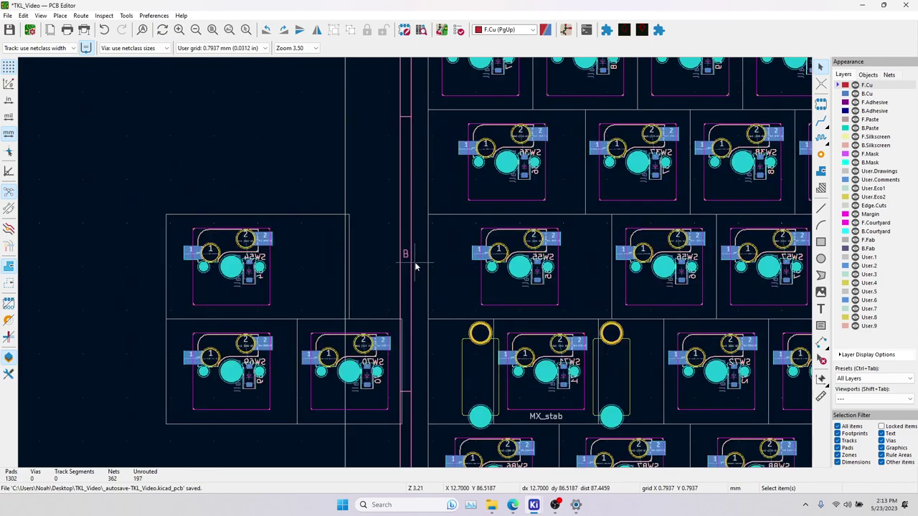
click(312, 266)
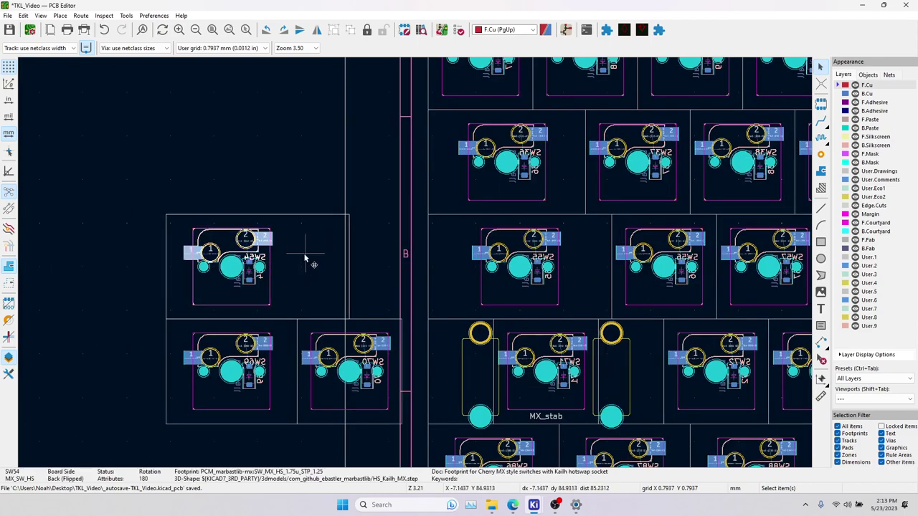
drag(247, 266, 495, 269)
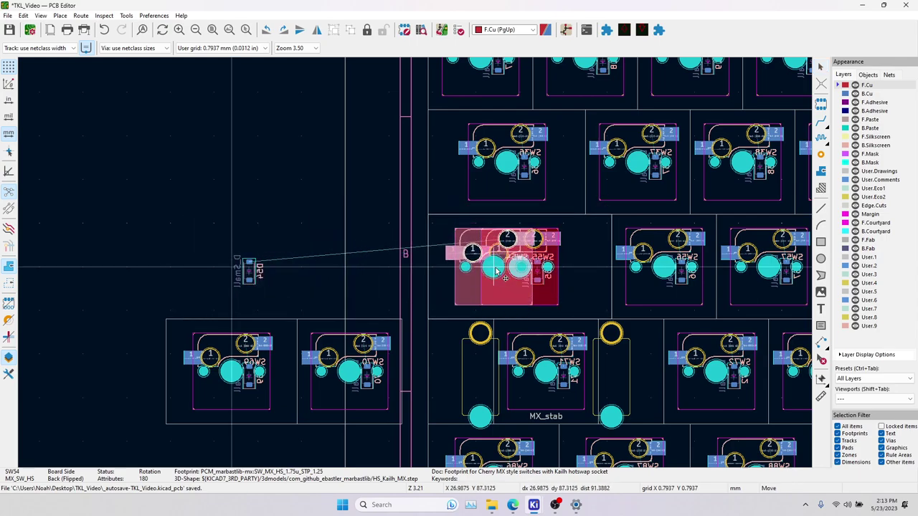
scroll(496, 269, up, 5)
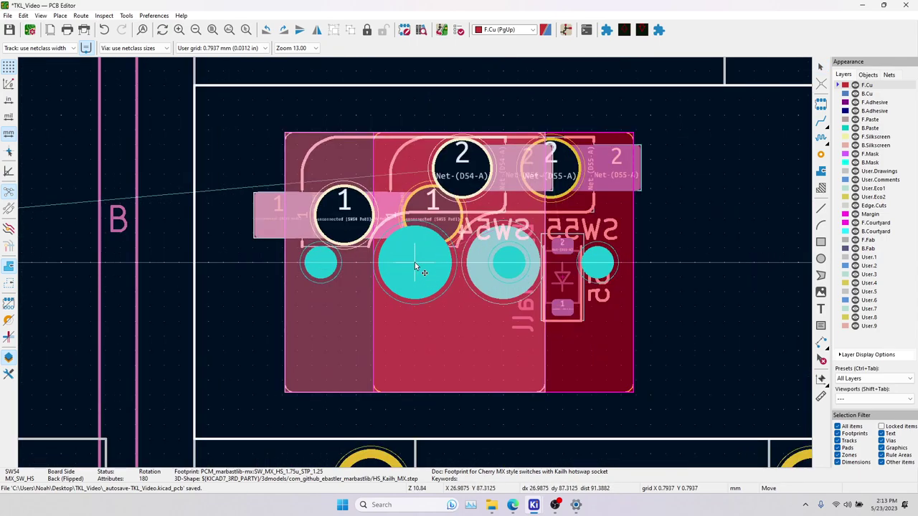
click(414, 267)
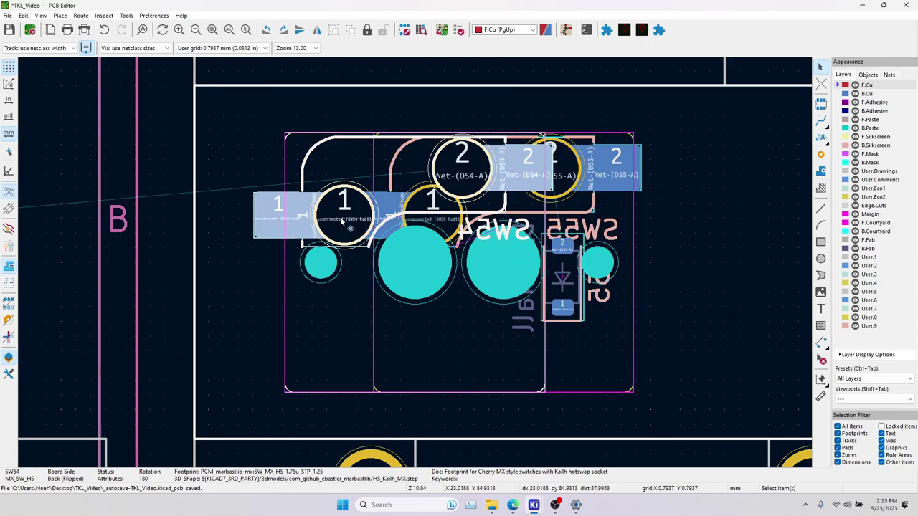
Rotate switch SW55 by 180 degrees so its pads sit opposite those of the overlapping SW54.
click(615, 210)
click(648, 222)
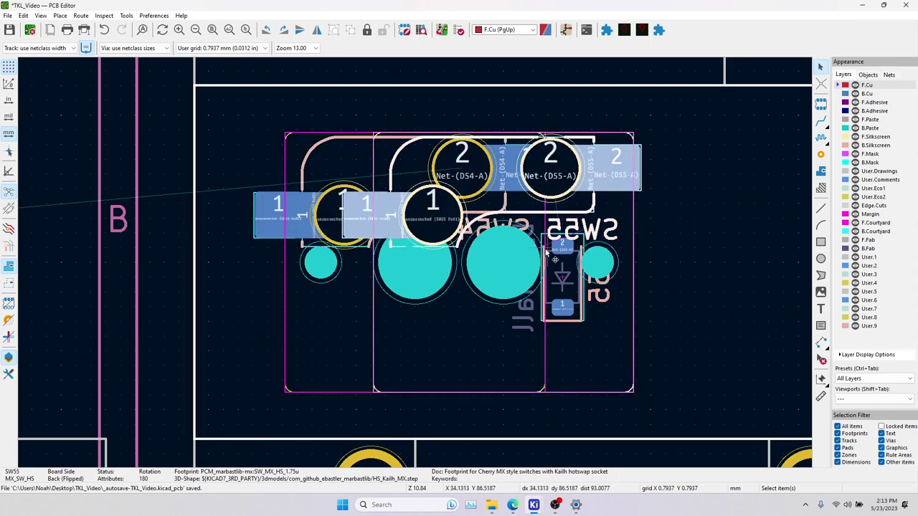
key(r)
key(r)
key(r)
key(r)
scroll(546, 252, down, 3)
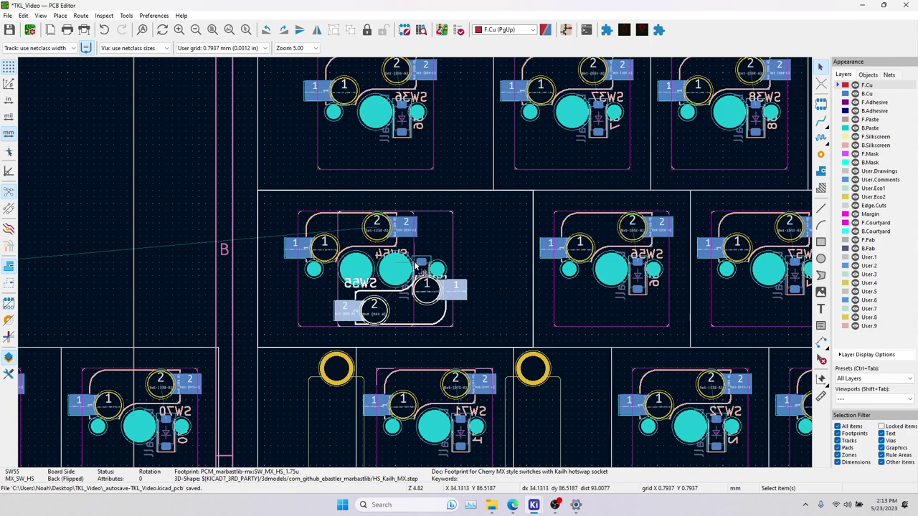
click(413, 263)
click(175, 265)
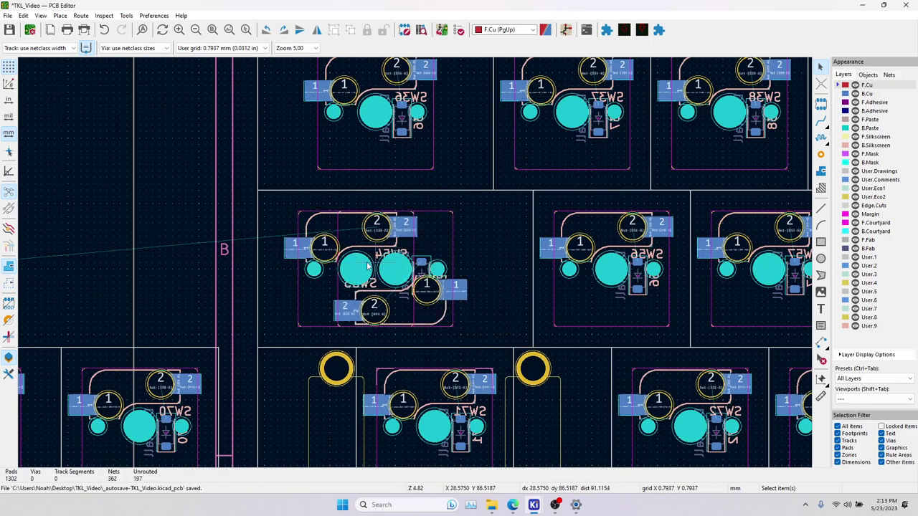
Move diodes D55 and D54 clear of the overlapping SW54 and SW55 footprints into the free space beside them.
scroll(426, 282, up, 5)
click(419, 253)
click(449, 285)
drag(420, 261, 576, 268)
click(577, 265)
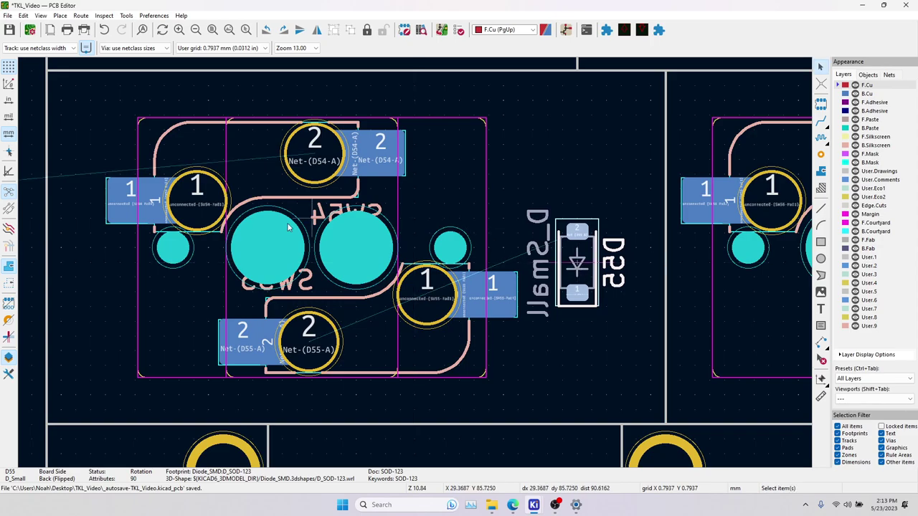
scroll(556, 284, down, 5)
drag(61, 276, 545, 229)
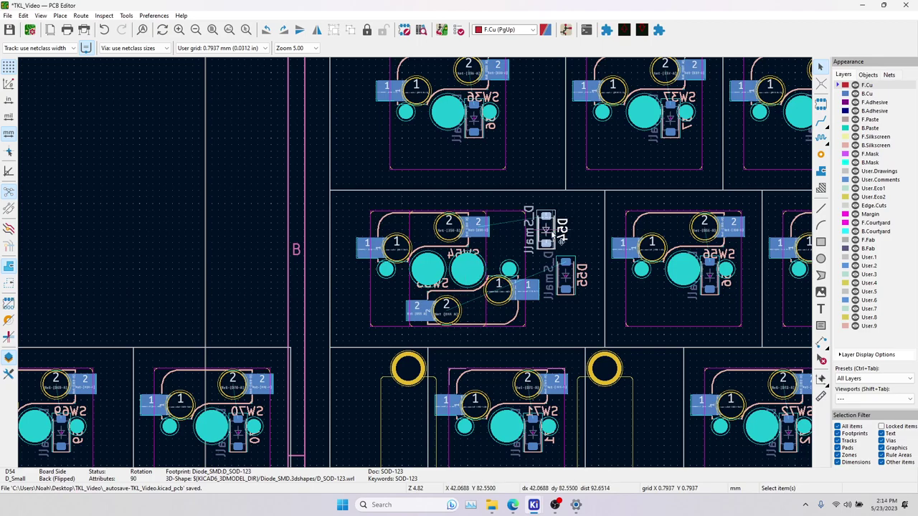
Delete diode D54 in the schematic, save it, and update the PCB from the schematic.
key(alt+Tab)
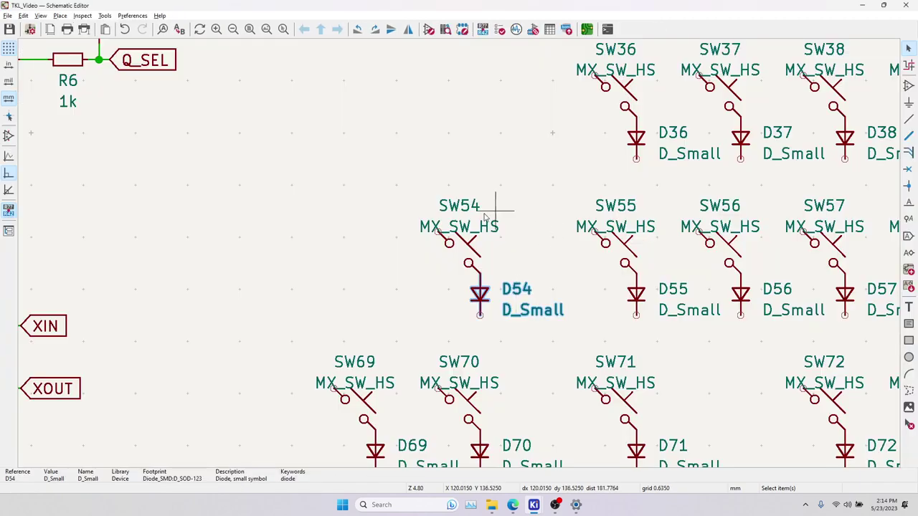
key(Delete)
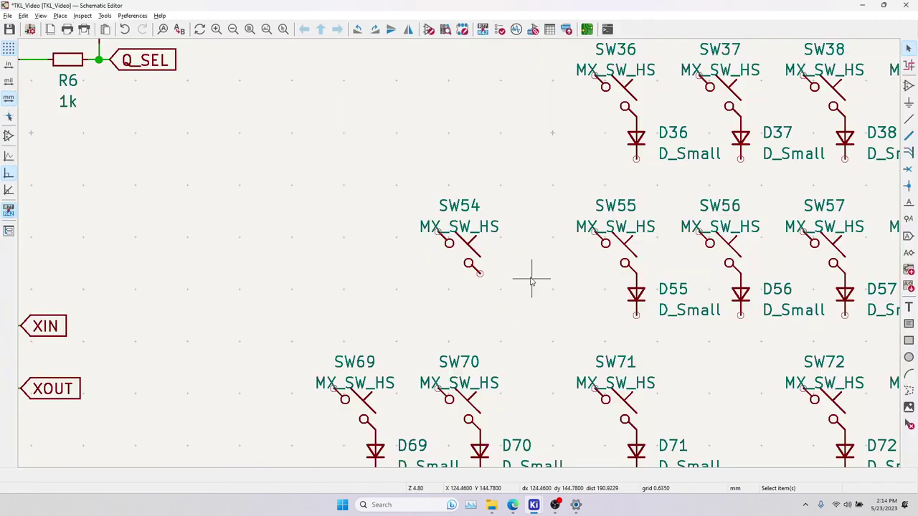
key(ctrl+s)
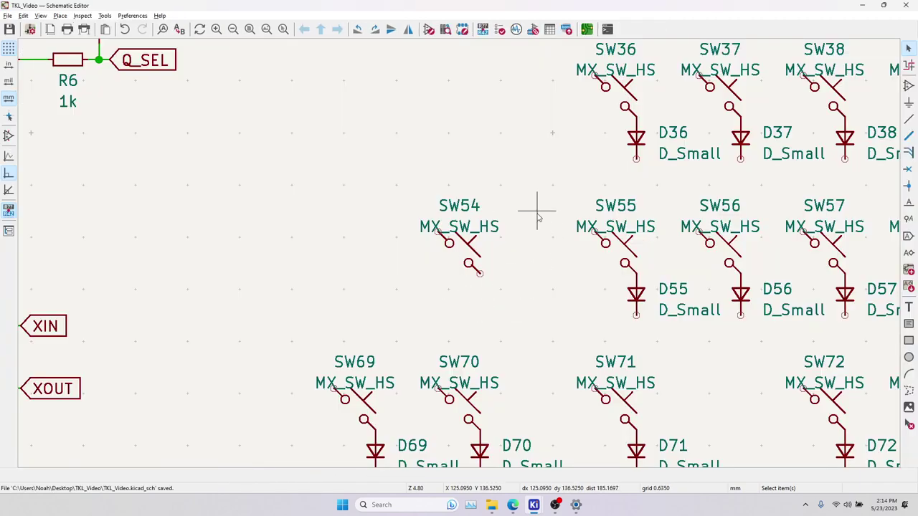
key(alt+Tab)
key(F8)
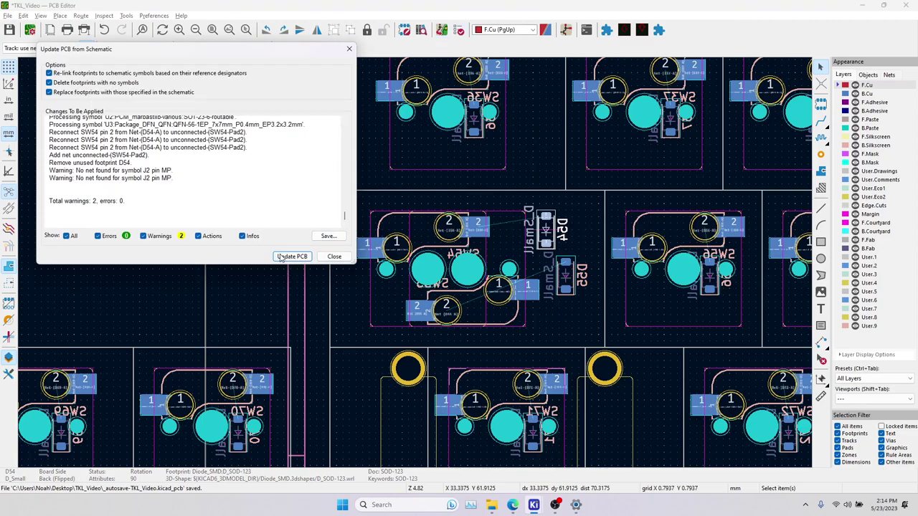
click(335, 258)
Select SW71's diode D71 on the board, delete it in the schematic, and return to the PCB Editor.
middle_drag(584, 251, 419, 210)
scroll(367, 287, down, 2)
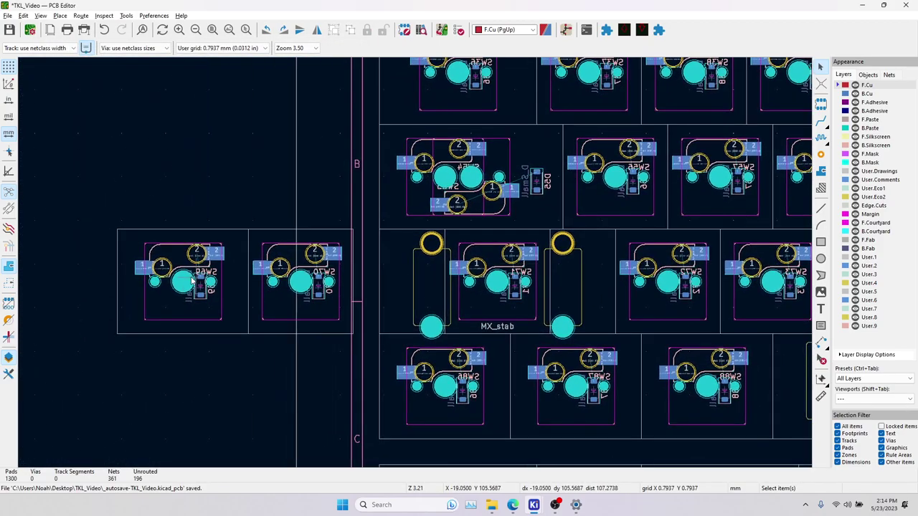
scroll(515, 290, up, 4)
click(415, 262)
click(441, 269)
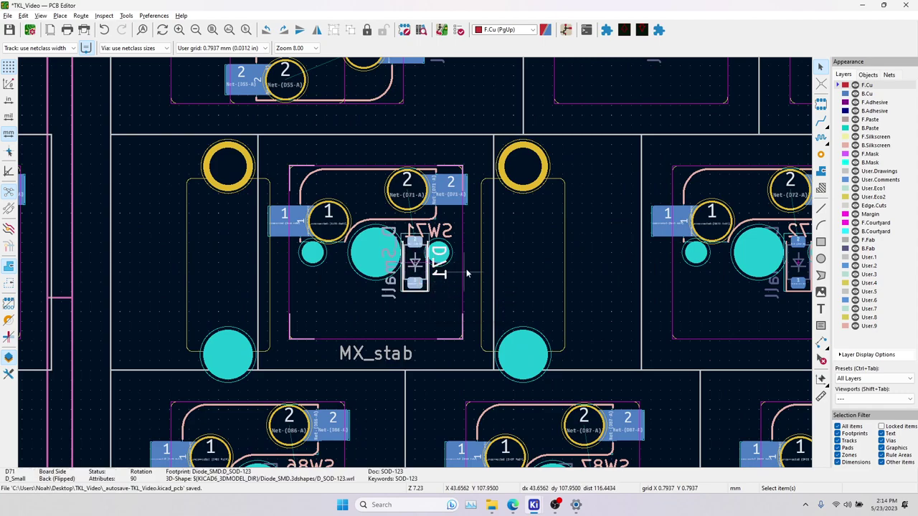
key(alt+Tab)
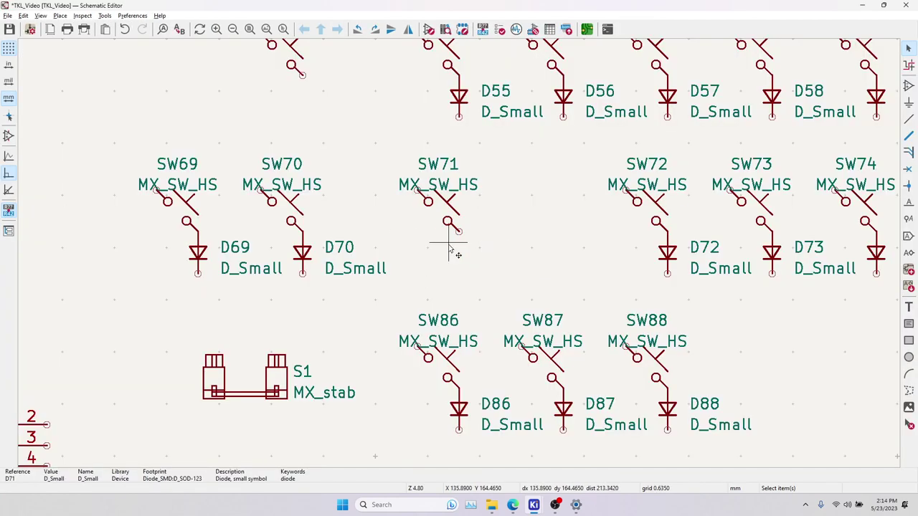
key(alt+Tab)
Rotate the alternate Left Shift switches SW69 and SW70 by 180 degrees each.
scroll(376, 265, down, 3)
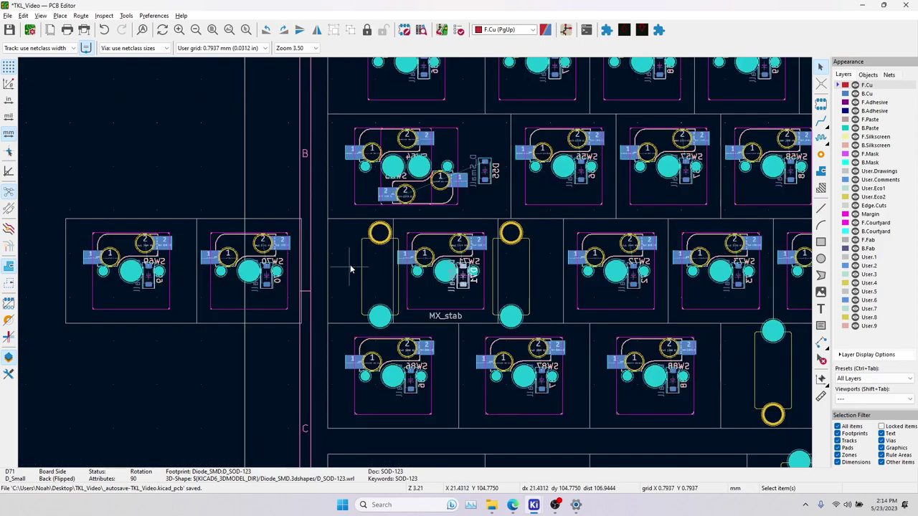
click(127, 299)
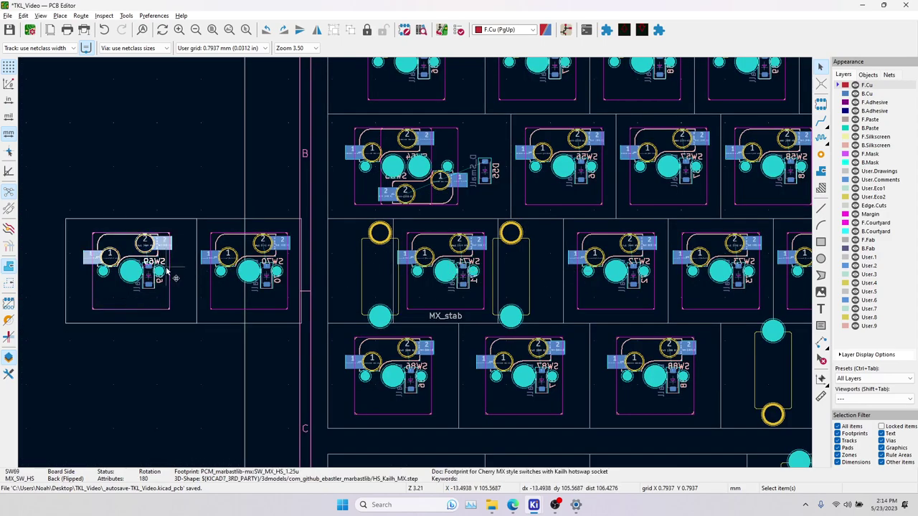
key(r)
key(r)
click(248, 287)
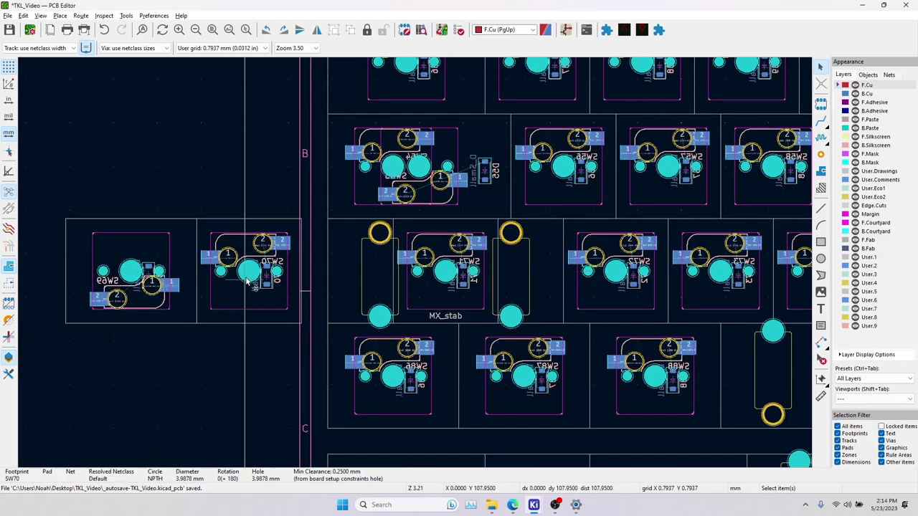
key(r)
key(r)
click(203, 280)
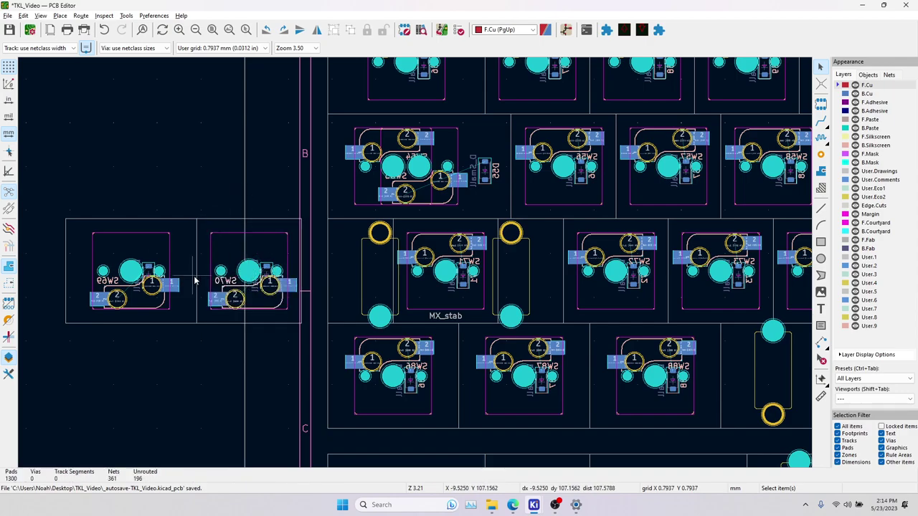
Move SW69 and SW70 with their diodes D69 and D70 onto SW71's stabilized key, aligned with the main layout.
drag(40, 195, 334, 360)
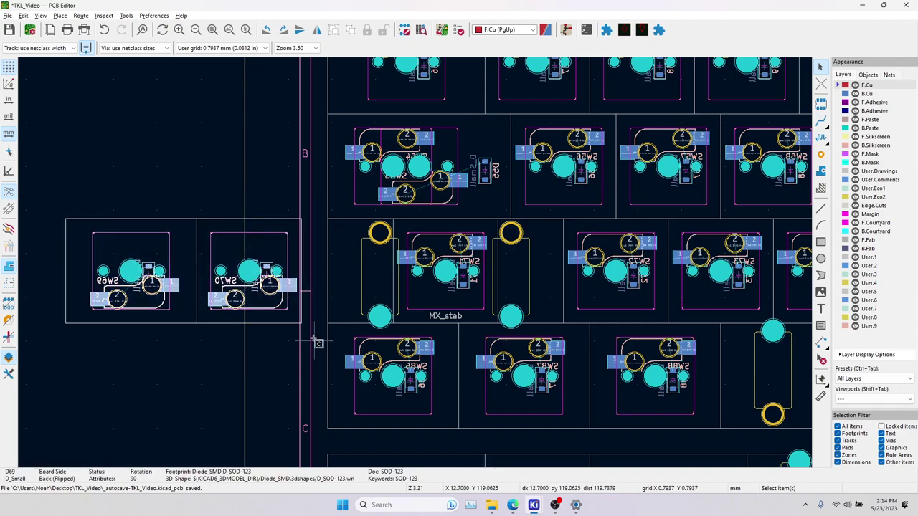
drag(130, 275, 393, 273)
scroll(445, 287, up, 5)
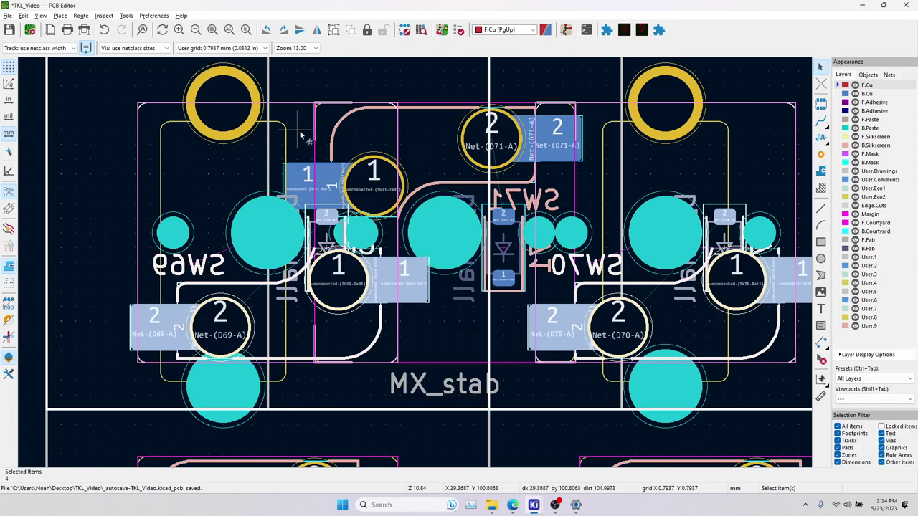
Update the PCB from the schematic to remove diode D71's footprint.
scroll(116, 144, down, 2)
click(441, 30)
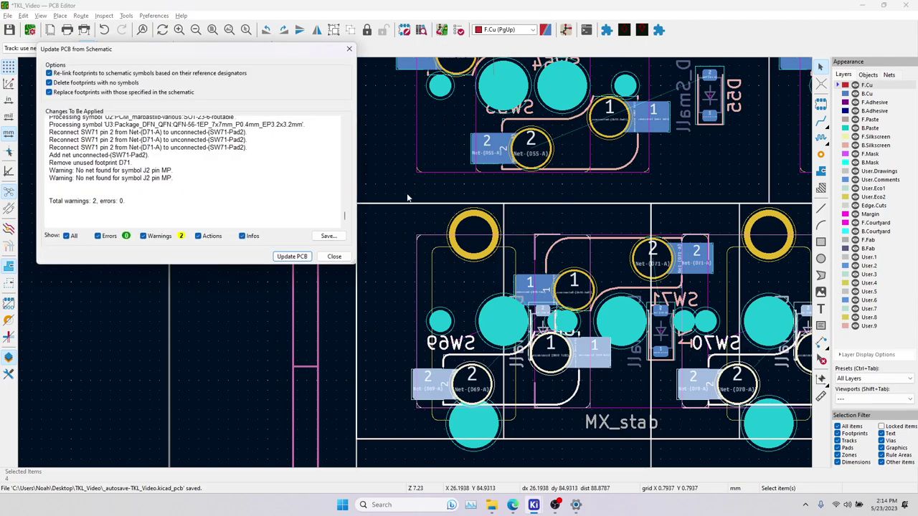
click(293, 257)
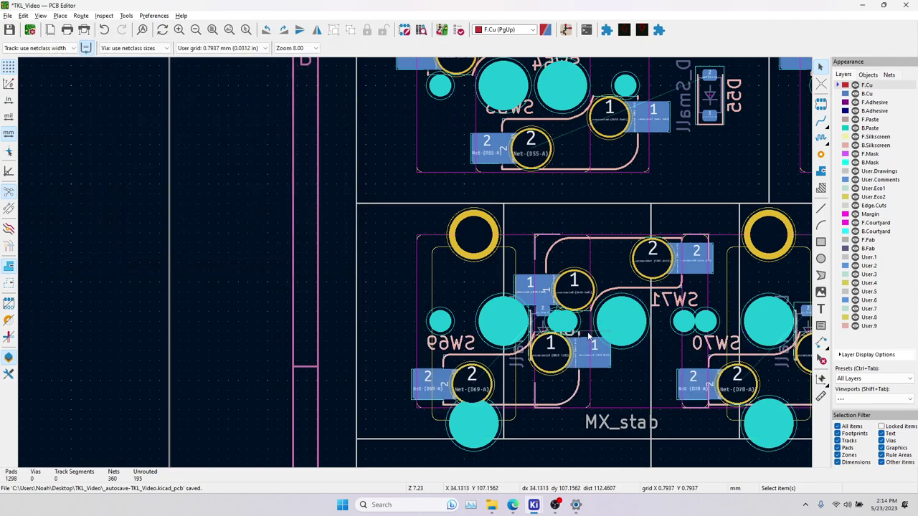
Move diode D69 out from the overlapping switches into the free space on the outer side of SW69.
click(382, 288)
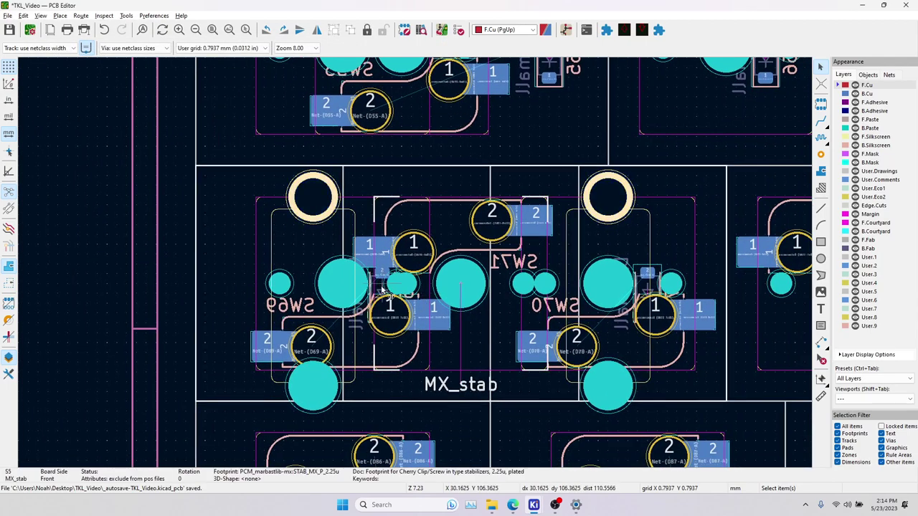
click(383, 288)
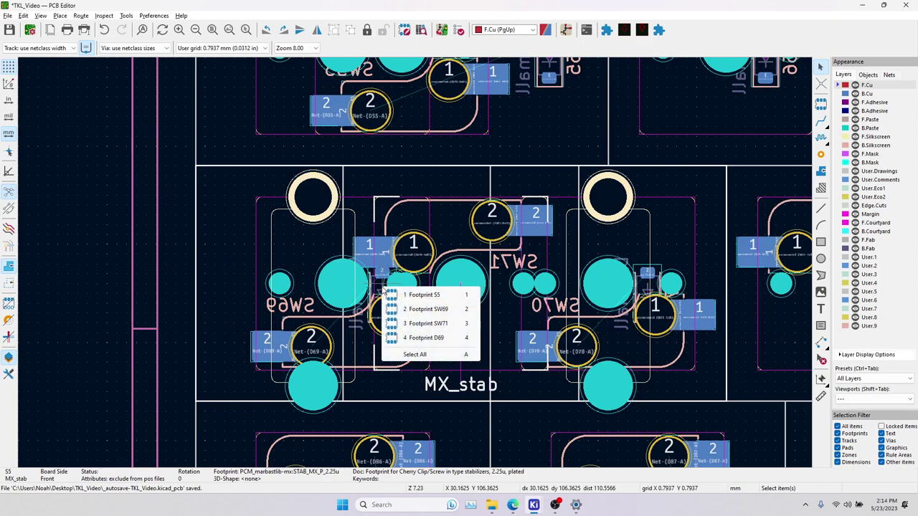
click(414, 338)
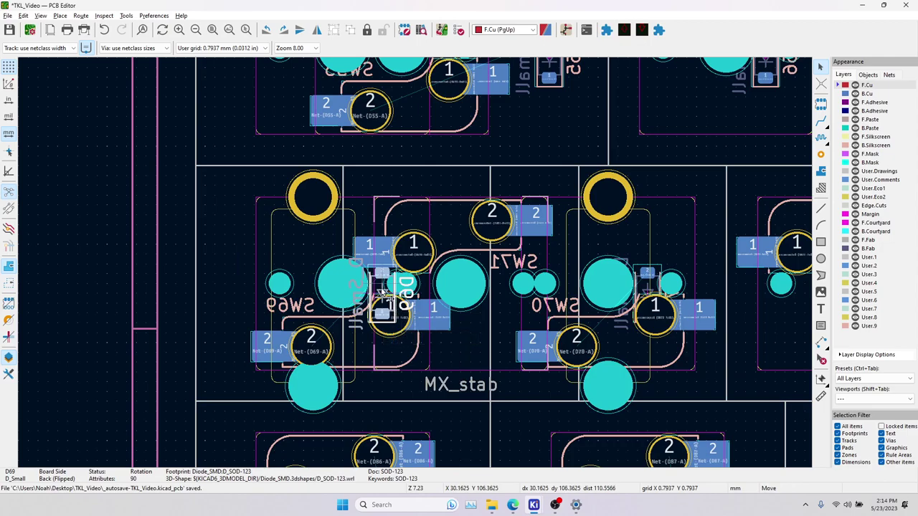
key(m)
middle_drag(599, 246, 505, 251)
drag(316, 169, 140, 258)
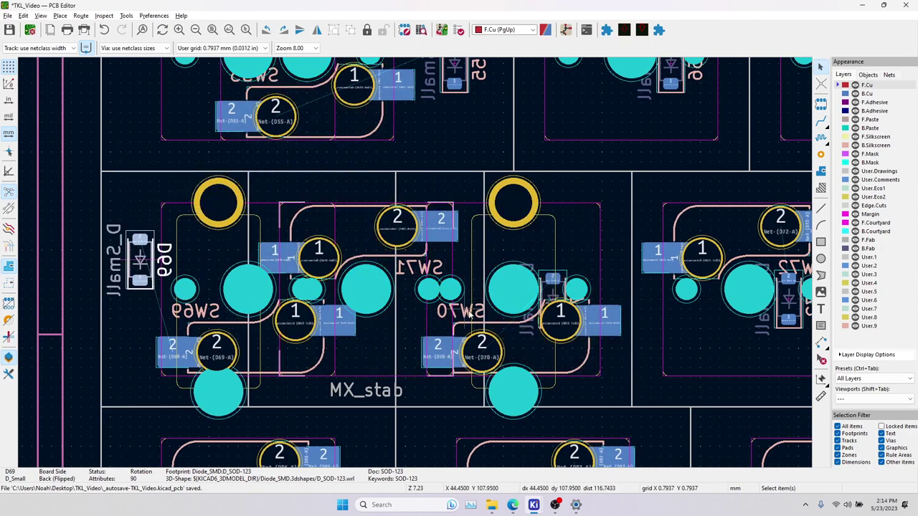
Move diode D70 out from under SW70 to the free space above it, beyond the stabilizer.
click(562, 288)
click(577, 309)
key(m)
drag(557, 250, 596, 223)
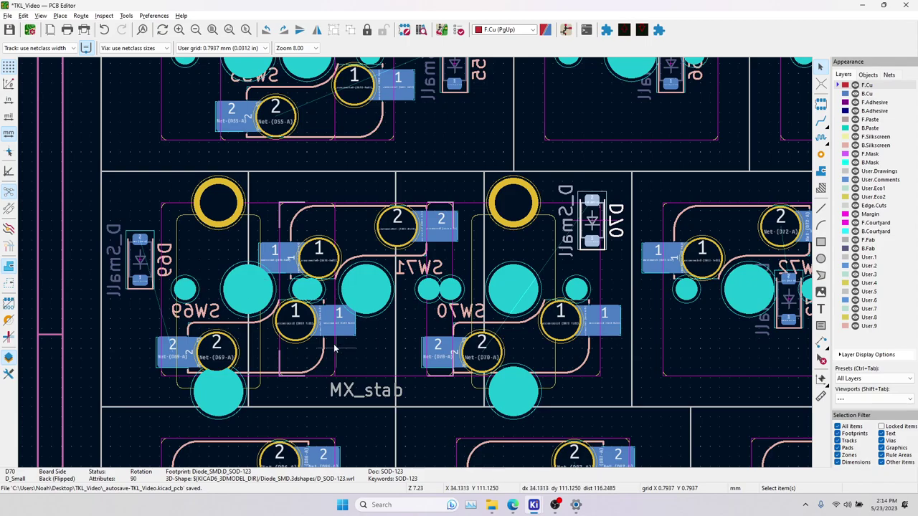
Examine the clearance between SW69's and SW70's pads and the S5 stabilizer holes, comparing with the flipped stabilizers in the lower rows.
scroll(332, 348, down, 2)
scroll(292, 315, down, 3)
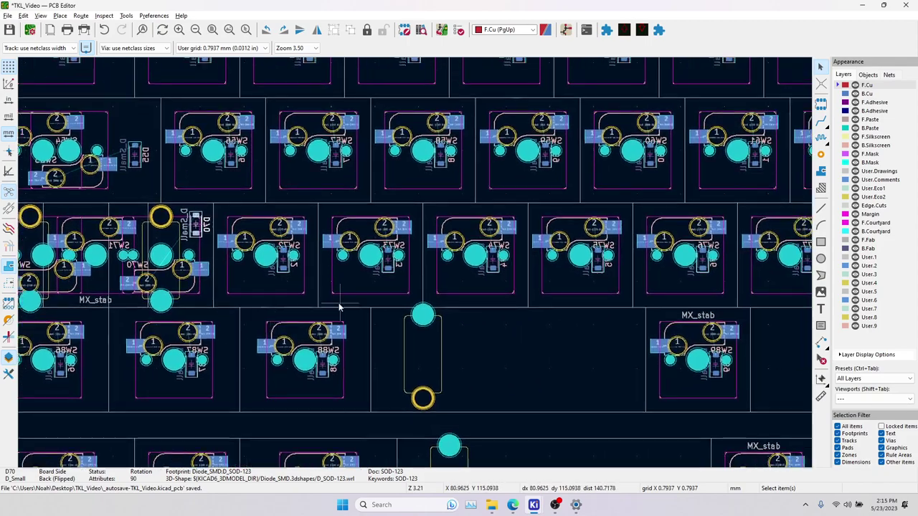
scroll(332, 258, down, 2)
scroll(271, 208, up, 2)
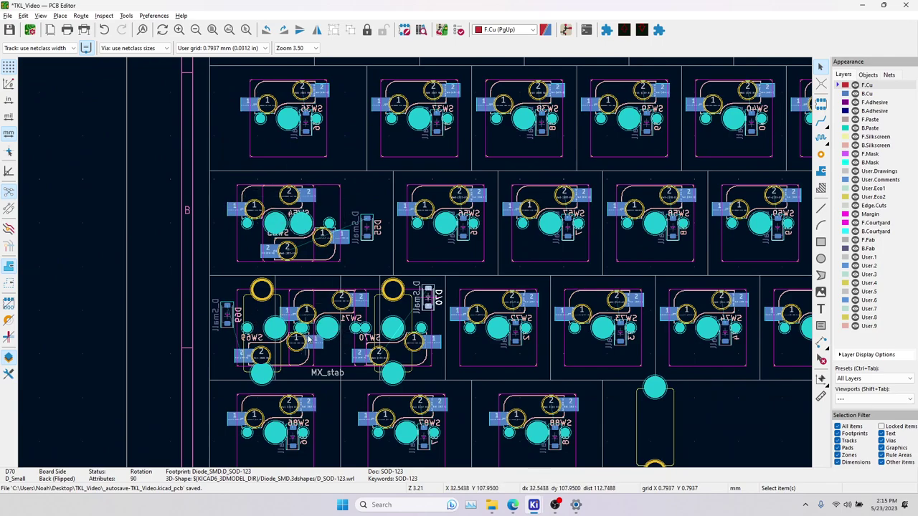
scroll(382, 318, up, 4)
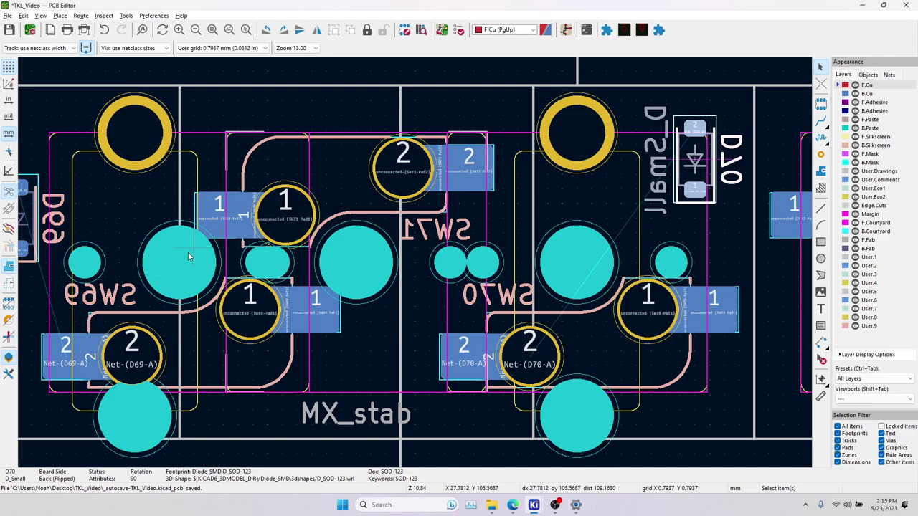
middle_drag(119, 429, 141, 313)
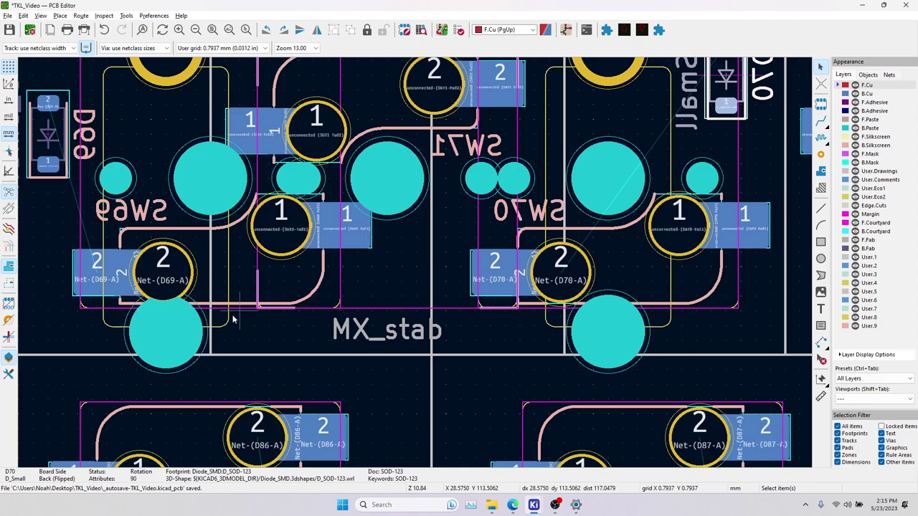
middle_drag(233, 320, 210, 324)
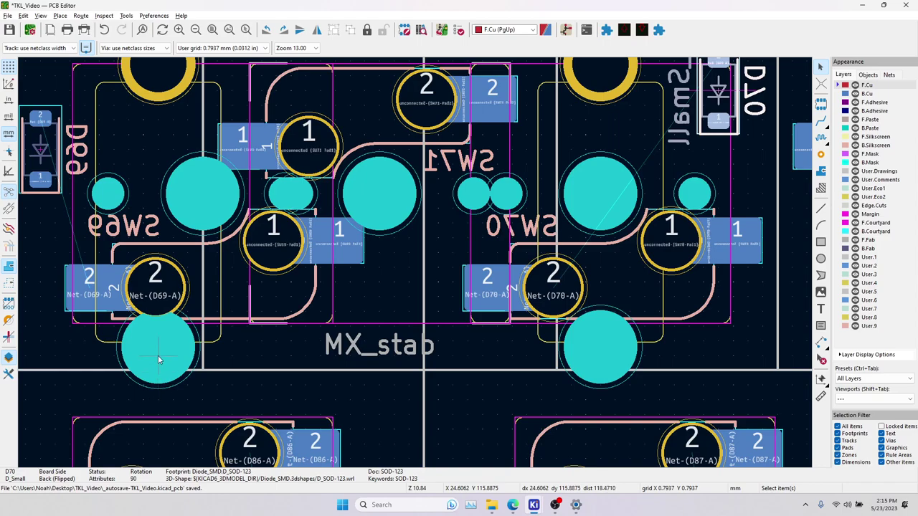
middle_drag(155, 156, 138, 212)
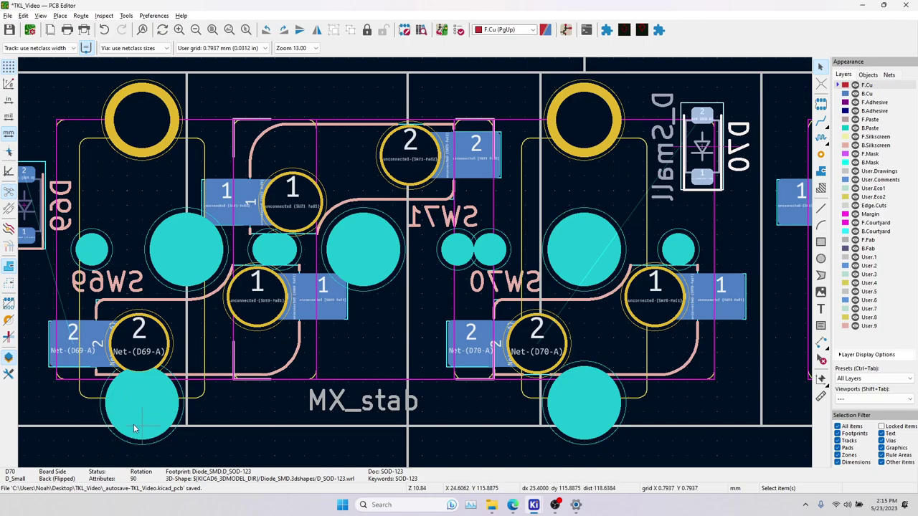
scroll(443, 353, down, 5)
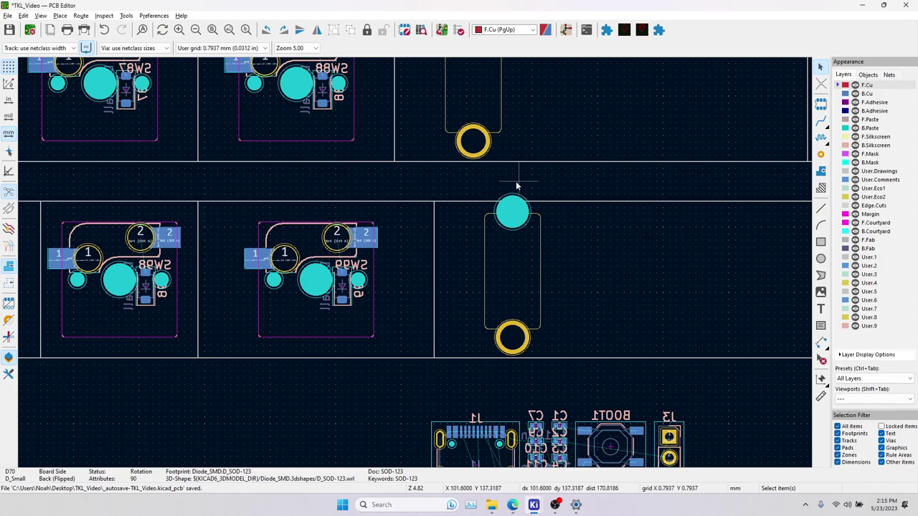
middle_drag(21, 61, 274, 274)
scroll(161, 228, up, 5)
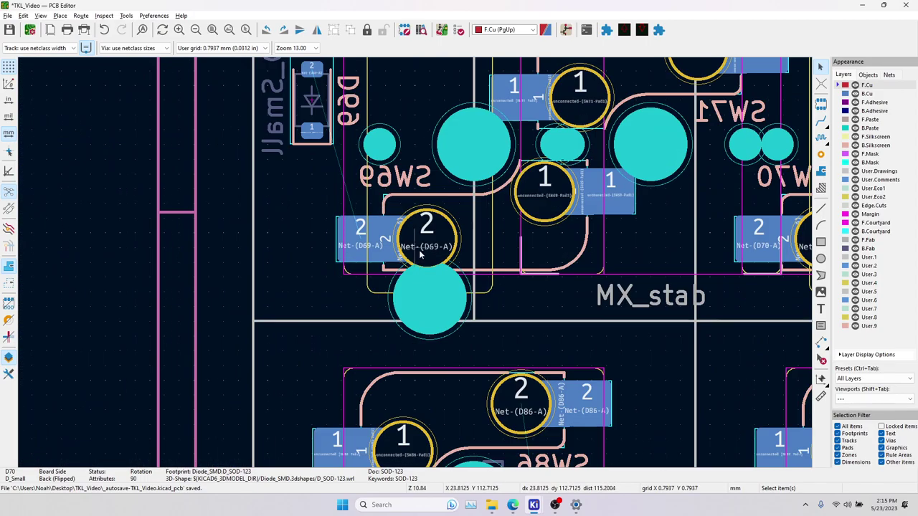
scroll(491, 283, down, 5)
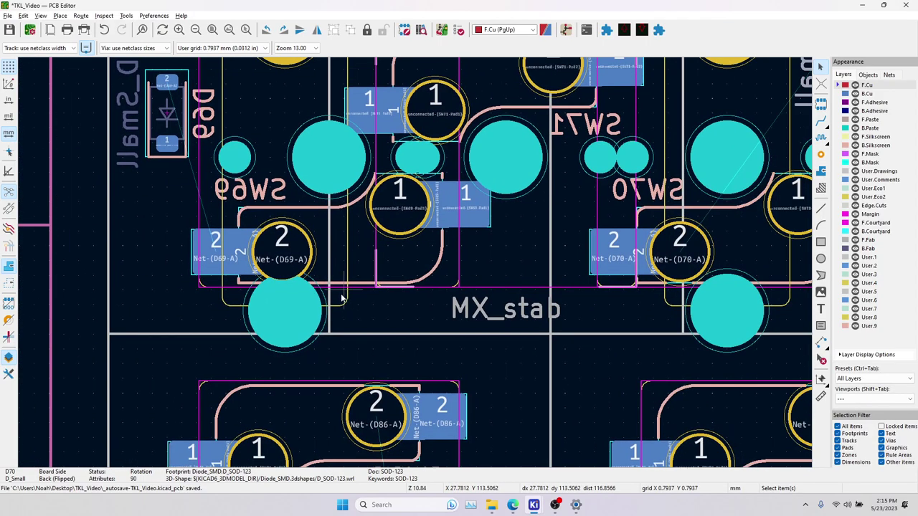
Delete diode D30 below SW30 from the schematic, cross-selecting it from its footprint on the PCB.
scroll(611, 253, down, 4)
middle_drag(611, 253, 415, 264)
middle_drag(559, 266, 96, 317)
middle_drag(552, 249, 99, 358)
middle_drag(481, 256, 414, 310)
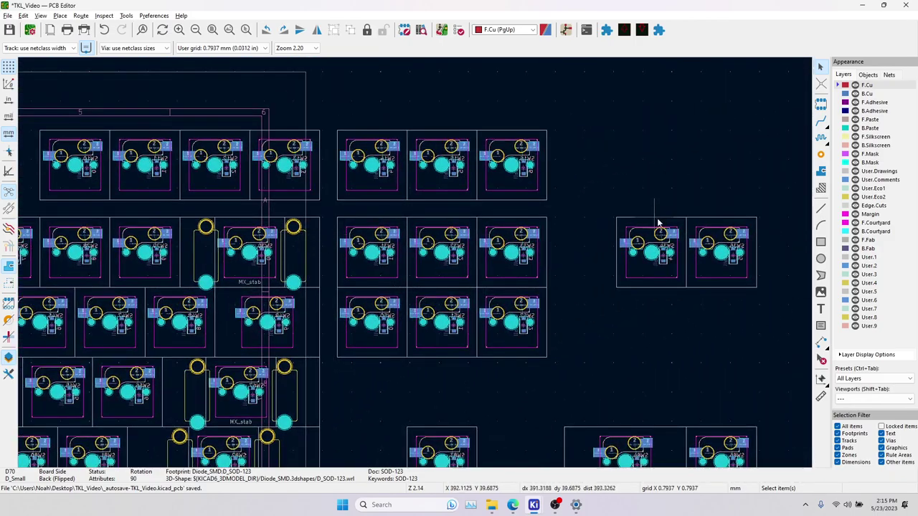
scroll(270, 256, up, 5)
click(416, 266)
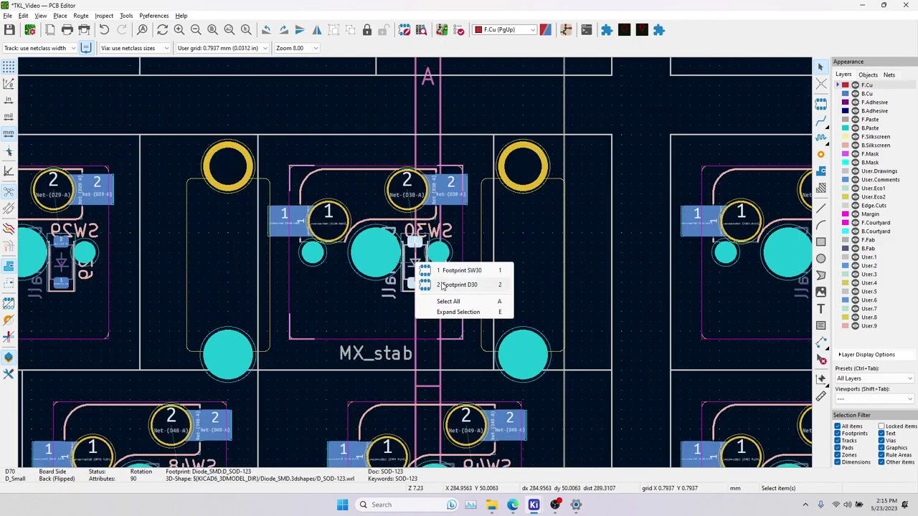
click(448, 288)
key(alt+Tab)
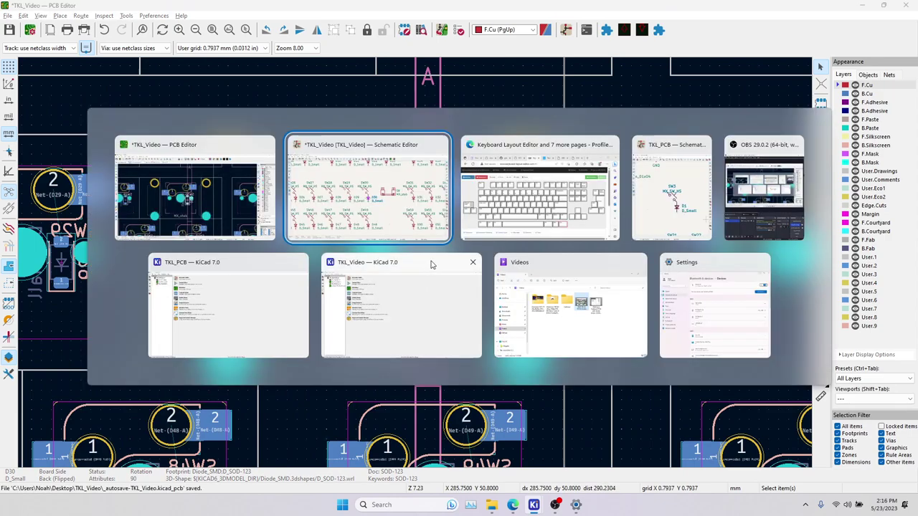
key(Delete)
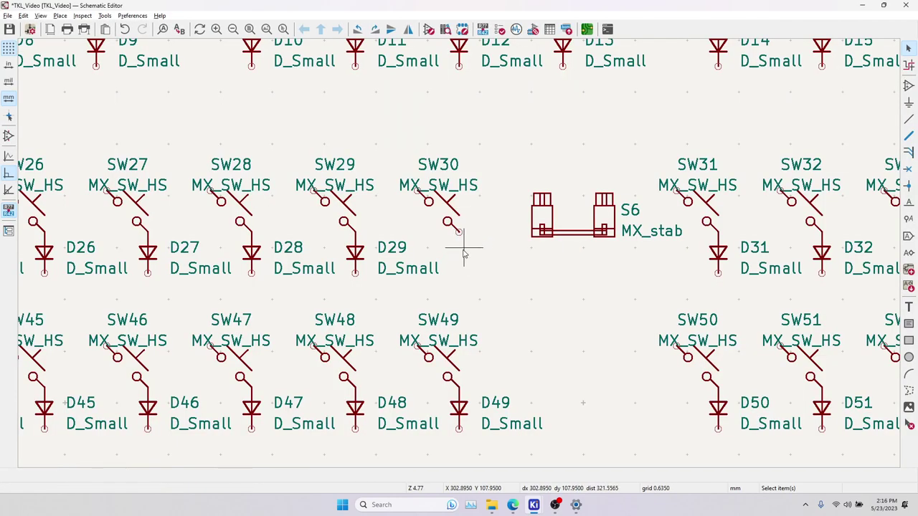
key(alt+Tab)
Update the PCB from the schematic to remove diode D30's footprint.
click(425, 279)
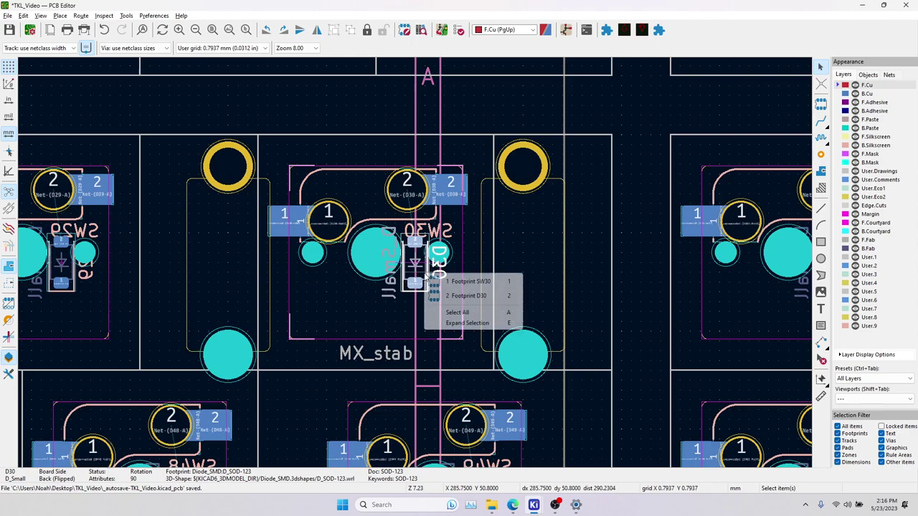
click(416, 268)
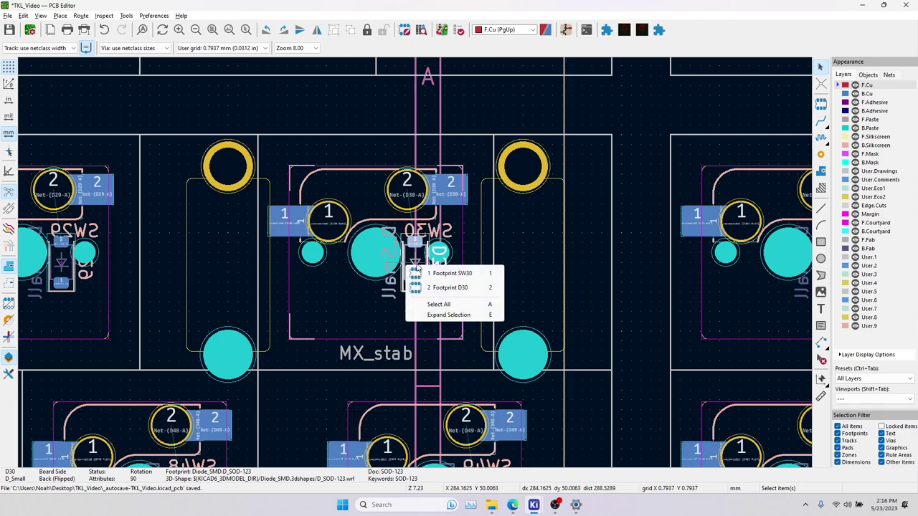
click(446, 288)
click(440, 31)
click(290, 256)
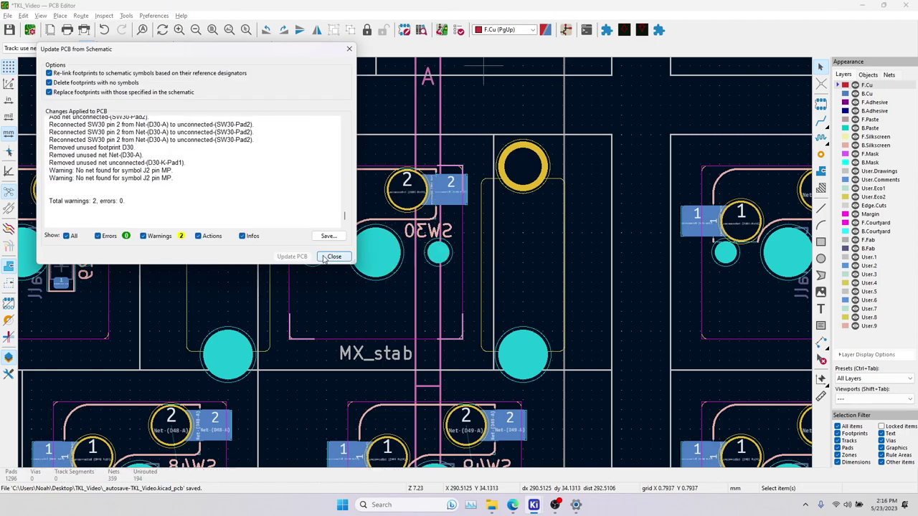
click(333, 257)
Move SW34 and SW35 with their diodes onto SW30's 2u key position, aligned with the key outlines.
scroll(419, 262, down, 5)
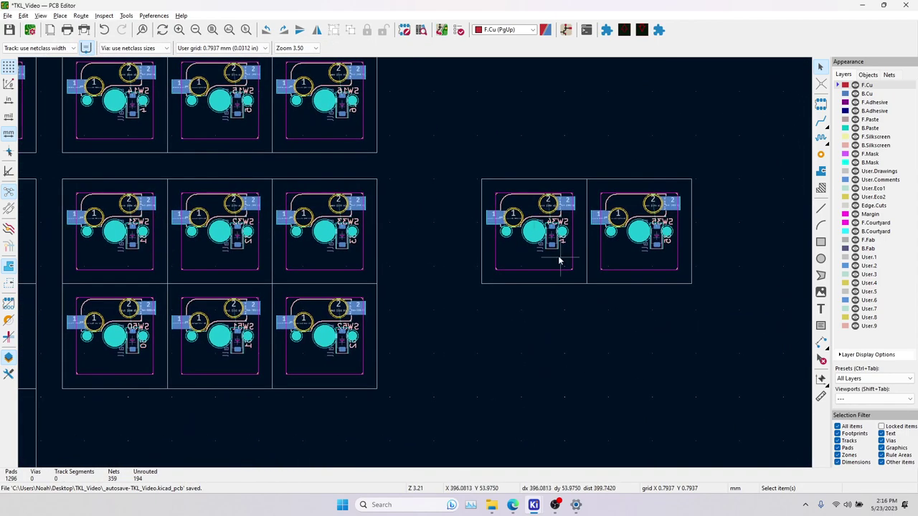
drag(477, 167, 744, 297)
click(538, 249)
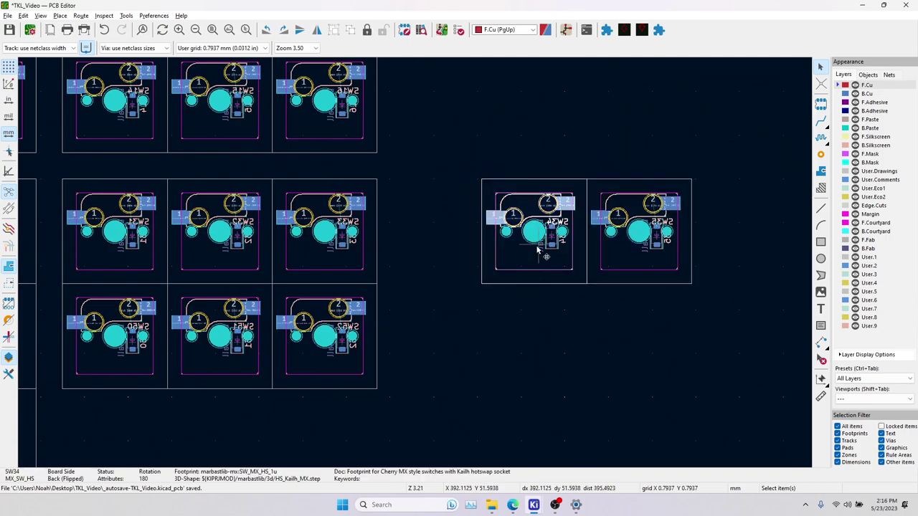
click(461, 168)
drag(461, 155, 753, 327)
key(m)
middle_drag(389, 252, 610, 280)
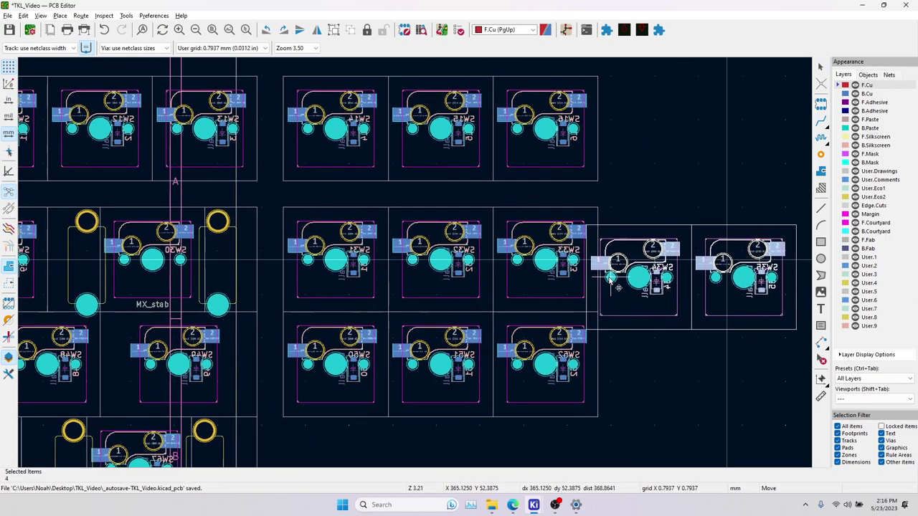
drag(132, 271, 206, 256)
scroll(195, 257, up, 2)
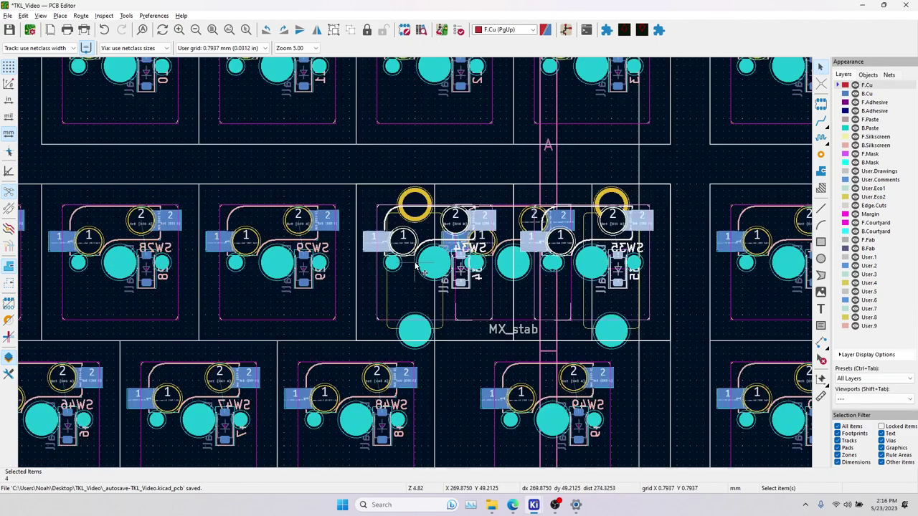
Rotate switches SW34 and SW35 by 180° so their pads clear SW30 and the stabilizer's upper holes.
scroll(416, 267, up, 4)
click(406, 282)
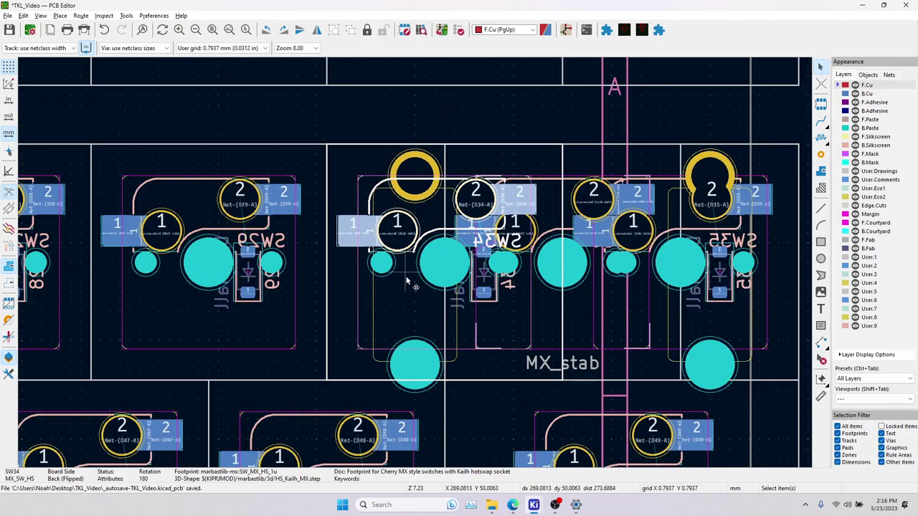
key(r)
key(r)
click(649, 284)
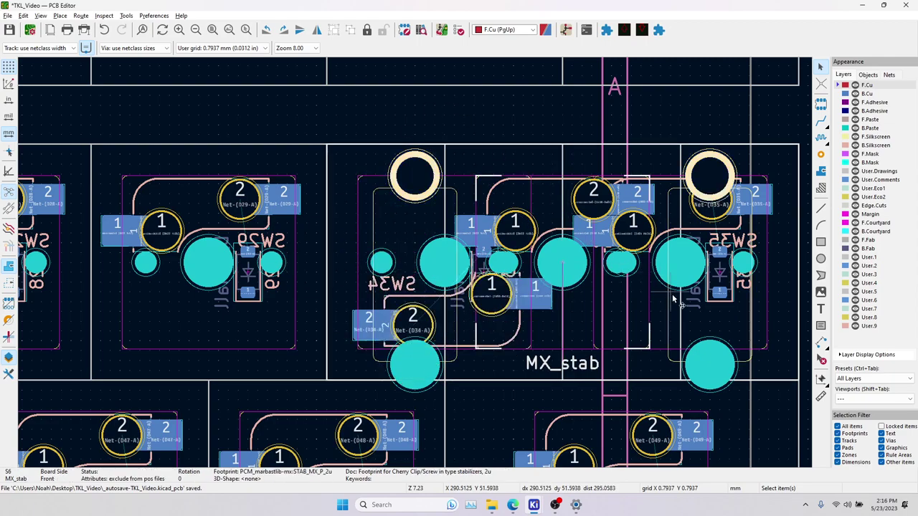
click(674, 300)
click(691, 287)
key(r)
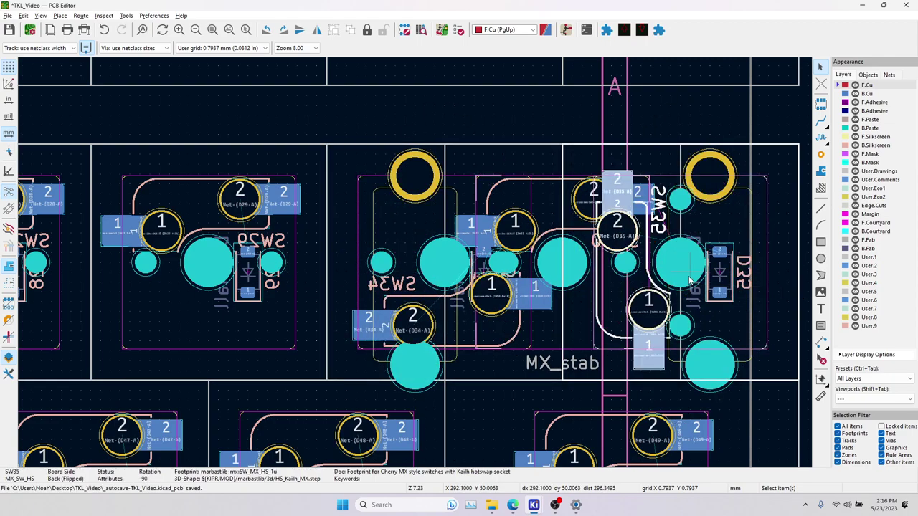
key(r)
Move diode D35 out of SW35 into the free space on the outer side of the S6 stabilizer.
click(721, 266)
click(762, 281)
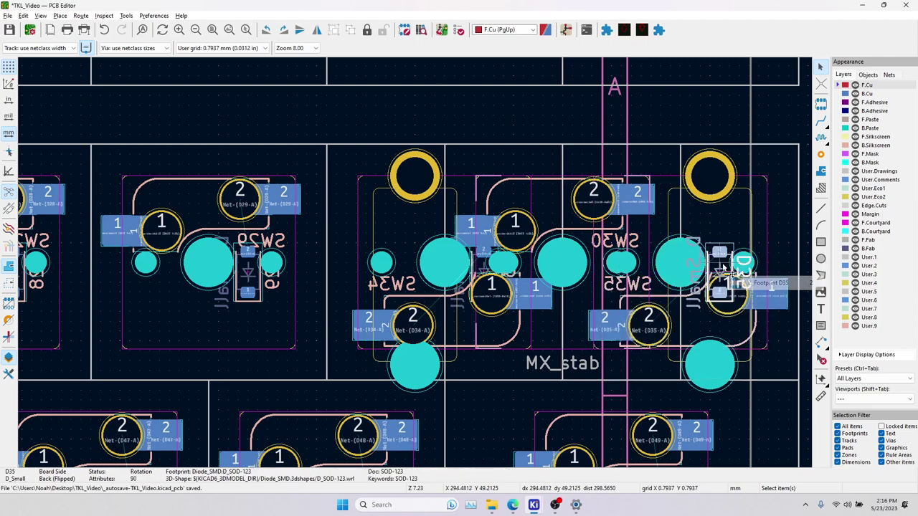
key(m)
middle_drag(780, 244, 690, 265)
click(689, 226)
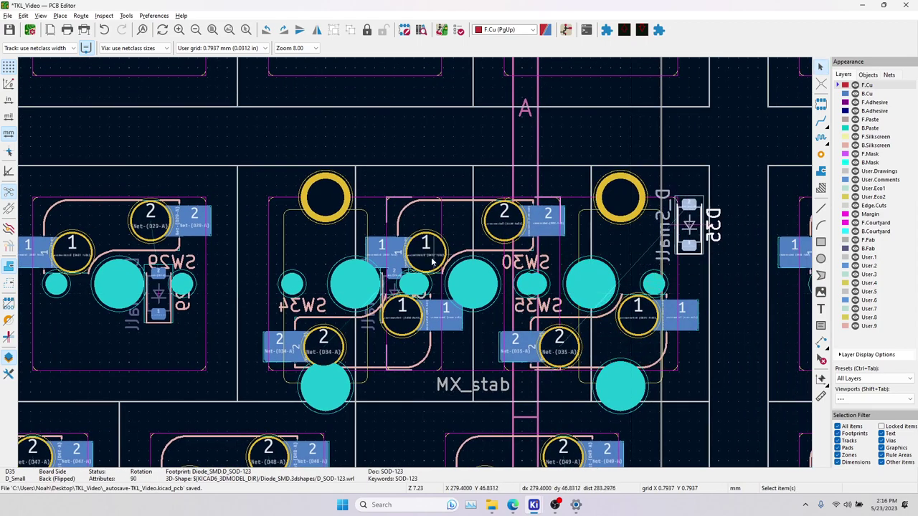
Move diode D34 out from the overlapping switches to the free space between SW29 and the S6 stabilizer.
click(393, 290)
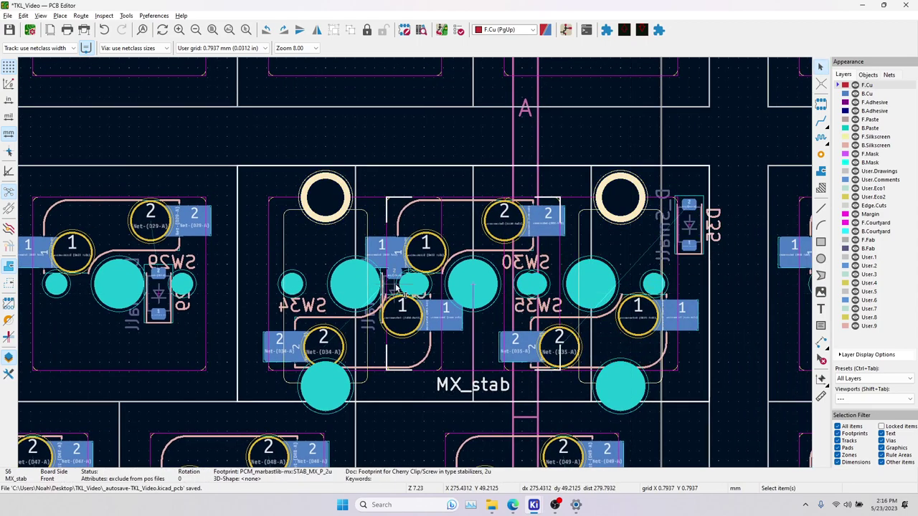
click(400, 296)
click(442, 336)
drag(407, 305, 251, 239)
Delete SW82's diode D82 from the schematic, cross-selecting it from its footprint on the PCB.
scroll(412, 244, down, 5)
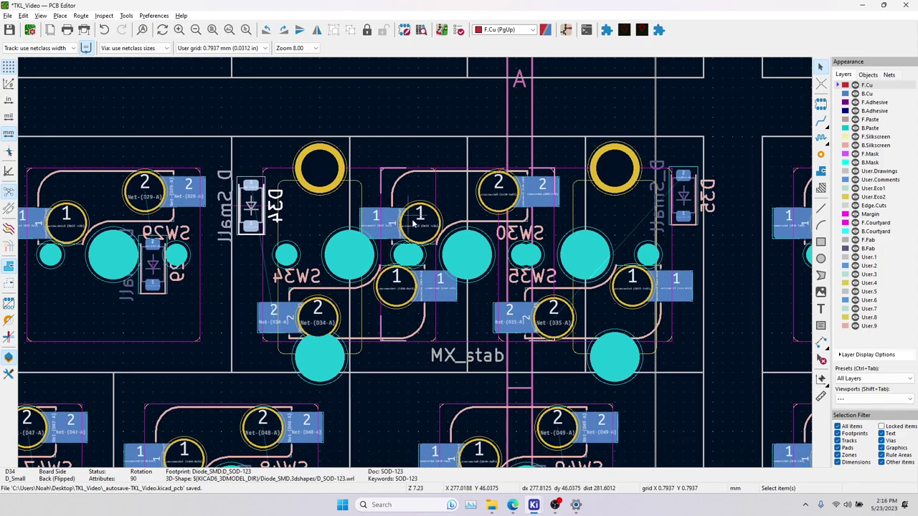
click(738, 309)
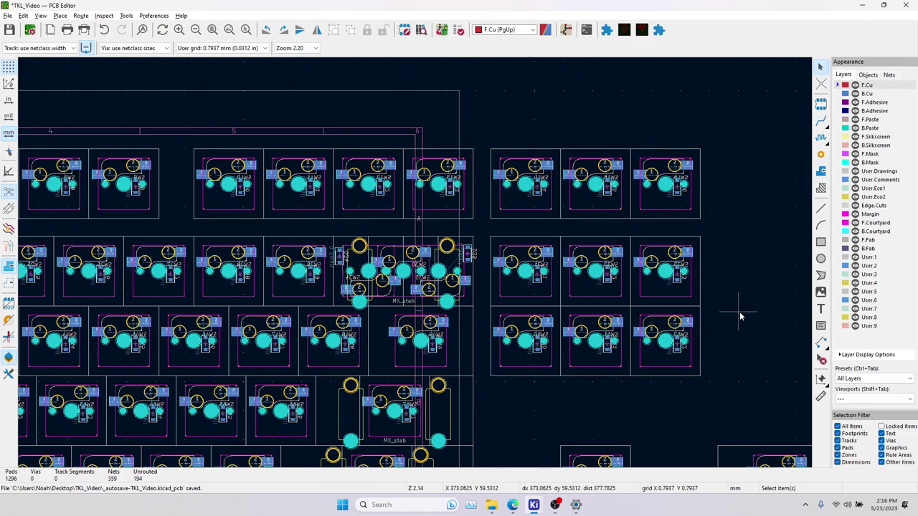
scroll(410, 270, down, 2)
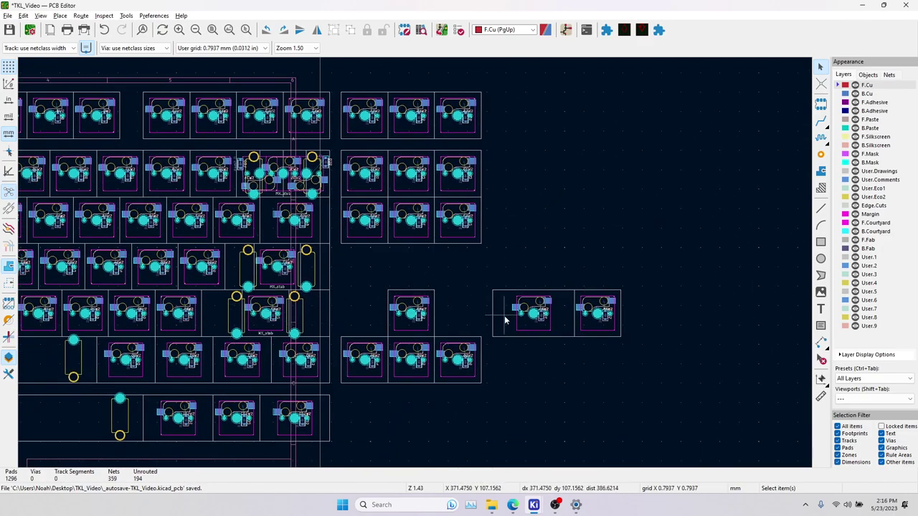
middle_drag(226, 322, 310, 281)
middle_drag(134, 390, 399, 355)
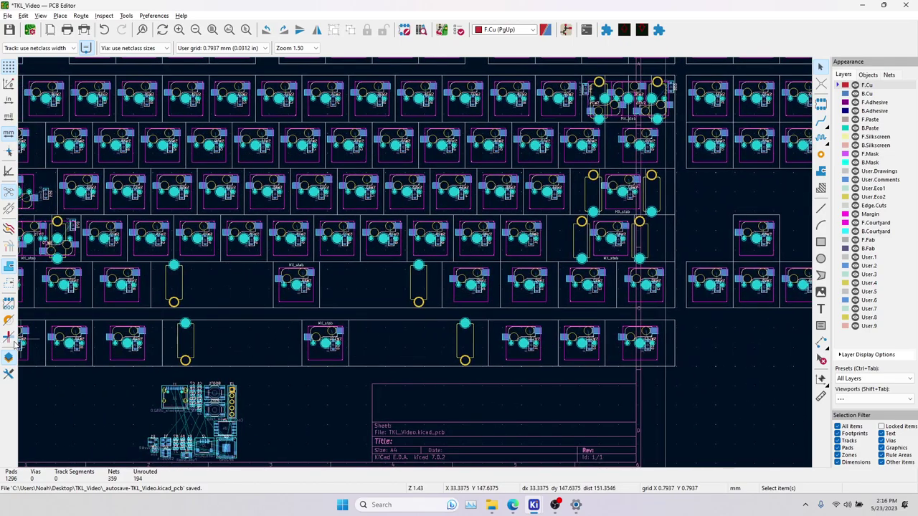
scroll(446, 349, up, 2)
scroll(424, 265, up, 3)
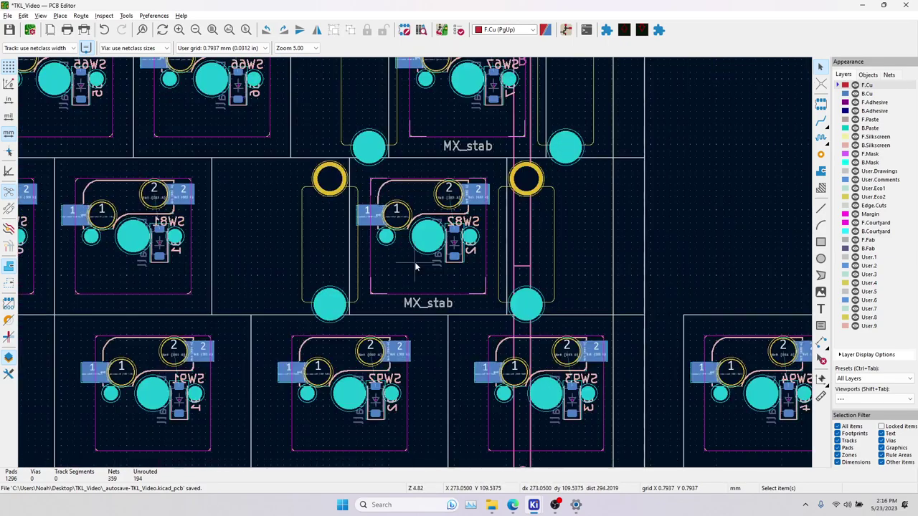
click(452, 248)
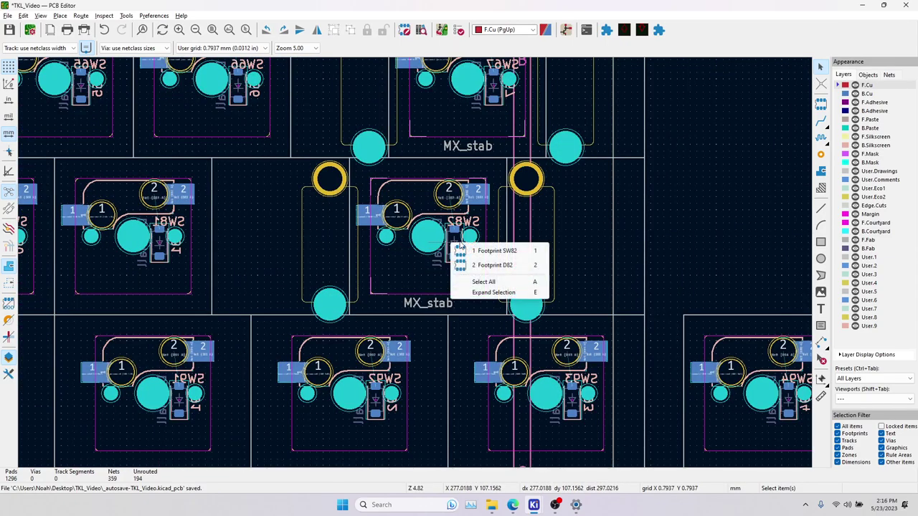
click(476, 268)
key(alt+Tab)
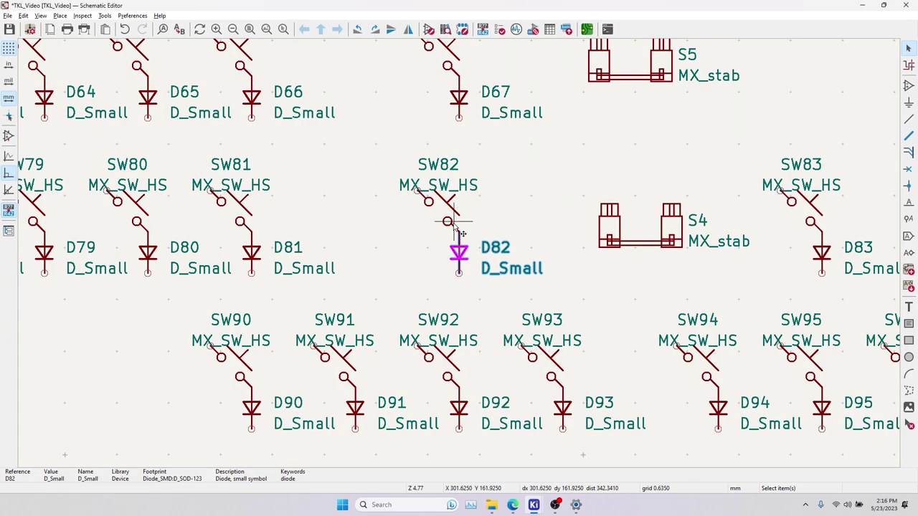
key(Delete)
Update the PCB from the schematic to remove diode D82's footprint.
key(alt+Tab)
click(440, 28)
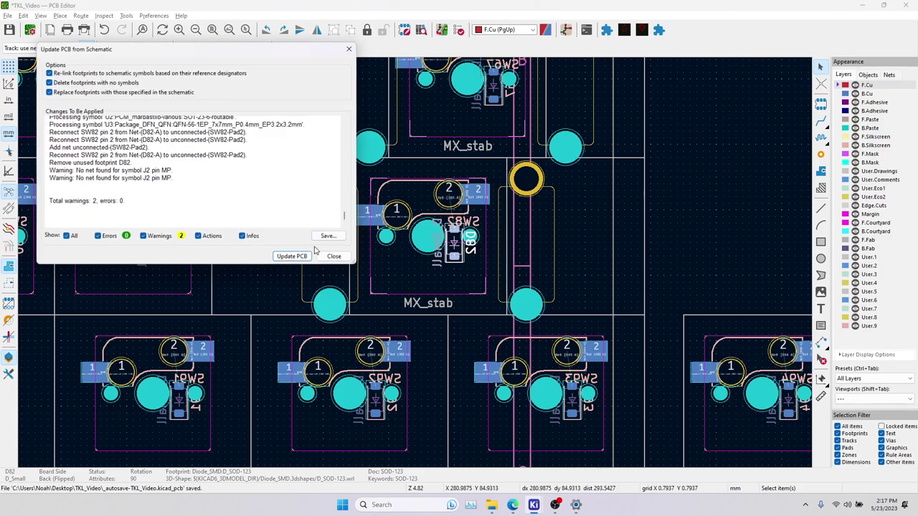
click(287, 250)
click(326, 250)
Move SW84 and SW85 with their diodes onto SW82's right-shift position, aligned with the key outlines.
middle_drag(681, 234, 293, 253)
middle_drag(639, 235, 254, 215)
middle_drag(602, 186, 306, 177)
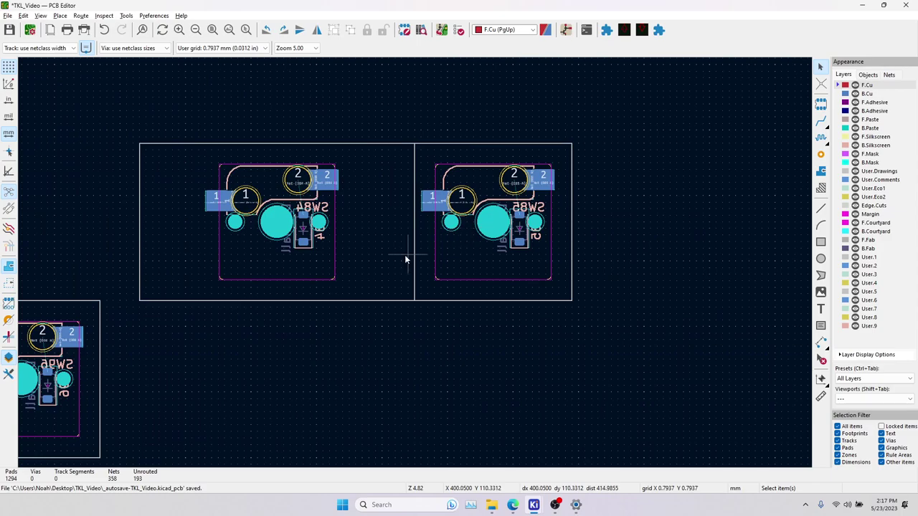
click(315, 204)
drag(135, 132, 677, 317)
key(m)
middle_drag(233, 248, 836, 309)
middle_drag(134, 279, 478, 276)
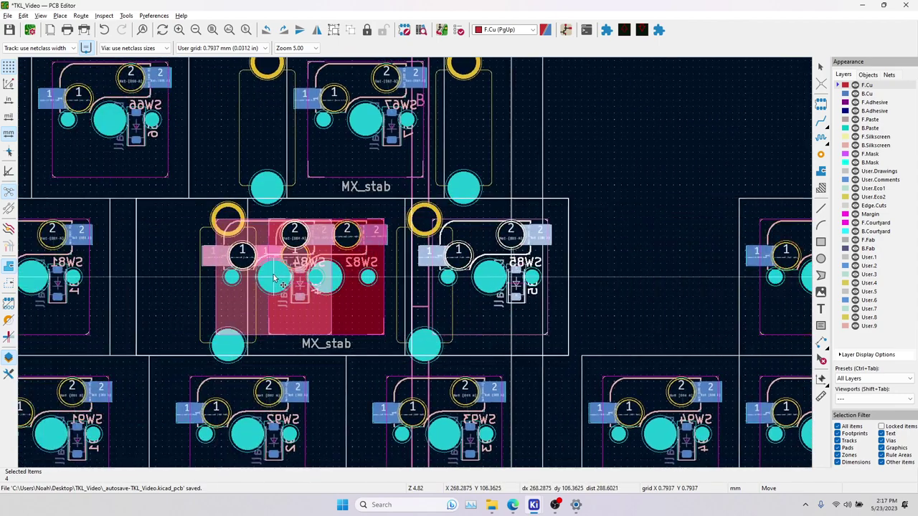
click(248, 281)
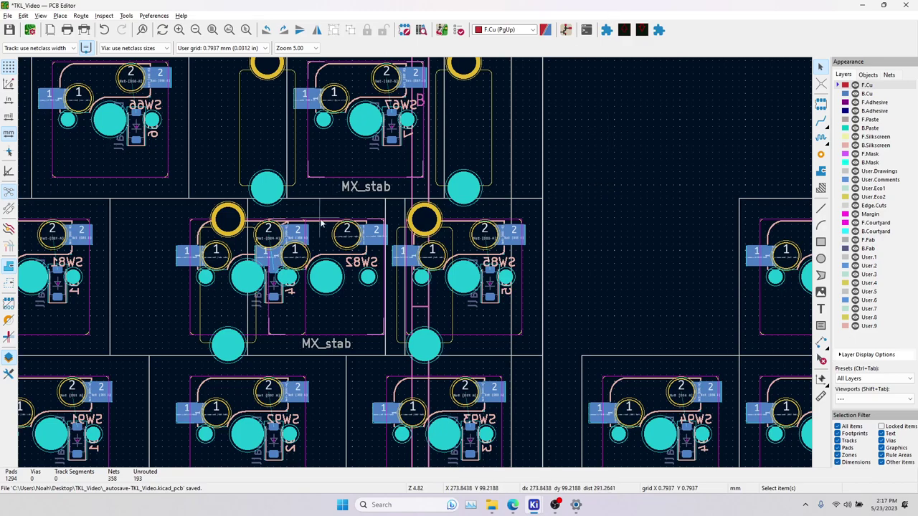
Rotate switches SW84 and SW85 by 180° so their pads clear SW82 and the stabilizer's upper holes.
click(241, 313)
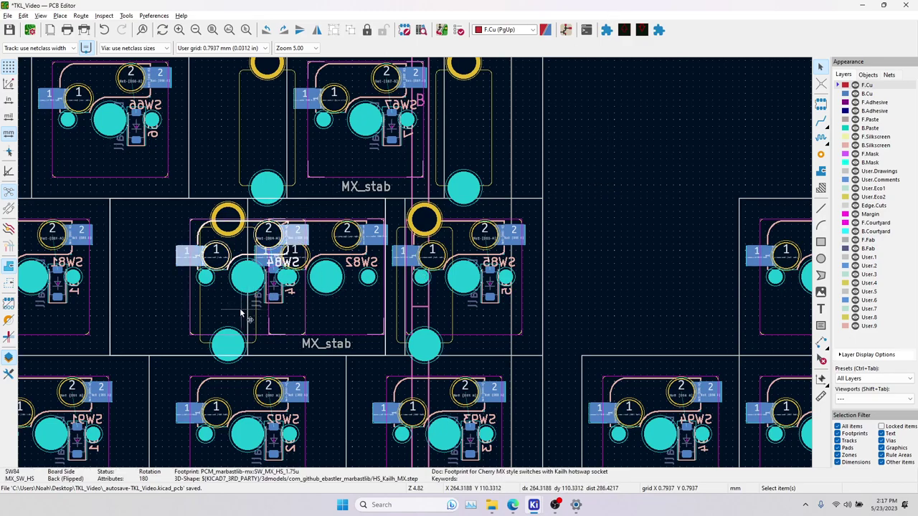
key(r)
key(r)
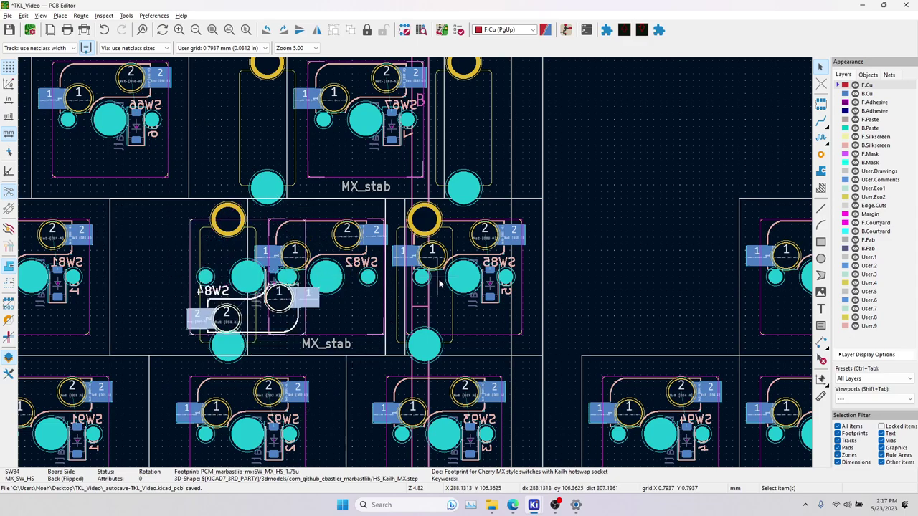
click(437, 282)
key(r)
key(r)
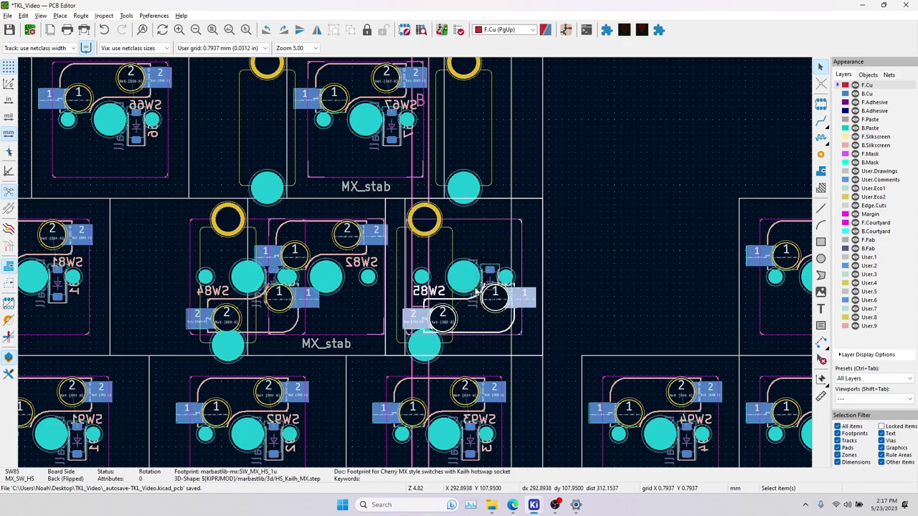
Move diode D84 out from the overlapping switches to the free space on the outer side of SW84.
scroll(253, 268, up, 3)
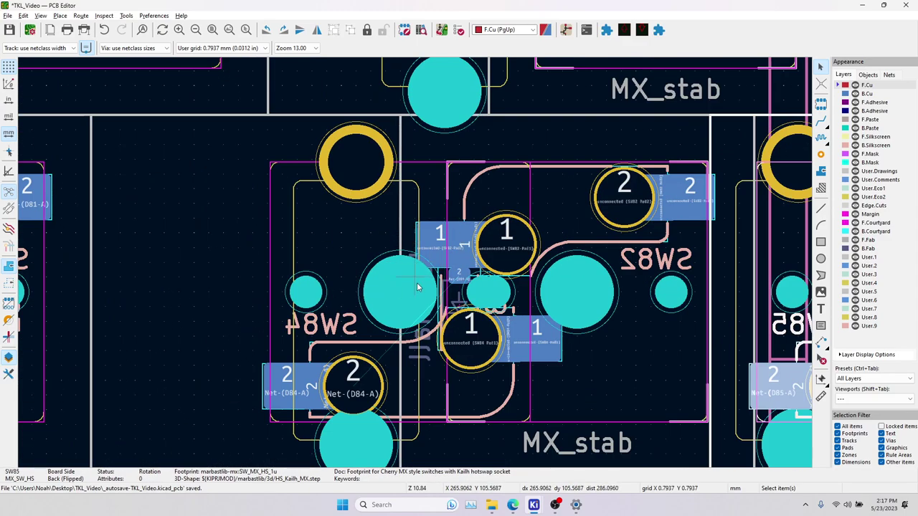
middle_drag(564, 324, 422, 276)
click(313, 255)
click(332, 284)
key(m)
middle_drag(259, 281, 83, 262)
click(301, 193)
Move diode D85 out of SW85 into the gap between SW82 and SW85, beside SW85's pad 2.
click(650, 260)
key(m)
middle_drag(416, 315, 493, 285)
click(430, 302)
scroll(493, 285, down, 2)
key(m)
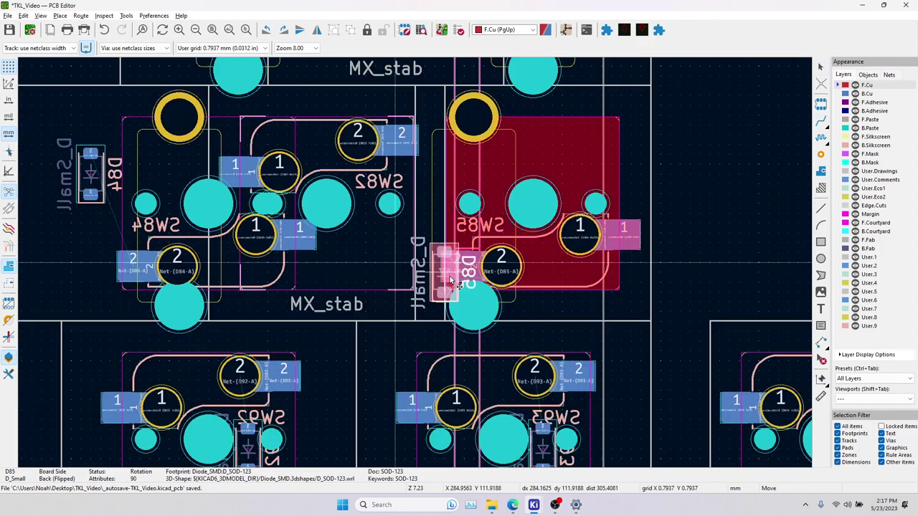
click(395, 263)
key(Escape)
scroll(394, 271, down, 10)
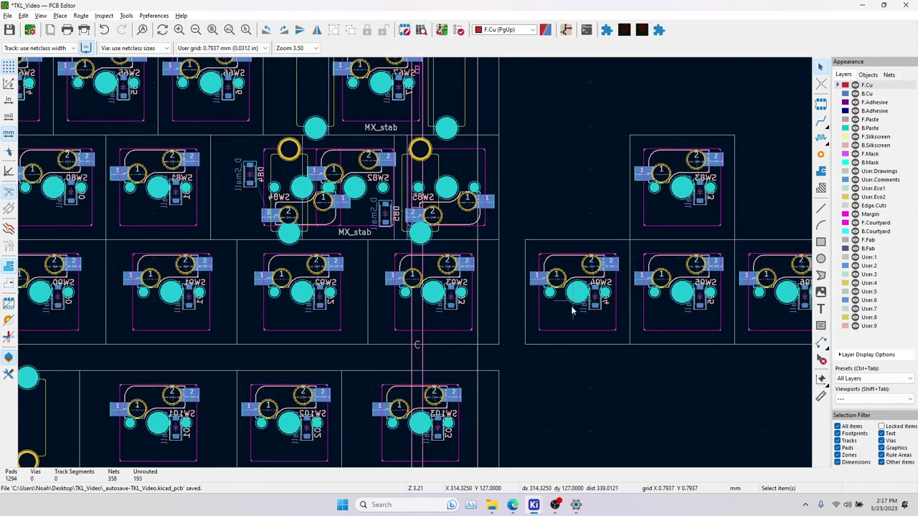
middle_drag(382, 279, 487, 259)
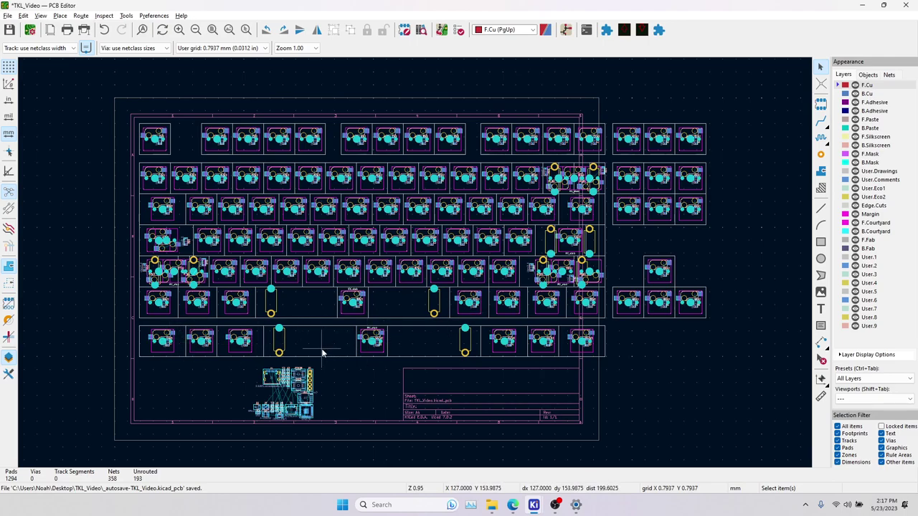
Compare the alternate bottom row's switches with the corresponding switches in the main bottom row.
click(156, 351)
shift+click(205, 351)
shift+click(242, 348)
shift+click(370, 348)
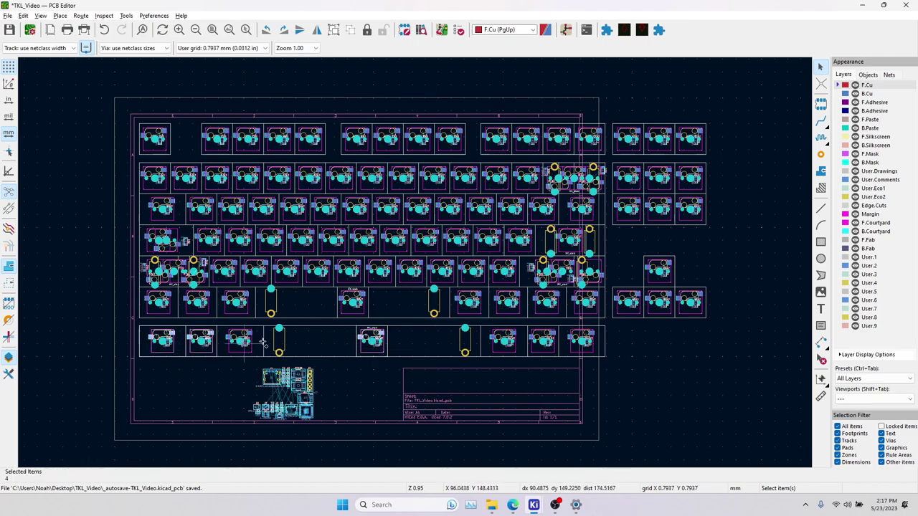
shift+click(236, 353)
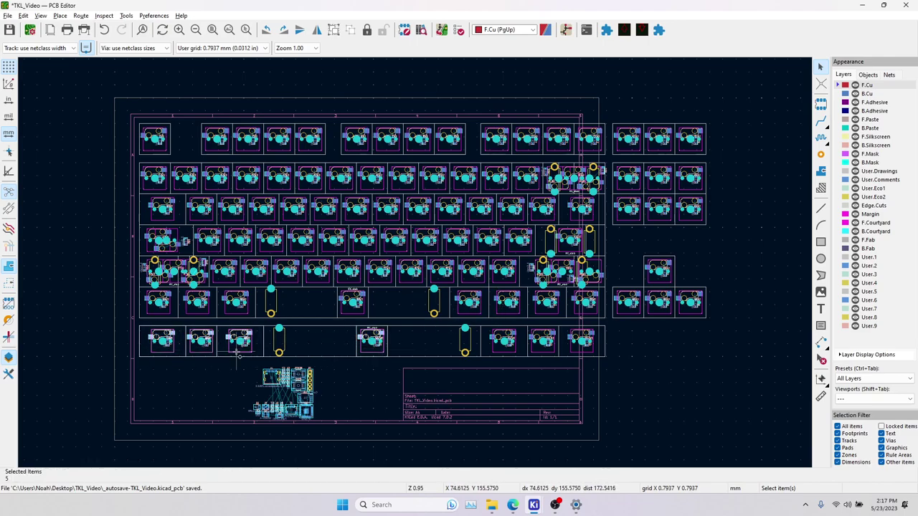
click(510, 311)
shift+click(548, 311)
shift+click(576, 307)
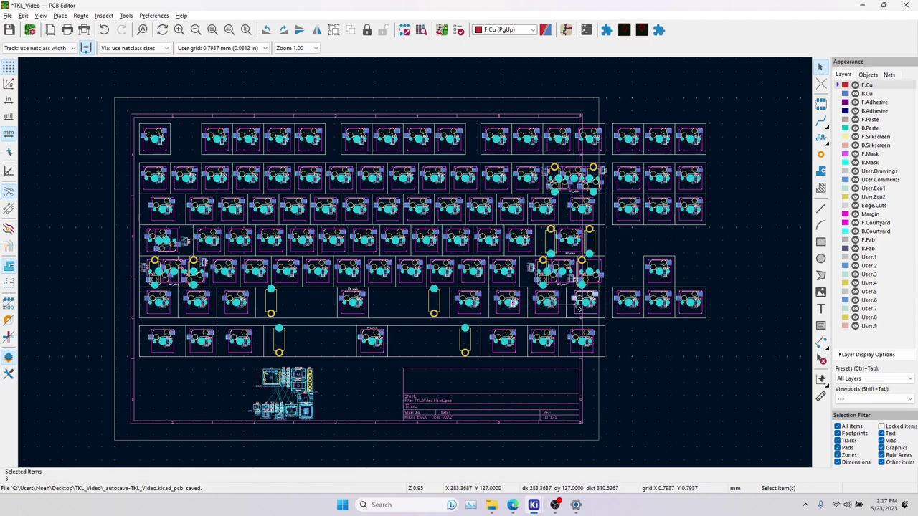
click(508, 302)
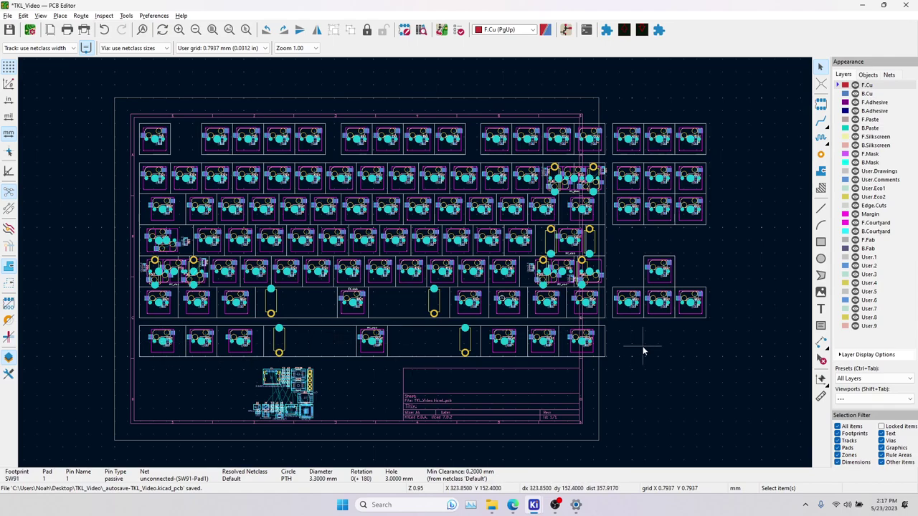
In the Schematic Editor, delete diodes D97 through D103 from the alternate bottom-row switches.
key(alt+Tab)
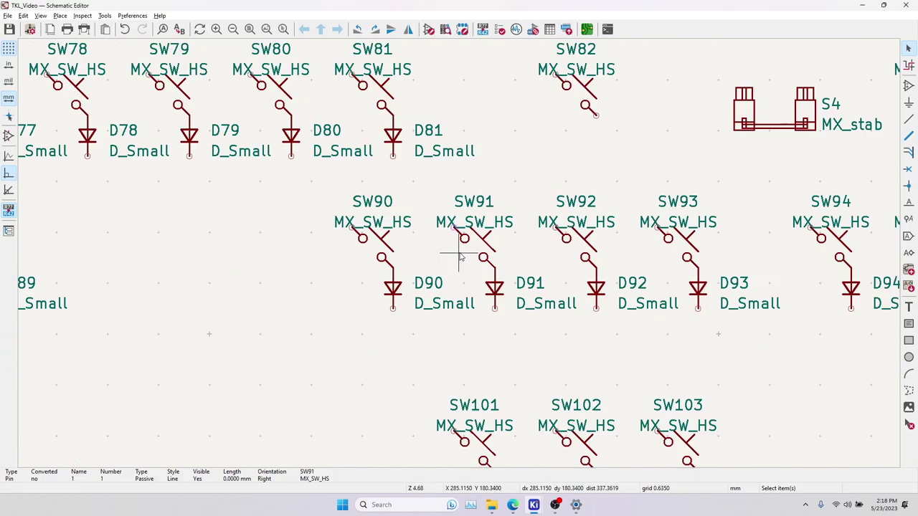
scroll(459, 256, down, 4)
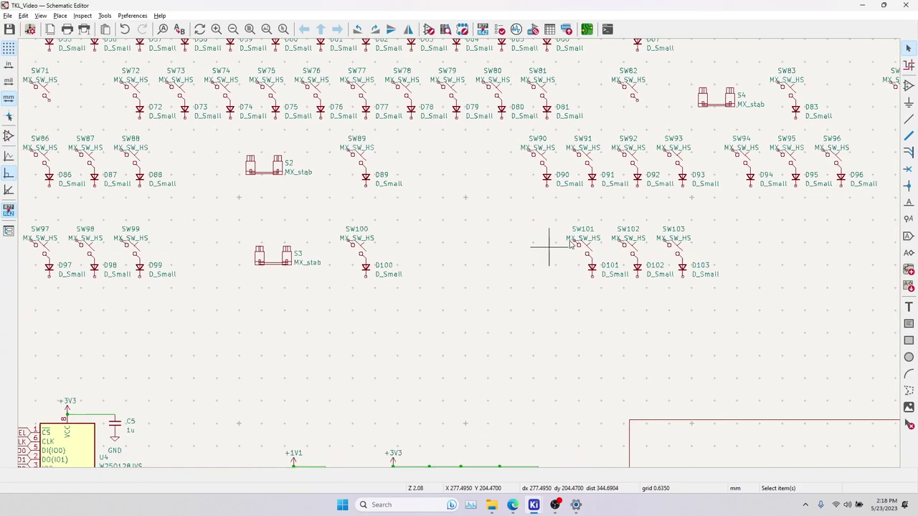
click(147, 248)
key(Delete)
click(184, 242)
key(Delete)
click(228, 243)
key(Delete)
click(456, 242)
key(Delete)
click(682, 241)
key(Delete)
click(727, 241)
key(Delete)
click(771, 242)
key(Delete)
click(674, 222)
key(m)
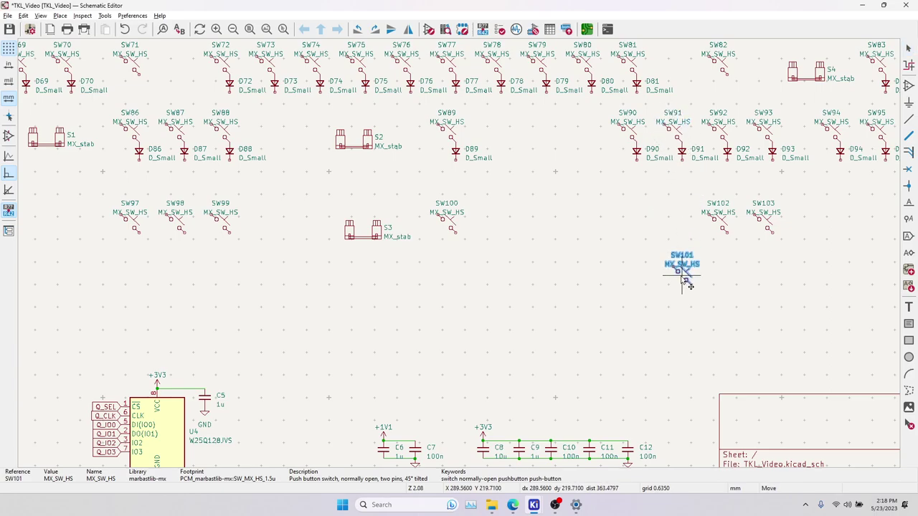
key(Escape)
Minimize the keyboard-layout browser window and return to the TKL_Video board in the PCB Editor.
key(alt+Tab)
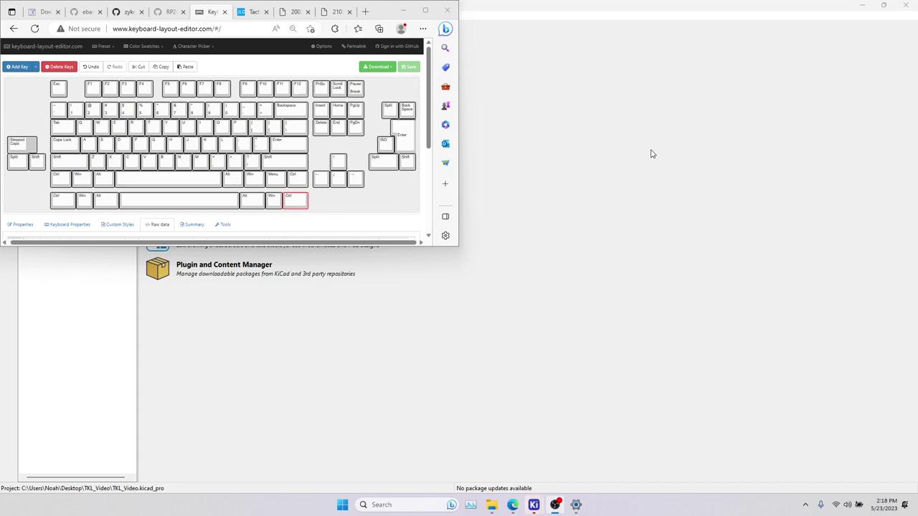
click(404, 10)
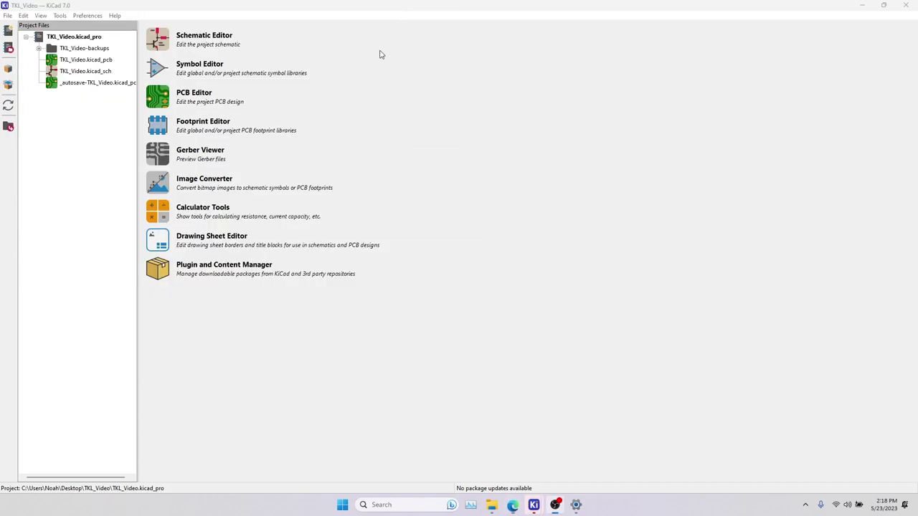
click(81, 83)
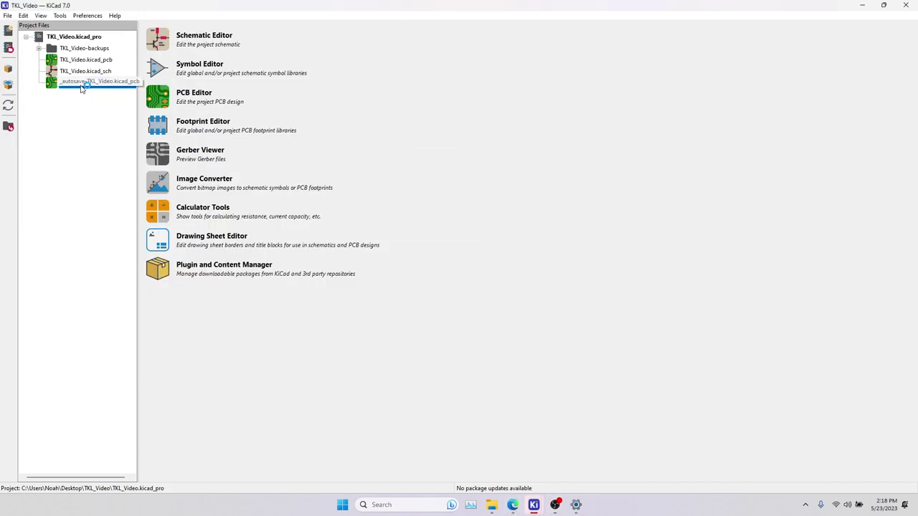
double_click(88, 85)
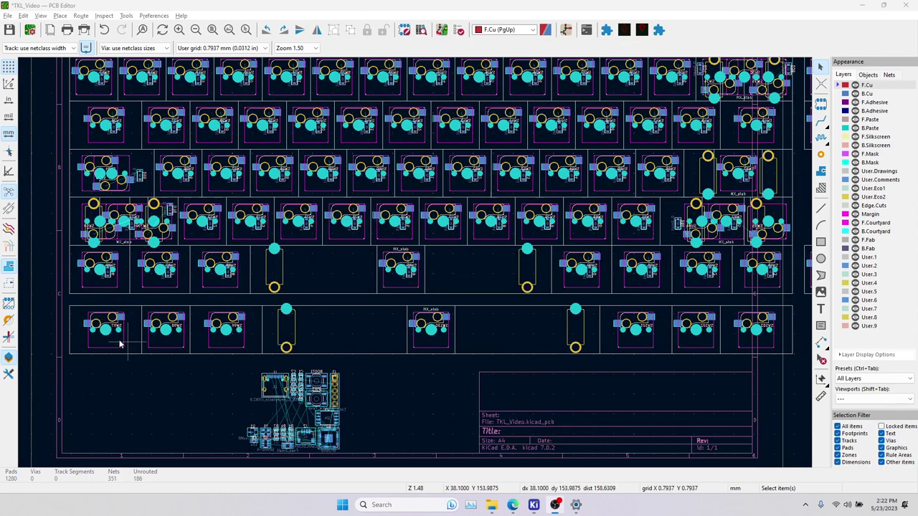
Rotate switches SW97 and SW98 in the alternate bottom row by 180°.
scroll(100, 334, up, 1)
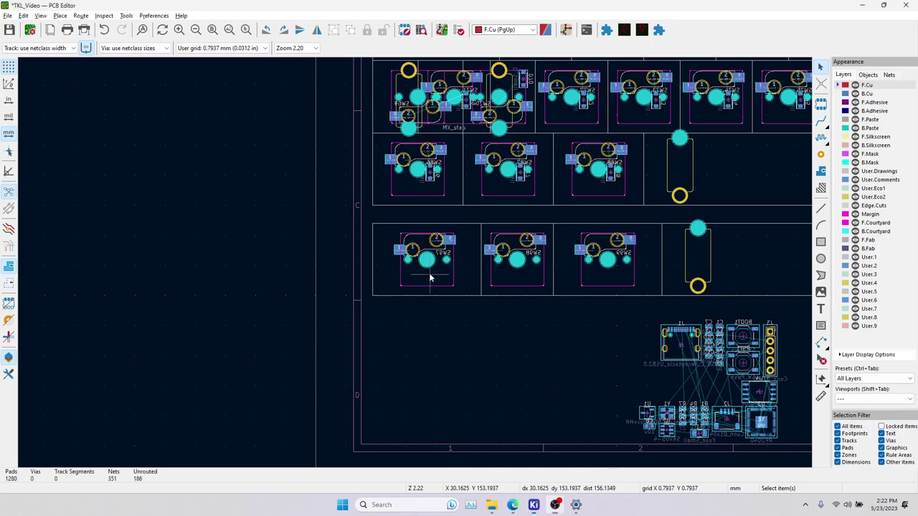
click(430, 279)
key(r)
key(r)
key(r)
key(r)
click(518, 279)
key(r)
key(r)
key(r)
key(r)
key(r)
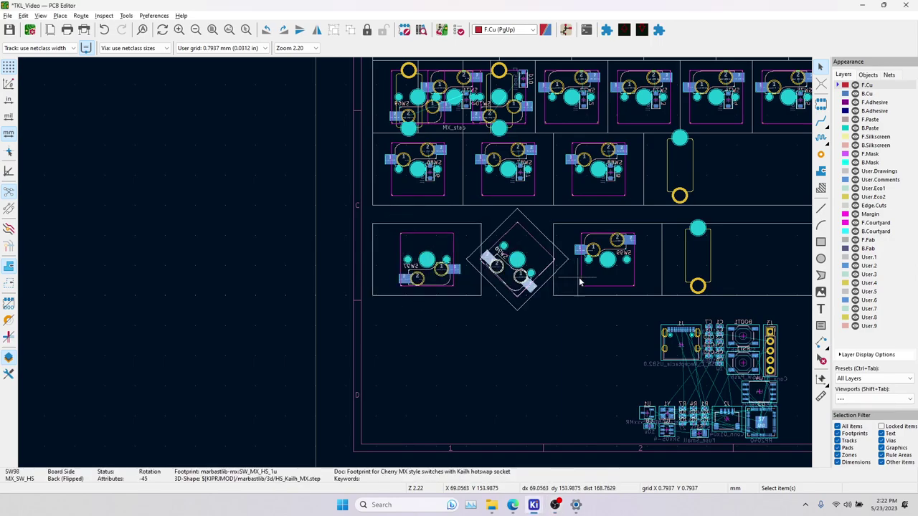
key(r)
key(r)
key(r)
key(r)
key(r)
key(r)
key(r)
Rotate switches SW99 and SW100 in the alternate bottom row by 180°.
click(629, 275)
key(r)
key(r)
key(r)
key(r)
middle_drag(662, 295, 257, 312)
click(533, 301)
key(r)
key(r)
key(r)
key(r)
Rotate switches SW91, SW92 and SW93 in the main bottom row by 180°.
scroll(574, 301, right, 7)
click(549, 193)
key(r)
key(r)
click(660, 209)
key(r)
key(r)
click(721, 203)
key(r)
key(r)
Move the whole alternate bottom row, SW97 to SW103 with its stabilizer, onto the main bottom row, aligned with the key outlines.
scroll(279, 244, left, 11)
drag(113, 255, 609, 287)
key(m)
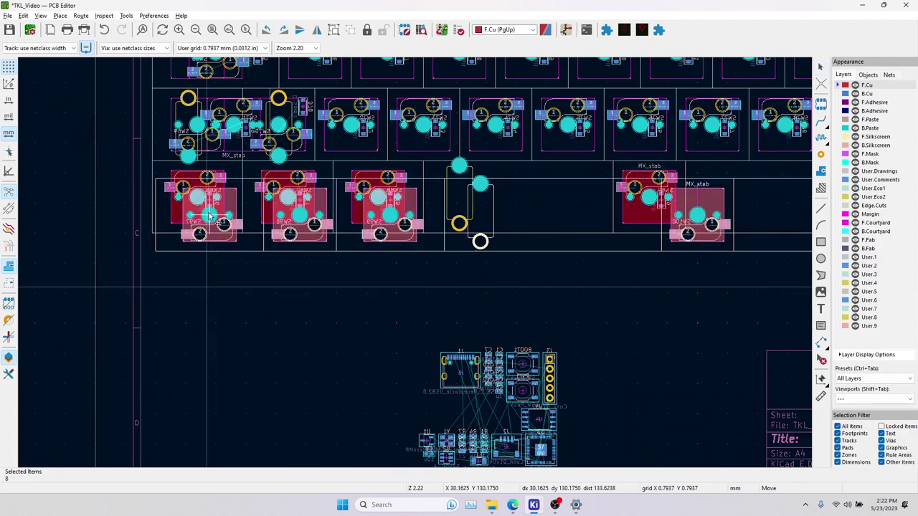
scroll(209, 218, up, 3)
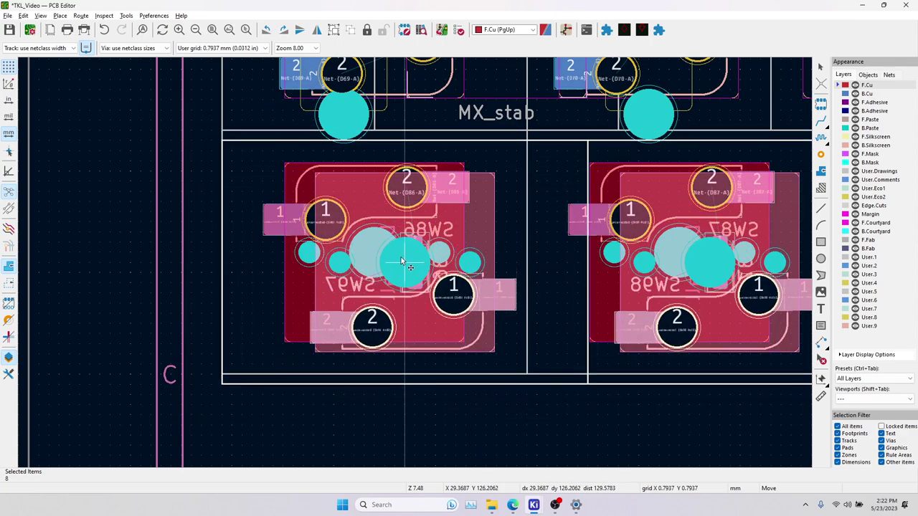
click(401, 263)
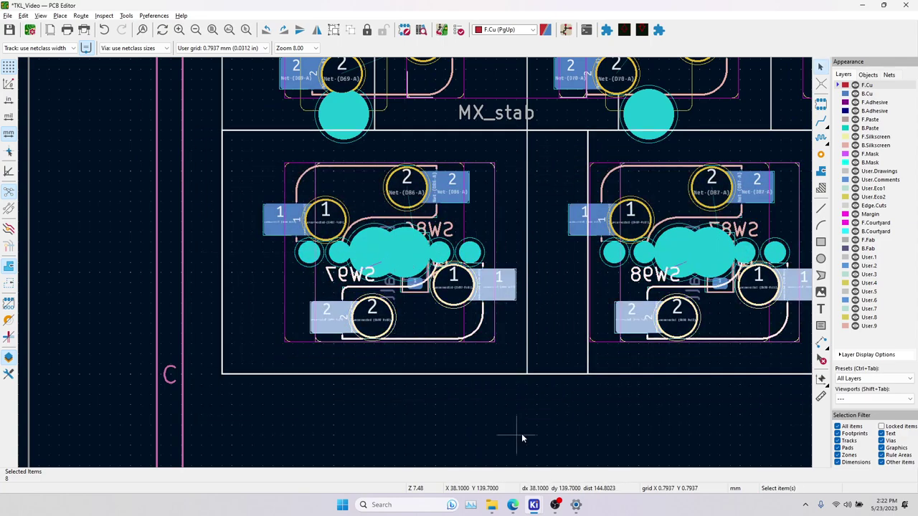
Move diode D86 out from the overlapping SW86 and SW97 into the gap before SW87.
click(420, 281)
click(437, 288)
click(420, 281)
click(459, 327)
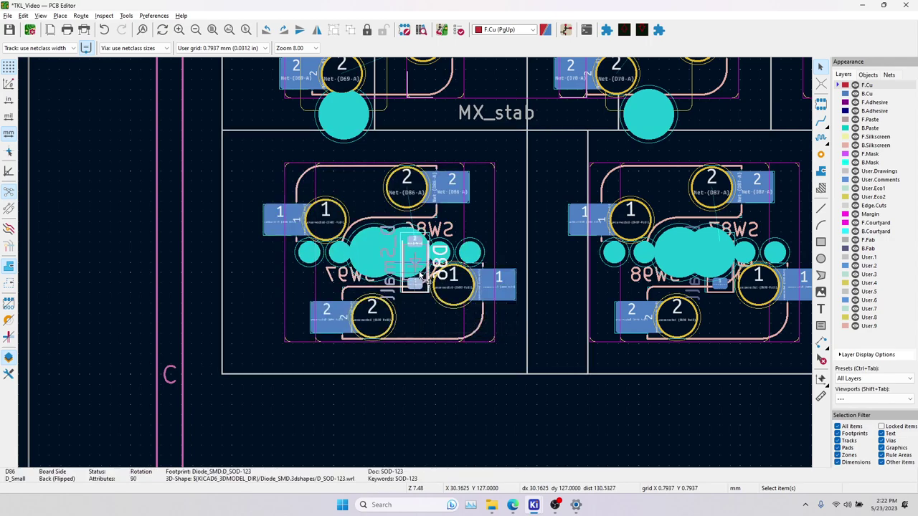
key(m)
click(546, 266)
Move diode D87 out from the overlapping SW87 and SW98 into the gap before SW88.
middle_drag(771, 290, 527, 291)
click(483, 279)
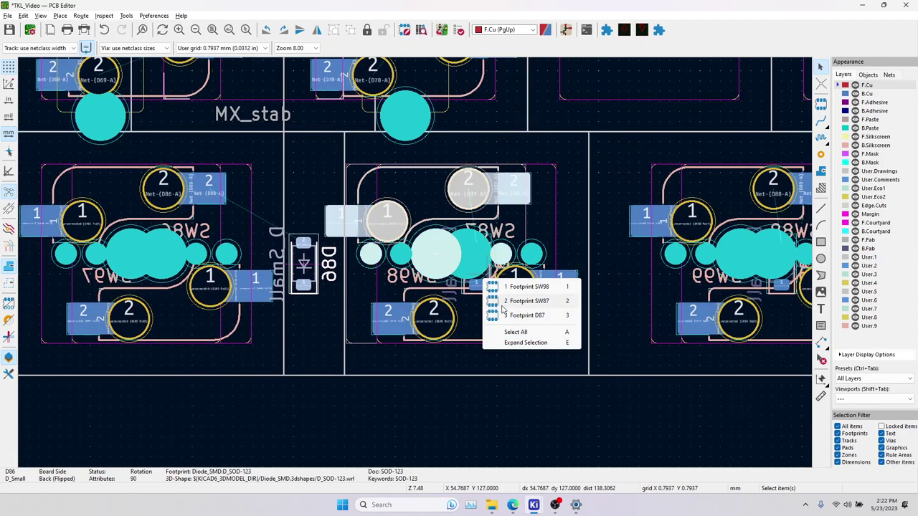
click(524, 315)
key(m)
click(609, 265)
middle_drag(628, 300, 469, 287)
key(m)
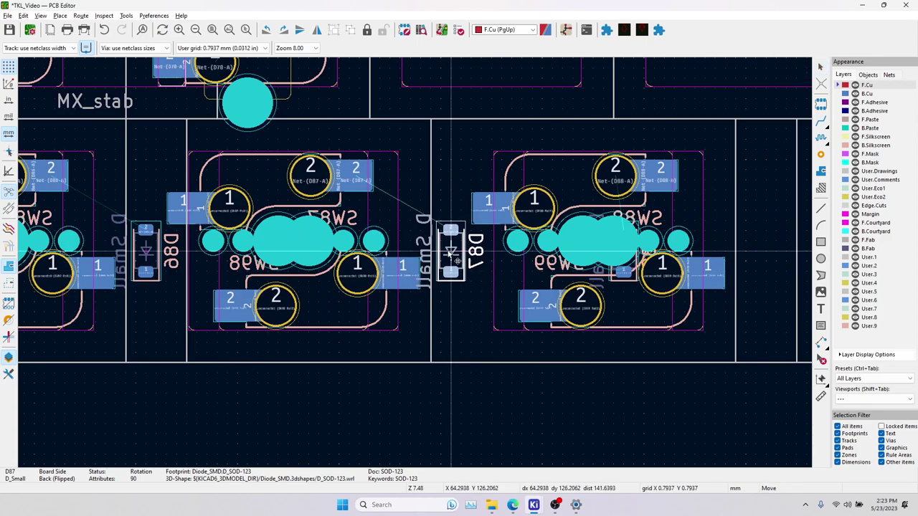
click(460, 252)
Move diode D88 out from the overlapping SW88 and SW99 into the free space between them and the spacebar stabilizers.
middle_drag(624, 267, 314, 282)
click(327, 283)
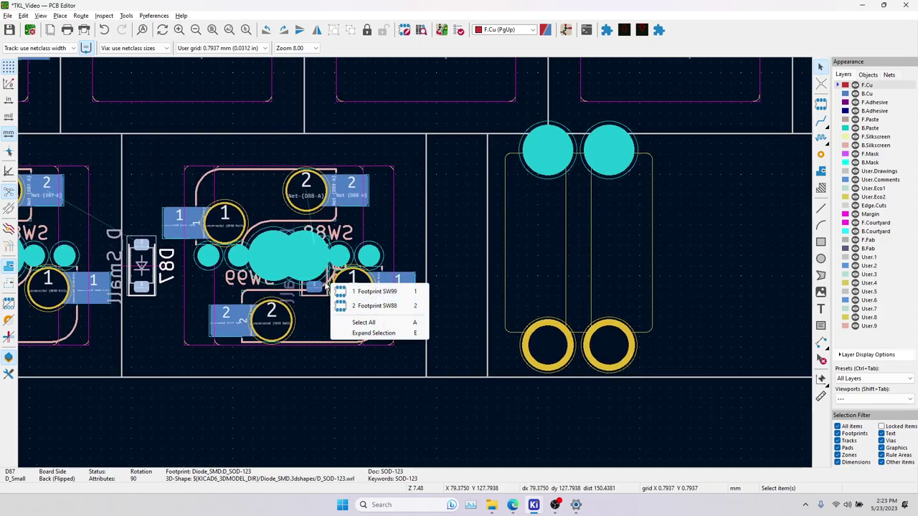
click(316, 286)
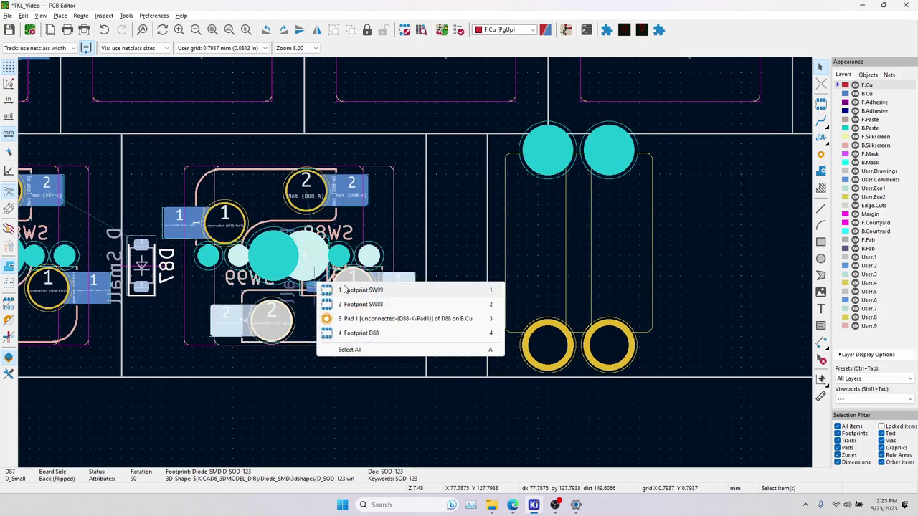
click(347, 335)
key(m)
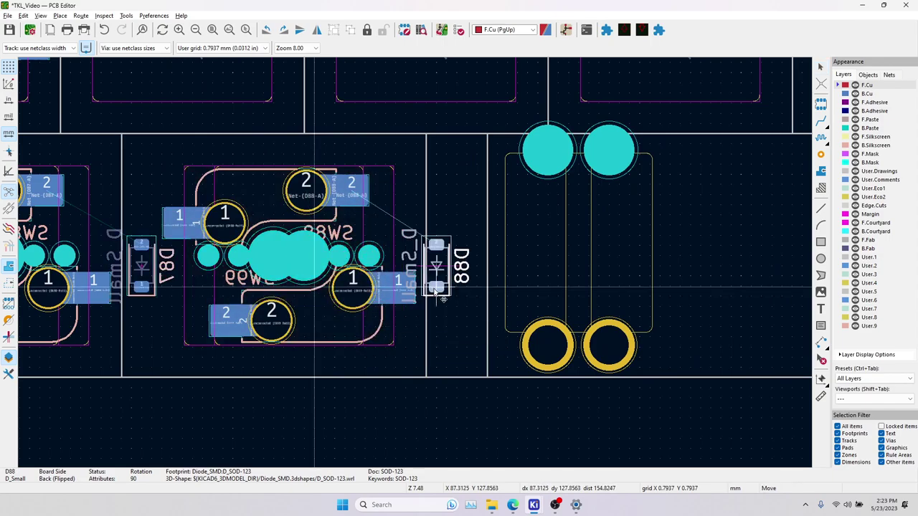
key(Escape)
key(m)
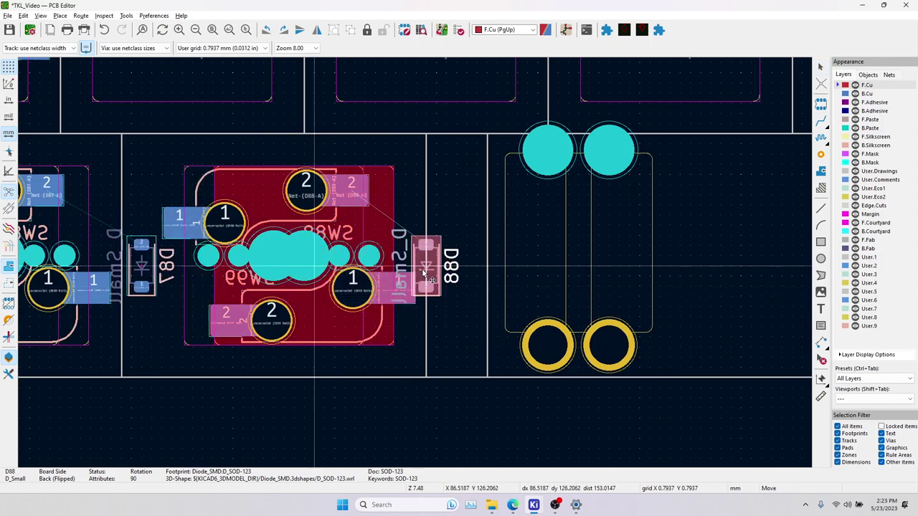
click(446, 272)
Move diode D91 out from the overlapping SW91 and SW101 into the gap before SW92.
middle_drag(753, 291, 378, 316)
middle_drag(807, 294, 408, 287)
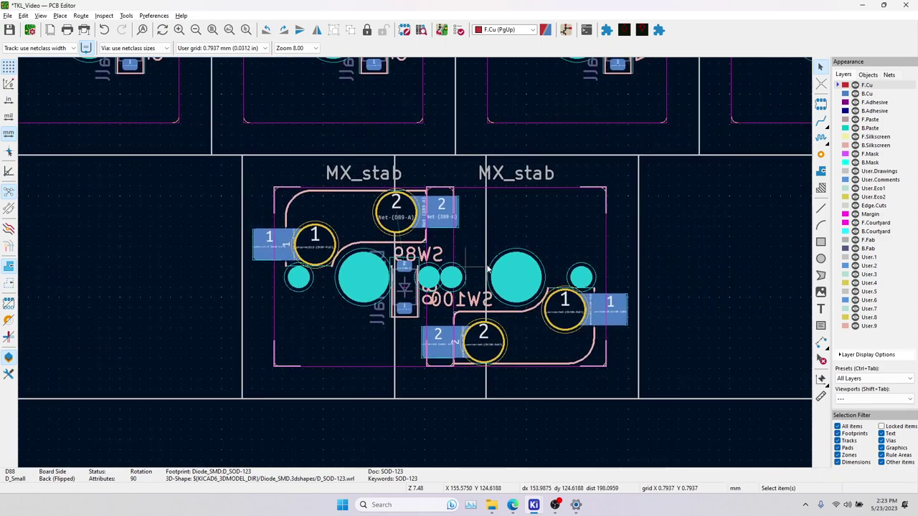
ctrl+scroll(591, 299, right, 3)
ctrl+scroll(574, 312, right, 8)
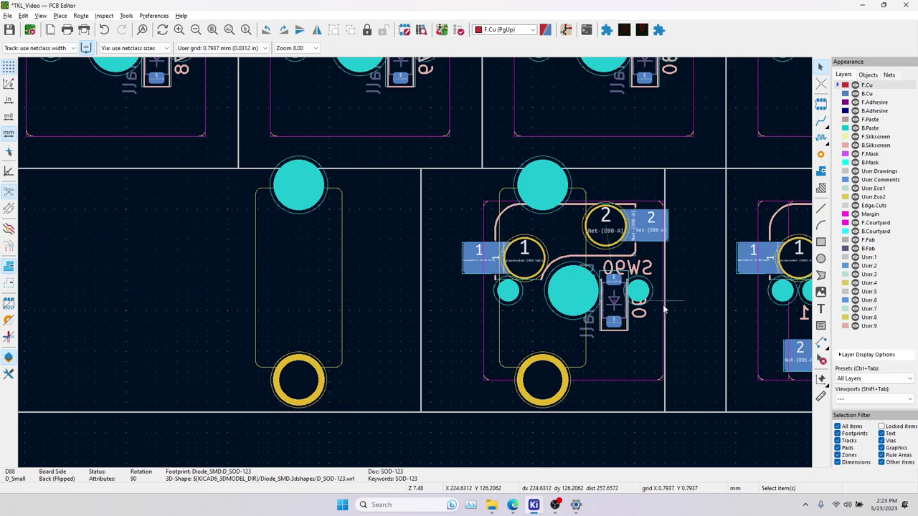
middle_drag(536, 320, 501, 322)
click(488, 277)
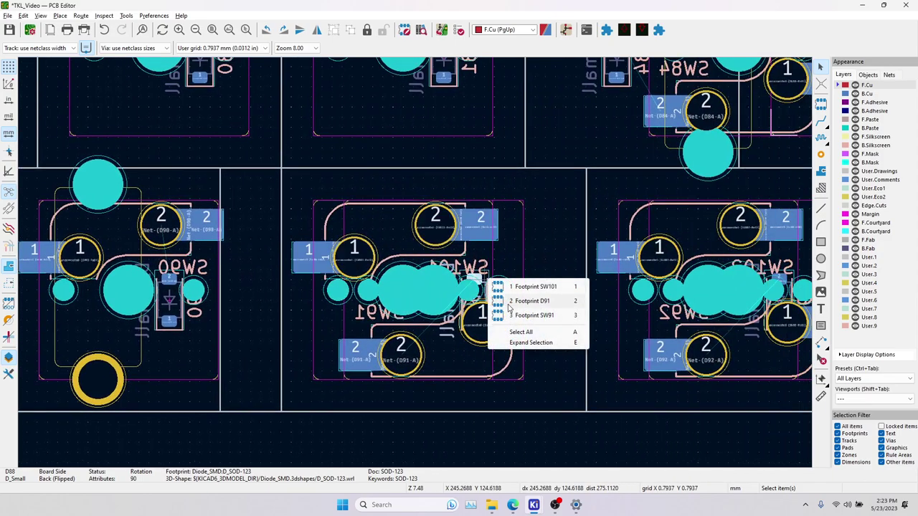
click(514, 313)
click(483, 282)
click(505, 318)
drag(484, 293, 572, 304)
click(574, 305)
Move diode D92 out from the overlapping SW92 and SW102 into the gap before SW93.
ctrl+scroll(567, 308, right, 2)
click(522, 315)
click(538, 300)
key(m)
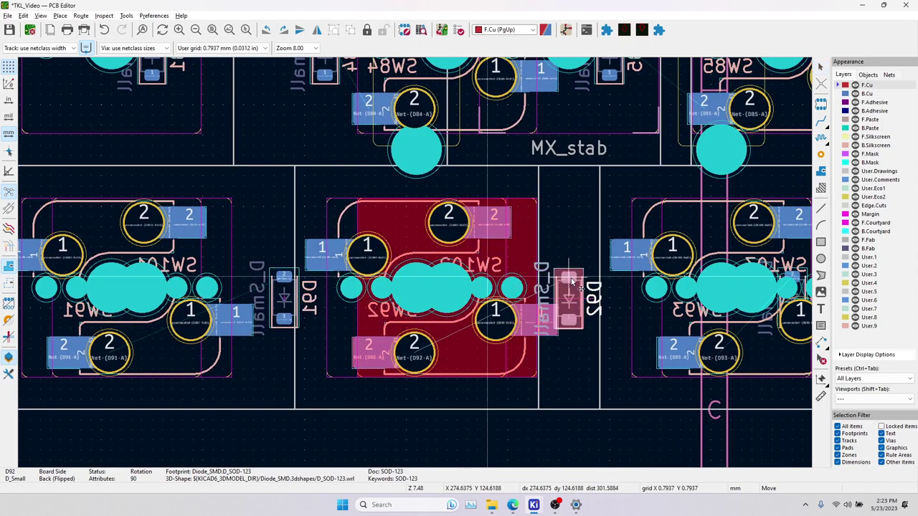
click(594, 300)
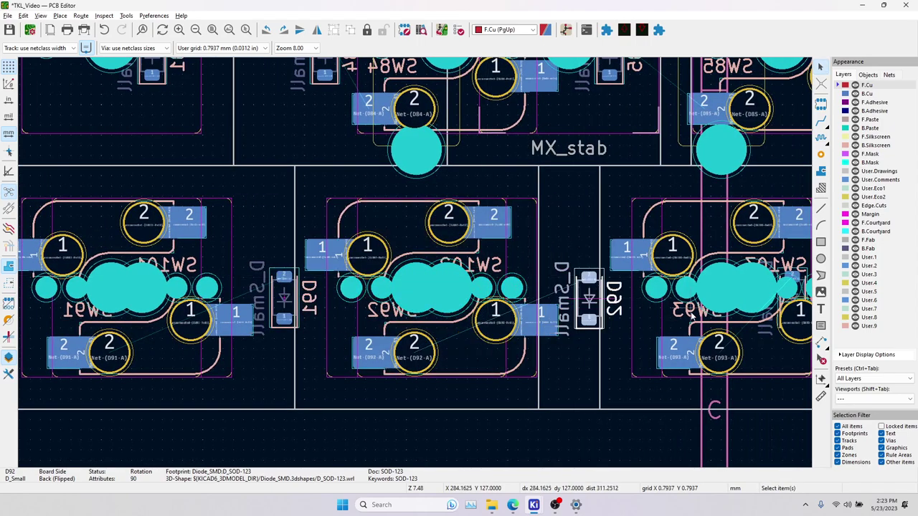
Move diode D93 out from the overlapping SW93 and SW103 to the free space at the outer edge of their key outline.
ctrl+scroll(592, 290, right, 2)
click(521, 285)
click(559, 298)
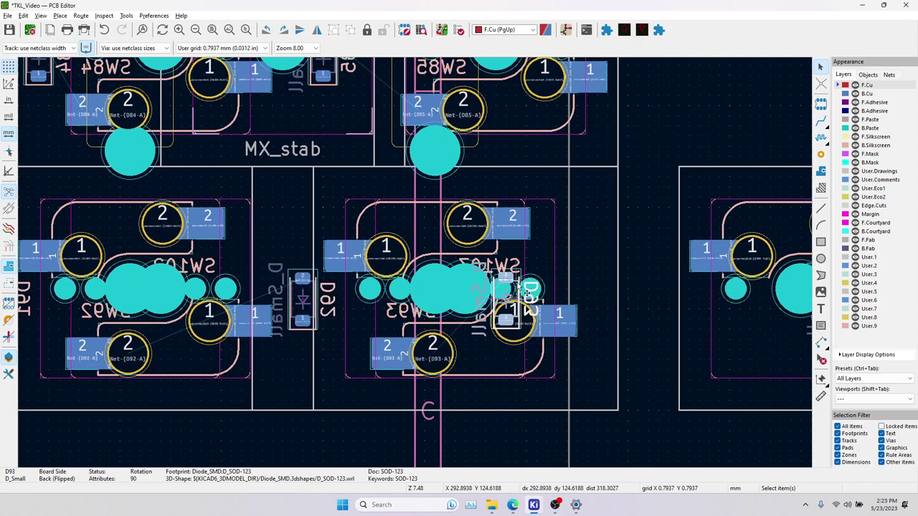
key(m)
click(608, 280)
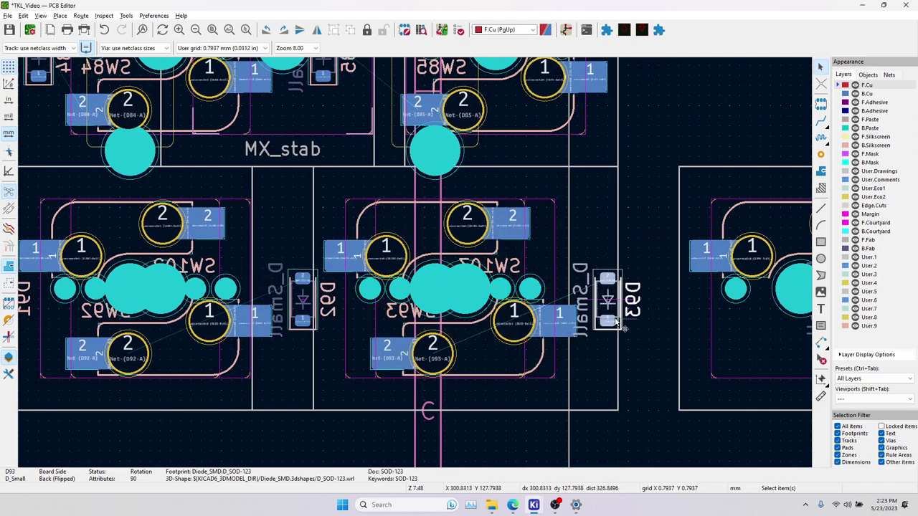
scroll(614, 319, down, 2)
click(440, 278)
Examine the right-shift area around stabilizer S4 and the rows above it for overlapping parts.
middle_drag(502, 264, 480, 329)
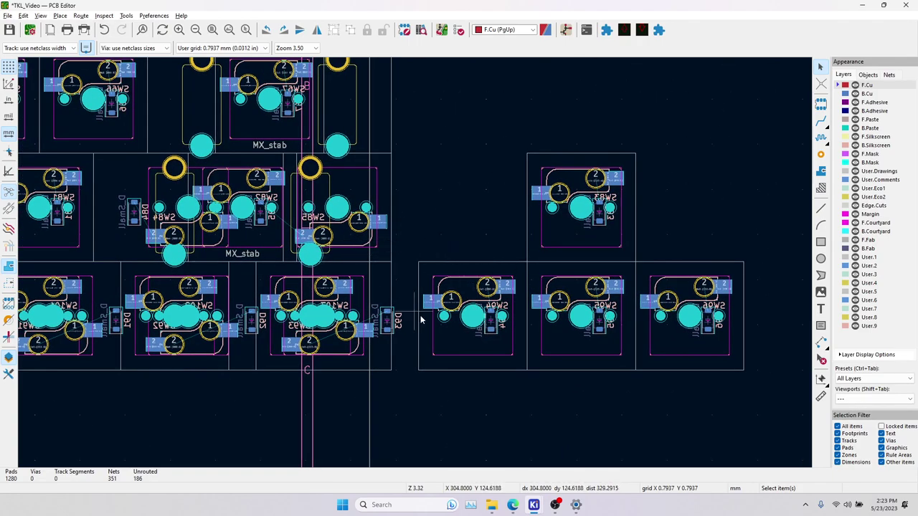
middle_drag(259, 246, 422, 312)
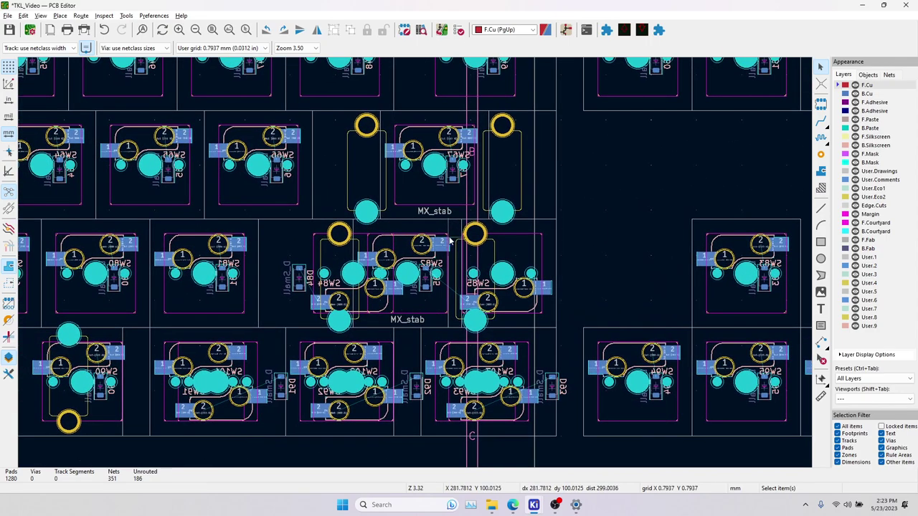
middle_drag(487, 195, 488, 203)
shift+scroll(481, 208, up, 1)
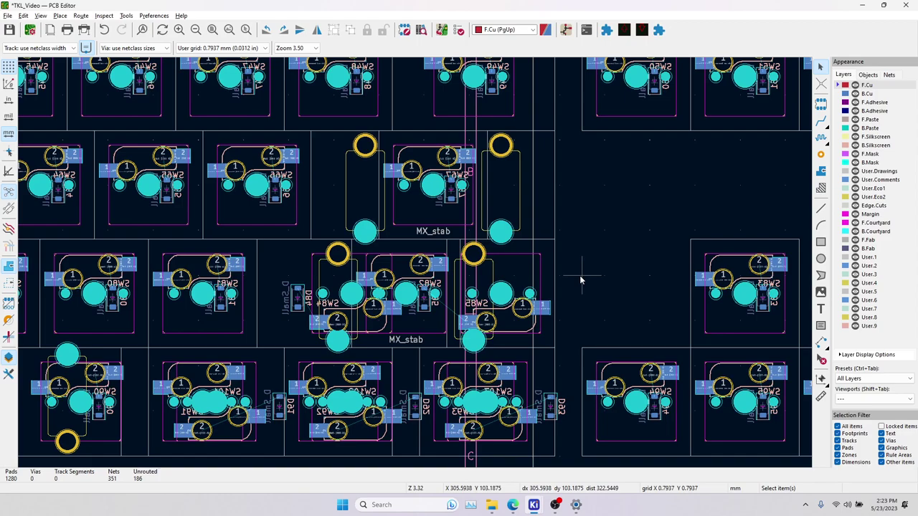
click(352, 326)
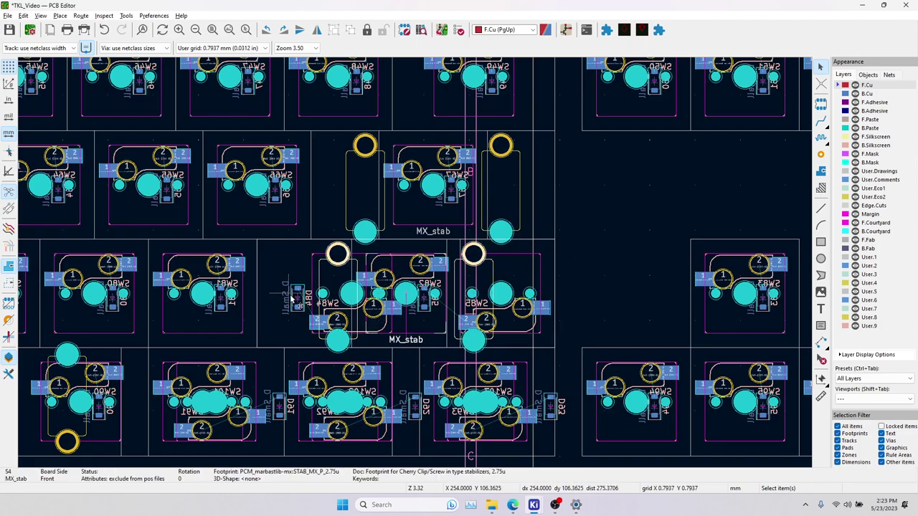
scroll(639, 230, down, 3)
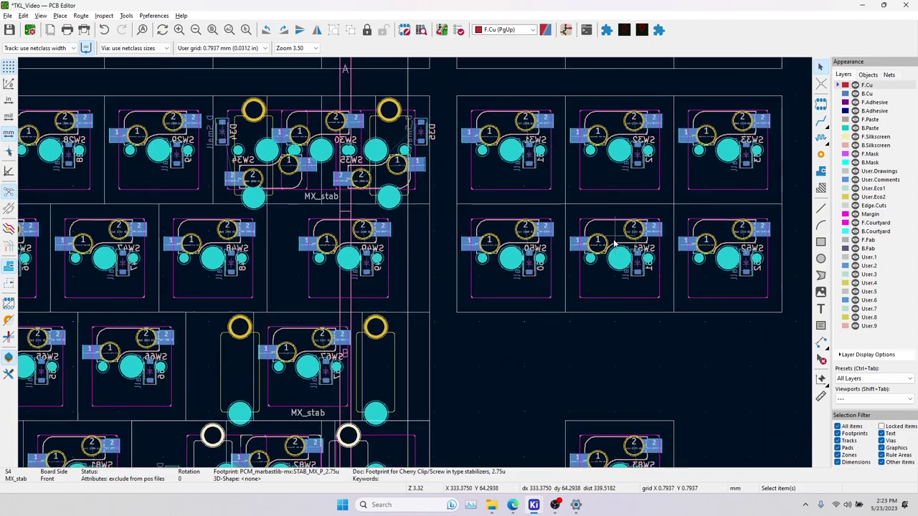
Examine the unplaced controller-circuit components beneath the key layout, including flash chip U4 and connector J2.
middle_drag(304, 218, 604, 247)
middle_drag(233, 257, 486, 258)
scroll(486, 258, down, 5)
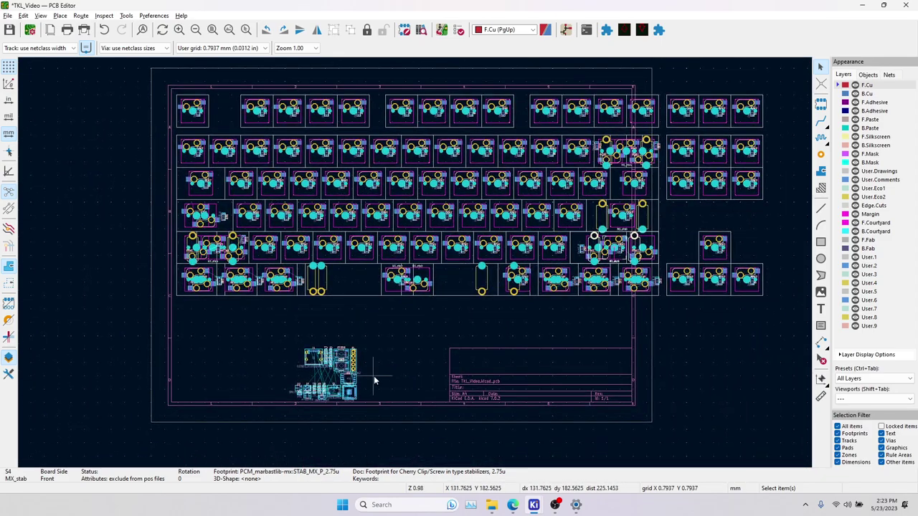
scroll(342, 382, up, 6)
click(443, 306)
click(436, 300)
click(450, 263)
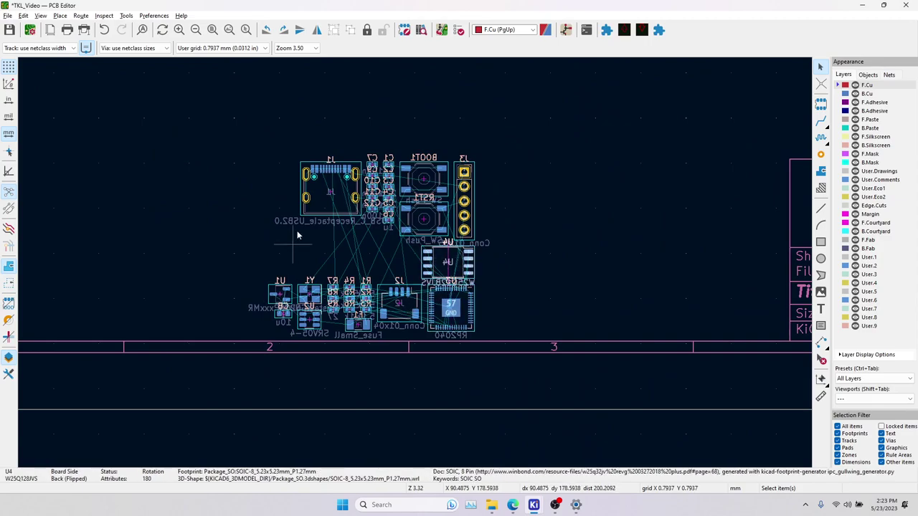
click(414, 312)
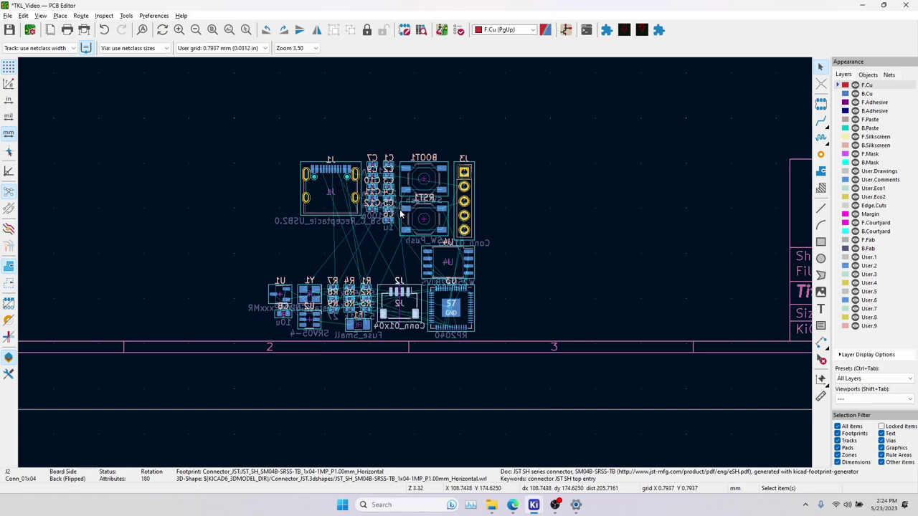
Move the RP2040 chip U3 into the bottom-row gap between the paired stabilizer holes and switch SW89.
click(460, 303)
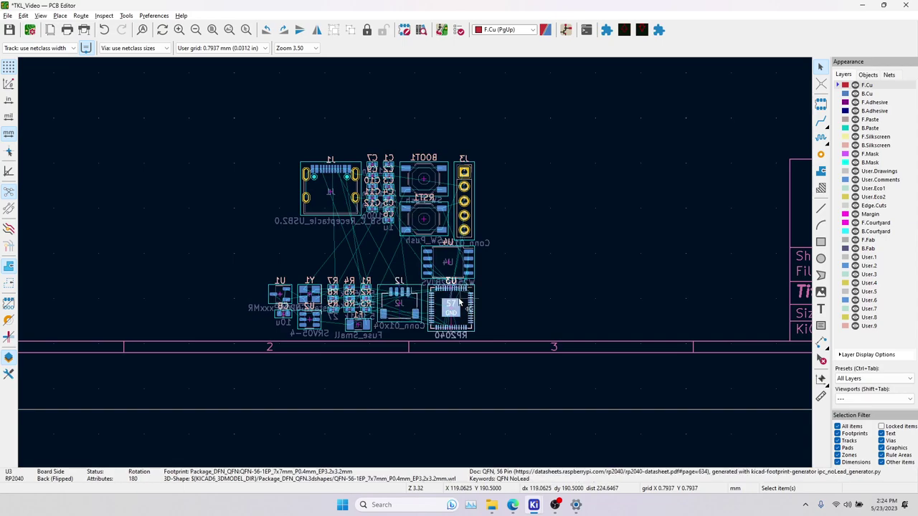
key(m)
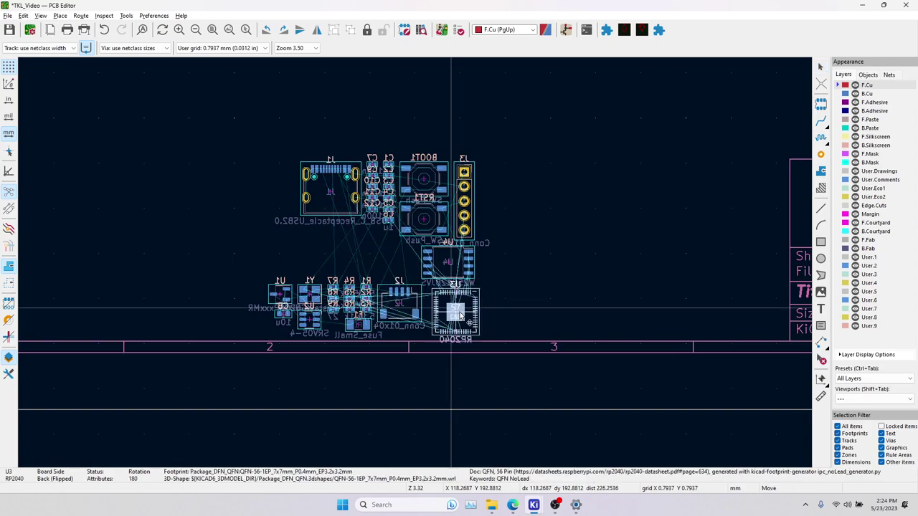
middle_drag(538, 214, 541, 438)
middle_drag(531, 286, 541, 395)
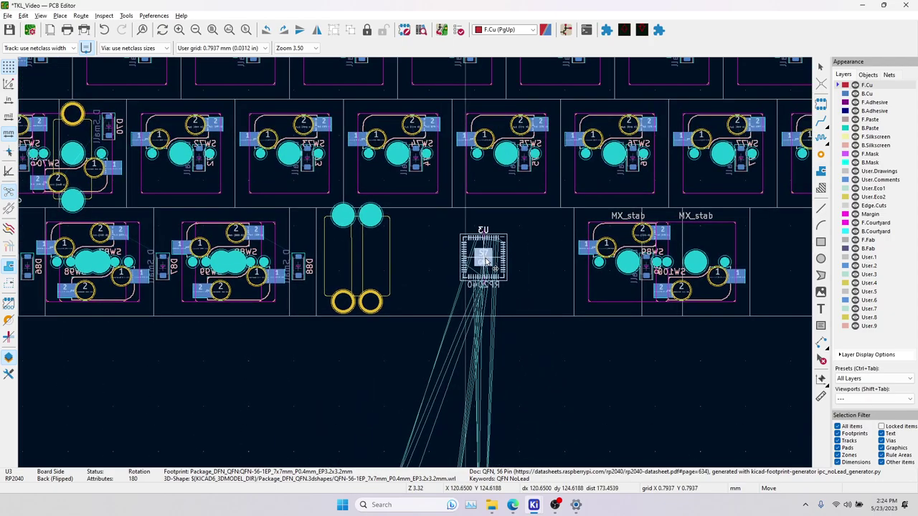
middle_drag(495, 265, 258, 274)
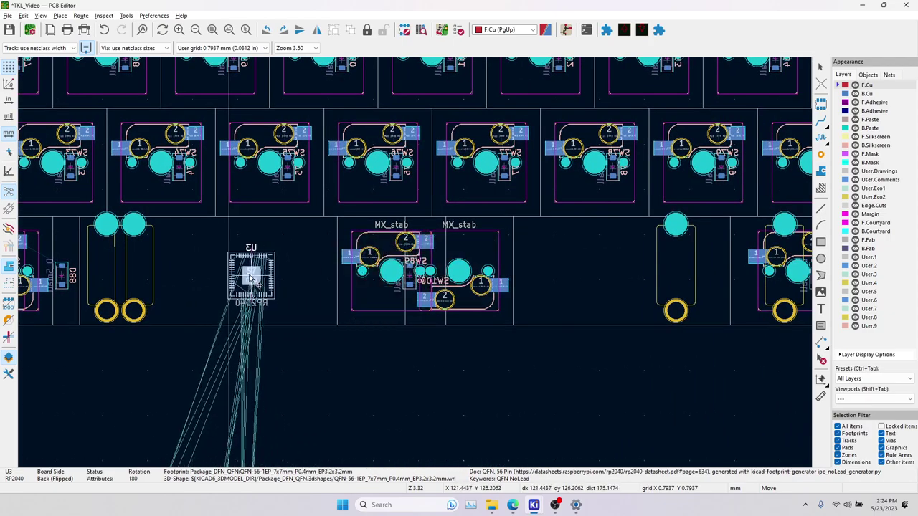
scroll(251, 276, down, 3)
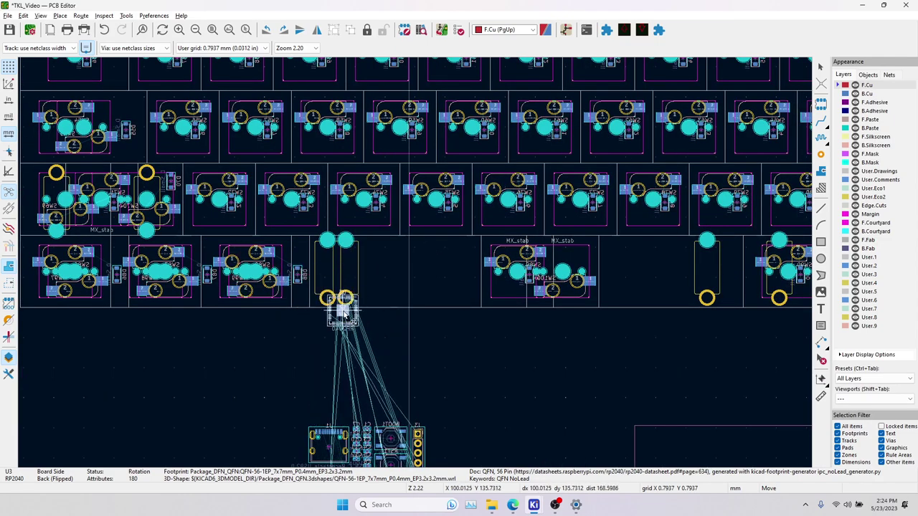
scroll(431, 269, up, 10)
click(415, 265)
Highlight the adjoining +3V3 pads 42, 43 and 44 of U3 together to inspect their grouping.
scroll(415, 265, up, 2)
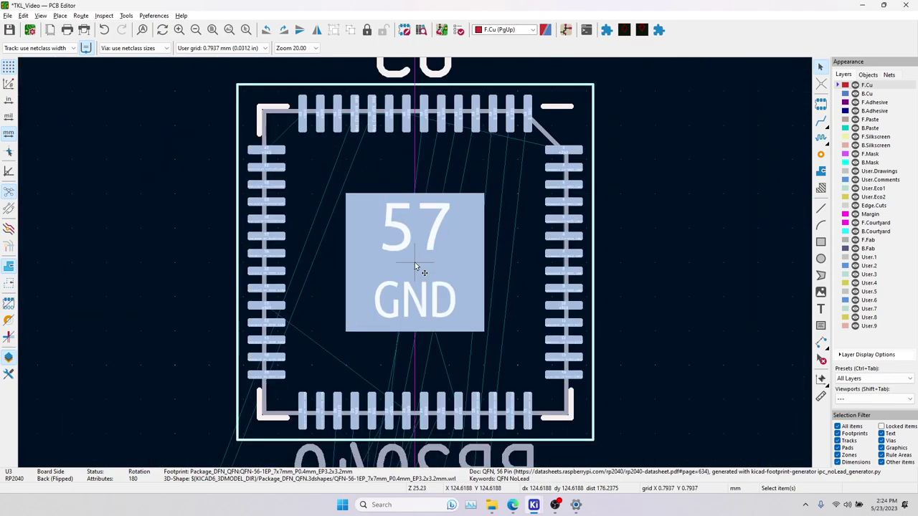
click(657, 199)
key(Escape)
key(Escape)
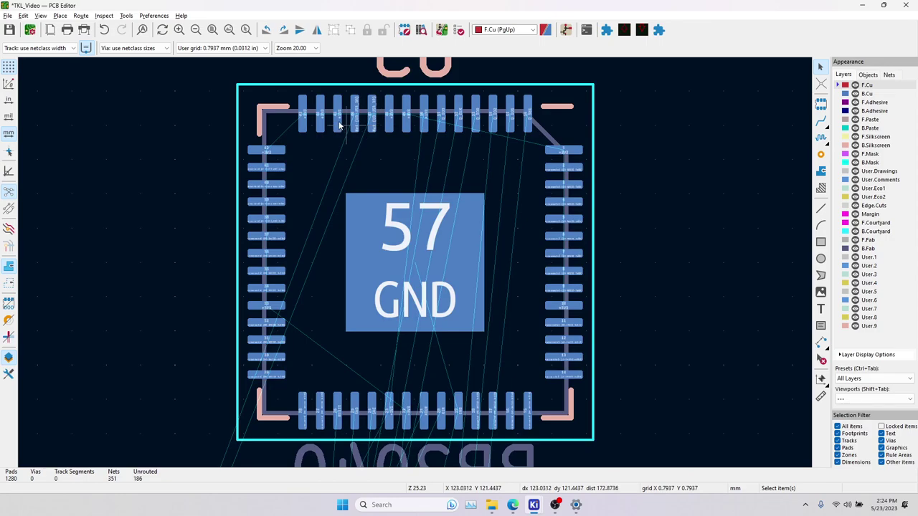
click(267, 150)
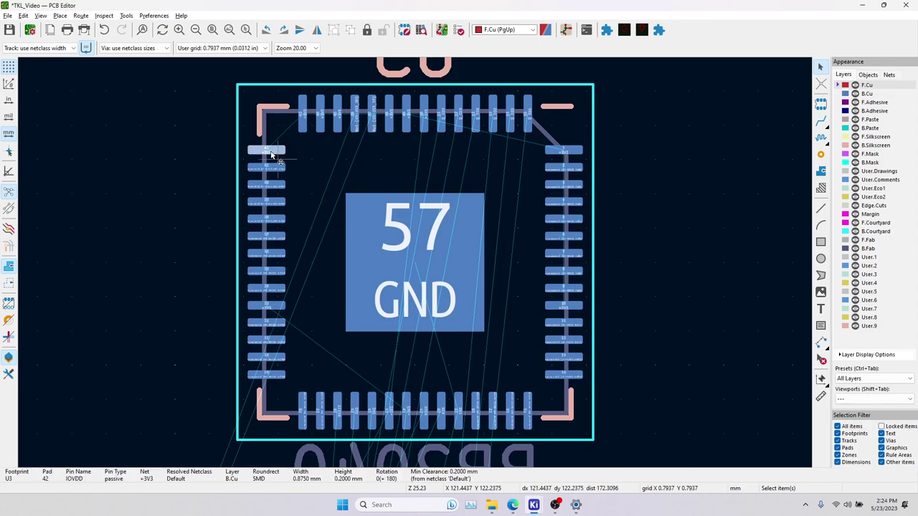
click(302, 122)
click(320, 121)
click(304, 123)
click(278, 149)
click(303, 128)
shift+click(320, 122)
shift+click(273, 151)
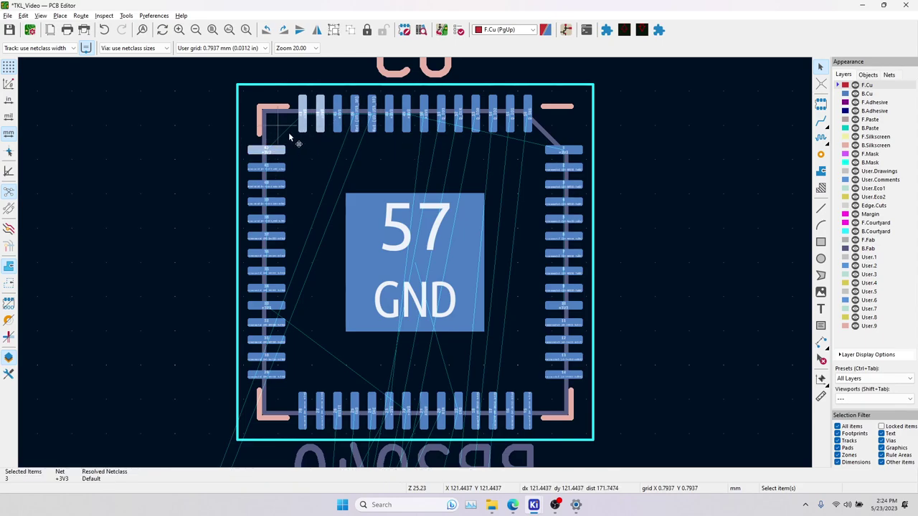
click(553, 126)
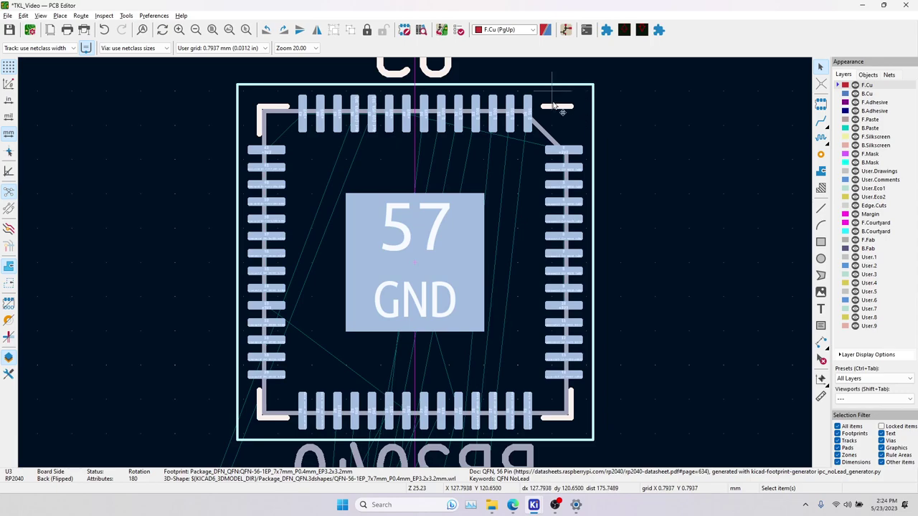
click(302, 127)
shift+click(272, 151)
shift+click(319, 122)
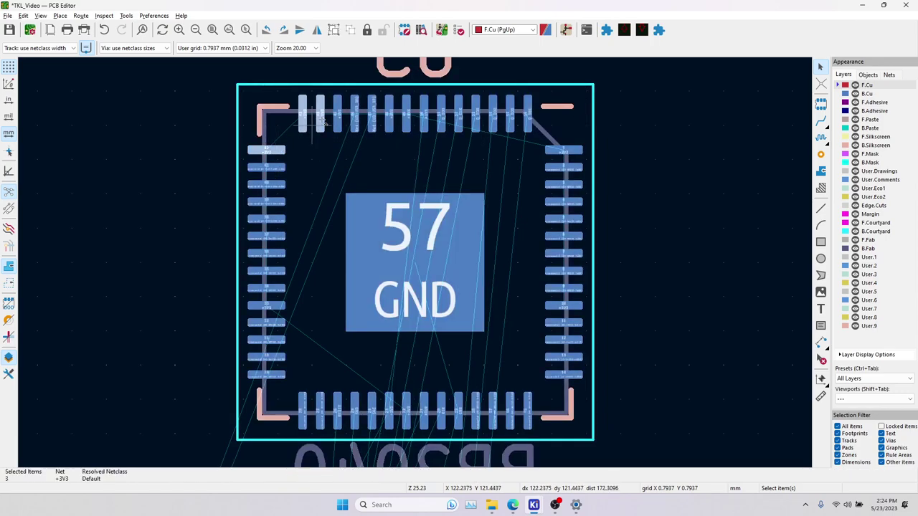
Inspect the USB_DM pad 46 and the VREG_VOUT pad 45 of U3.
click(354, 126)
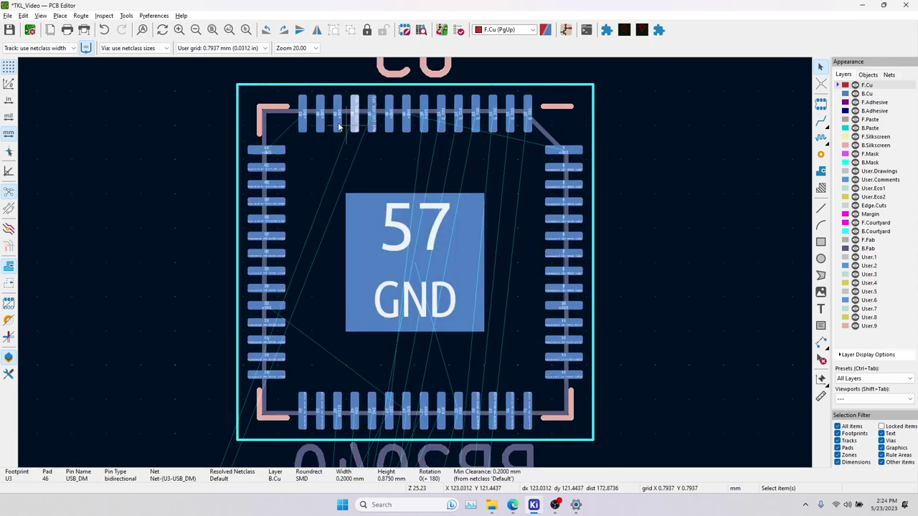
click(339, 127)
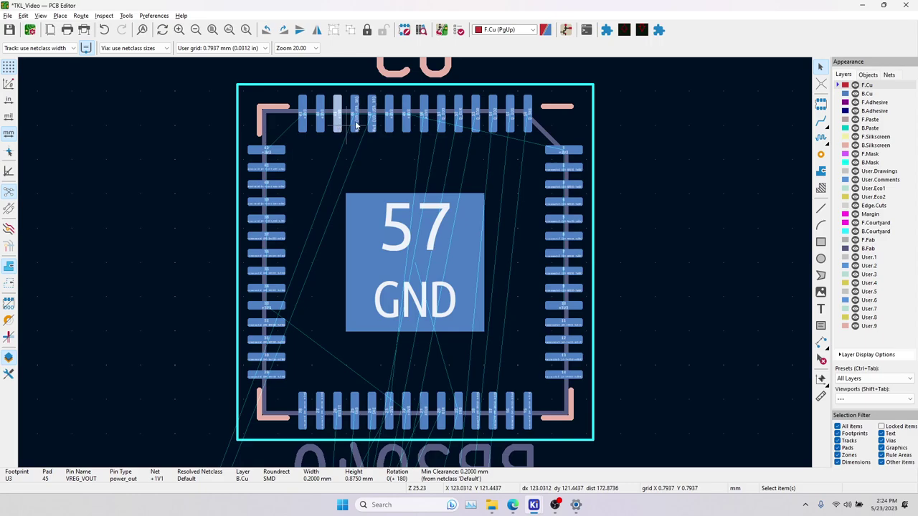
click(354, 126)
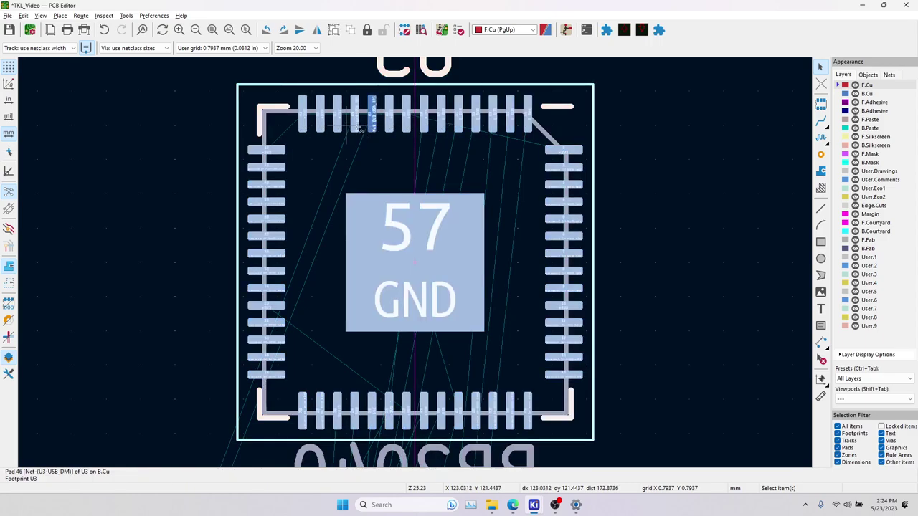
shift+click(358, 126)
click(661, 106)
key(Escape)
key(Escape)
click(340, 125)
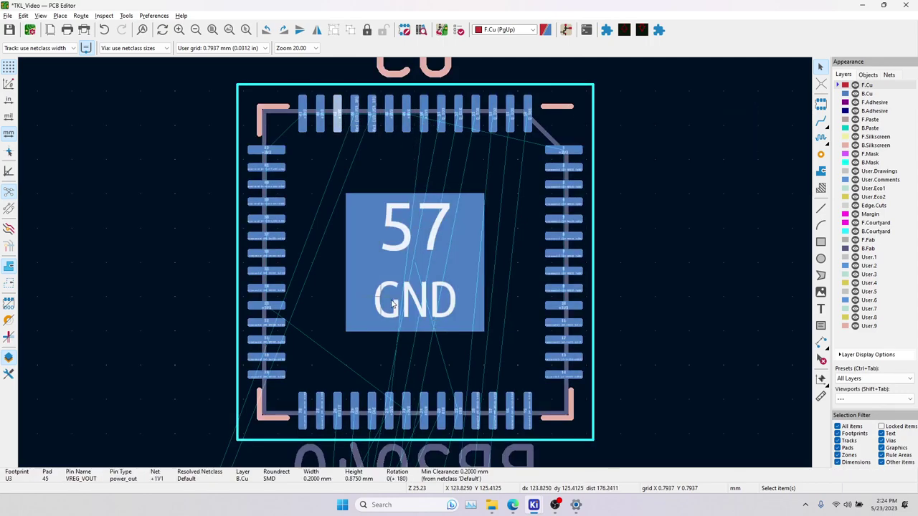
Highlight the flash-interface pads 51 to 56 of U3 together, and clear the selection.
scroll(393, 306, down, 2)
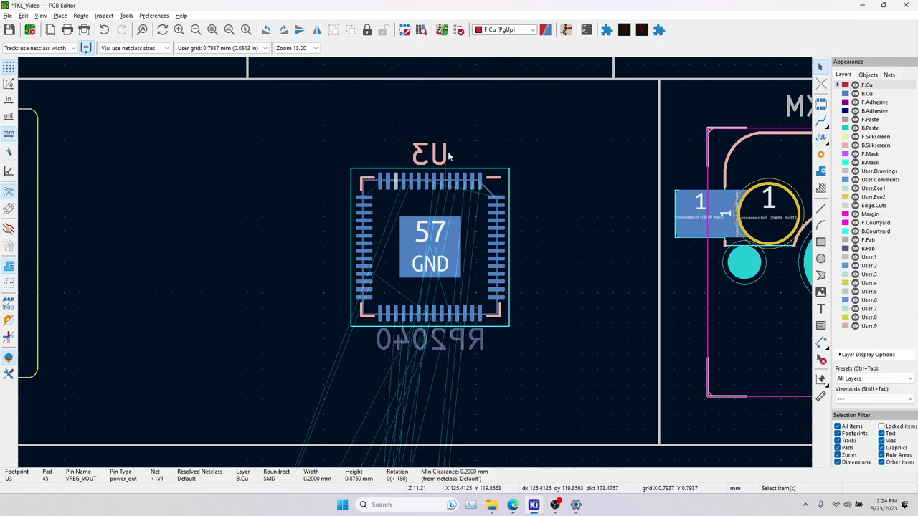
scroll(461, 189, up, 3)
click(525, 237)
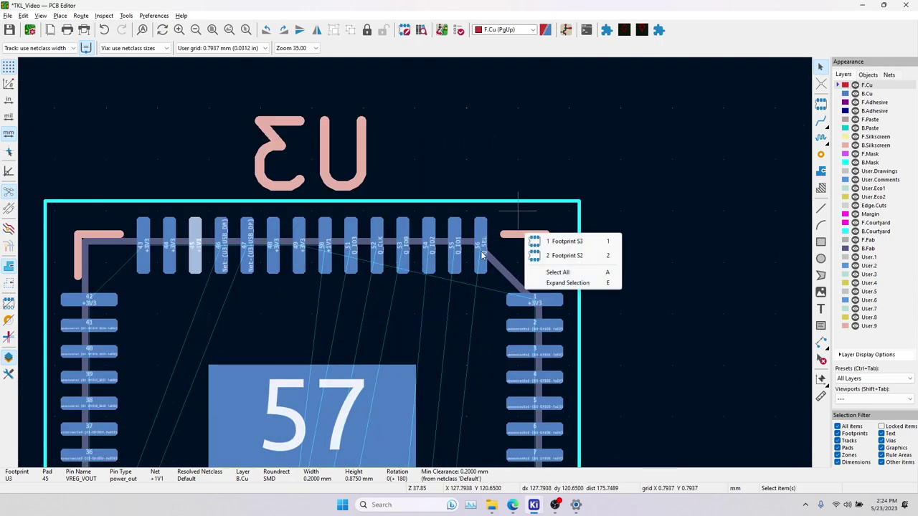
click(480, 255)
shift+click(454, 252)
shift+click(428, 251)
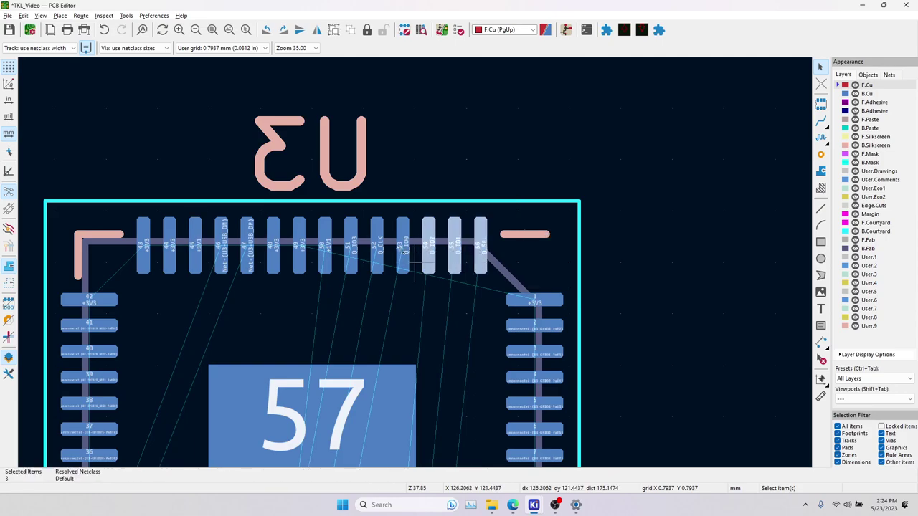
shift+click(402, 251)
shift+click(371, 254)
click(380, 262)
shift+click(352, 247)
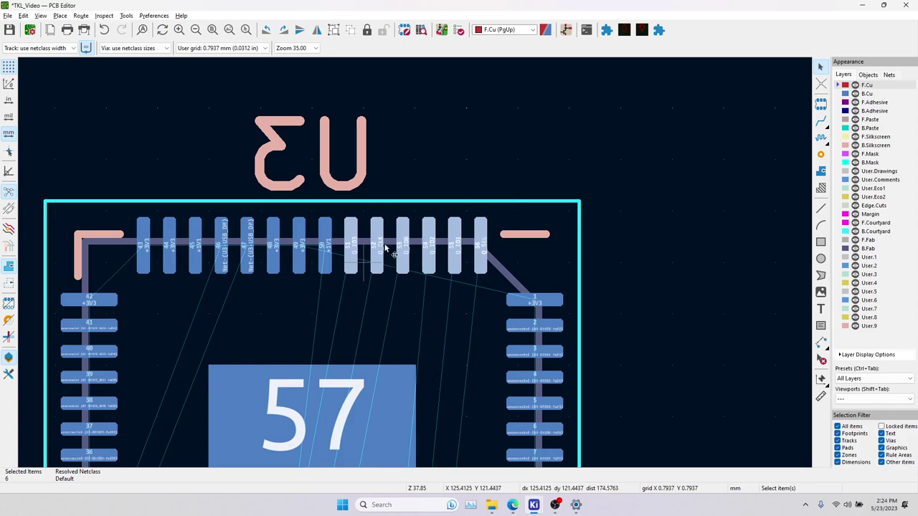
scroll(467, 212, down, 2)
middle_drag(472, 378, 490, 263)
shift+click(490, 263)
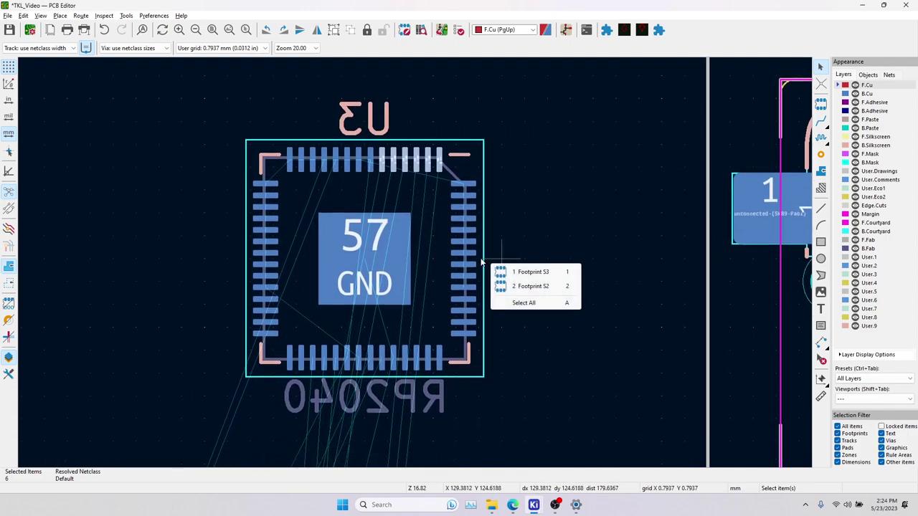
key(Escape)
Review U3's place in the whole layout and the group of components still unplaced below the keys.
scroll(415, 262, down, 5)
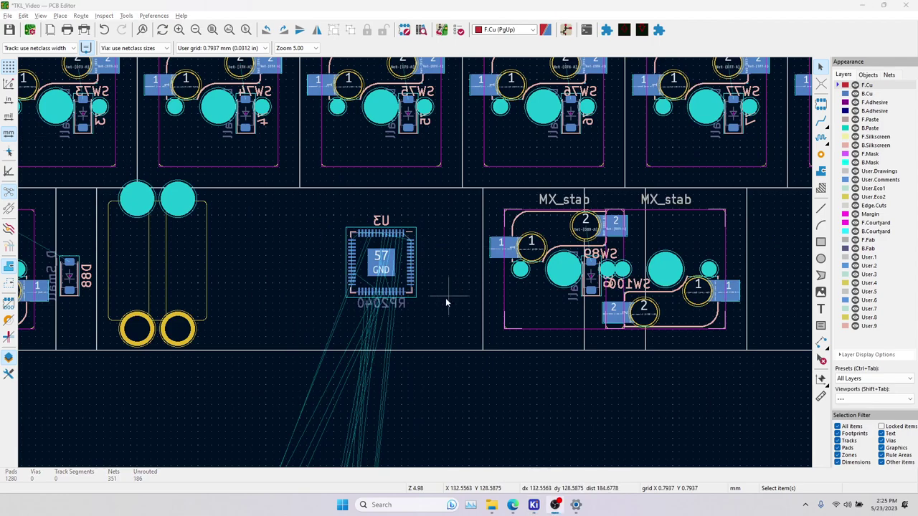
scroll(415, 262, down, 4)
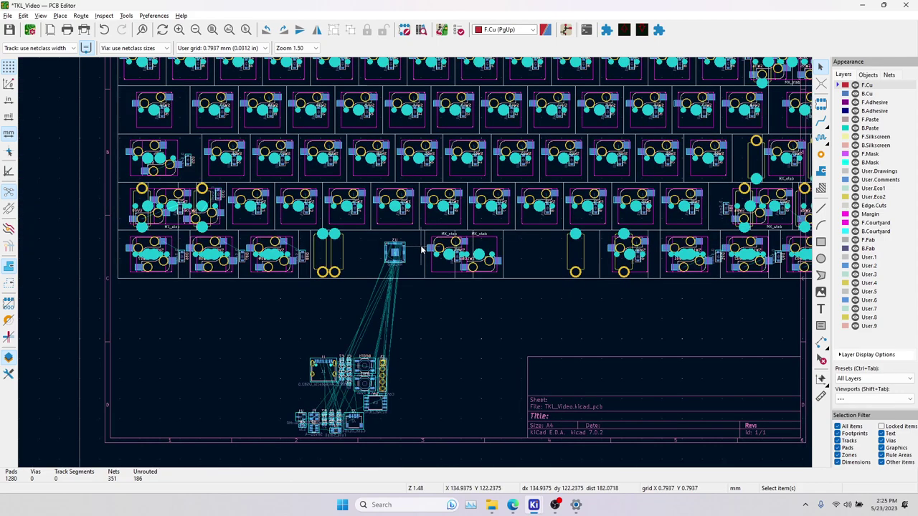
scroll(422, 250, down, 3)
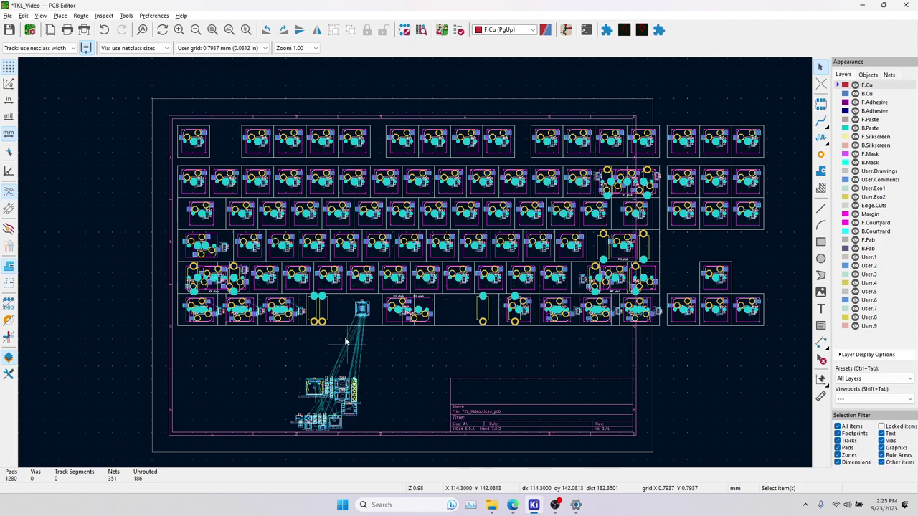
scroll(307, 406, up, 5)
drag(344, 164, 635, 398)
click(655, 323)
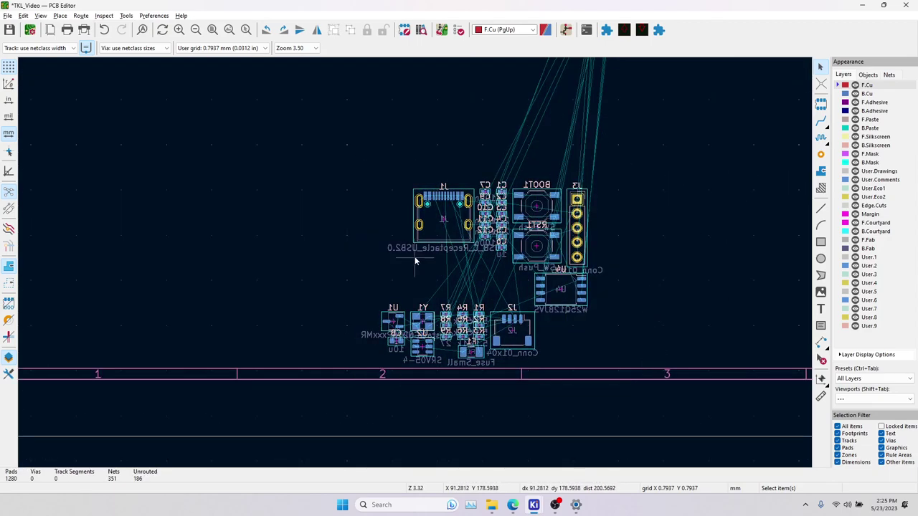